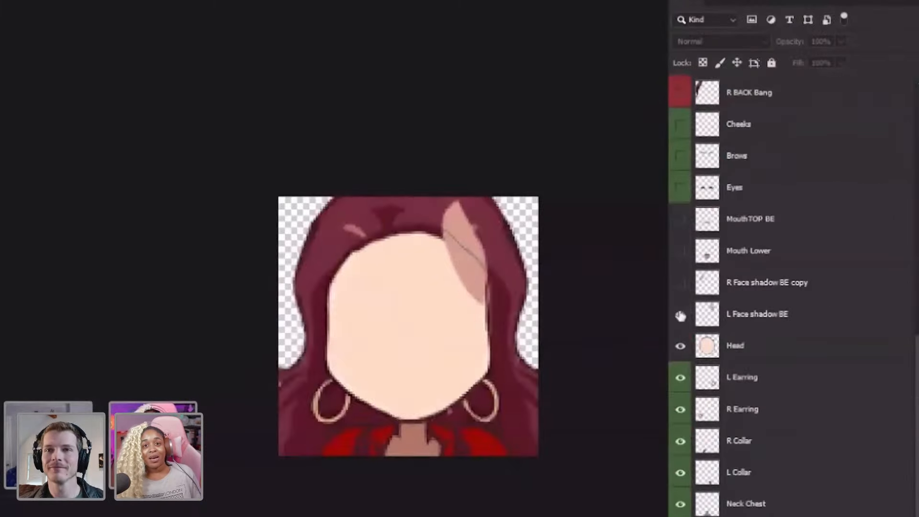
pyautogui.moveTo(678, 312)
pyautogui.mouseDown()
pyautogui.moveTo(682, 508)
pyautogui.moveTo(683, 319)
pyautogui.mouseUp()
pyautogui.scroll(2, 680, 388)
pyautogui.moveTo(680, 472); pyautogui.dragTo(679, 107)
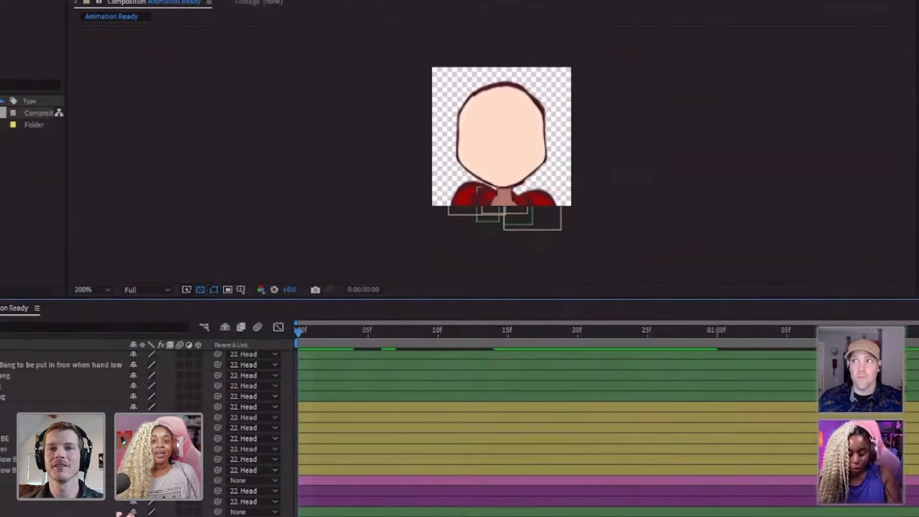
pyautogui.scroll(-2, 527, 431)
pyautogui.press('r')
pyautogui.click(350, 344)
pyautogui.moveTo(354, 337); pyautogui.dragTo(368, 337)
pyautogui.scroll(1, 356, 431)
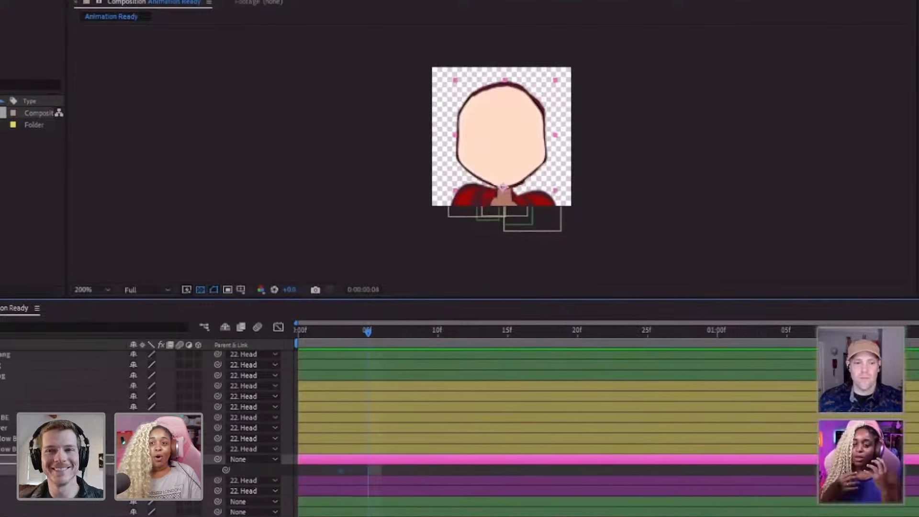
pyautogui.click(424, 337)
pyautogui.hotkey('ctrl', 'v')
pyautogui.click(368, 336)
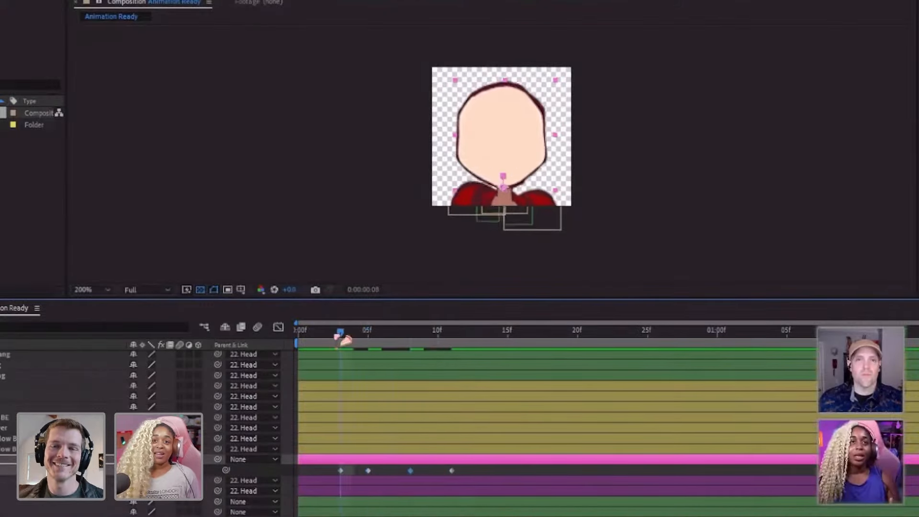
pyautogui.hotkey('shift', 'F3')
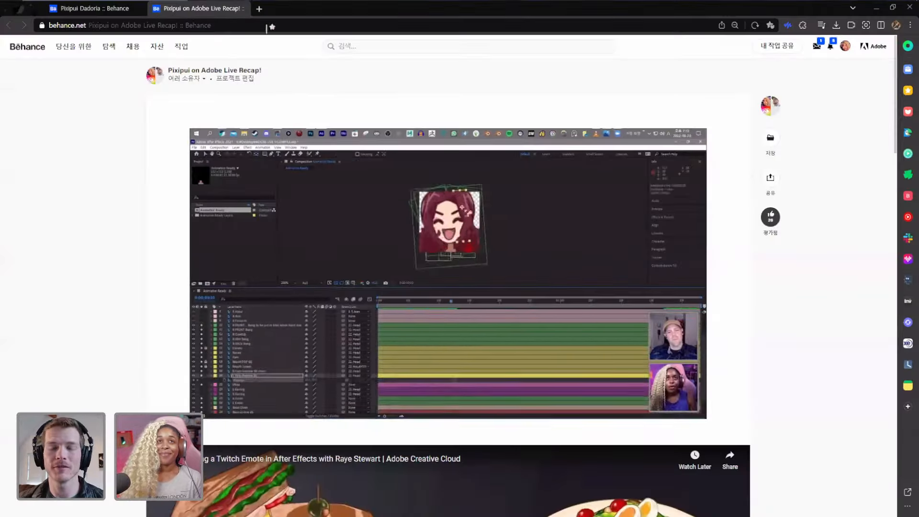
# - Close the Adobe Live recap project page and browse the project gallery on the Behance profile
pyautogui.click(242, 8)
pyautogui.middleClick(185, 211)
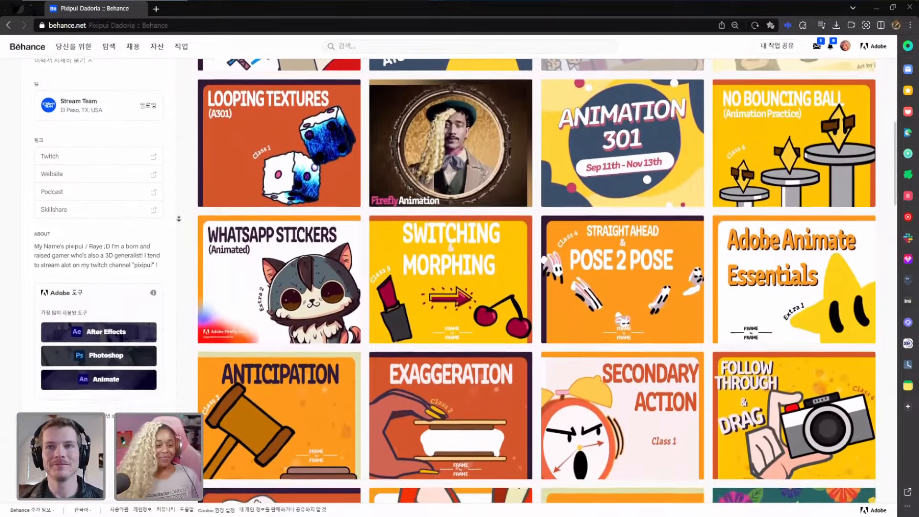
pyautogui.middleClick(179, 219)
# - Switch to the After Effects window with the empty, untitled project
pyautogui.hotkey('alt', 'Tab')
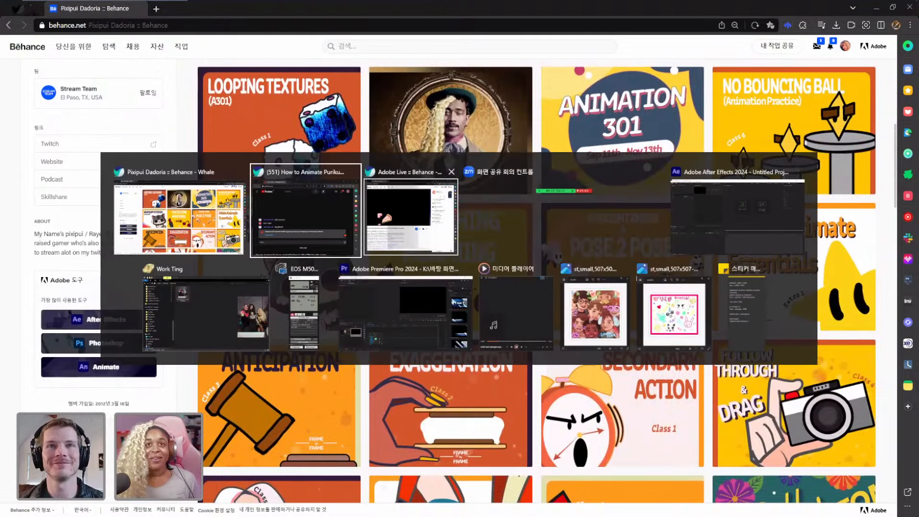
pyautogui.click(701, 210)
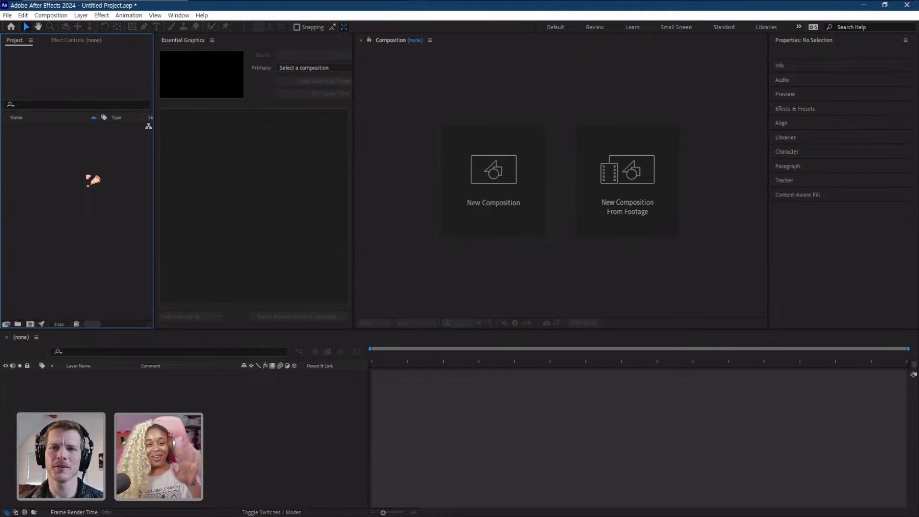
pyautogui.rightClick(45, 152)
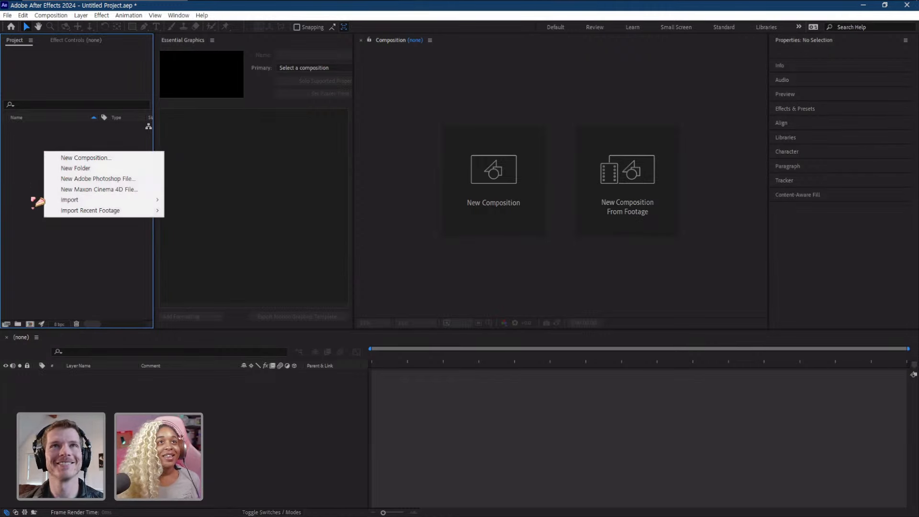
pyautogui.click(28, 210)
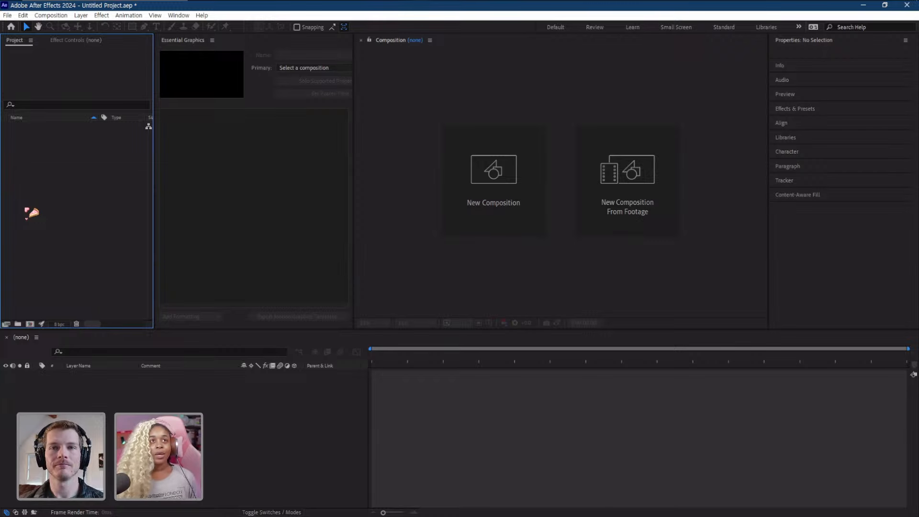
# - Create a composition named Purikura Mog using the Social Media Portrait HD preset, 1080x1920 at 30 fps, 15 seconds long
pyautogui.rightClick(54, 196)
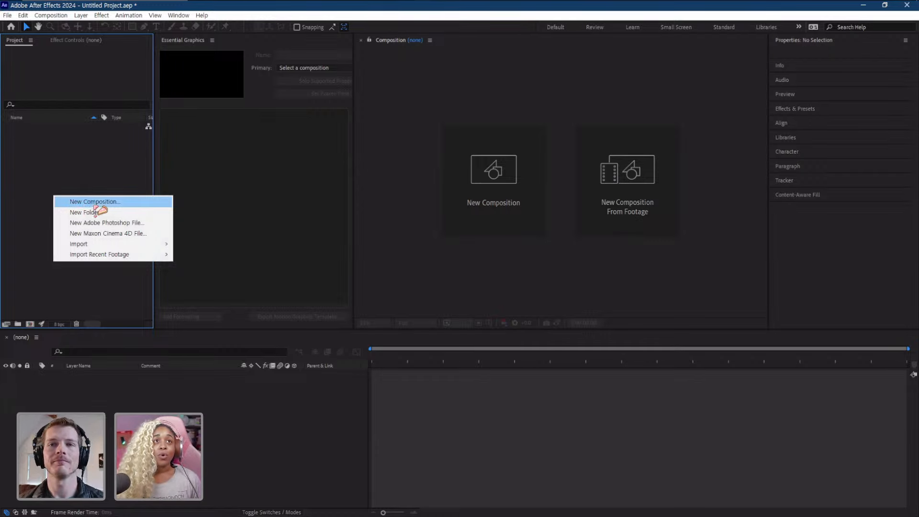
pyautogui.click(86, 205)
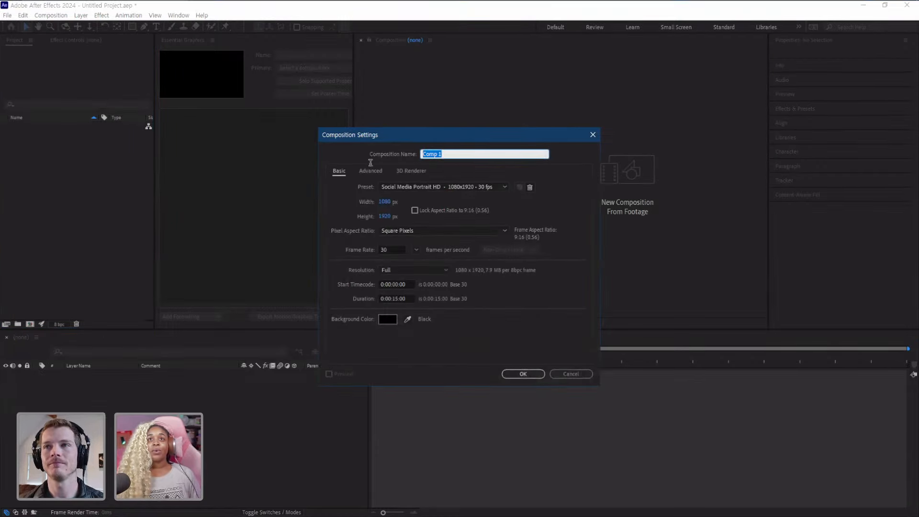
pyautogui.write('Pun')
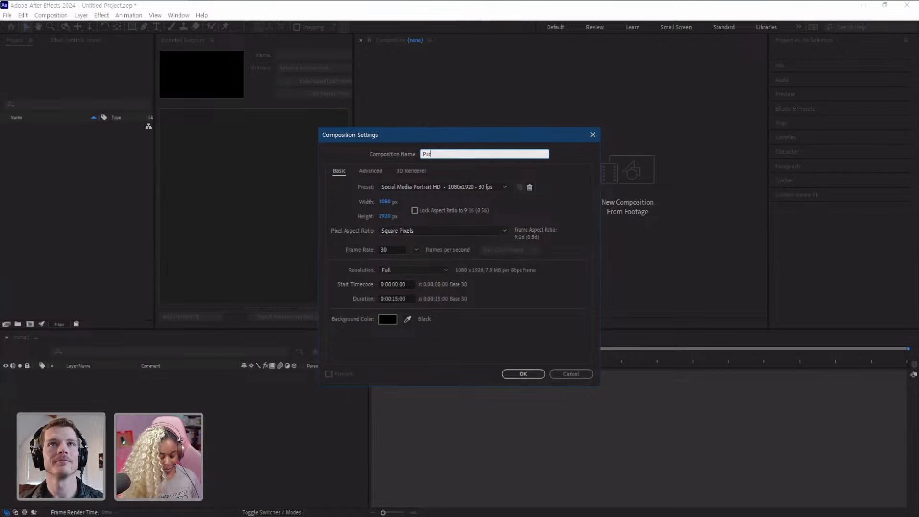
pyautogui.write('kura')
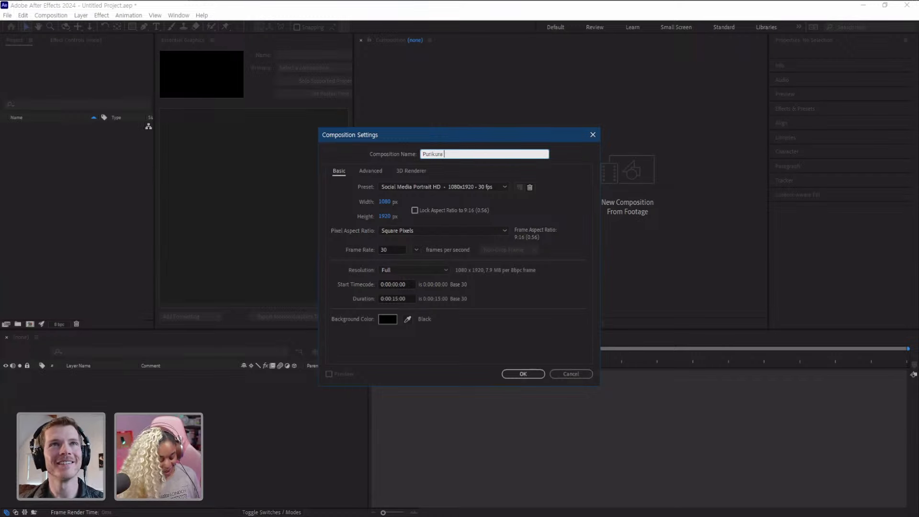
pyautogui.write('Mog')
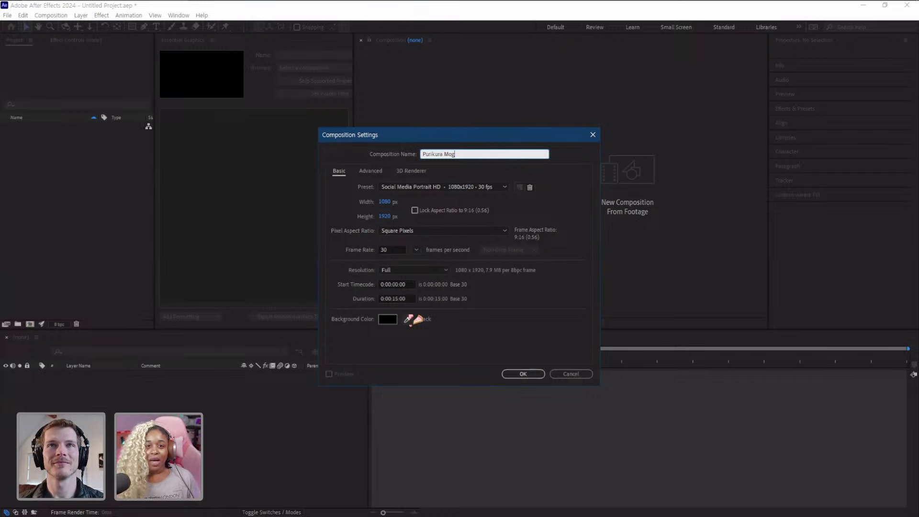
pyautogui.click(523, 374)
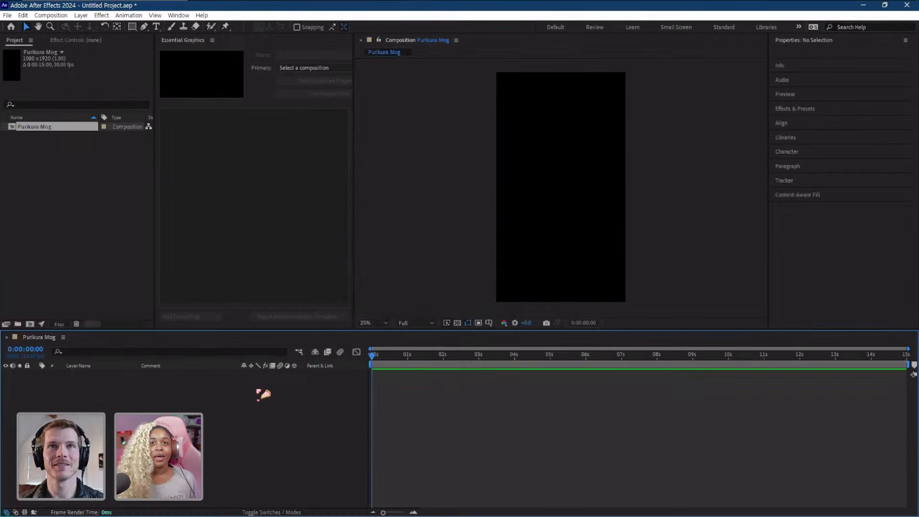
# - Show the transparency grid behind the empty composition and hide it again
pyautogui.scroll(-2, 525, 177)
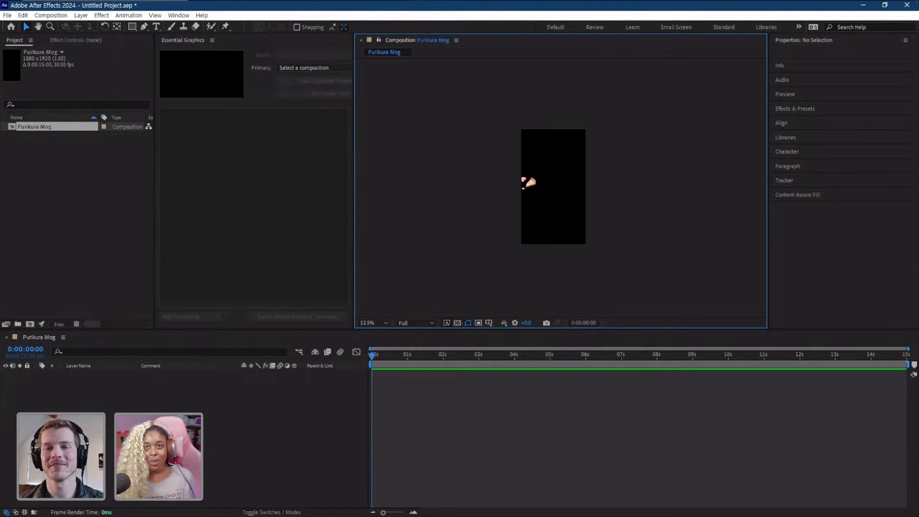
pyautogui.scroll(1, 522, 178)
pyautogui.press('space')
pyautogui.moveTo(512, 173); pyautogui.dragTo(520, 173)
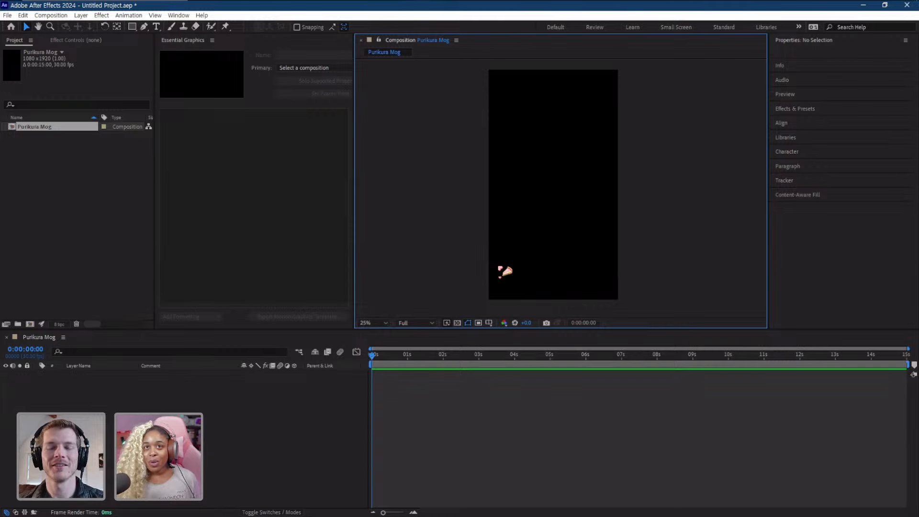
pyautogui.click(458, 323)
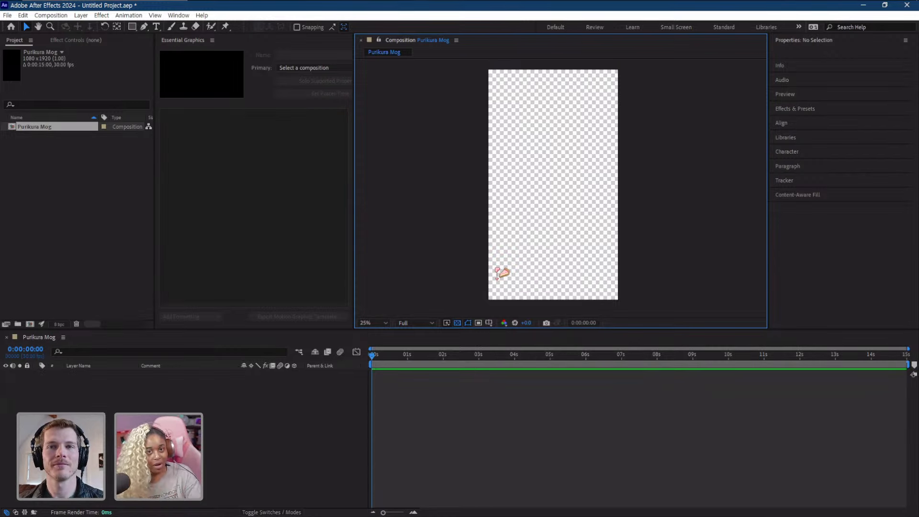
pyautogui.click(457, 322)
pyautogui.press('h')
pyautogui.moveTo(547, 219)
pyautogui.mouseDown()
pyautogui.moveTo(527, 217)
pyautogui.moveTo(535, 229)
pyautogui.mouseUp()
pyautogui.press('v')
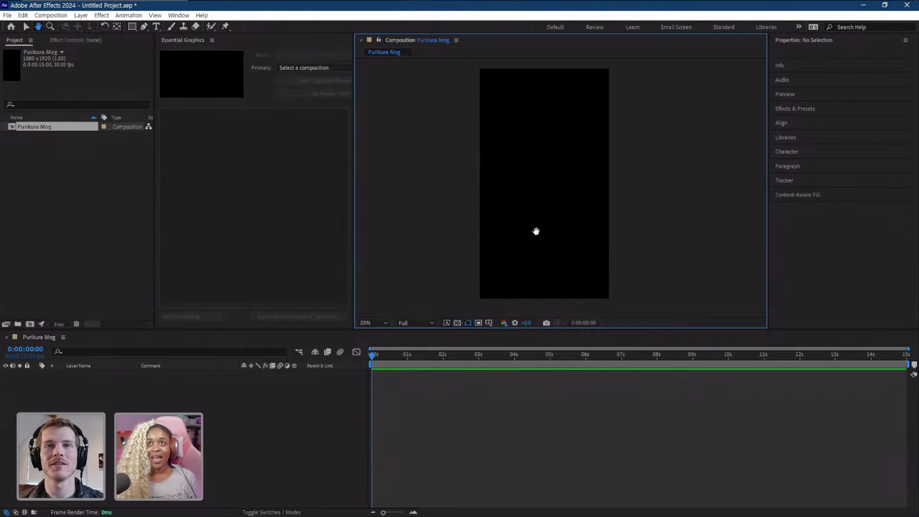
pyautogui.click(205, 422)
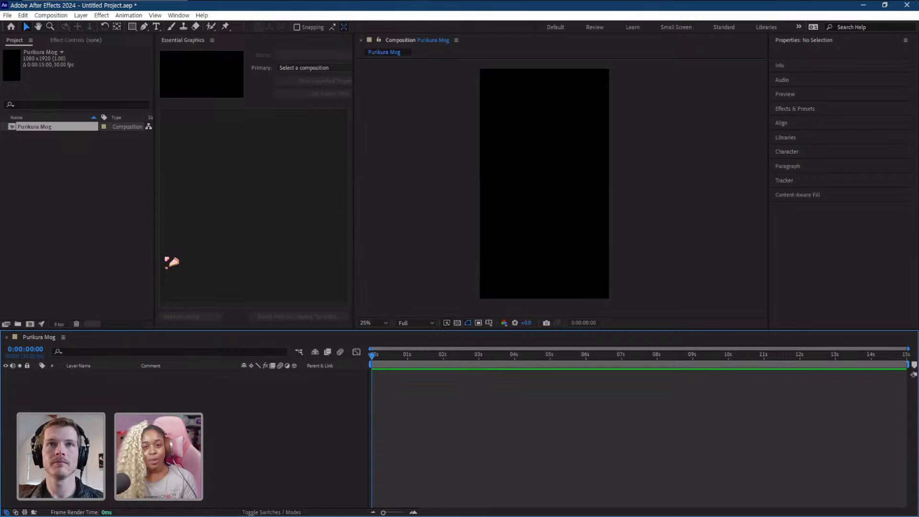
# - Choose the Essential Graphics workspace for the layout
pyautogui.click(178, 16)
pyautogui.moveTo(202, 27)
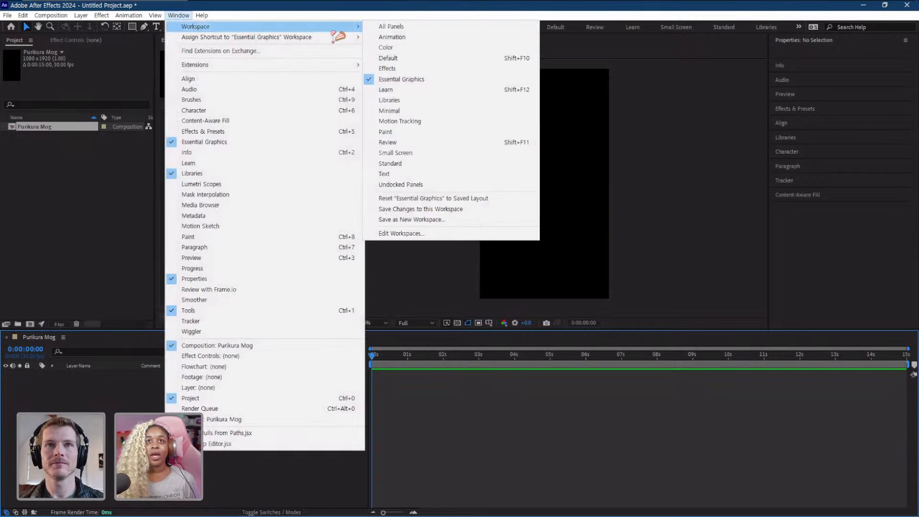
pyautogui.click(418, 80)
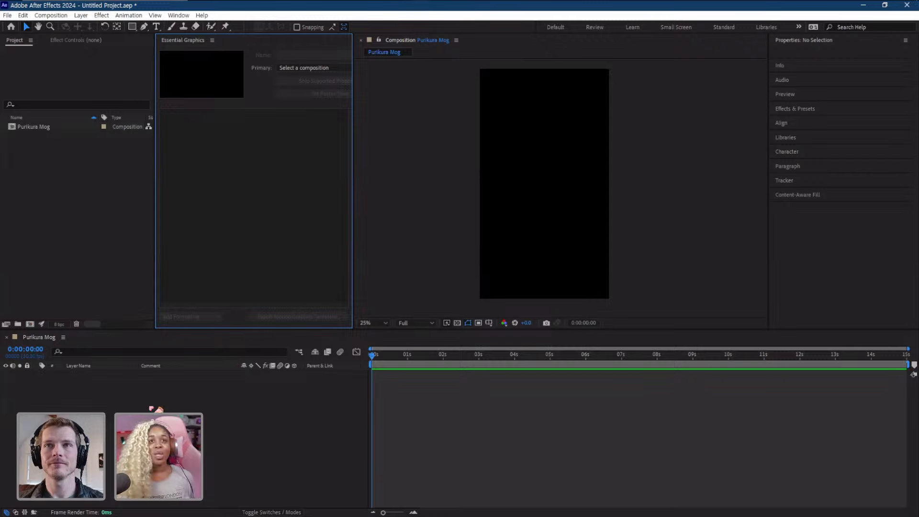
# - Add a new text layer to the composition reading UPPER TEXT
pyautogui.rightClick(109, 402)
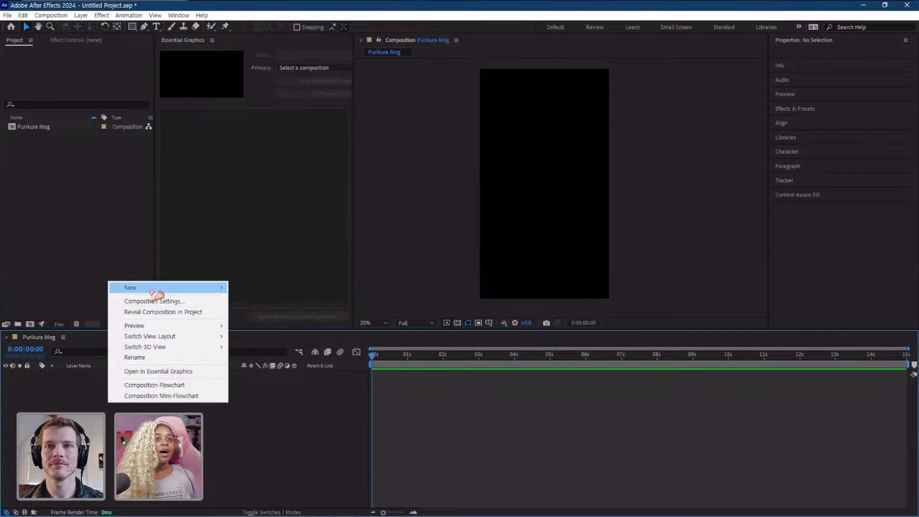
pyautogui.moveTo(155, 290)
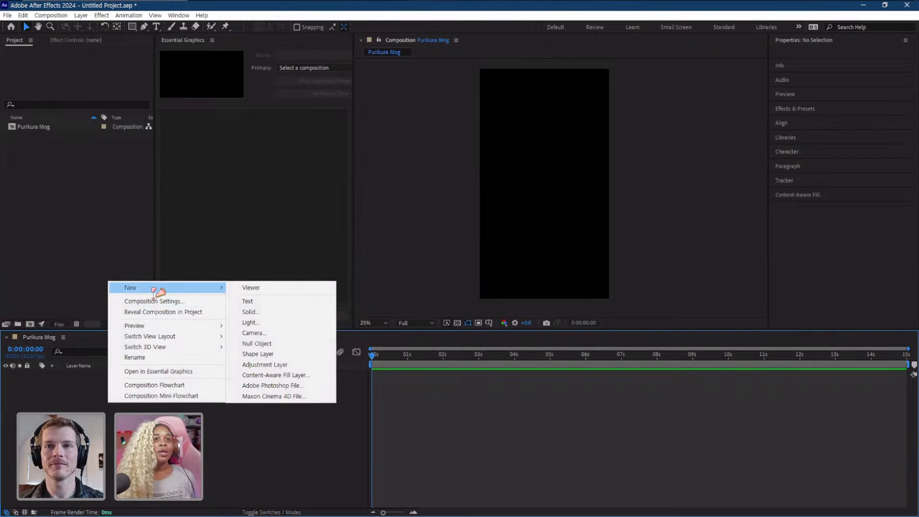
pyautogui.click(271, 304)
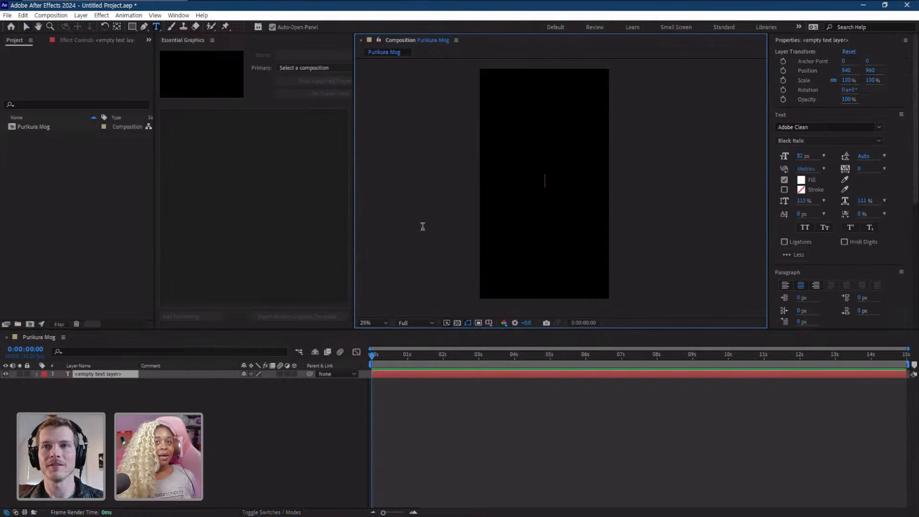
pyautogui.write('UPPER TE')
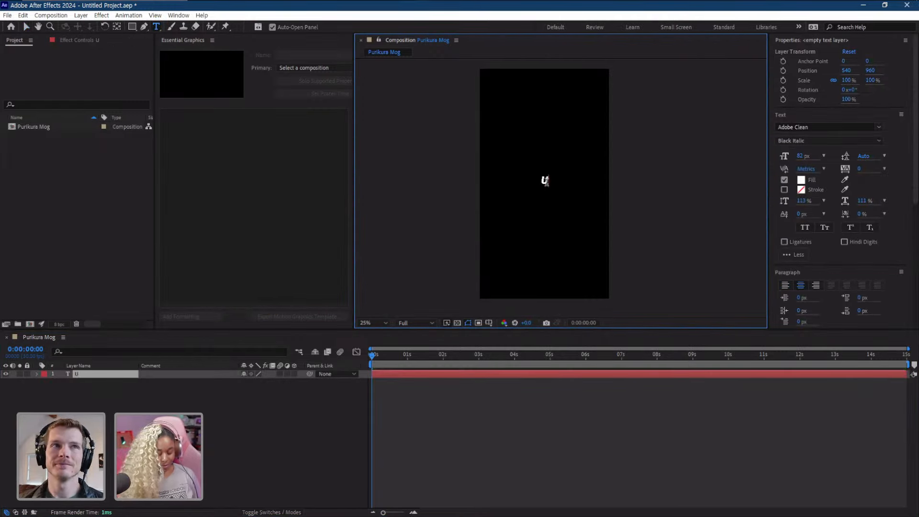
pyautogui.write('XT')
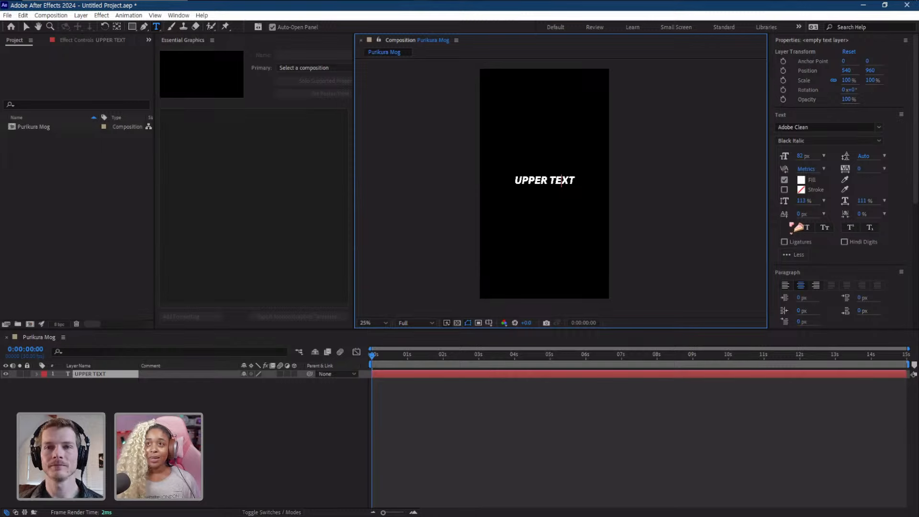
# - Review the text and paragraph properties, try right and left alignment on the text, and return it to centre alignment
pyautogui.scroll(-3, 820, 282)
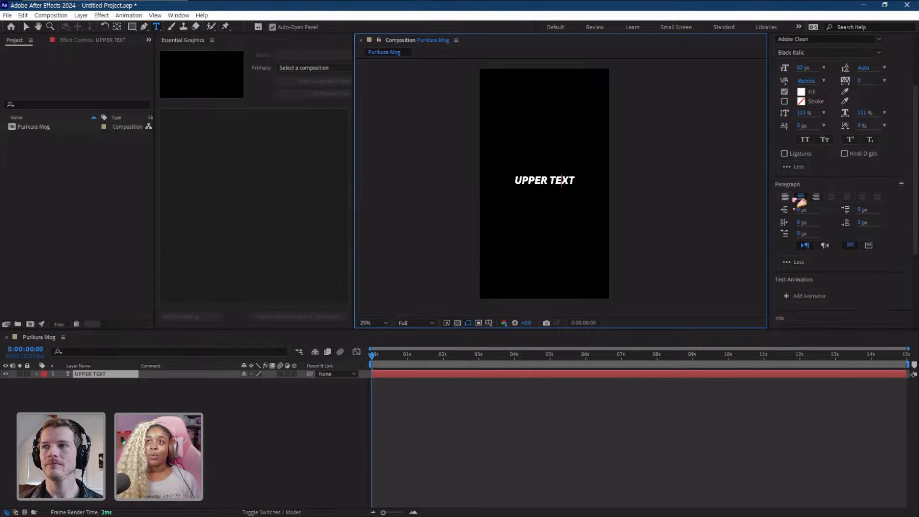
pyautogui.scroll(3, 813, 103)
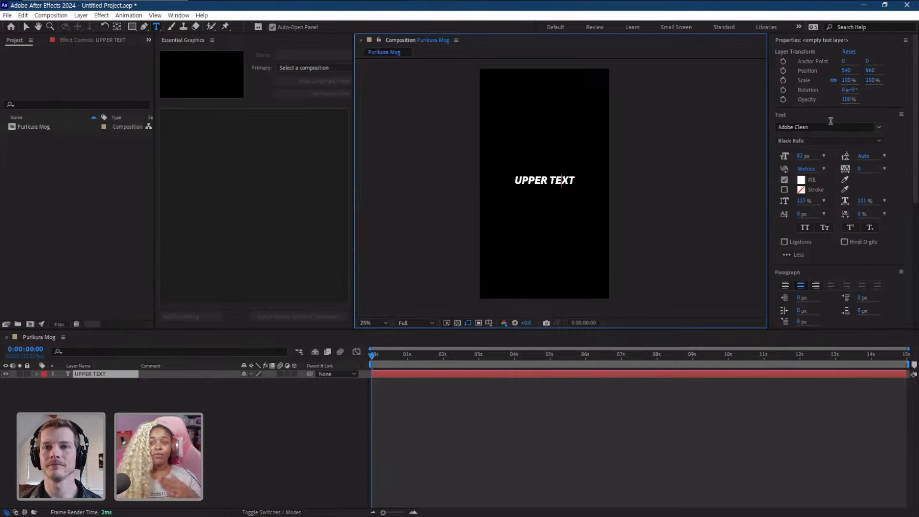
pyautogui.scroll(-7, 840, 122)
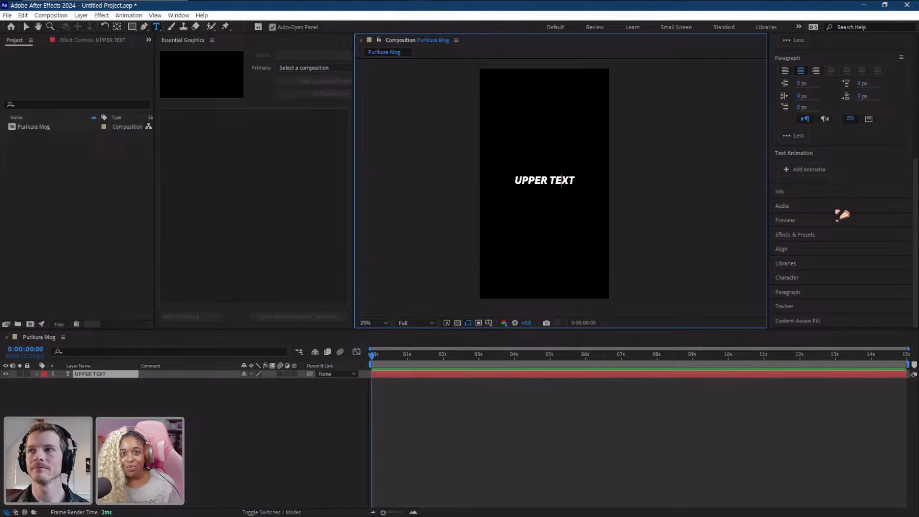
pyautogui.scroll(7, 842, 215)
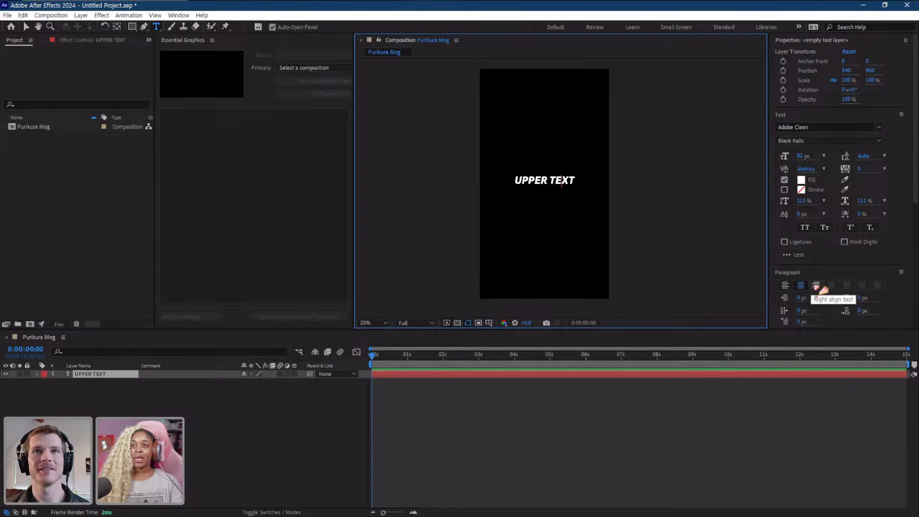
pyautogui.click(816, 286)
pyautogui.click(801, 285)
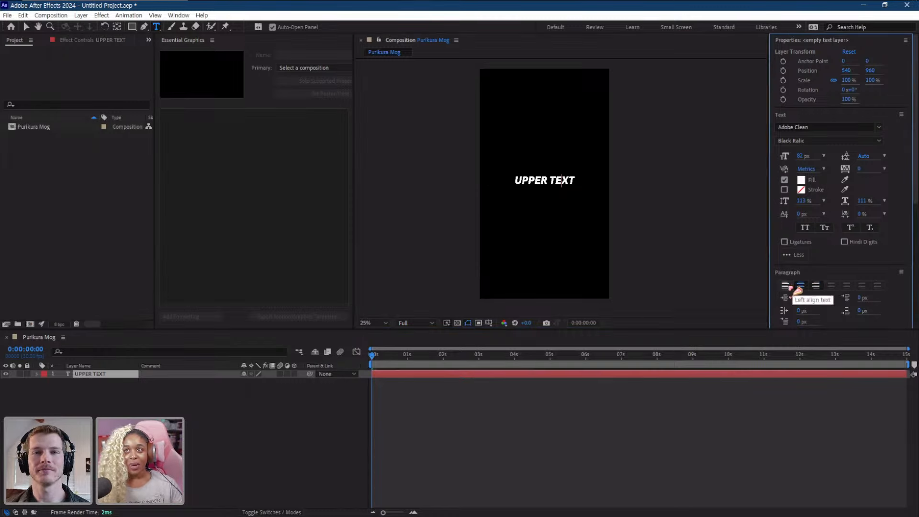
pyautogui.click(786, 286)
pyautogui.click(801, 286)
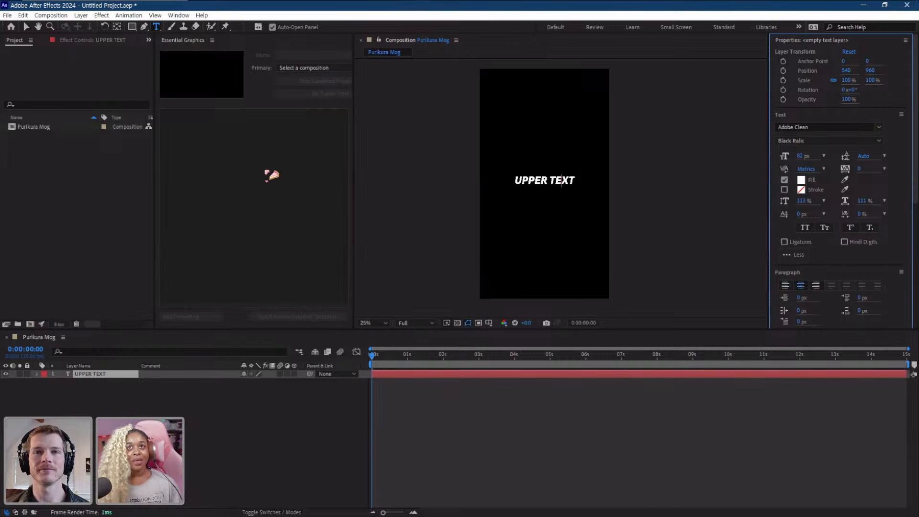
# - Move the UPPER TEXT layer to the lower right of the composition frame, at about position 800, 1692
pyautogui.click(535, 180)
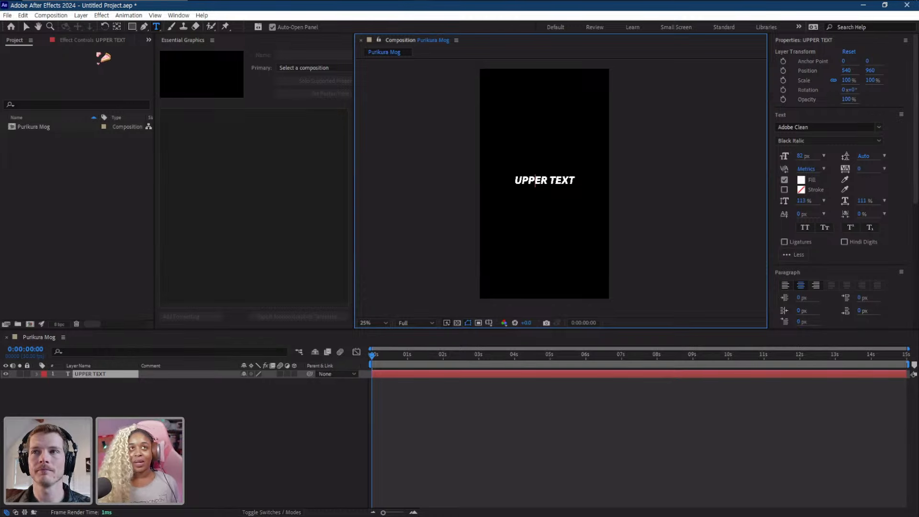
pyautogui.click(26, 27)
pyautogui.moveTo(545, 183); pyautogui.dragTo(576, 271)
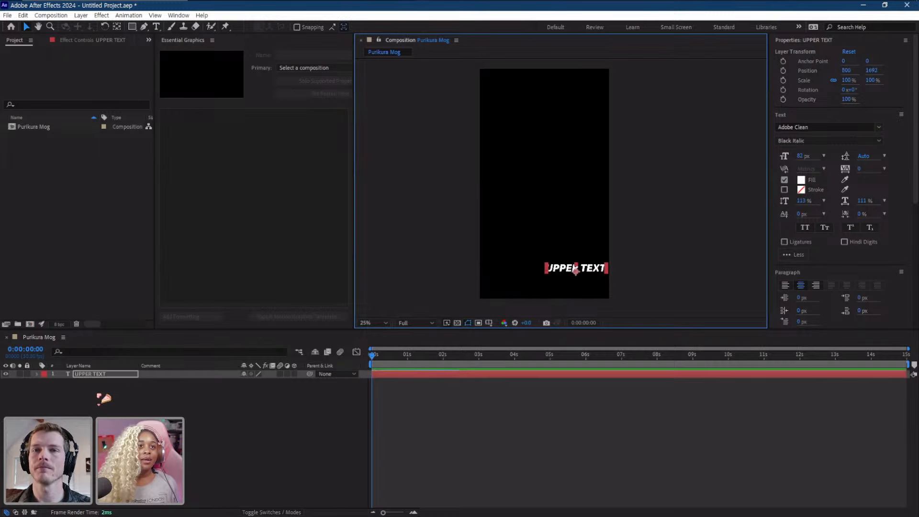
# - Nudge the UPPER TEXT layer slightly up and left, to about position 773, 1689
pyautogui.click(95, 386)
pyautogui.click(102, 373)
pyautogui.scroll(3, 415, 278)
pyautogui.press('space')
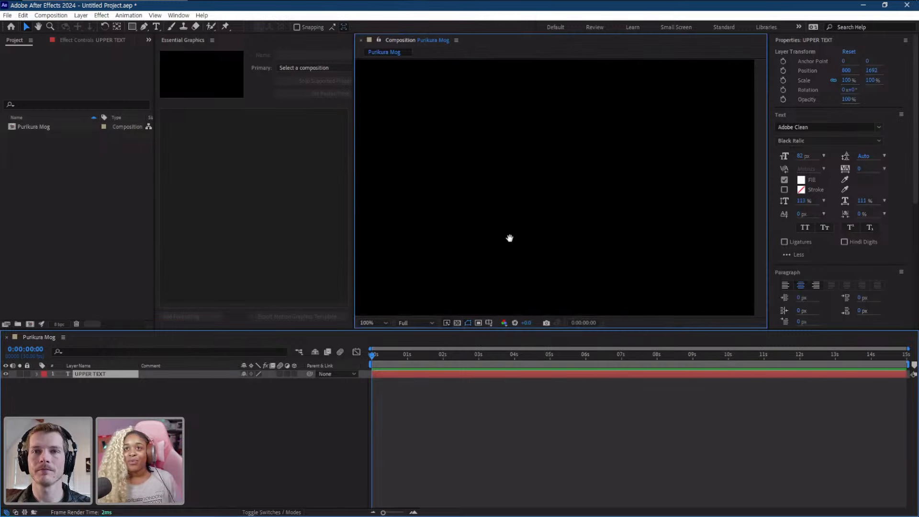
pyautogui.moveTo(509, 238); pyautogui.dragTo(447, 196)
pyautogui.moveTo(574, 161); pyautogui.dragTo(591, 163)
pyautogui.moveTo(577, 215); pyautogui.dragTo(564, 210)
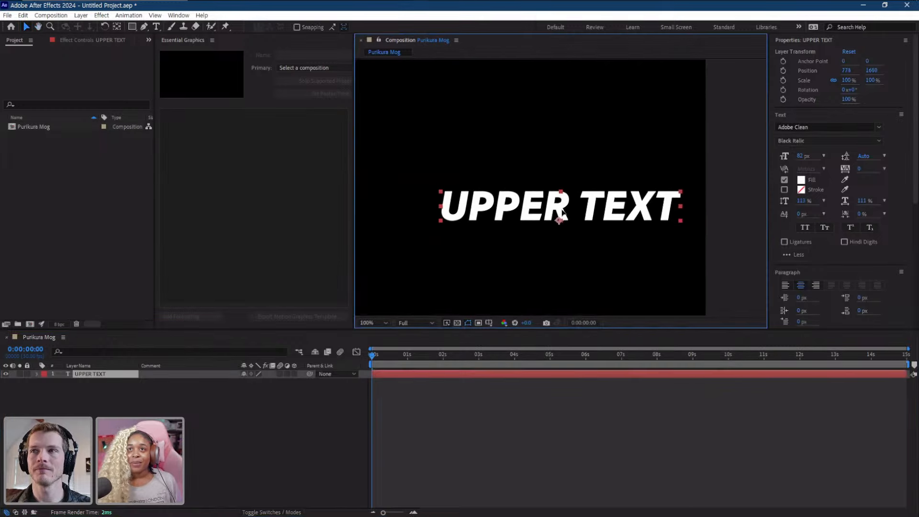
# - Expand the UPPER TEXT layer and its Text group to reveal the Source Text property
pyautogui.click(139, 411)
pyautogui.click(102, 375)
pyautogui.click(38, 374)
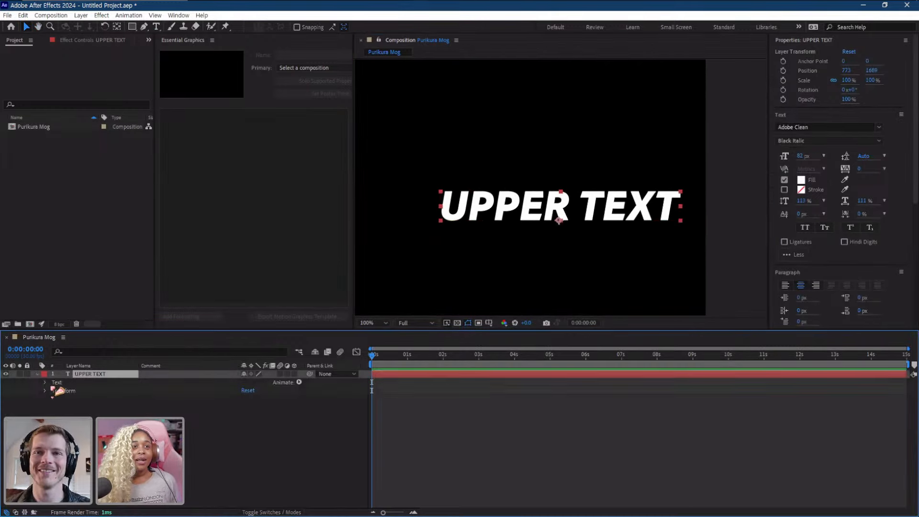
pyautogui.click(45, 383)
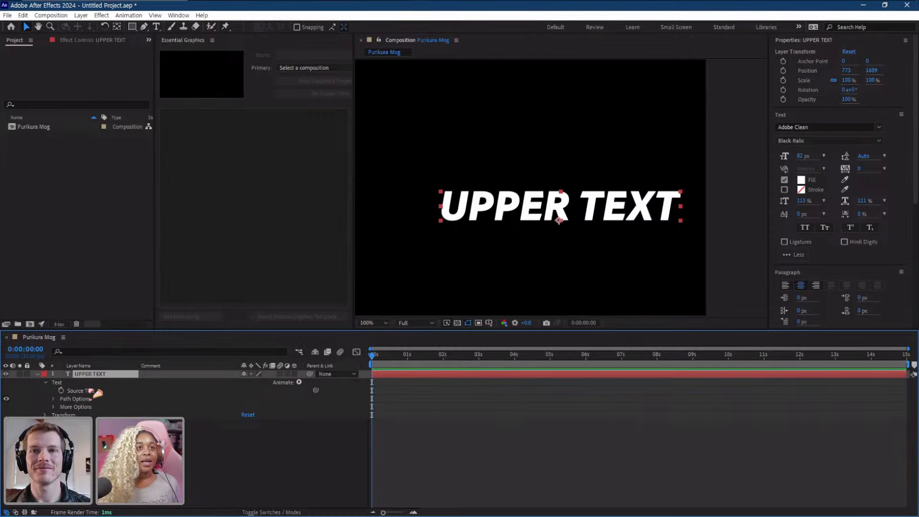
# - Set Purikura Mog as the primary composition for Essential Graphics and add a formatting group named Upper Text
pyautogui.moveTo(96, 393); pyautogui.dragTo(308, 74)
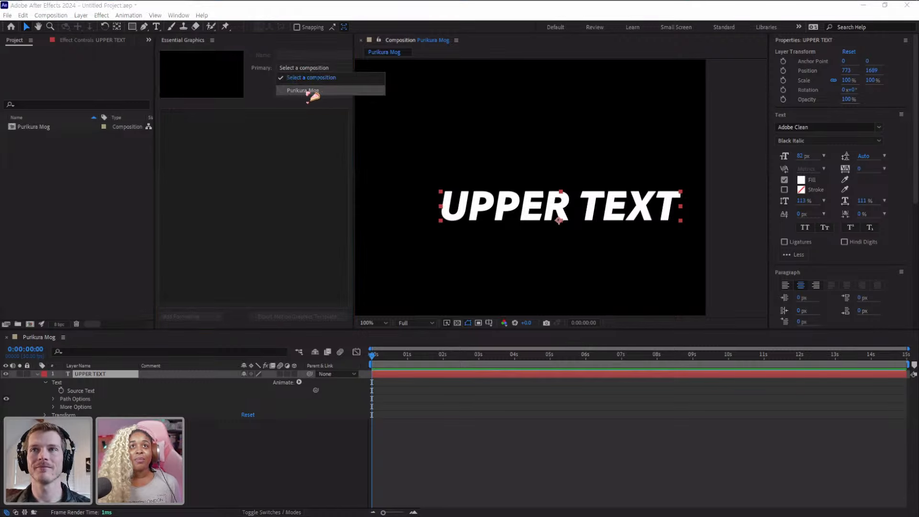
pyautogui.click(313, 92)
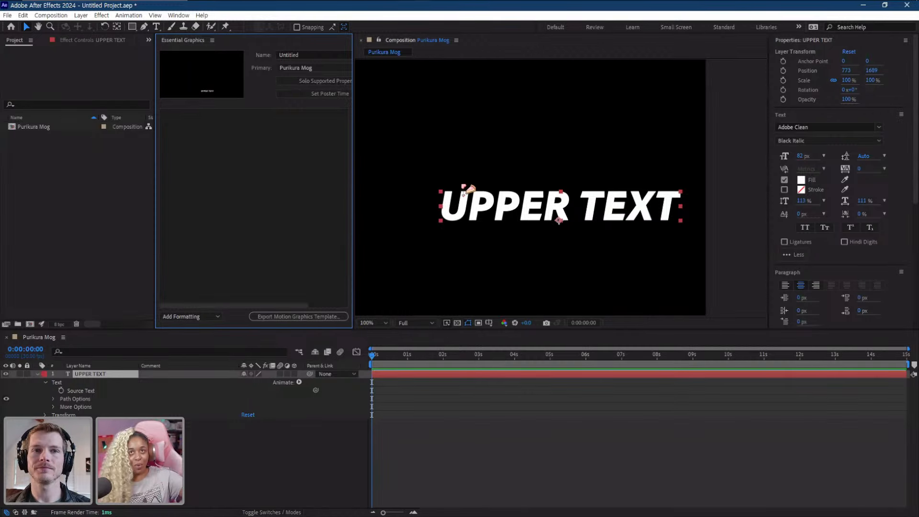
pyautogui.click(207, 318)
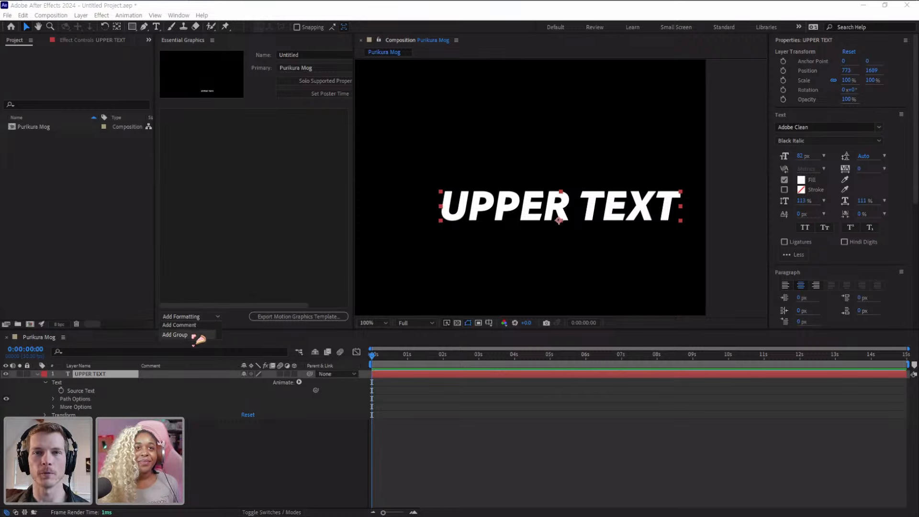
pyautogui.click(198, 334)
pyautogui.click(195, 115)
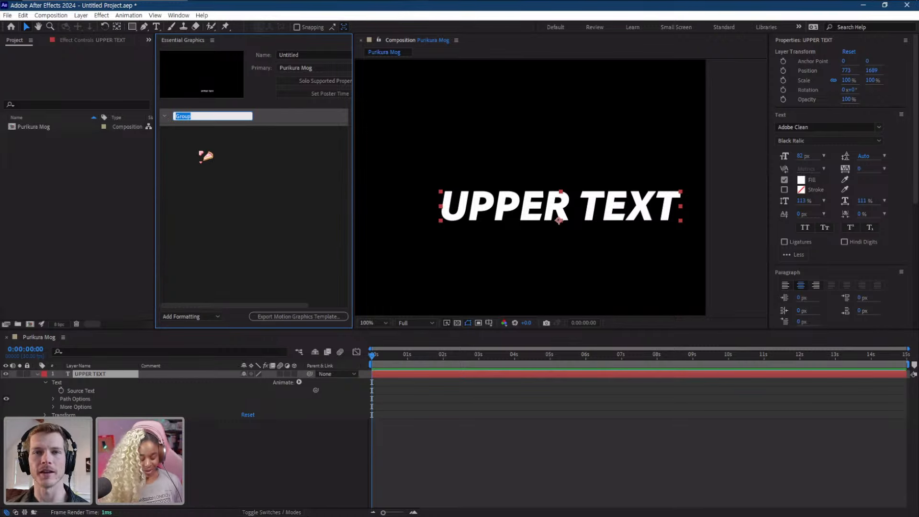
pyautogui.write('Upper Text')
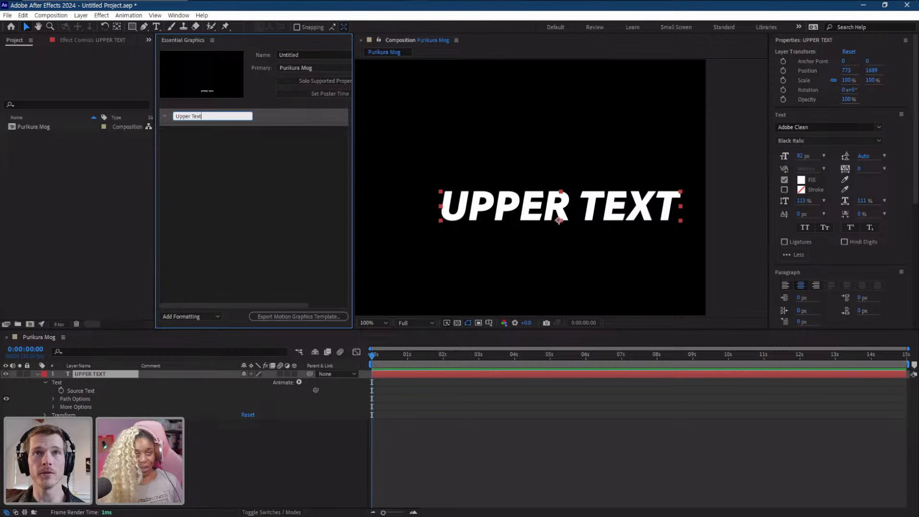
pyautogui.click(256, 159)
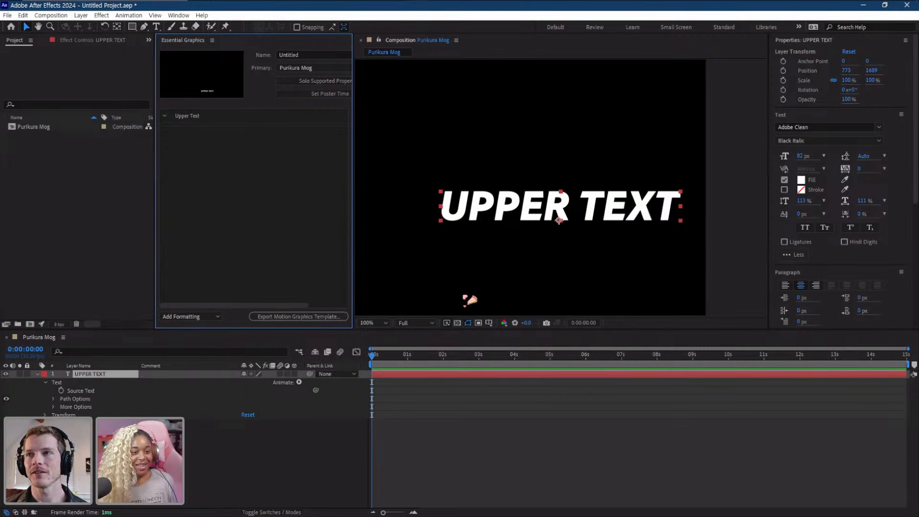
pyautogui.press(',')
pyautogui.moveTo(471, 215); pyautogui.dragTo(479, 232)
pyautogui.click(202, 217)
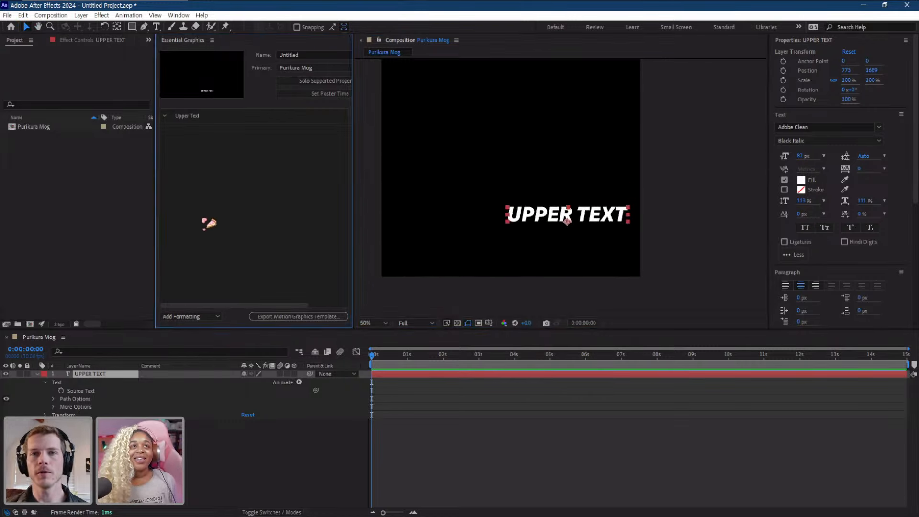
pyautogui.click(103, 442)
pyautogui.click(94, 374)
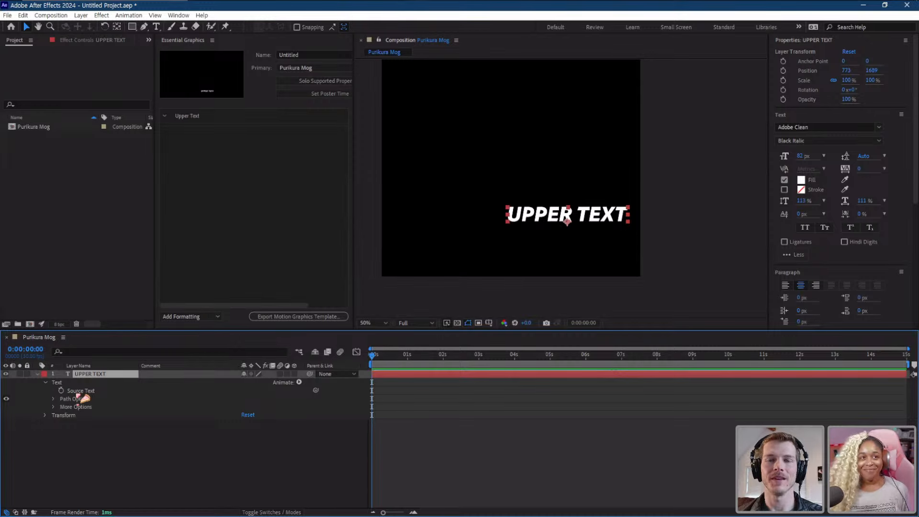
pyautogui.click(103, 450)
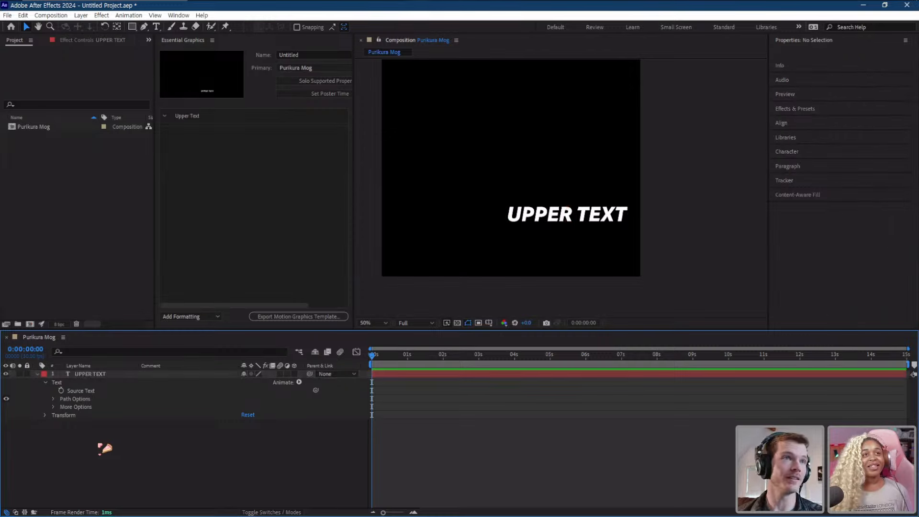
pyautogui.click(82, 376)
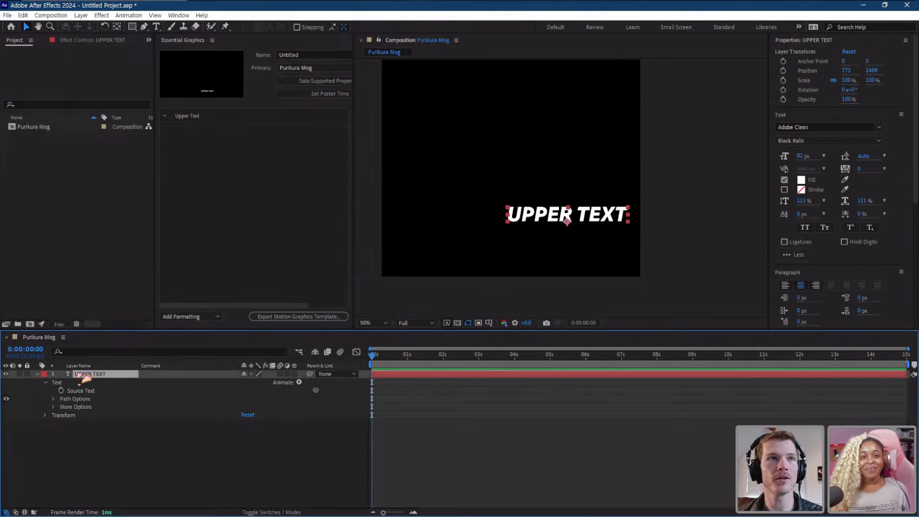
pyautogui.moveTo(83, 378); pyautogui.dragTo(471, 218)
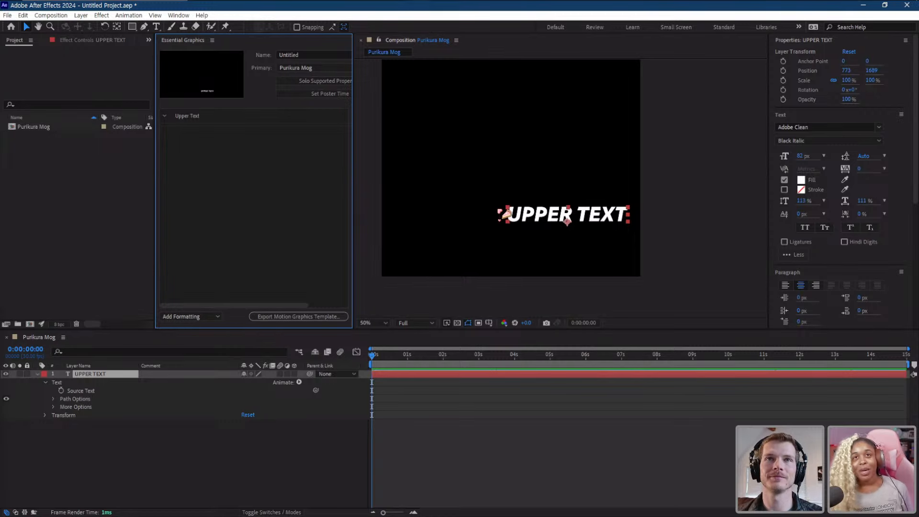
pyautogui.scroll(-2, 500, 211)
pyautogui.moveTo(494, 185); pyautogui.dragTo(515, 235)
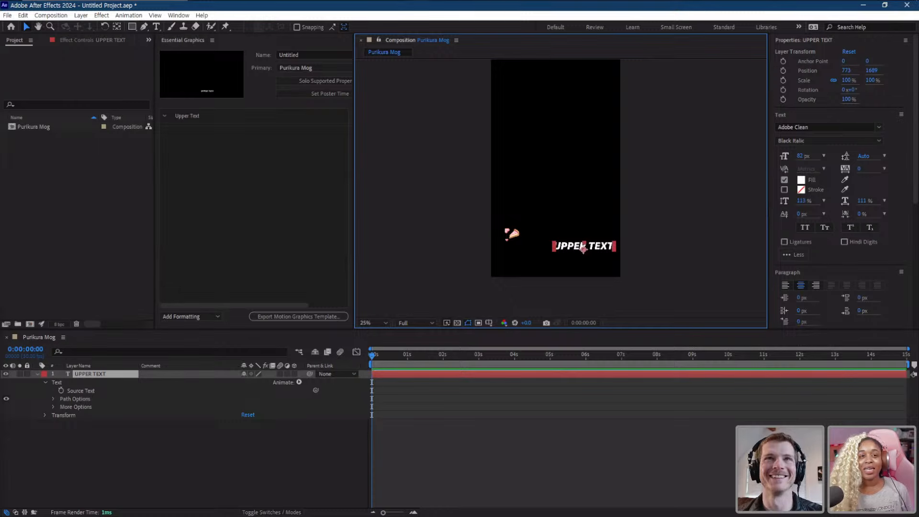
# - Add the layer's Source Text property as a control inside the Upper Text group of Essential Graphics
pyautogui.click(185, 115)
pyautogui.click(168, 130)
pyautogui.click(164, 116)
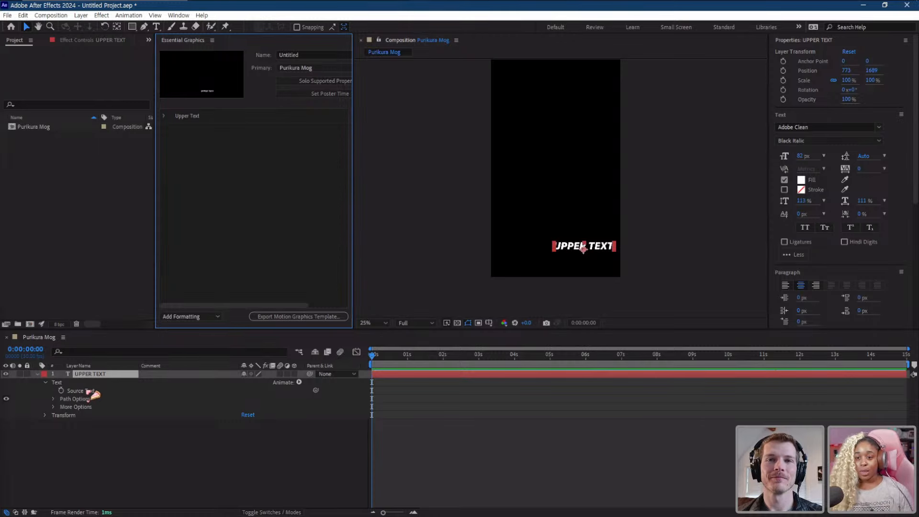
pyautogui.moveTo(83, 392); pyautogui.dragTo(191, 124)
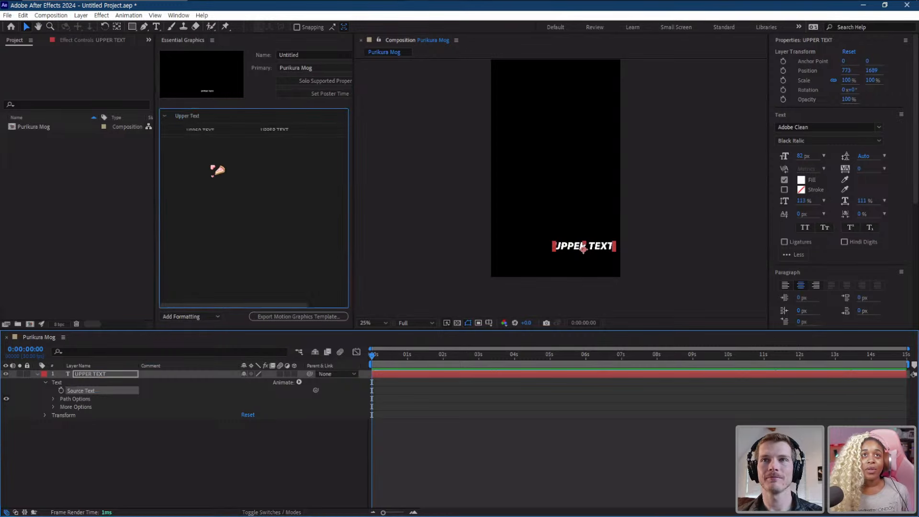
pyautogui.click(246, 170)
# - Rename the Source Text control in the Upper Text group to "Change upper Text"
pyautogui.click(238, 136)
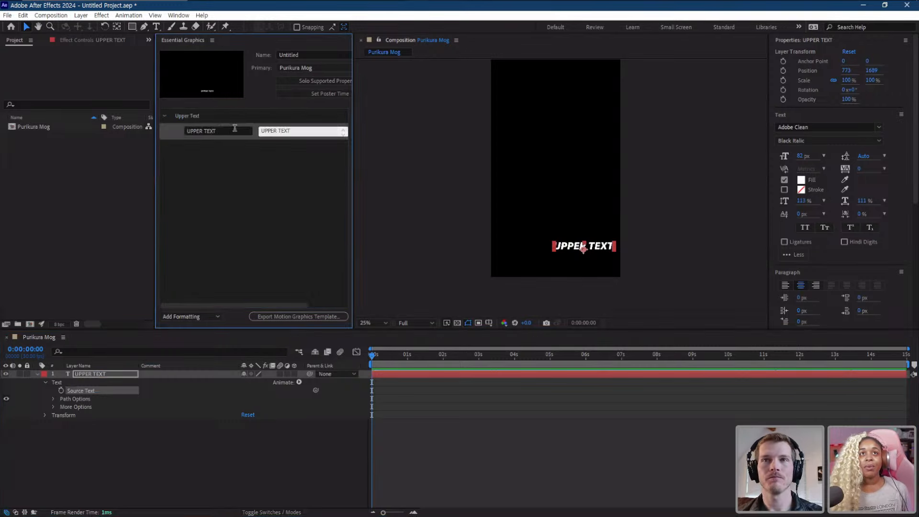
pyautogui.click(229, 130)
pyautogui.moveTo(229, 130); pyautogui.dragTo(162, 123)
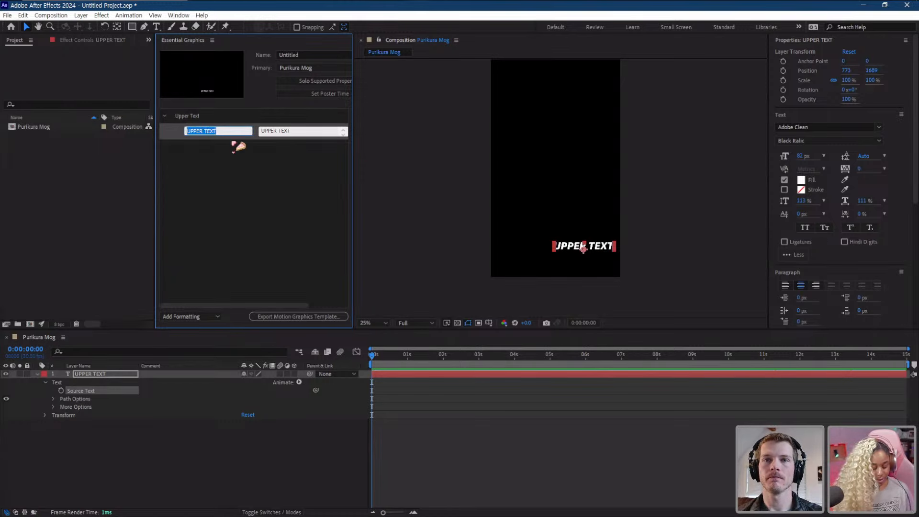
pyautogui.write('Change u')
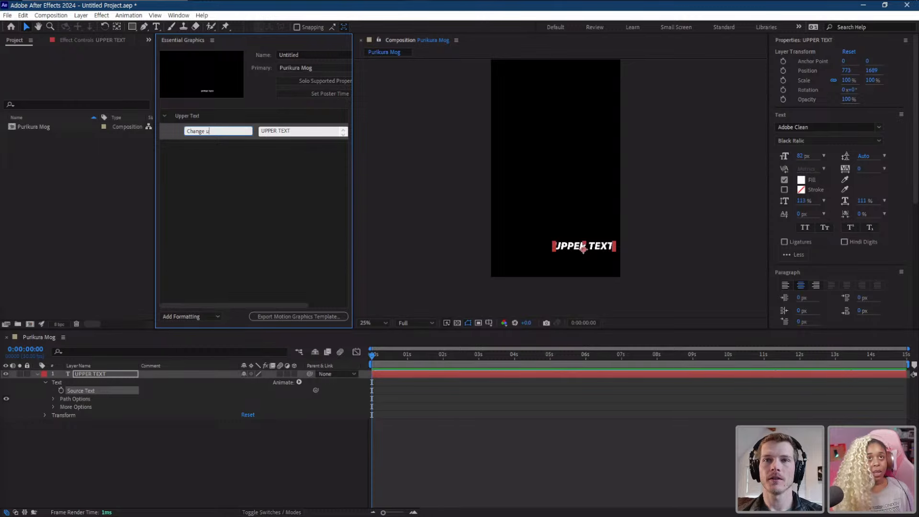
pyautogui.write('pper Text')
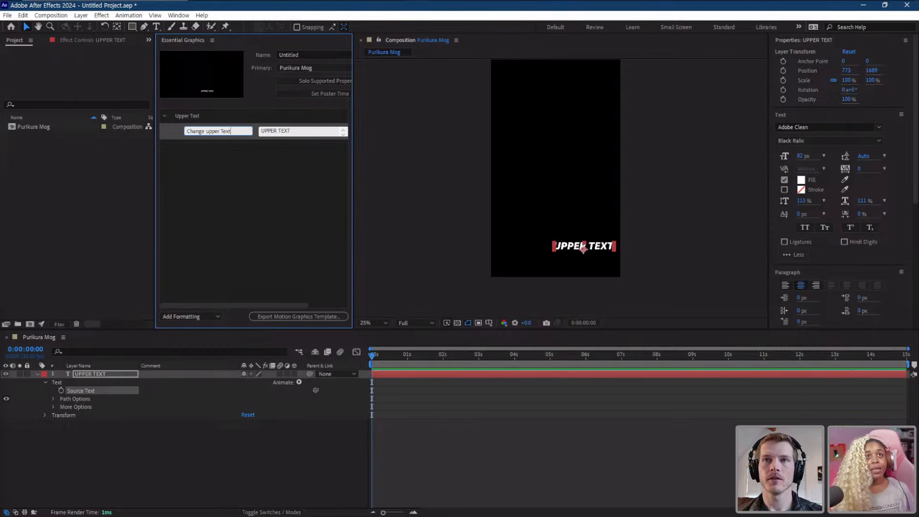
pyautogui.click(226, 144)
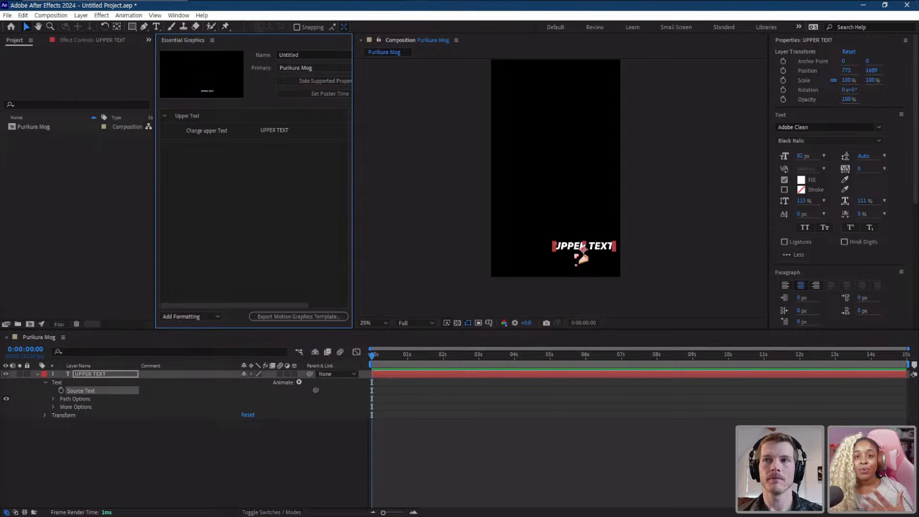
# - Test the Essential Graphics text control by changing its content to HELLO
pyautogui.click(298, 132)
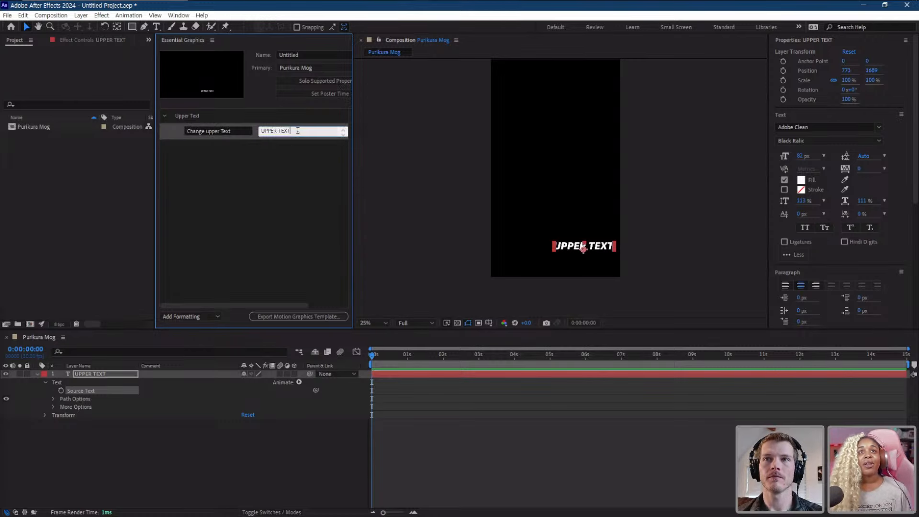
pyautogui.write('HELLO')
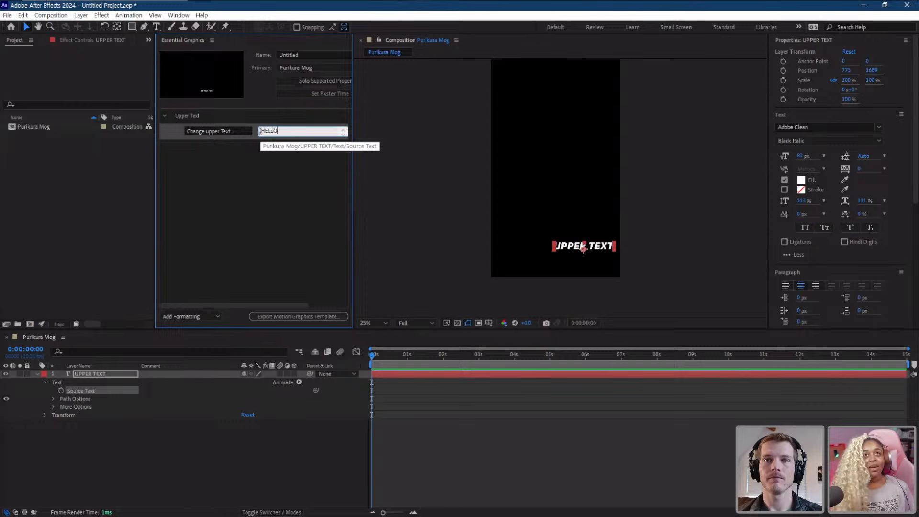
pyautogui.click(268, 201)
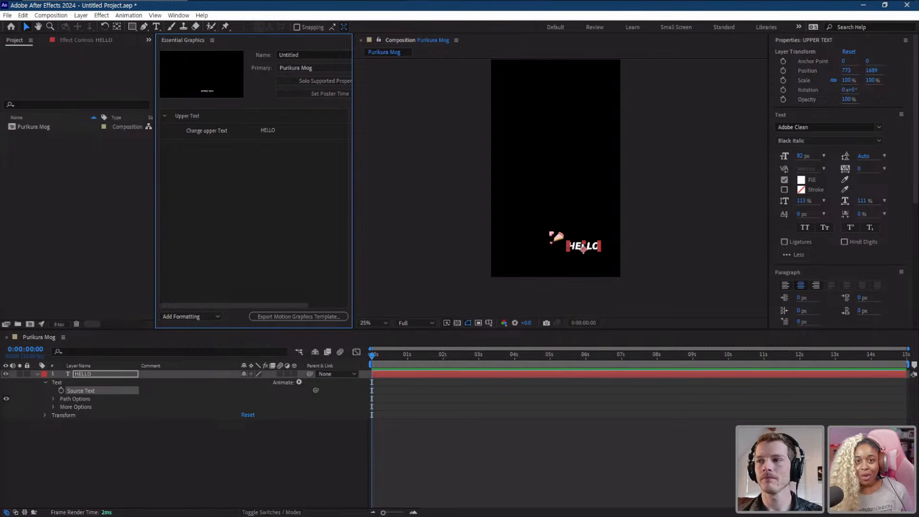
# - Undo the HELLO text, the control's renaming and the addition of Source Text to the group
pyautogui.hotkey('ctrl', 'z')
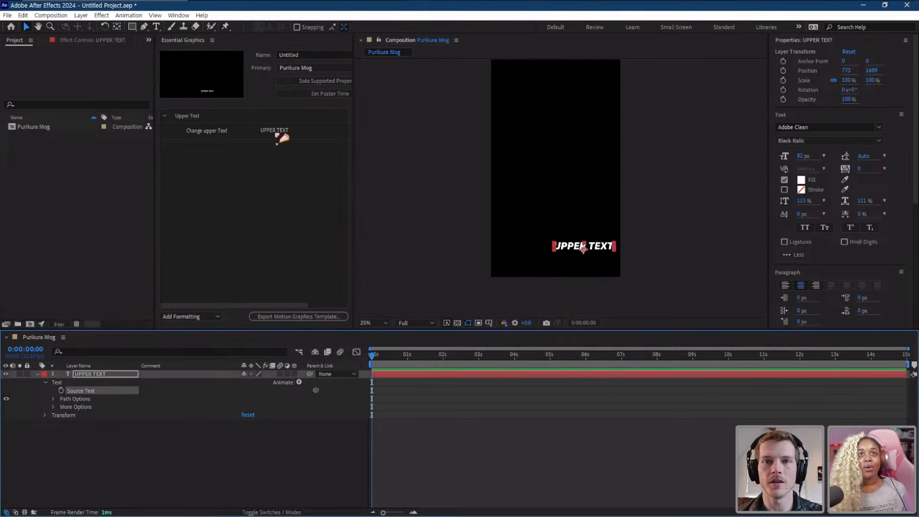
pyautogui.click(260, 191)
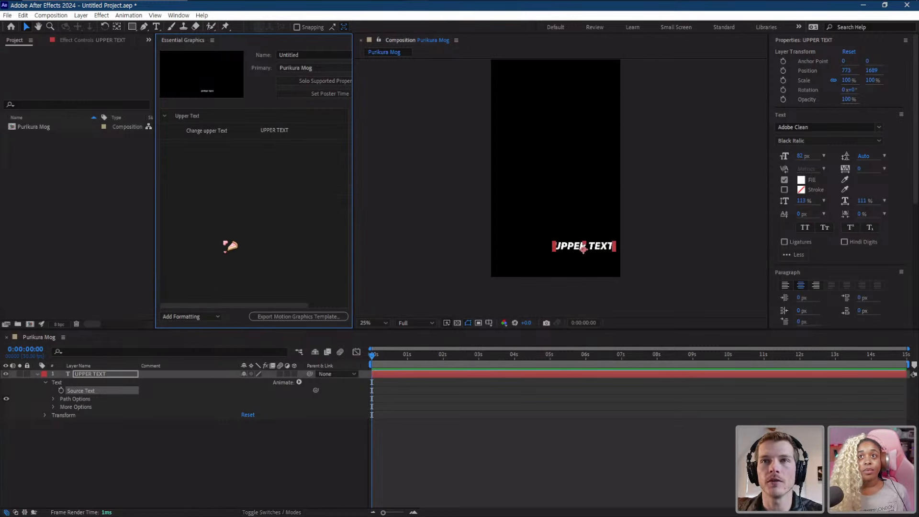
pyautogui.hotkey('ctrl', 'z')
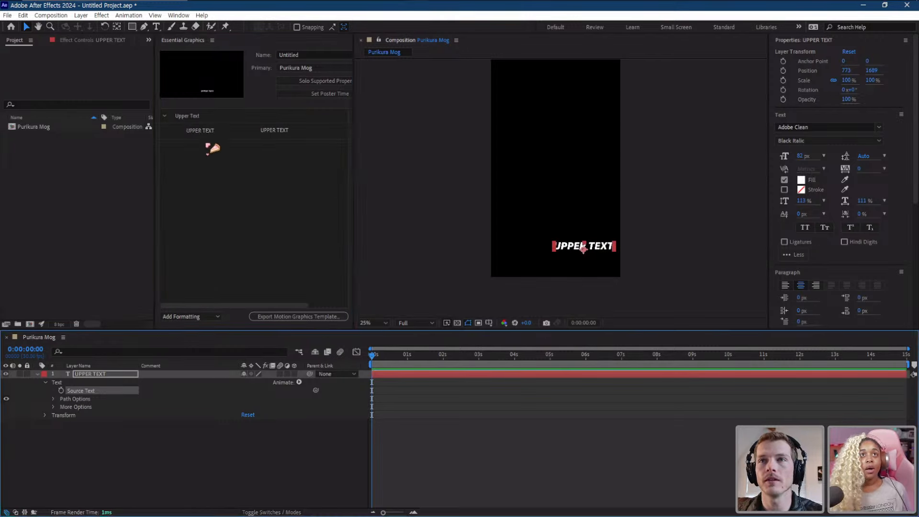
pyautogui.click(126, 458)
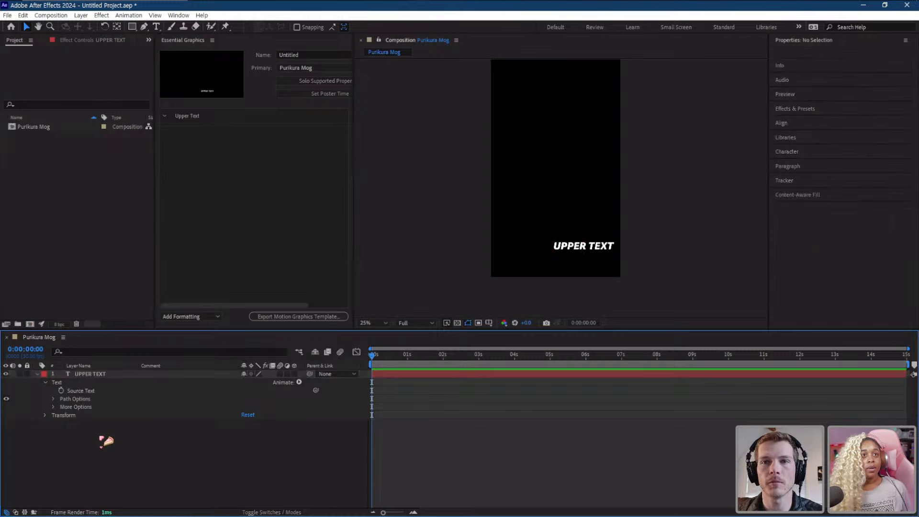
# - Widen the Essential Graphics area, then solo the supported properties in the timeline and select Source Text
pyautogui.click(38, 374)
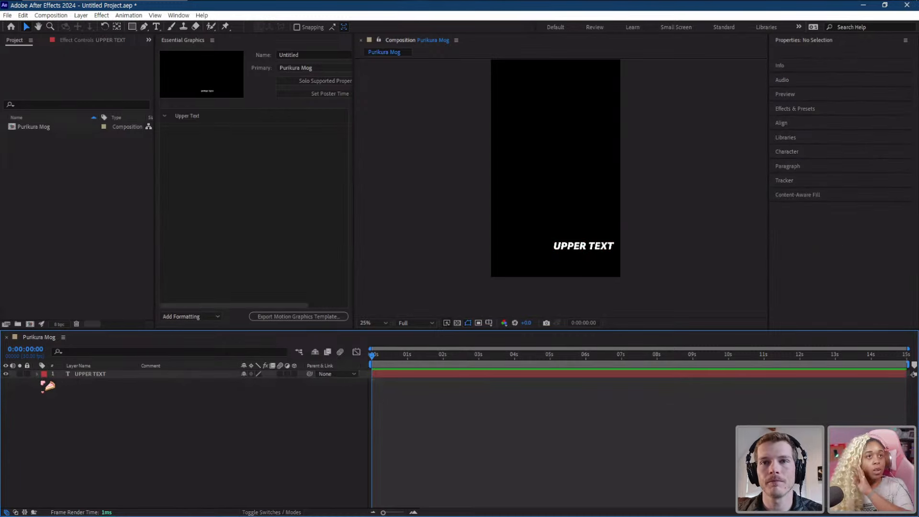
pyautogui.click(39, 375)
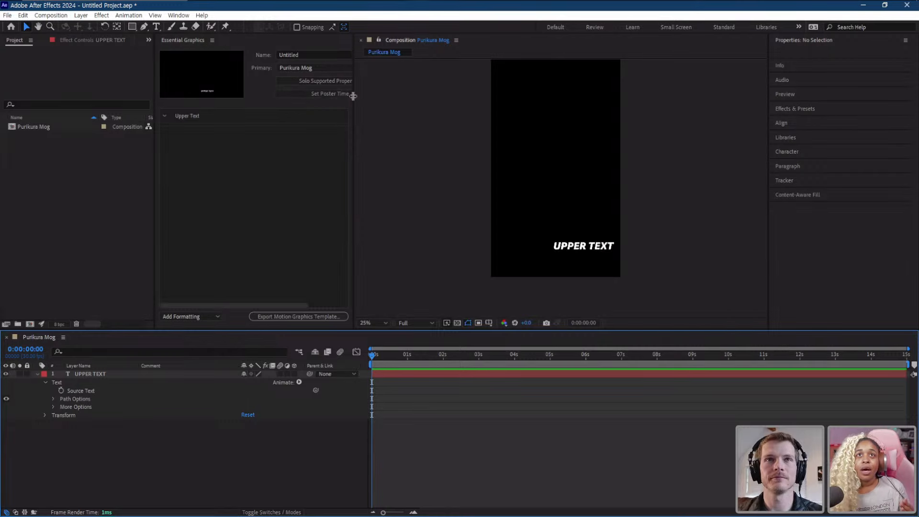
pyautogui.moveTo(354, 93); pyautogui.dragTo(375, 89)
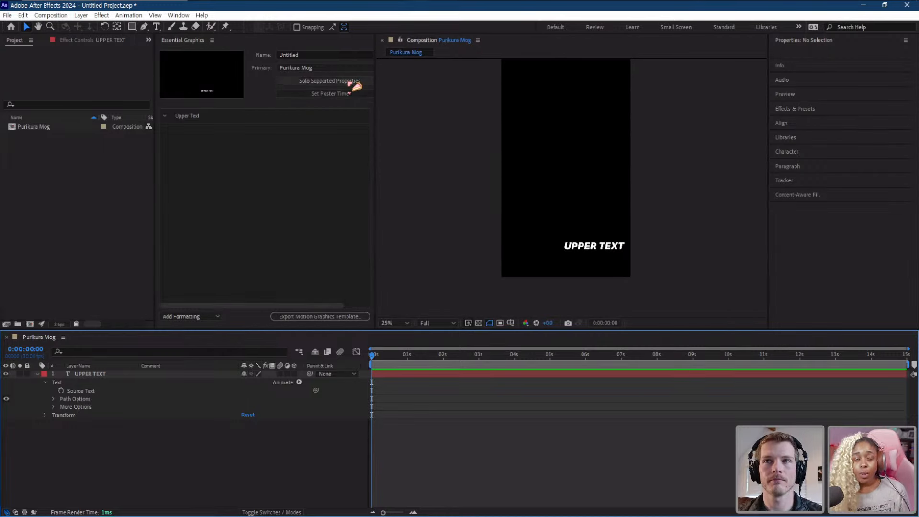
pyautogui.click(352, 82)
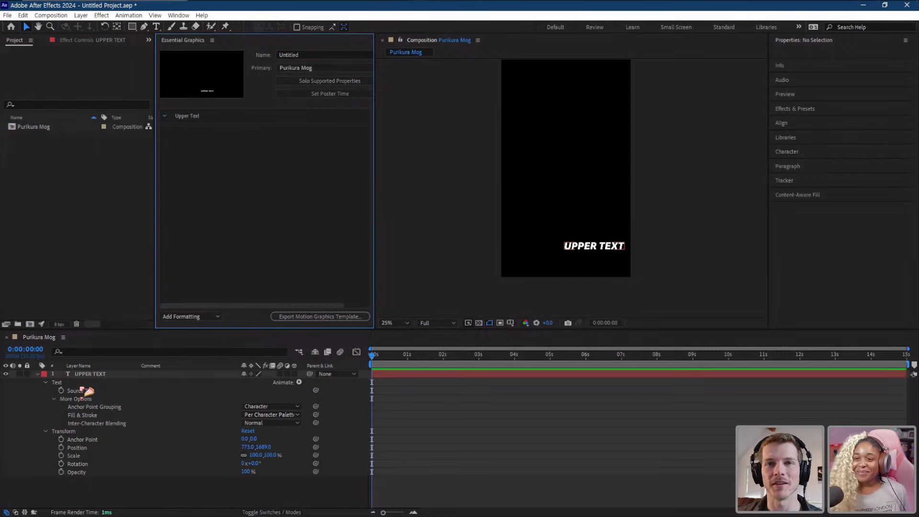
pyautogui.moveTo(89, 391)
pyautogui.mouseDown()
pyautogui.moveTo(67, 393)
pyautogui.moveTo(96, 377)
pyautogui.moveTo(203, 234)
pyautogui.moveTo(93, 378)
pyautogui.moveTo(100, 391)
pyautogui.moveTo(82, 400)
pyautogui.mouseUp()
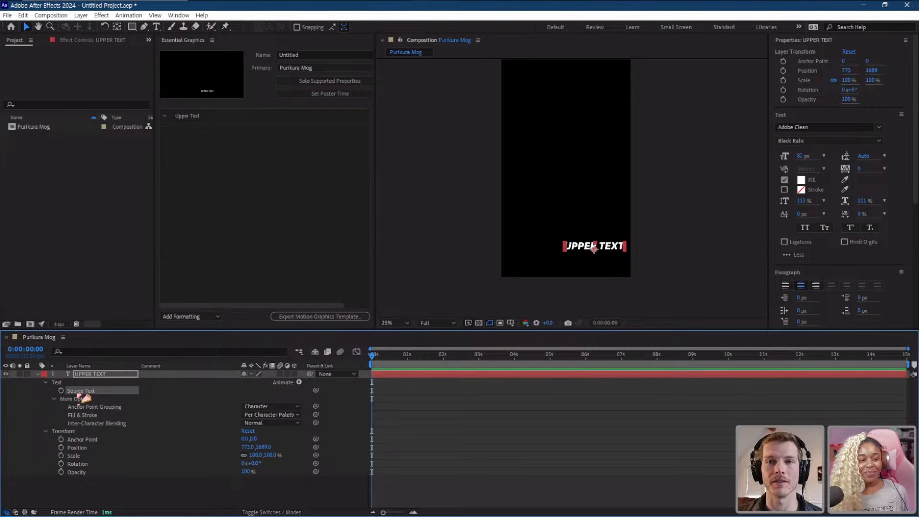
# - Add the UPPER TEXT layer's Source Text to the Upper Text group and name the control "Change Text"
pyautogui.moveTo(85, 399)
pyautogui.mouseDown()
pyautogui.moveTo(82, 391)
pyautogui.moveTo(89, 396)
pyautogui.mouseUp()
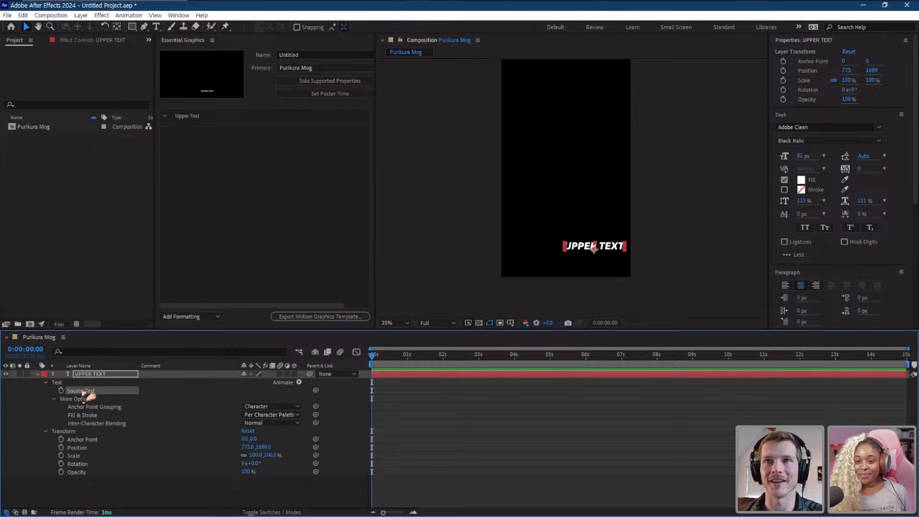
pyautogui.moveTo(84, 394); pyautogui.dragTo(194, 124)
pyautogui.click(240, 130)
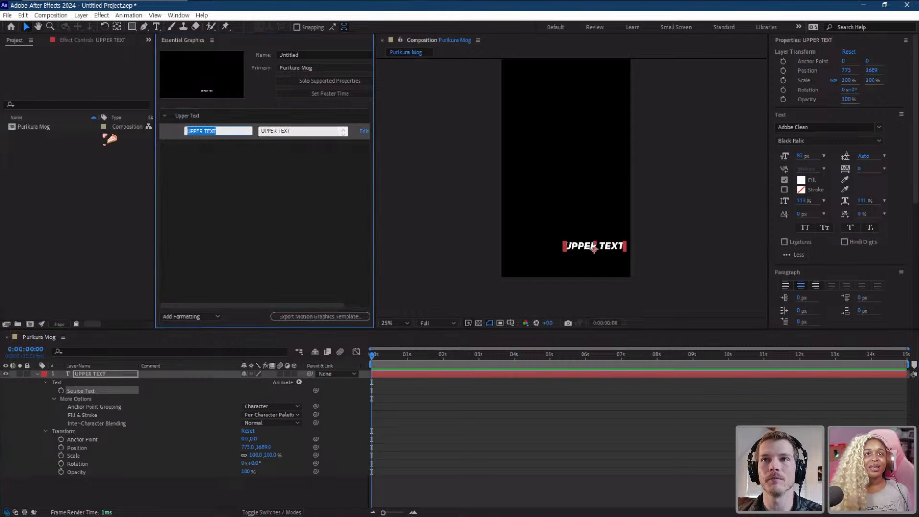
pyautogui.write('Change Text')
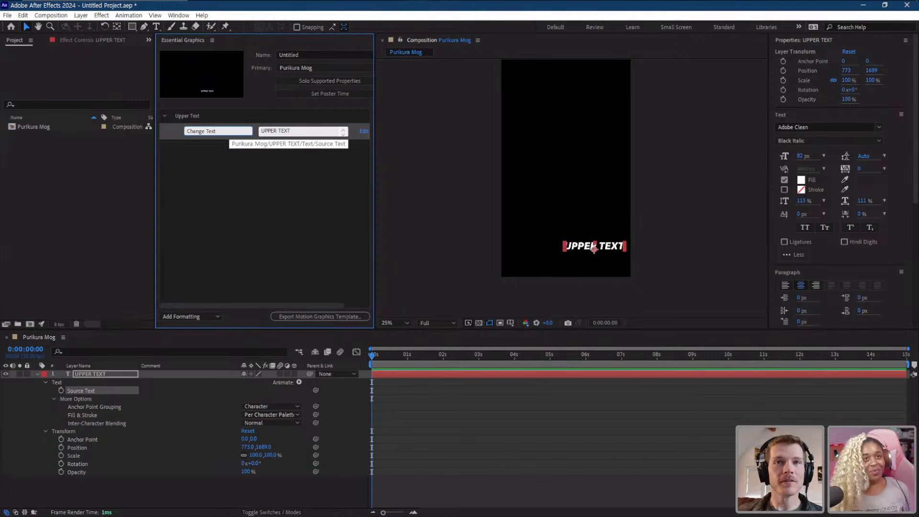
pyautogui.click(231, 174)
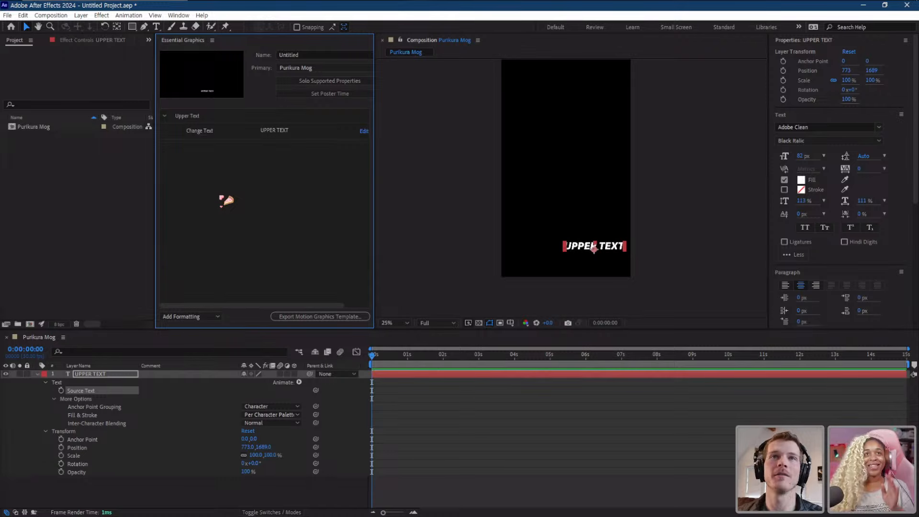
# - Add the UPPER TEXT layer's Position property to the Upper Text group, directly below Change Text
pyautogui.click(119, 500)
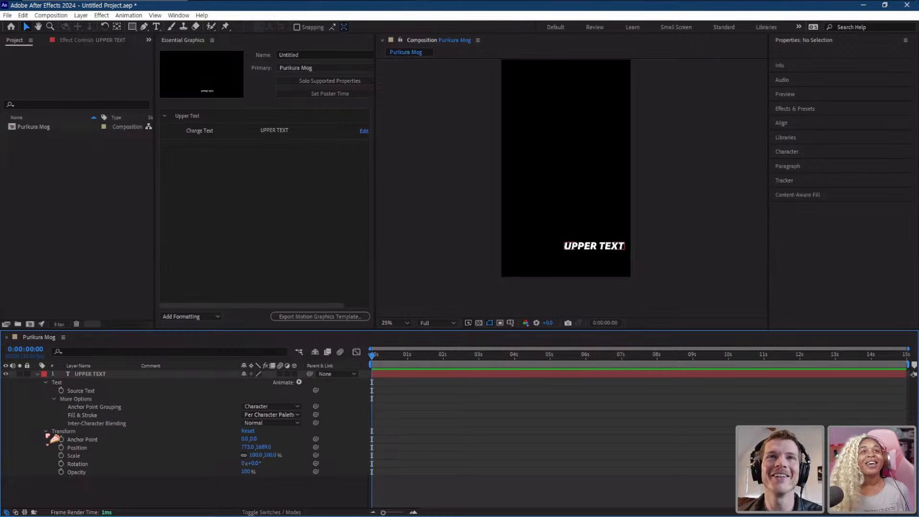
pyautogui.click(215, 134)
pyautogui.click(211, 163)
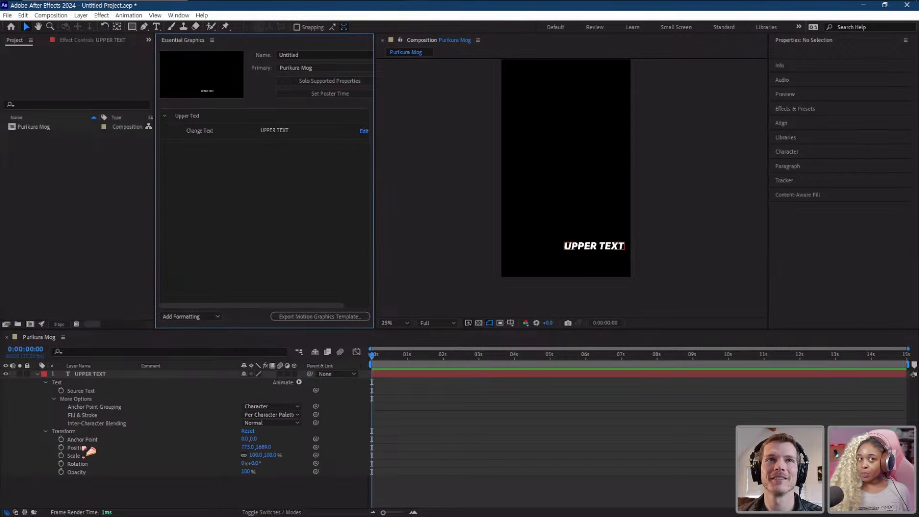
pyautogui.moveTo(86, 449); pyautogui.dragTo(197, 139)
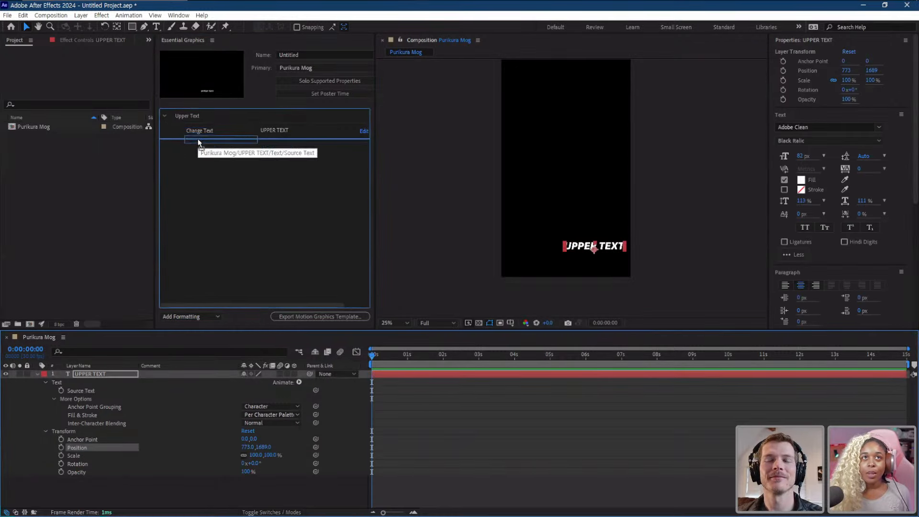
# - Collapse and expand the Upper Text group repeatedly to check how its controls fold away
pyautogui.click(167, 118)
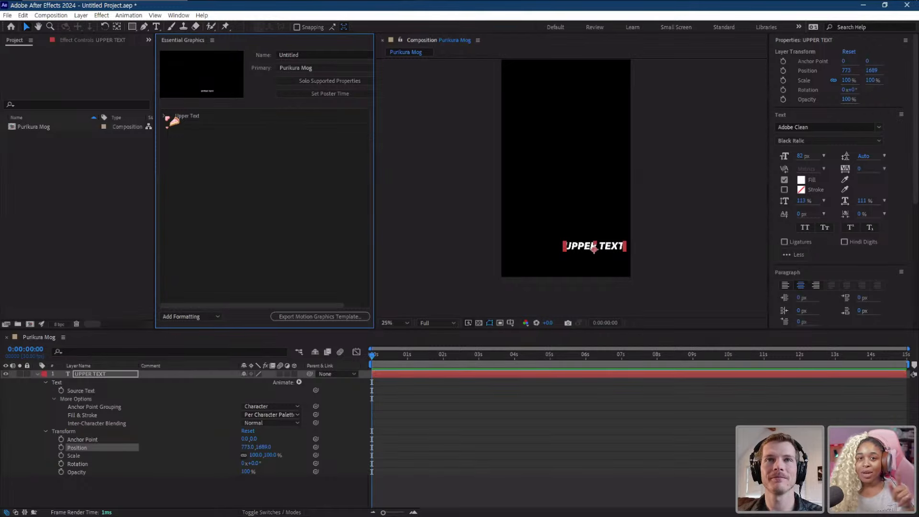
pyautogui.click(167, 118)
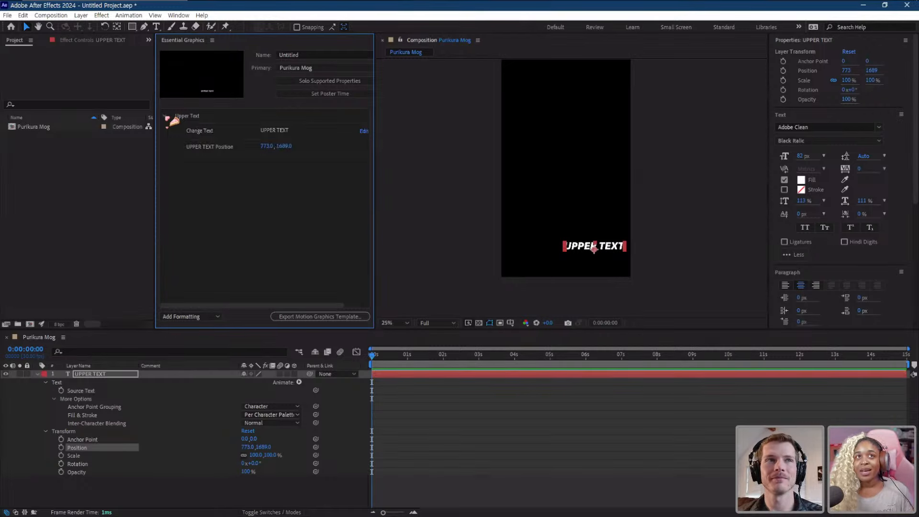
pyautogui.click(168, 118)
pyautogui.click(167, 118)
pyautogui.click(168, 118)
pyautogui.click(168, 118)
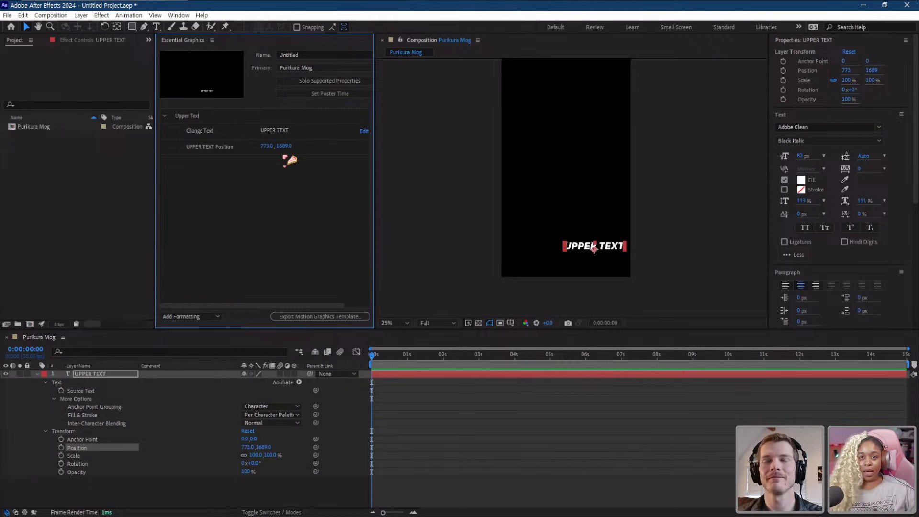
# - Keyframe the text layer's Position at the start and move it to 773, 1614 at frame 8, then preview the motion
pyautogui.click(62, 448)
pyautogui.click(381, 358)
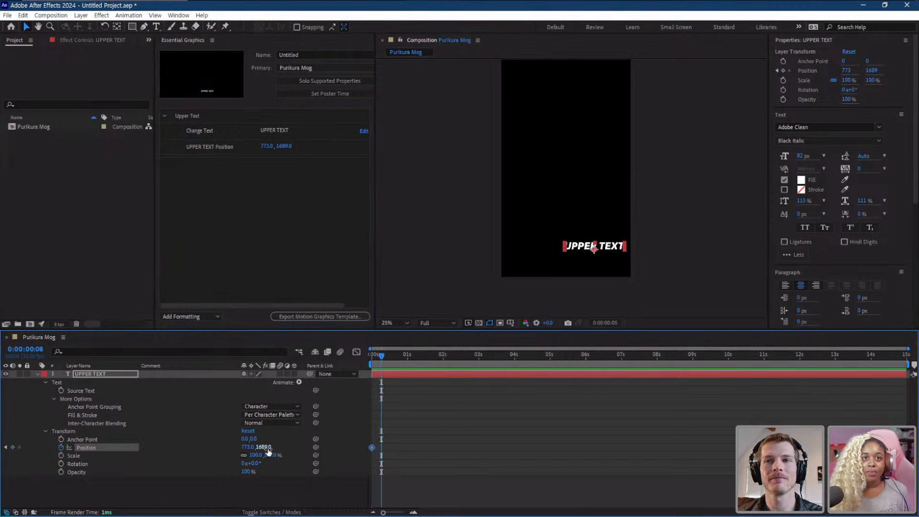
pyautogui.moveTo(265, 447); pyautogui.dragTo(230, 447)
pyautogui.press('space')
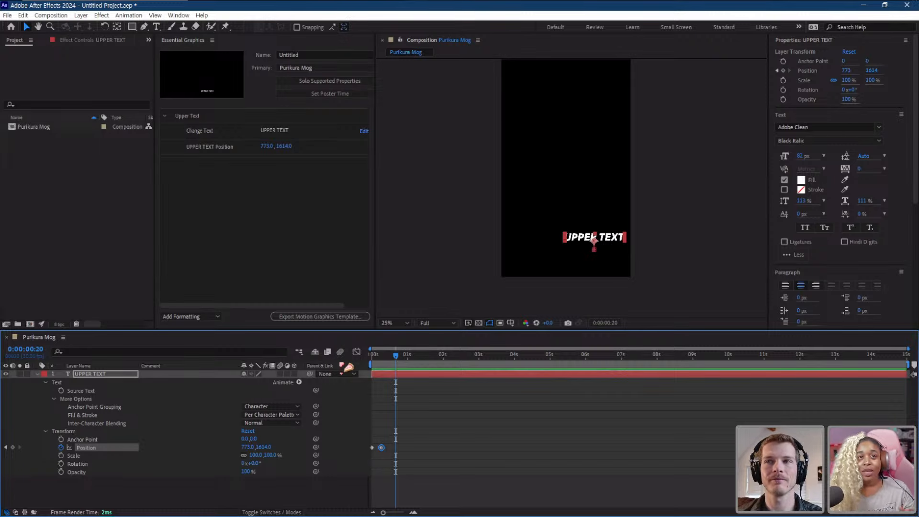
# - Pre-compose the UPPER TEXT layer as "UPPER TEXT Comp 1" with all attributes moved, and solo its supported properties
pyautogui.rightClick(100, 373)
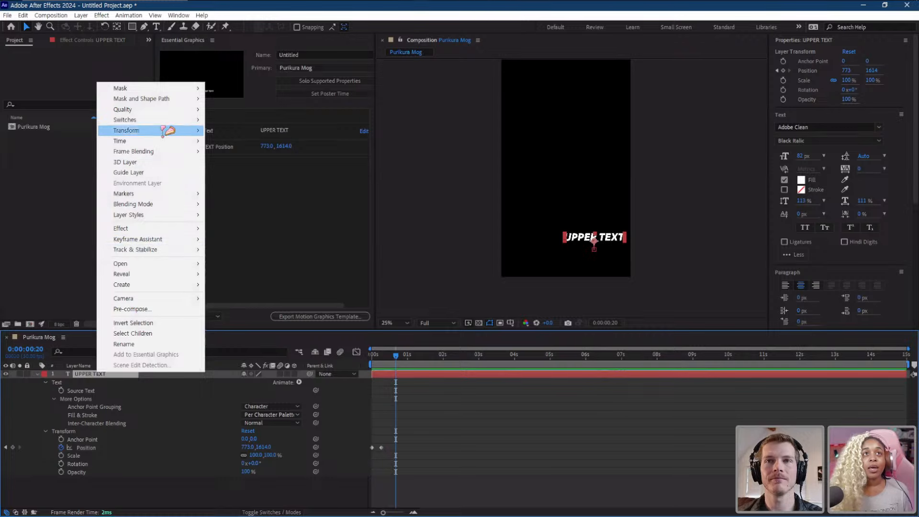
pyautogui.click(159, 310)
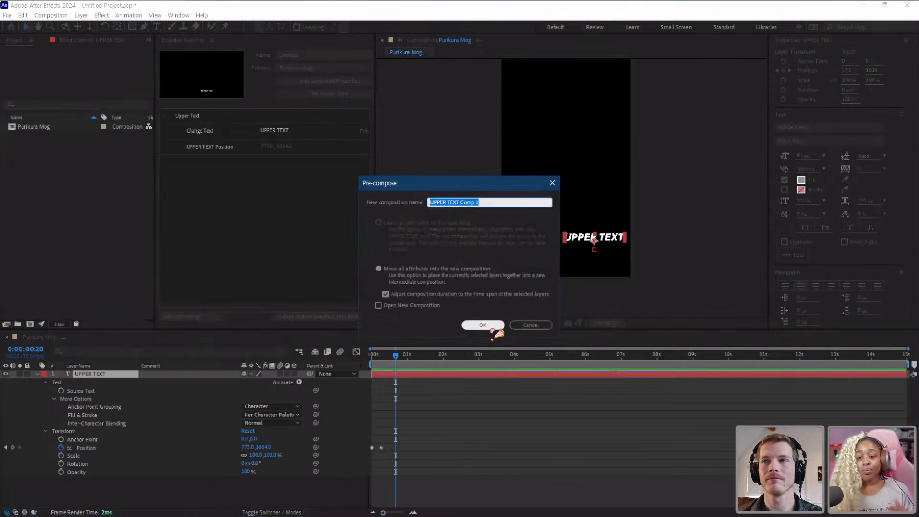
pyautogui.click(482, 325)
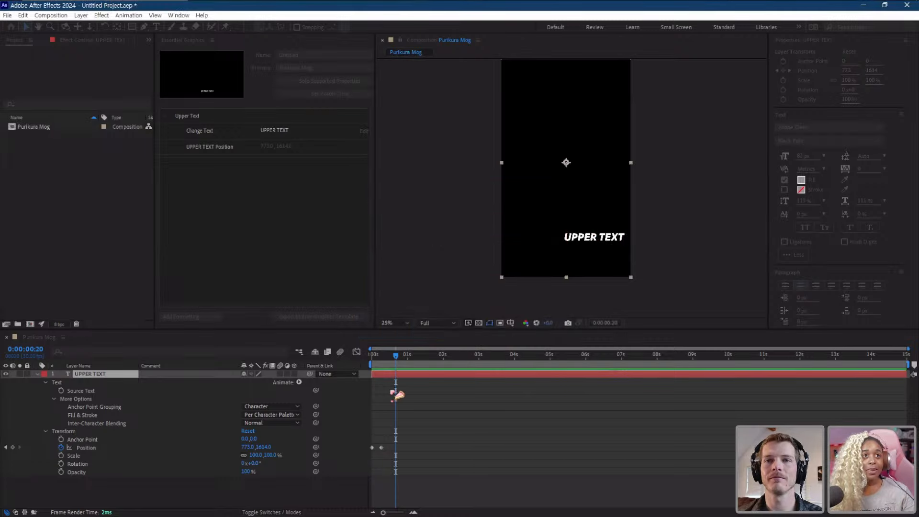
pyautogui.click(337, 81)
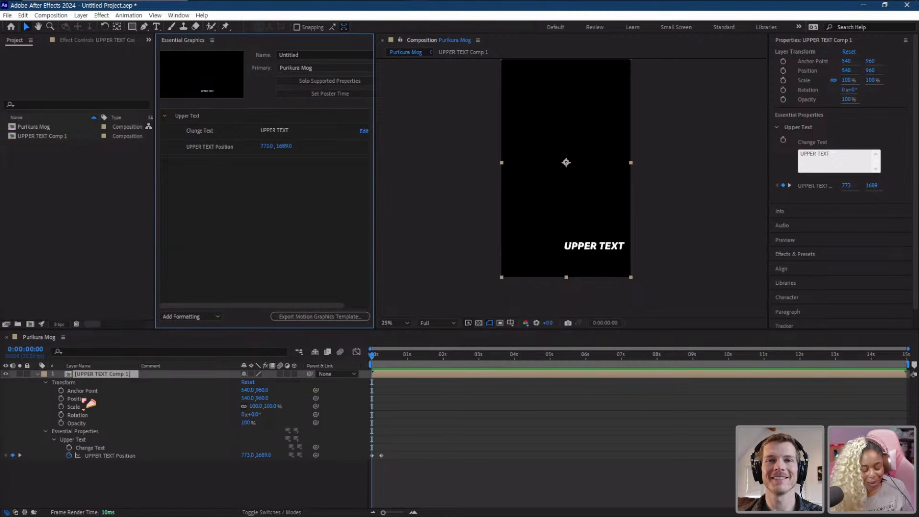
# - Undo the pre-composition, the Position keyframes and the addition of Position to the Upper Text group
pyautogui.click(120, 491)
pyautogui.hotkey('ctrl', 'z')
pyautogui.hotkey('ctrl', 'z')
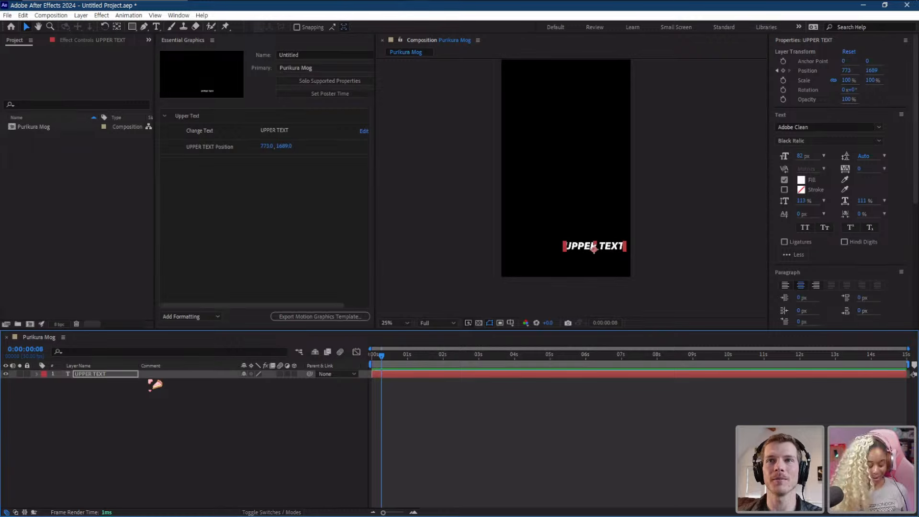
pyautogui.click(319, 82)
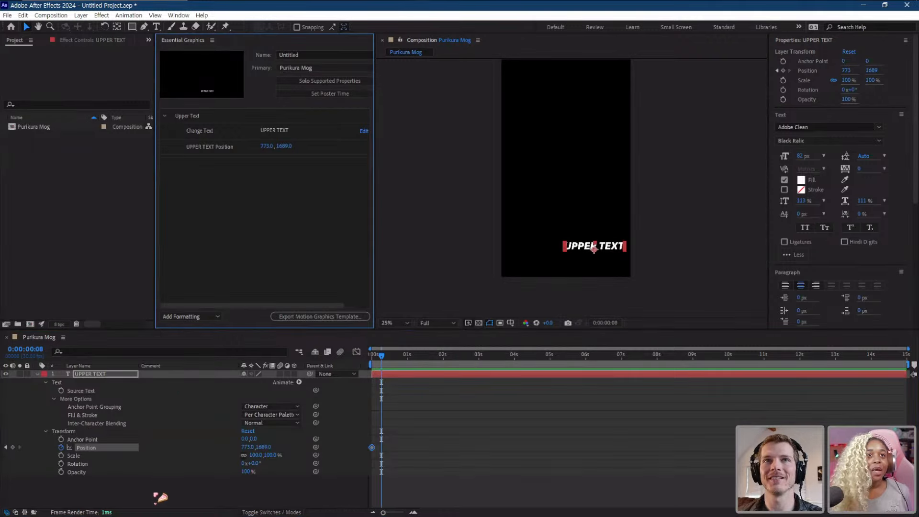
pyautogui.hotkey('ctrl', 'z')
pyautogui.hotkey('ctrl', 'z')
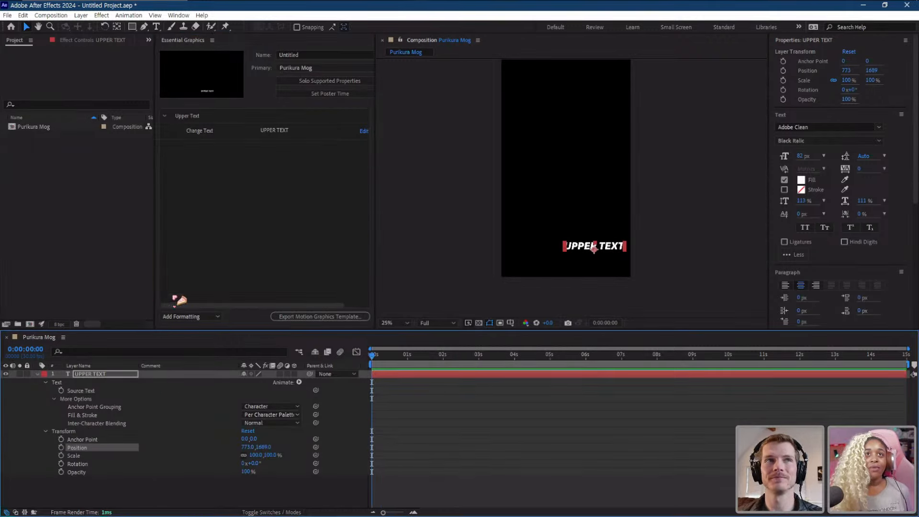
# - Add the UPPER TEXT layer's Position, Scale and Rotation properties to the Upper Text group below Change Text
pyautogui.moveTo(76, 447); pyautogui.dragTo(199, 140)
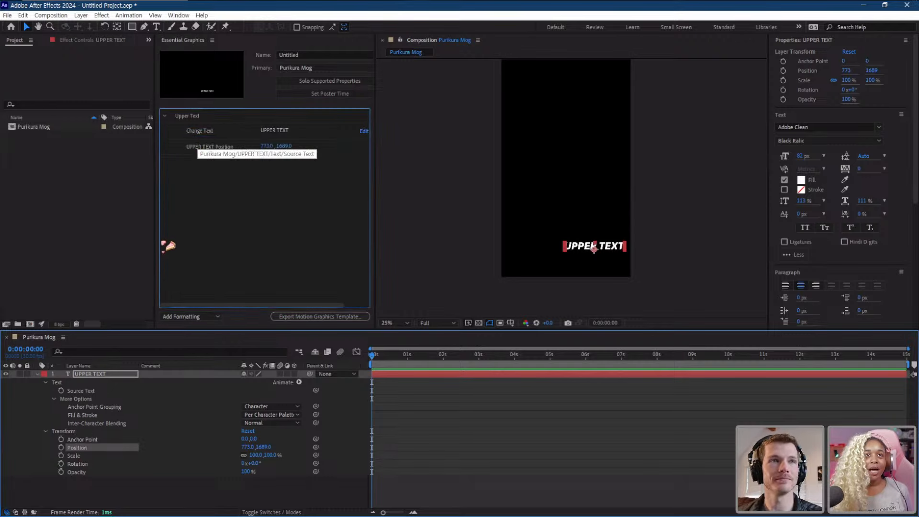
pyautogui.moveTo(79, 456); pyautogui.dragTo(226, 178)
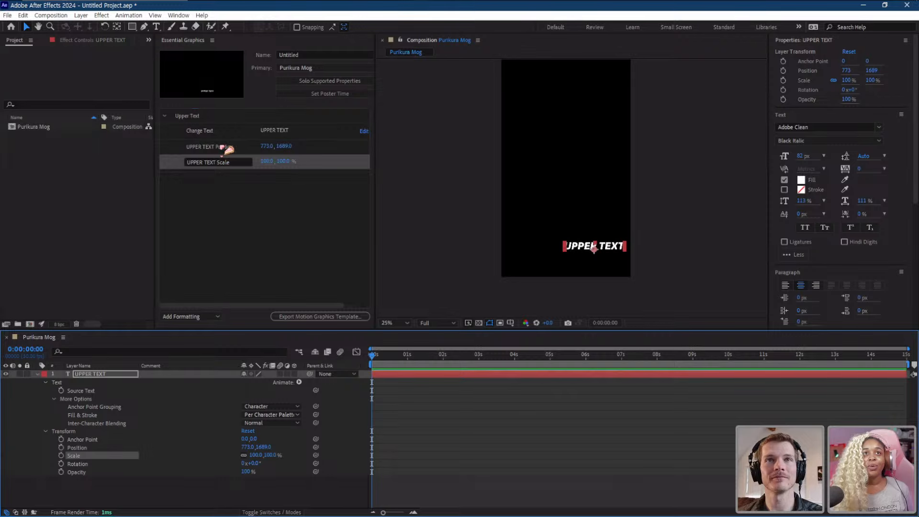
pyautogui.click(229, 189)
pyautogui.click(198, 148)
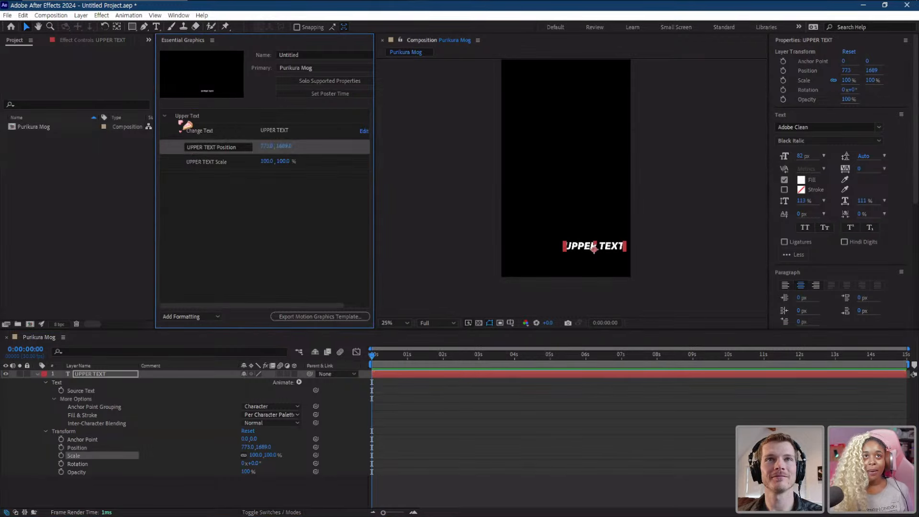
pyautogui.click(209, 203)
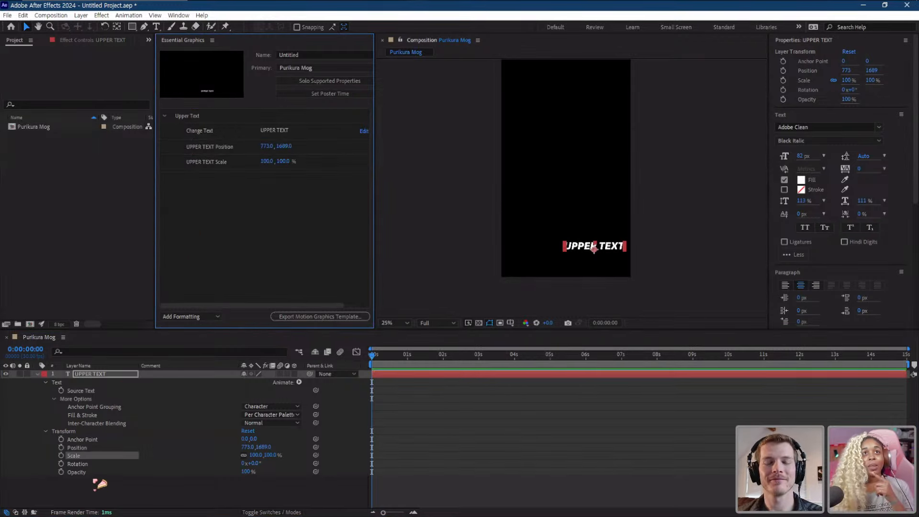
pyautogui.moveTo(79, 463); pyautogui.dragTo(222, 173)
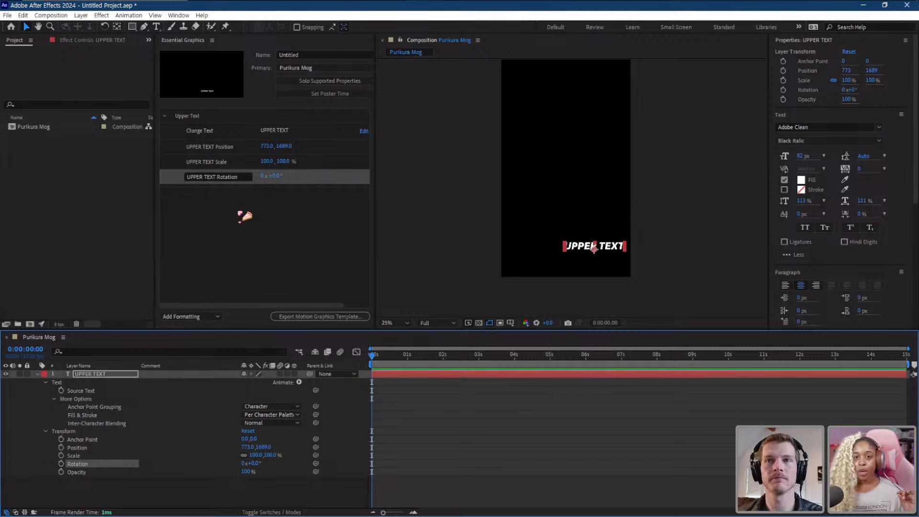
pyautogui.click(242, 215)
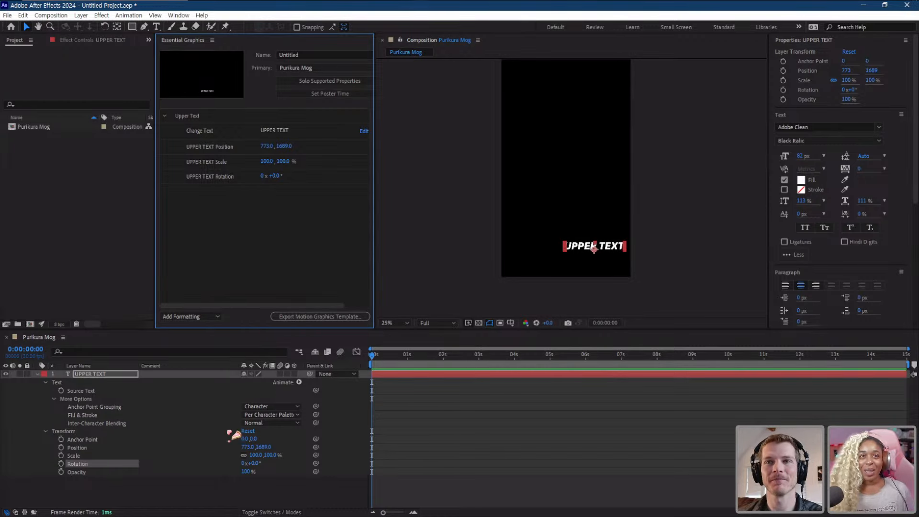
# - Select the UPPER TEXT layer and display the Effects & Presets library
pyautogui.click(89, 473)
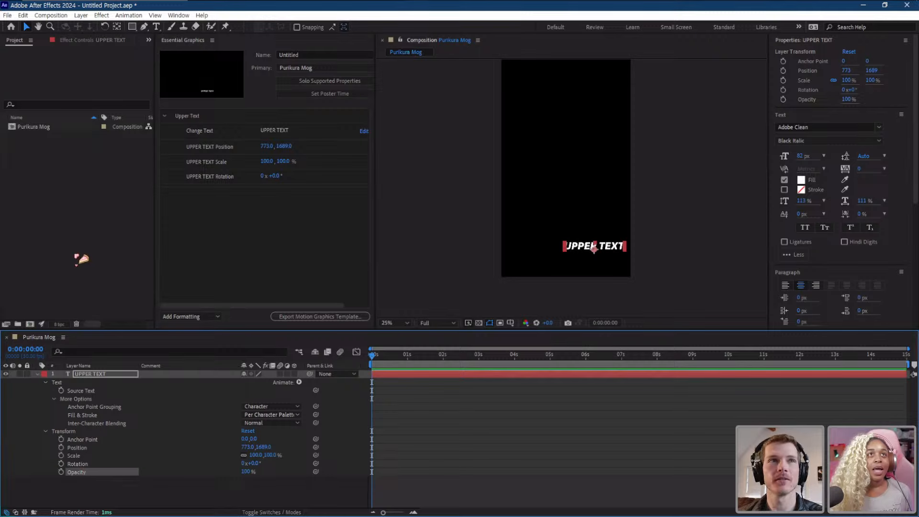
pyautogui.click(95, 376)
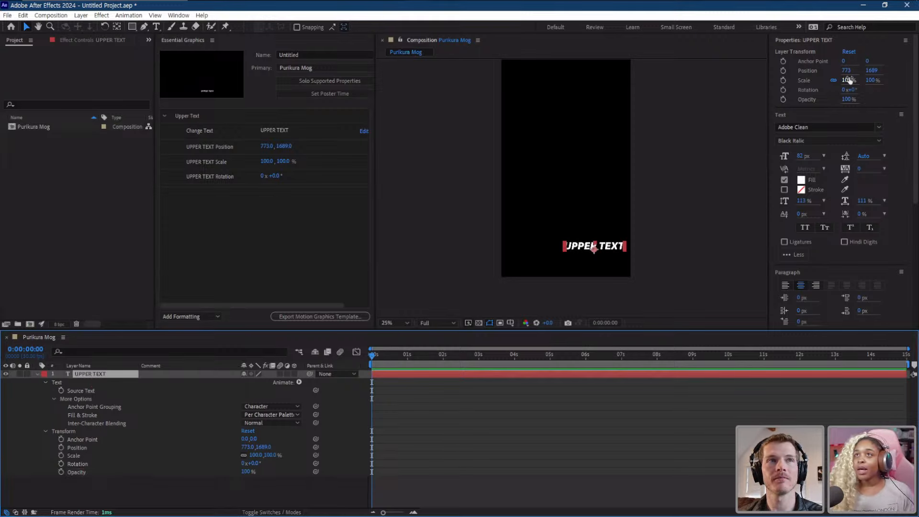
pyautogui.click(101, 15)
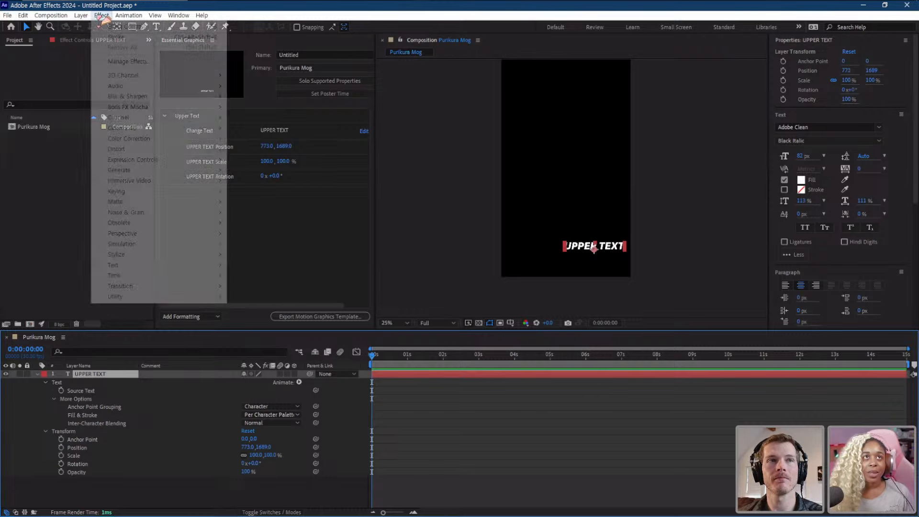
pyautogui.moveTo(179, 15)
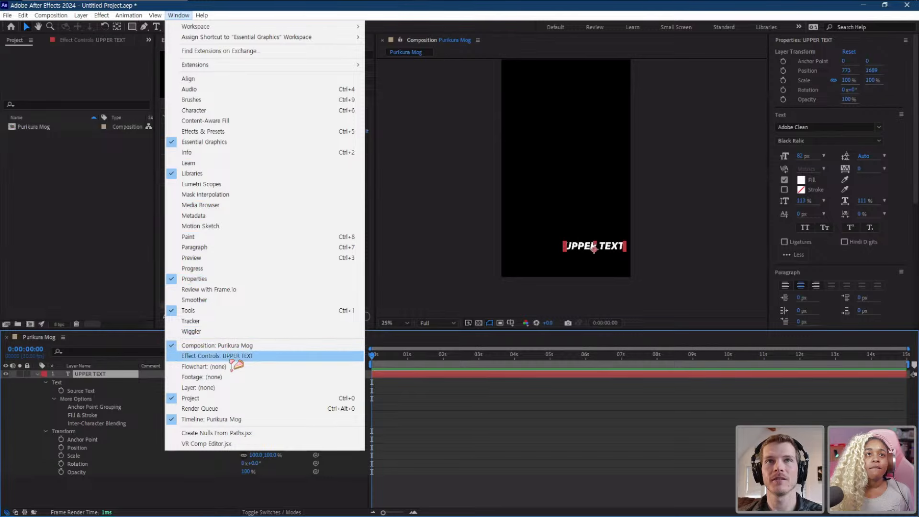
pyautogui.click(238, 131)
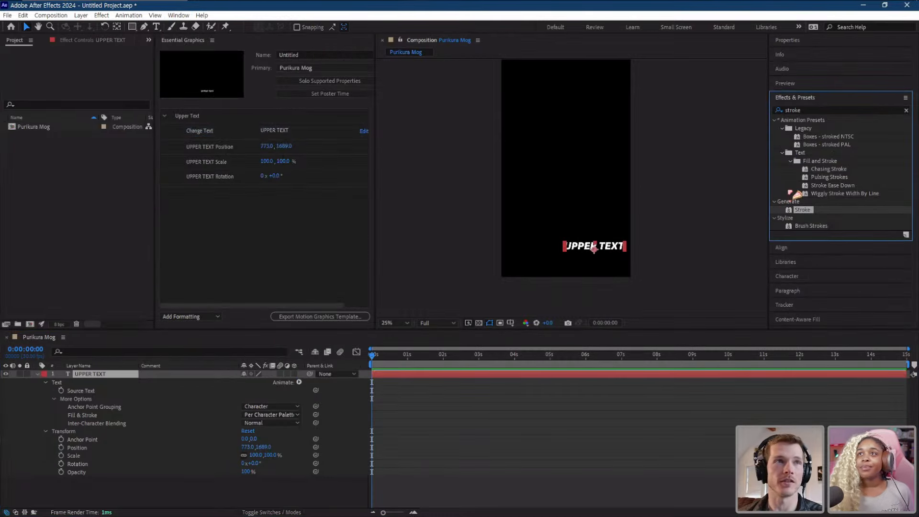
# - Find the Gaussian Blur (Legacy) effect by searching "gauss" and apply it to the UPPER TEXT layer
pyautogui.click(817, 107)
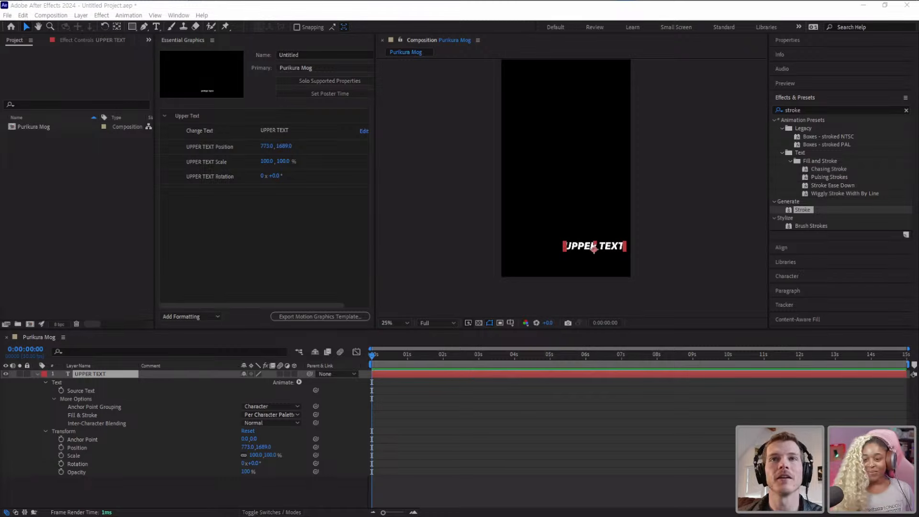
pyautogui.click(824, 107)
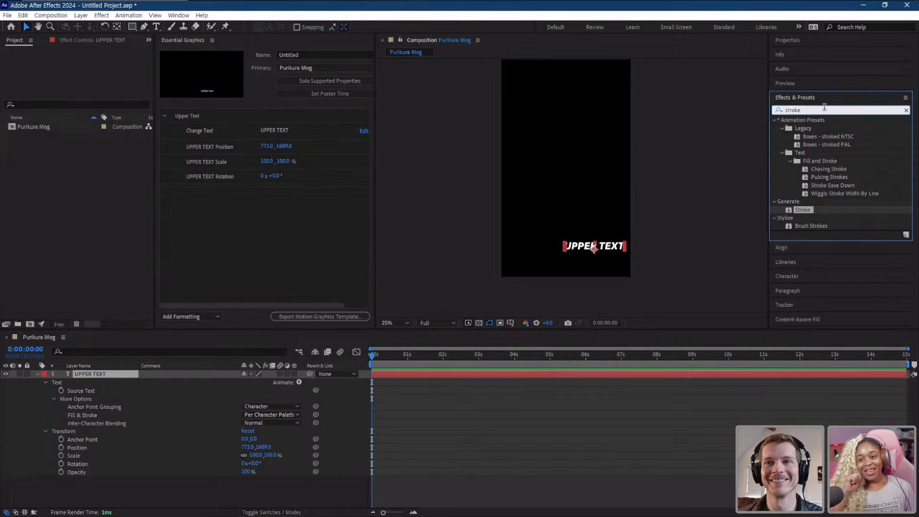
pyautogui.doubleClick(814, 110)
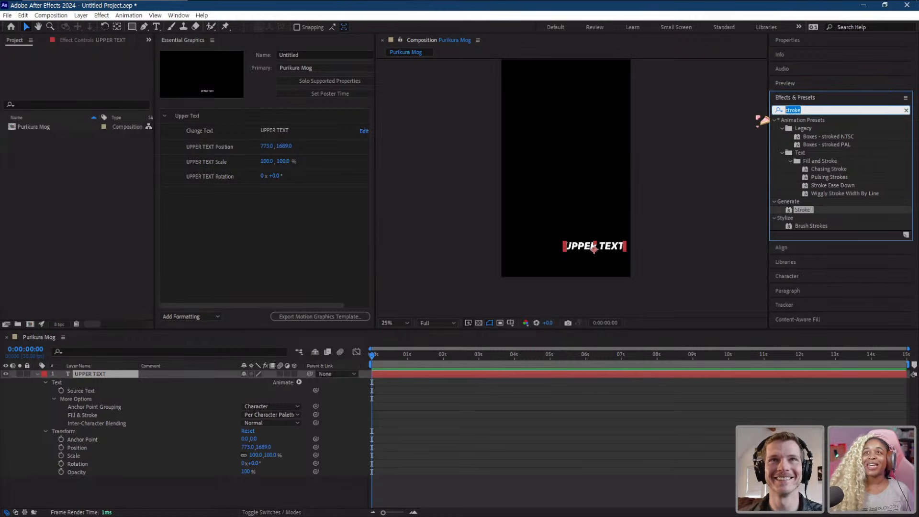
pyautogui.write('gauss')
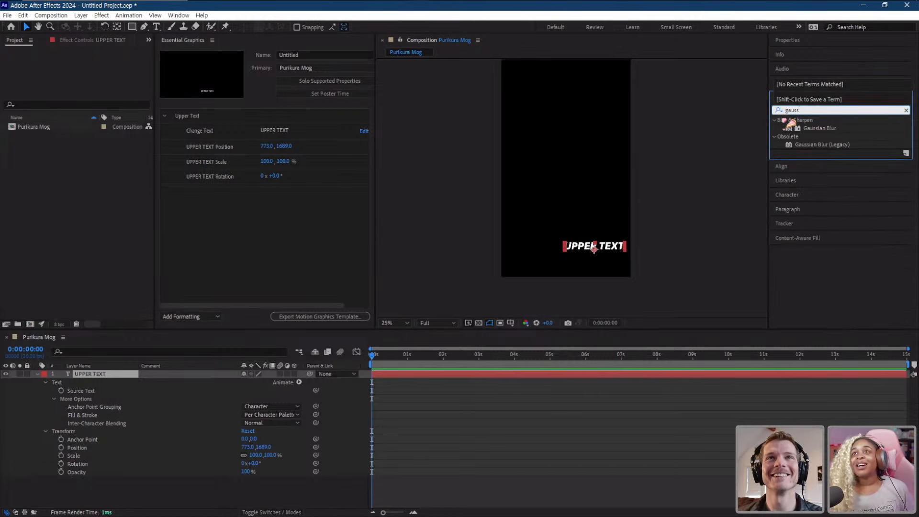
pyautogui.click(824, 144)
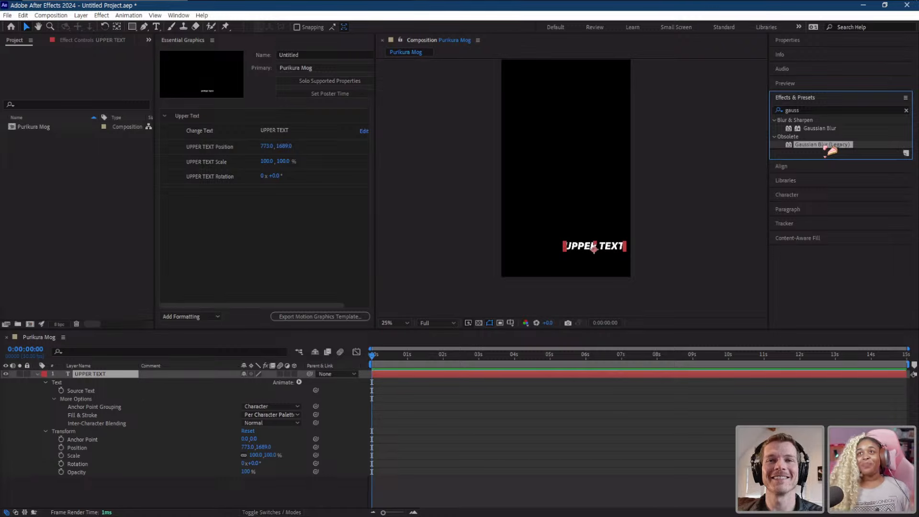
pyautogui.moveTo(830, 151); pyautogui.dragTo(105, 375)
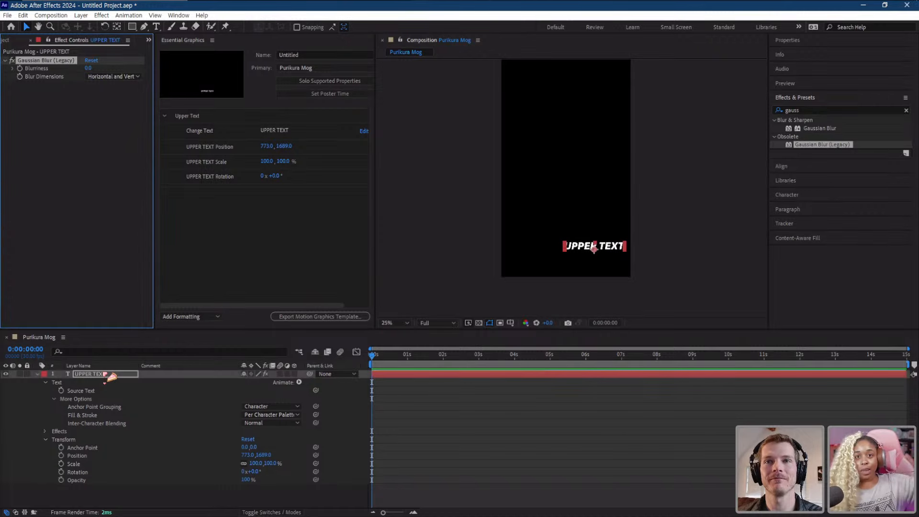
pyautogui.click(69, 128)
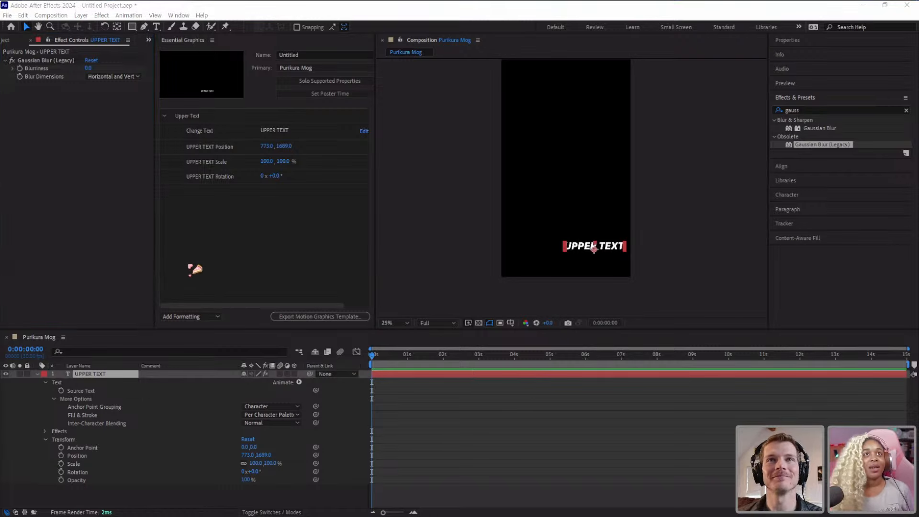
pyautogui.moveTo(190, 267); pyautogui.dragTo(68, 107)
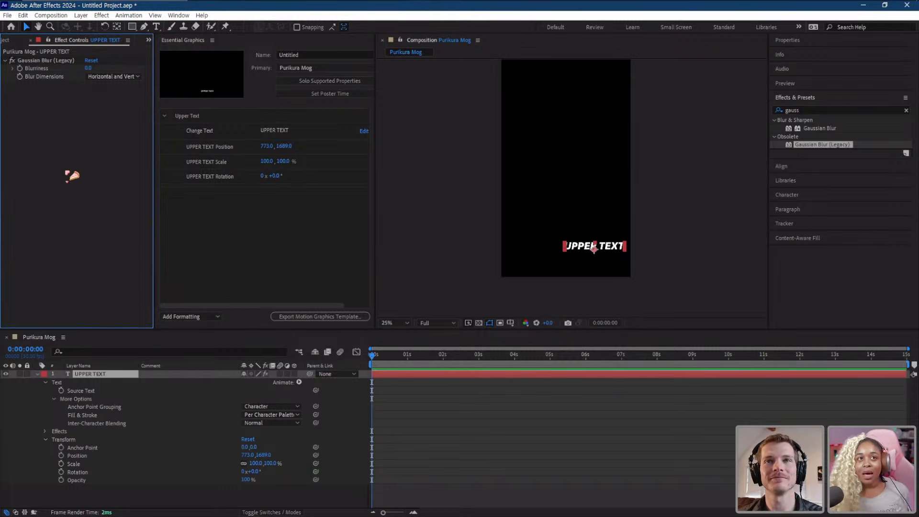
# - Solo the UPPER TEXT layer's supported properties and add the Gaussian Blur (Legacy) Blurriness to the Upper Text group below Rotation
pyautogui.click(94, 374)
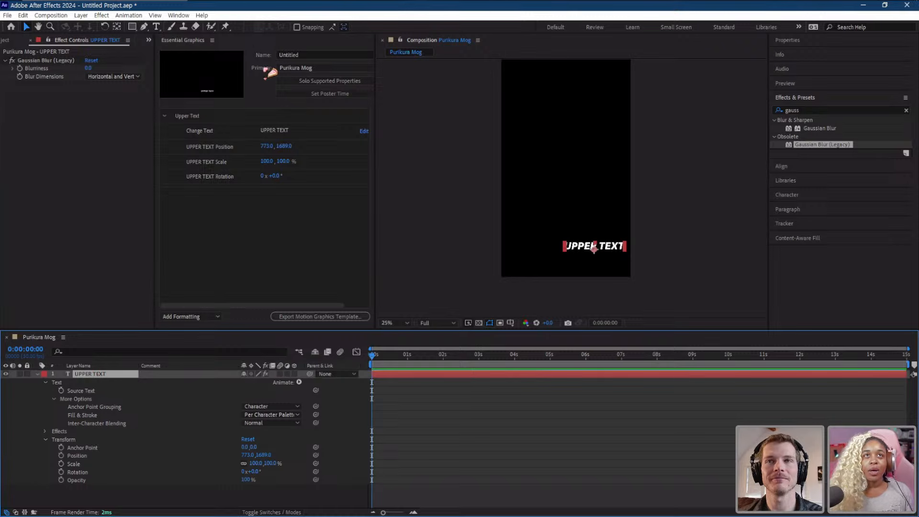
pyautogui.click(329, 81)
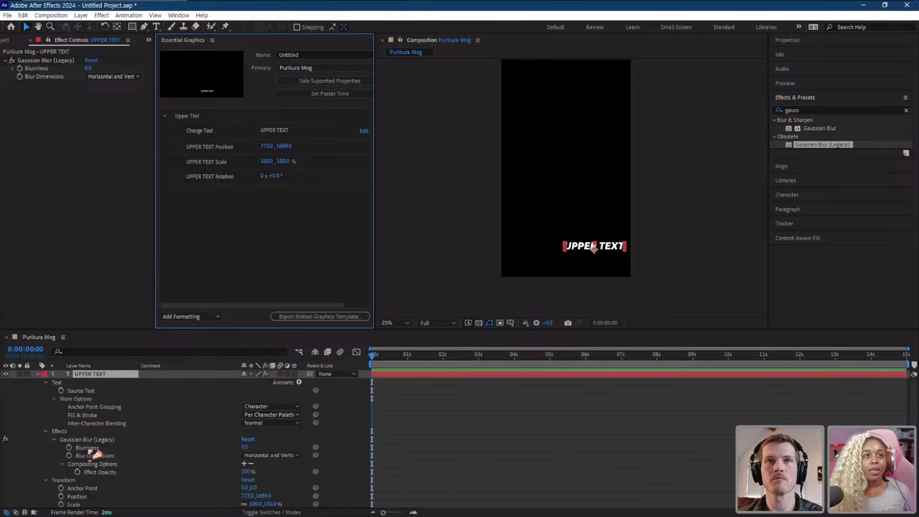
pyautogui.click(96, 449)
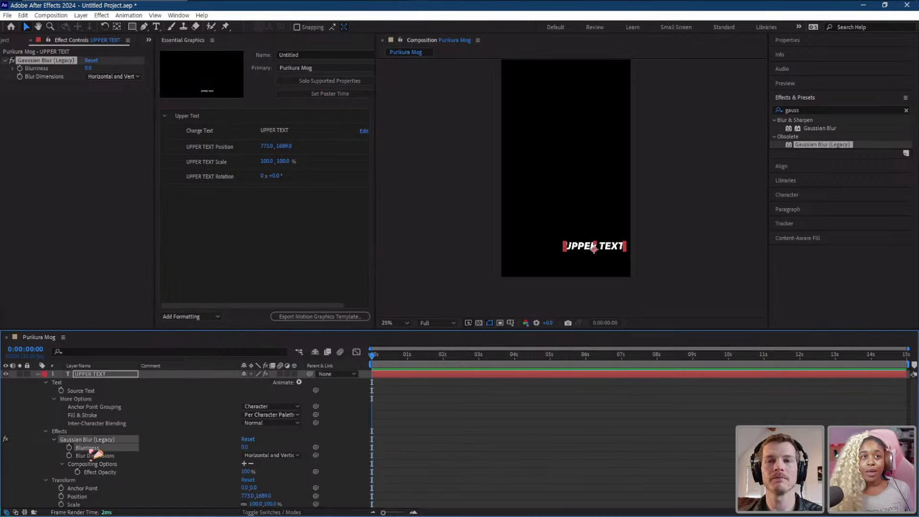
pyautogui.moveTo(97, 451); pyautogui.dragTo(219, 190)
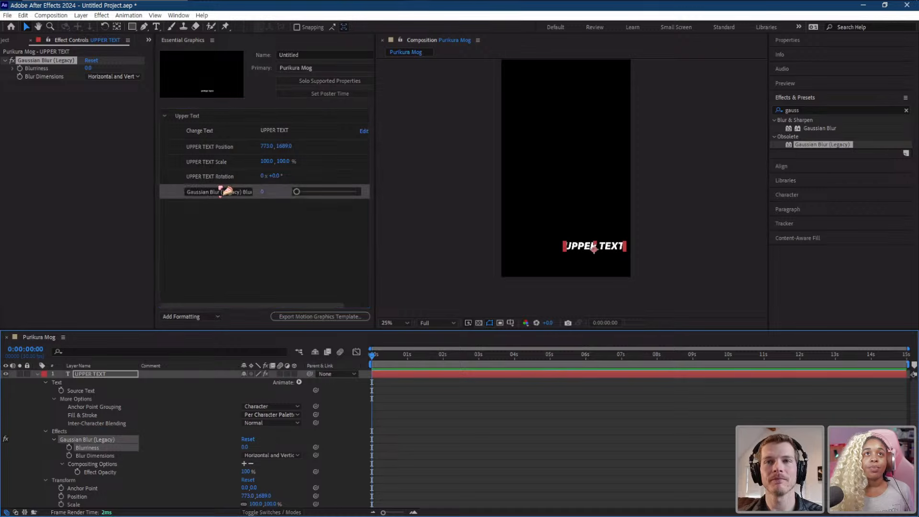
pyautogui.moveTo(297, 191)
pyautogui.mouseDown()
pyautogui.moveTo(338, 194)
pyautogui.moveTo(302, 194)
pyautogui.moveTo(309, 195)
pyautogui.mouseUp()
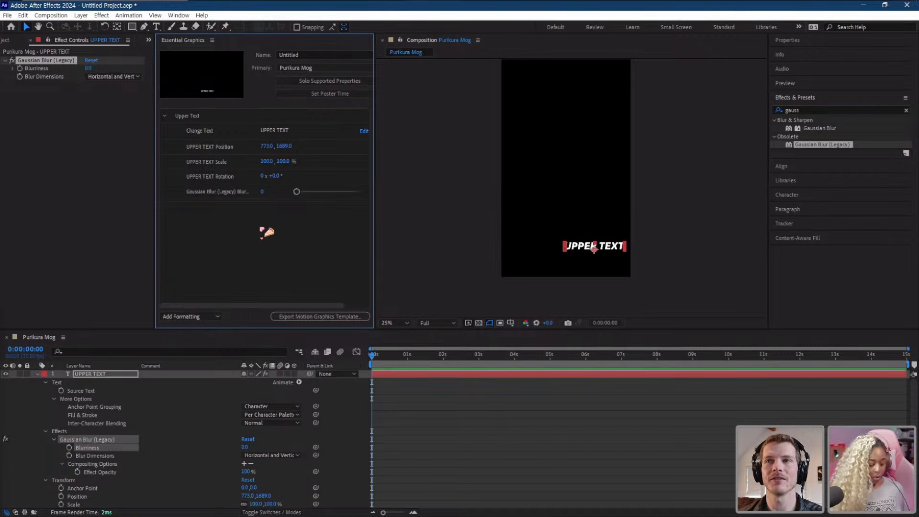
# - Save the project as "Work Ting.aep" in the Work Ting folder
pyautogui.hotkey('ctrl', 's')
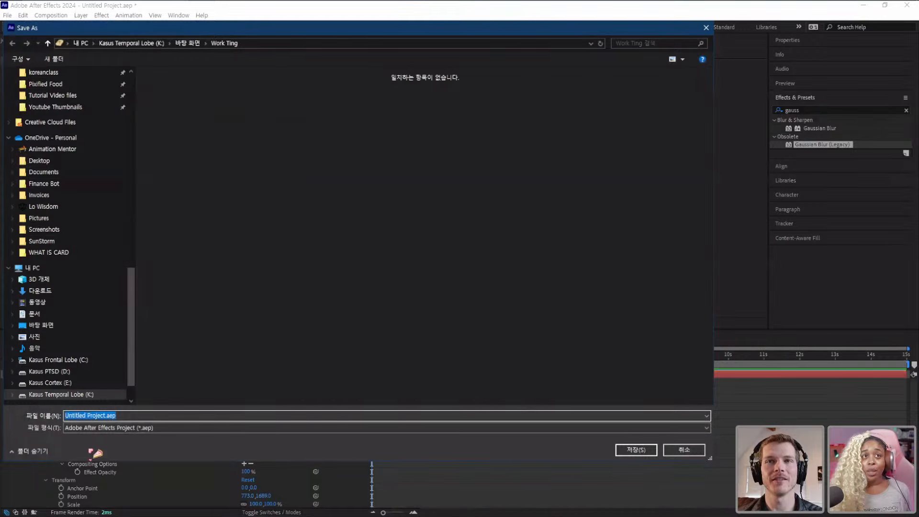
pyautogui.moveTo(106, 415); pyautogui.dragTo(26, 417)
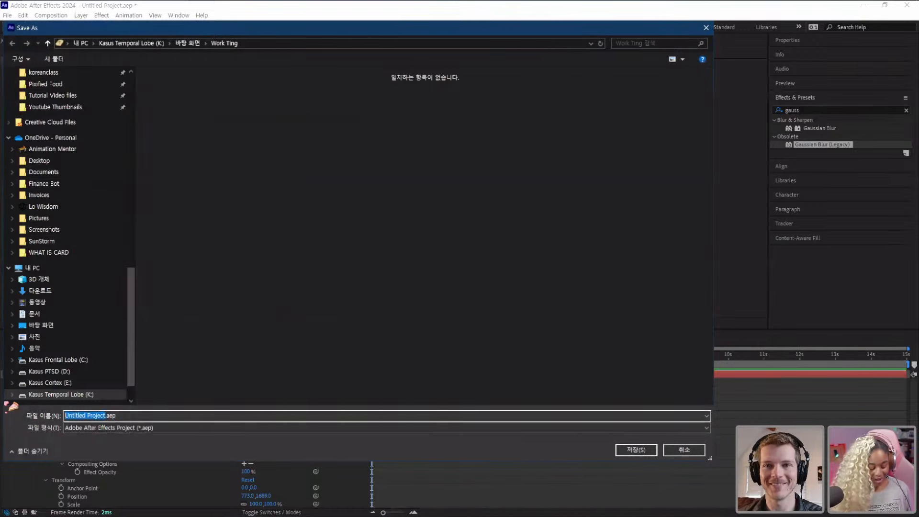
pyautogui.write('Wo')
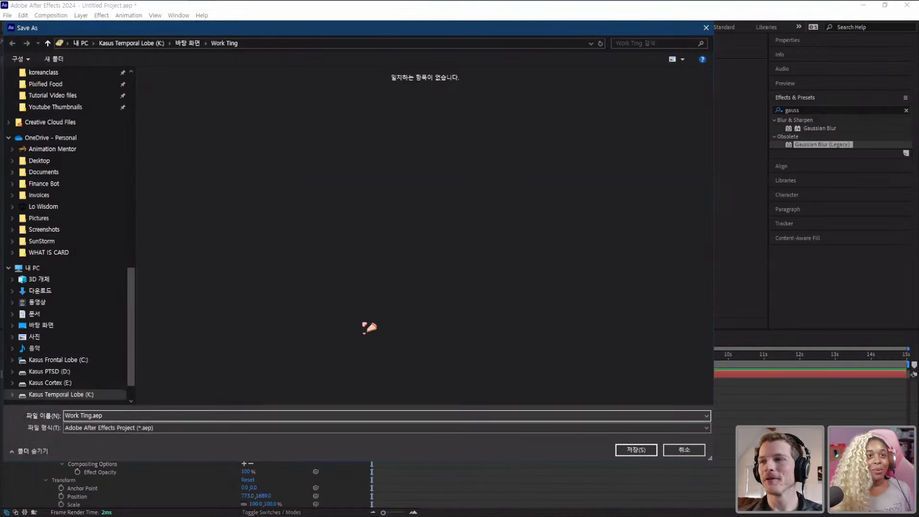
pyautogui.write('rk Ting')
pyautogui.click(634, 450)
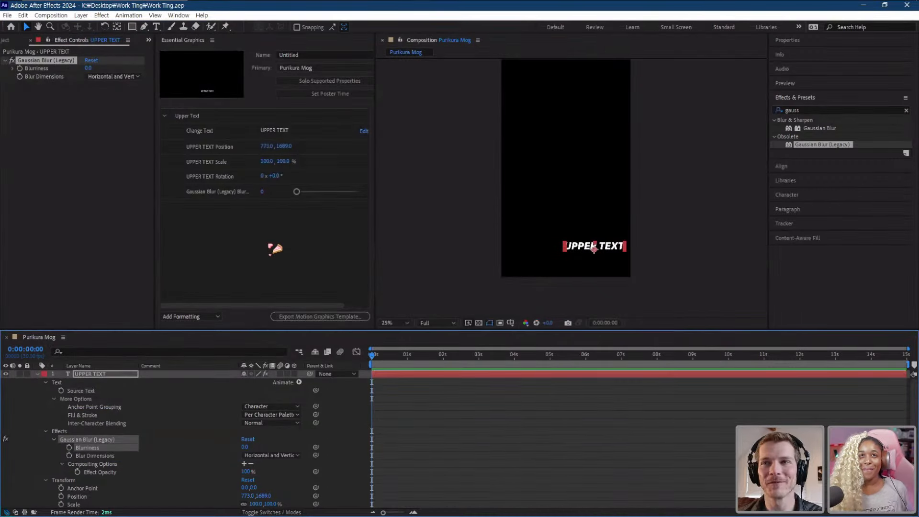
pyautogui.click(281, 273)
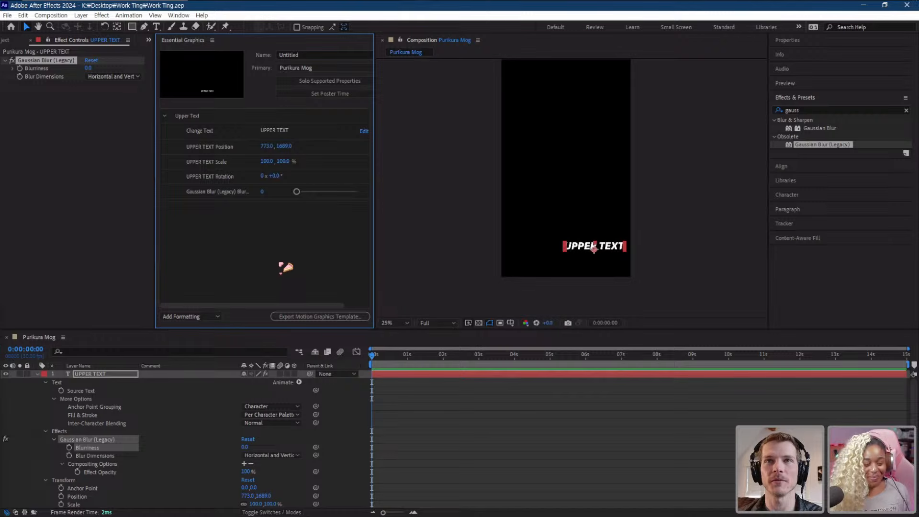
pyautogui.hotkey('alt', 'Tab')
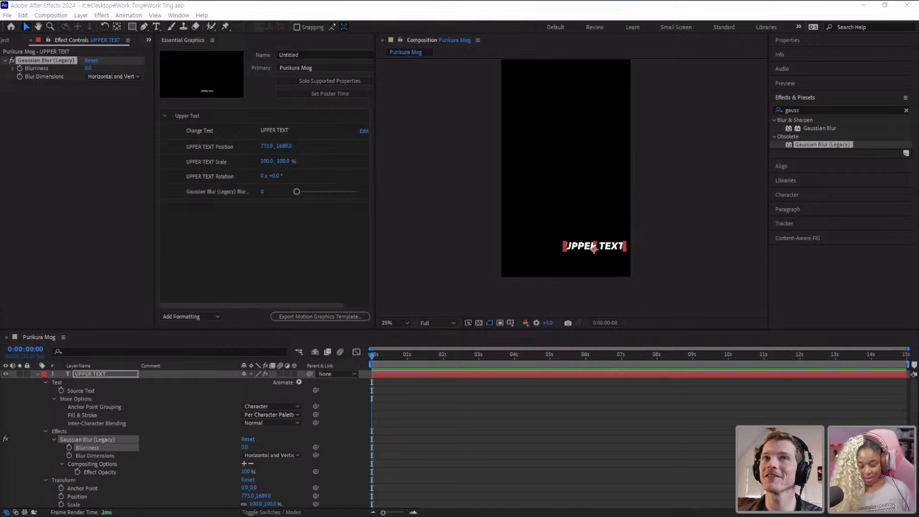
pyautogui.click(240, 216)
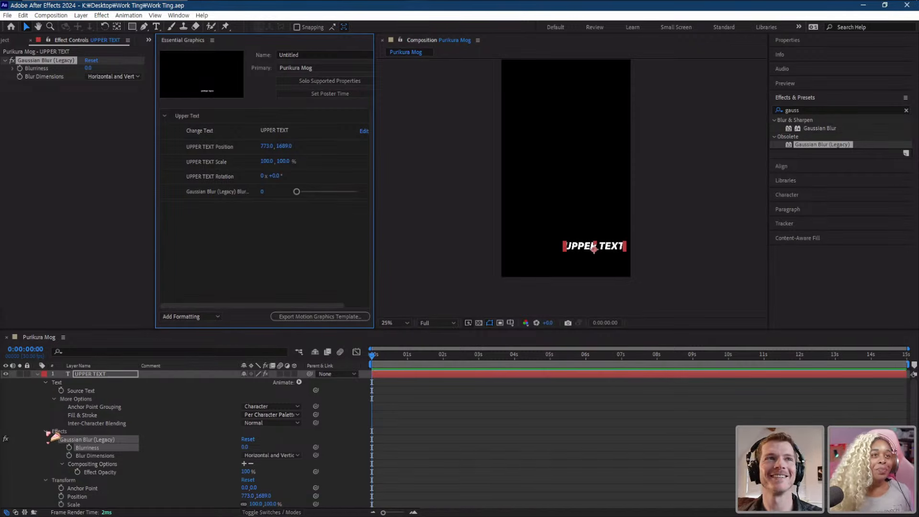
# - Collapse the layer's Effects group and add a Checkbox Control expression effect to the UPPER TEXT layer
pyautogui.click(46, 431)
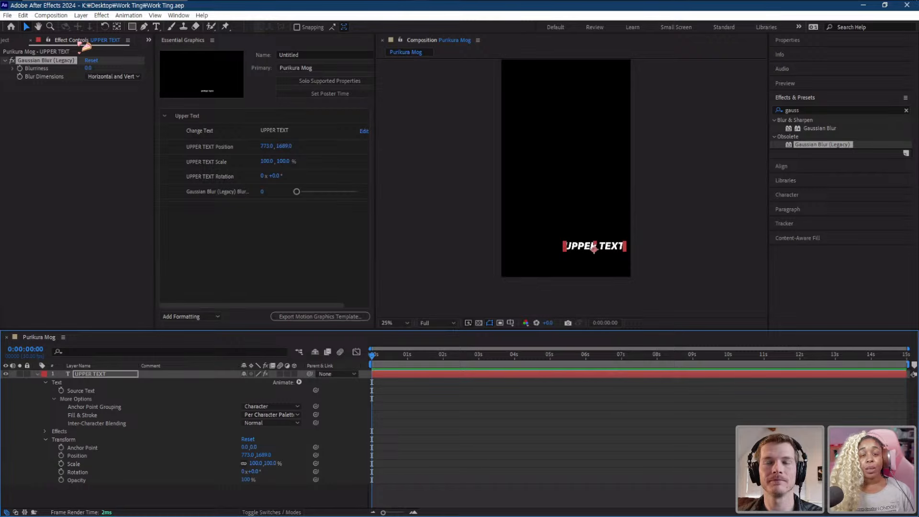
pyautogui.rightClick(53, 114)
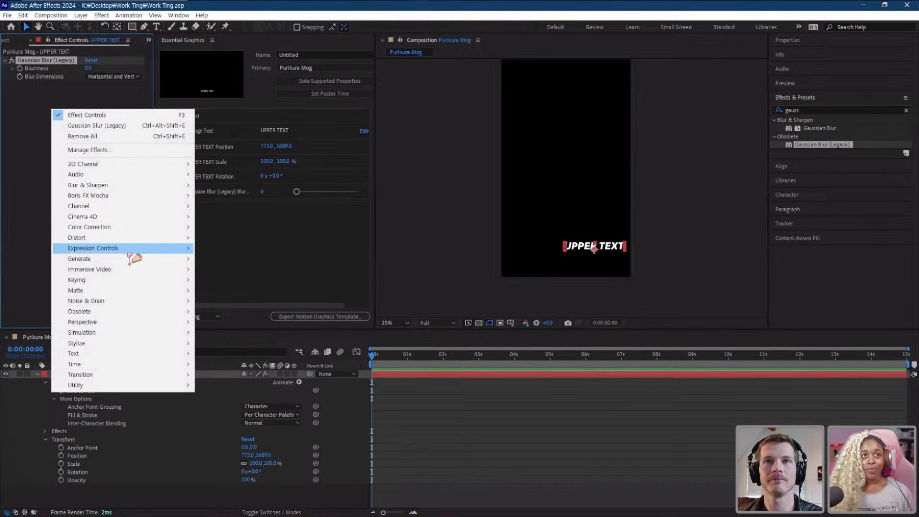
pyautogui.moveTo(134, 252)
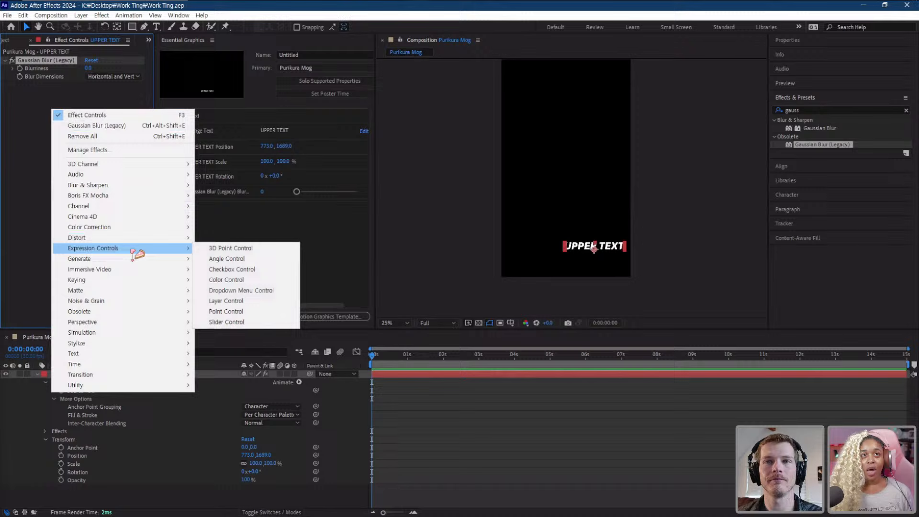
pyautogui.click(221, 270)
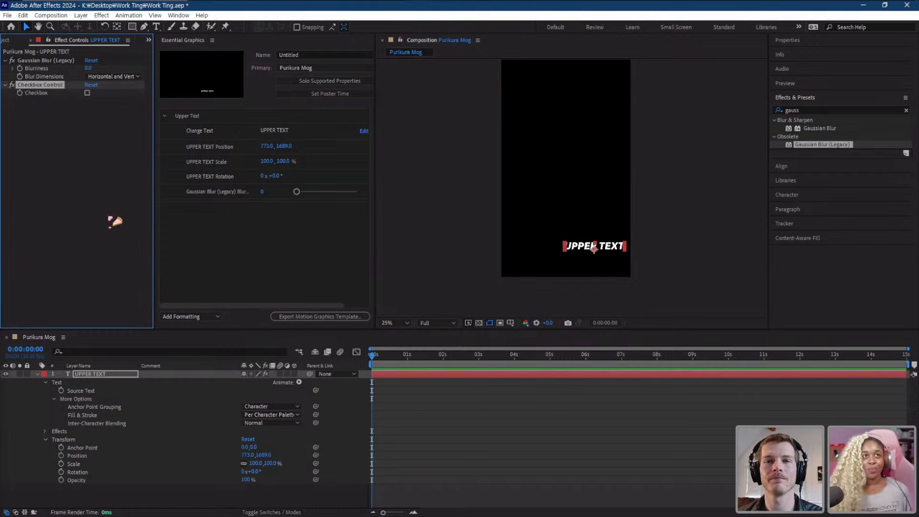
# - Solo the UPPER TEXT layer's supported properties and add the Checkbox Control's Checkbox property to the Upper Text group below the blur control
pyautogui.click(113, 374)
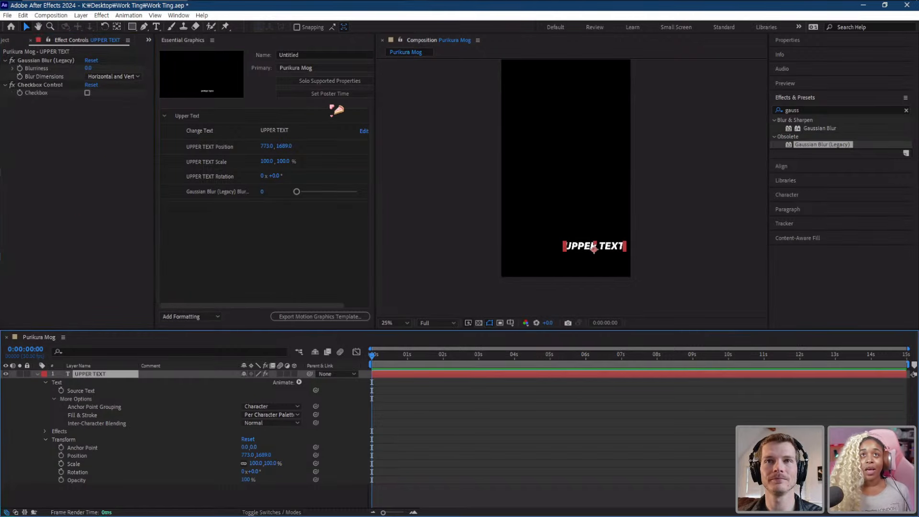
pyautogui.click(330, 81)
pyautogui.scroll(-2, 178, 452)
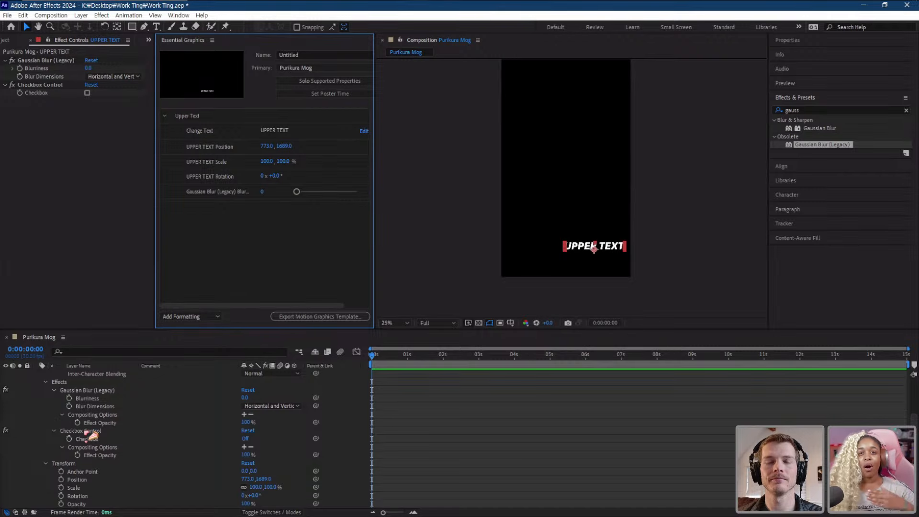
pyautogui.moveTo(90, 434); pyautogui.dragTo(215, 210)
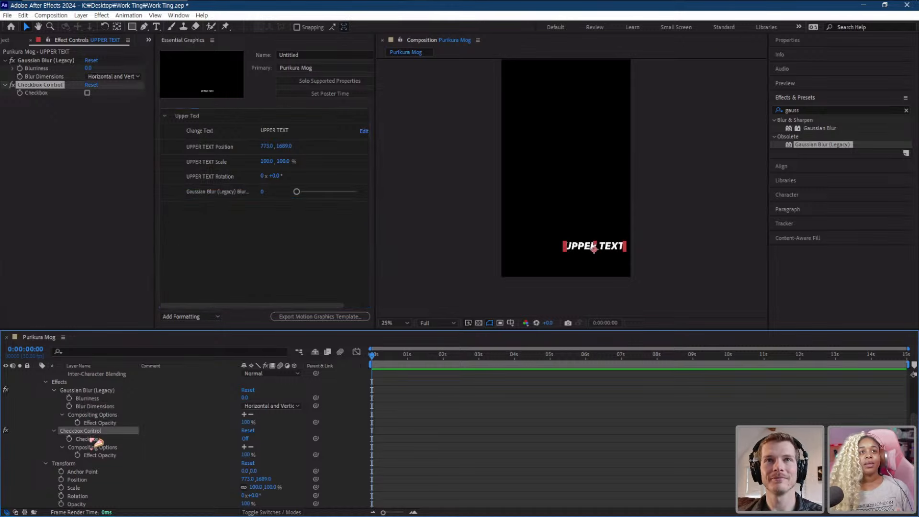
pyautogui.moveTo(94, 438); pyautogui.dragTo(205, 201)
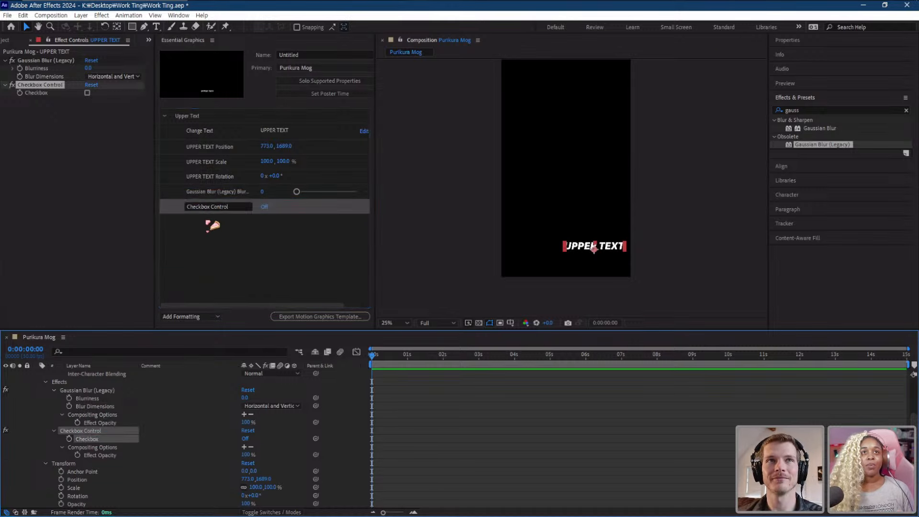
# - Rename the new checkbox control in the Upper Text group to "Visibility"
pyautogui.moveTo(176, 215); pyautogui.dragTo(178, 209)
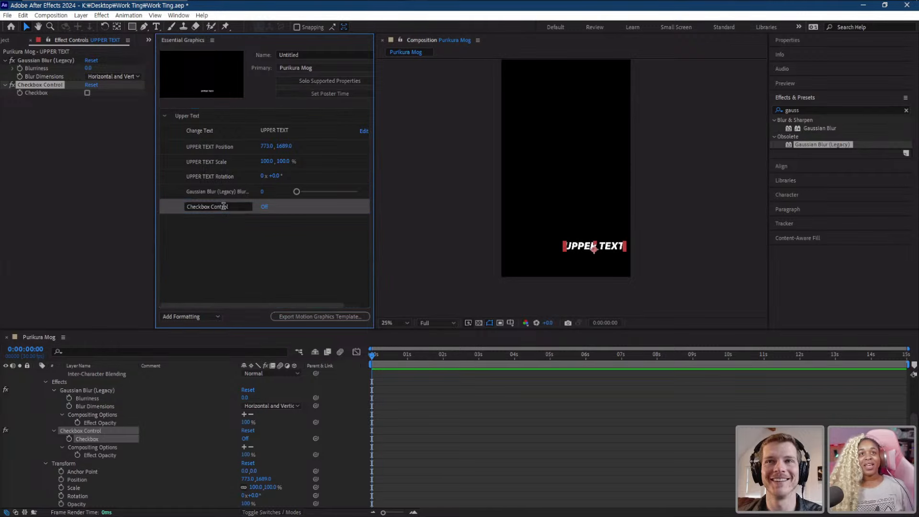
pyautogui.click(181, 205)
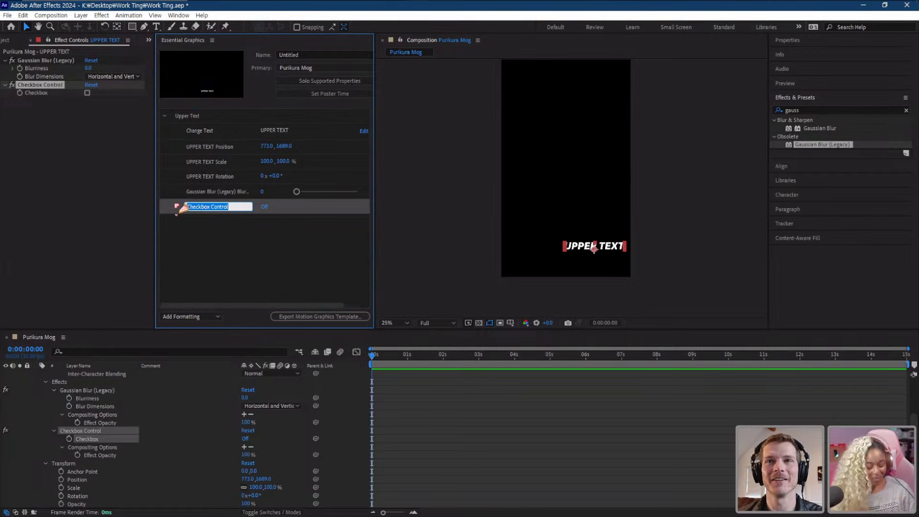
pyautogui.write('Visibility')
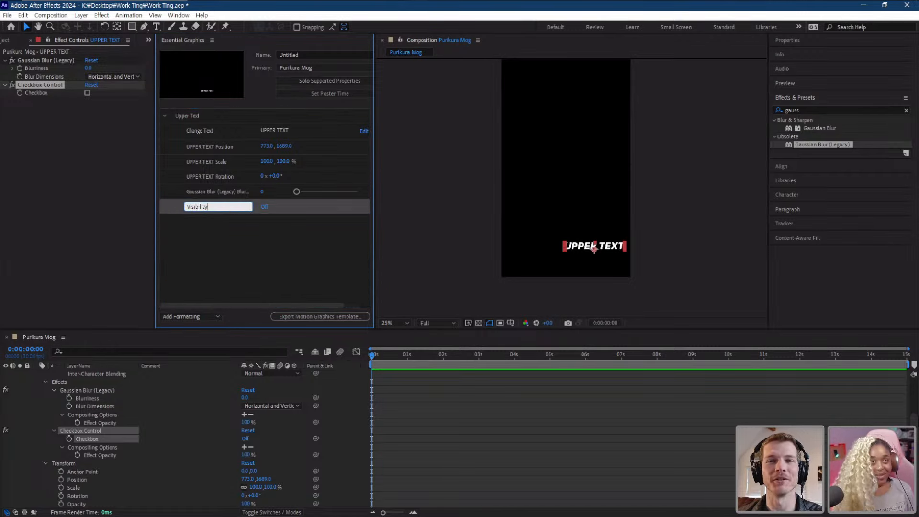
pyautogui.click(266, 238)
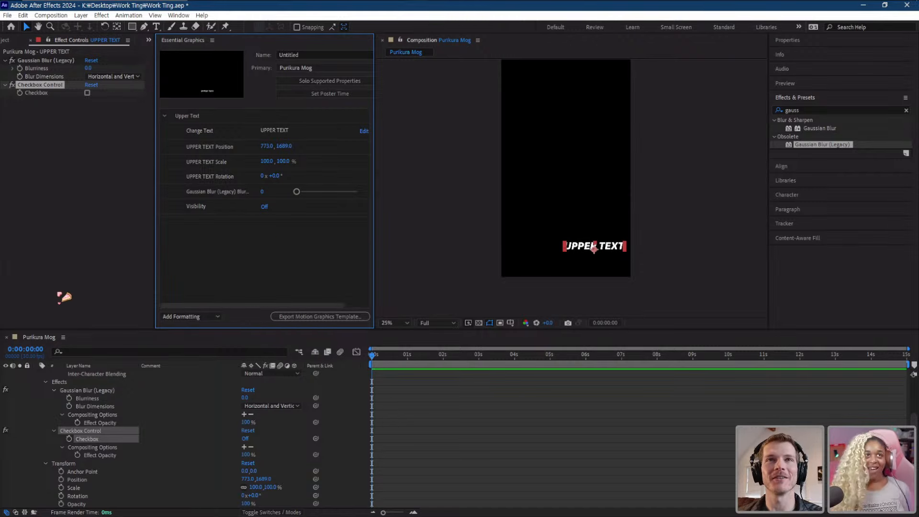
# - Link the UPPER TEXT layer's Opacity to the Checkbox property of its Checkbox Control effect
pyautogui.click(65, 298)
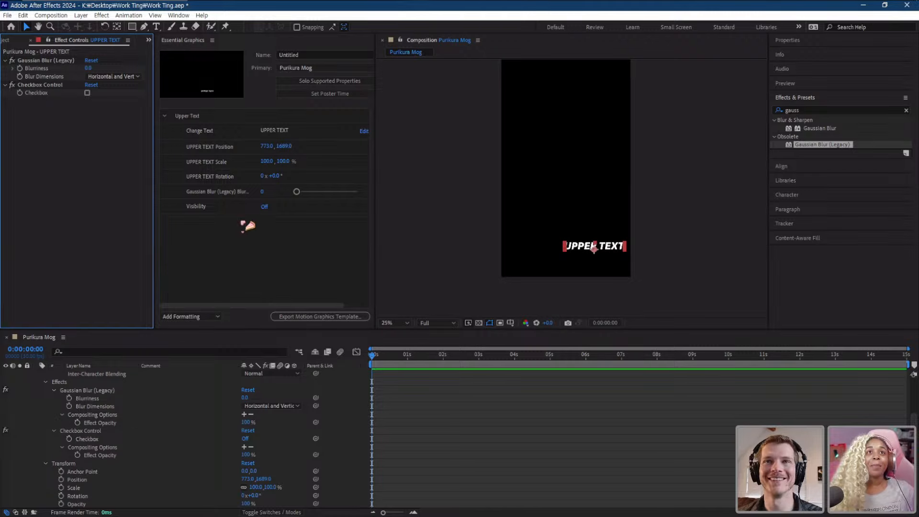
pyautogui.click(266, 214)
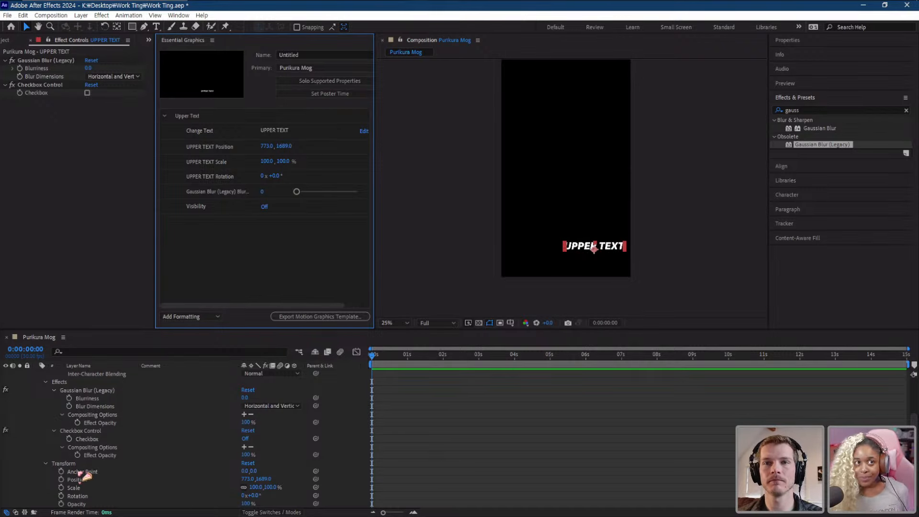
pyautogui.click(69, 465)
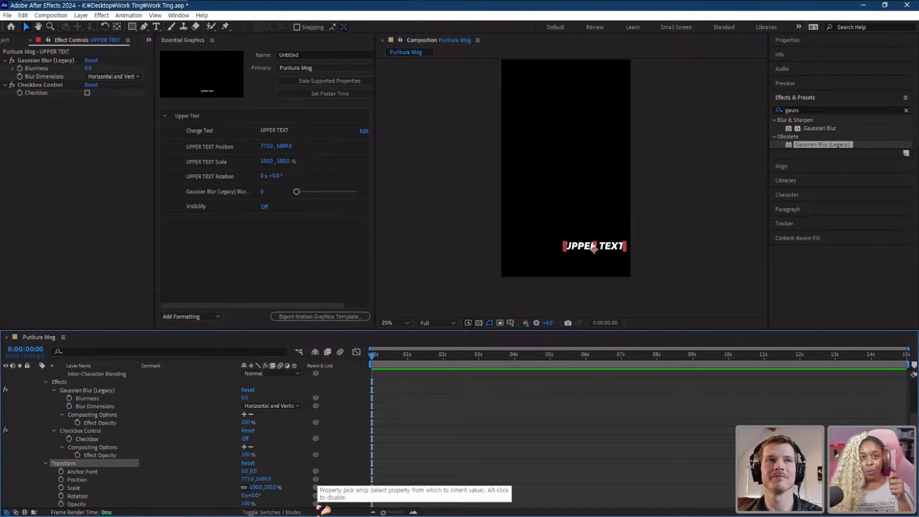
pyautogui.moveTo(316, 503); pyautogui.dragTo(42, 96)
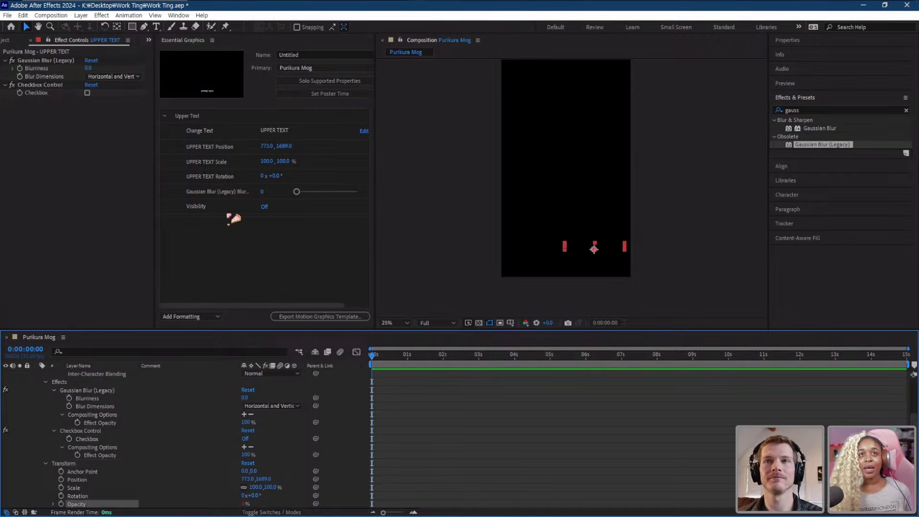
# - Toggle the Visibility control in the Upper Text group to test the opacity link
pyautogui.click(264, 207)
pyautogui.click(265, 206)
pyautogui.click(266, 208)
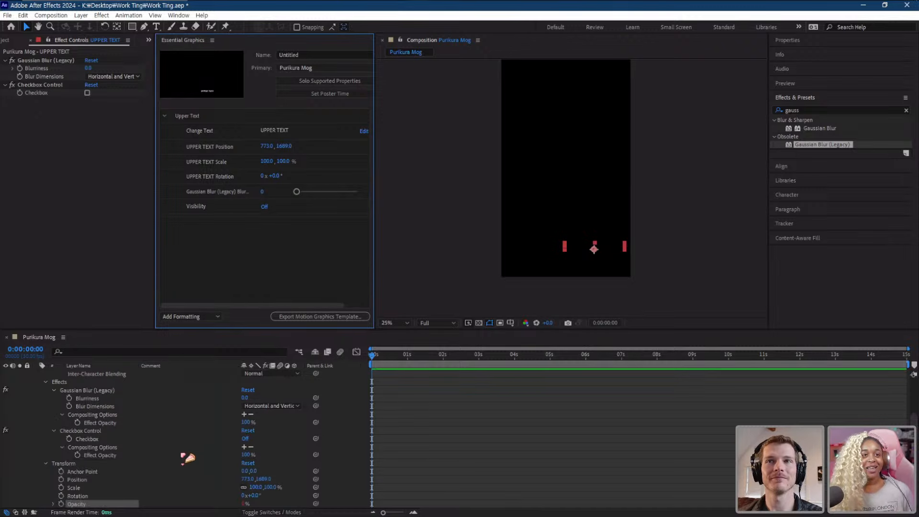
# - Edit the Opacity expression on UPPER TEXT and append .value after the Checkbox reference
pyautogui.rightClick(77, 504)
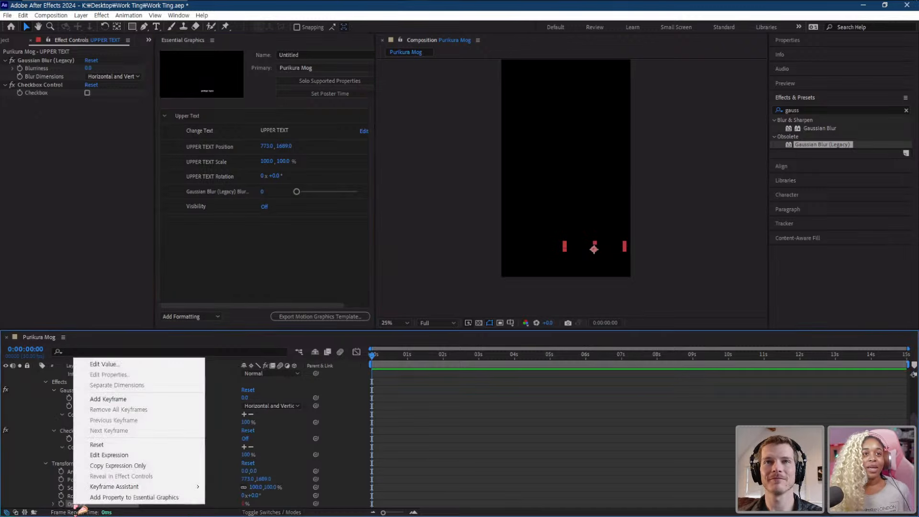
pyautogui.click(123, 456)
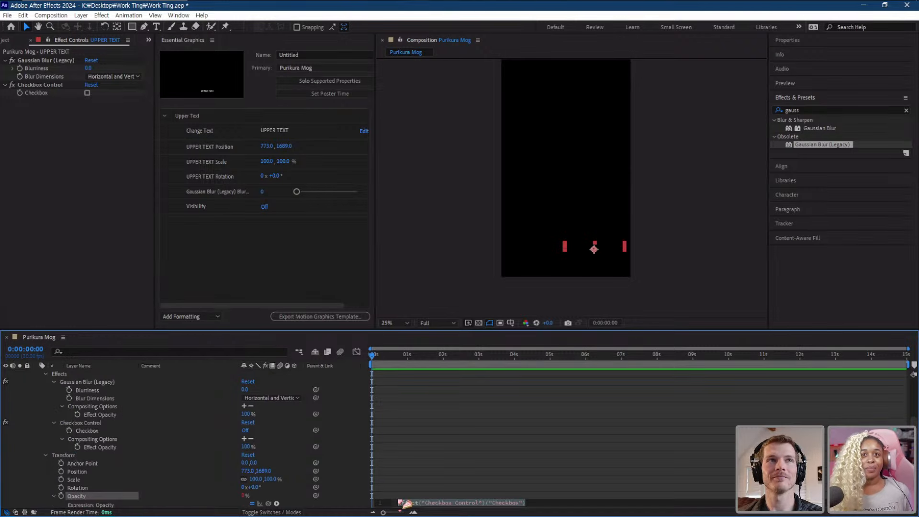
pyautogui.click(552, 500)
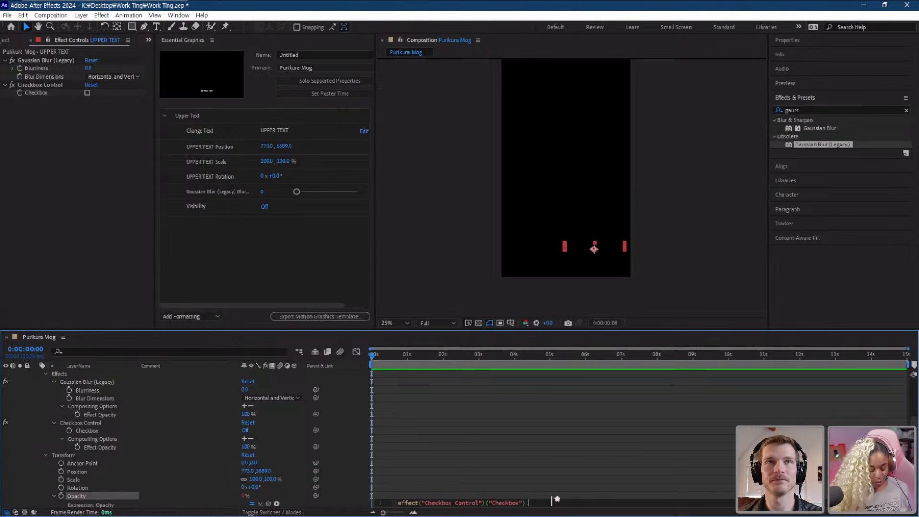
pyautogui.write('.value')
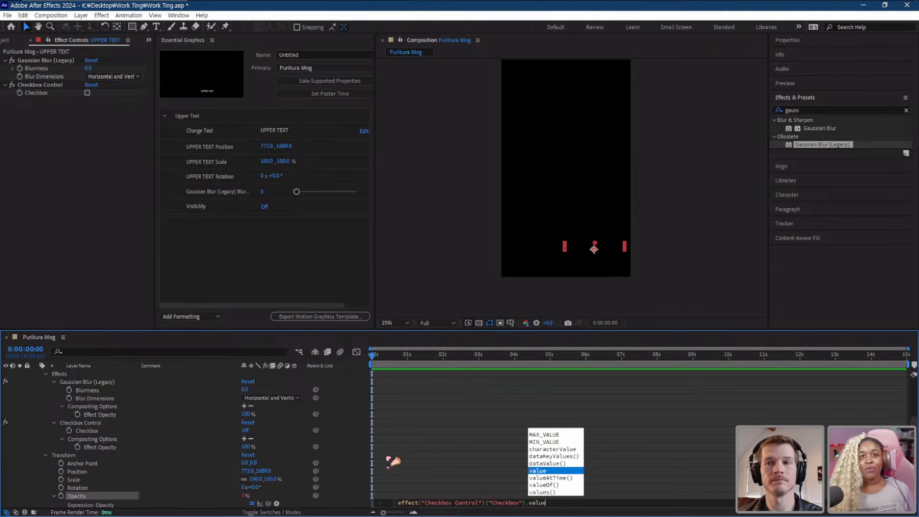
pyautogui.click(301, 299)
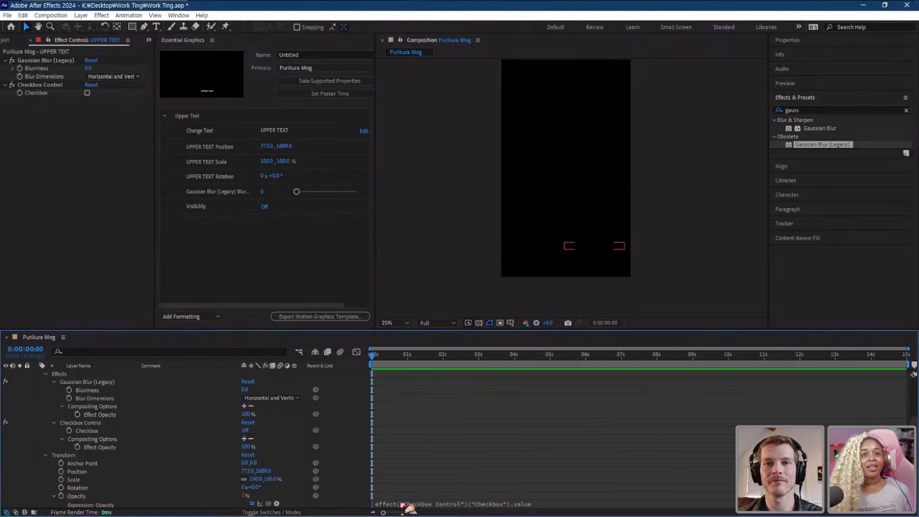
# - Multiply the Opacity expression by 100 so it reads effect("Checkbox Control")("Checkbox").value*100
pyautogui.click(558, 502)
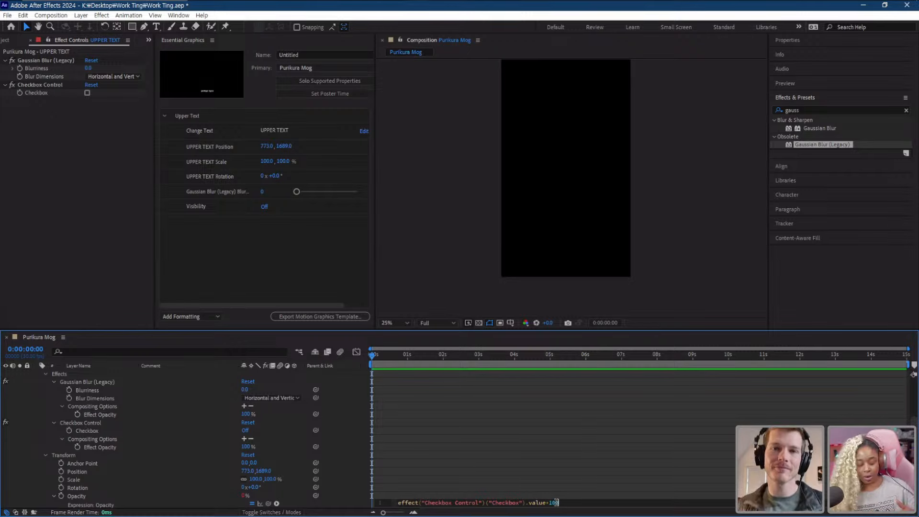
pyautogui.hotkey('ctrl', 'a')
pyautogui.hotkey('ctrl', 'c')
pyautogui.press('BackSpace')
pyautogui.hotkey('ctrl', 'v')
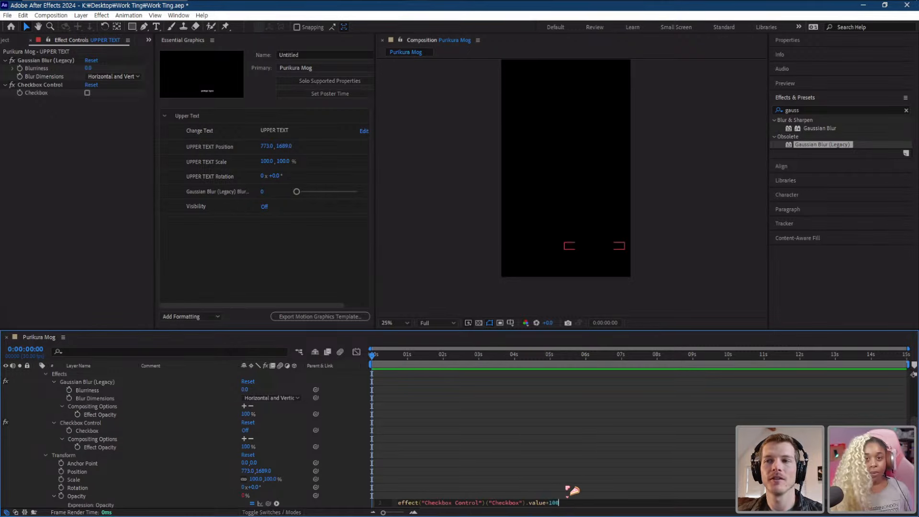
pyautogui.click(149, 488)
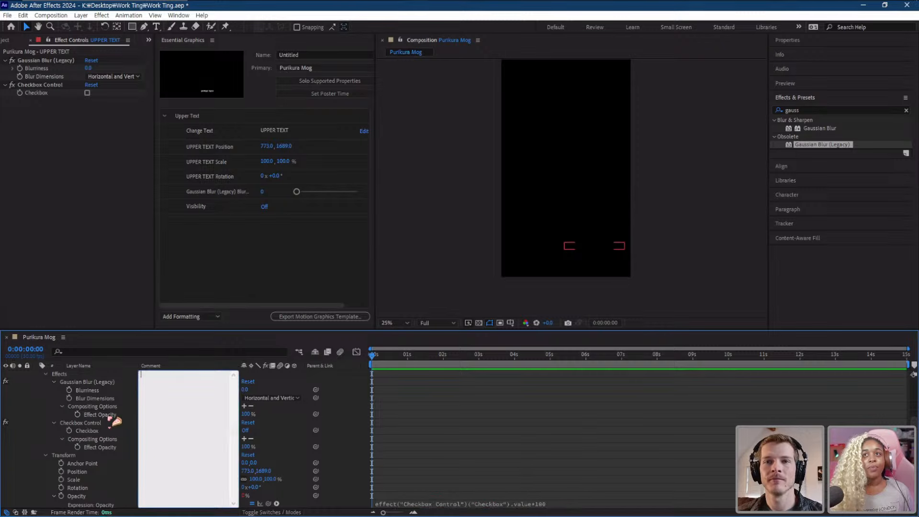
# - Toggle the Visibility control several times to test the expression, and leave it switched on
pyautogui.click(265, 231)
pyautogui.click(264, 208)
pyautogui.click(264, 208)
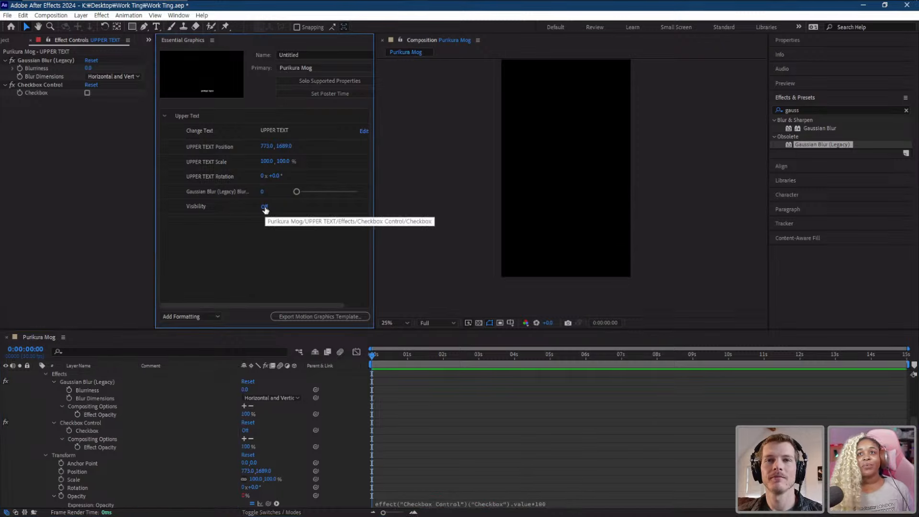
pyautogui.click(264, 207)
pyautogui.click(264, 208)
pyautogui.click(264, 207)
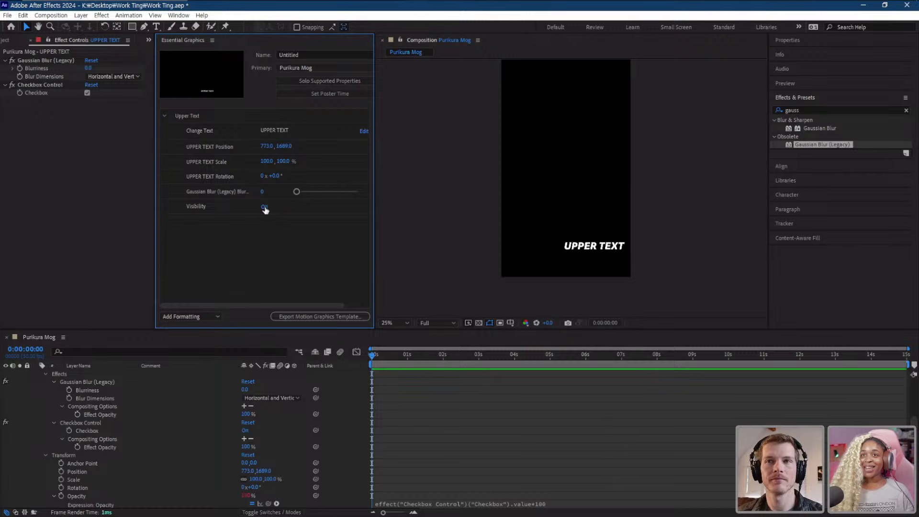
pyautogui.click(264, 208)
pyautogui.click(264, 208)
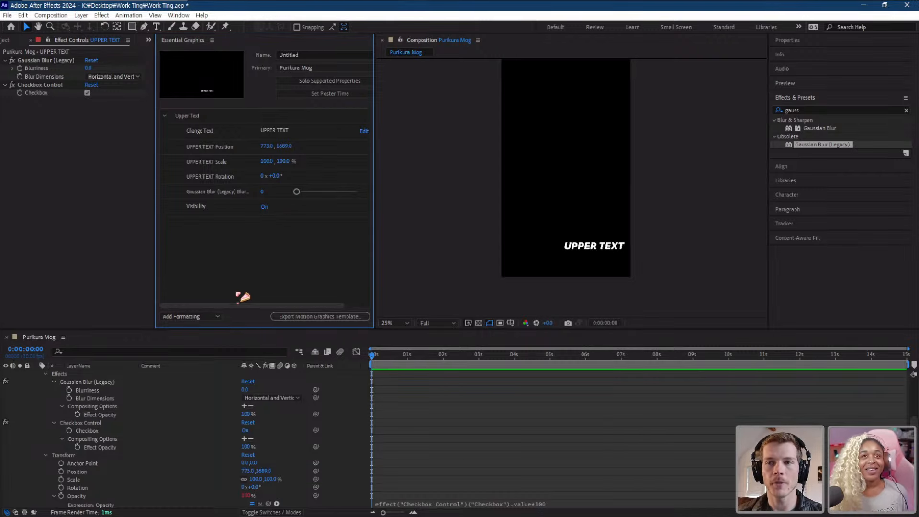
# - Collapse the UPPER TEXT layer's Text, Effects and Transform groups and save the project
pyautogui.scroll(3, 53, 390)
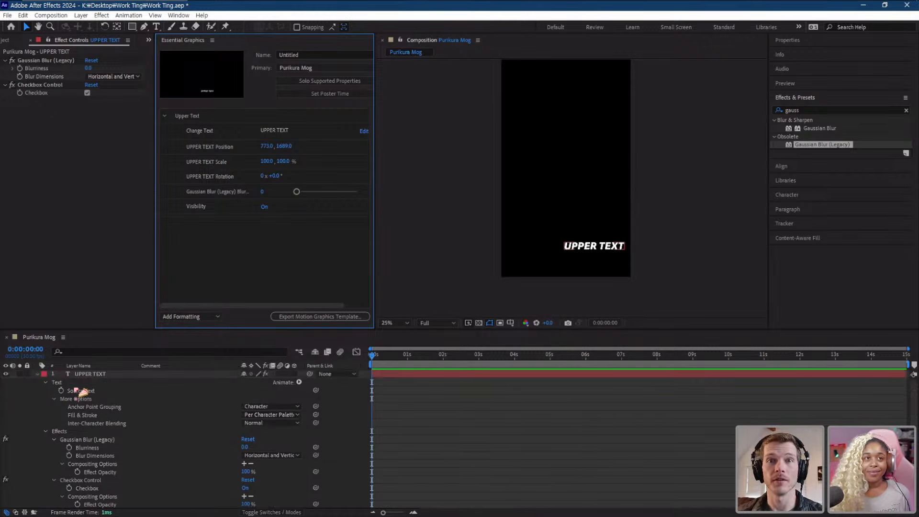
pyautogui.click(46, 382)
pyautogui.click(46, 391)
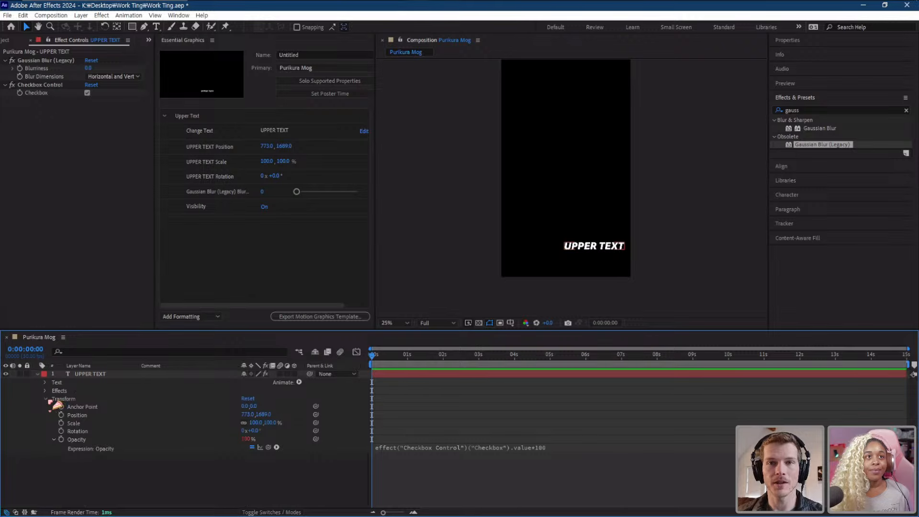
pyautogui.click(46, 399)
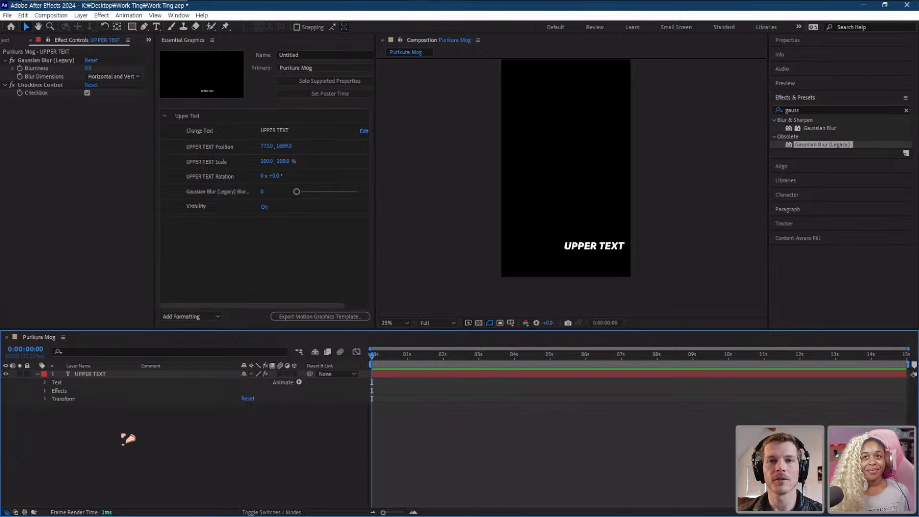
pyautogui.click(89, 375)
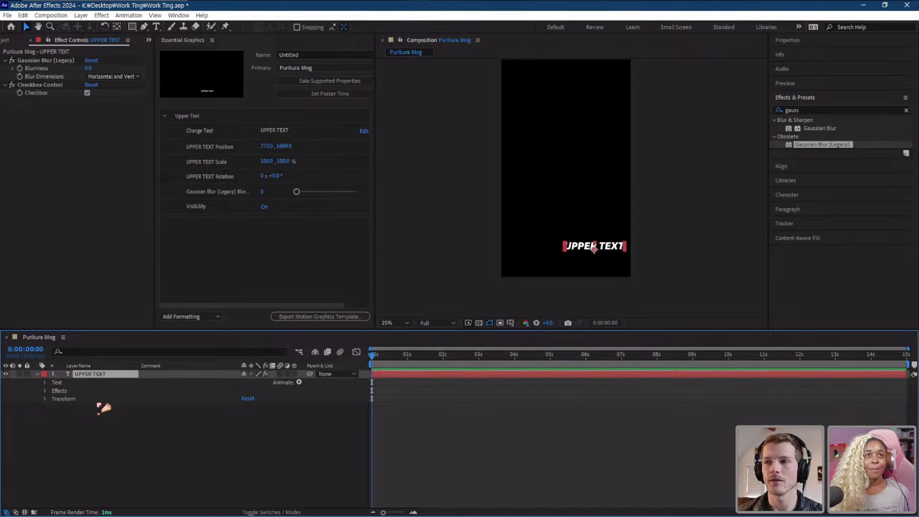
pyautogui.hotkey('ctrl', 's')
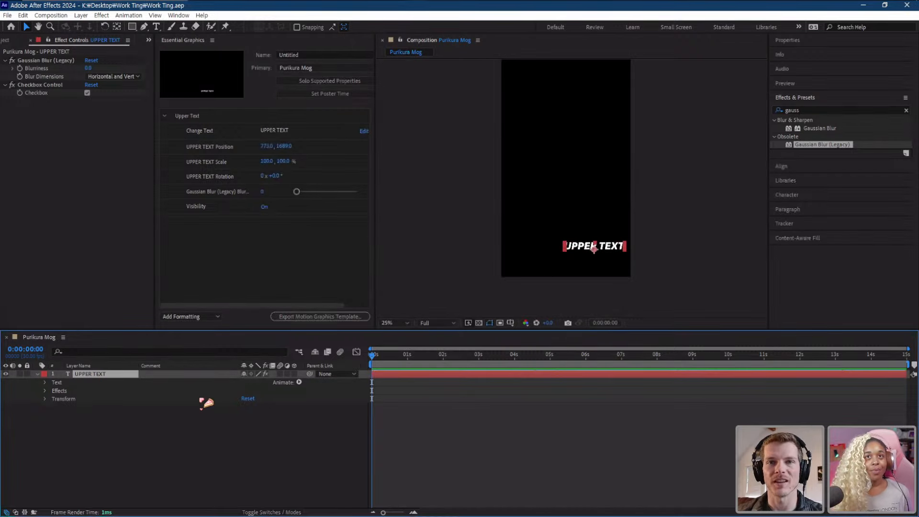
pyautogui.click(121, 426)
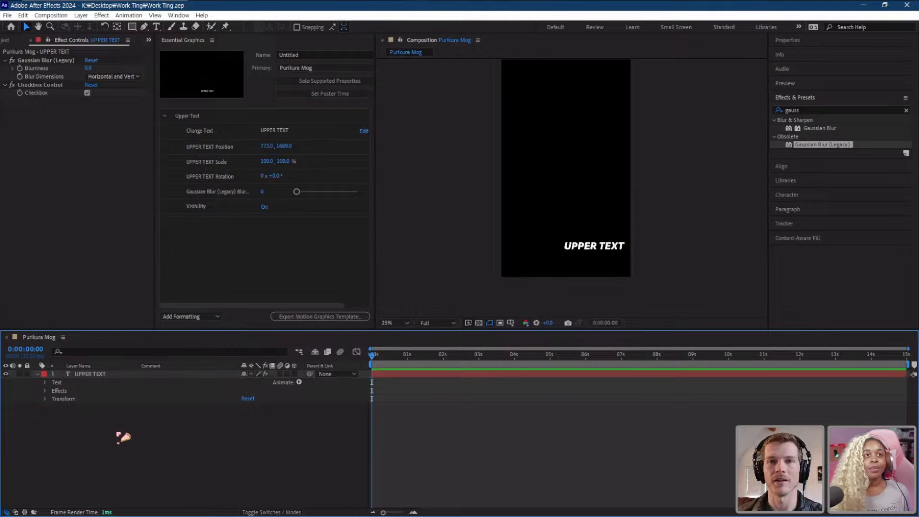
pyautogui.click(91, 374)
pyautogui.scroll(2, 646, 249)
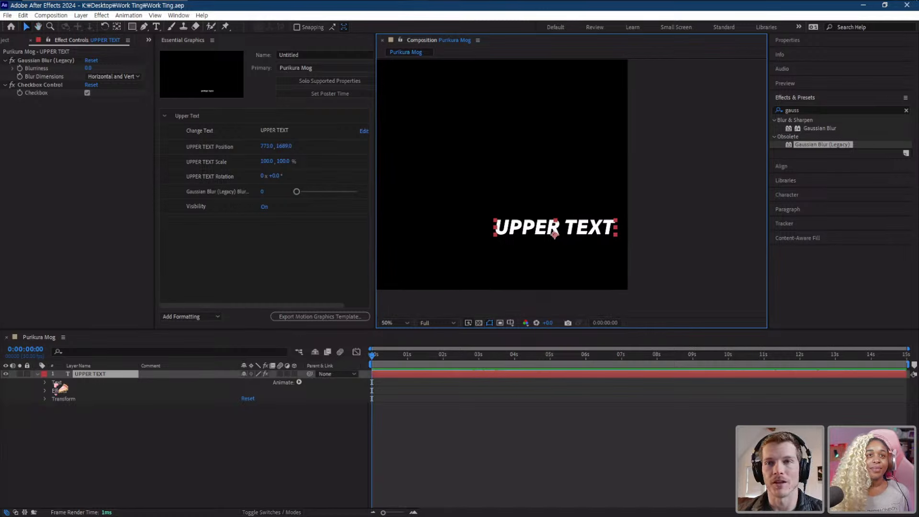
pyautogui.click(299, 382)
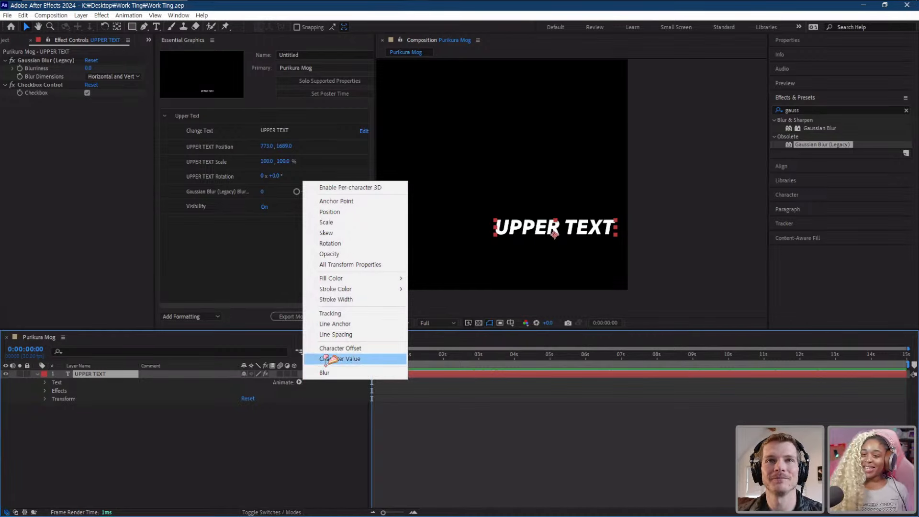
pyautogui.moveTo(365, 282)
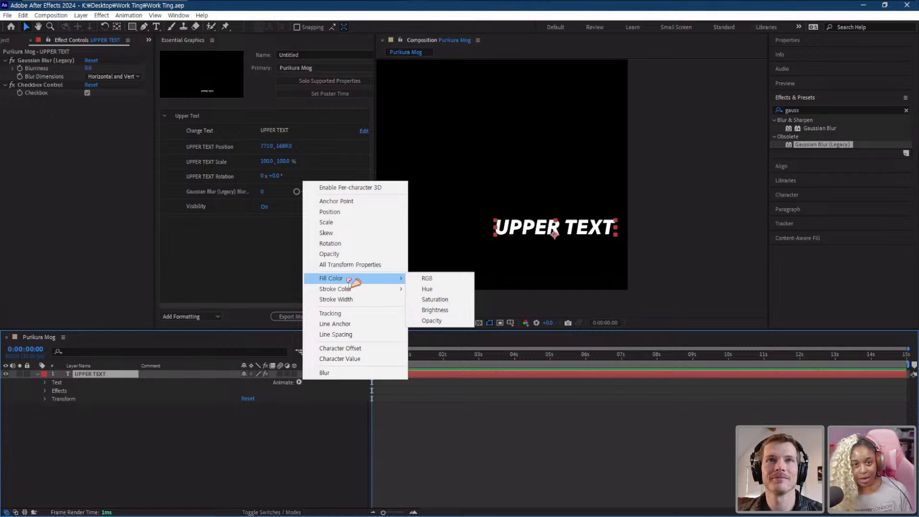
pyautogui.click(287, 472)
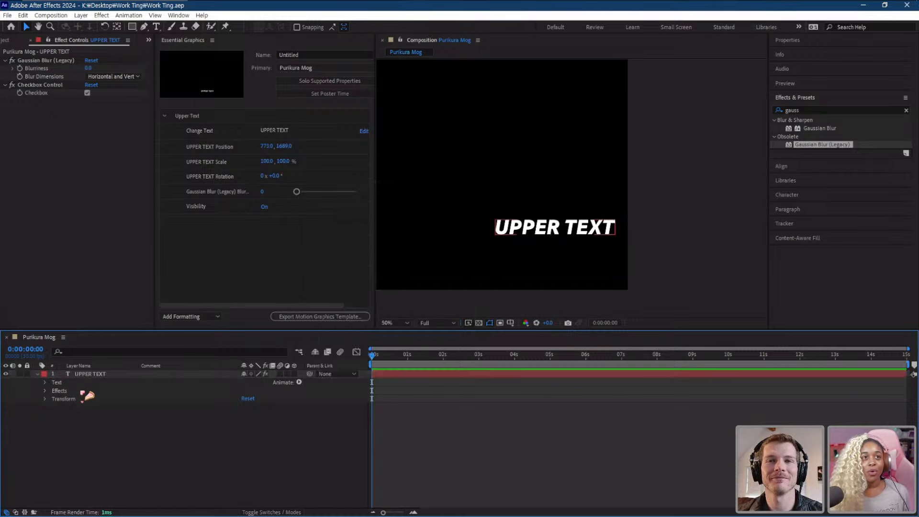
pyautogui.click(39, 374)
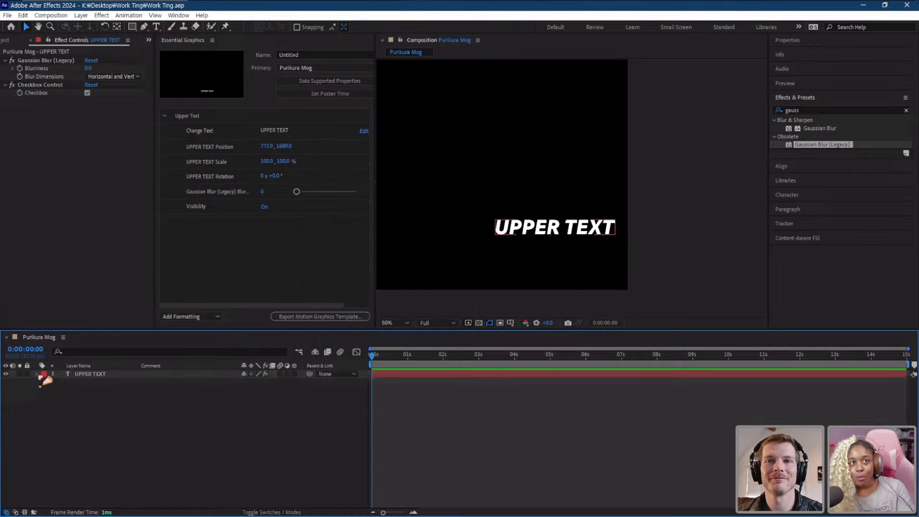
pyautogui.click(39, 374)
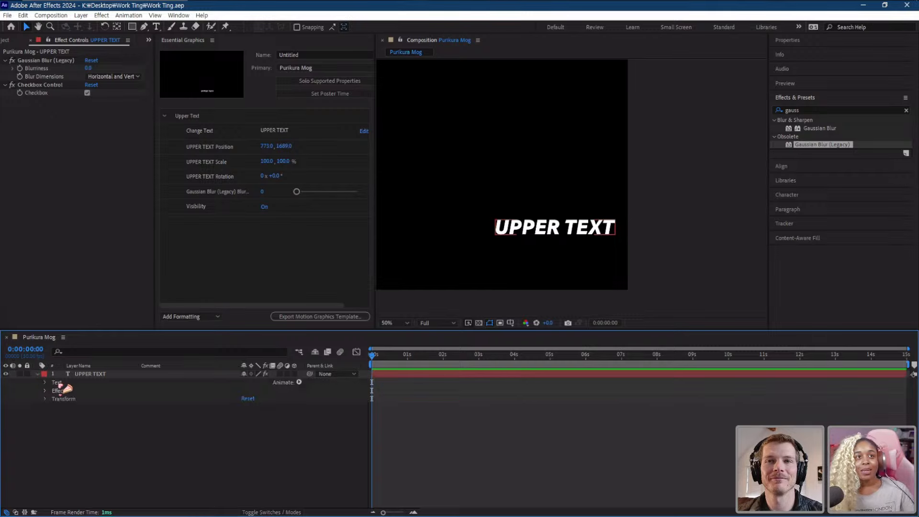
# - Add an RGB Fill Color animator to UPPER TEXT and place its Fill Color property below Change Text in the Upper Text group
pyautogui.click(300, 382)
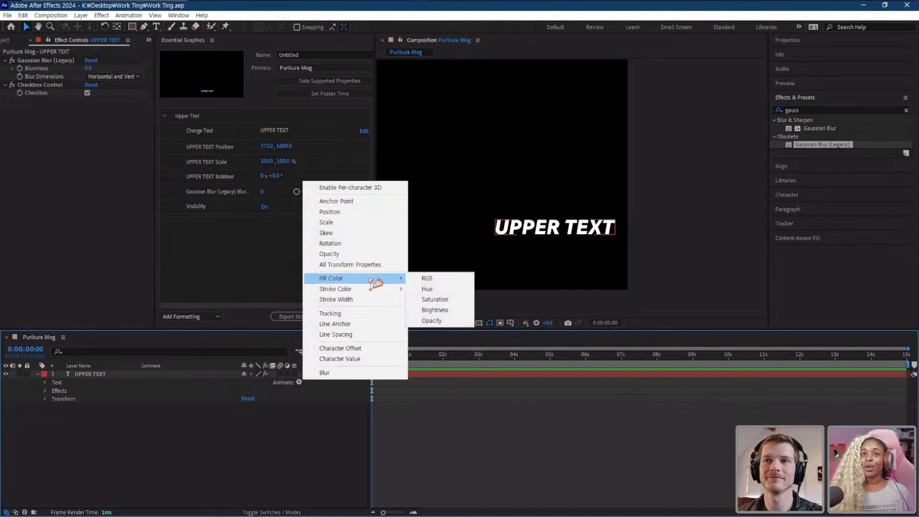
pyautogui.click(427, 278)
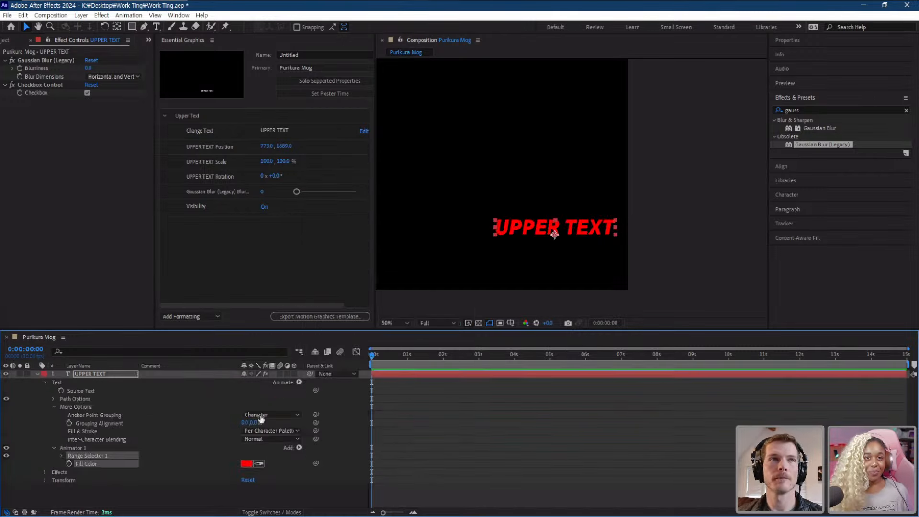
pyautogui.click(91, 464)
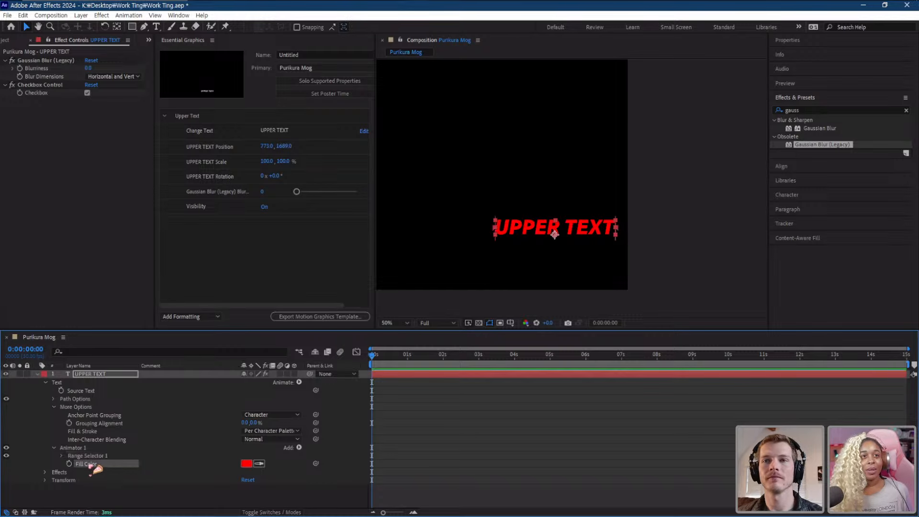
pyautogui.moveTo(94, 468); pyautogui.dragTo(230, 142)
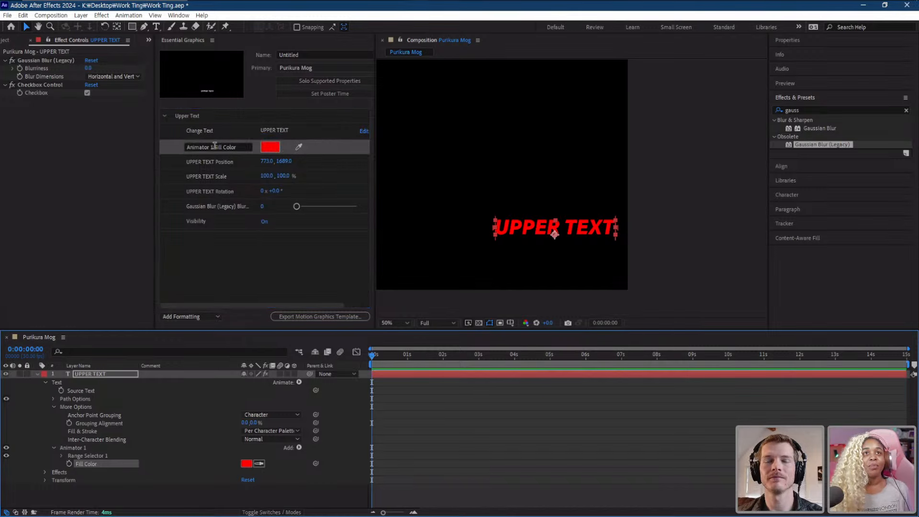
# - Rename the new color control in the Upper Text group to "Fill Colour"
pyautogui.moveTo(215, 147); pyautogui.dragTo(182, 148)
pyautogui.press('BackSpace')
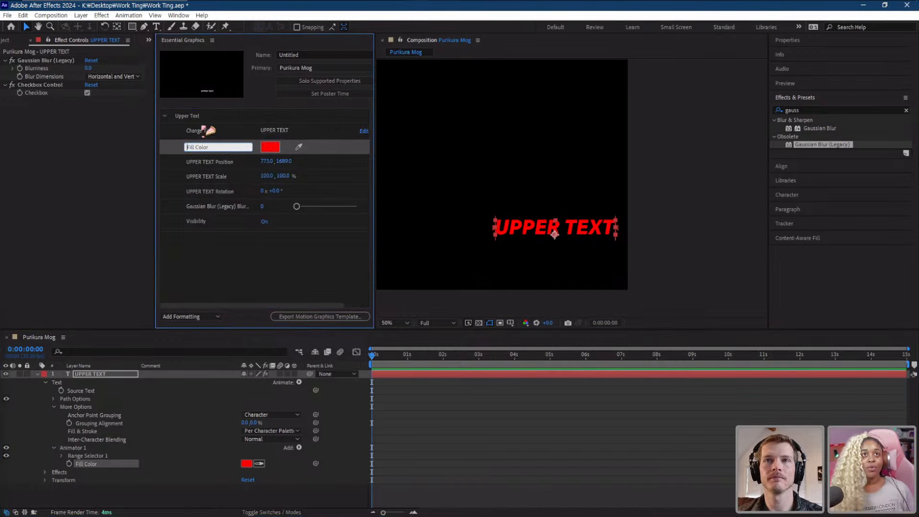
pyautogui.write('u')
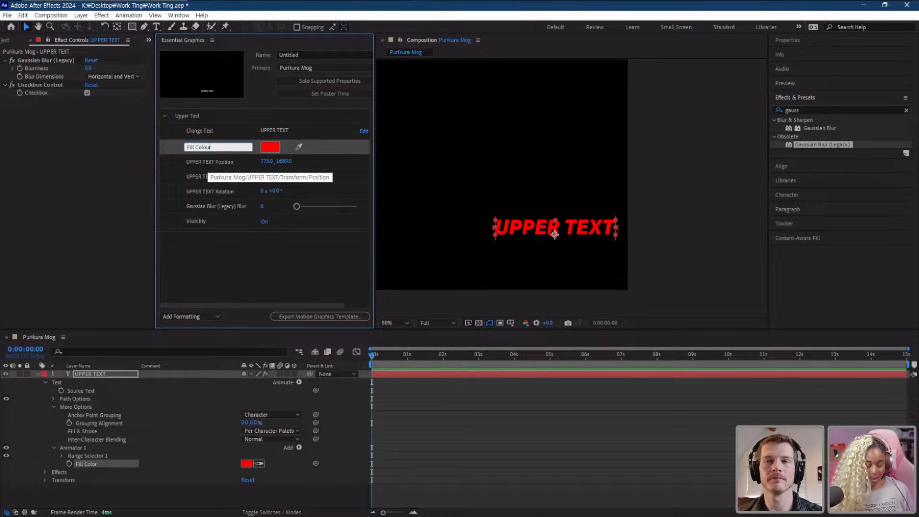
pyautogui.click(220, 247)
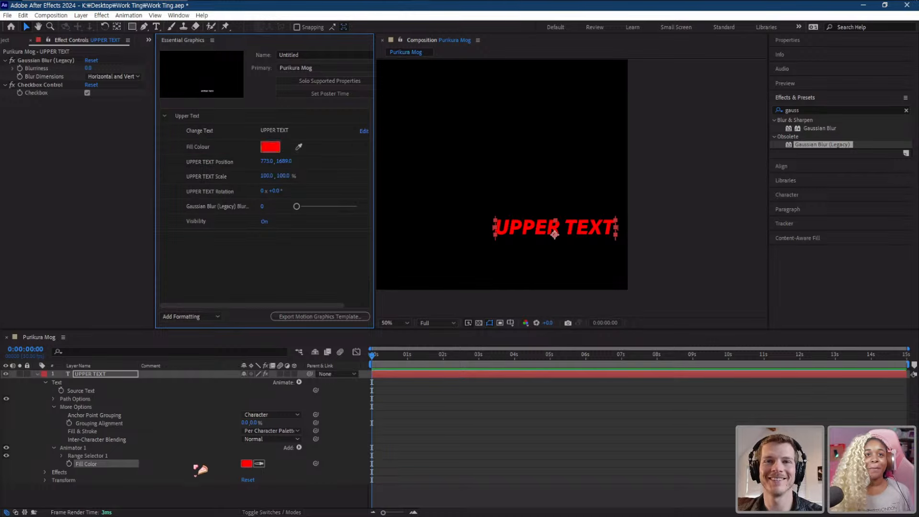
# - Add a Stroke layer style to the UPPER TEXT layer
pyautogui.click(119, 456)
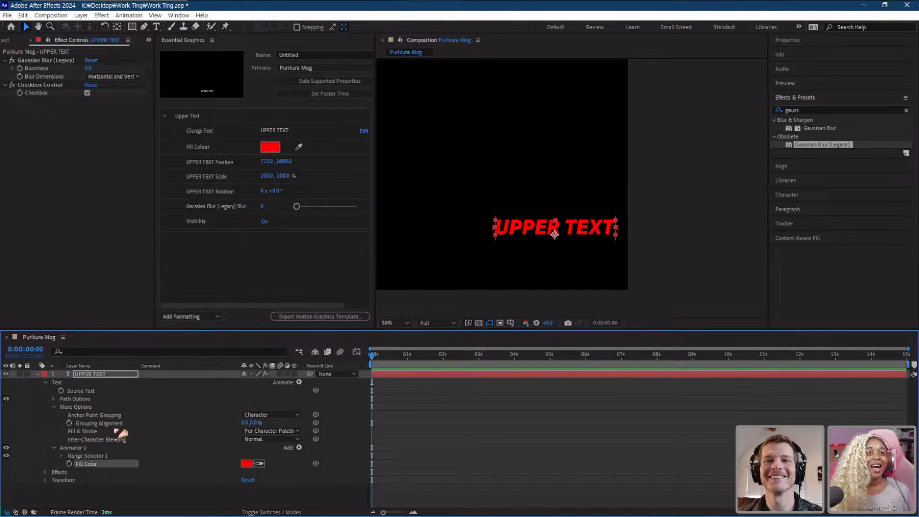
pyautogui.rightClick(103, 374)
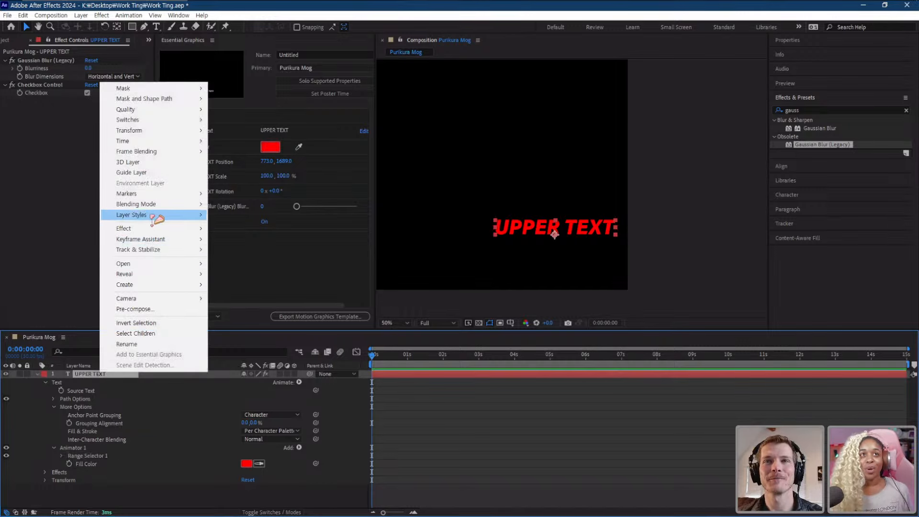
pyautogui.moveTo(160, 213)
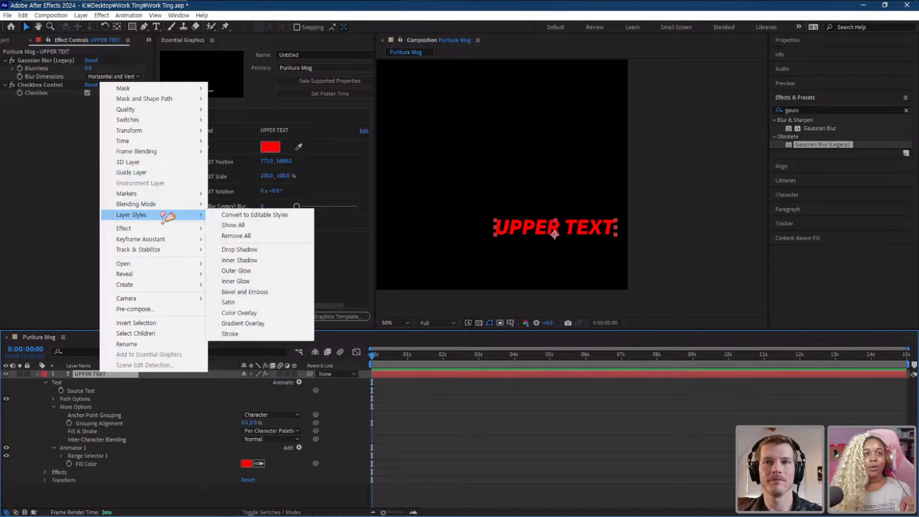
pyautogui.click(85, 382)
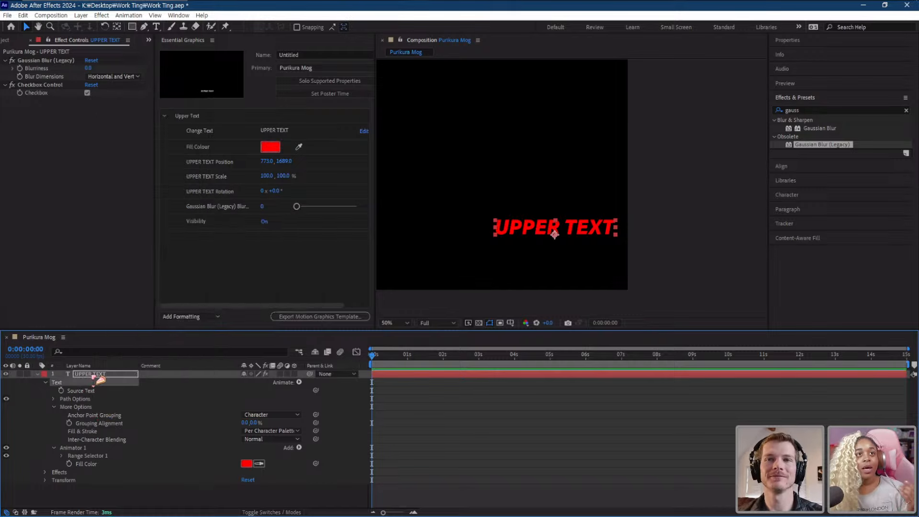
pyautogui.rightClick(92, 376)
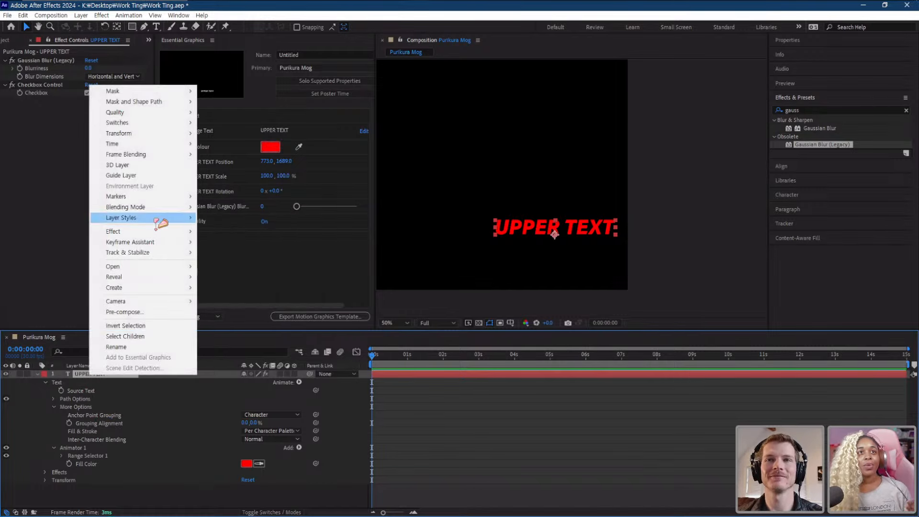
pyautogui.moveTo(160, 220)
pyautogui.click(239, 337)
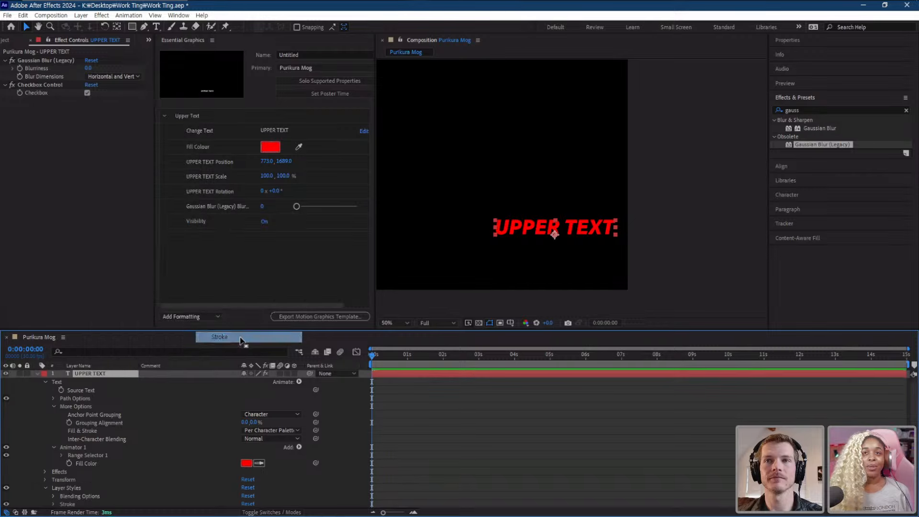
# - Set the Fill Colour control in the Upper Text group to white (ffffff)
pyautogui.click(271, 150)
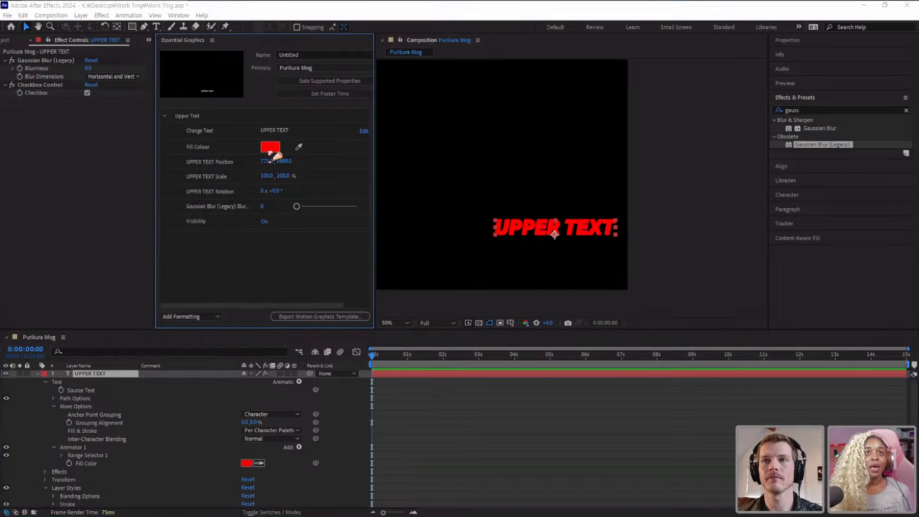
pyautogui.write('ffffff')
pyautogui.click(526, 249)
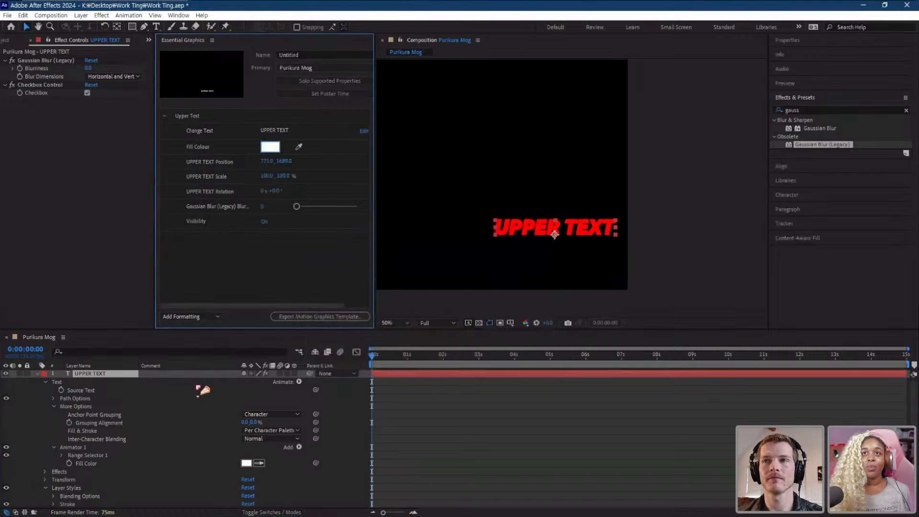
# - Add the Stroke layer style's Color and Size properties of UPPER TEXT to the Upper Text group, directly below Fill Colour
pyautogui.click(103, 464)
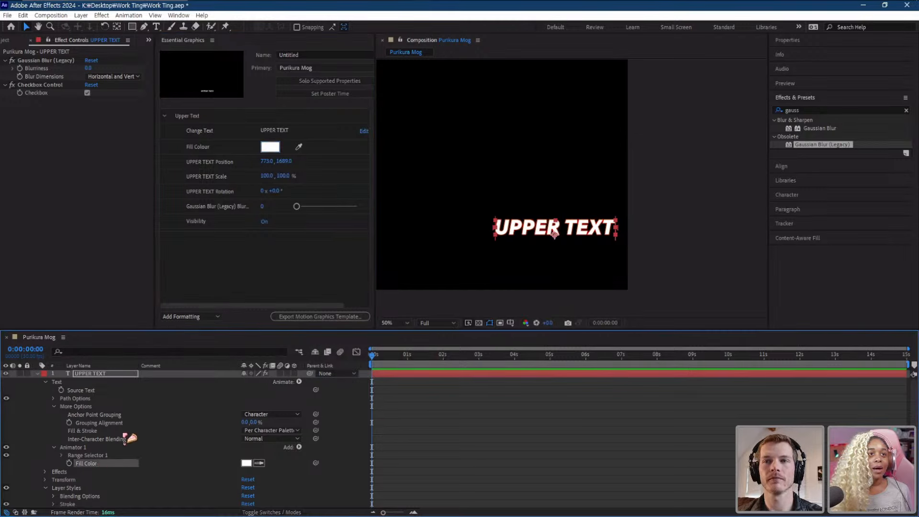
pyautogui.click(313, 82)
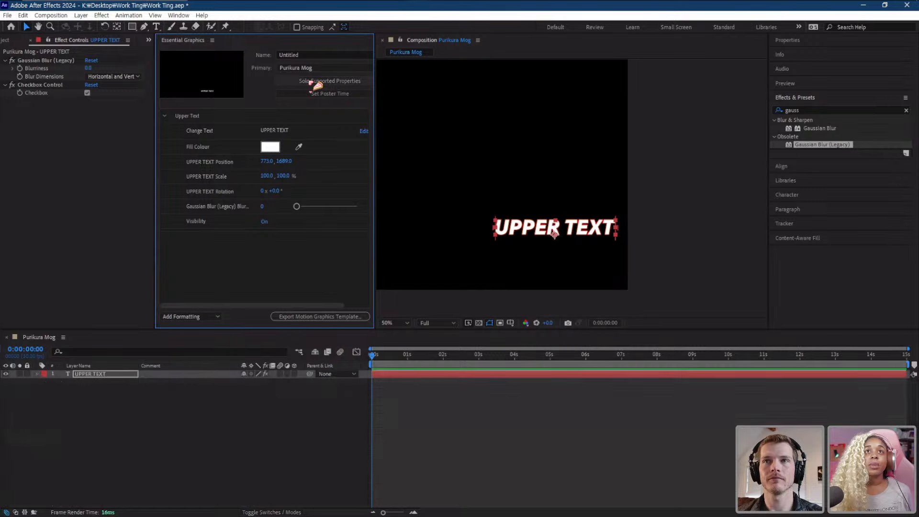
pyautogui.scroll(-5, 158, 452)
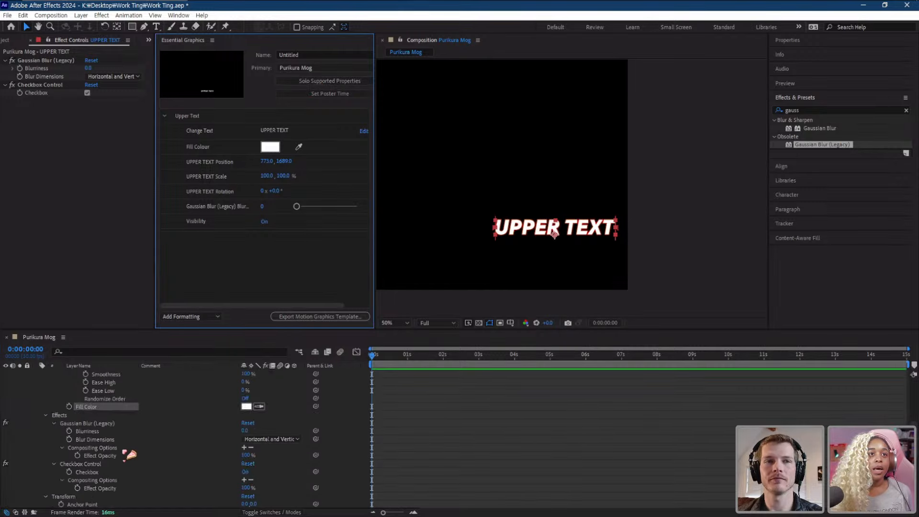
pyautogui.scroll(-10, 129, 454)
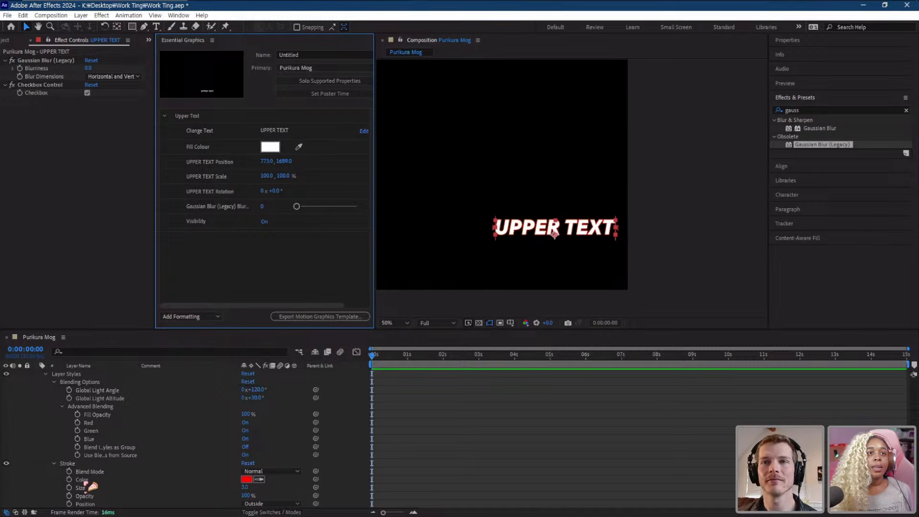
pyautogui.moveTo(90, 485)
pyautogui.mouseDown()
pyautogui.moveTo(217, 238)
pyautogui.moveTo(220, 152)
pyautogui.moveTo(222, 161)
pyautogui.mouseUp()
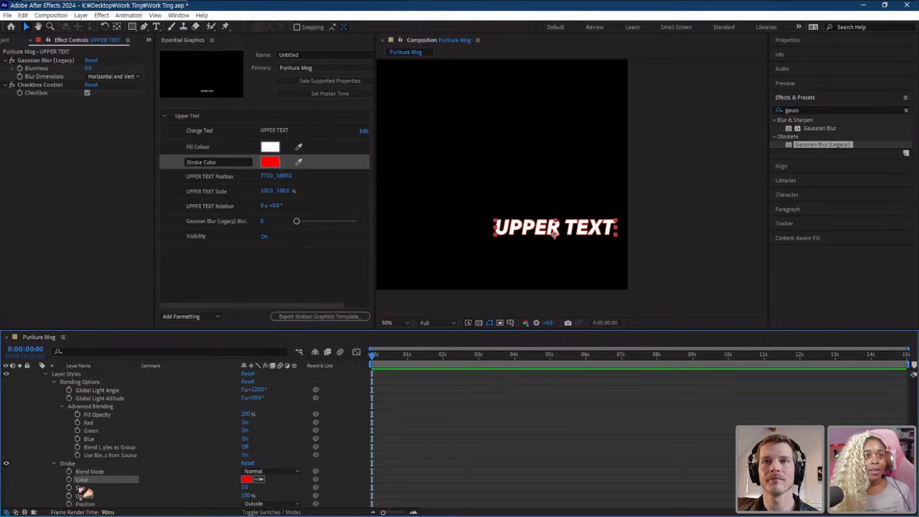
pyautogui.moveTo(82, 490); pyautogui.dragTo(242, 179)
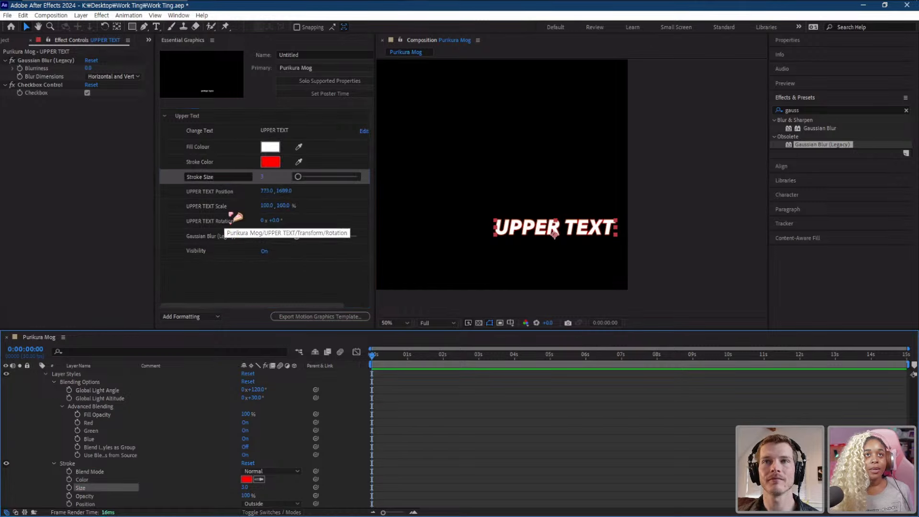
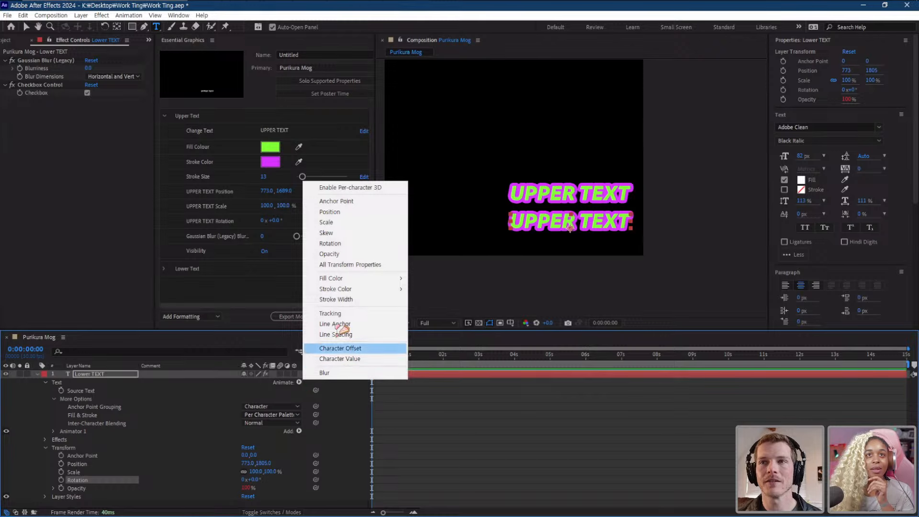
# - Collapse the Upper Text control group and the Lower TEXT layer, and show the hidden shy UPPER TEXT layer in the timeline
pyautogui.moveTo(355, 281)
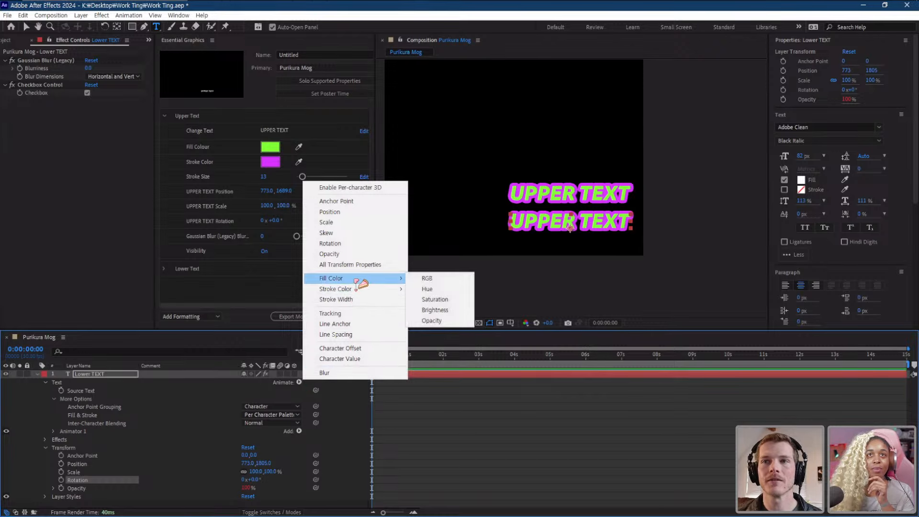
pyautogui.click(224, 306)
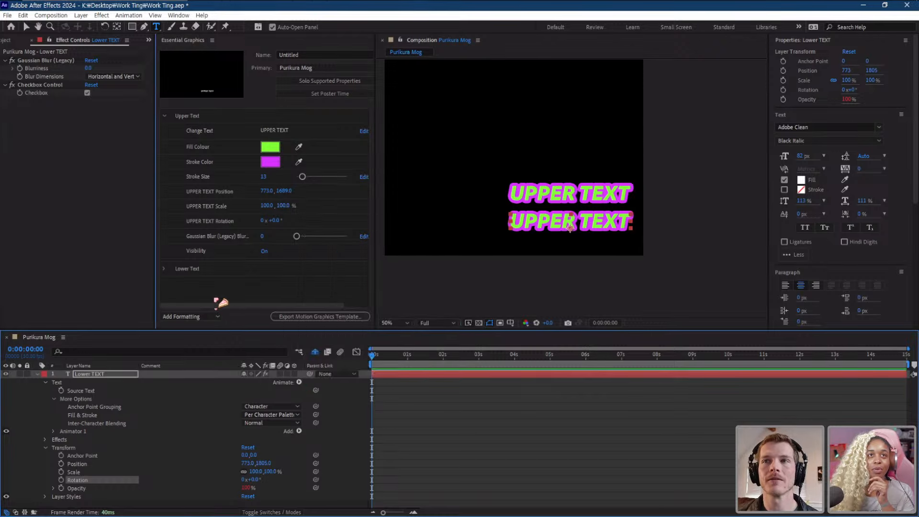
pyautogui.click(165, 117)
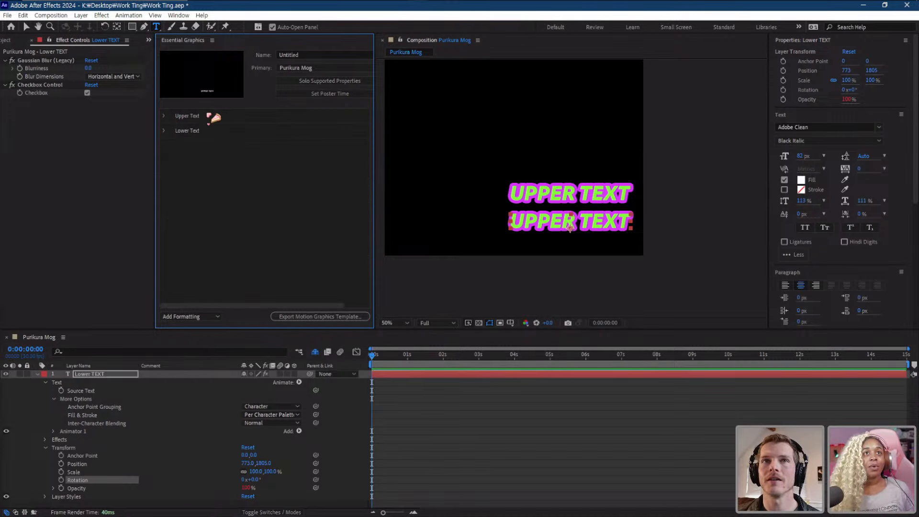
pyautogui.scroll(-2, 562, 247)
pyautogui.press('v')
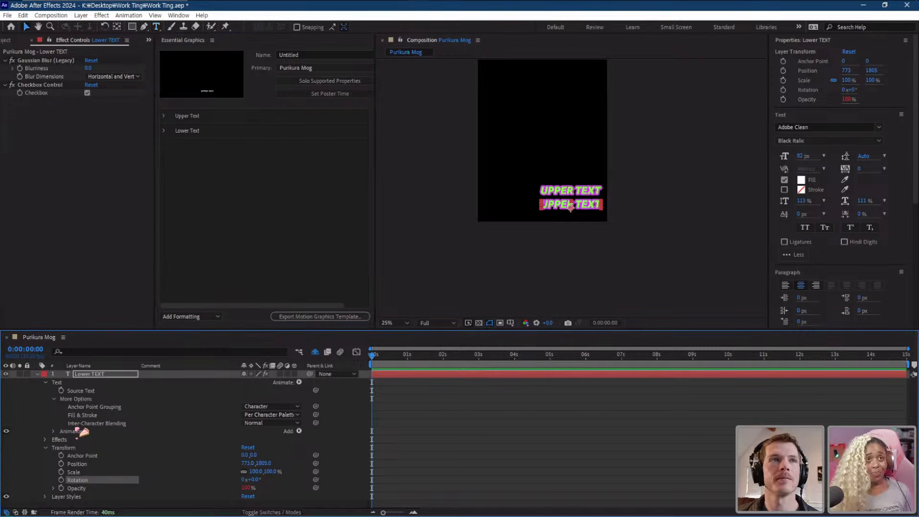
pyautogui.click(38, 374)
pyautogui.click(280, 401)
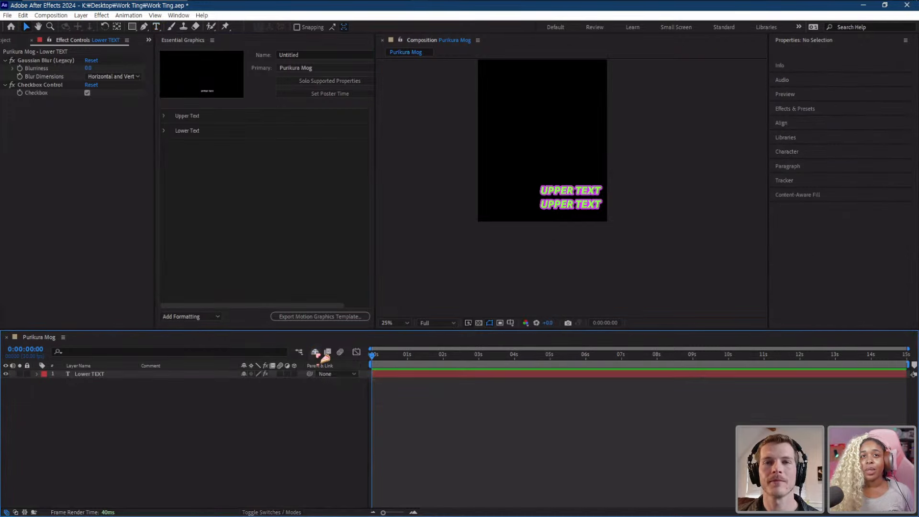
pyautogui.click(315, 352)
pyautogui.click(37, 382)
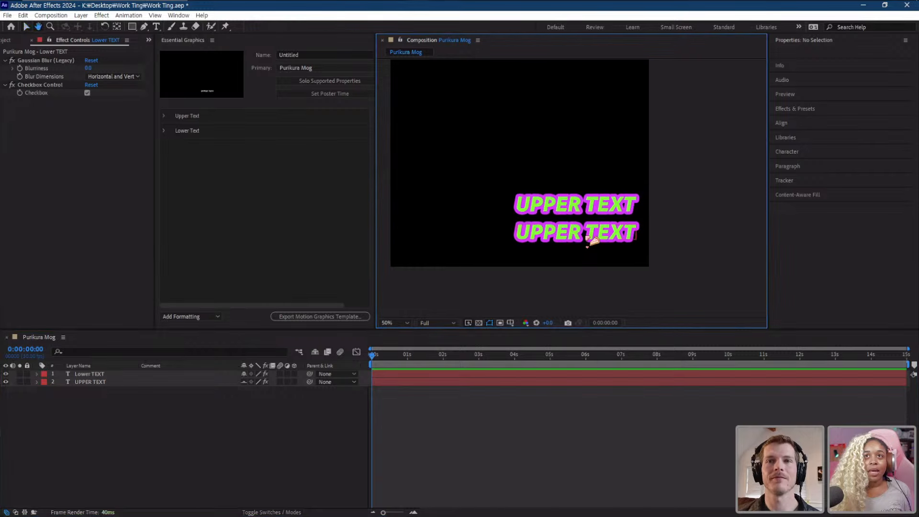
# - Replace the word UPPER with "LOWER" in the Lower TEXT layer so it reads "LOWER TEXT"
pyautogui.click(588, 236)
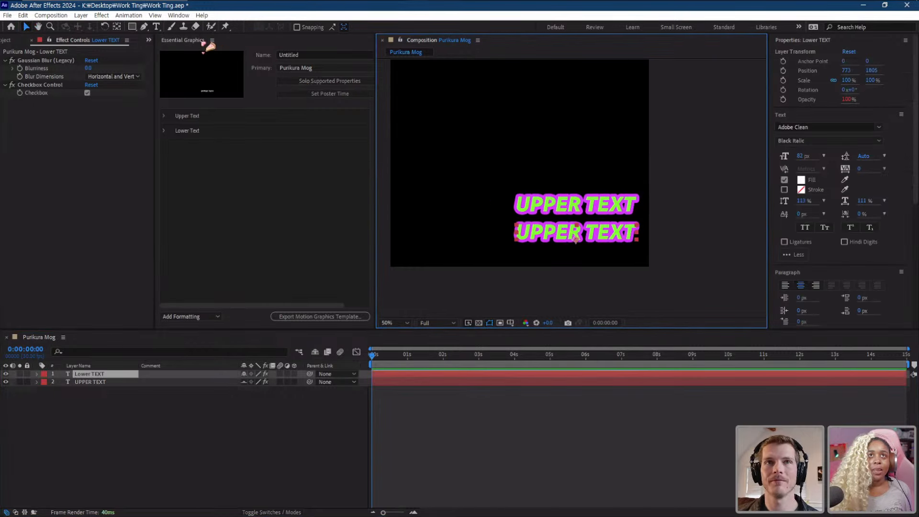
pyautogui.click(156, 27)
pyautogui.moveTo(583, 233); pyautogui.dragTo(406, 233)
pyautogui.write('LOWER')
# - Choose the Rectangle tool with no layer selected and set its shape stroke colour to lighter pink F265FF
pyautogui.click(144, 26)
pyautogui.click(134, 27)
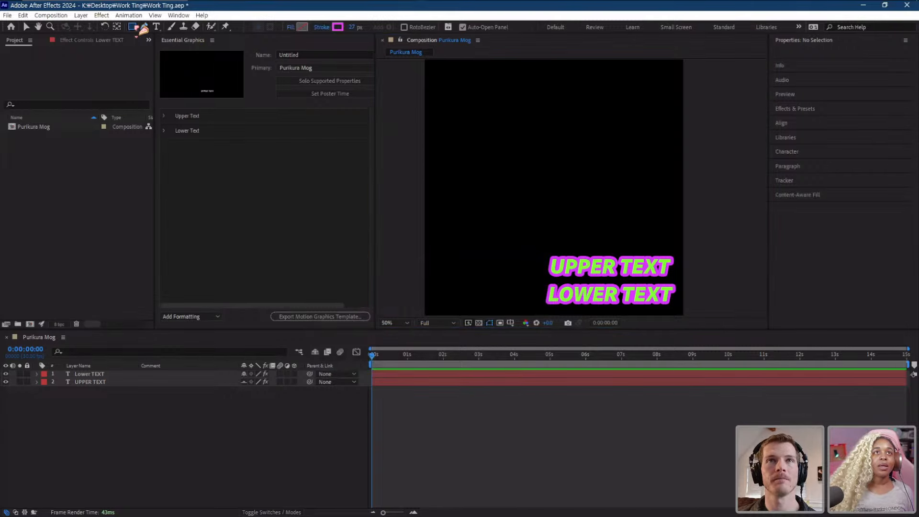
pyautogui.click(136, 29)
pyautogui.click(139, 30)
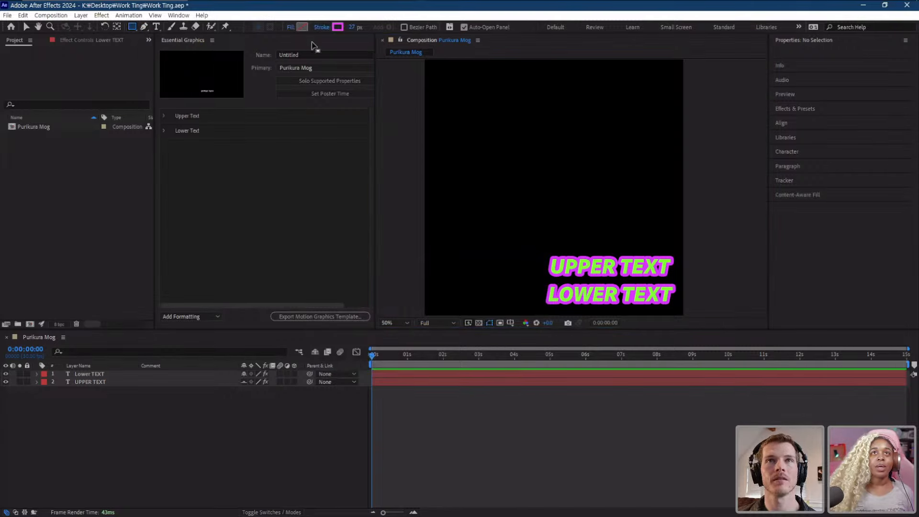
pyautogui.moveTo(486, 159); pyautogui.dragTo(499, 191)
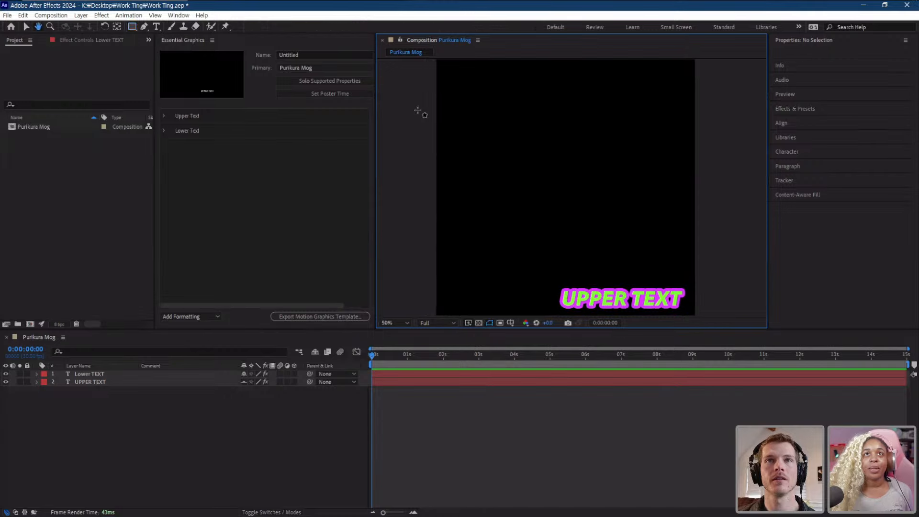
pyautogui.click(339, 28)
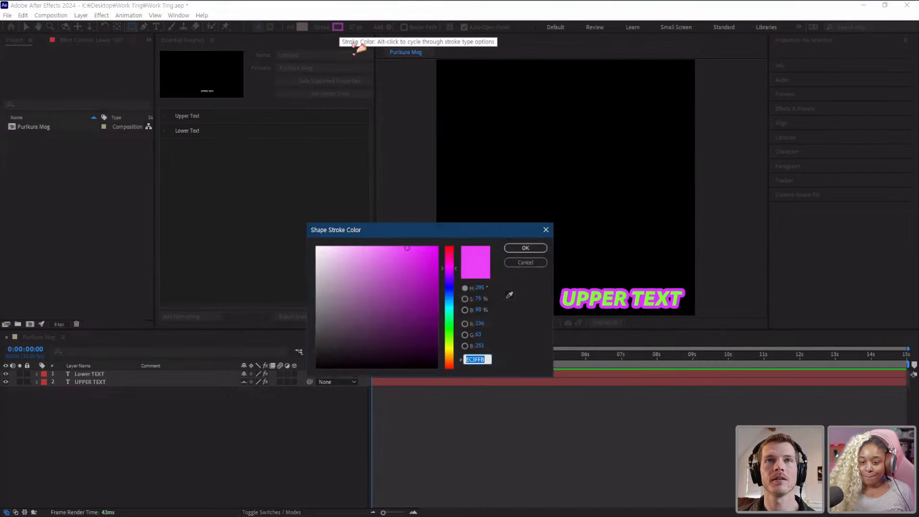
pyautogui.click(391, 251)
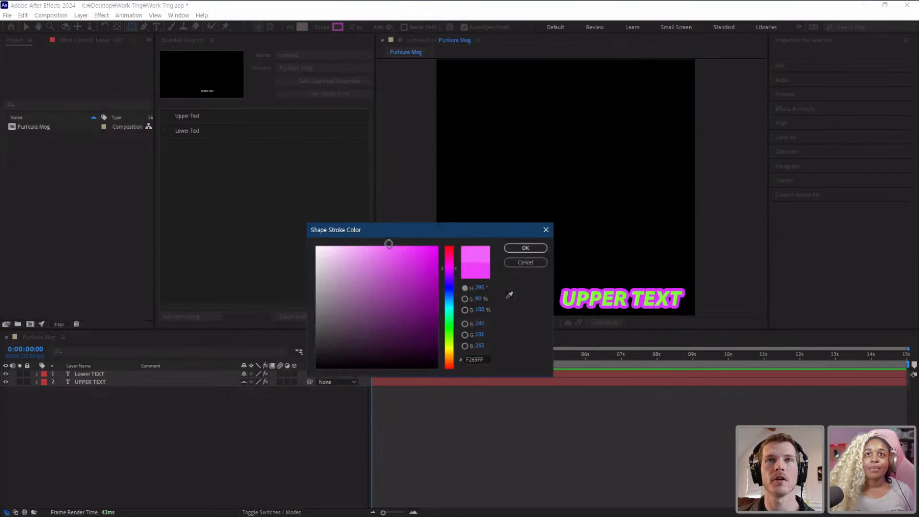
pyautogui.click(522, 249)
pyautogui.moveTo(482, 180); pyautogui.dragTo(489, 205)
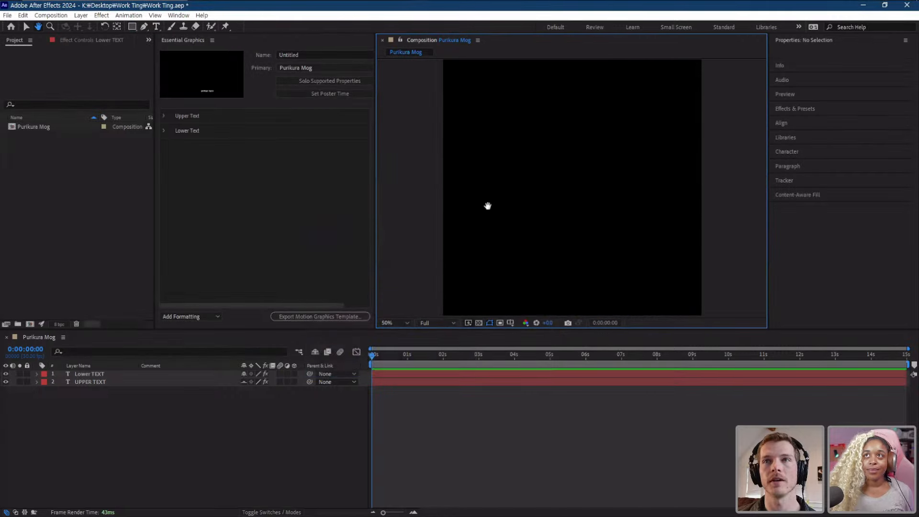
pyautogui.press('q')
# - Browse the available fonts for the Lower TEXT layer and change its font to Adobe Clean Serif
pyautogui.click(98, 377)
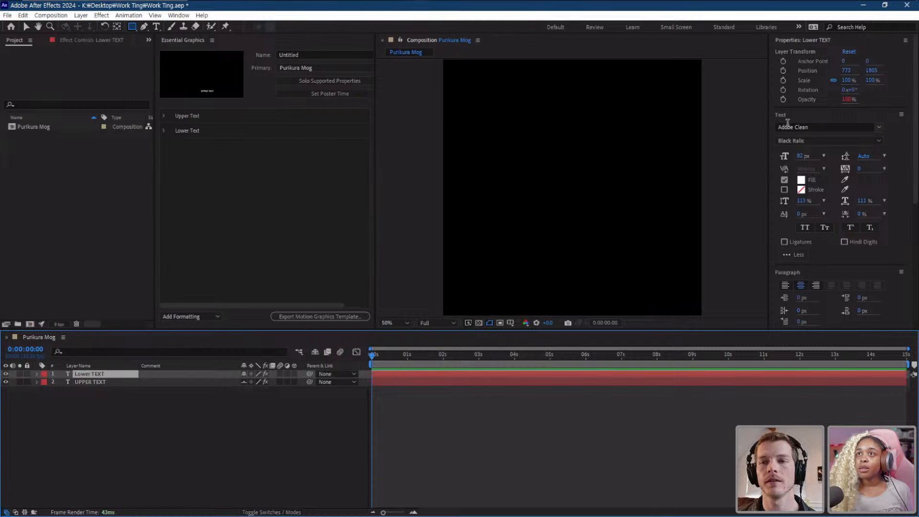
pyautogui.click(880, 128)
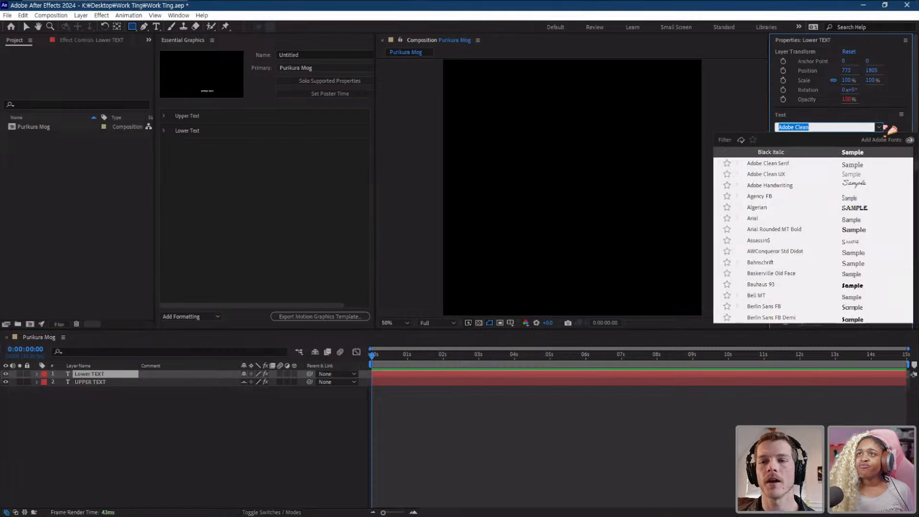
pyautogui.click(880, 125)
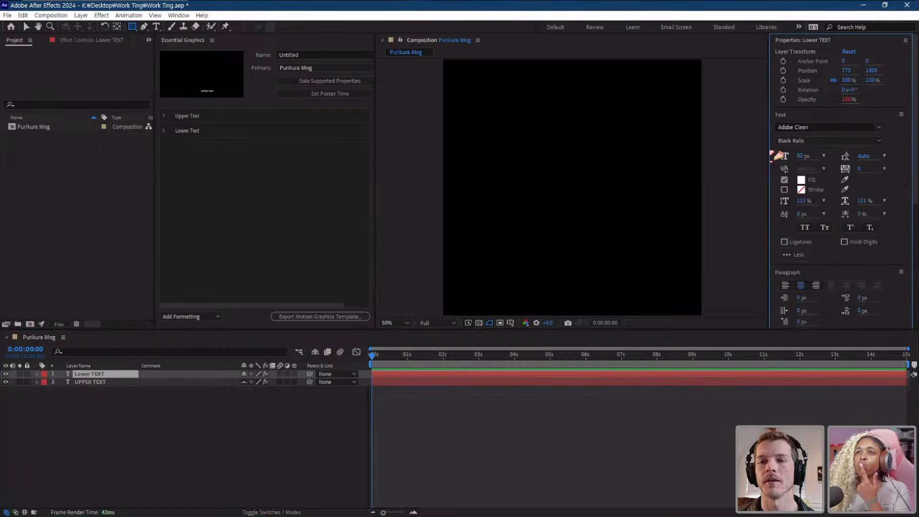
pyautogui.scroll(-3, 824, 182)
pyautogui.scroll(-2, 573, 187)
pyautogui.scroll(-3, 852, 261)
pyautogui.scroll(6, 854, 261)
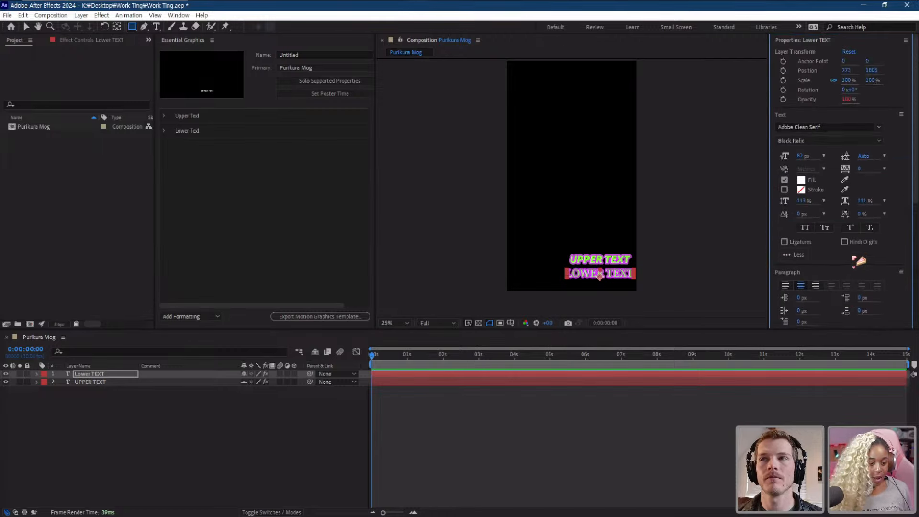
# - Try adding an All Transform Properties animator to the Lower TEXT layer, and undo it
pyautogui.click(224, 198)
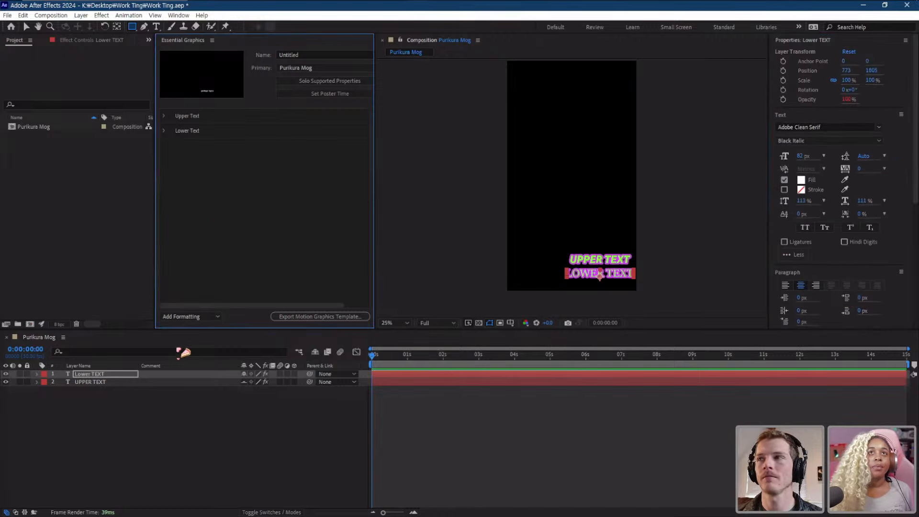
pyautogui.click(38, 375)
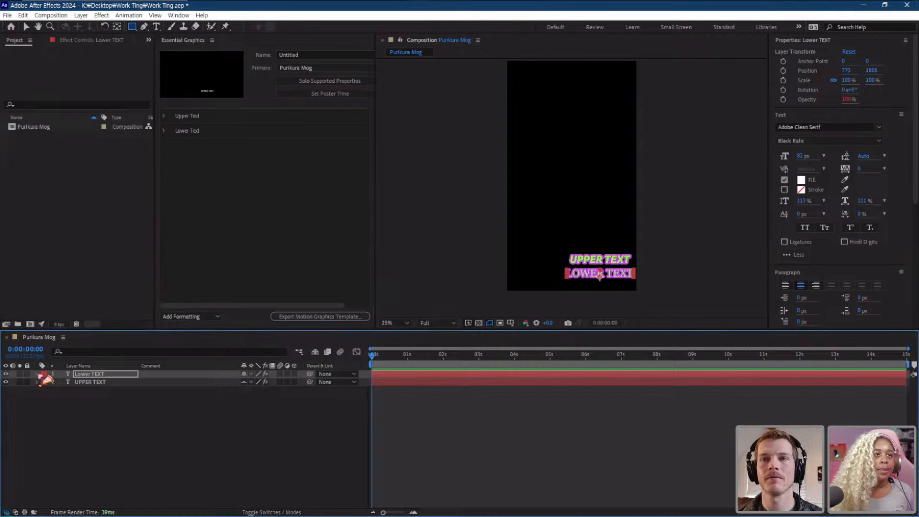
pyautogui.click(38, 375)
pyautogui.click(300, 383)
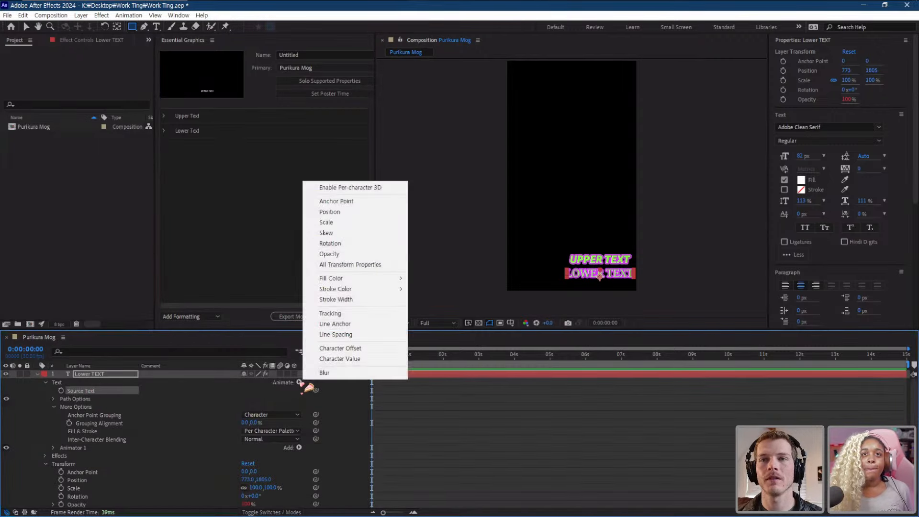
pyautogui.click(362, 266)
pyautogui.scroll(-2, 125, 467)
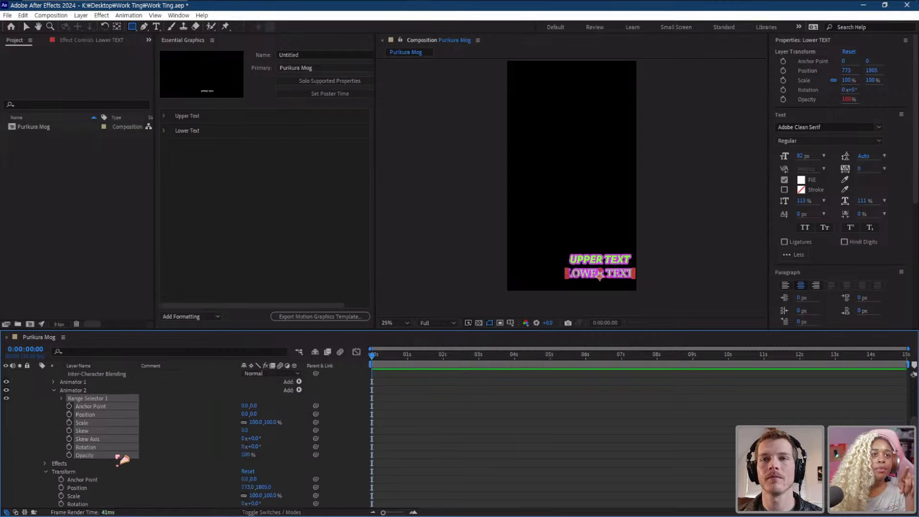
pyautogui.hotkey('ctrl', 'z')
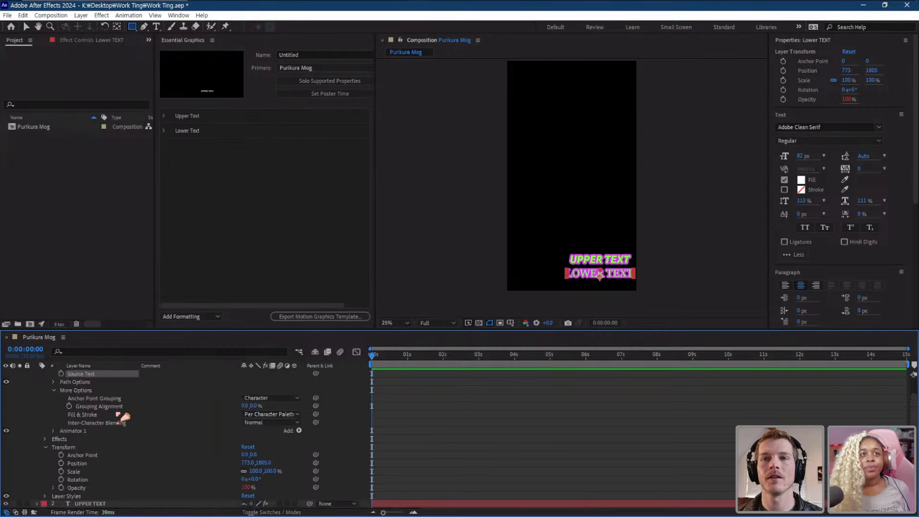
pyautogui.scroll(1, 150, 405)
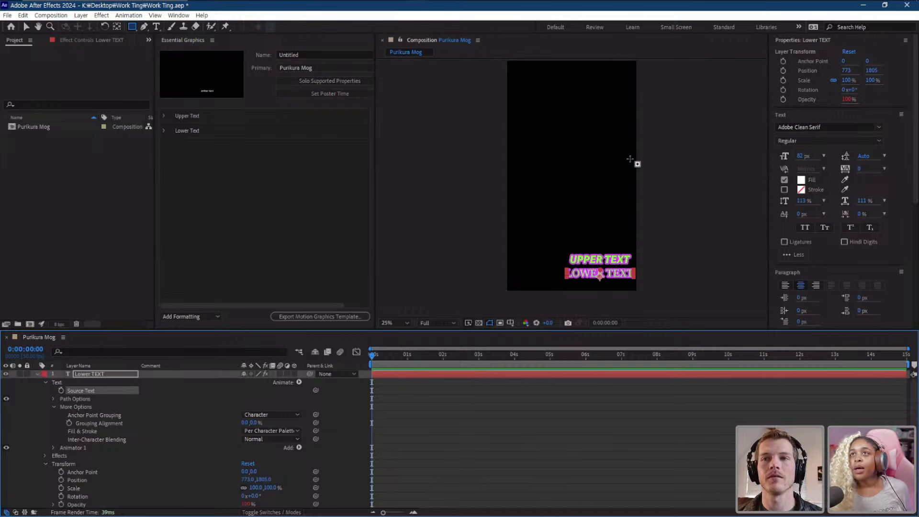
# - Undo the font change on the Lower TEXT layer and deselect everything
pyautogui.click(341, 195)
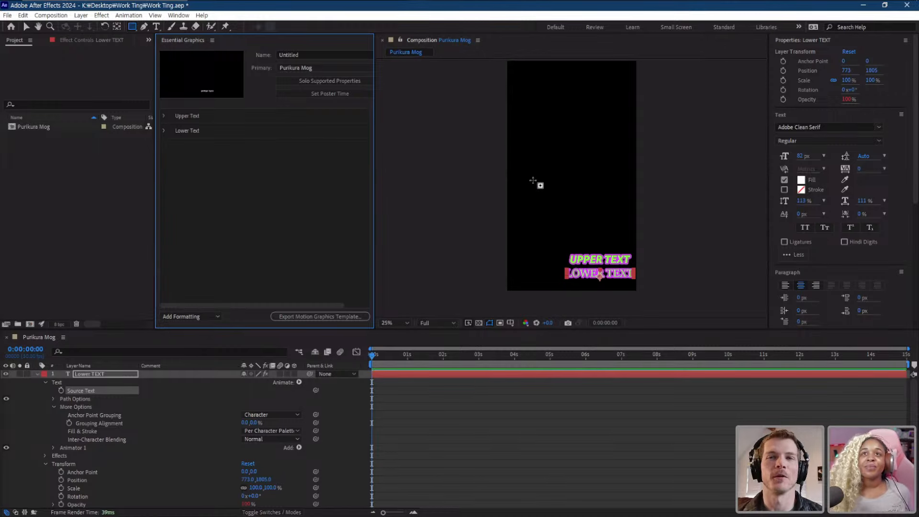
pyautogui.hotkey('ctrl', 'z')
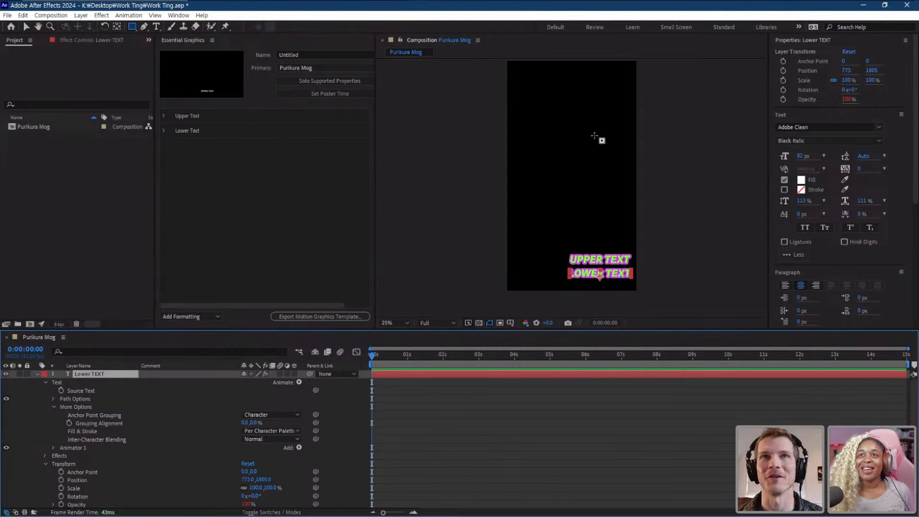
pyautogui.moveTo(492, 143); pyautogui.dragTo(482, 152)
pyautogui.click(26, 26)
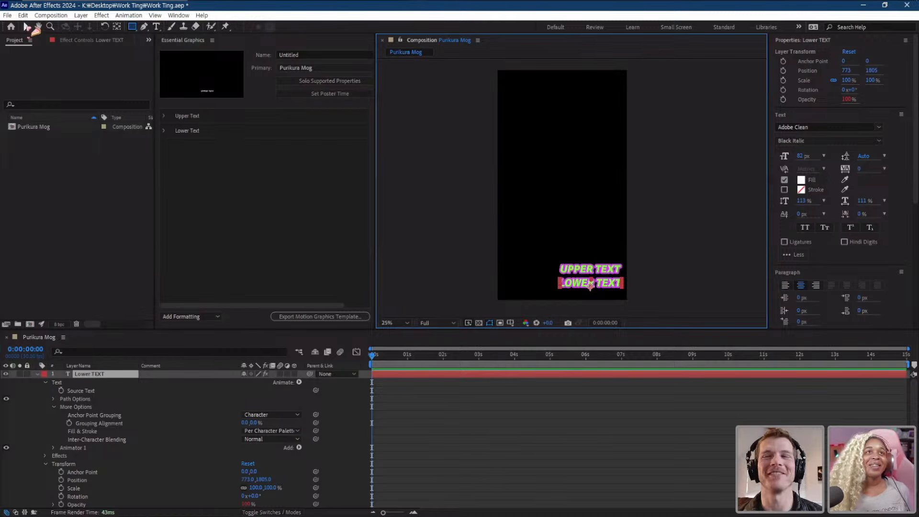
pyautogui.click(463, 179)
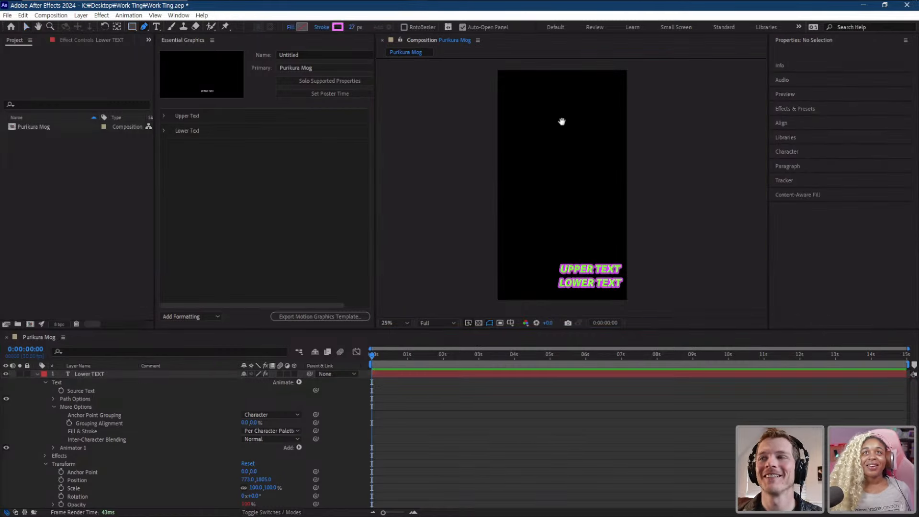
# - Collapse the Lower TEXT layer and draw a small closed triangle with the Pen tool near the composition's upper-left corner
pyautogui.moveTo(564, 135); pyautogui.dragTo(570, 144)
pyautogui.moveTo(517, 120); pyautogui.dragTo(527, 153)
pyautogui.scroll(2, 527, 153)
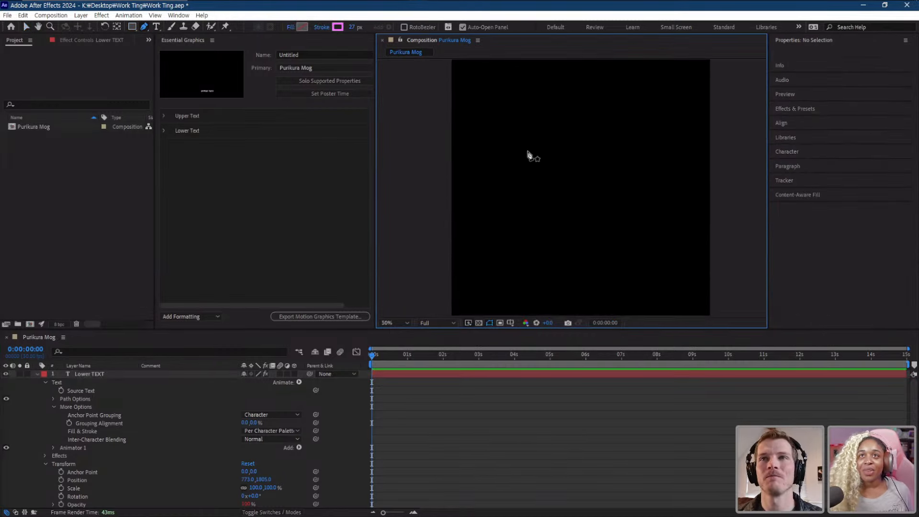
pyautogui.moveTo(504, 109); pyautogui.dragTo(510, 168)
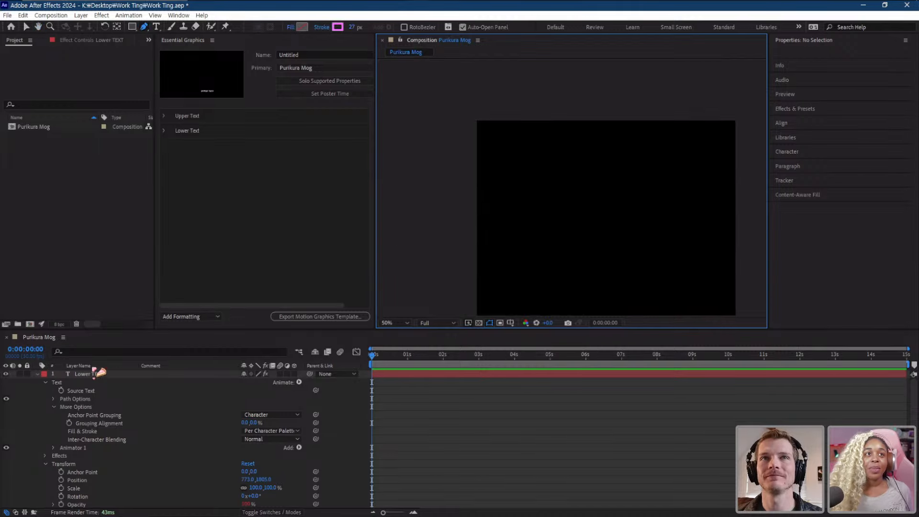
pyautogui.click(37, 374)
pyautogui.click(504, 138)
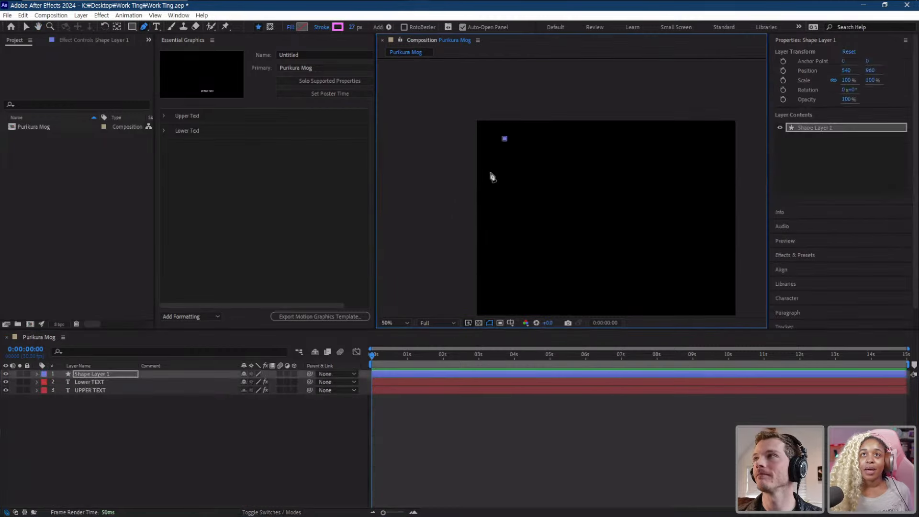
pyautogui.click(491, 169)
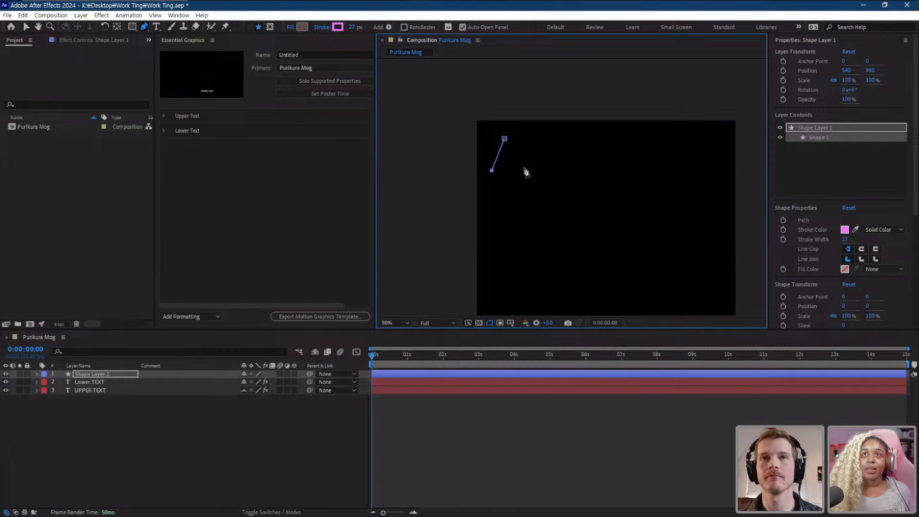
pyautogui.click(525, 170)
pyautogui.click(505, 139)
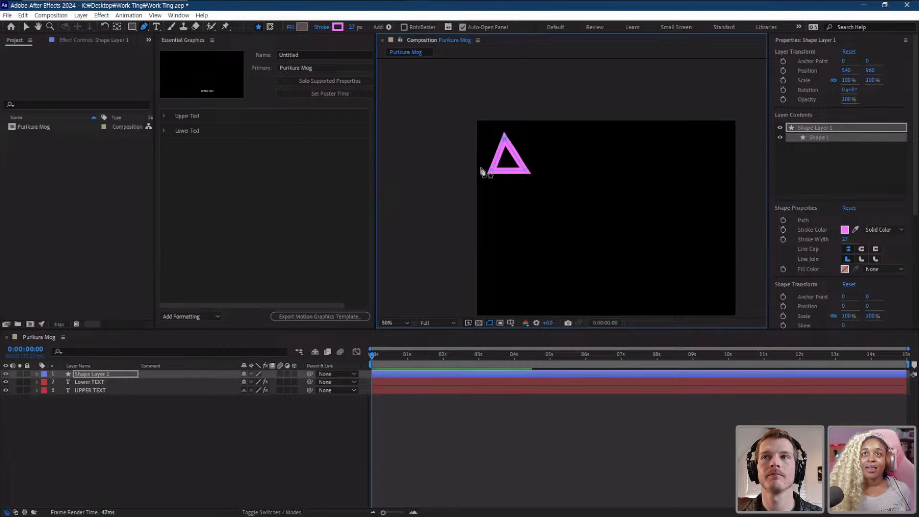
pyautogui.moveTo(530, 178); pyautogui.dragTo(527, 168)
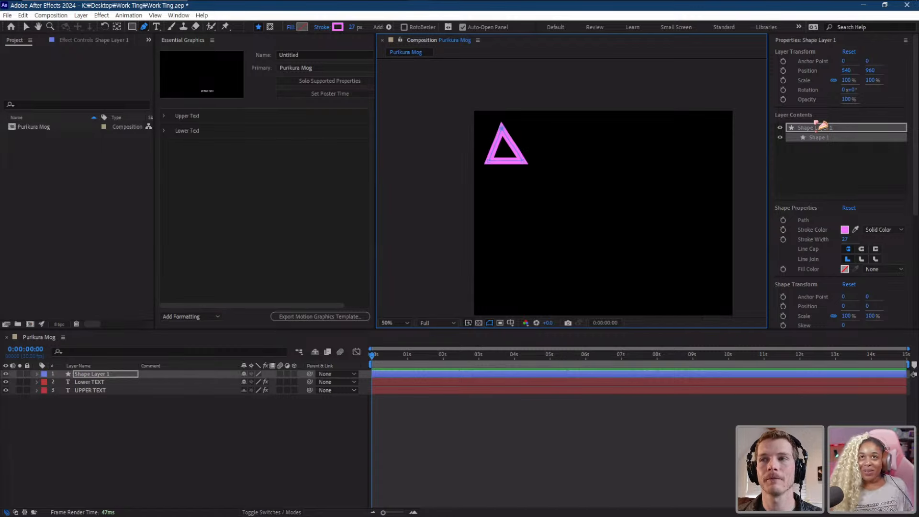
# - Reduce the triangle's stroke width to 14 px and deselect the shape layer
pyautogui.scroll(-5, 838, 206)
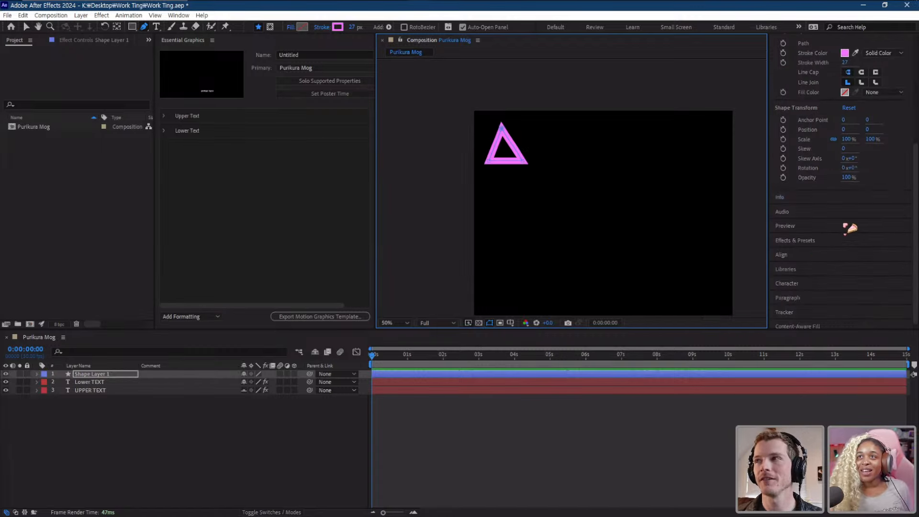
pyautogui.scroll(3, 843, 156)
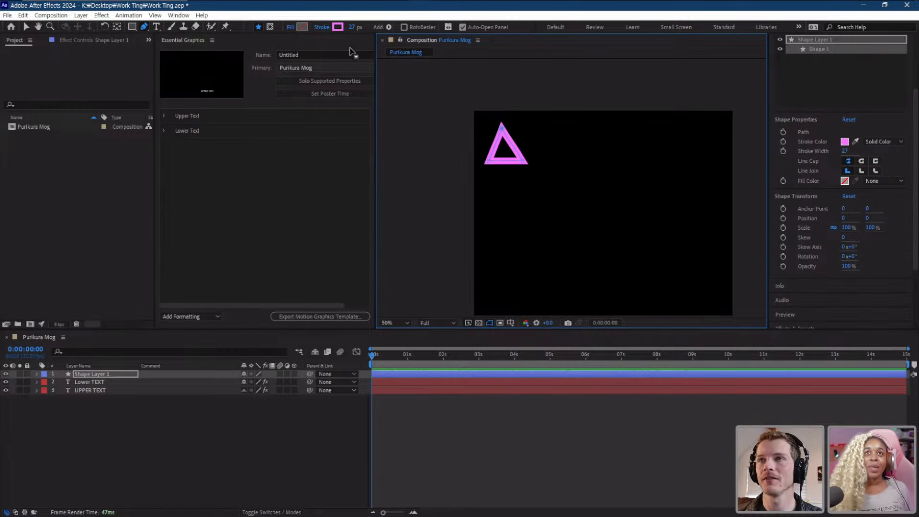
pyautogui.moveTo(355, 29); pyautogui.dragTo(340, 31)
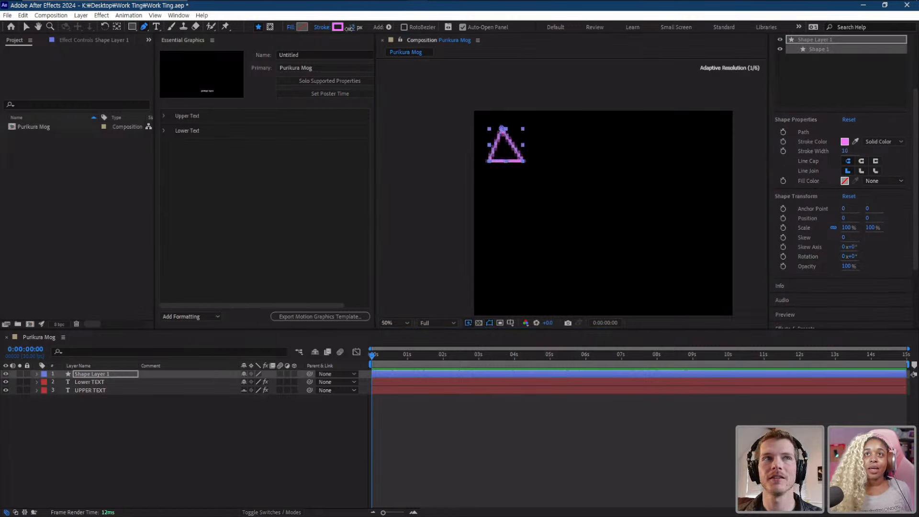
pyautogui.press('v')
pyautogui.click(240, 437)
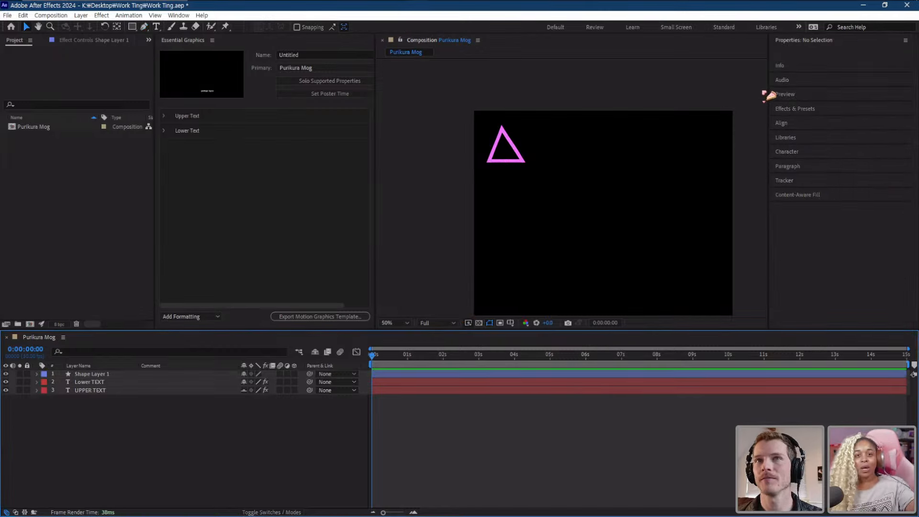
# - Search the effects for "glow" and apply the Stylize Glow effect to Shape Layer 1
pyautogui.click(812, 109)
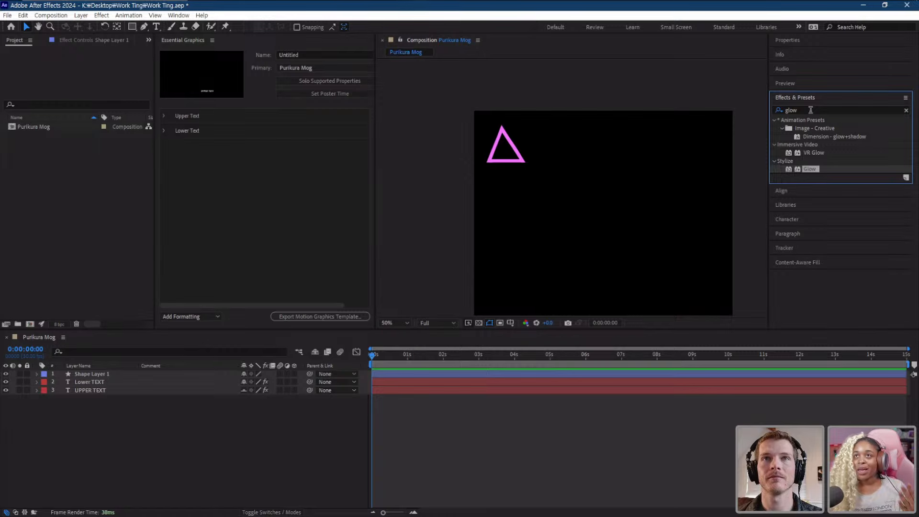
pyautogui.click(810, 109)
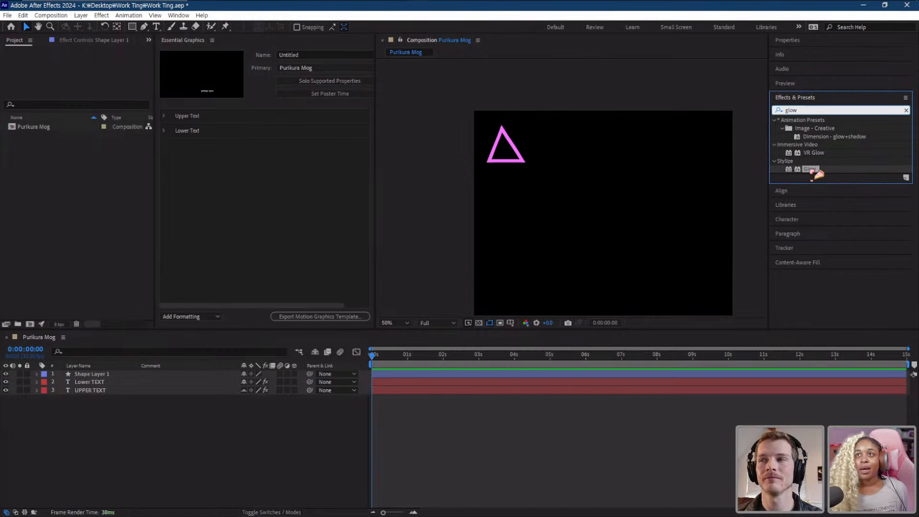
pyautogui.moveTo(814, 172); pyautogui.dragTo(96, 376)
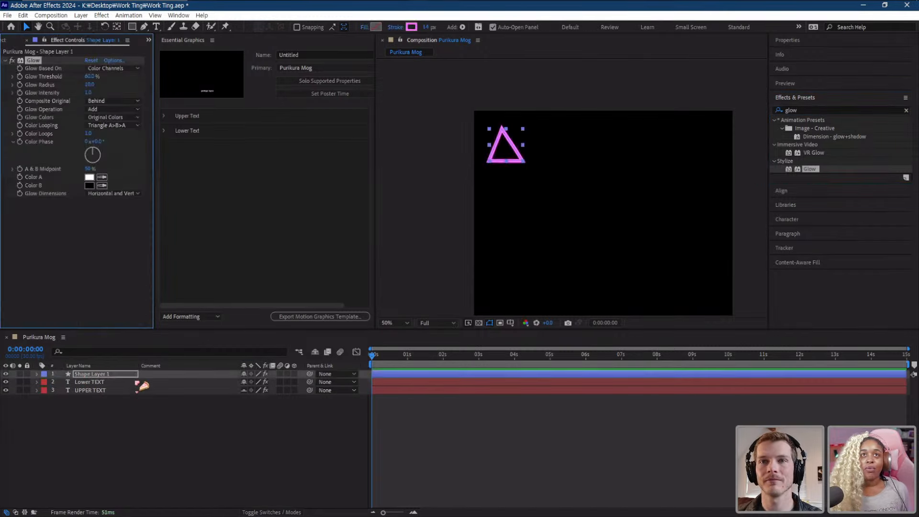
# - Strengthen the triangle's Glow with a radius of about 85, an intensity of about 1.6 and a threshold of 46.7%
pyautogui.moveTo(88, 93); pyautogui.dragTo(127, 82)
pyautogui.scroll(1, 467, 160)
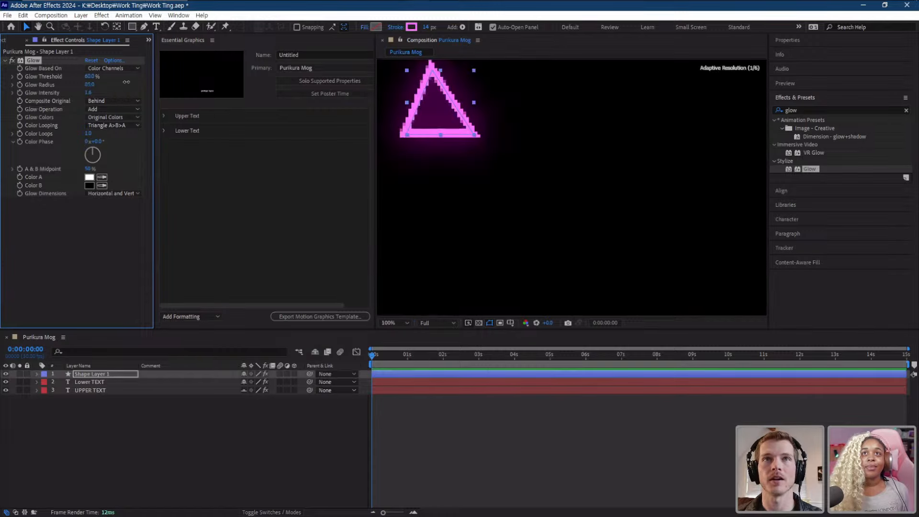
pyautogui.moveTo(542, 160); pyautogui.dragTo(630, 203)
pyautogui.moveTo(90, 77)
pyautogui.mouseDown()
pyautogui.moveTo(69, 85)
pyautogui.moveTo(107, 79)
pyautogui.mouseUp()
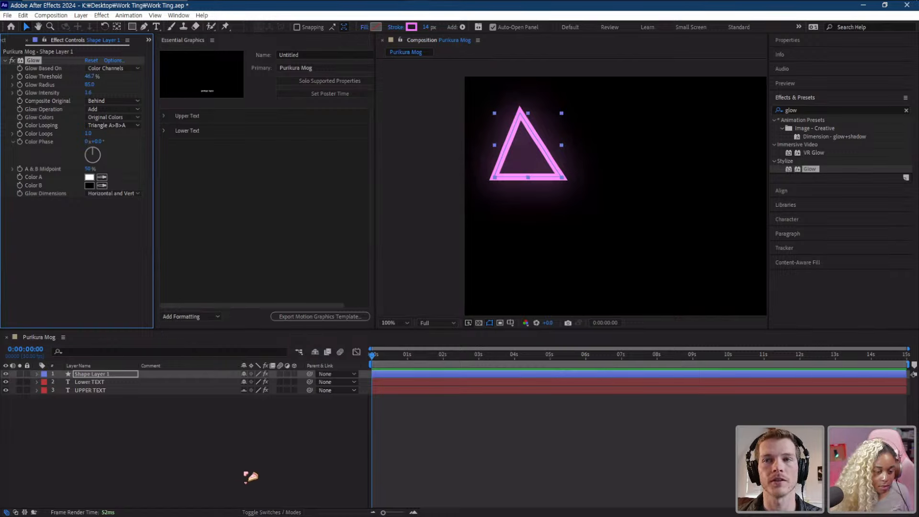
pyautogui.click(245, 474)
# - Expand the Lower TEXT layer and select its Source Text property
pyautogui.click(97, 387)
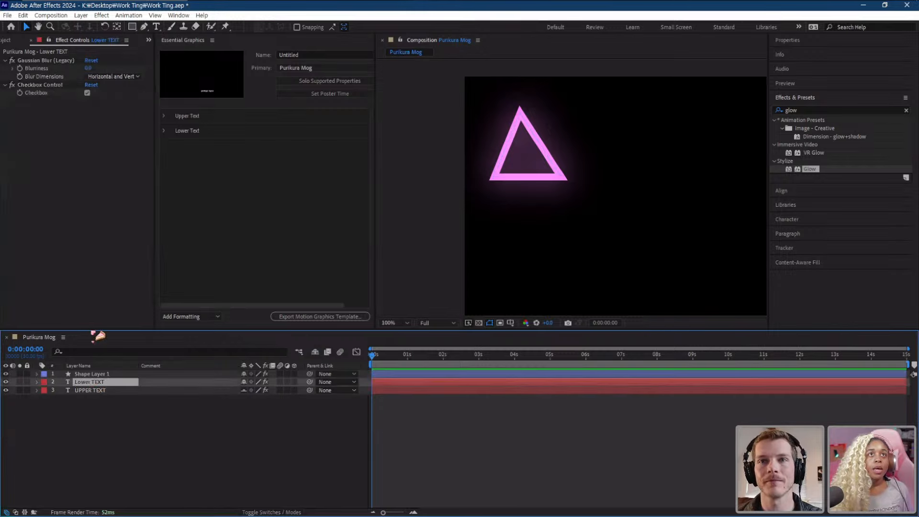
pyautogui.click(37, 382)
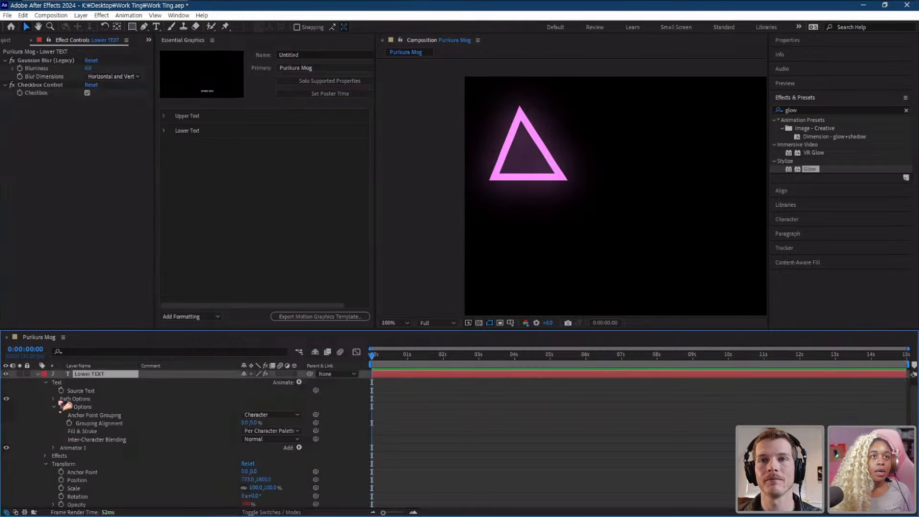
pyautogui.rightClick(90, 392)
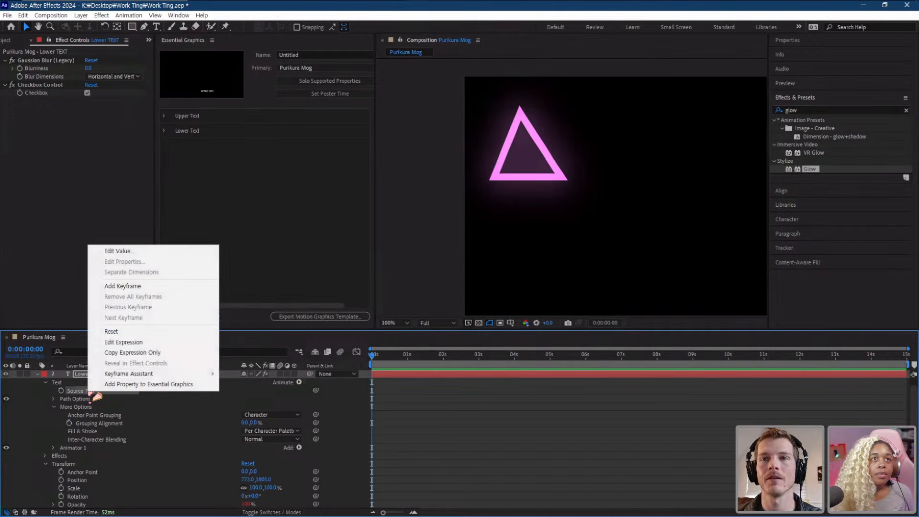
pyautogui.click(89, 399)
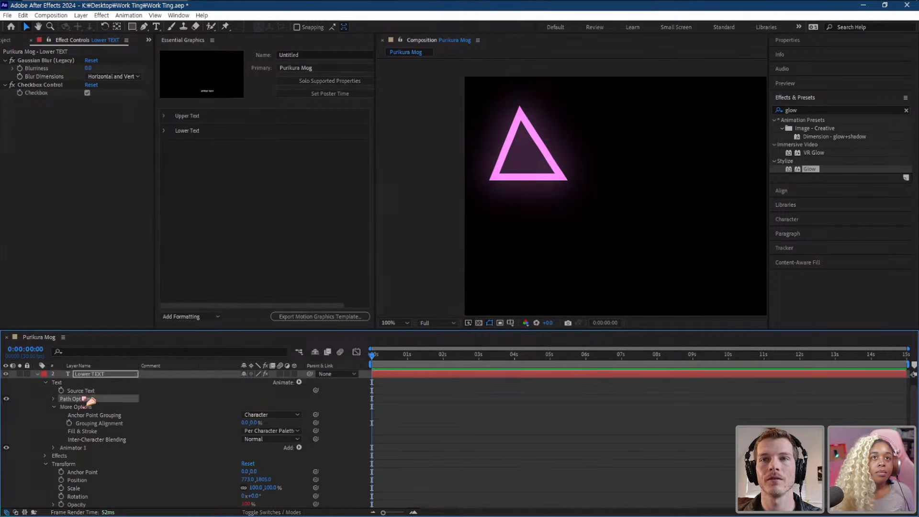
pyautogui.click(95, 392)
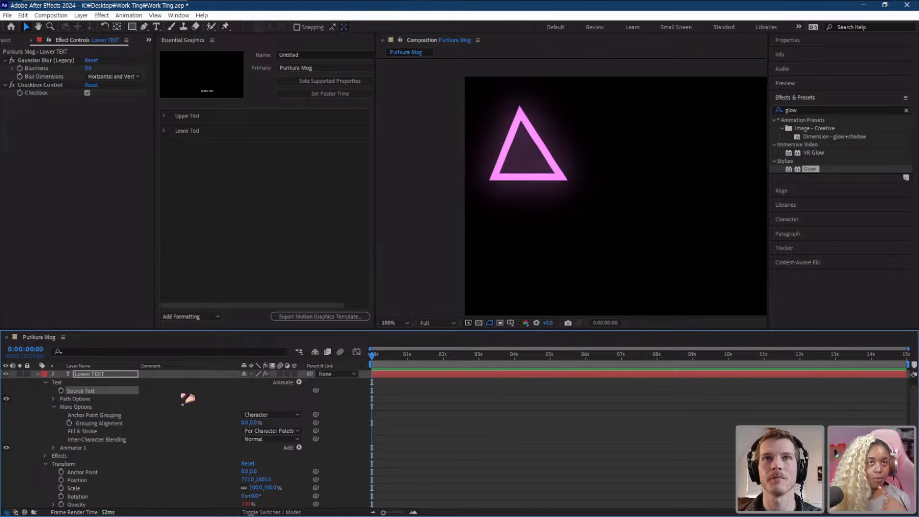
# - Try to add the Lower TEXT layer's Source Text property to Essential Graphics
pyautogui.rightClick(74, 392)
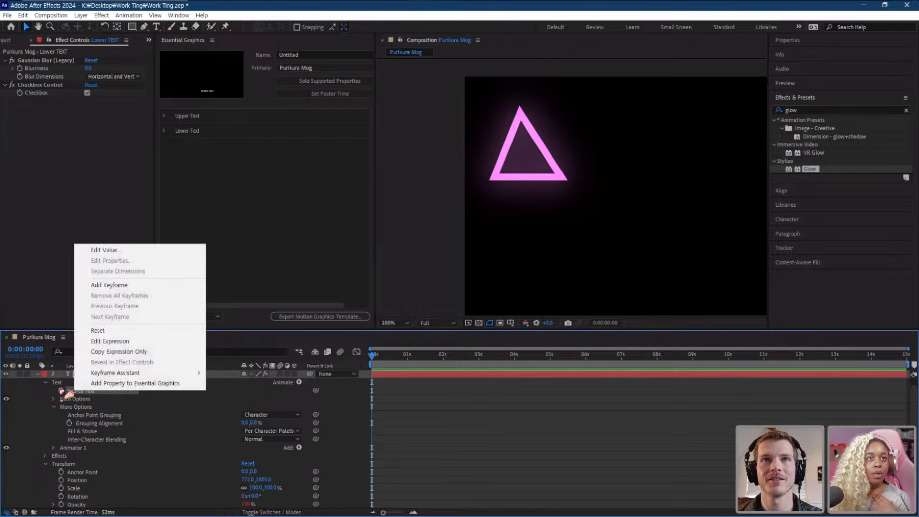
pyautogui.click(61, 391)
pyautogui.rightClick(87, 392)
pyautogui.click(79, 392)
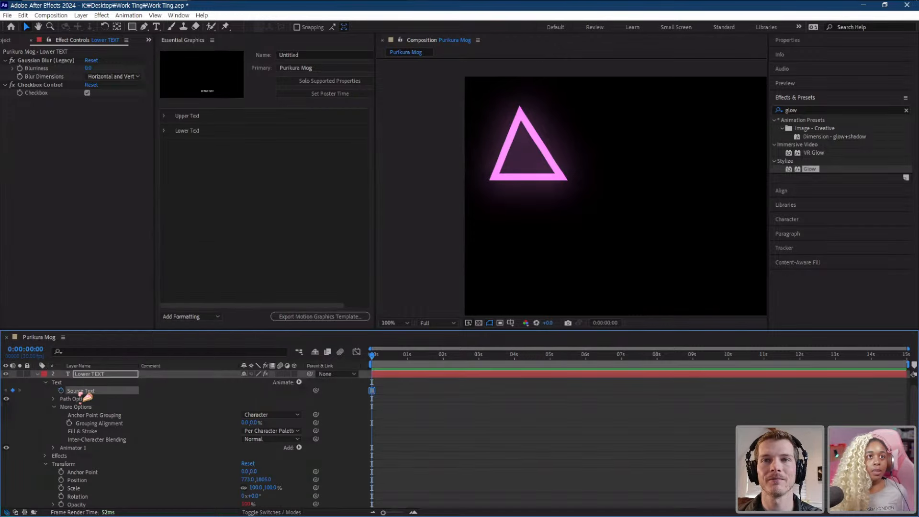
pyautogui.rightClick(81, 394)
pyautogui.click(117, 384)
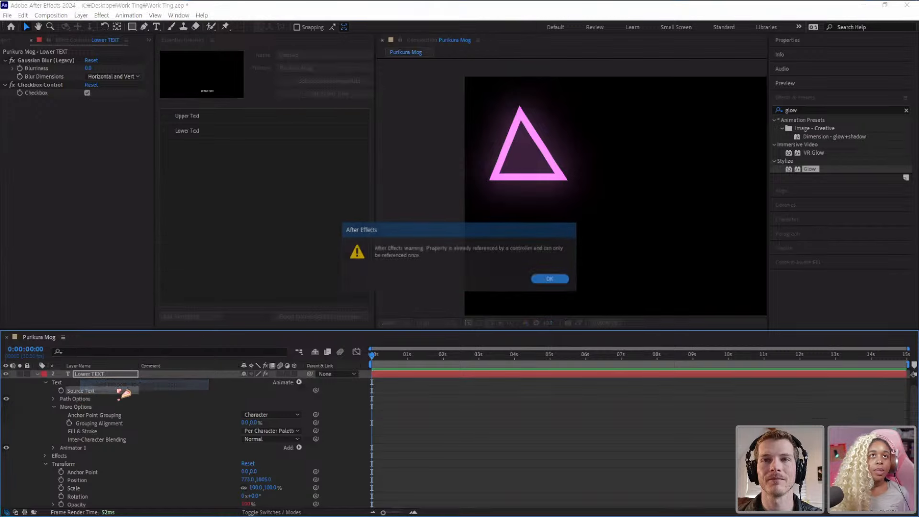
pyautogui.click(550, 279)
pyautogui.click(164, 119)
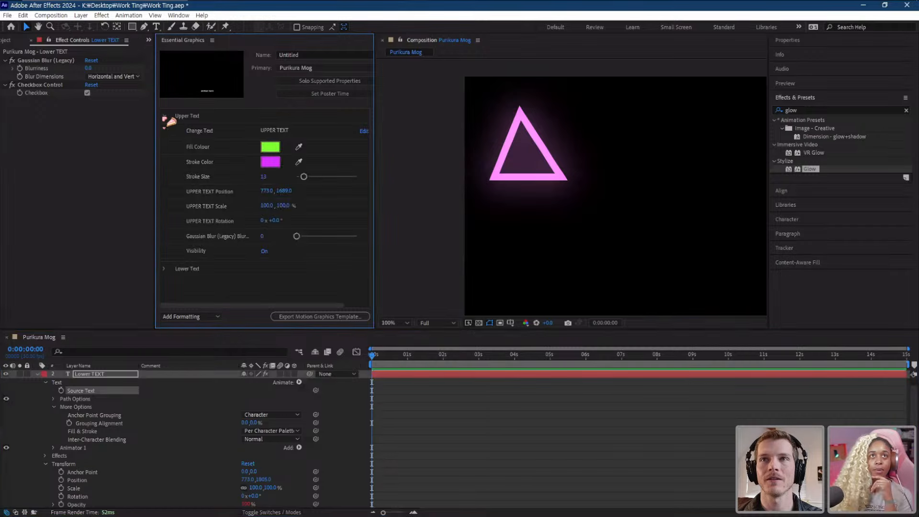
pyautogui.click(364, 131)
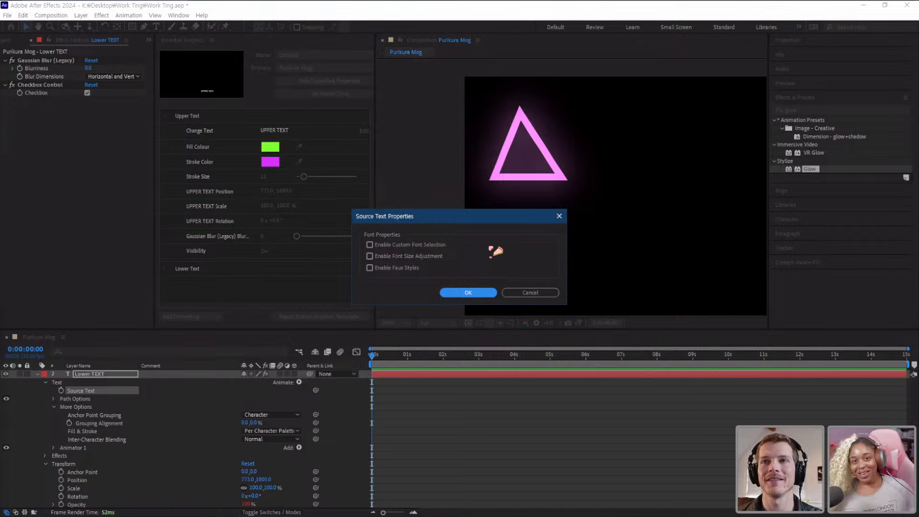
pyautogui.click(529, 293)
pyautogui.click(165, 116)
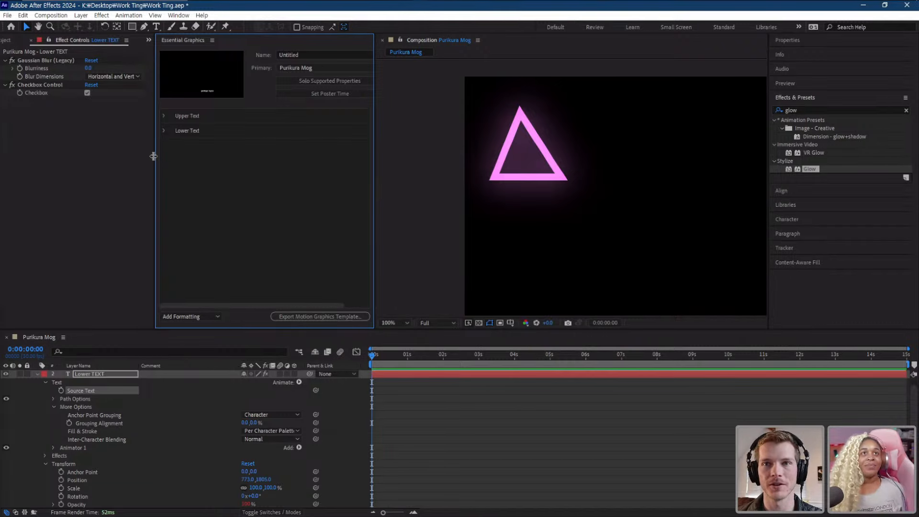
# - Enable custom font selection, font size adjustment and faux styles for the Change Text property in the Upper Text group
pyautogui.moveTo(153, 156); pyautogui.dragTo(140, 156)
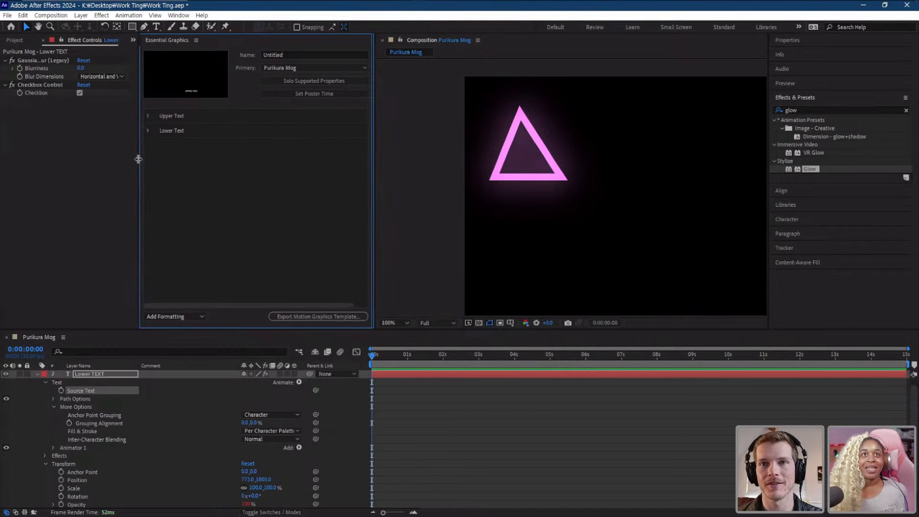
pyautogui.click(152, 117)
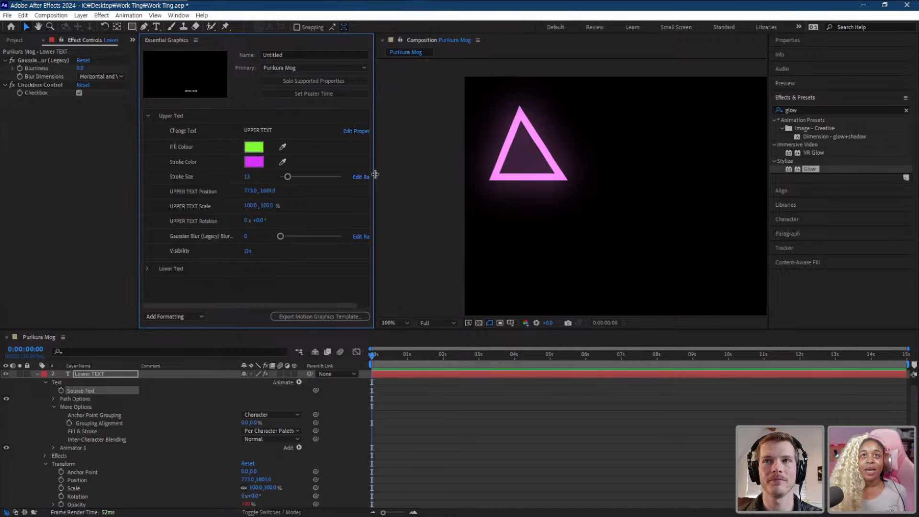
pyautogui.moveTo(375, 175); pyautogui.dragTo(428, 175)
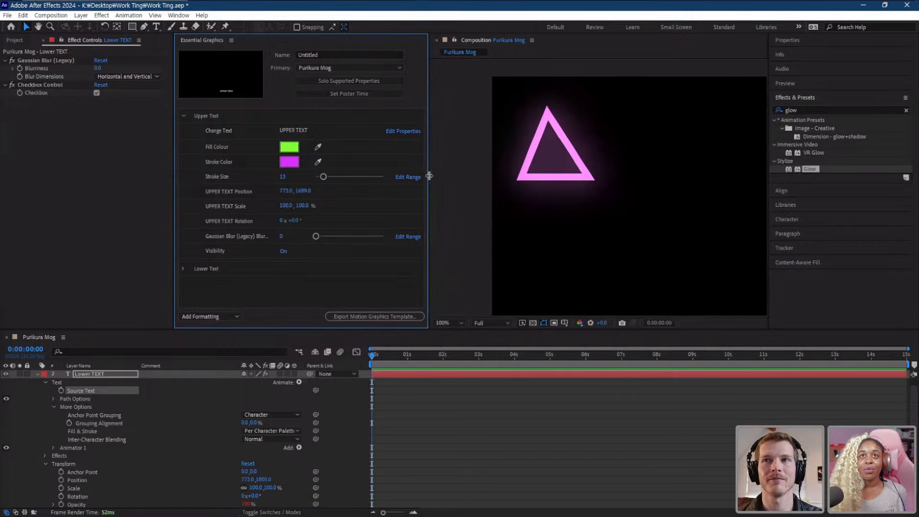
pyautogui.click(398, 131)
pyautogui.click(434, 246)
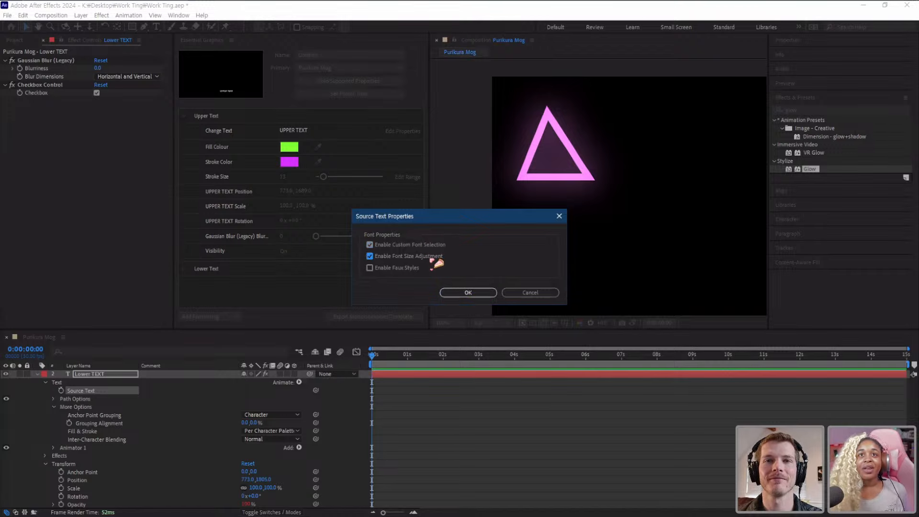
pyautogui.click(399, 268)
pyautogui.click(472, 294)
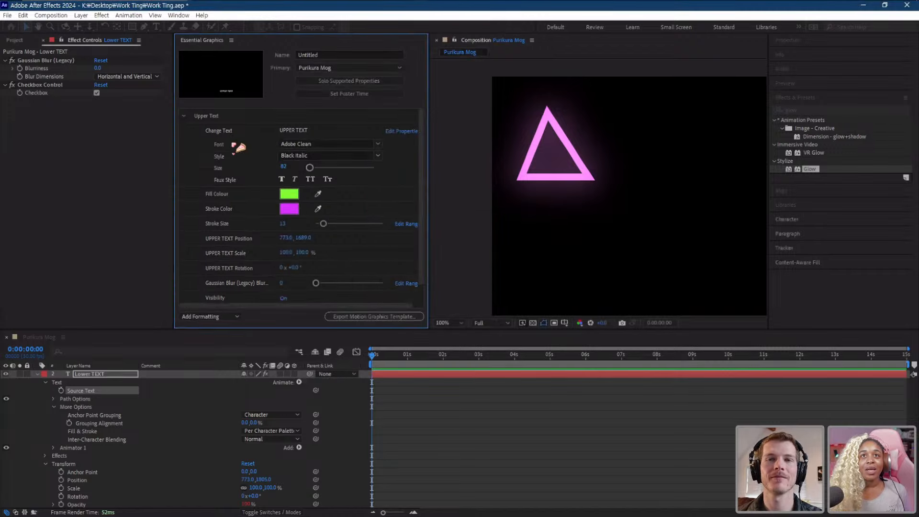
# - Enable custom font selection, font size adjustment and faux styles for the Lower TEXT property in the Lower Text group
pyautogui.click(184, 116)
pyautogui.click(184, 131)
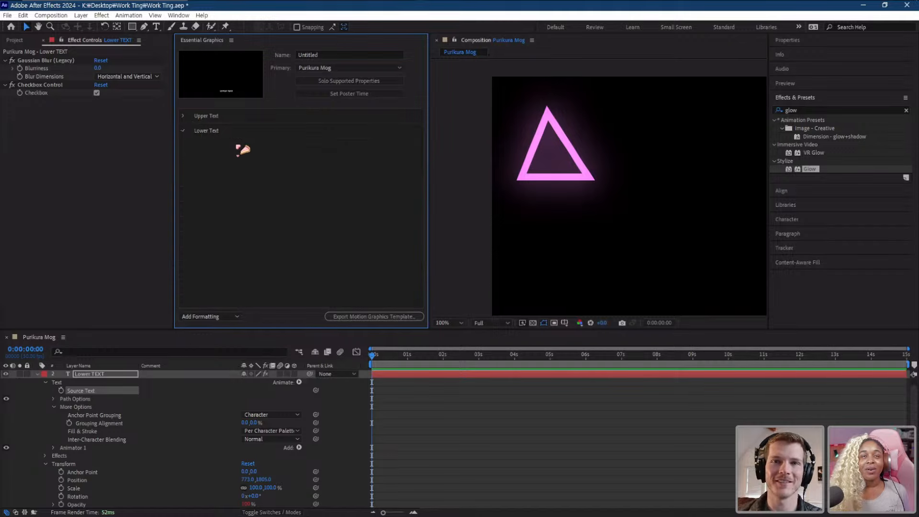
pyautogui.click(398, 147)
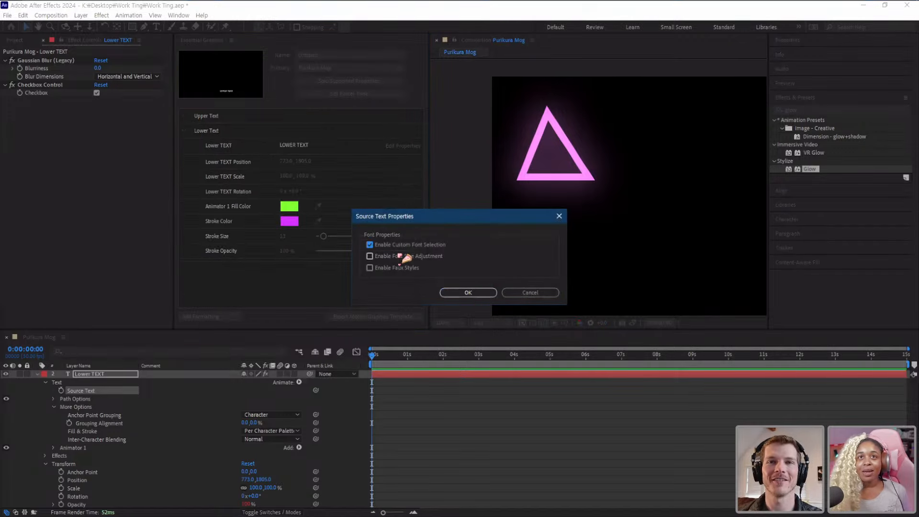
pyautogui.click(404, 256)
pyautogui.click(397, 268)
pyautogui.click(467, 293)
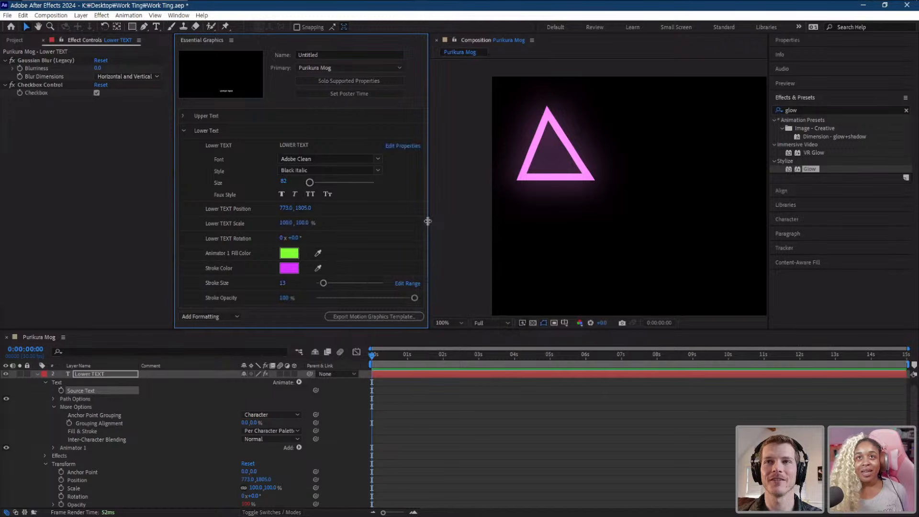
pyautogui.moveTo(428, 222); pyautogui.dragTo(406, 221)
pyautogui.click(183, 130)
# - Collapse the Lower TEXT layer and rename Shape Layer 1, the glowing triangle, as Star
pyautogui.scroll(-4, 538, 218)
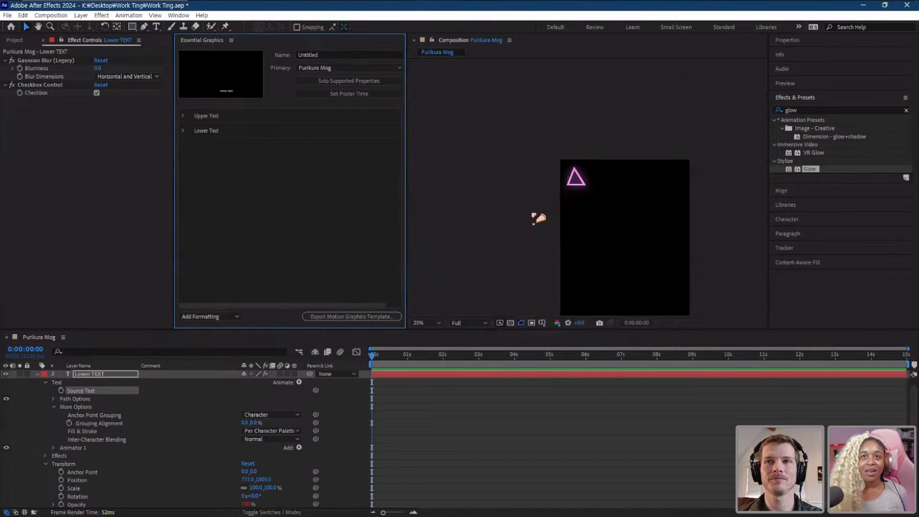
pyautogui.moveTo(556, 220); pyautogui.dragTo(542, 207)
pyautogui.scroll(2, 523, 206)
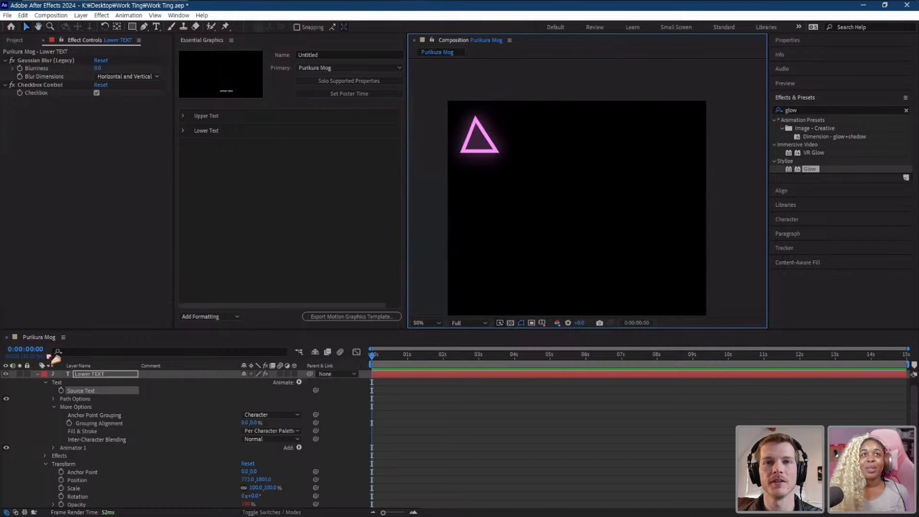
pyautogui.click(40, 378)
pyautogui.click(38, 374)
pyautogui.click(98, 375)
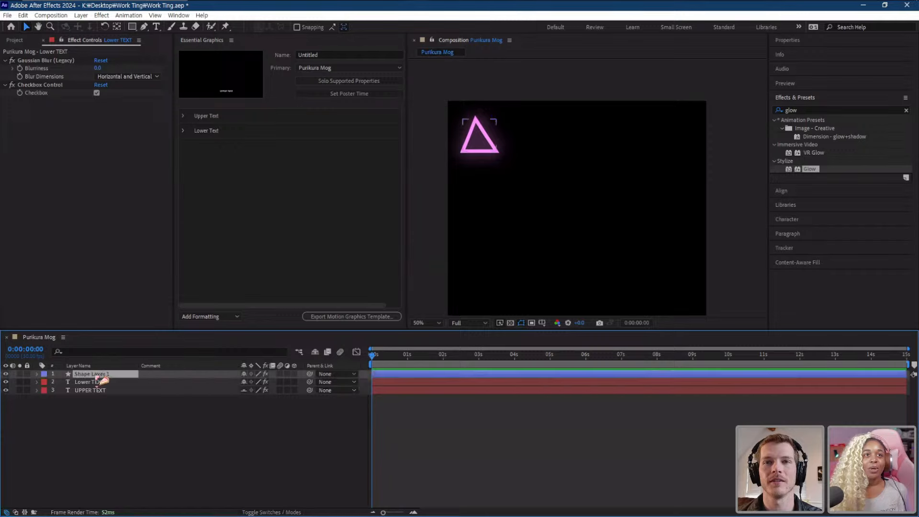
pyautogui.rightClick(99, 377)
pyautogui.click(115, 343)
pyautogui.write('Star')
pyautogui.press('Return')
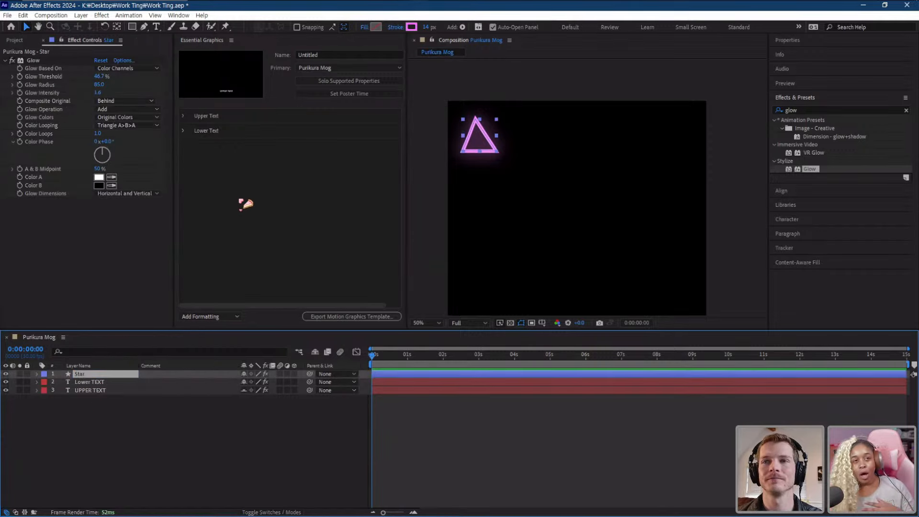
# - Draw a circle about 202 px in diameter below the triangle with the Ellipse tool, on a new shape layer
pyautogui.click(241, 203)
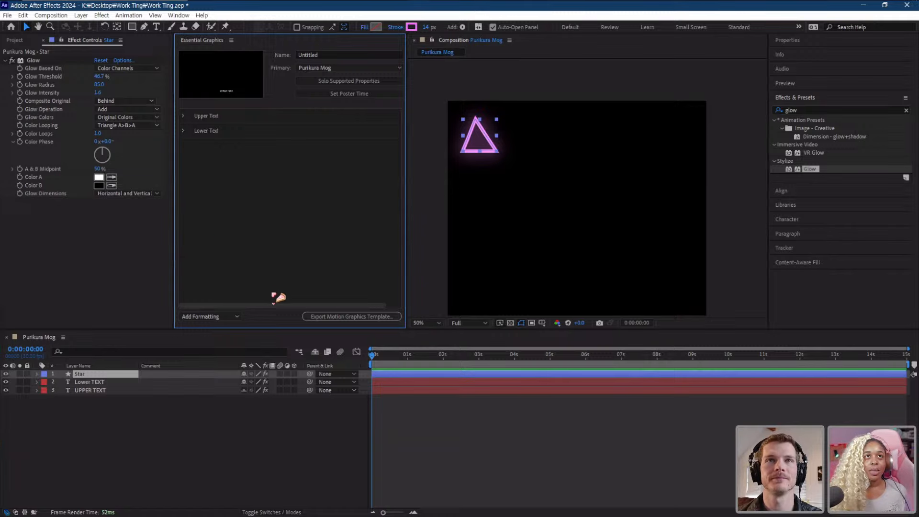
pyautogui.click(254, 471)
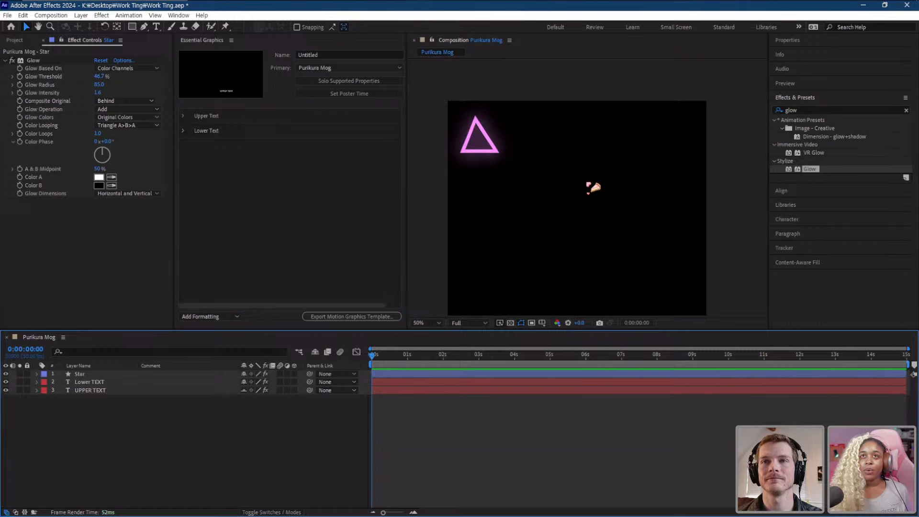
pyautogui.scroll(-2, 587, 182)
pyautogui.moveTo(573, 197); pyautogui.dragTo(575, 185)
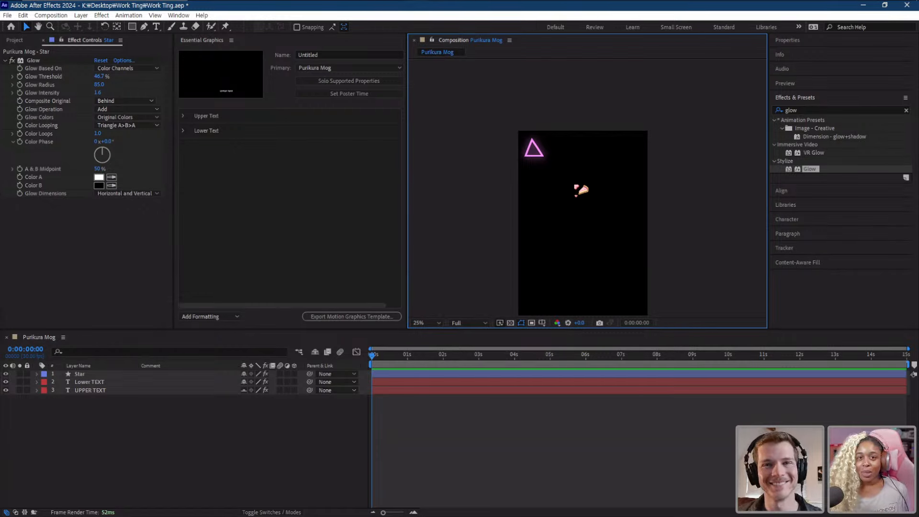
pyautogui.scroll(2, 581, 190)
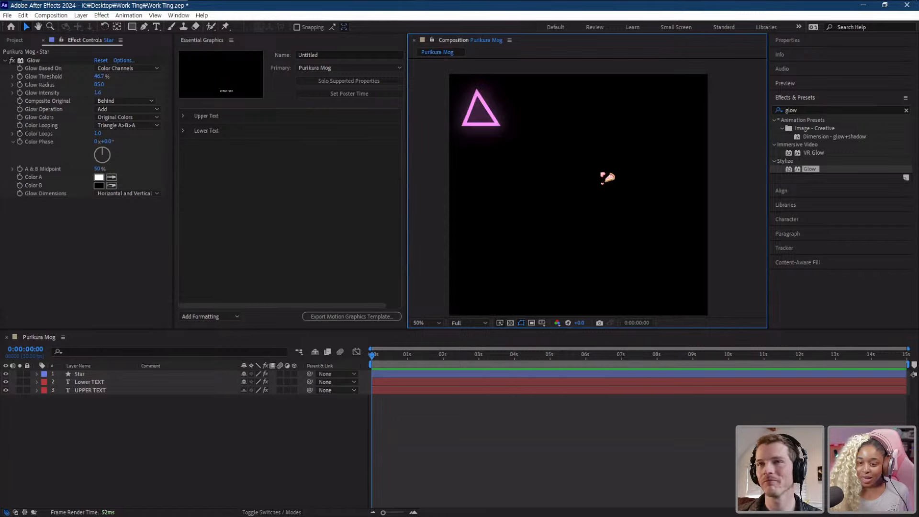
pyautogui.moveTo(534, 162); pyautogui.dragTo(578, 172)
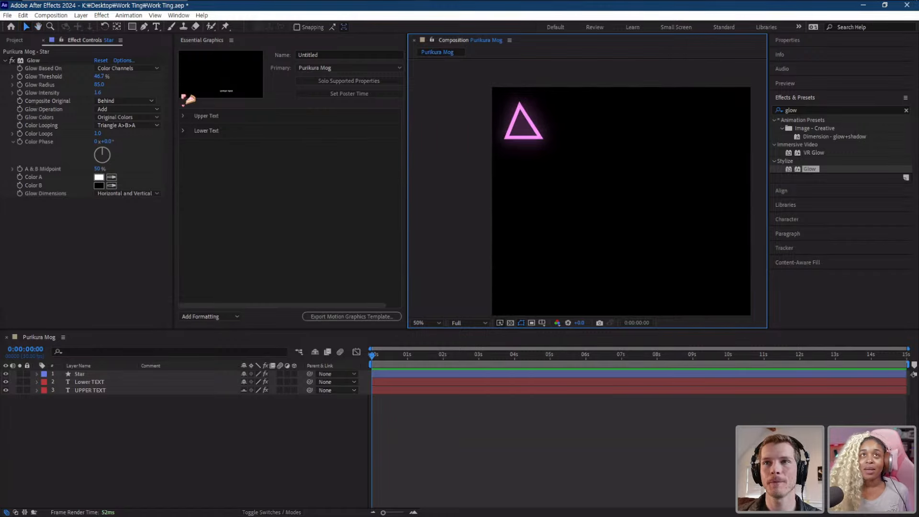
pyautogui.moveTo(131, 27); pyautogui.dragTo(183, 52)
pyautogui.click(254, 446)
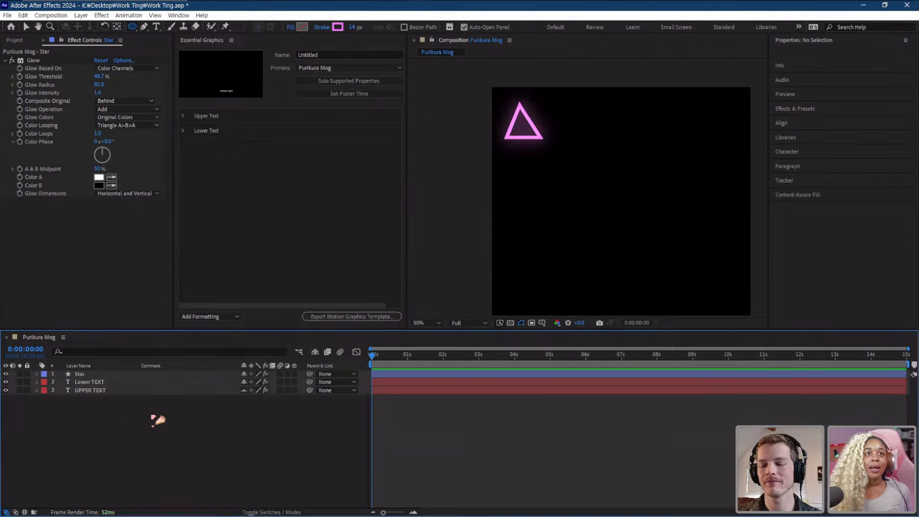
pyautogui.moveTo(521, 171); pyautogui.dragTo(569, 218)
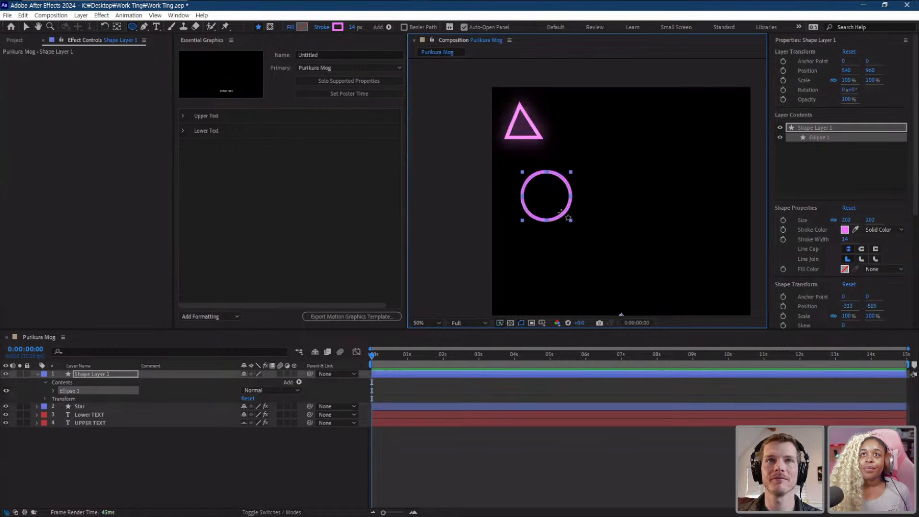
# - Change the new circle's stroke colour to green
pyautogui.click(845, 230)
pyautogui.click(450, 324)
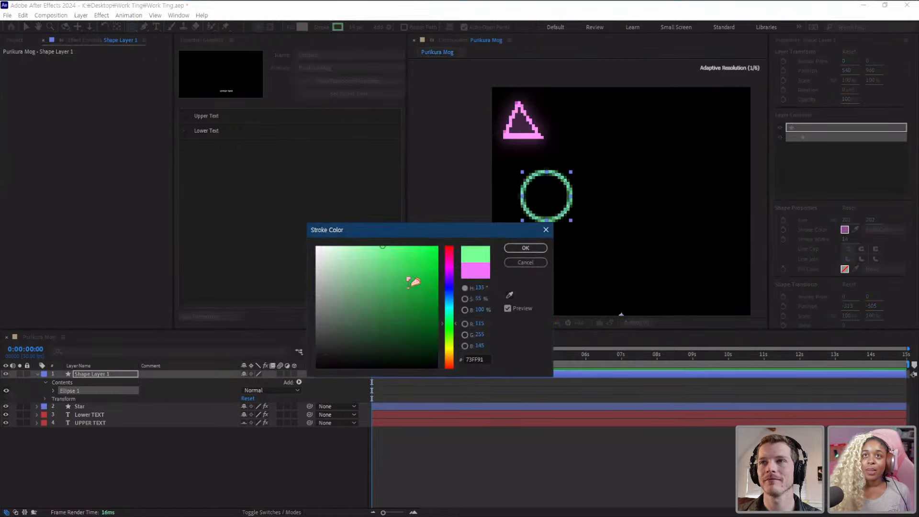
pyautogui.click(406, 266)
pyautogui.click(538, 245)
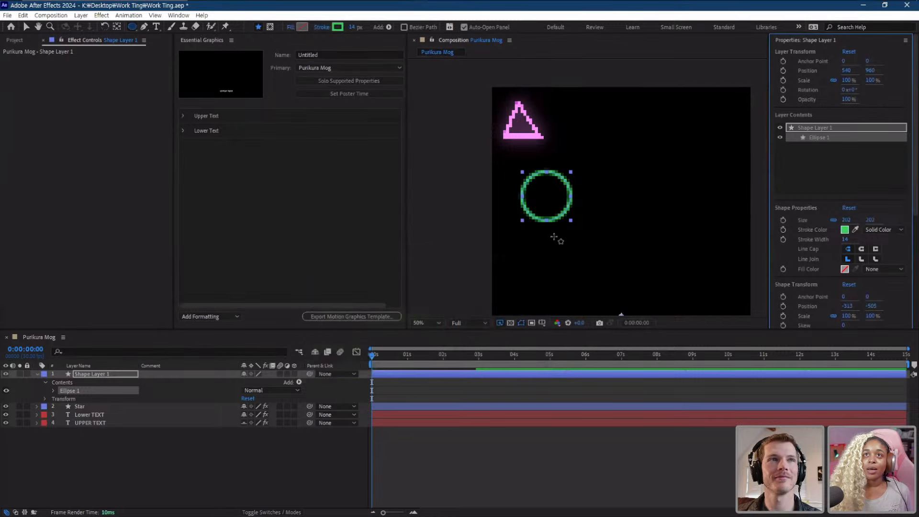
# - Try the Third preview resolution for the composition and return it to Full
pyautogui.scroll(1, 556, 249)
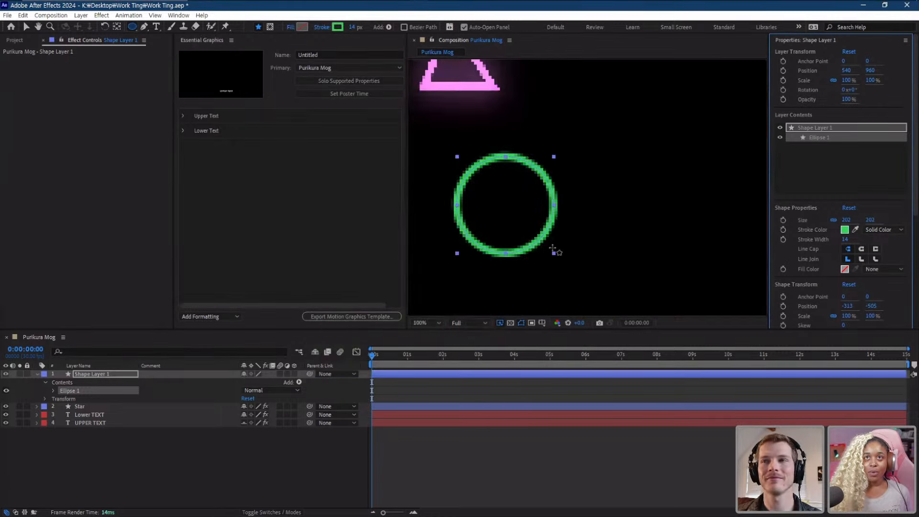
pyautogui.scroll(-1, 555, 249)
pyautogui.click(469, 323)
pyautogui.click(465, 367)
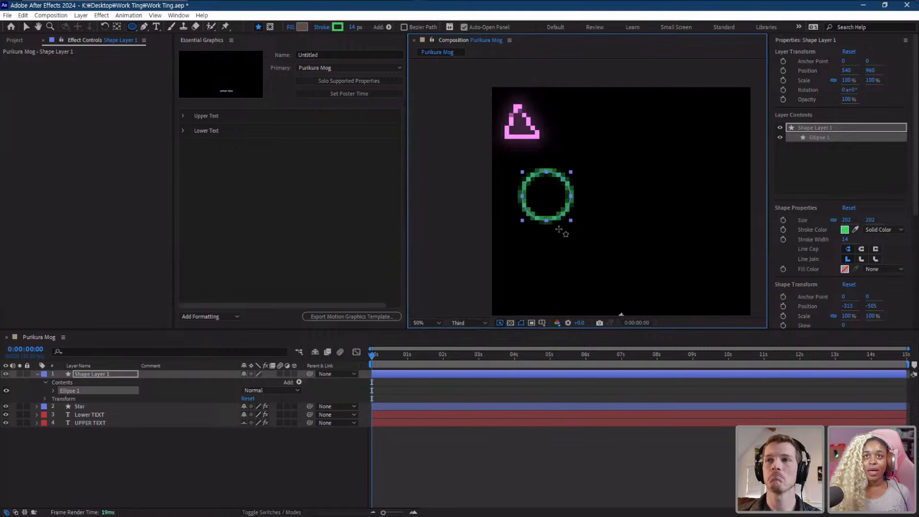
pyautogui.click(476, 326)
pyautogui.click(463, 345)
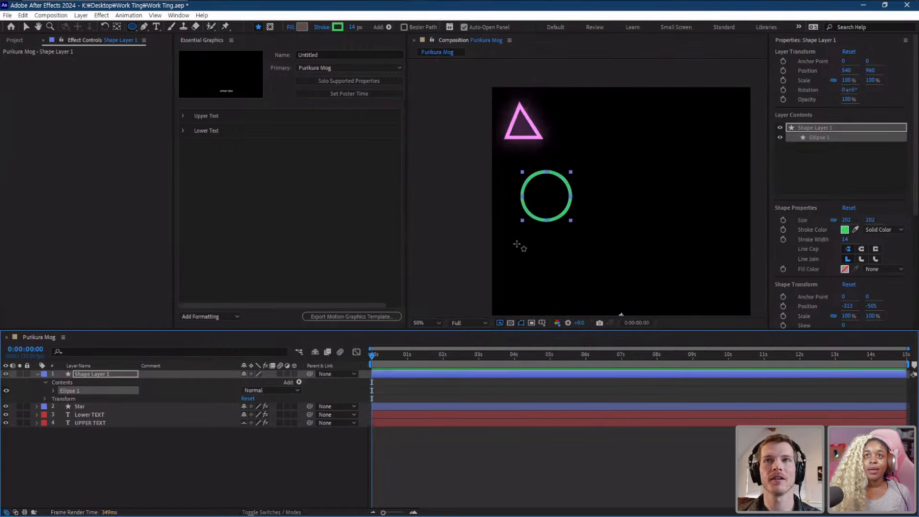
# - Draw a smaller circle about 100 px in diameter on the same shape layer and centre it inside the larger green circle
pyautogui.scroll(1, 584, 199)
pyautogui.moveTo(549, 192); pyautogui.dragTo(607, 190)
pyautogui.click(26, 26)
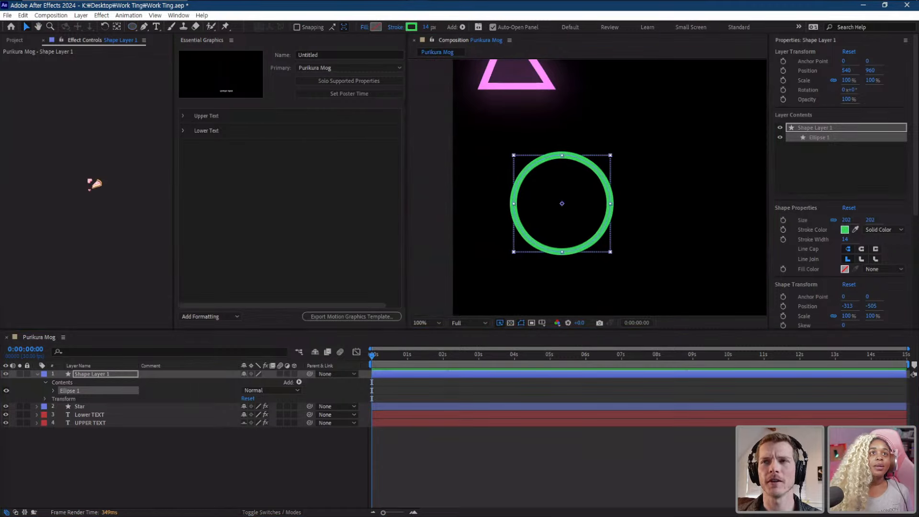
pyautogui.click(132, 26)
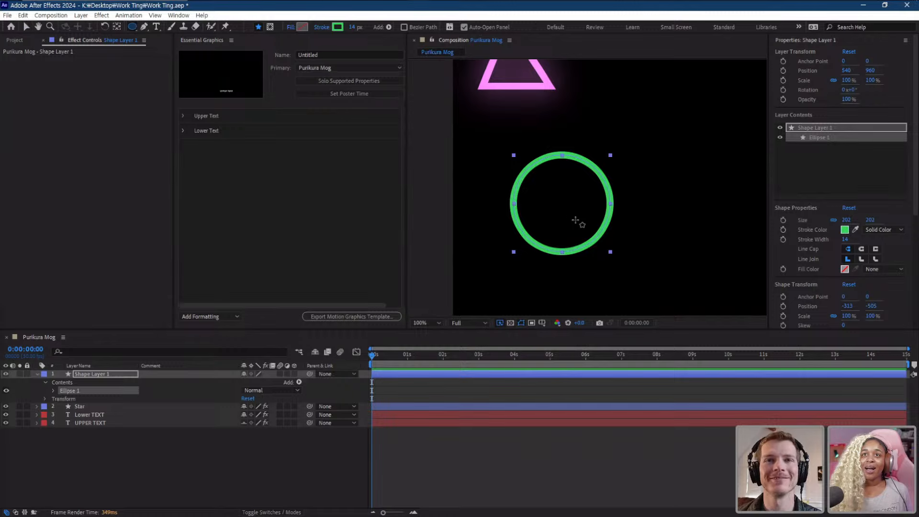
pyautogui.moveTo(559, 204); pyautogui.dragTo(607, 252)
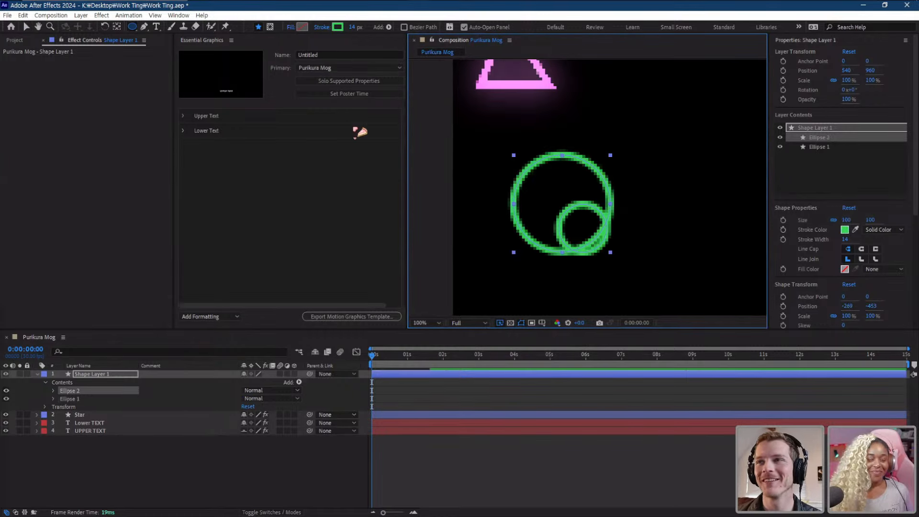
pyautogui.click(26, 26)
pyautogui.click(580, 223)
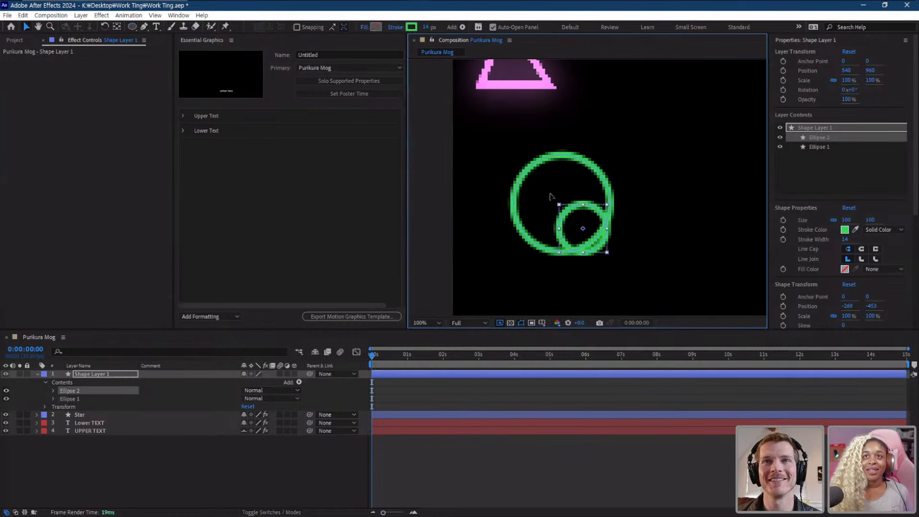
pyautogui.moveTo(570, 214); pyautogui.dragTo(549, 191)
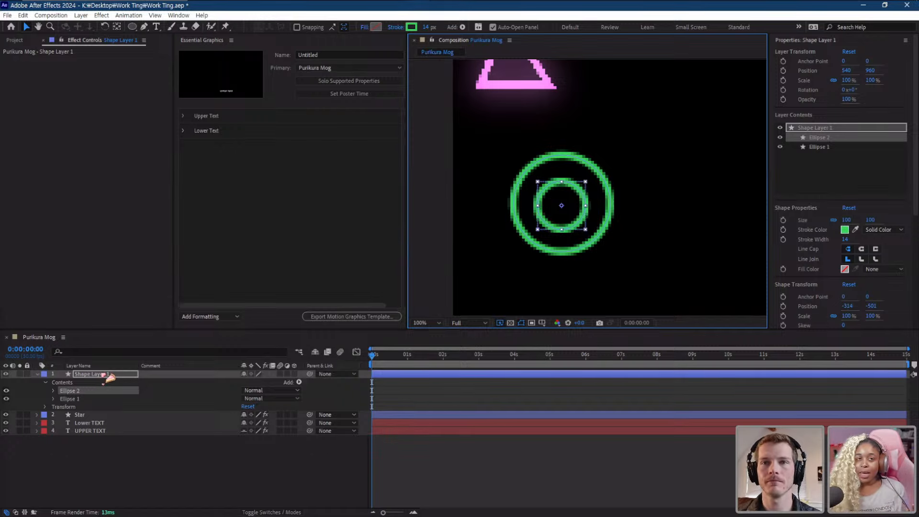
pyautogui.click(73, 391)
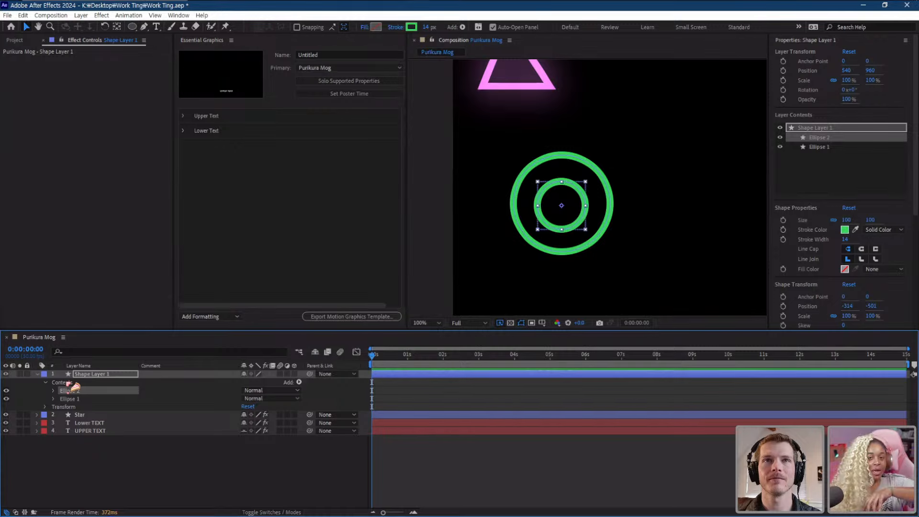
pyautogui.click(115, 464)
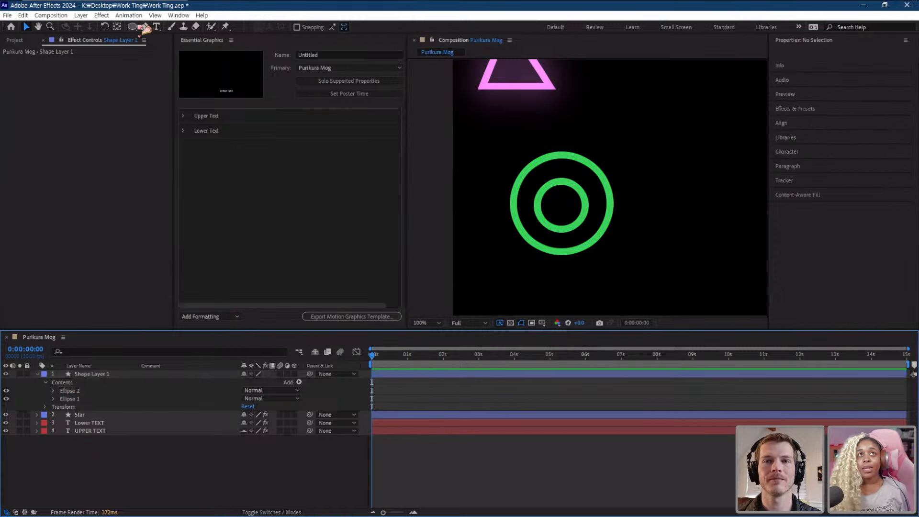
pyautogui.click(135, 26)
pyautogui.click(653, 208)
pyautogui.hotkey('ctrl', 'z')
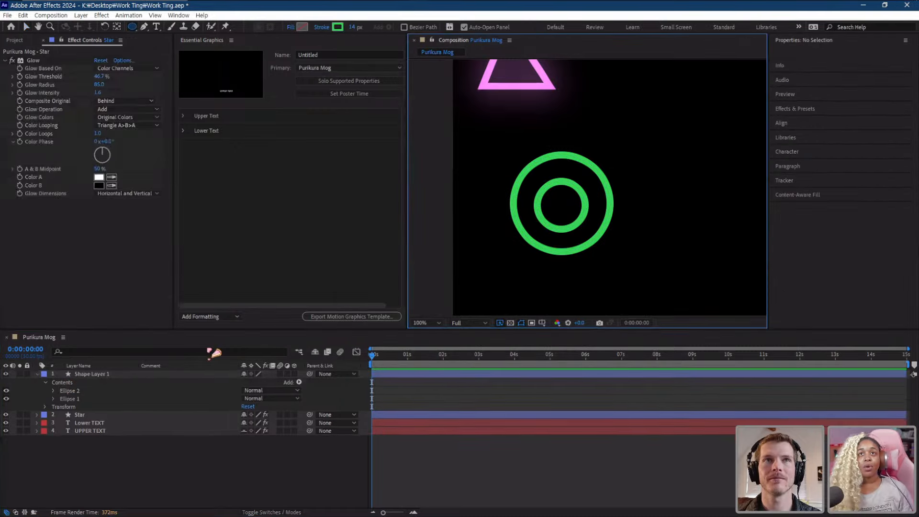
# - Try drawing an extra ellipse, first as a separate shape and then on the green circles' layer, and undo each attempt
pyautogui.scroll(-1, 667, 189)
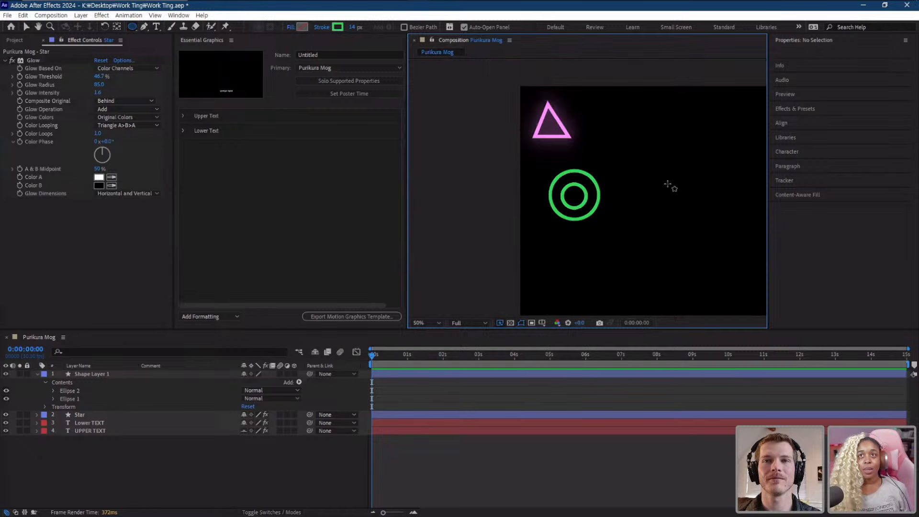
pyautogui.moveTo(663, 180); pyautogui.dragTo(710, 243)
pyautogui.hotkey('ctrl', 'z')
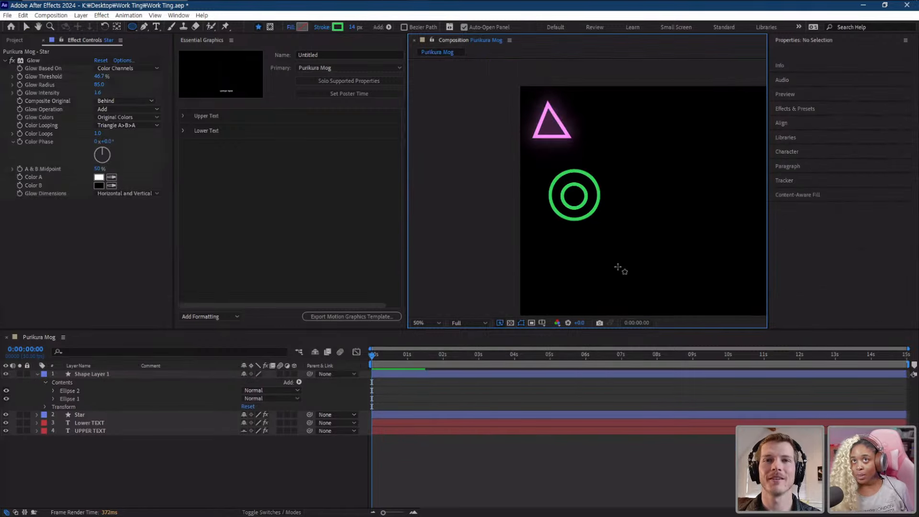
pyautogui.click(96, 374)
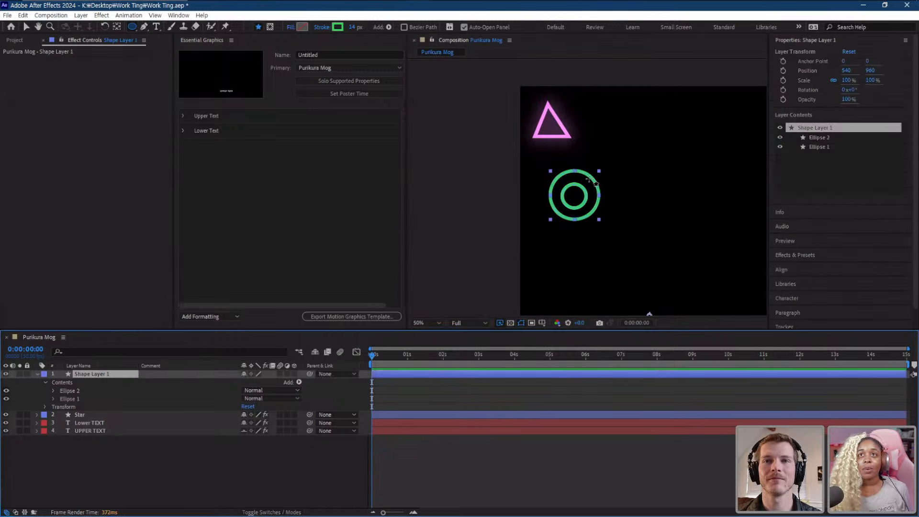
pyautogui.moveTo(589, 179); pyautogui.dragTo(600, 192)
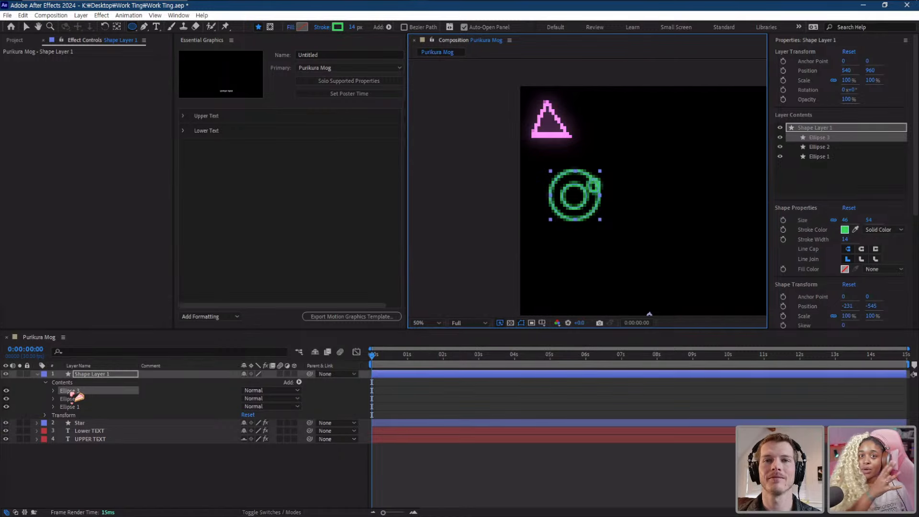
pyautogui.hotkey('ctrl', 'z')
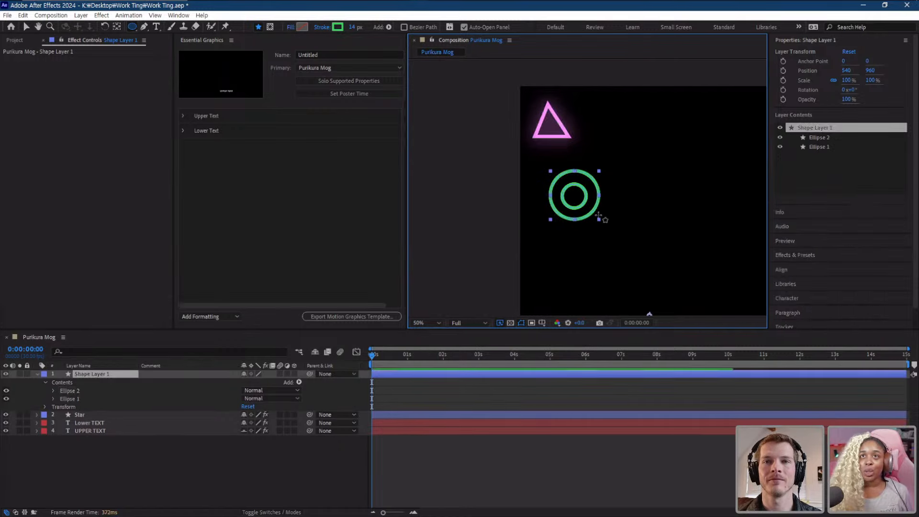
# - Rename the green circles' shape layer as Donut
pyautogui.click(103, 475)
pyautogui.rightClick(96, 378)
pyautogui.click(115, 346)
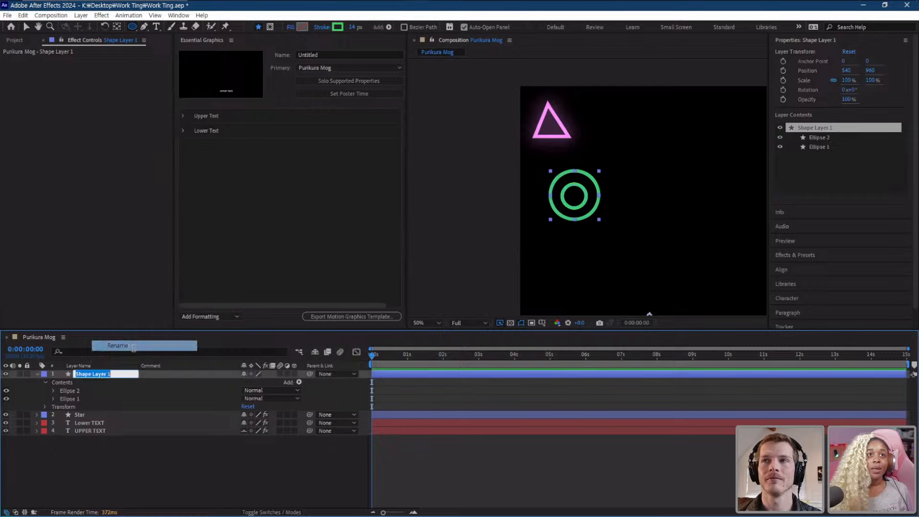
pyautogui.write('Donut')
pyautogui.press('Return')
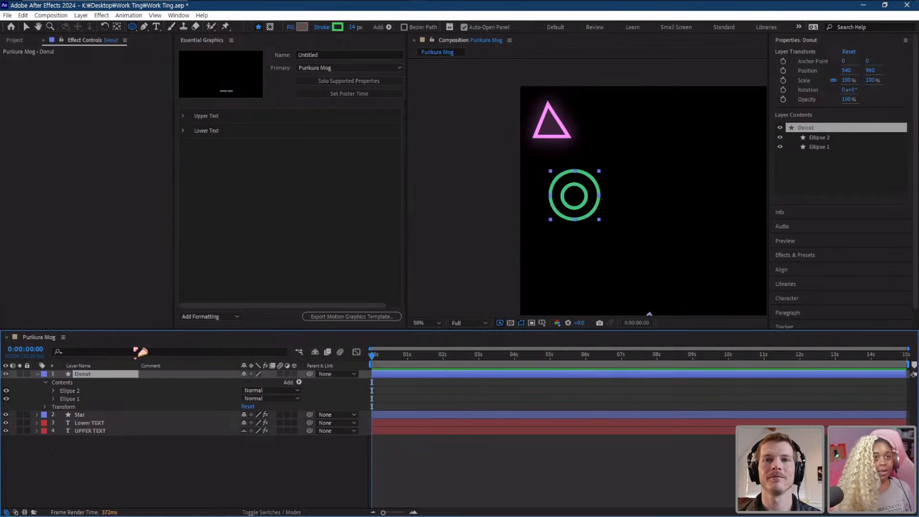
# - Copy the Glow effect from the Star layer and paste it onto the Donut layer
pyautogui.click(83, 415)
pyautogui.click(35, 61)
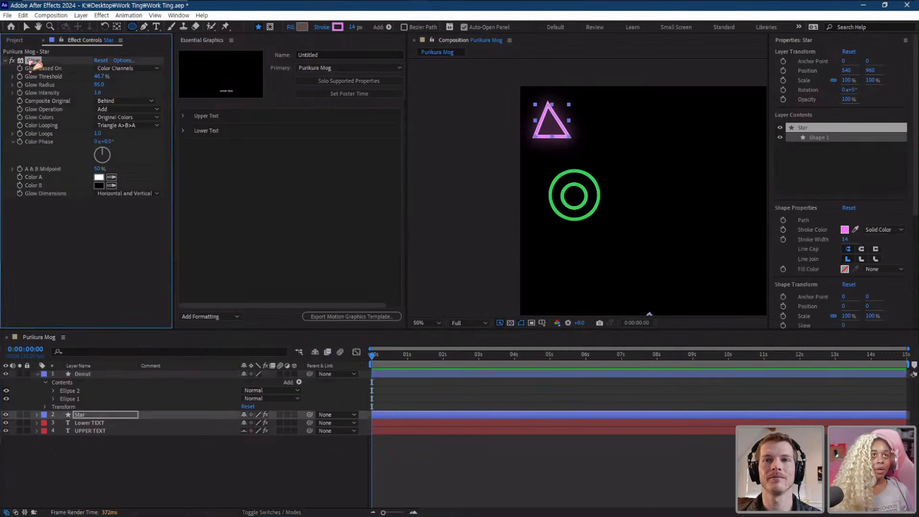
pyautogui.hotkey('ctrl', 'c')
pyautogui.click(81, 374)
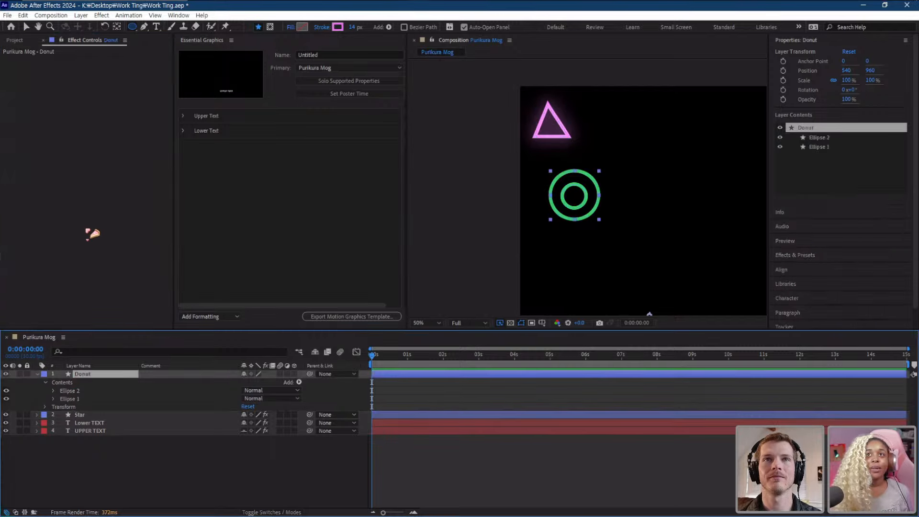
pyautogui.hotkey('ctrl', 'v')
pyautogui.click(101, 271)
pyautogui.press('h')
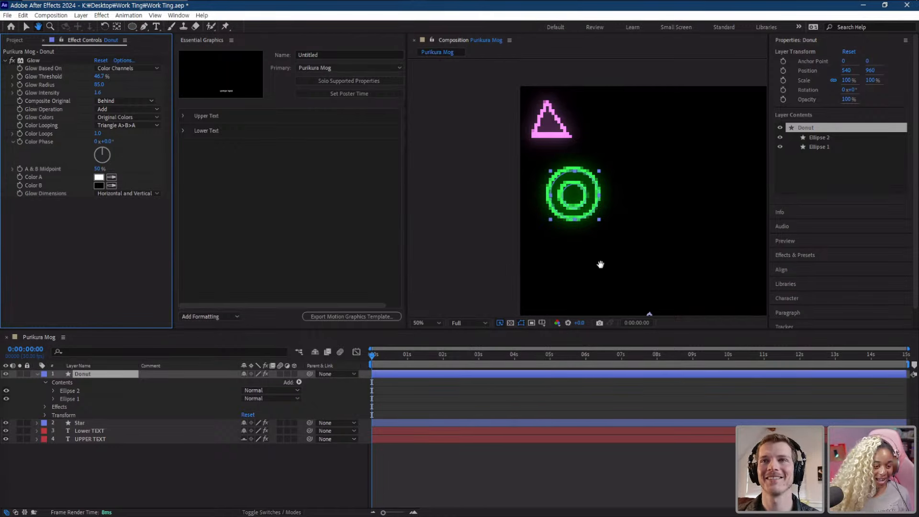
pyautogui.scroll(-2, 597, 264)
pyautogui.press('q')
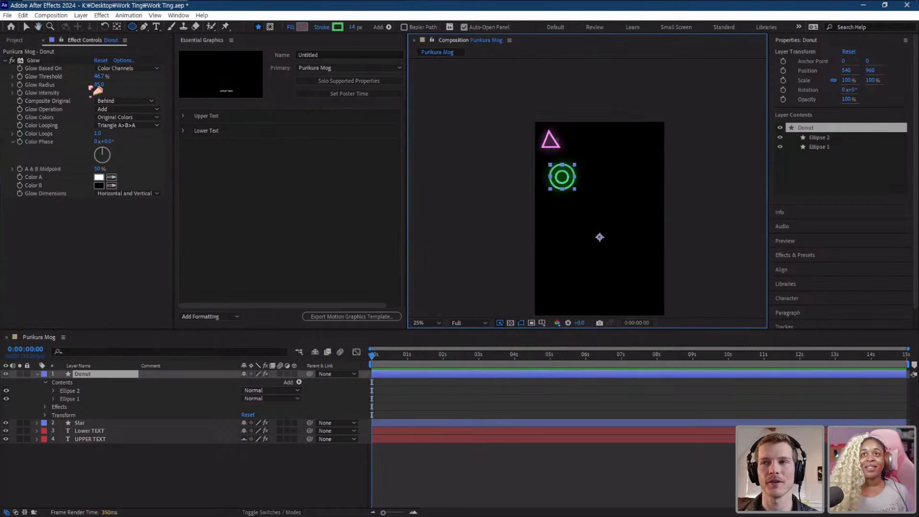
# - Adjust the Donut layer's anchor point with the Pan Behind tool and place the donut beside the pink triangle, near the frame's upper edge
pyautogui.click(26, 27)
pyautogui.click(498, 212)
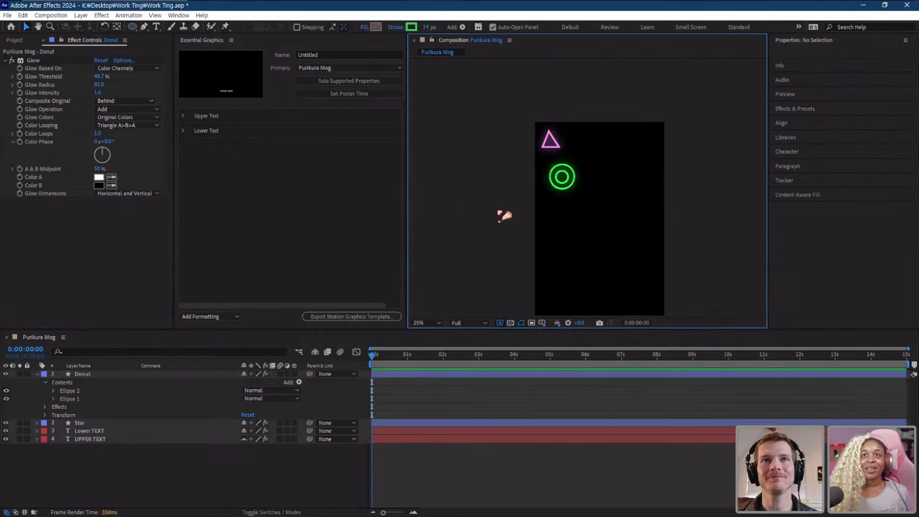
pyautogui.moveTo(500, 212); pyautogui.dragTo(478, 223)
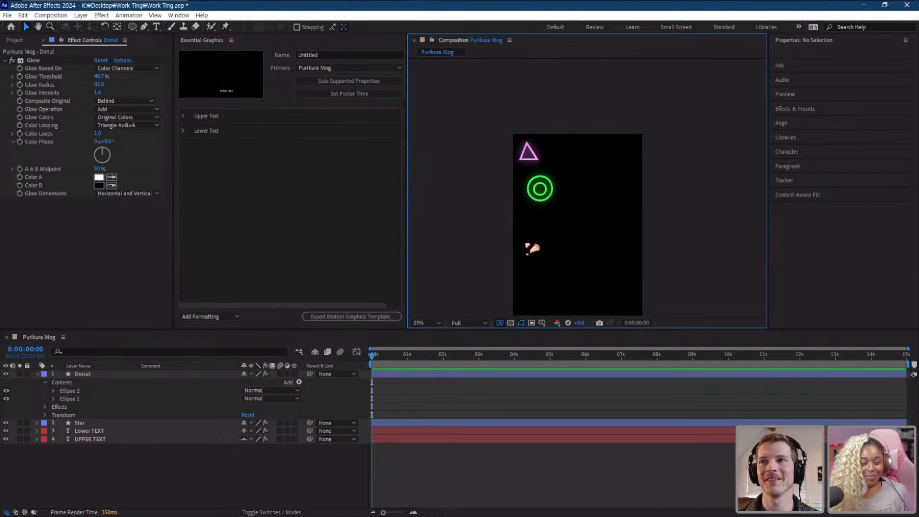
pyautogui.moveTo(547, 202); pyautogui.dragTo(540, 192)
pyautogui.hotkey('ctrl', 'z')
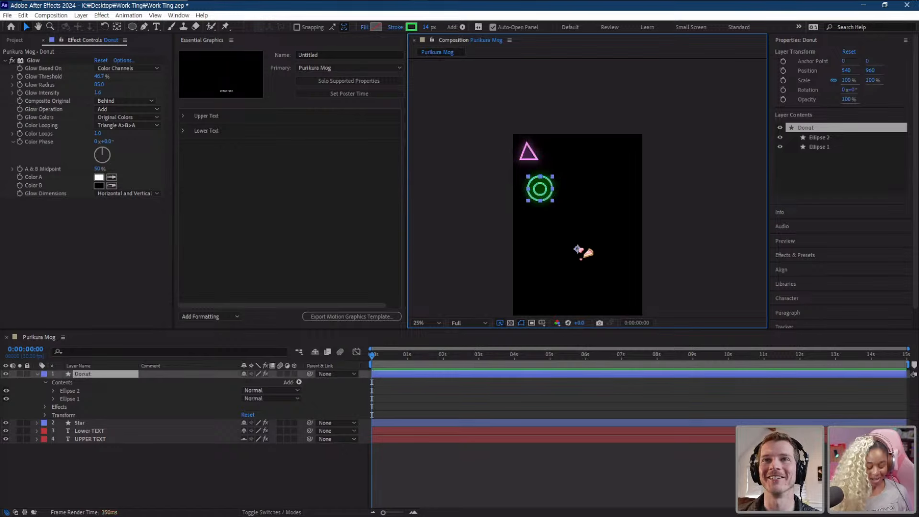
pyautogui.press('y')
pyautogui.moveTo(577, 249)
pyautogui.mouseDown()
pyautogui.moveTo(544, 194)
pyautogui.moveTo(516, 203)
pyautogui.moveTo(542, 137)
pyautogui.moveTo(537, 120)
pyautogui.mouseUp()
pyautogui.scroll(2, 535, 197)
pyautogui.press('v')
pyautogui.click(734, 168)
pyautogui.scroll(-2, 734, 169)
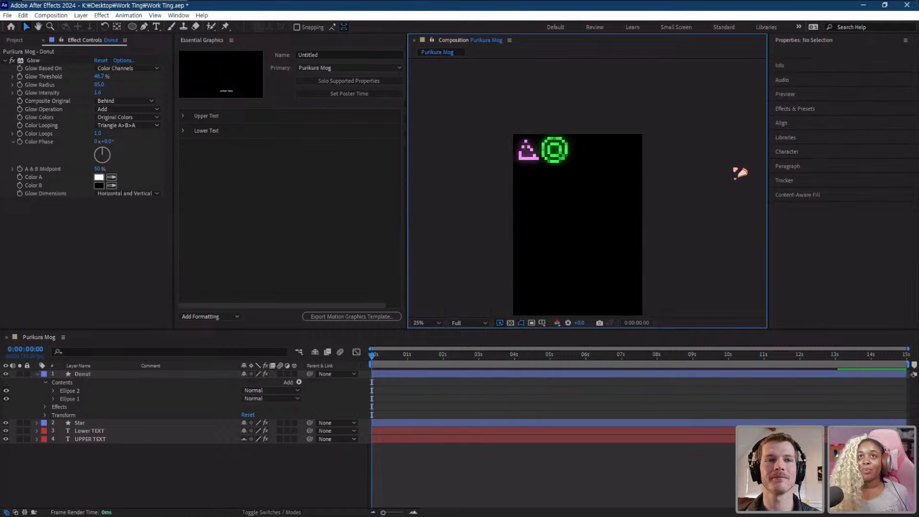
pyautogui.scroll(2, 663, 232)
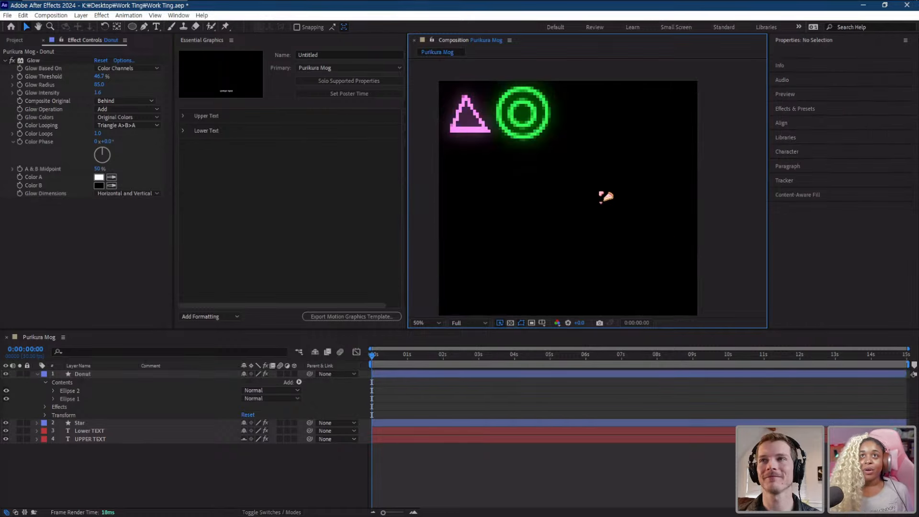
# - Save the project and collapse the Donut layer's properties in the timeline
pyautogui.hotkey('ctrl', 's')
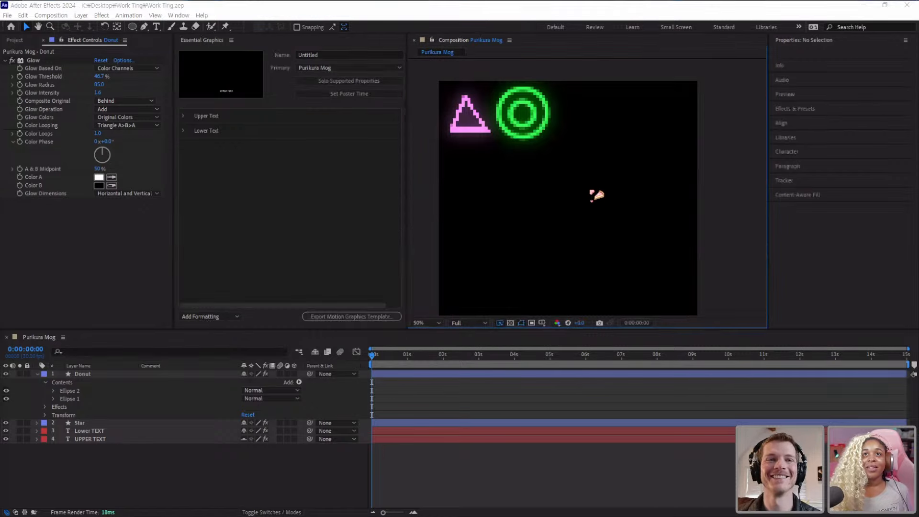
pyautogui.hotkey('alt', 'Tab')
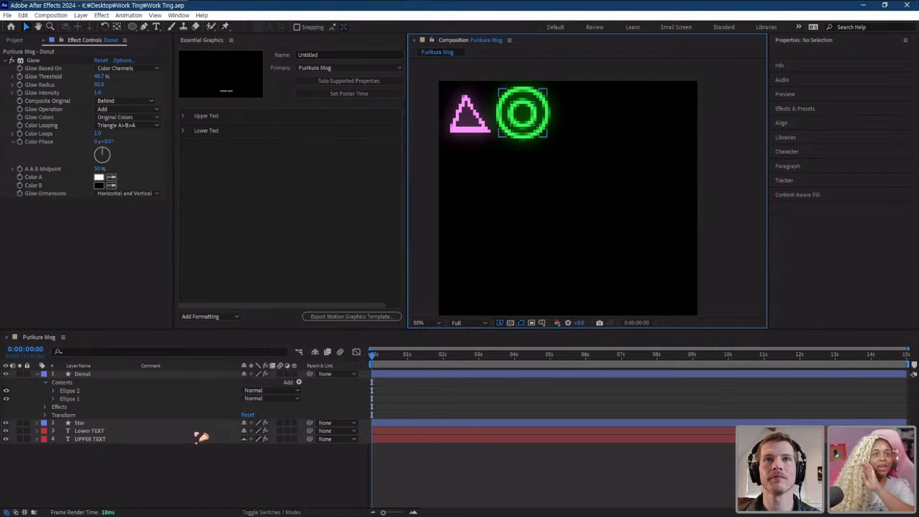
pyautogui.press('space')
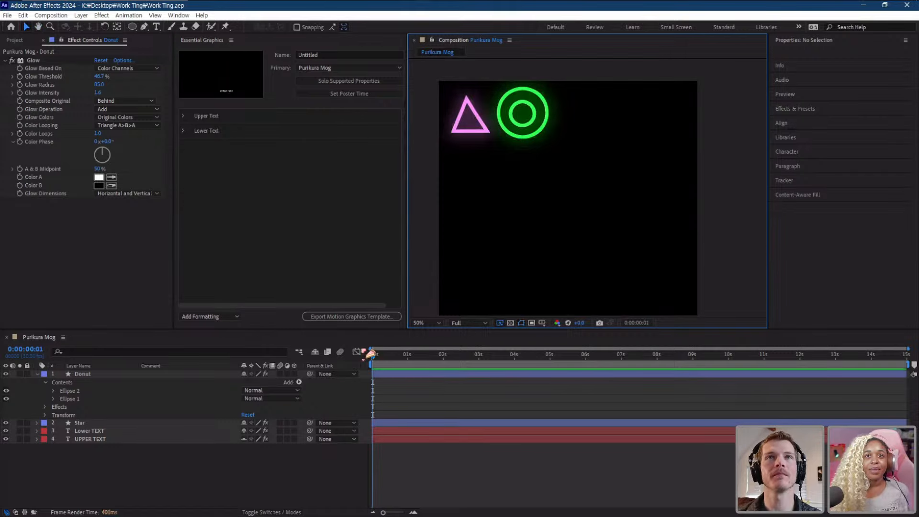
pyautogui.click(37, 374)
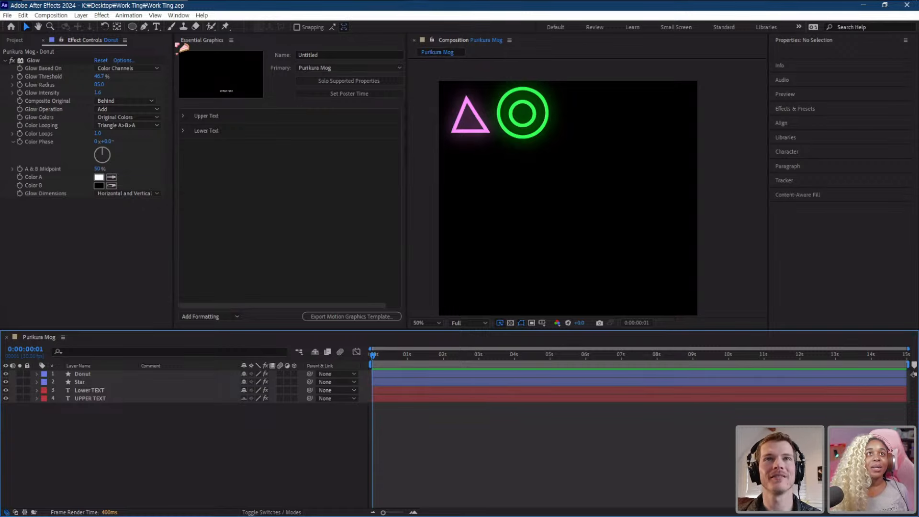
# - Set up the Pen tool with a yellow stroke colour, F4D81A
pyautogui.click(144, 26)
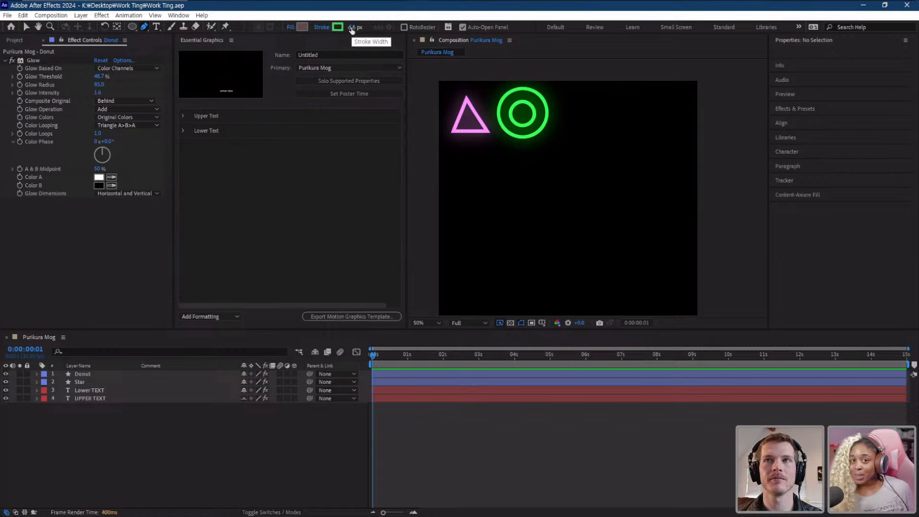
pyautogui.click(338, 27)
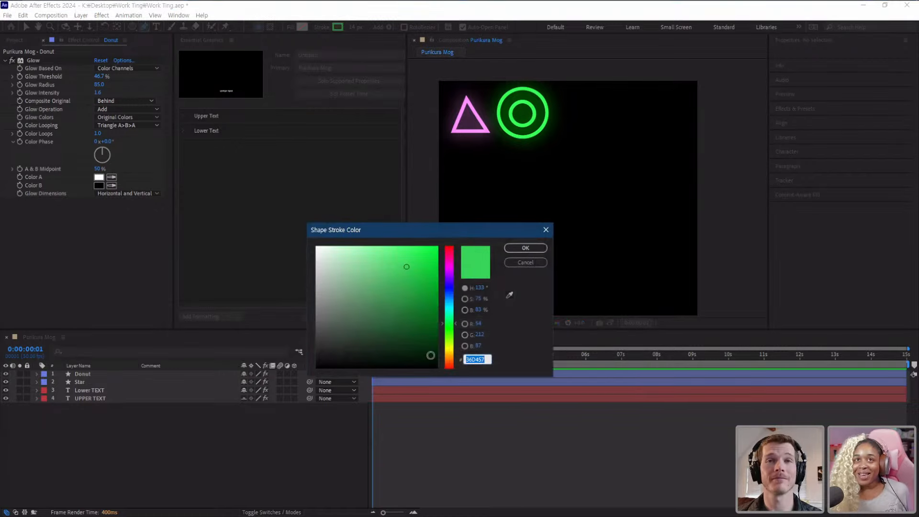
pyautogui.moveTo(450, 358); pyautogui.dragTo(450, 350)
pyautogui.click(425, 252)
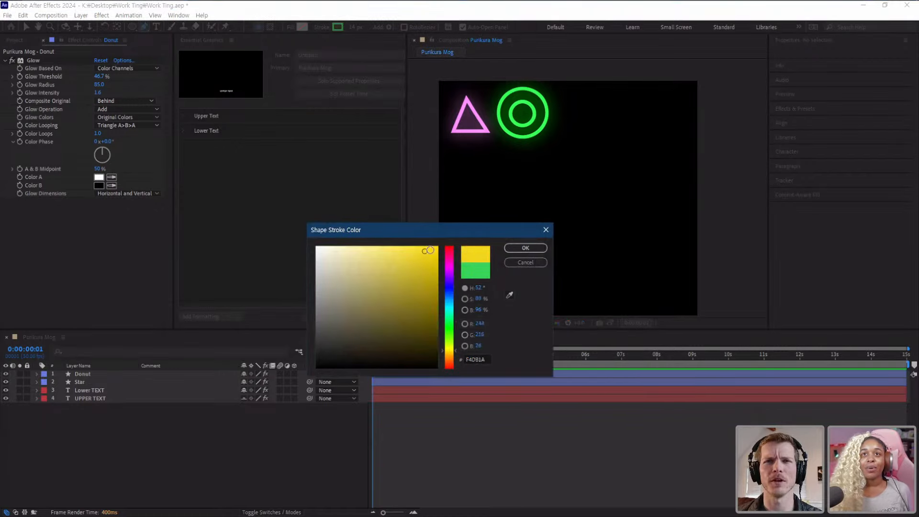
pyautogui.click(524, 248)
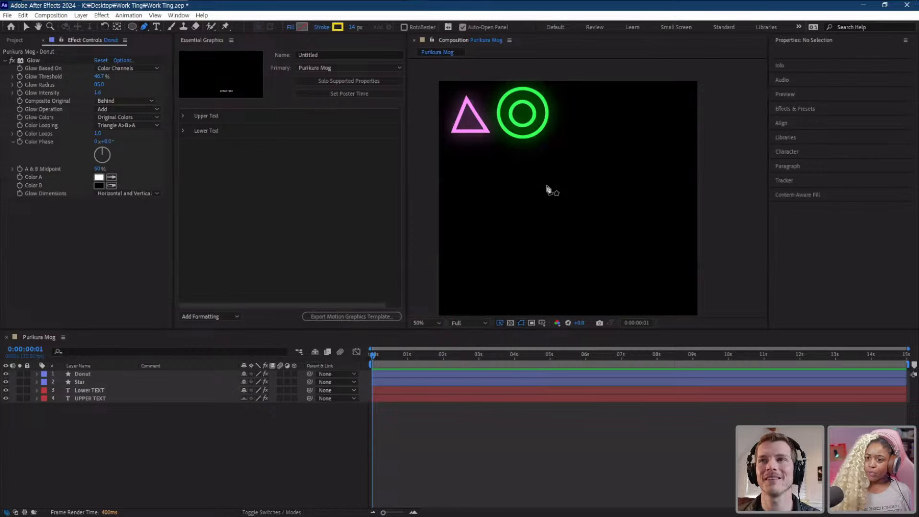
# - Draw the left arm and lower part of a five-pointed yellow star outline with the Pen tool, to the right of the green donut
pyautogui.moveTo(517, 160); pyautogui.dragTo(503, 192)
pyautogui.scroll(3, 521, 194)
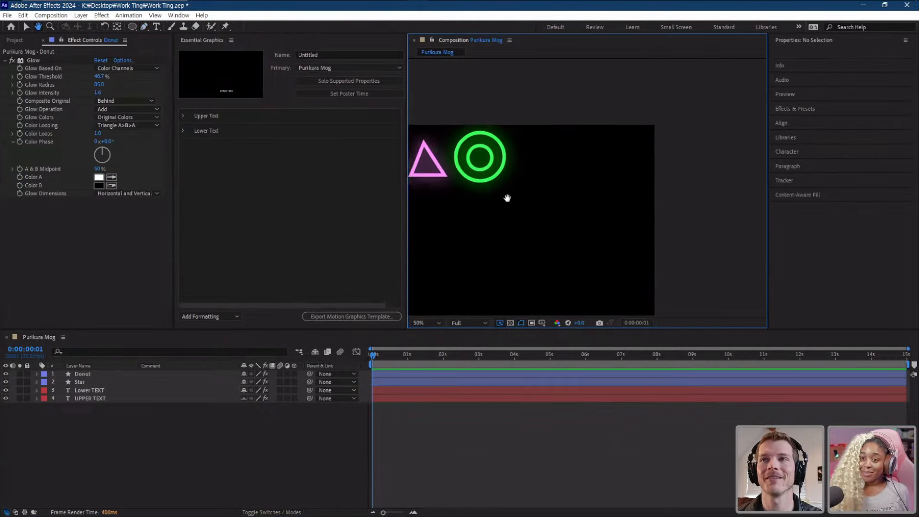
pyautogui.click(603, 132)
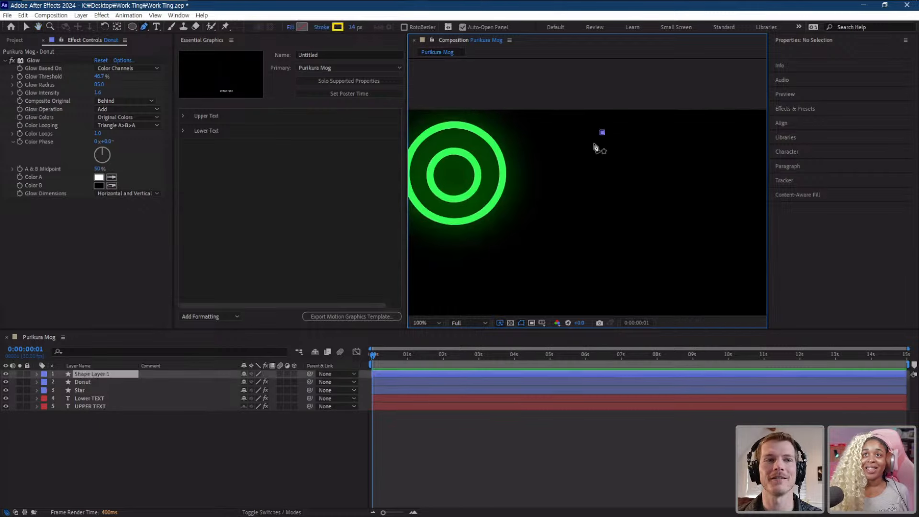
pyautogui.click(582, 152)
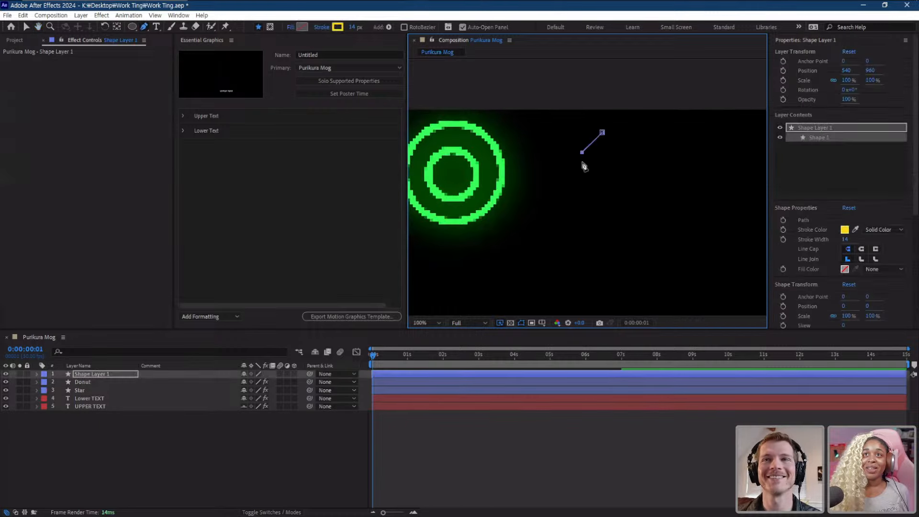
pyautogui.click(550, 152)
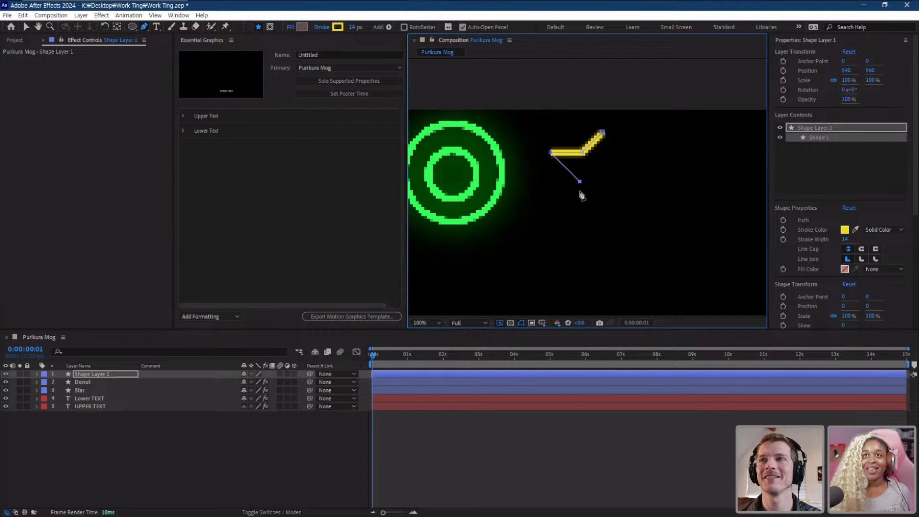
pyautogui.click(579, 215)
pyautogui.click(616, 179)
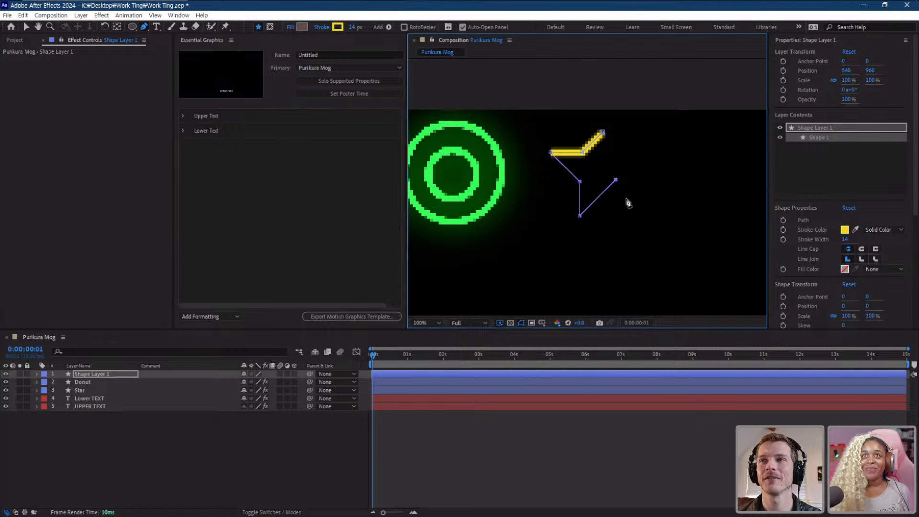
pyautogui.hotkey('ctrl', 'z')
pyautogui.hotkey('ctrl', 'z')
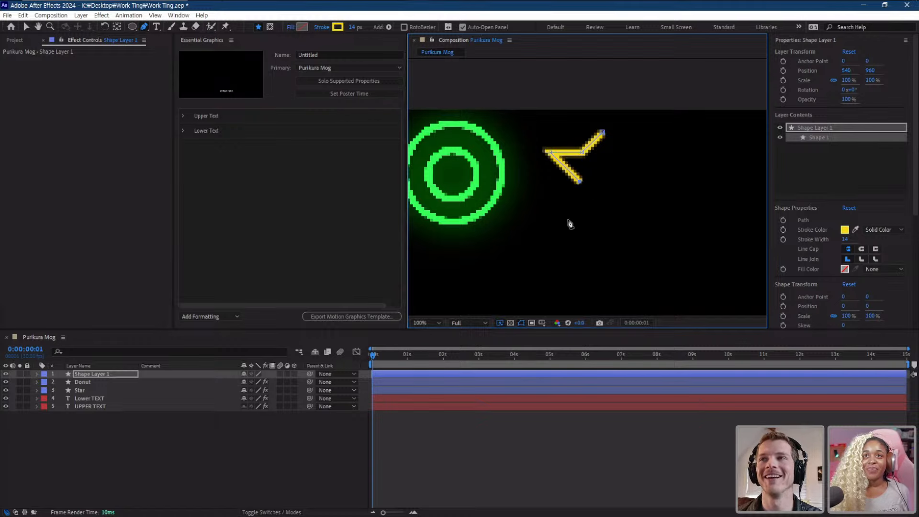
pyautogui.click(568, 220)
pyautogui.click(608, 196)
pyautogui.click(635, 221)
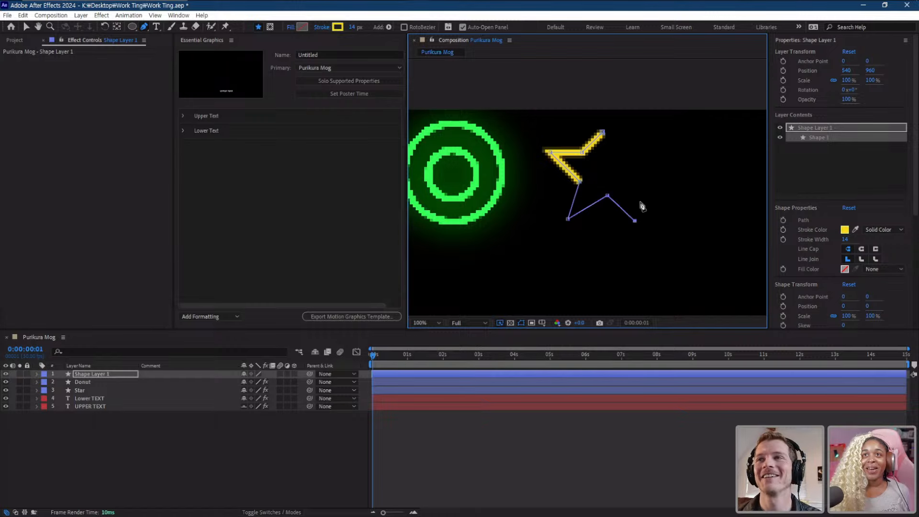
# - Complete the star's lower-right, right and upper points, close the outline, and nudge its upper-left inner vertex slightly inward
pyautogui.hotkey('ctrl', 'z')
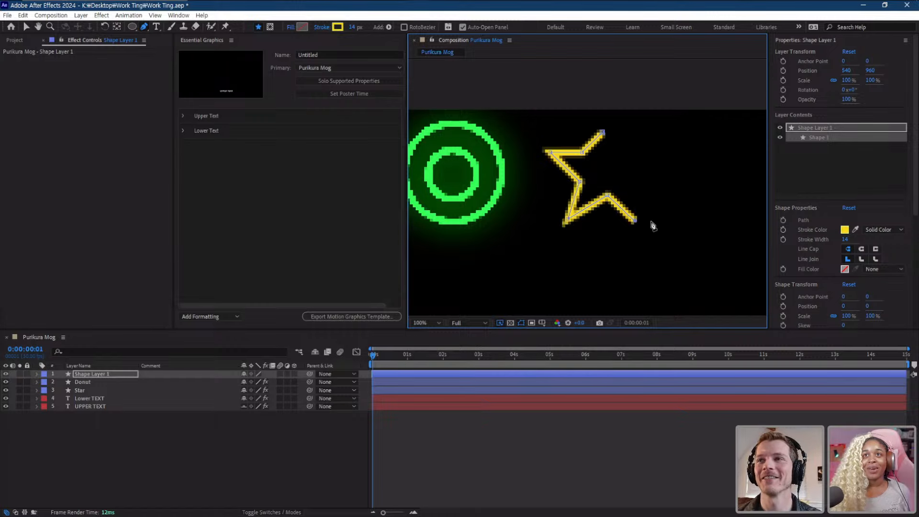
pyautogui.click(632, 184)
pyautogui.click(670, 146)
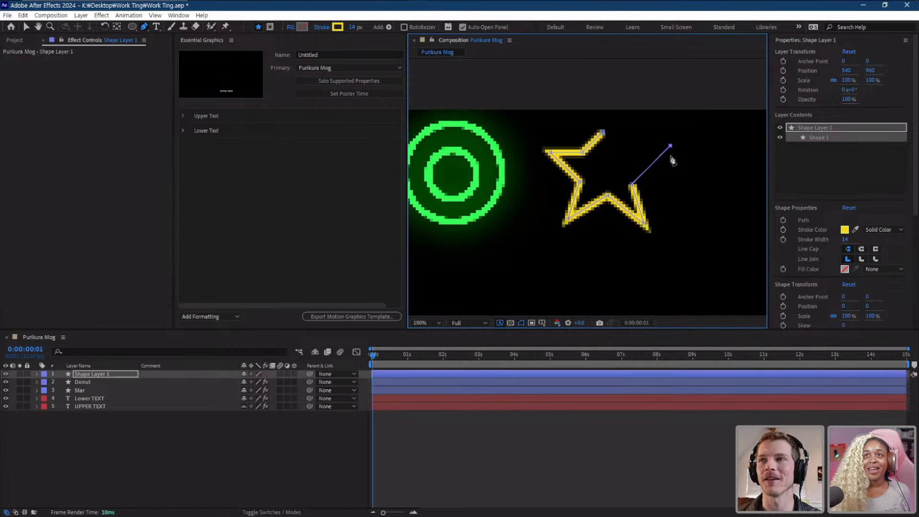
pyautogui.hotkey('ctrl', 'z')
pyautogui.click(665, 159)
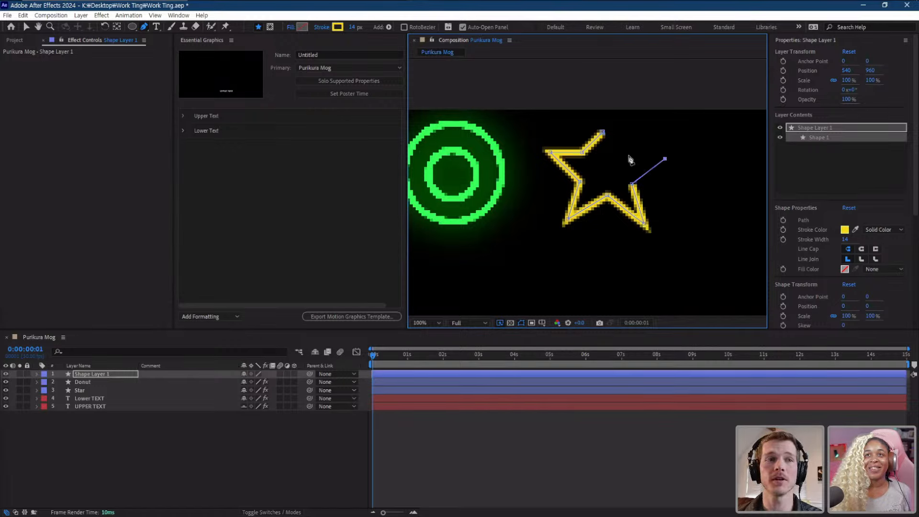
pyautogui.click(629, 157)
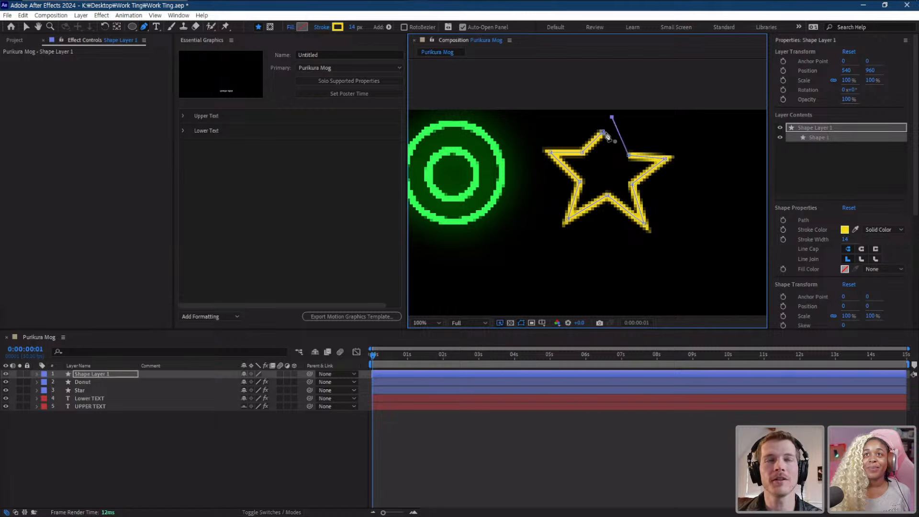
pyautogui.click(603, 133)
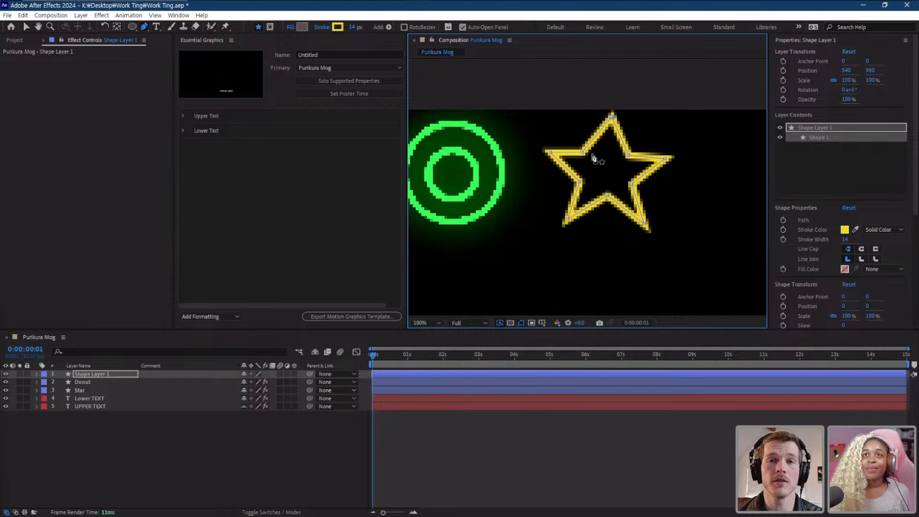
pyautogui.moveTo(583, 152); pyautogui.dragTo(586, 152)
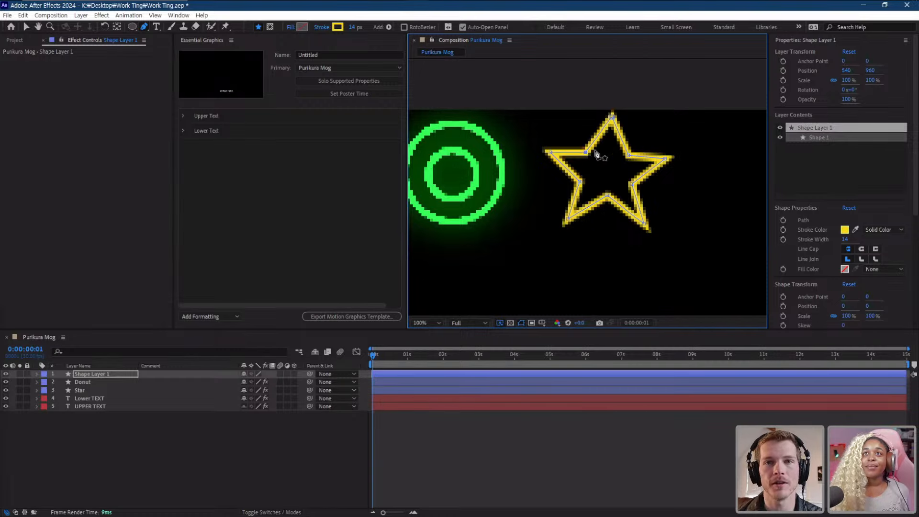
pyautogui.scroll(-2, 611, 157)
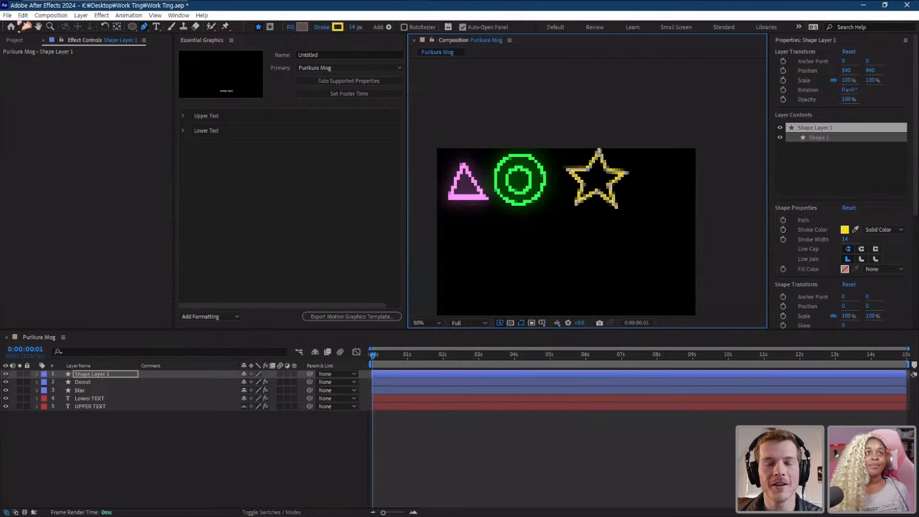
# - Paste the copied Glow effect onto the new yellow star layer and deselect it
pyautogui.click(27, 26)
pyautogui.click(815, 179)
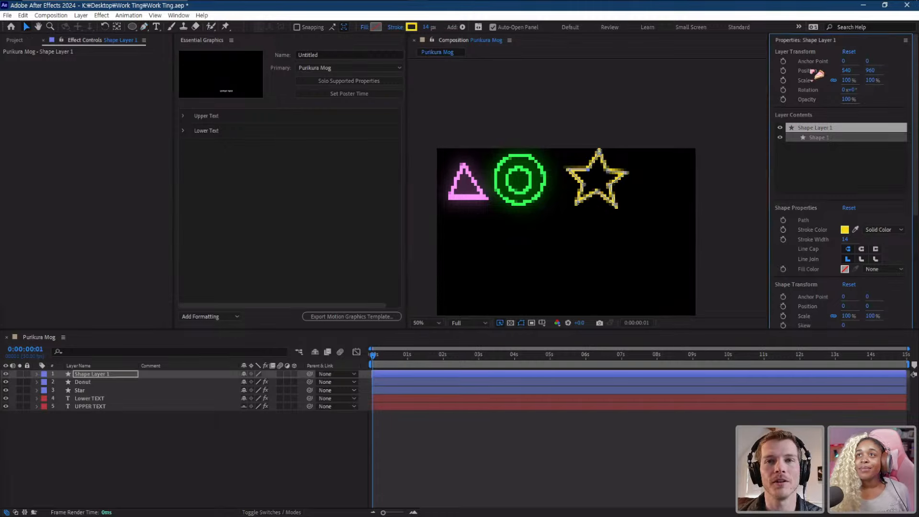
pyautogui.click(95, 199)
pyautogui.hotkey('ctrl', 'v')
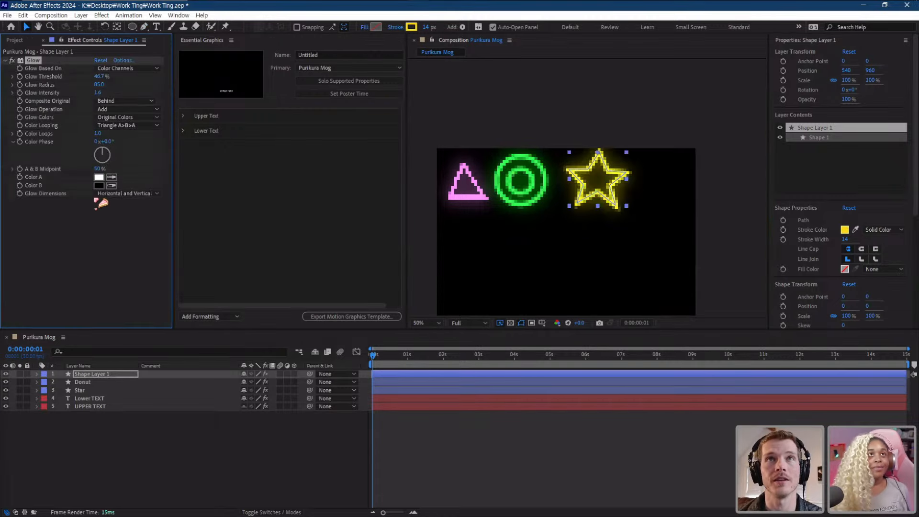
pyautogui.click(710, 160)
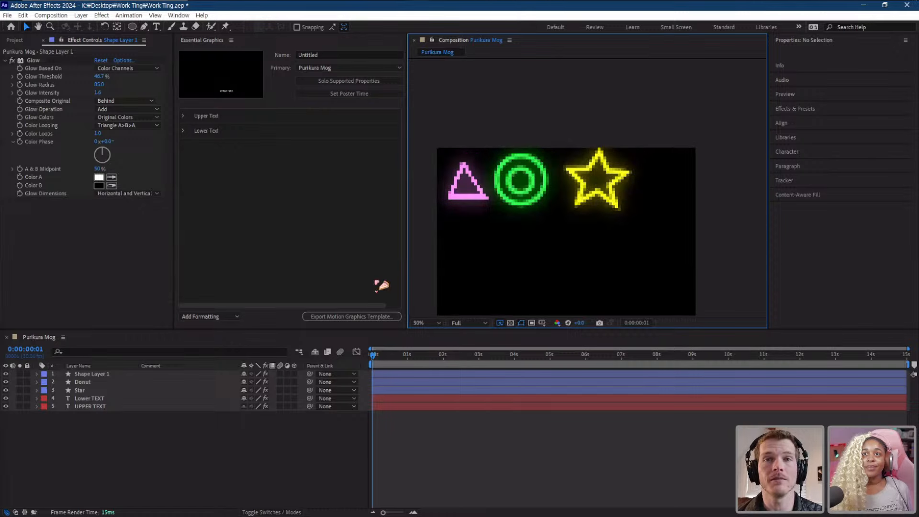
pyautogui.press('space')
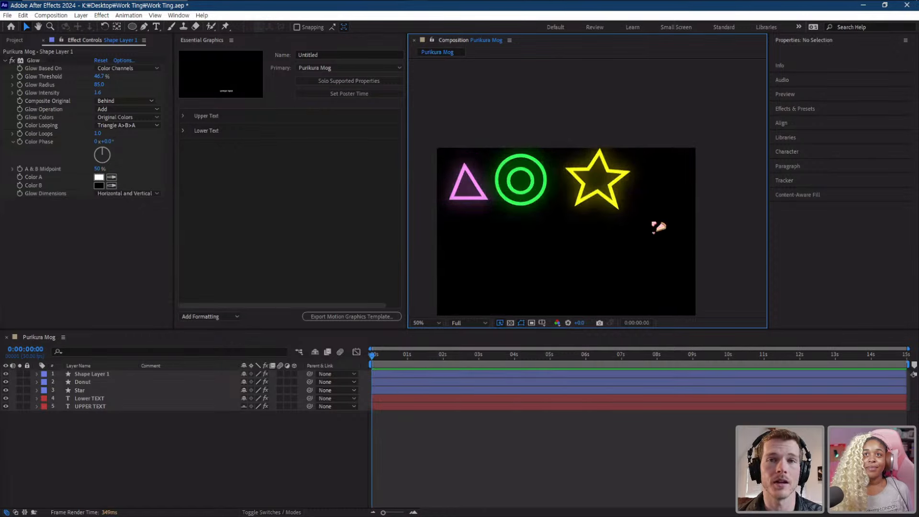
# - Centre the yellow star's anchor point on its shape and place it just below the triangle and donut, at about 236, 364
pyautogui.scroll(-2, 652, 222)
pyautogui.moveTo(652, 223); pyautogui.dragTo(645, 167)
pyautogui.click(601, 113)
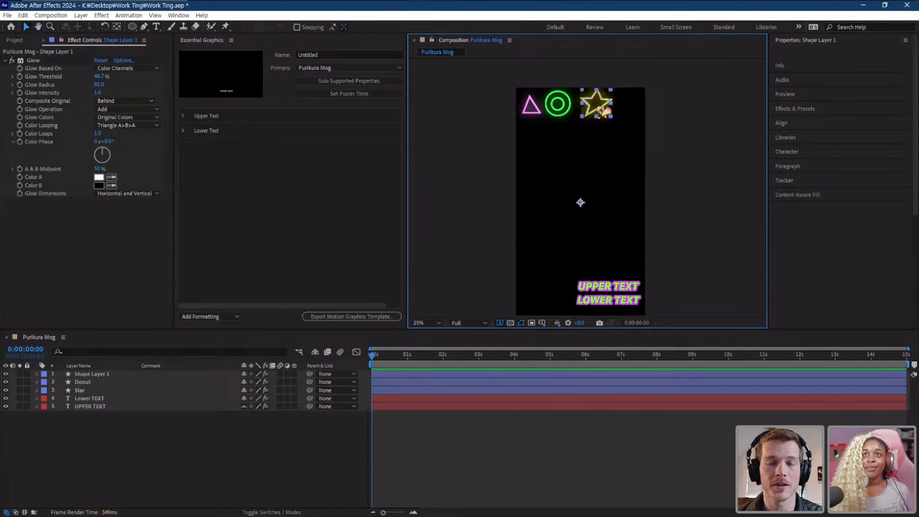
pyautogui.moveTo(602, 115); pyautogui.dragTo(560, 174)
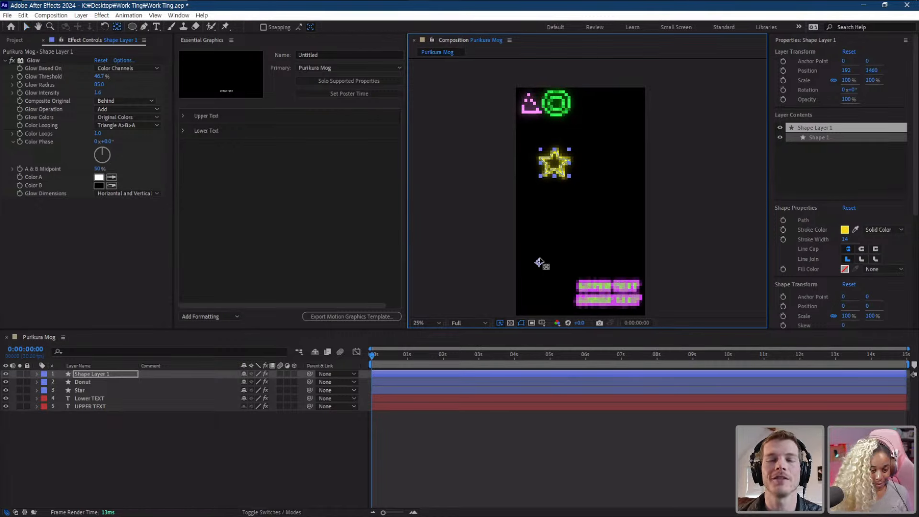
pyautogui.moveTo(540, 261); pyautogui.dragTo(555, 164)
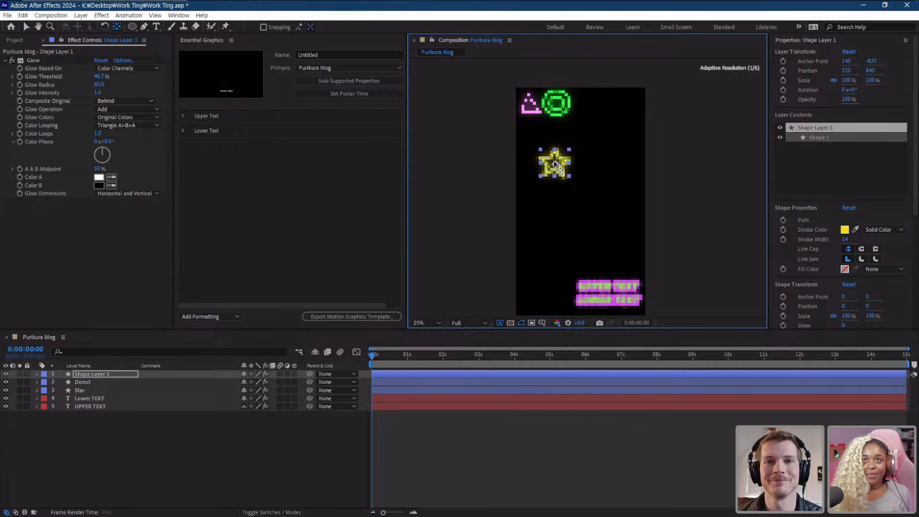
pyautogui.scroll(1, 573, 170)
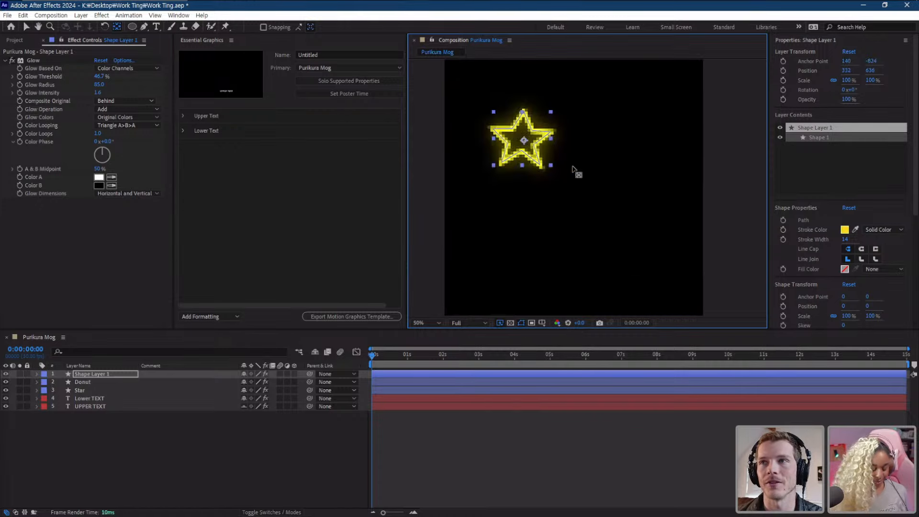
pyautogui.press('v')
pyautogui.moveTo(537, 139)
pyautogui.mouseDown()
pyautogui.moveTo(548, 207)
pyautogui.moveTo(521, 135)
pyautogui.mouseUp()
pyautogui.click(736, 191)
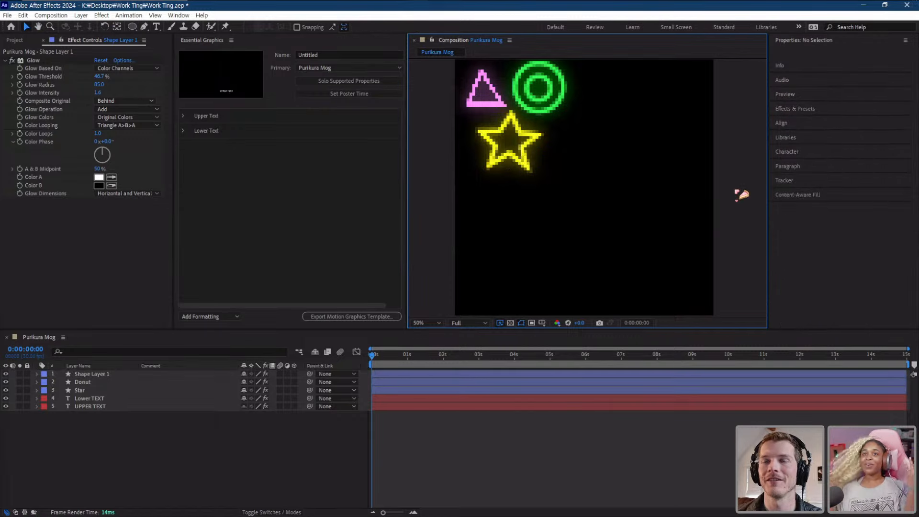
pyautogui.scroll(-1, 713, 186)
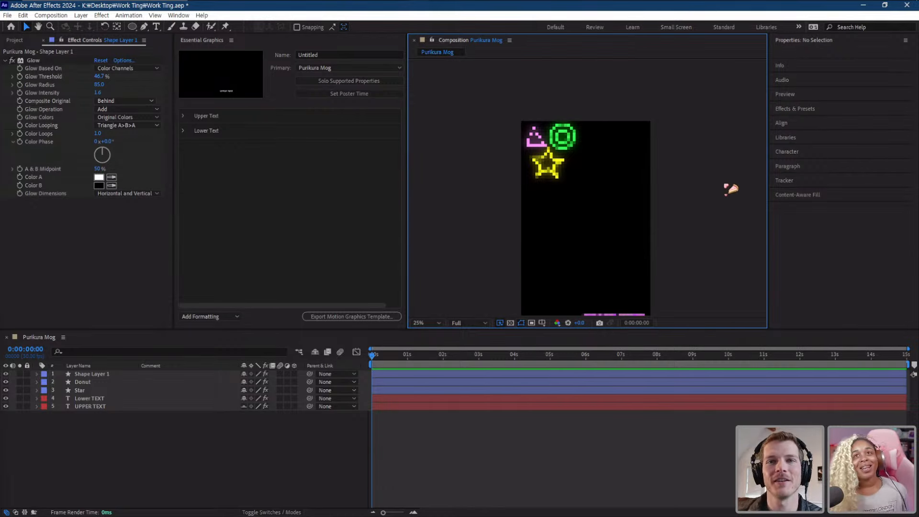
pyautogui.press('h')
pyautogui.moveTo(682, 192); pyautogui.dragTo(668, 173)
pyautogui.press('v')
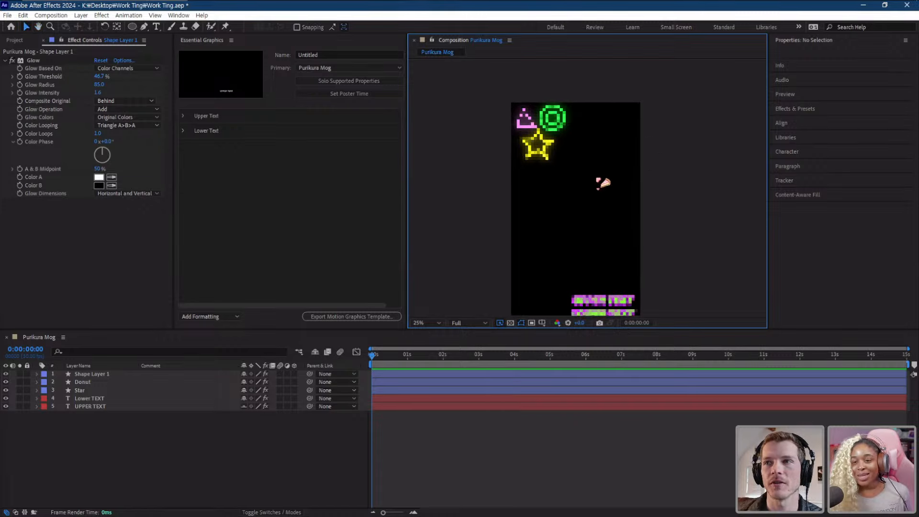
pyautogui.moveTo(572, 181); pyautogui.dragTo(533, 178)
pyautogui.moveTo(397, 356); pyautogui.dragTo(302, 360)
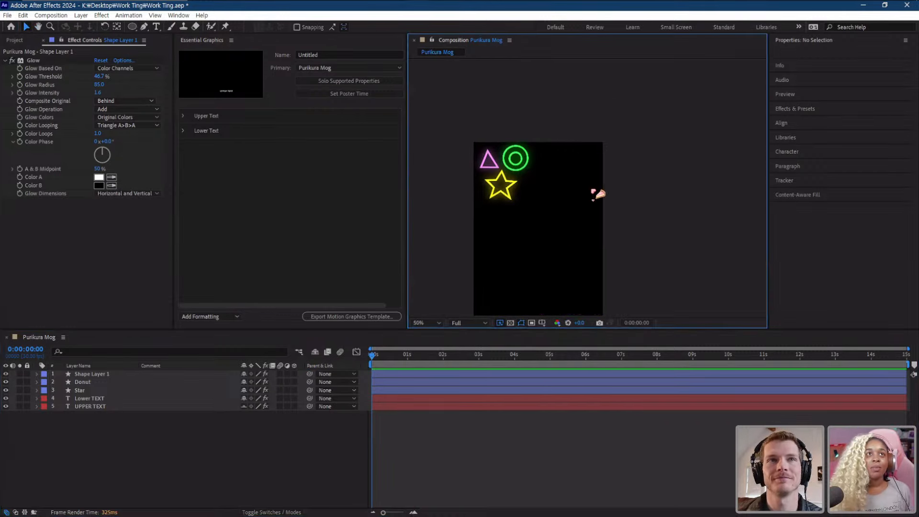
pyautogui.scroll(2, 597, 191)
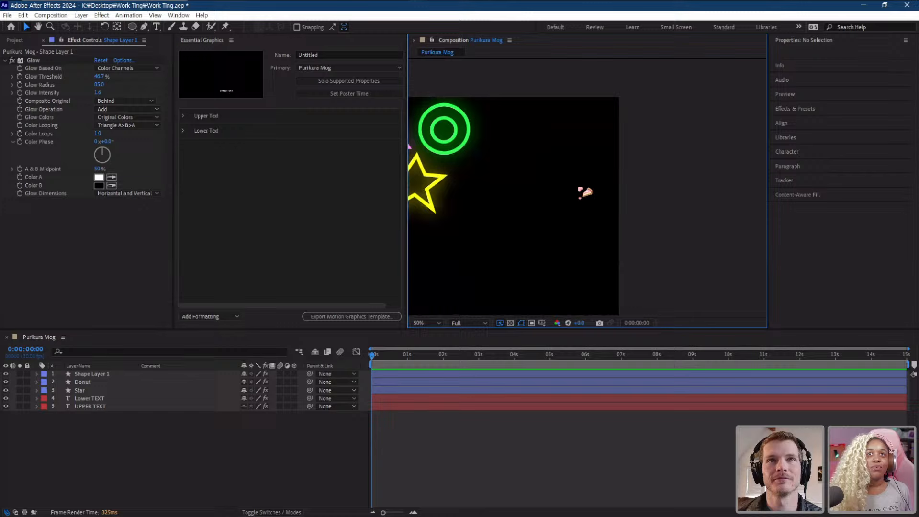
# - Rename the yellow star's layer, Shape Layer 1, to Star and deselect it
pyautogui.click(103, 374)
pyautogui.rightClick(114, 374)
pyautogui.click(121, 345)
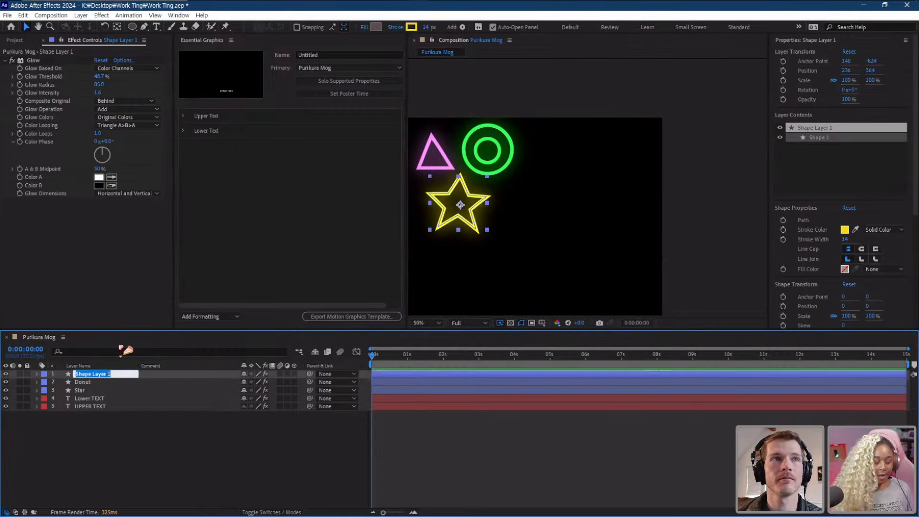
pyautogui.write('Star')
pyautogui.press('Return')
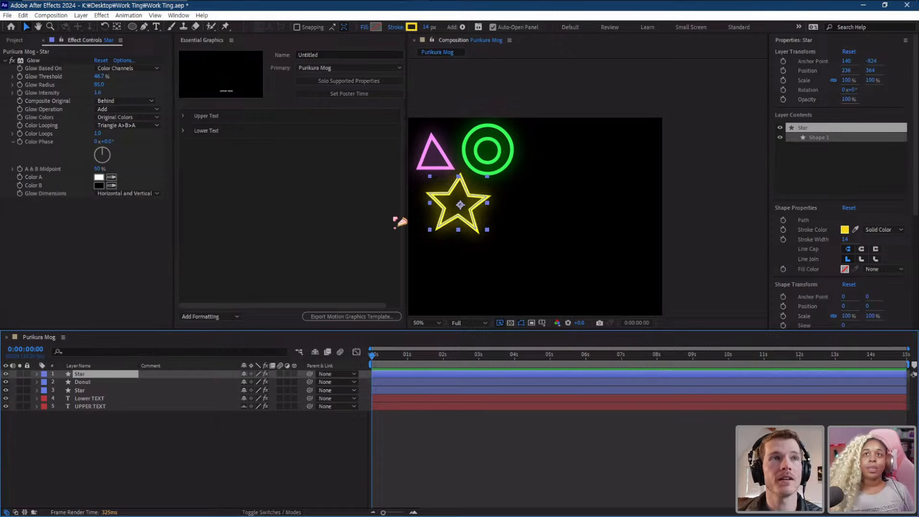
pyautogui.click(721, 187)
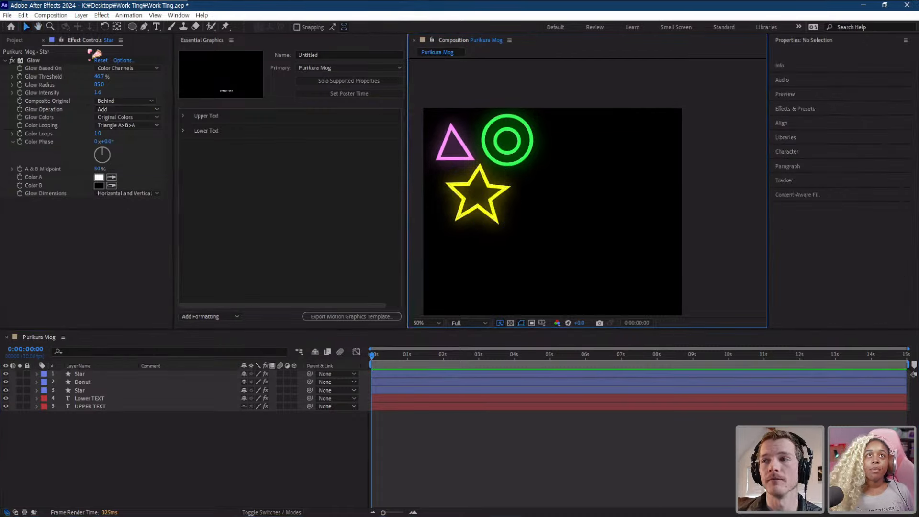
# - Set up the Pen tool with a white stroke colour
pyautogui.click(145, 27)
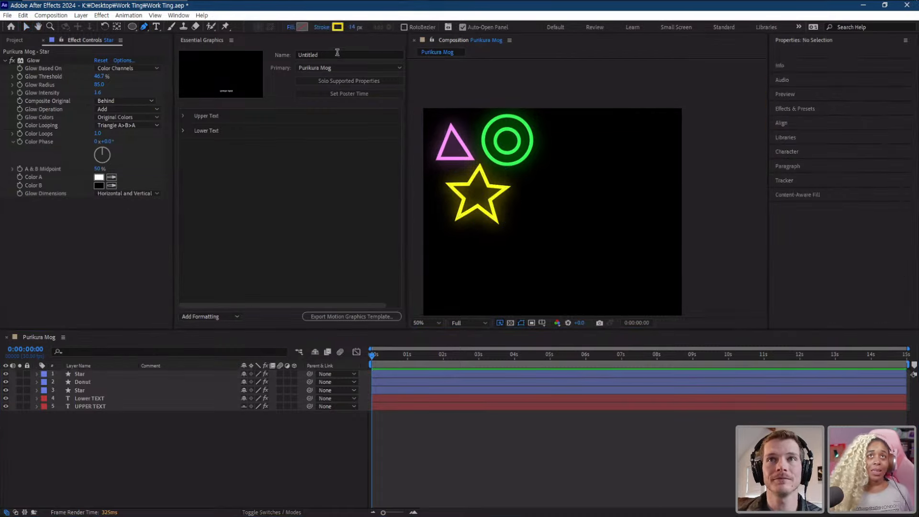
pyautogui.click(338, 27)
pyautogui.click(543, 249)
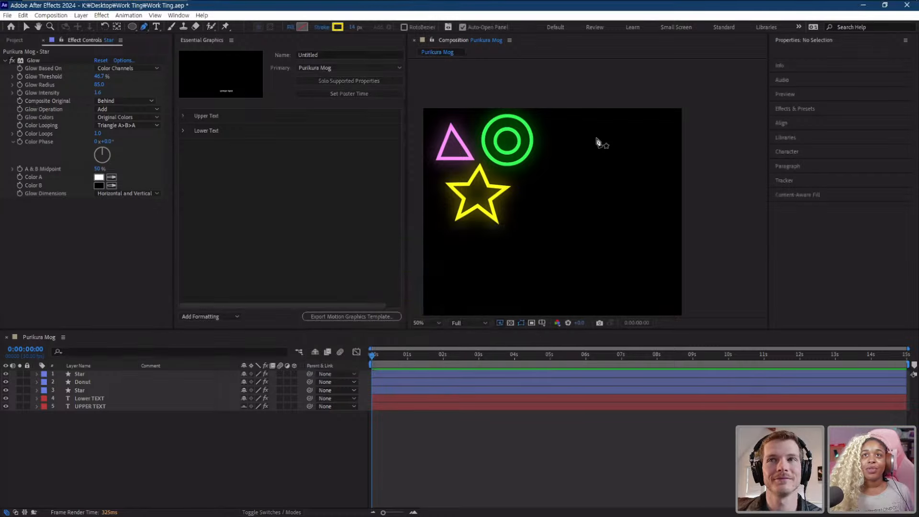
# - Start a white cloud outline with the Pen tool in the composition's upper-right area, drawing its first small rounded bump
pyautogui.moveTo(605, 143)
pyautogui.mouseDown()
pyautogui.moveTo(606, 160)
pyautogui.moveTo(597, 158)
pyautogui.moveTo(617, 150)
pyautogui.moveTo(599, 173)
pyautogui.mouseUp()
pyautogui.scroll(1, 626, 169)
pyautogui.hotkey('ctrl', 'z')
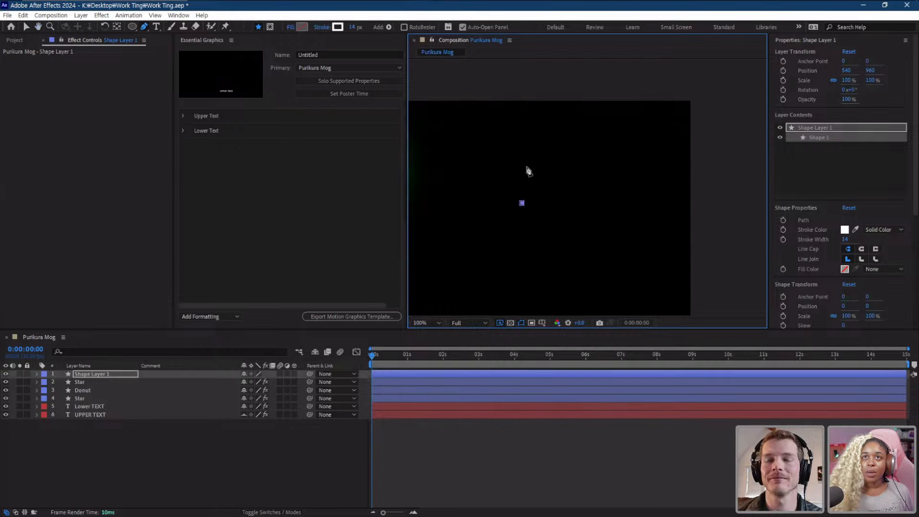
pyautogui.moveTo(534, 162); pyautogui.dragTo(498, 169)
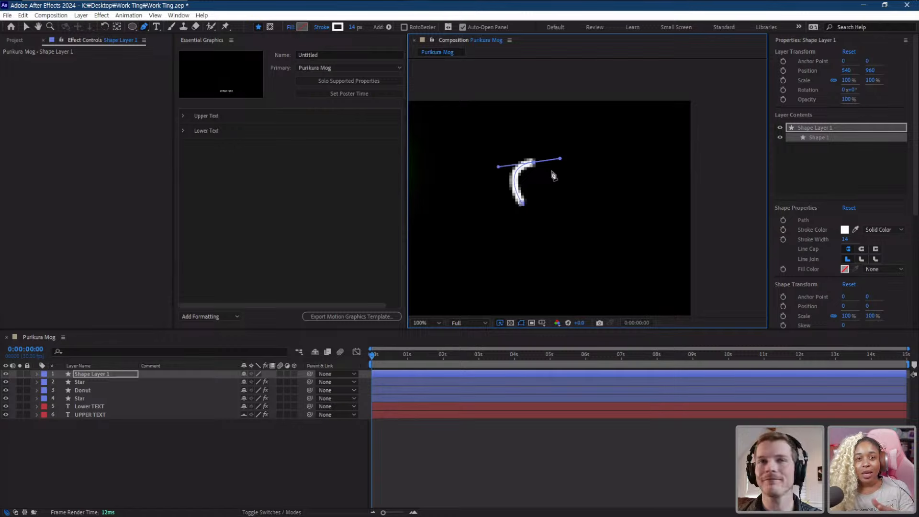
pyautogui.scroll(-2, 551, 179)
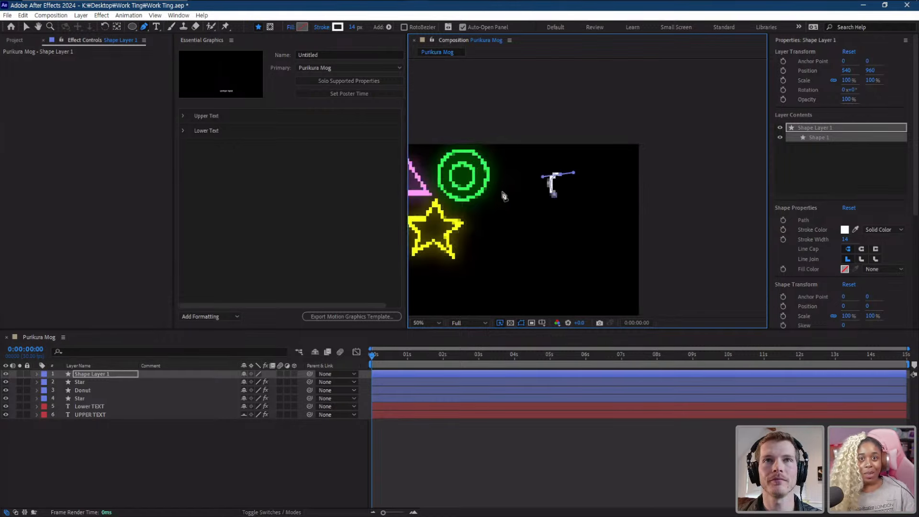
pyautogui.scroll(2, 592, 178)
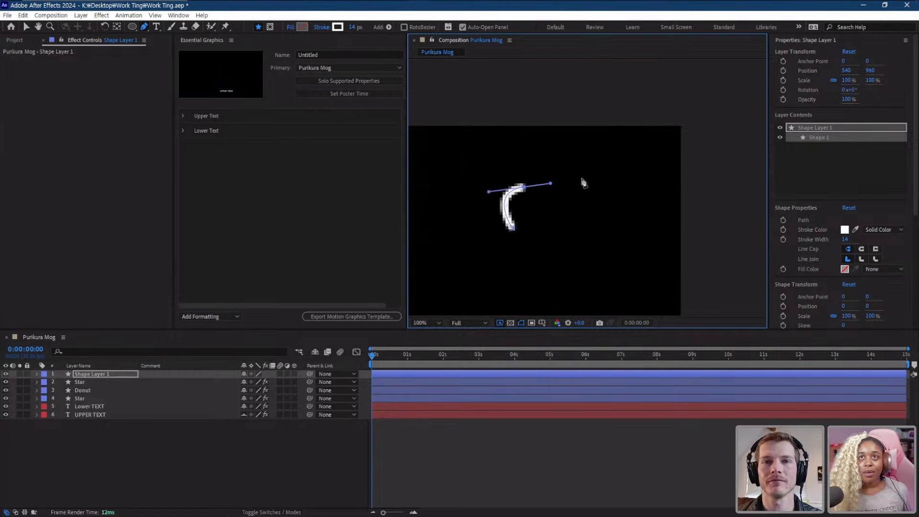
pyautogui.moveTo(574, 167); pyautogui.dragTo(611, 183)
pyautogui.hotkey('ctrl', 'z')
pyautogui.click(535, 202)
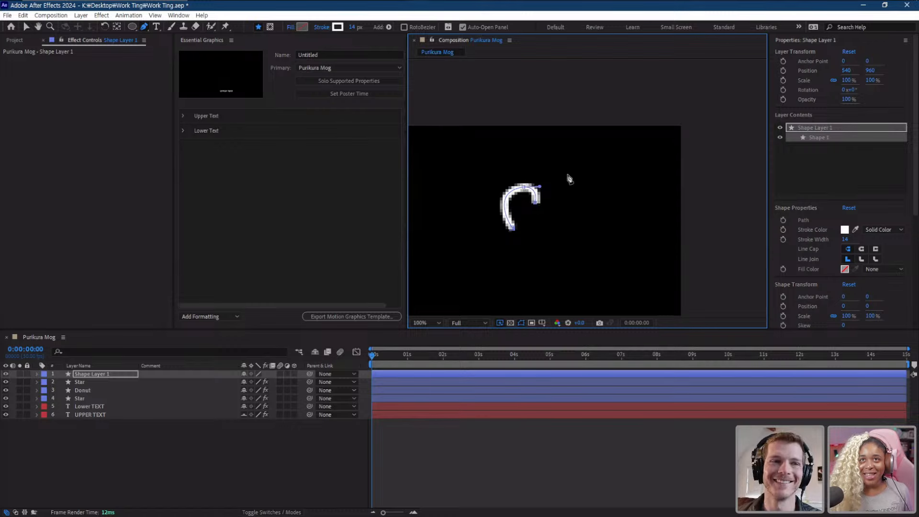
# - Complete the cloud outline with a larger middle bump and smaller bumps descending to the right, closing it along a slanted base
pyautogui.moveTo(567, 175); pyautogui.dragTo(597, 182)
pyautogui.click(584, 214)
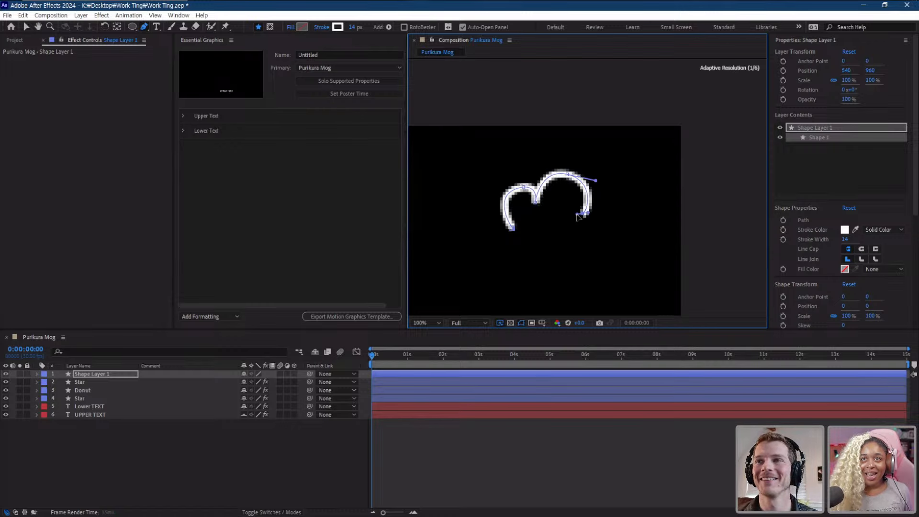
pyautogui.moveTo(623, 223)
pyautogui.mouseDown()
pyautogui.moveTo(631, 274)
pyautogui.moveTo(610, 285)
pyautogui.mouseUp()
pyautogui.click(620, 249)
pyautogui.hotkey('ctrl', 'z')
pyautogui.moveTo(514, 232); pyautogui.dragTo(642, 267)
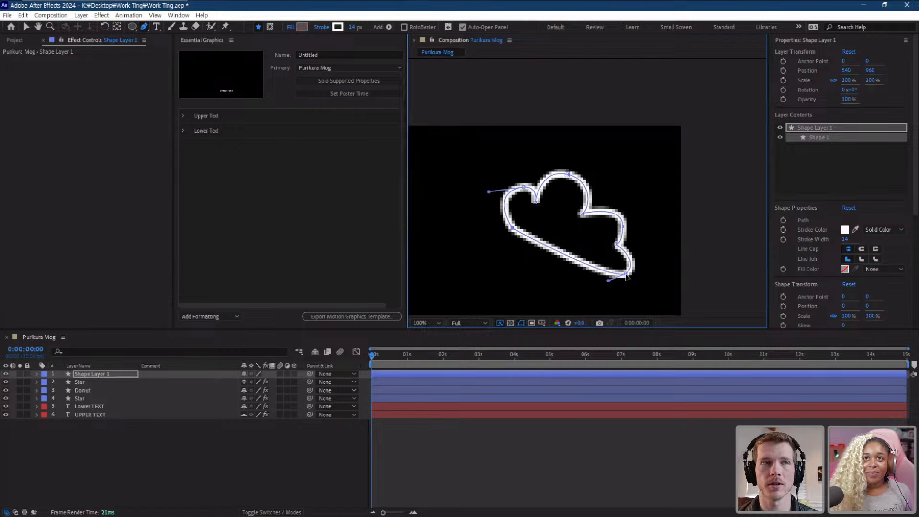
# - Paste the copied Glow effect onto the new white cloud layer
pyautogui.scroll(-2, 610, 278)
pyautogui.moveTo(569, 198); pyautogui.dragTo(588, 173)
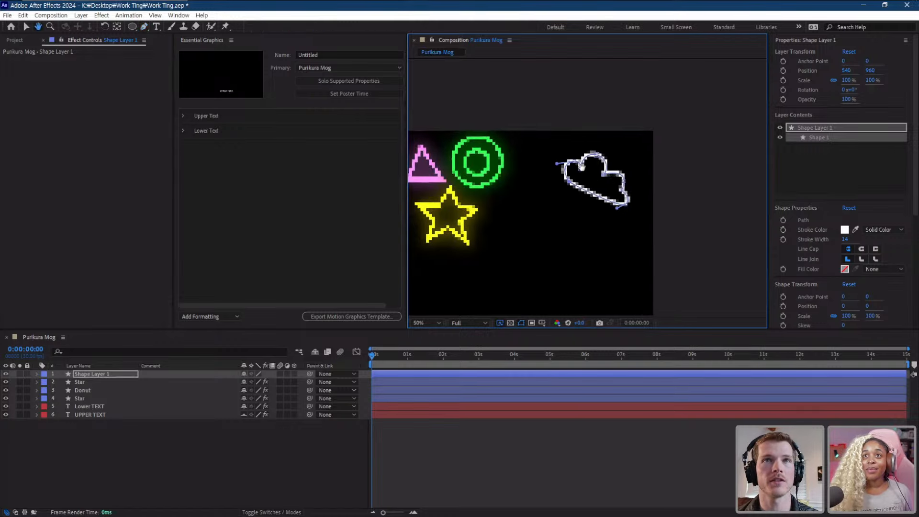
pyautogui.click(27, 27)
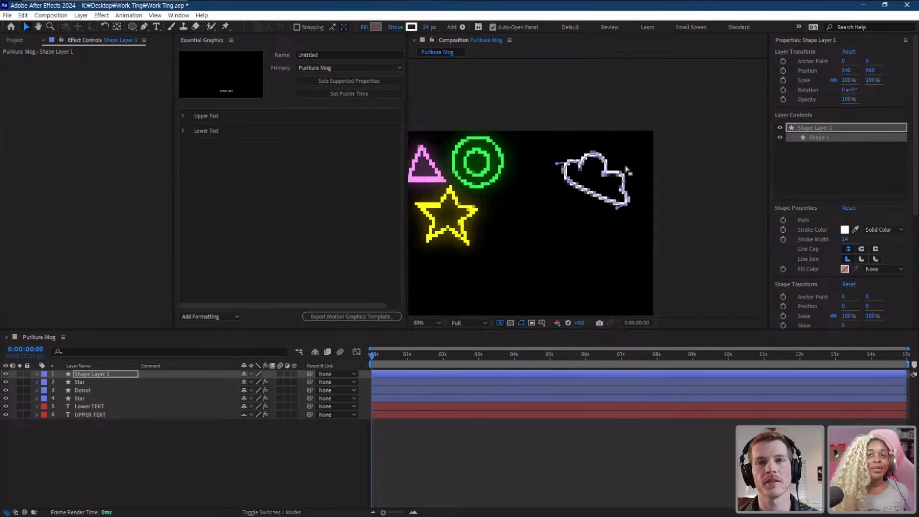
pyautogui.click(694, 205)
pyautogui.click(628, 179)
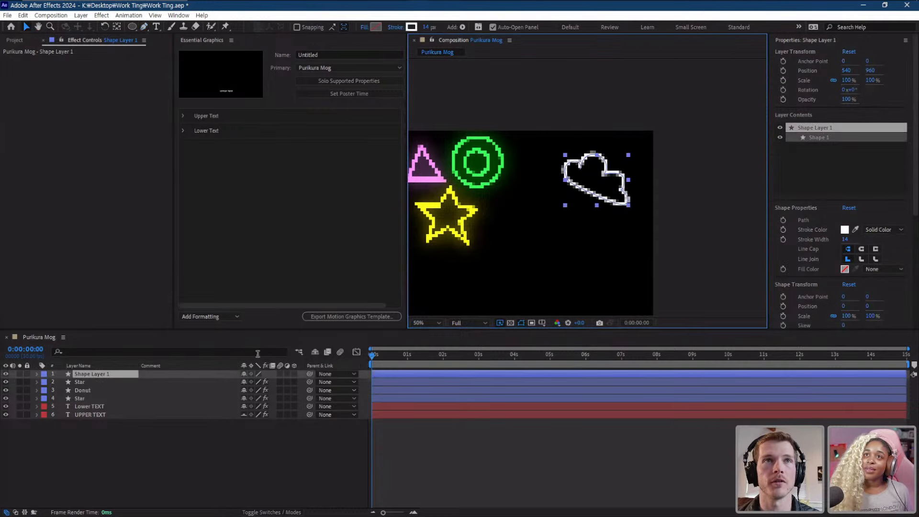
pyautogui.click(80, 219)
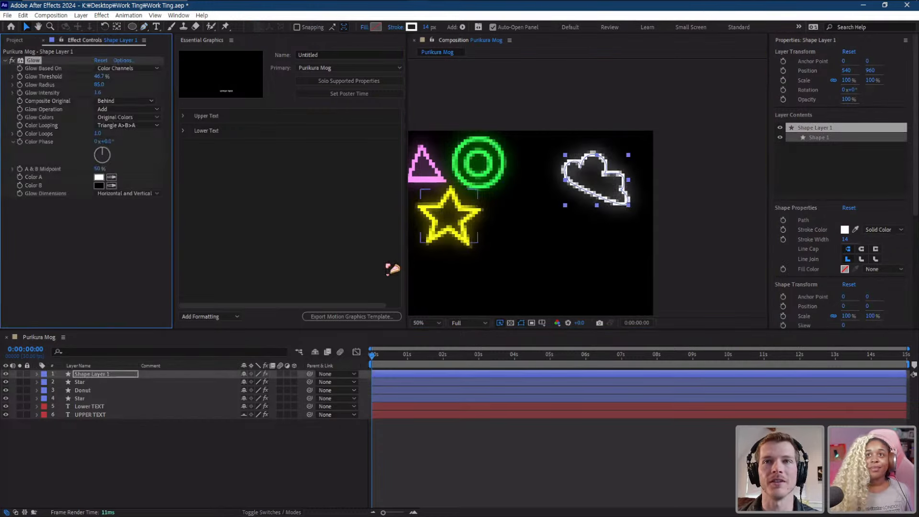
# - Rename the white cloud's layer to Cloud and deselect it
pyautogui.rightClick(93, 374)
pyautogui.click(118, 347)
pyautogui.write('Cloud')
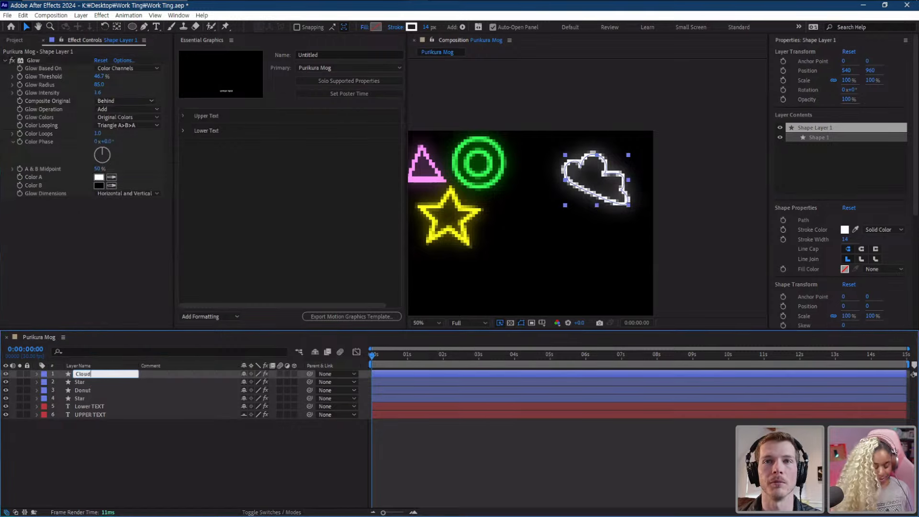
pyautogui.press('Return')
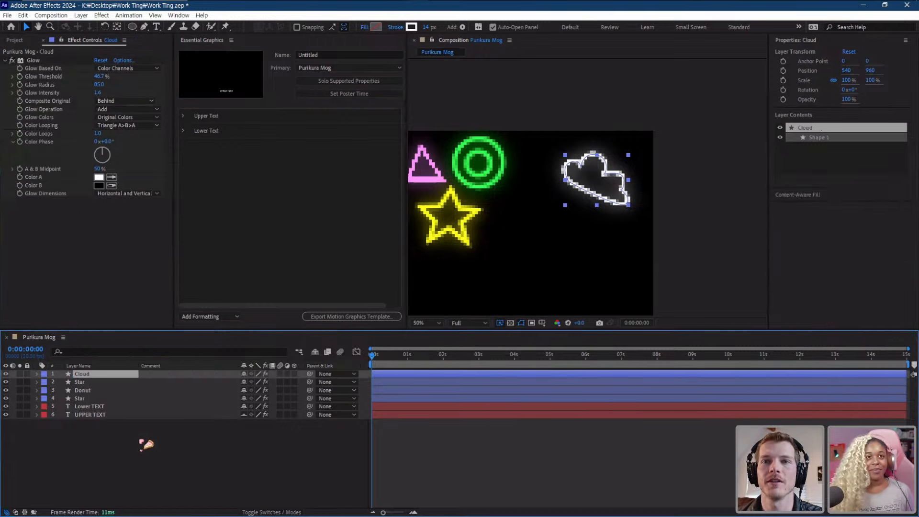
pyautogui.click(144, 441)
pyautogui.scroll(-1, 708, 260)
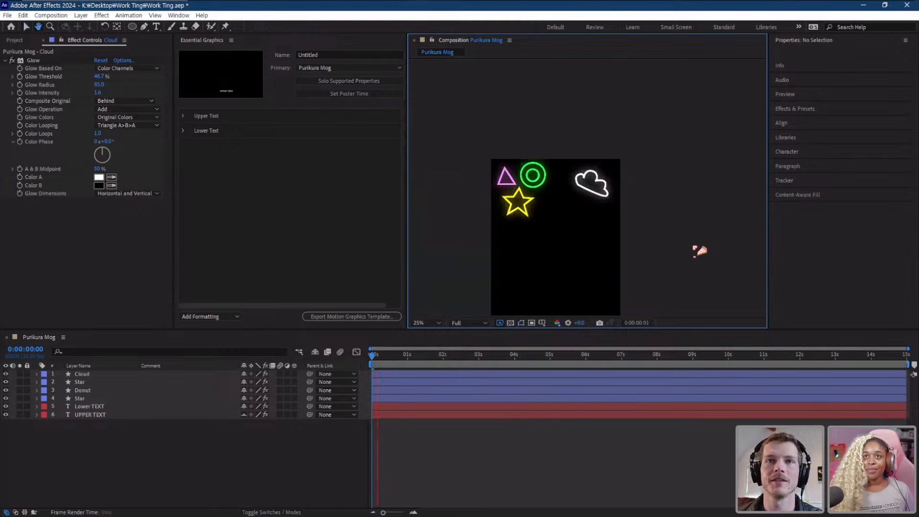
pyautogui.press('space')
pyautogui.scroll(1, 698, 254)
pyautogui.moveTo(596, 243); pyautogui.dragTo(662, 193)
pyautogui.scroll(-1, 655, 240)
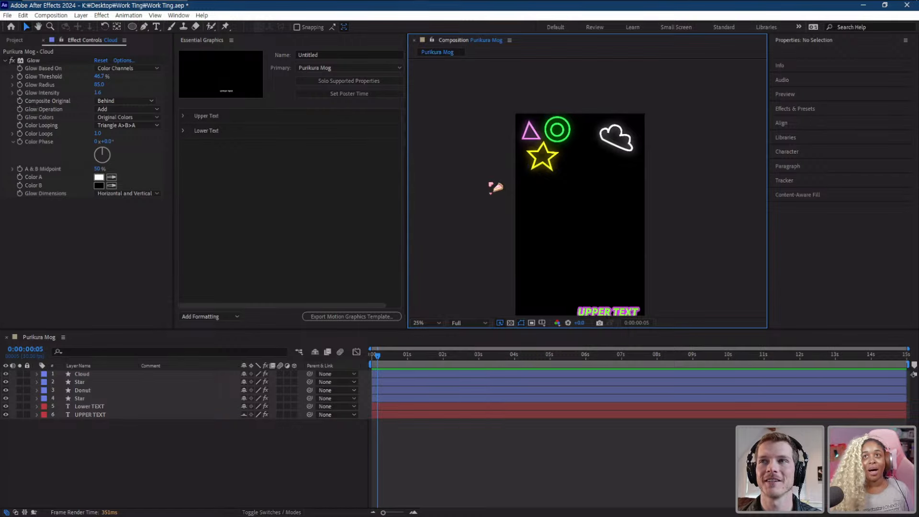
pyautogui.click(180, 438)
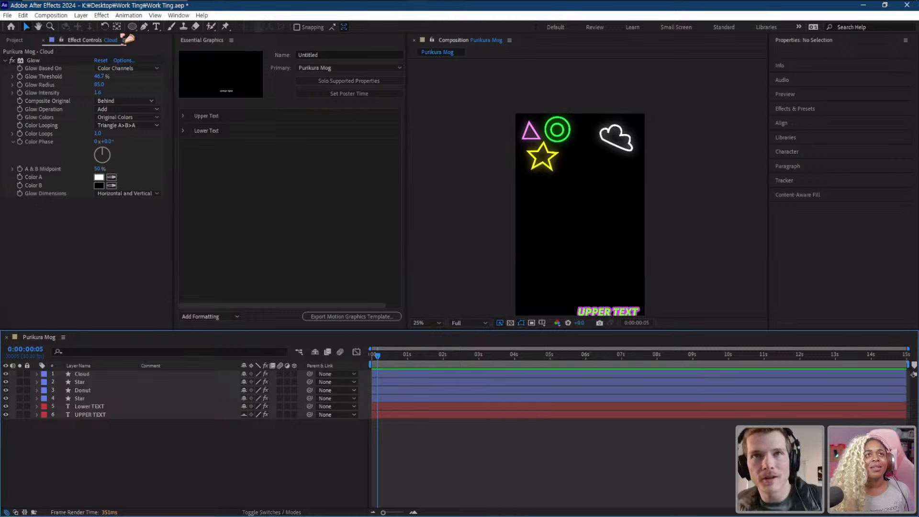
# - Set the stroke colour for the next shape to orange DF7B23 with no layer selected
pyautogui.click(143, 26)
pyautogui.click(89, 437)
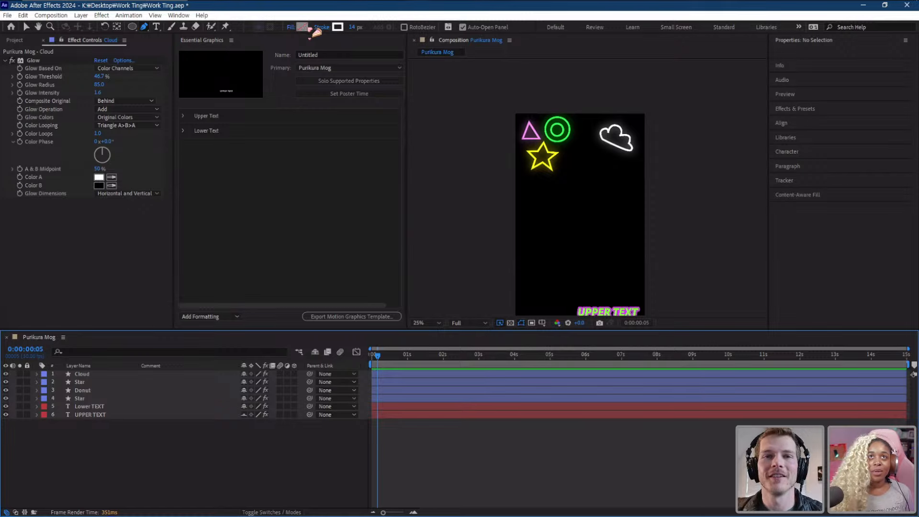
pyautogui.click(352, 27)
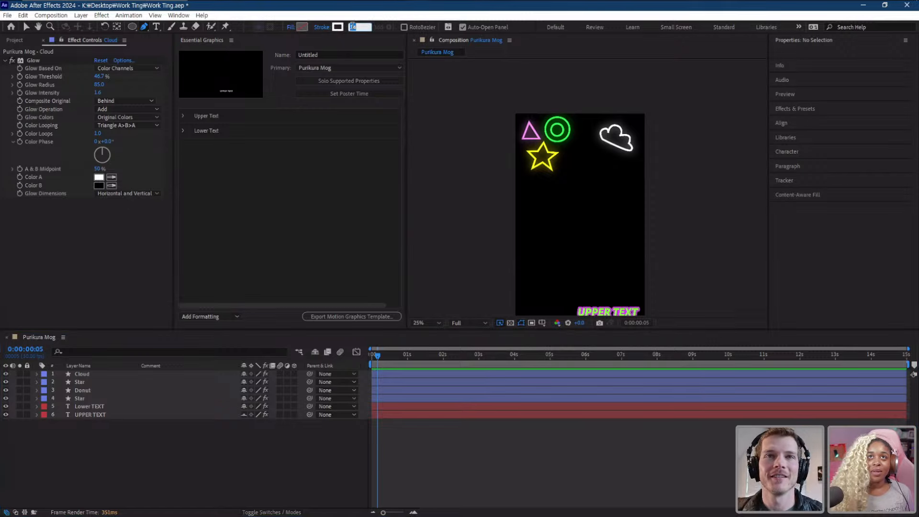
pyautogui.click(337, 27)
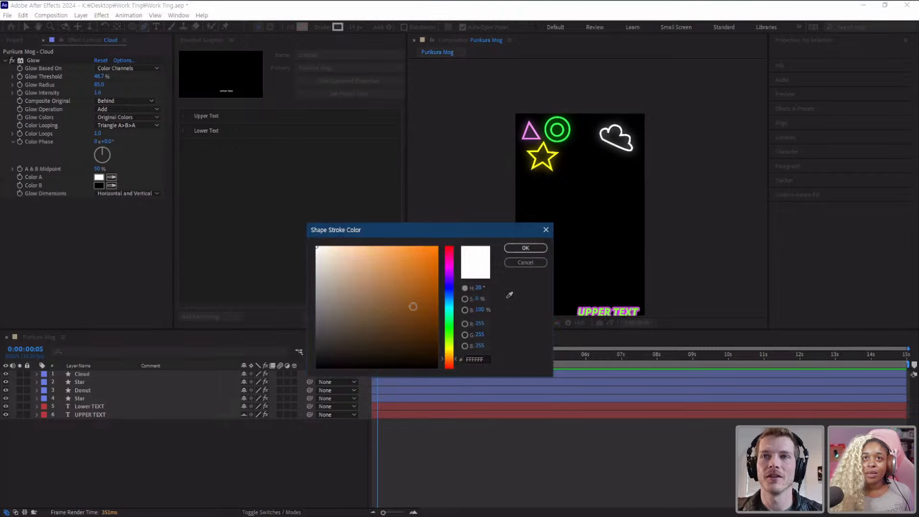
pyautogui.moveTo(412, 303)
pyautogui.mouseDown()
pyautogui.moveTo(410, 239)
pyautogui.moveTo(416, 261)
pyautogui.mouseUp()
pyautogui.moveTo(421, 292)
pyautogui.mouseDown()
pyautogui.moveTo(409, 294)
pyautogui.moveTo(406, 279)
pyautogui.moveTo(418, 263)
pyautogui.mouseUp()
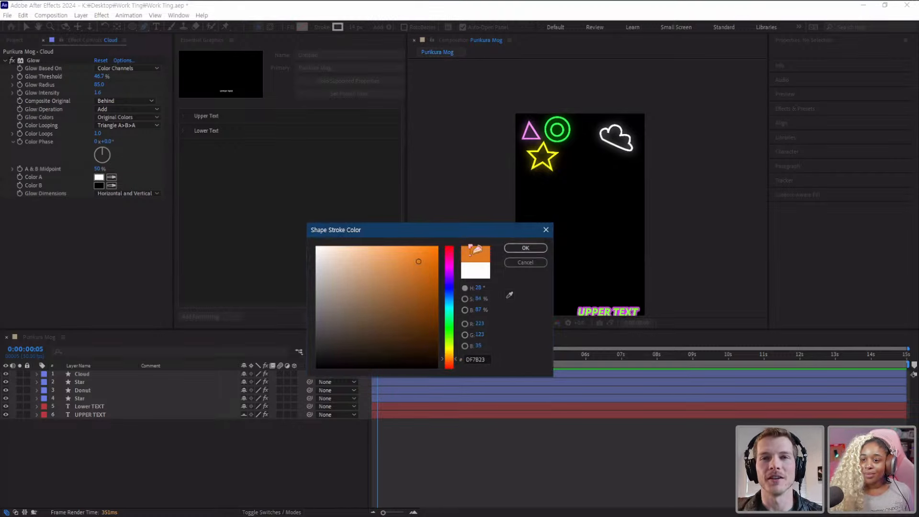
pyautogui.click(525, 248)
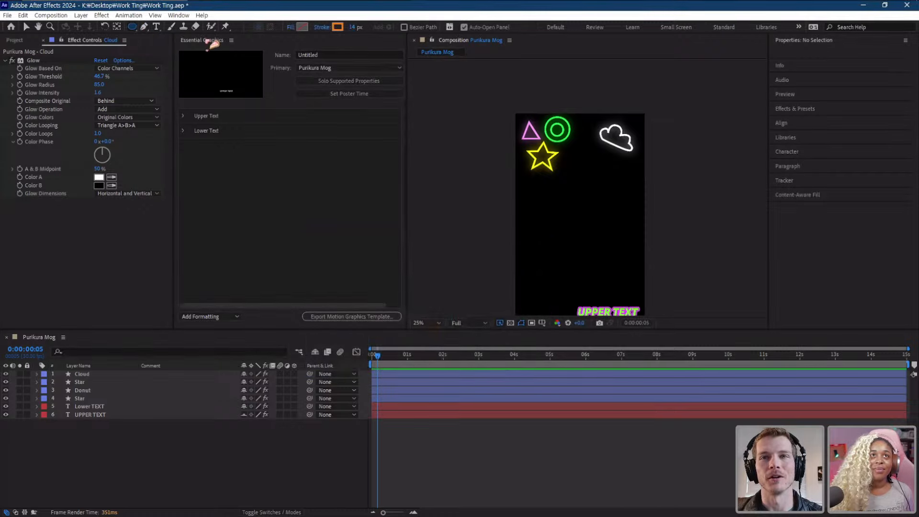
# - Draw an orange-outlined ellipse about 194 by 138 px on a new shape layer below the yellow star
pyautogui.scroll(2, 605, 199)
pyautogui.click(500, 244)
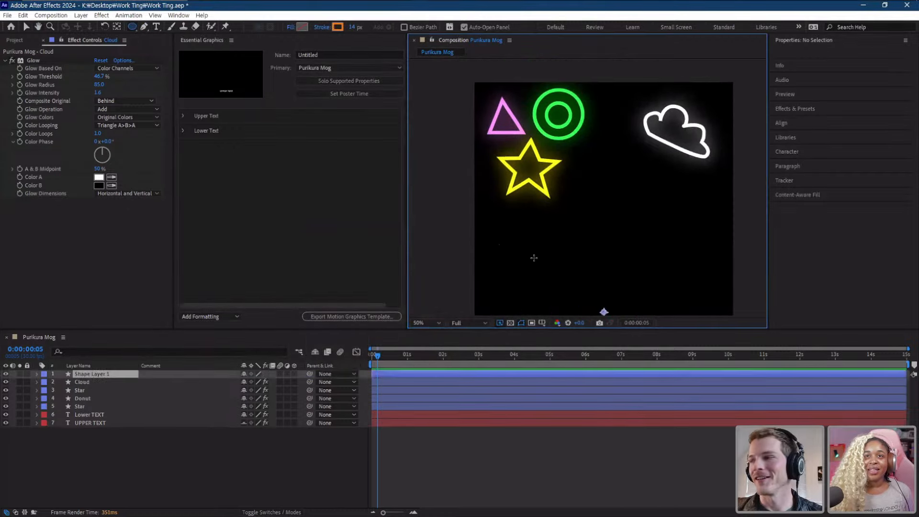
pyautogui.moveTo(533, 258); pyautogui.dragTo(546, 277)
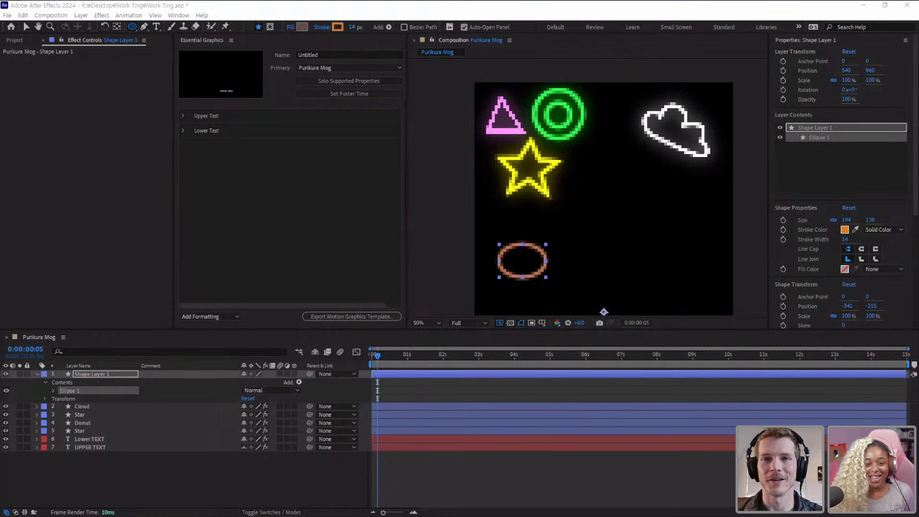
pyautogui.scroll(2, 598, 267)
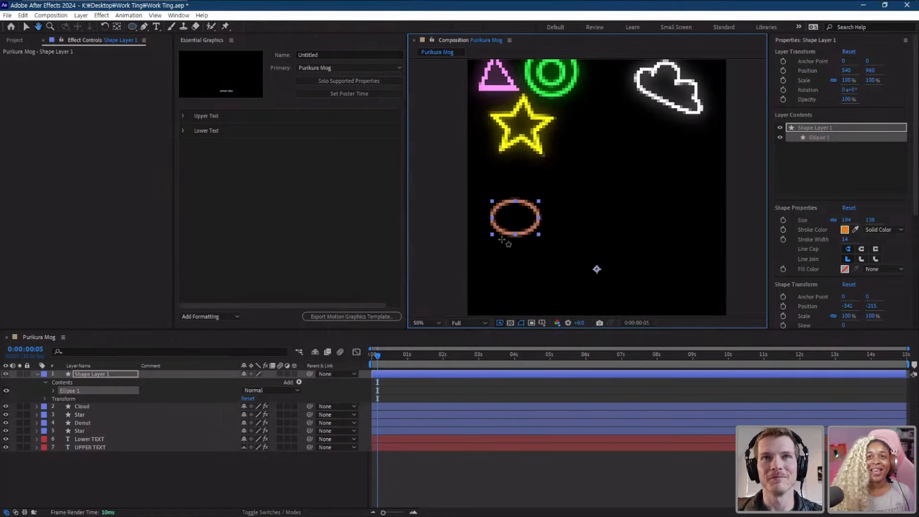
pyautogui.click(26, 26)
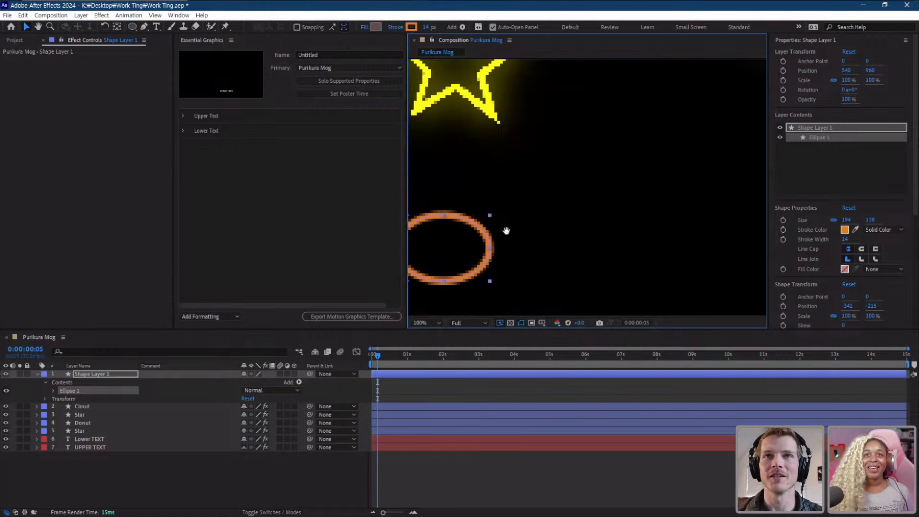
pyautogui.moveTo(507, 231); pyautogui.dragTo(591, 228)
pyautogui.click(424, 233)
pyautogui.scroll(-1, 496, 224)
pyautogui.press('space')
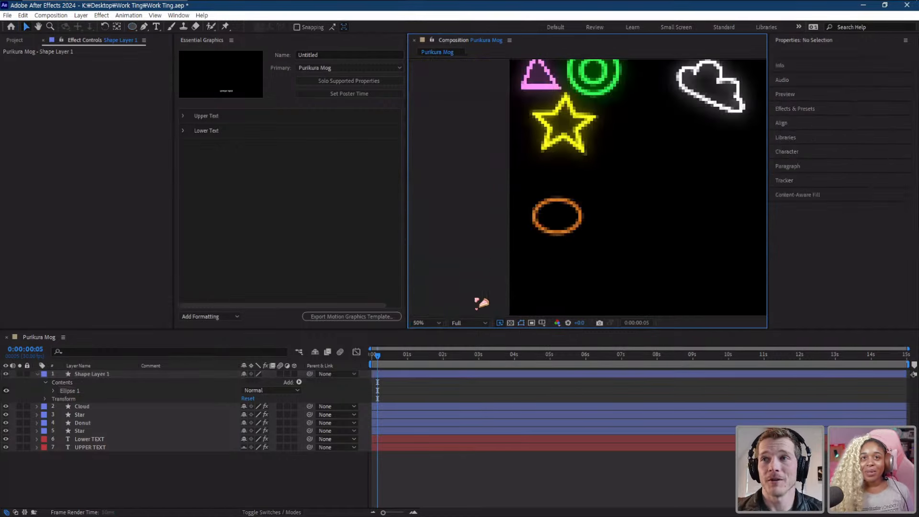
pyautogui.click(580, 213)
pyautogui.scroll(2, 571, 220)
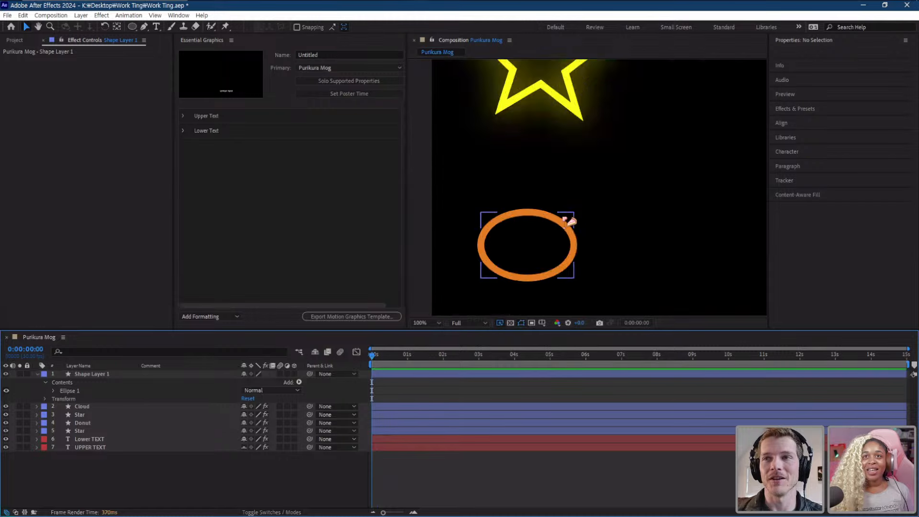
# - Try to fill the orange-outlined ellipse with the orange sampled from its outline
pyautogui.click(610, 210)
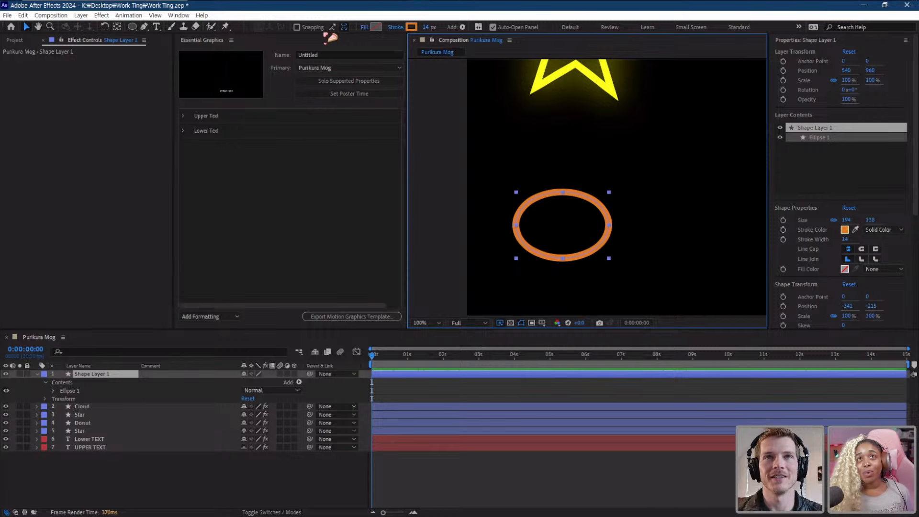
pyautogui.click(376, 27)
pyautogui.click(509, 295)
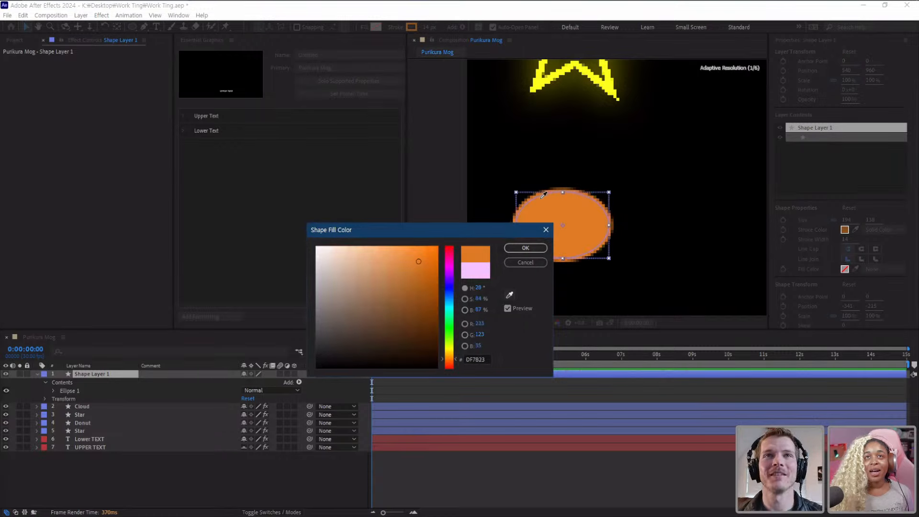
pyautogui.click(528, 203)
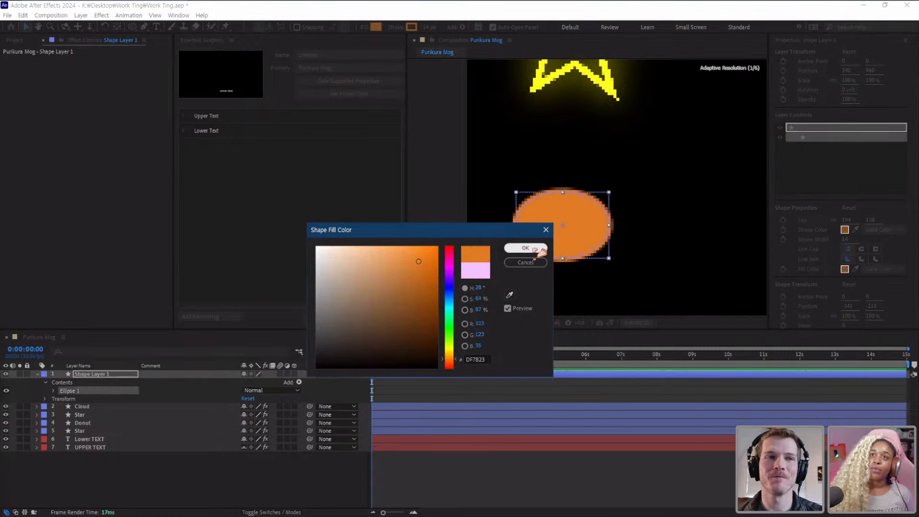
pyautogui.click(533, 249)
pyautogui.hotkey('ctrl', 'z')
pyautogui.click(184, 473)
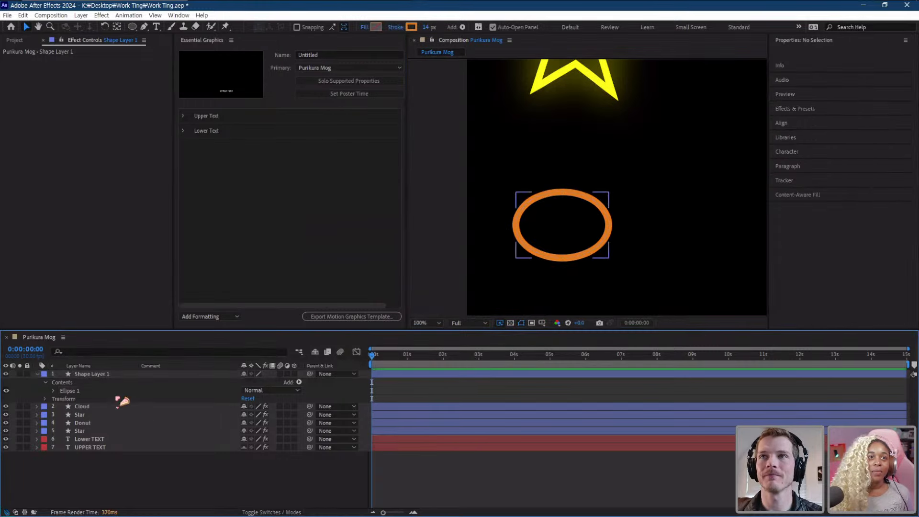
# - Draw a small ellipse about 25 by 29 px inside the left part of the orange oval, on the same shape layer
pyautogui.click(103, 374)
pyautogui.click(132, 27)
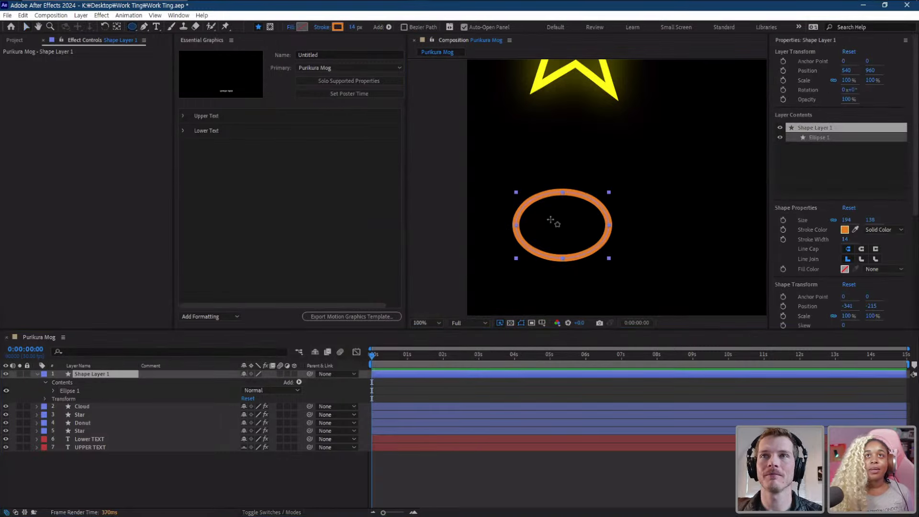
pyautogui.moveTo(533, 214); pyautogui.dragTo(546, 226)
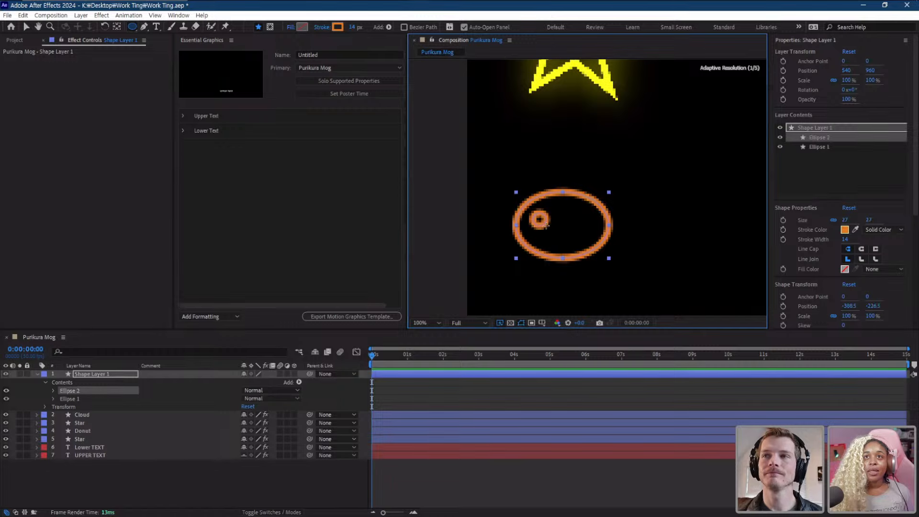
# - Fill the small ellipse inside the oval with solid orange and nudge it slightly up and right to about -384.5, -231.5
pyautogui.click(302, 27)
pyautogui.click(524, 249)
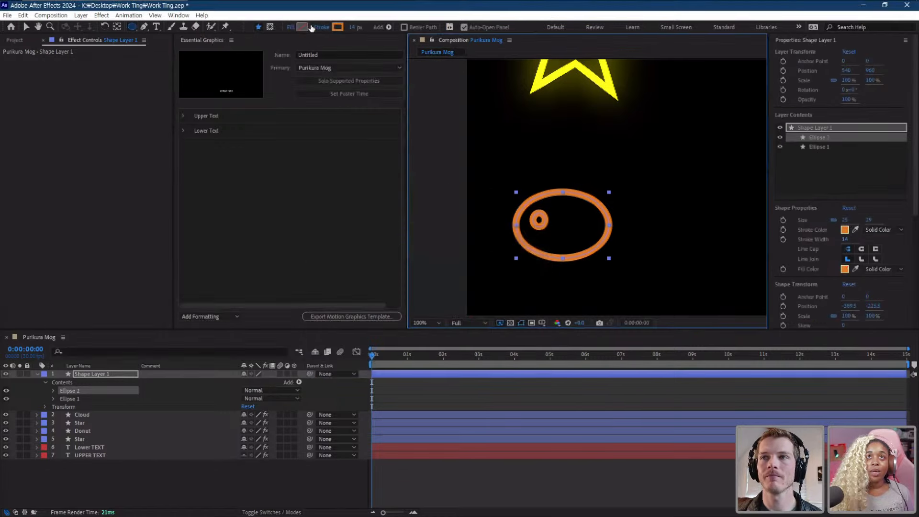
pyautogui.click(293, 27)
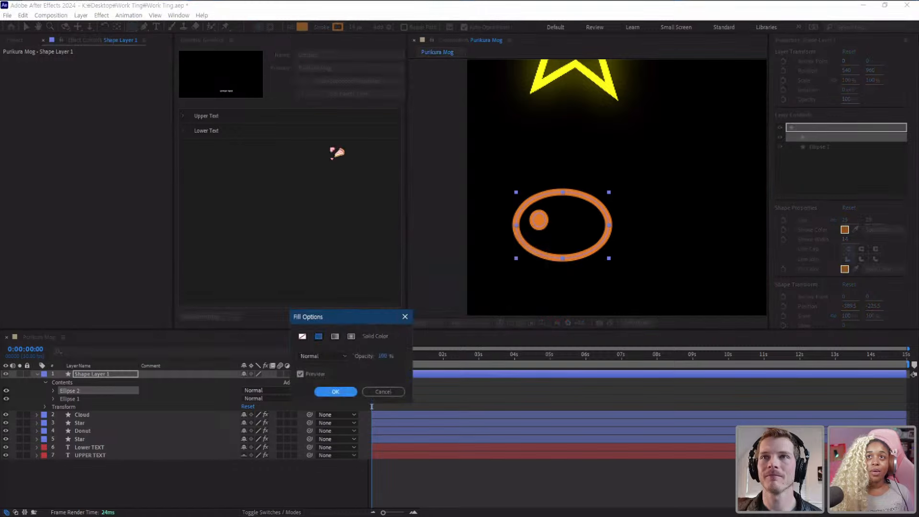
pyautogui.click(344, 389)
pyautogui.press('v')
pyautogui.moveTo(539, 221); pyautogui.dragTo(543, 221)
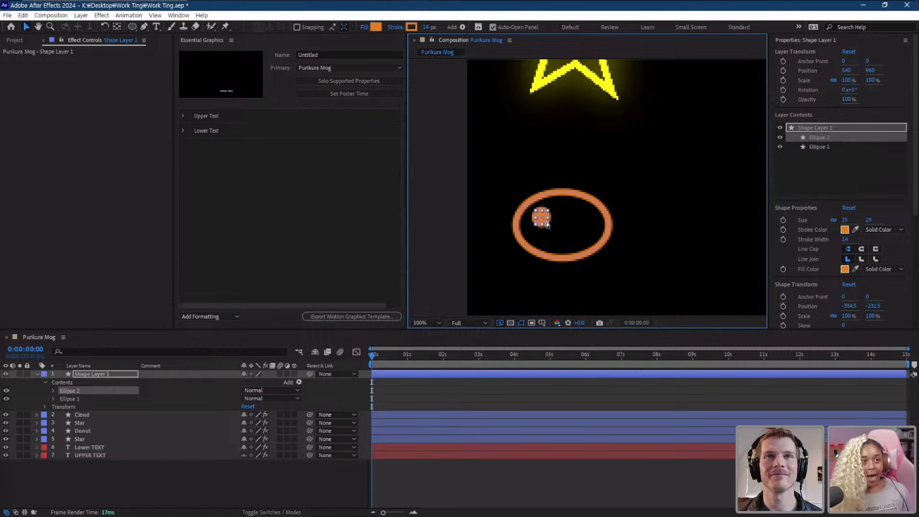
# - Duplicate the filled eye ellipse and place the copy about 83 px to its right inside the oval
pyautogui.click(66, 393)
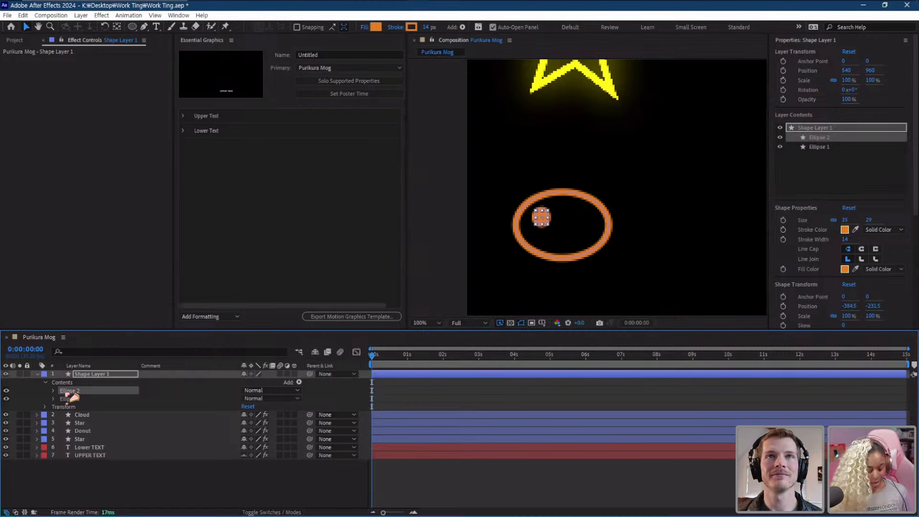
pyautogui.hotkey('ctrl', 'd')
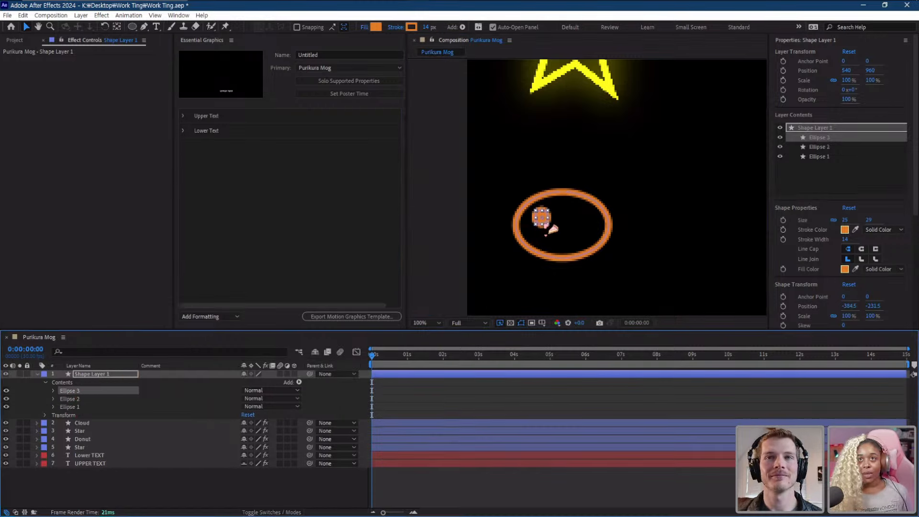
pyautogui.scroll(1, 551, 223)
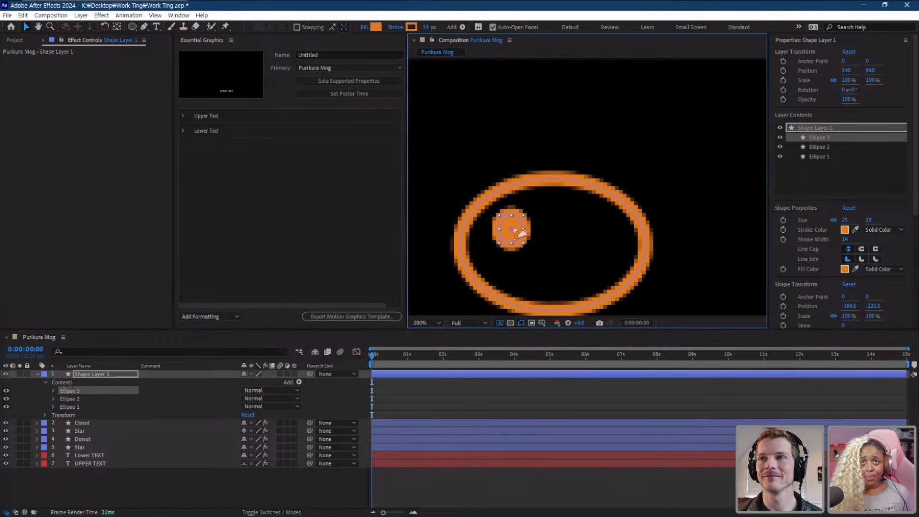
pyautogui.moveTo(517, 232); pyautogui.dragTo(598, 231)
pyautogui.scroll(-1, 650, 235)
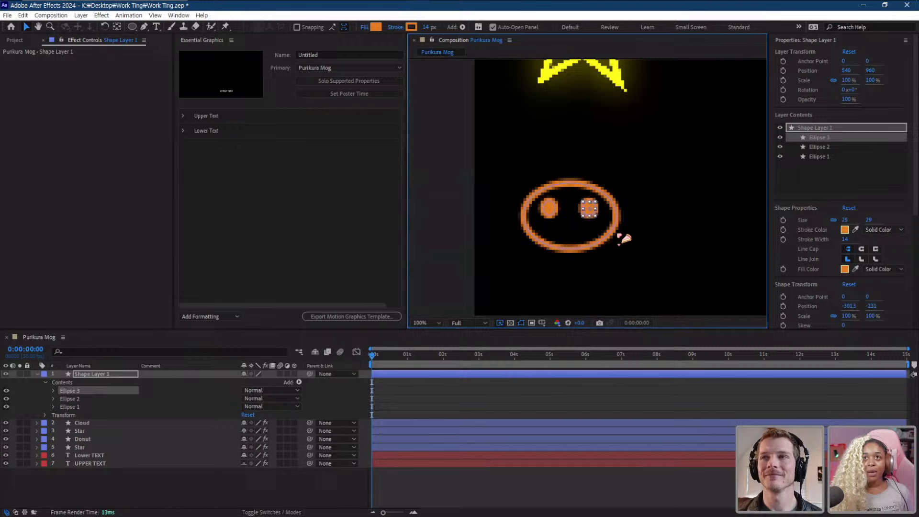
pyautogui.scroll(-1, 608, 244)
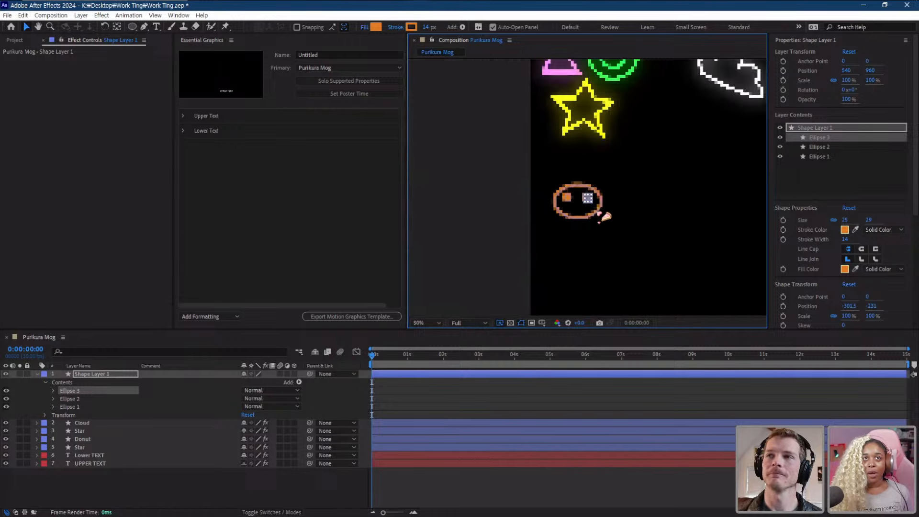
pyautogui.scroll(1, 604, 217)
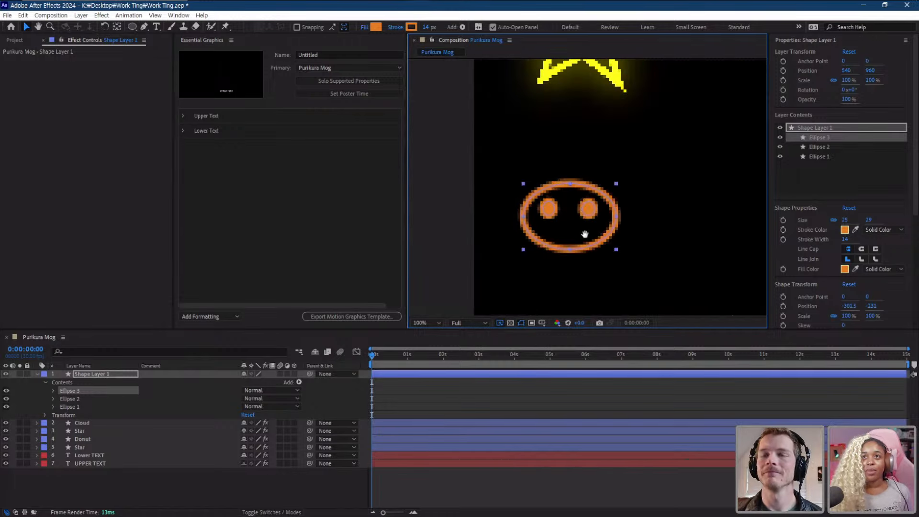
# - Draw a curved three-point mouth path below the two eyes with the Pen tool, on the same shape layer
pyautogui.moveTo(585, 236); pyautogui.dragTo(592, 207)
pyautogui.press('v')
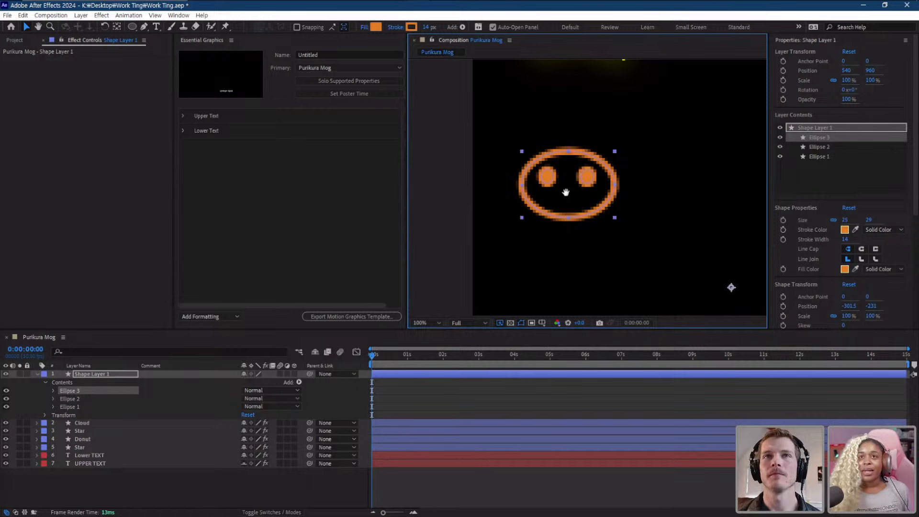
pyautogui.moveTo(566, 192); pyautogui.dragTo(564, 189)
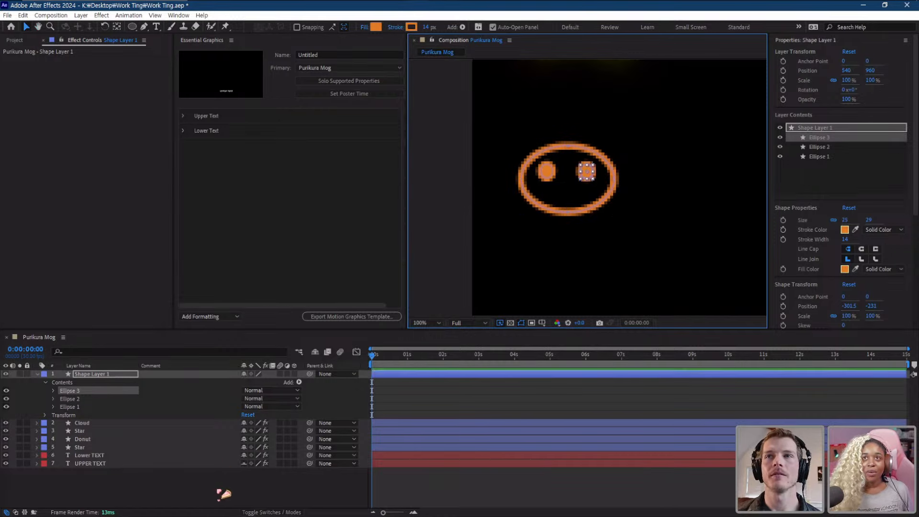
pyautogui.click(229, 506)
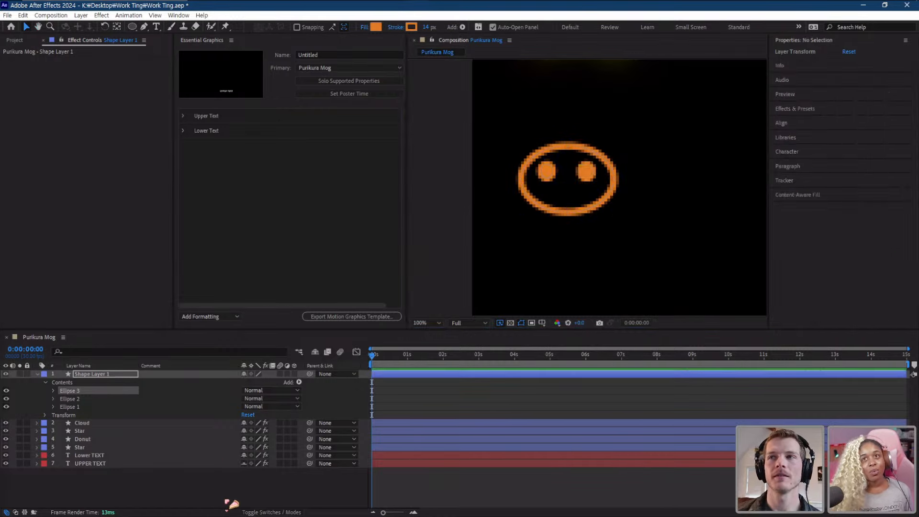
pyautogui.click(98, 374)
pyautogui.press('.')
pyautogui.press('.')
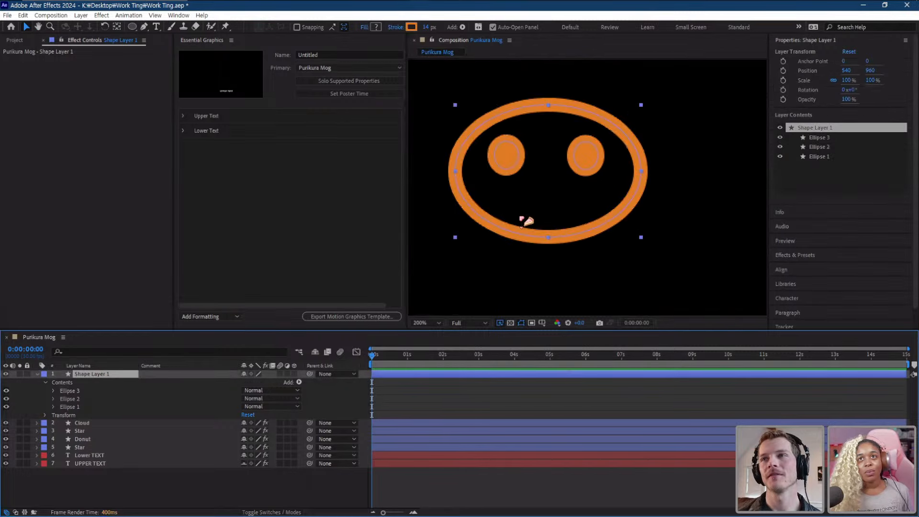
pyautogui.click(145, 27)
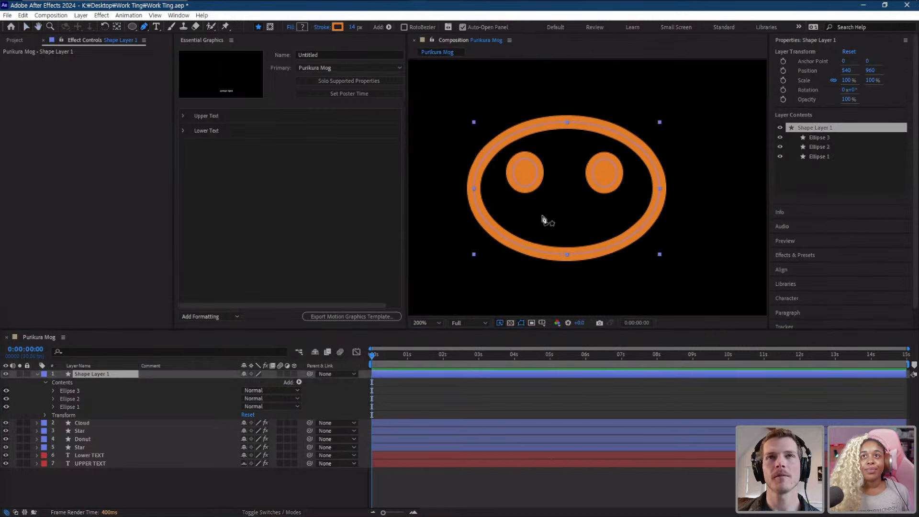
pyautogui.click(532, 221)
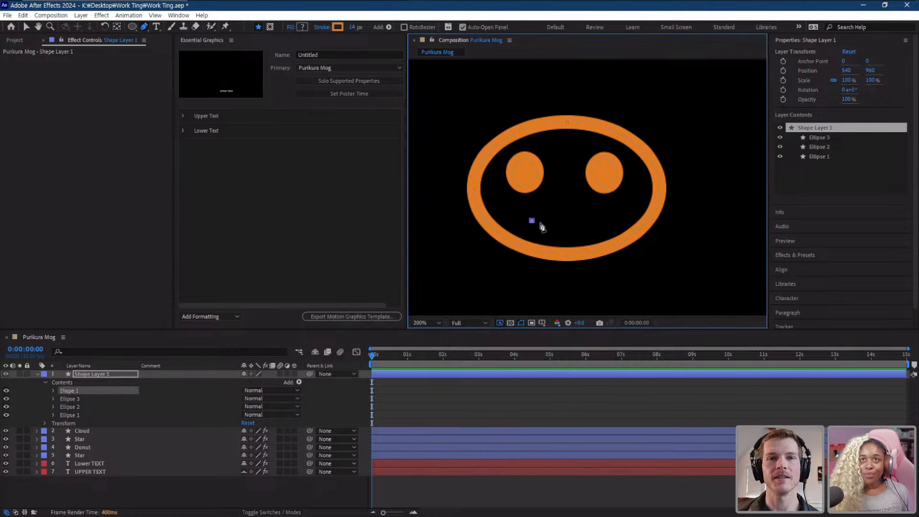
pyautogui.click(562, 220)
pyautogui.click(561, 201)
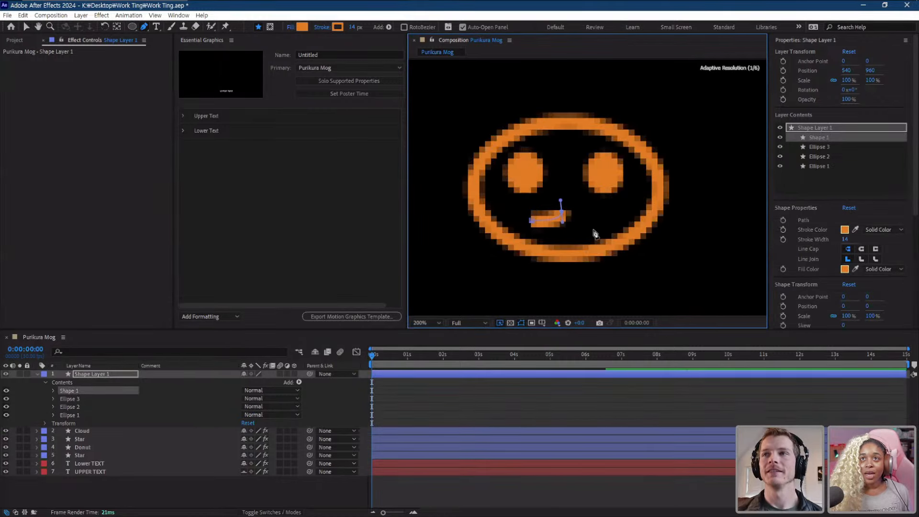
pyautogui.moveTo(597, 225); pyautogui.dragTo(621, 214)
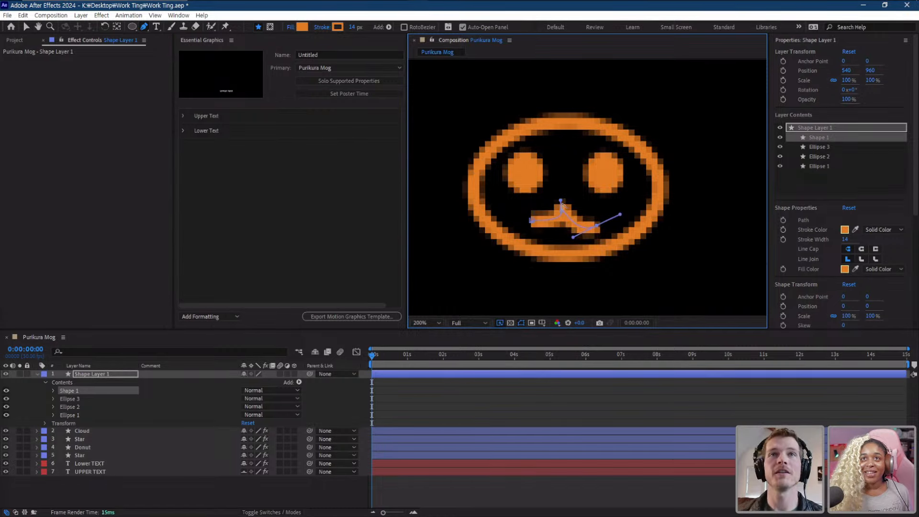
# - Adjust the mouth path's curve handles so it forms a wavy, cat-like smile peaking in the middle
pyautogui.keyDown('ctrl'); pyautogui.click(558, 227); pyautogui.keyUp('ctrl')
pyautogui.click(574, 236)
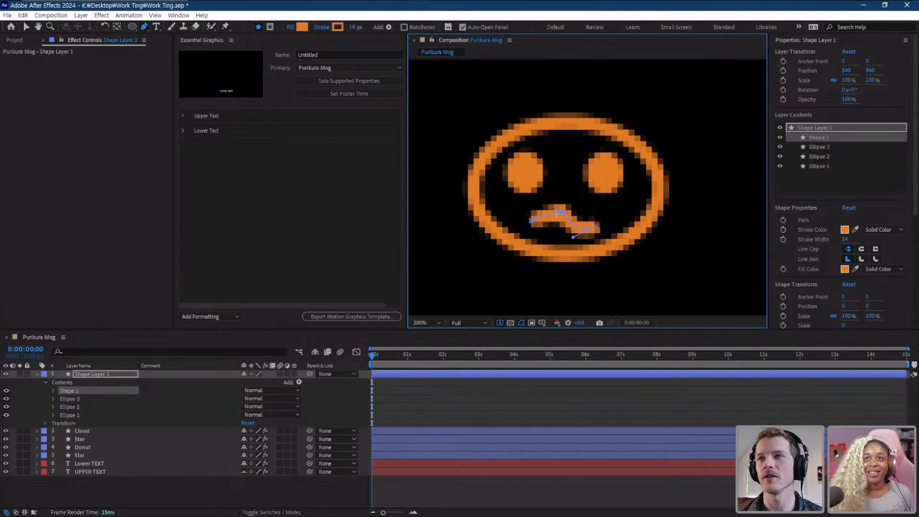
pyautogui.moveTo(548, 233); pyautogui.dragTo(597, 223)
pyautogui.scroll(-1, 575, 223)
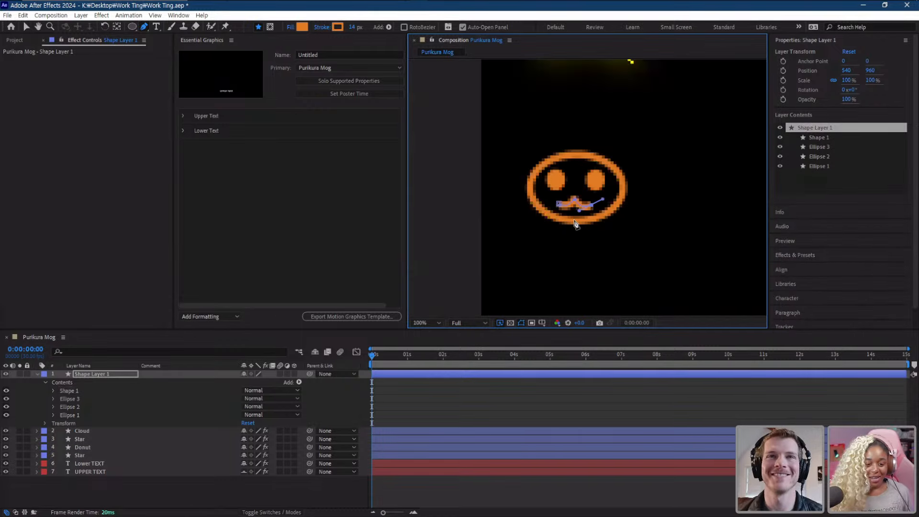
pyautogui.scroll(1, 546, 213)
pyautogui.scroll(-1, 528, 203)
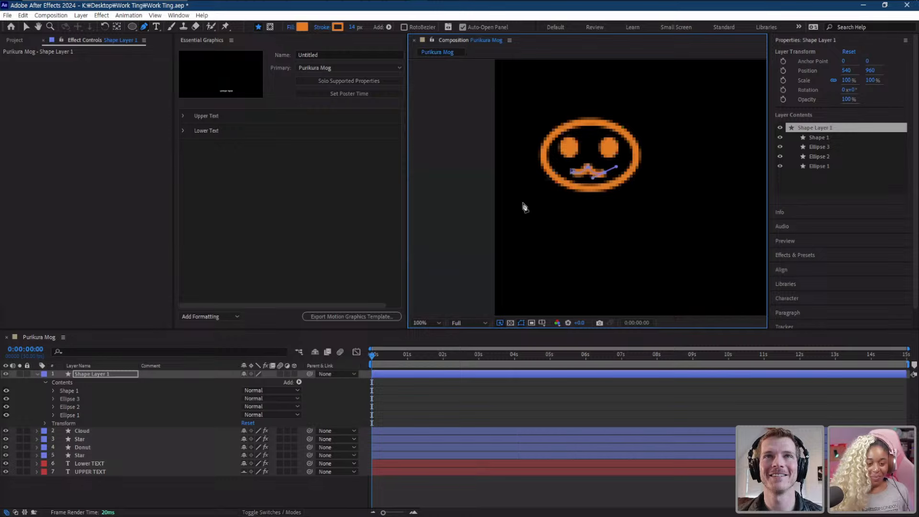
pyautogui.press('v')
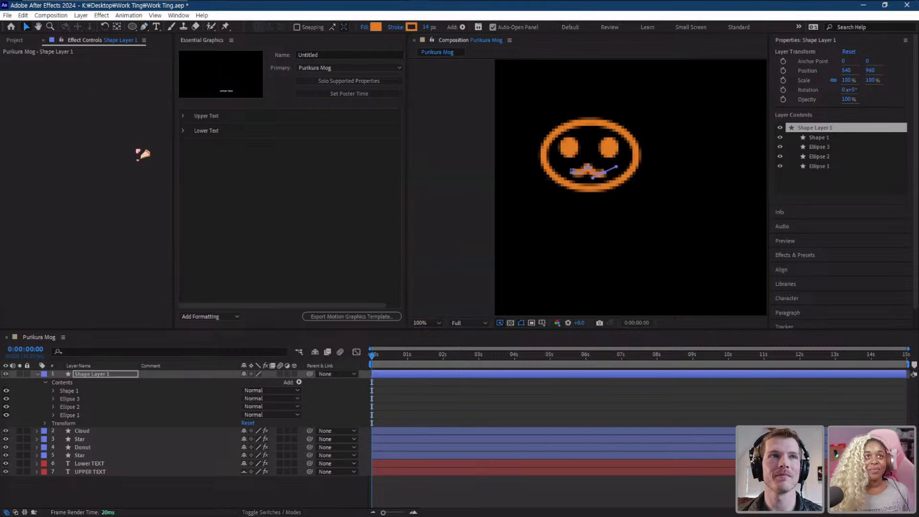
pyautogui.click(469, 275)
pyautogui.click(467, 247)
pyautogui.scroll(-2, 470, 245)
pyautogui.scroll(2, 470, 245)
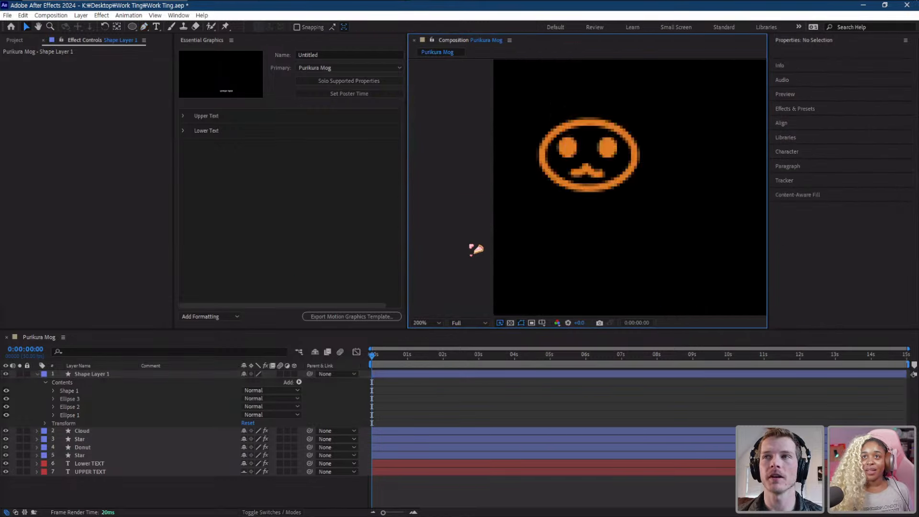
pyautogui.press('space')
pyautogui.press('space')
pyautogui.scroll(-1, 470, 244)
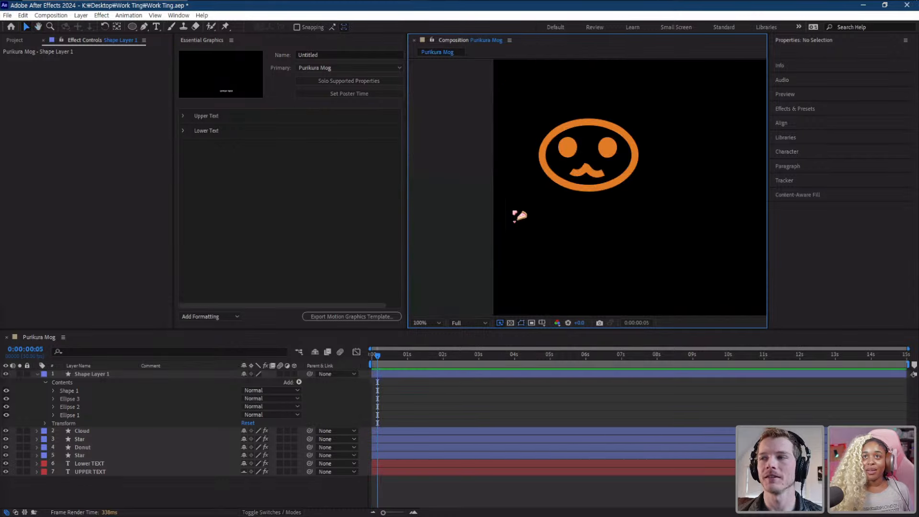
# - Set the mouth stroke's line cap to Round Cap
pyautogui.click(583, 169)
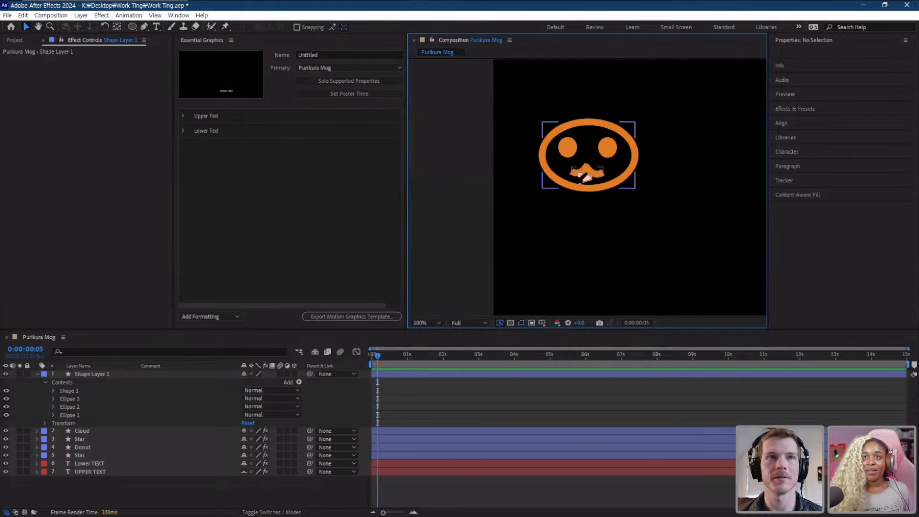
pyautogui.click(56, 390)
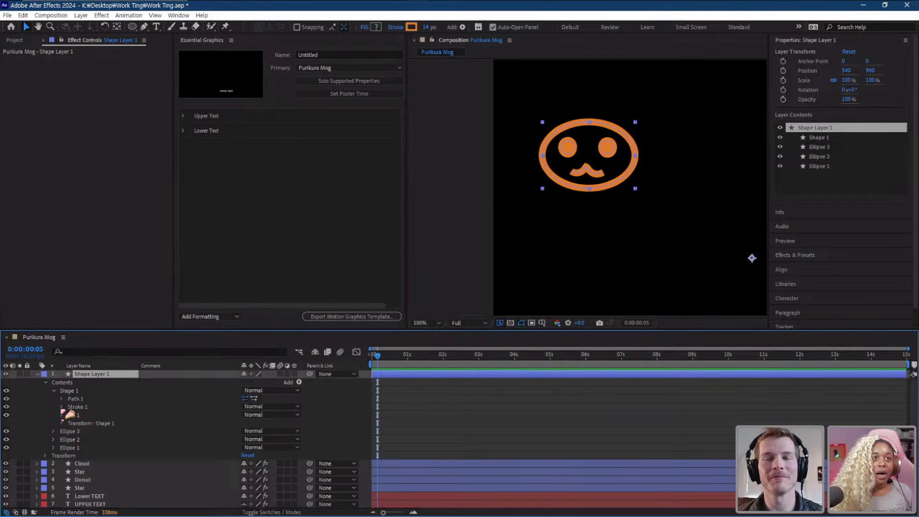
pyautogui.click(63, 406)
pyautogui.click(270, 447)
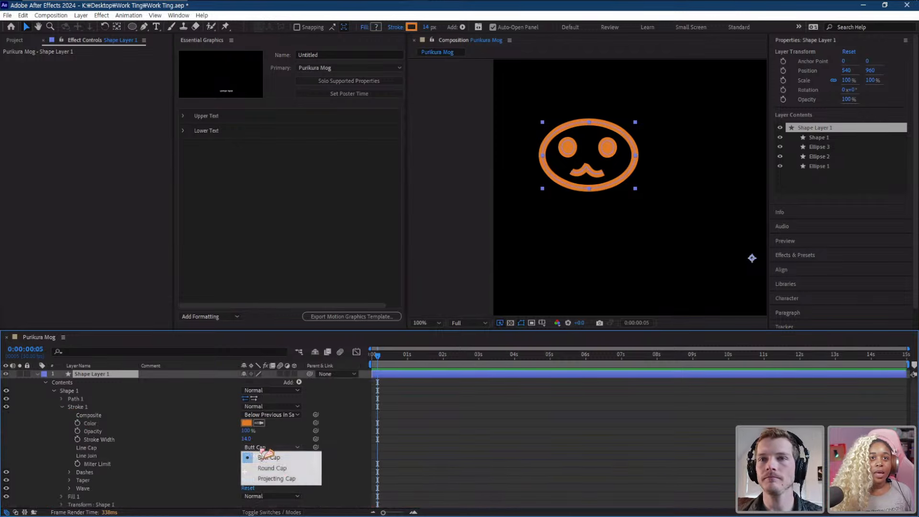
pyautogui.click(268, 465)
pyautogui.click(499, 228)
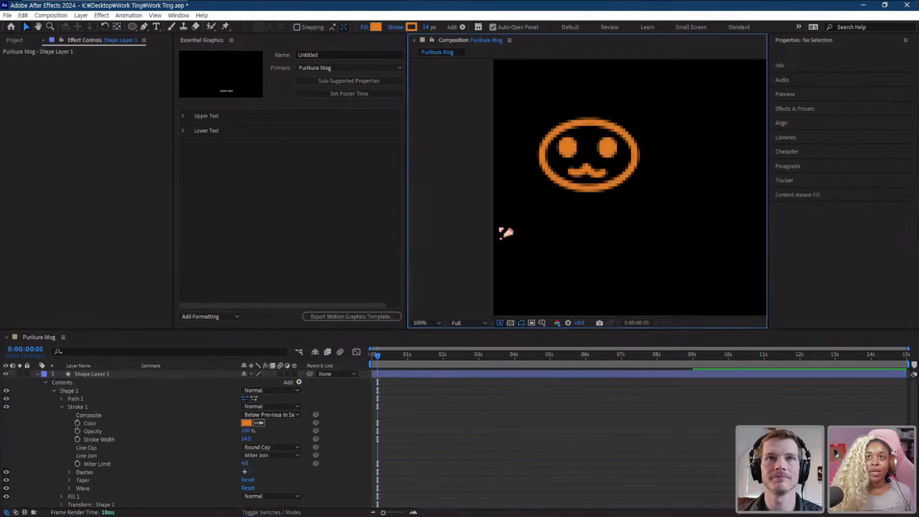
pyautogui.press('space')
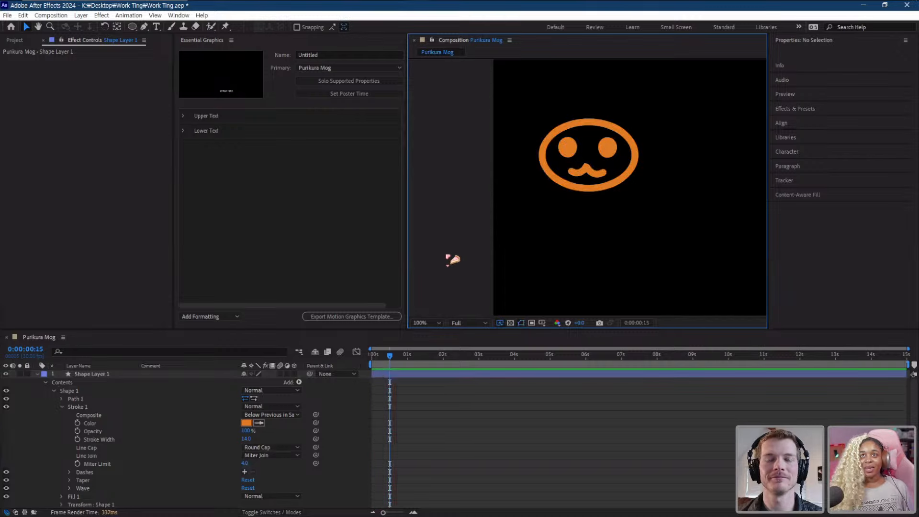
# - Set the mouth stroke's line join to Round Join
pyautogui.click(282, 457)
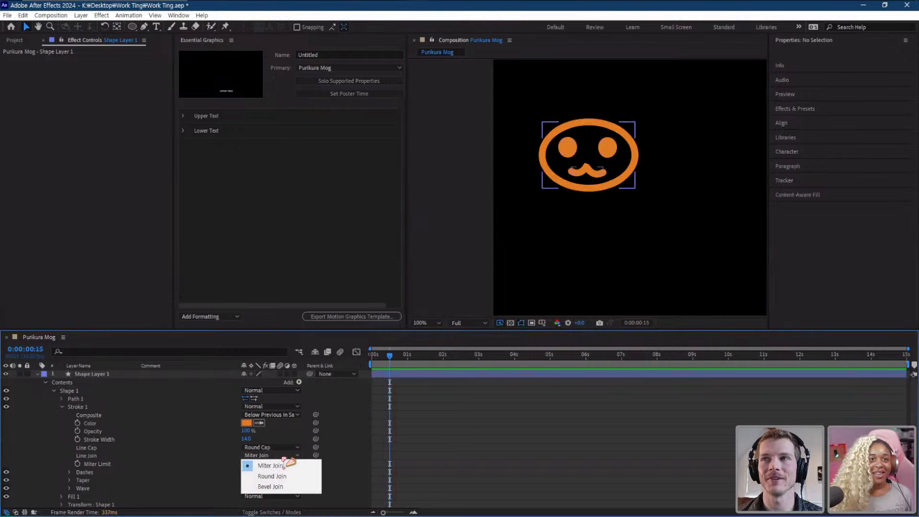
pyautogui.click(269, 471)
pyautogui.click(488, 237)
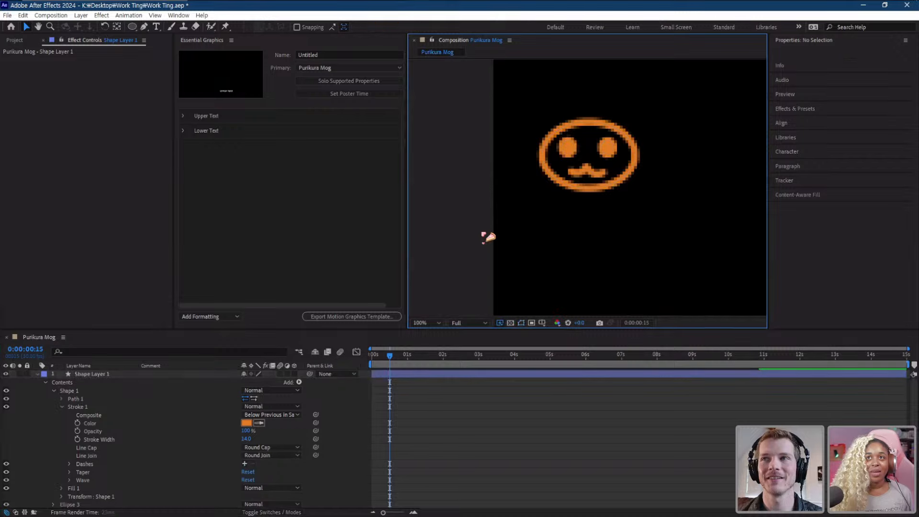
pyautogui.scroll(-4, 487, 230)
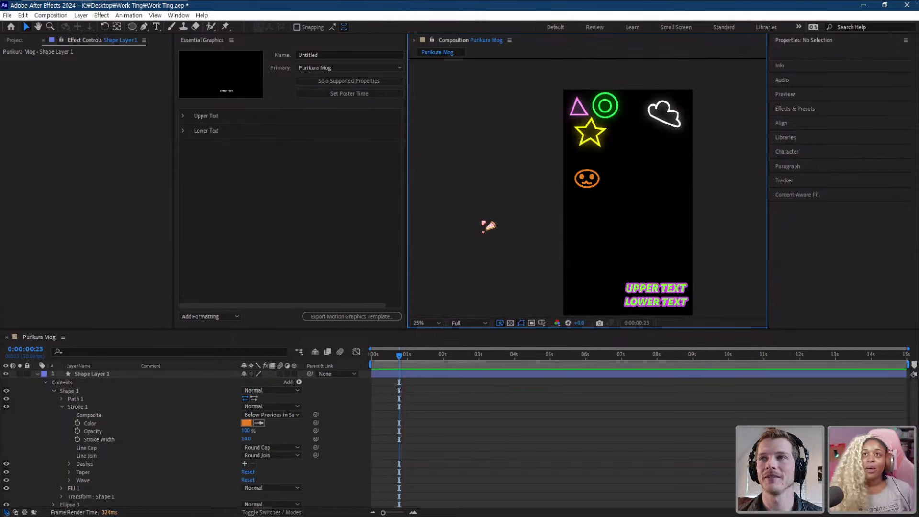
pyautogui.scroll(2, 488, 226)
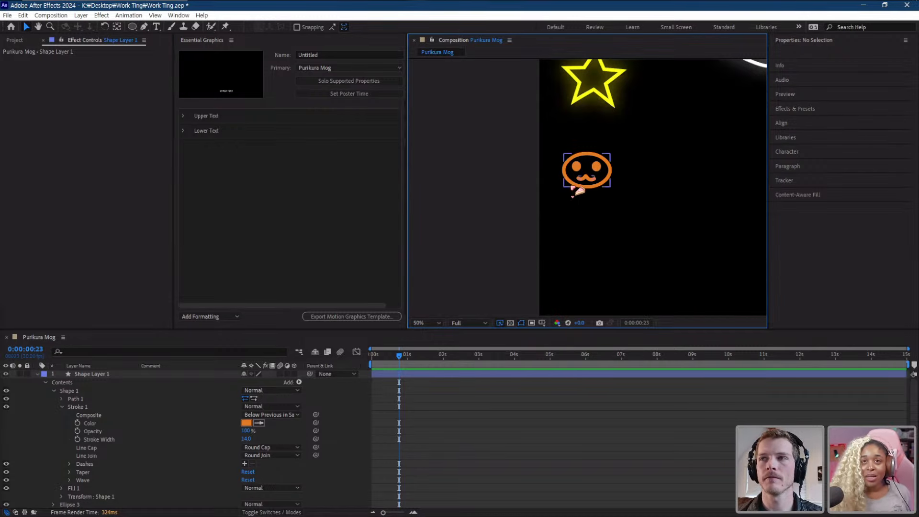
# - Select the orange face's shape layer and collapse its Shape 1 group in the layer contents
pyautogui.scroll(2, 581, 199)
pyautogui.click(559, 177)
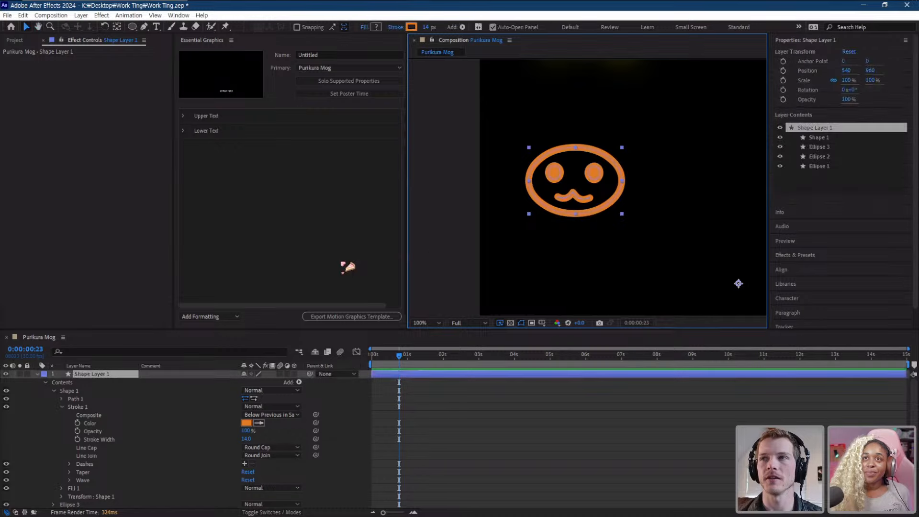
pyautogui.click(54, 392)
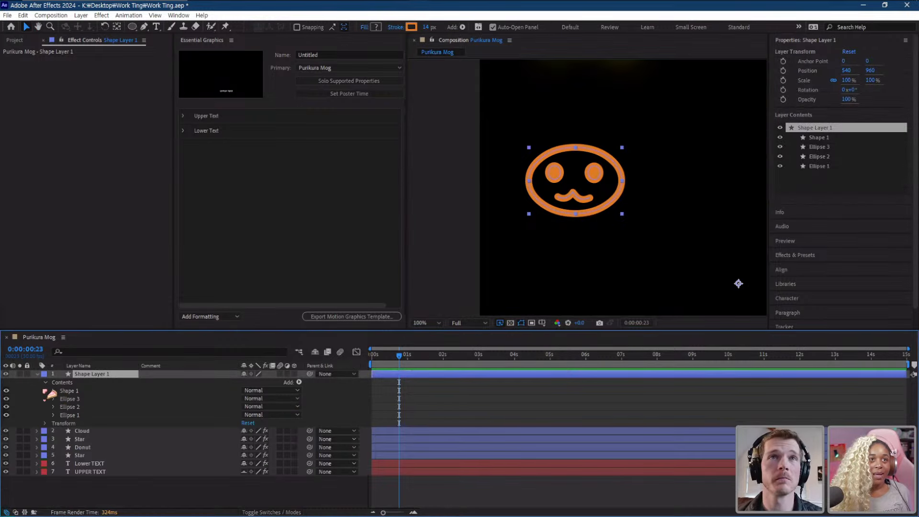
pyautogui.click(79, 264)
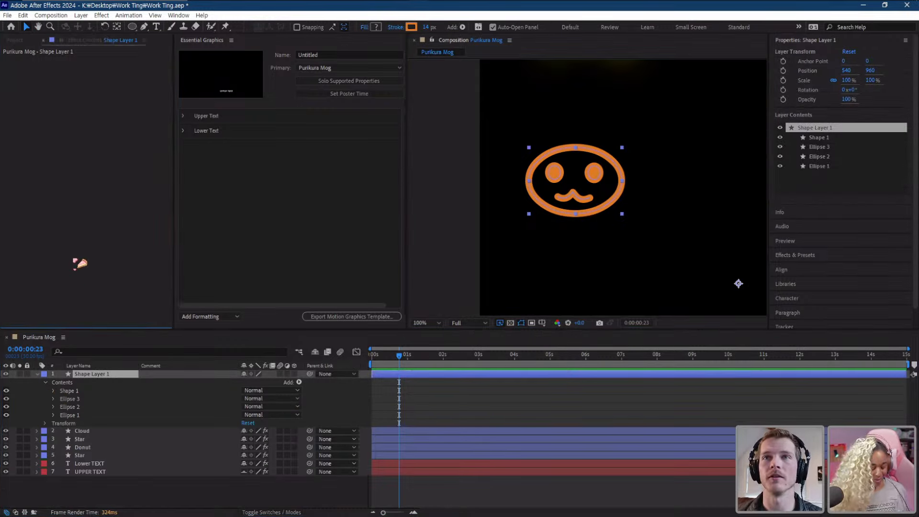
pyautogui.press('h')
pyautogui.moveTo(563, 206); pyautogui.dragTo(554, 222)
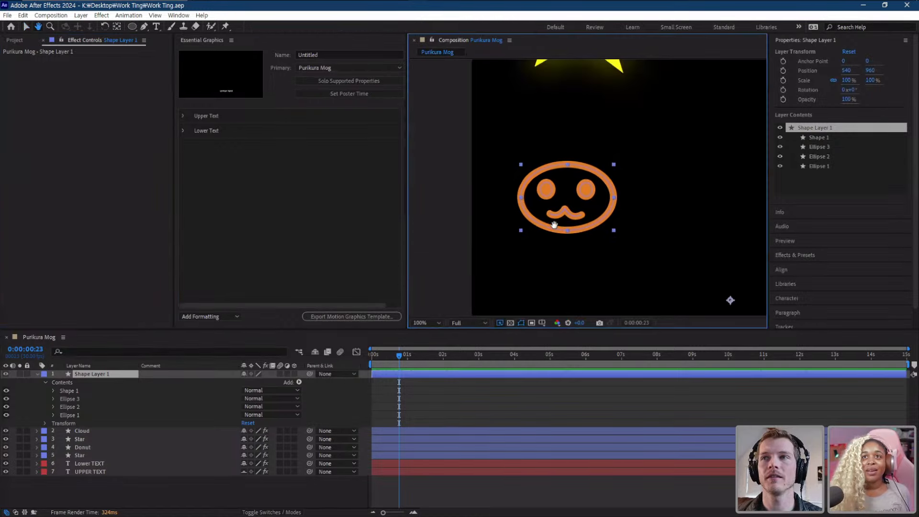
pyautogui.press('v')
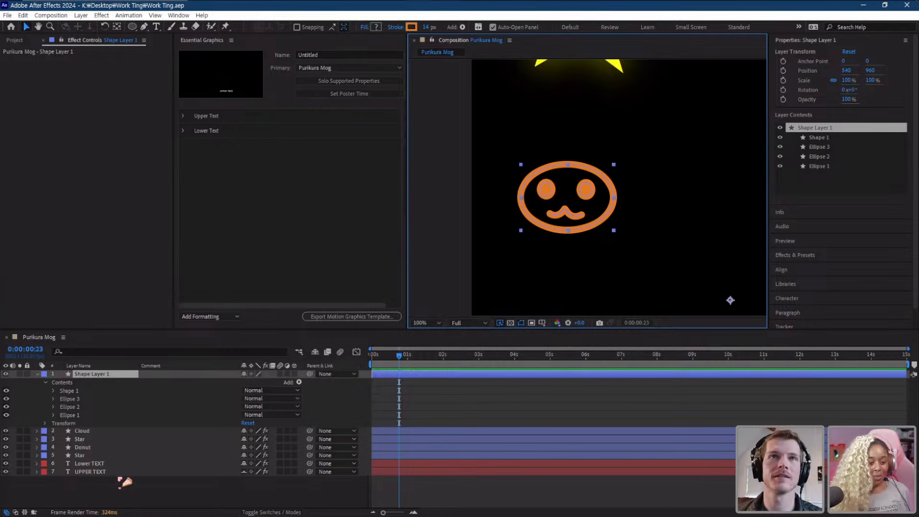
# - Draw a small ellipse about 17.5 by 18.5 px inside the face's left eye, within the contents of Shape Layer 1
pyautogui.click(132, 27)
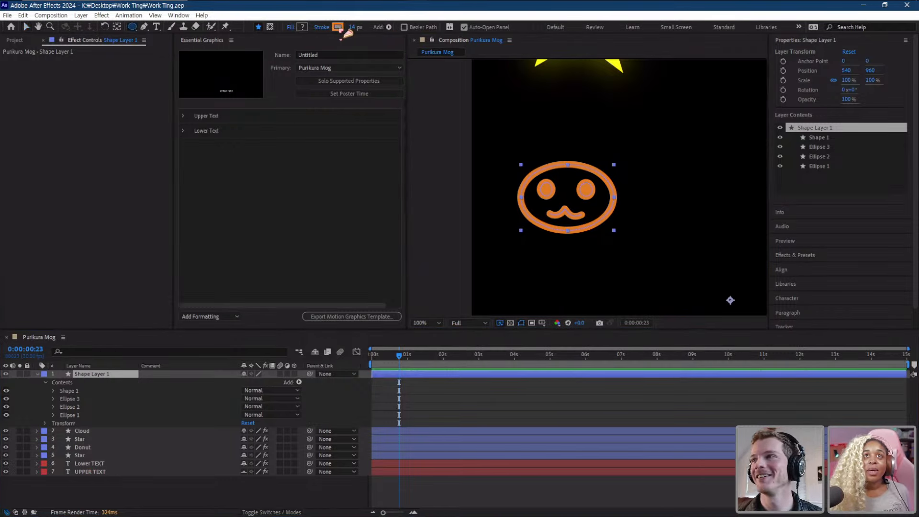
pyautogui.click(69, 382)
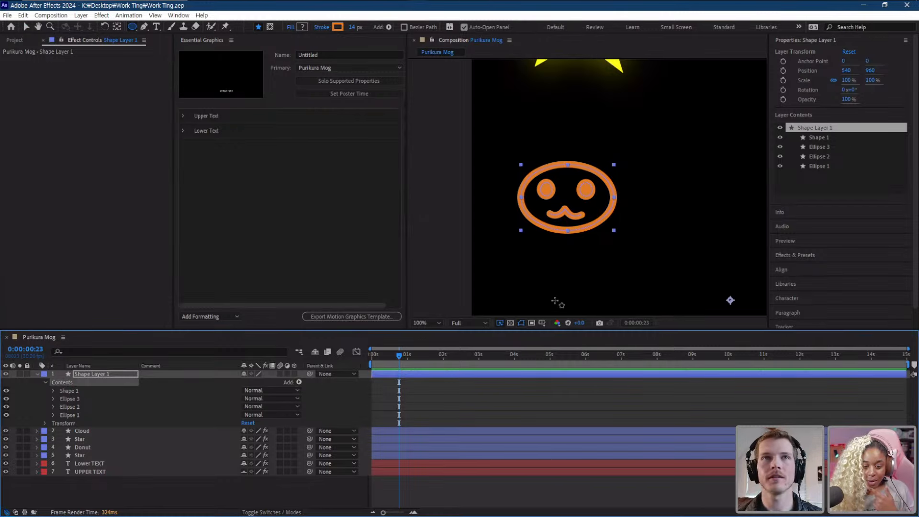
pyautogui.scroll(1, 556, 302)
pyautogui.press('h')
pyautogui.click(544, 323)
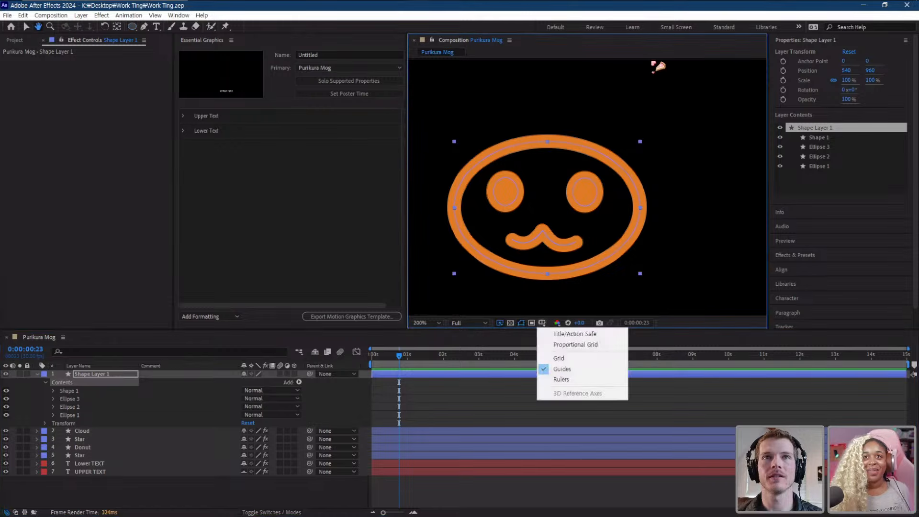
pyautogui.click(652, 43)
pyautogui.moveTo(505, 191)
pyautogui.mouseDown()
pyautogui.moveTo(526, 194)
pyautogui.moveTo(521, 187)
pyautogui.mouseUp()
pyautogui.press('q')
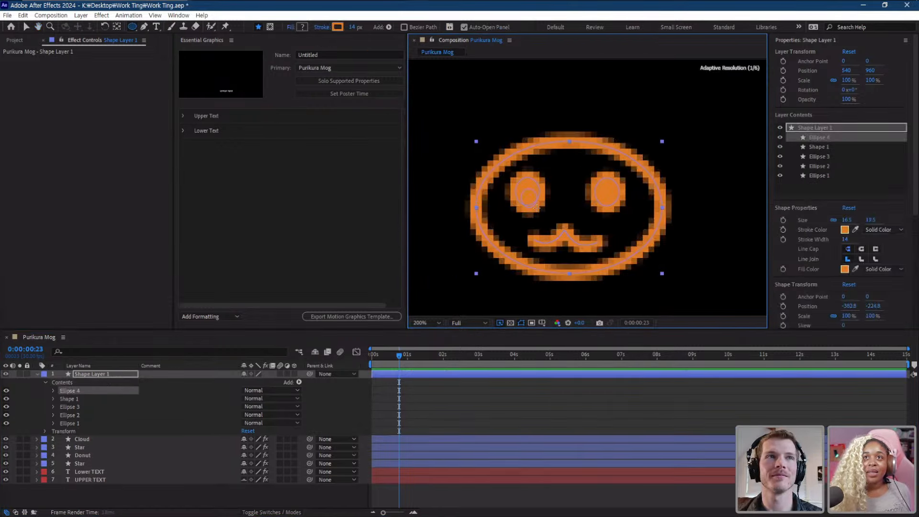
# - Set the new pupil ellipse's fill to dark brown #301804 and its stroke width to 0 px
pyautogui.click(302, 27)
pyautogui.click(402, 326)
pyautogui.moveTo(402, 326); pyautogui.dragTo(428, 344)
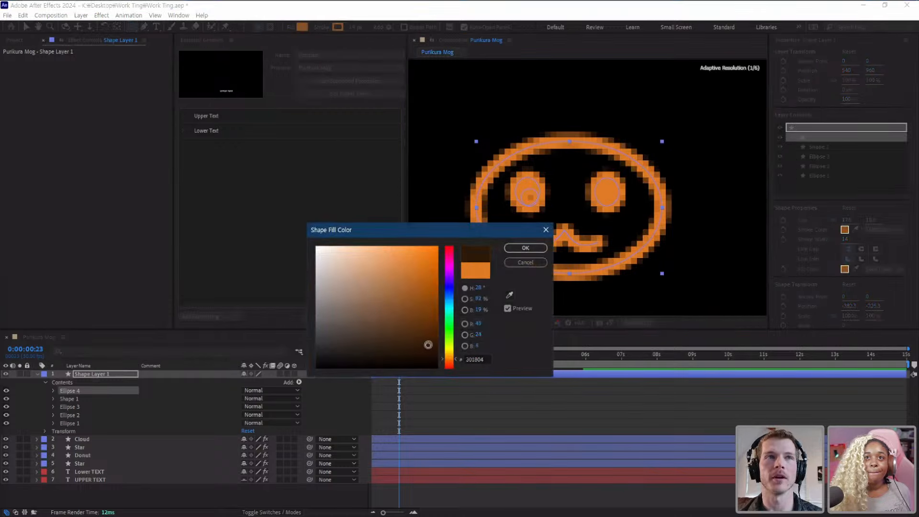
pyautogui.click(525, 248)
pyautogui.moveTo(349, 28); pyautogui.dragTo(169, 31)
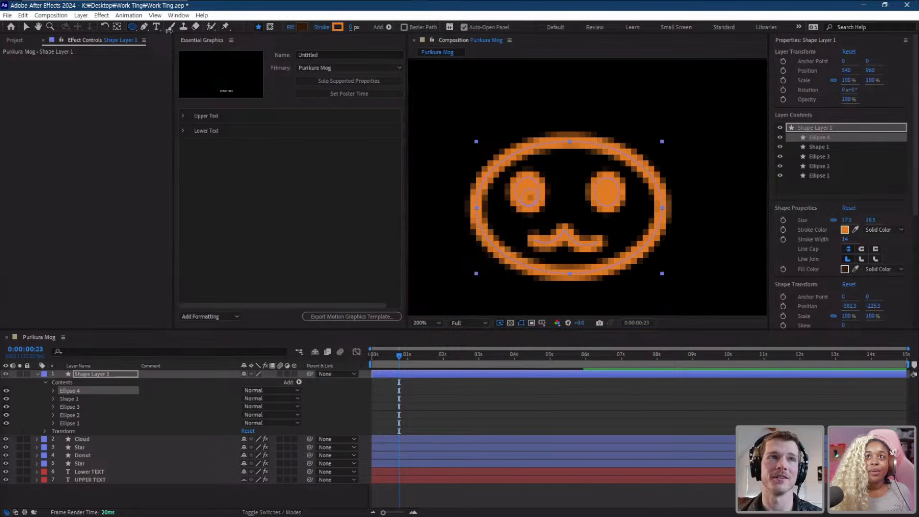
# - Stretch the left pupil into a tall oval at about 142.4% by 192.7% scale, filling most of the eye, and check it deselected
pyautogui.press('v')
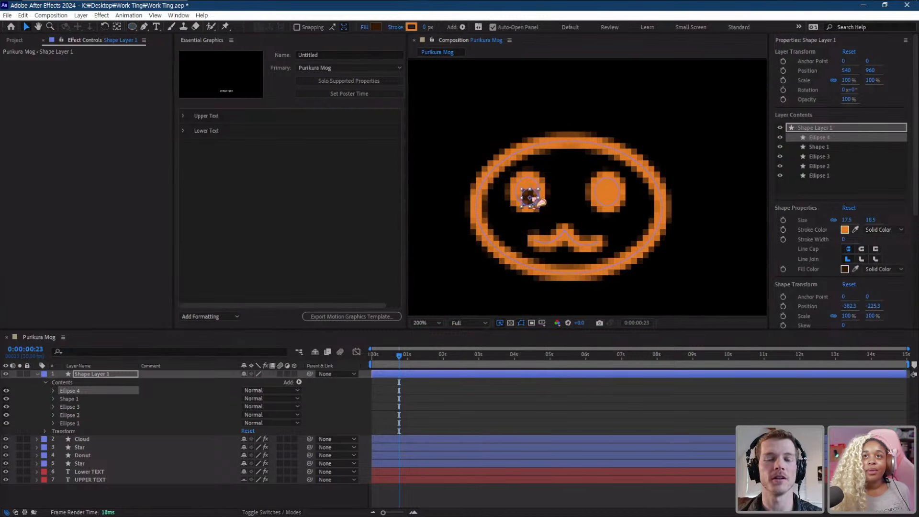
pyautogui.moveTo(533, 201); pyautogui.dragTo(537, 180)
pyautogui.click(436, 229)
pyautogui.press('space')
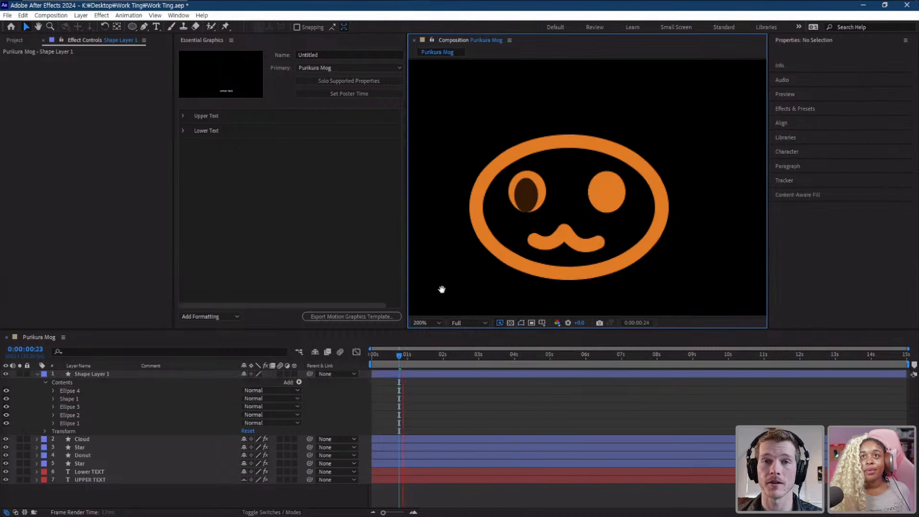
pyautogui.press('space')
# - Duplicate the left eye's dark pupil and place the copy over the right eye at the same height
pyautogui.click(529, 197)
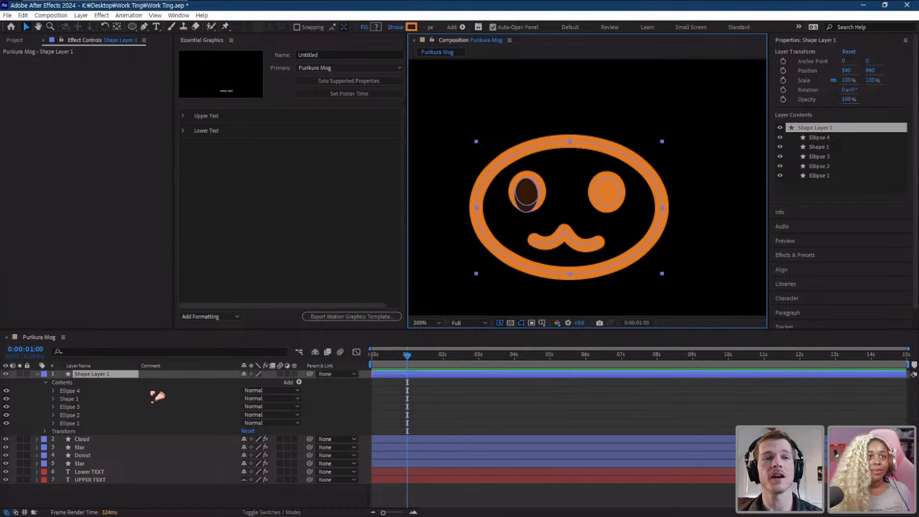
pyautogui.click(75, 391)
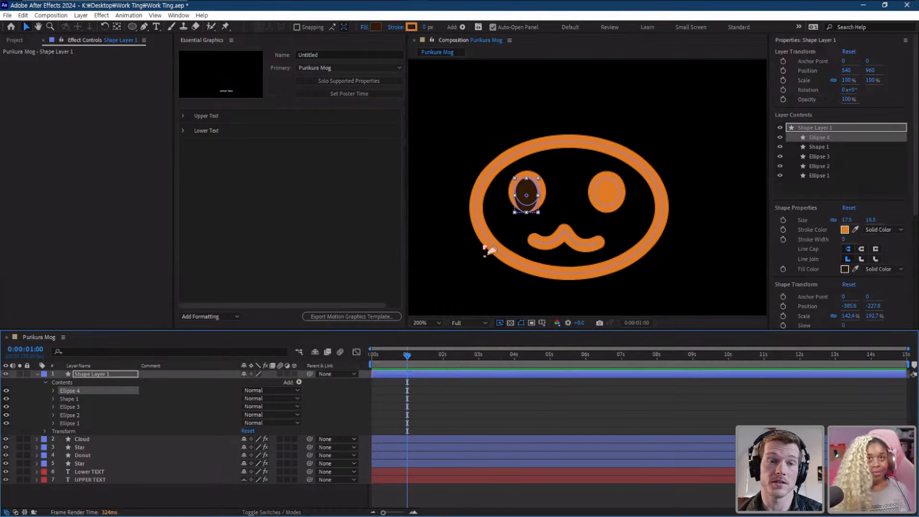
pyautogui.hotkey('ctrl', 'd')
pyautogui.moveTo(525, 195); pyautogui.dragTo(599, 199)
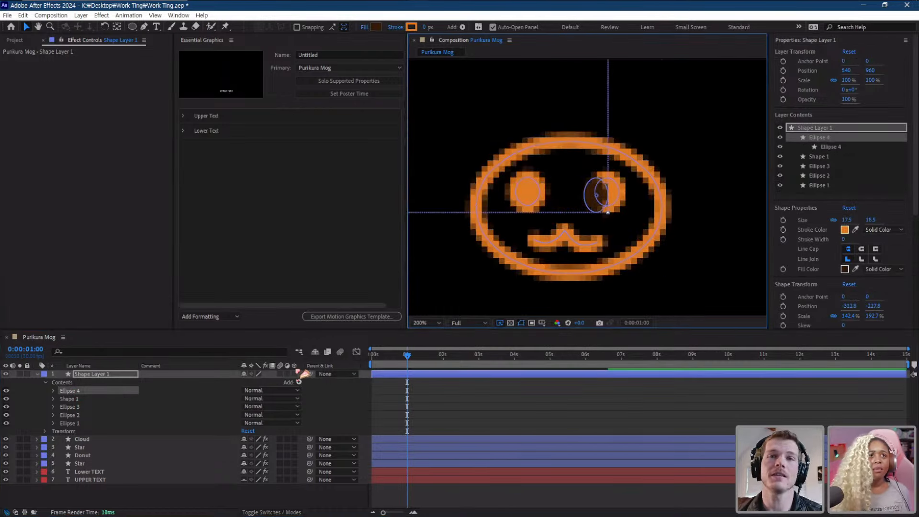
pyautogui.hotkey('ctrl', 'z')
pyautogui.hotkey('ctrl', 'd')
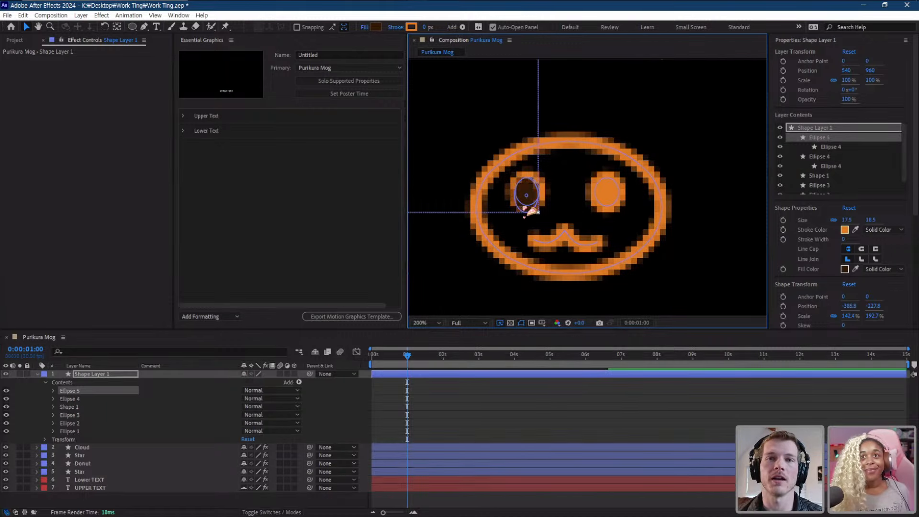
pyautogui.moveTo(526, 195); pyautogui.dragTo(610, 197)
# - Preview the face with both pupils from farther out and return the current time to 0:00:00:00
pyautogui.press(',')
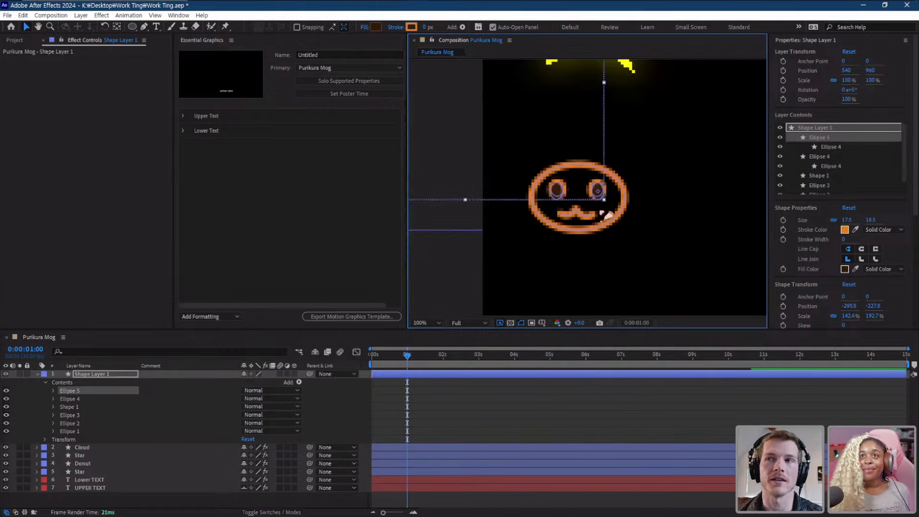
pyautogui.click(463, 261)
pyautogui.press('space')
pyautogui.scroll(-1, 463, 259)
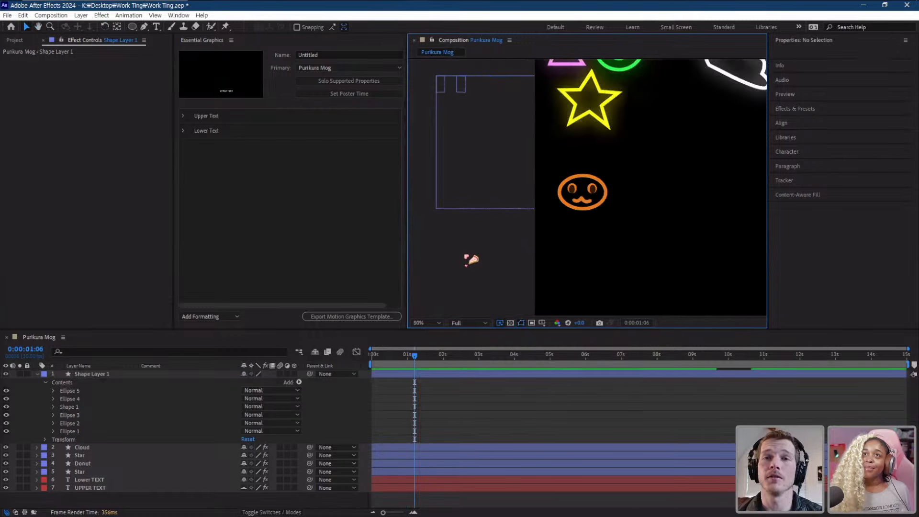
pyautogui.scroll(1, 465, 256)
pyautogui.moveTo(393, 356); pyautogui.dragTo(337, 360)
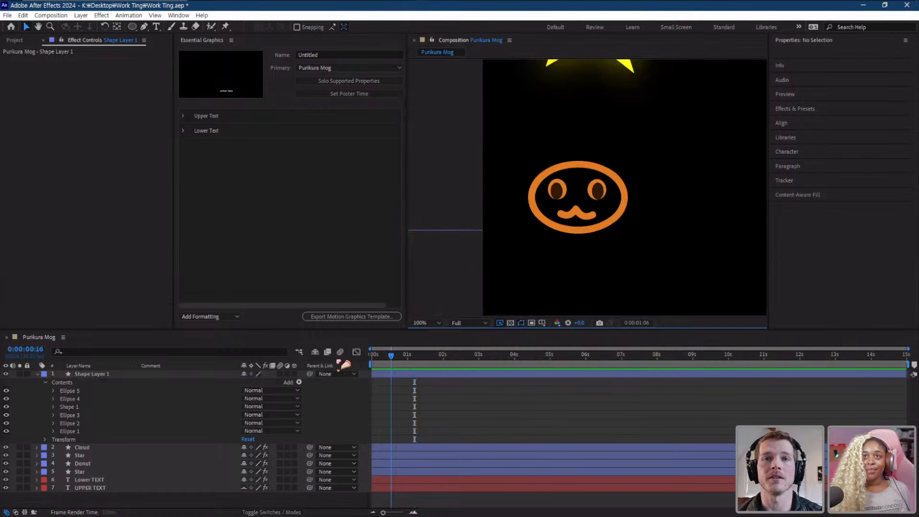
# - Nudge both pupils up together to a vertical position of about -230.8 so they sit centred in the eyes
pyautogui.click(574, 193)
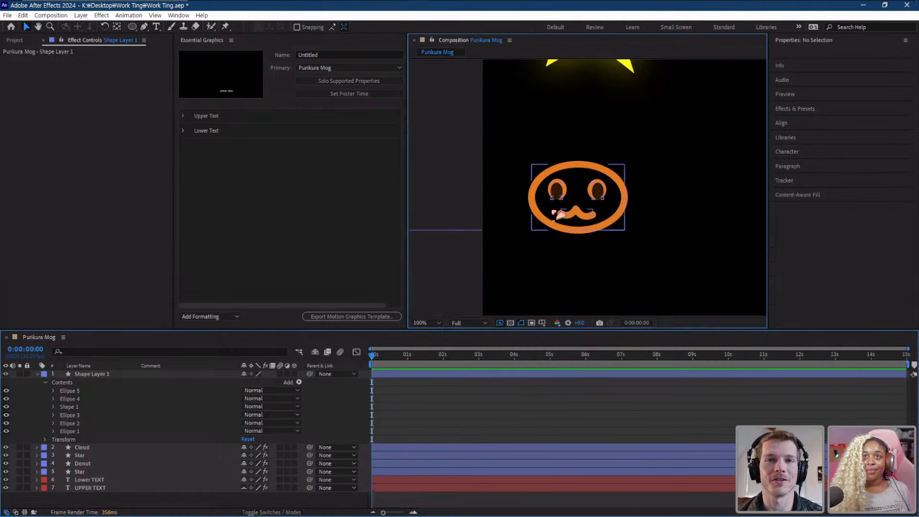
pyautogui.press('.')
pyautogui.click(80, 392)
pyautogui.keyDown('shift'); pyautogui.click(78, 398); pyautogui.keyUp('shift')
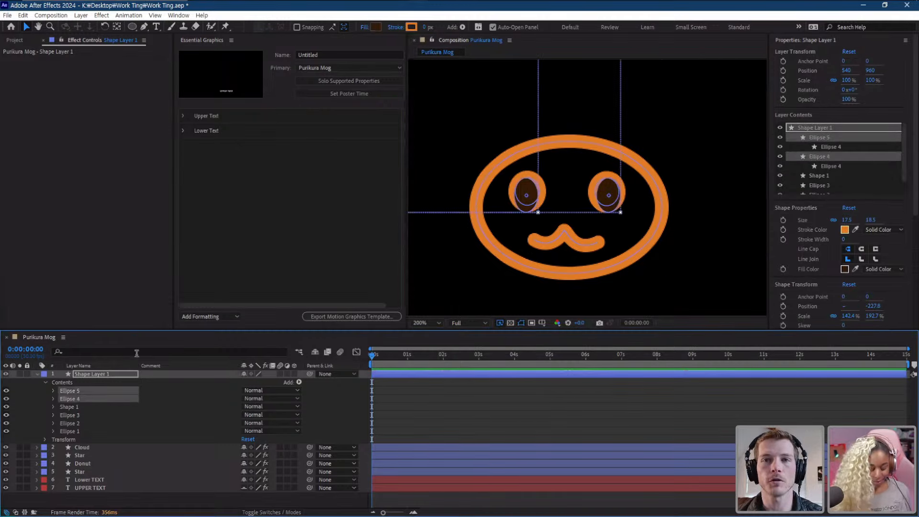
pyautogui.press('Up')
pyautogui.press('Up')
pyautogui.press('Up')
pyautogui.press('Up')
pyautogui.press('Up')
pyautogui.press('Up')
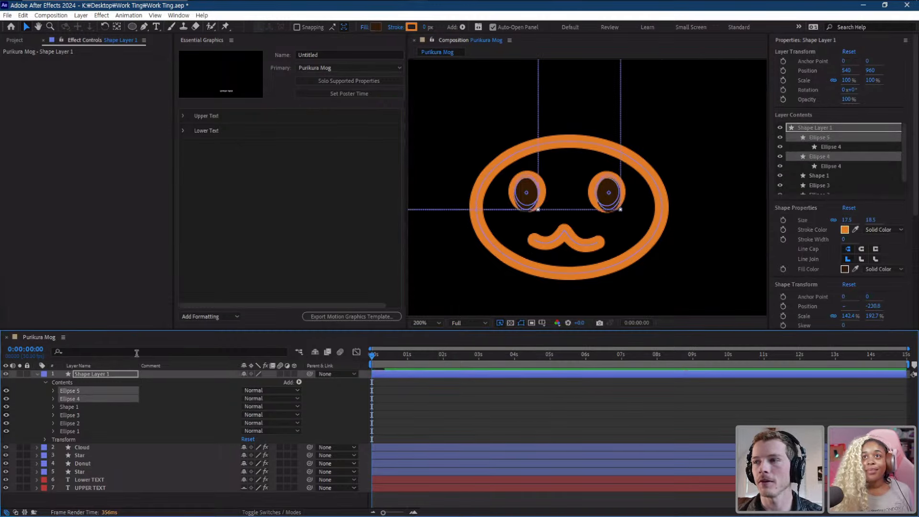
pyautogui.press('Up')
pyautogui.press('Up')
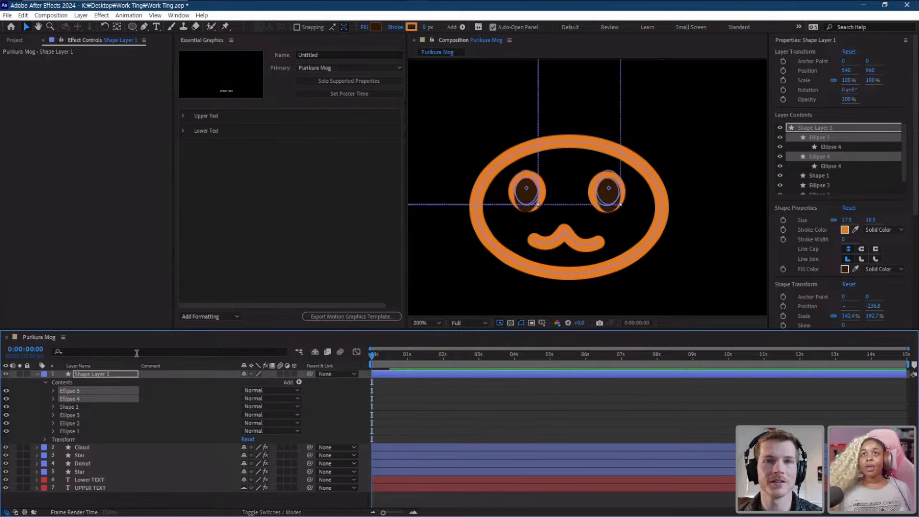
pyautogui.press('Down')
pyautogui.press('Down')
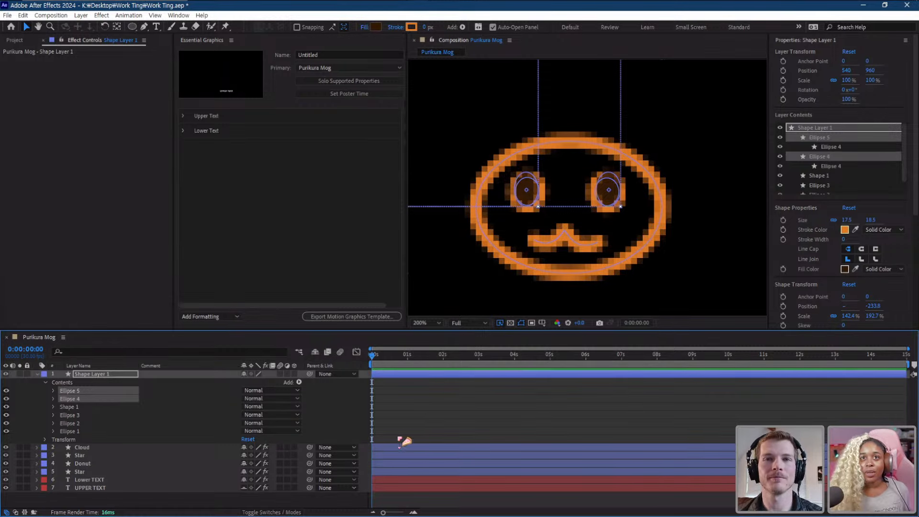
pyautogui.press('Down')
pyautogui.press('Down')
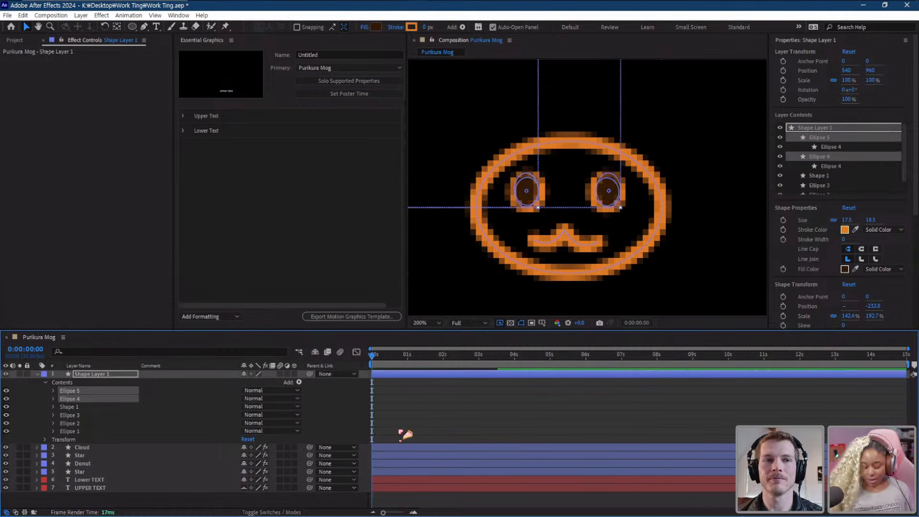
# - Deselect the pupils, save the project and play back the composition
pyautogui.press(',')
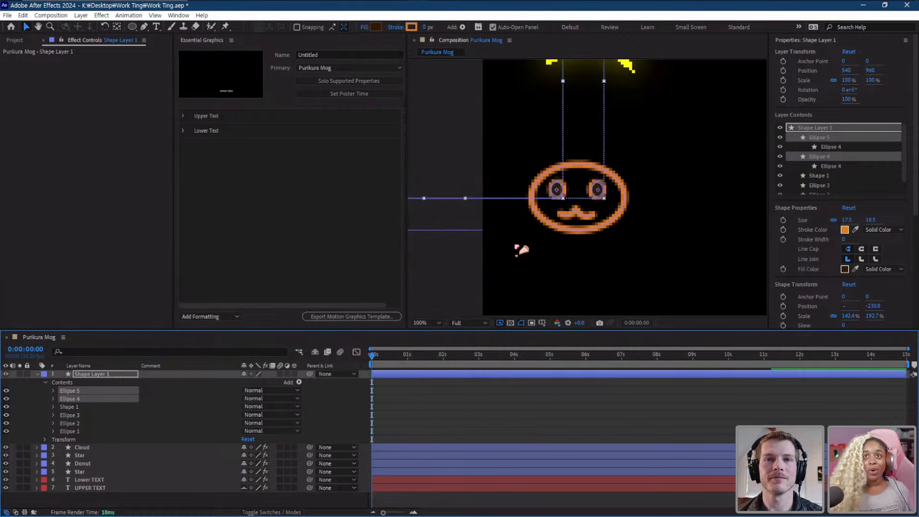
pyautogui.click(462, 256)
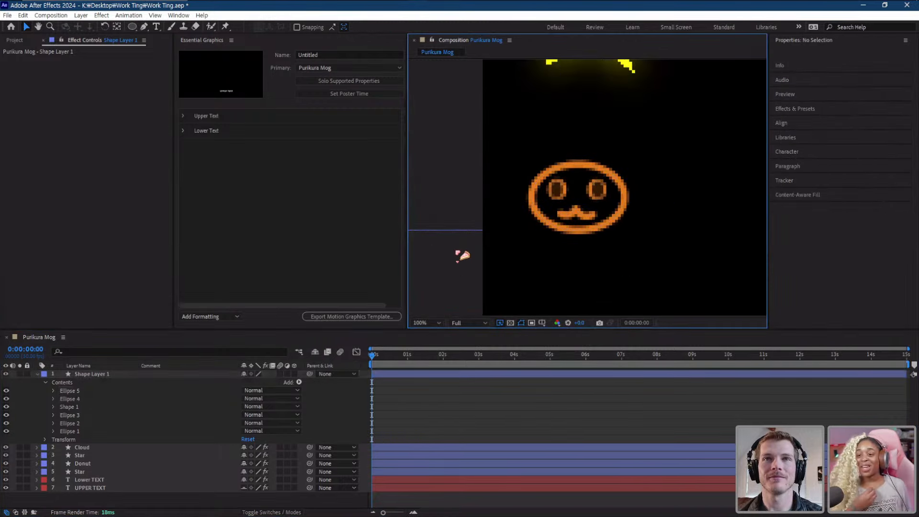
pyautogui.hotkey('ctrl', 's')
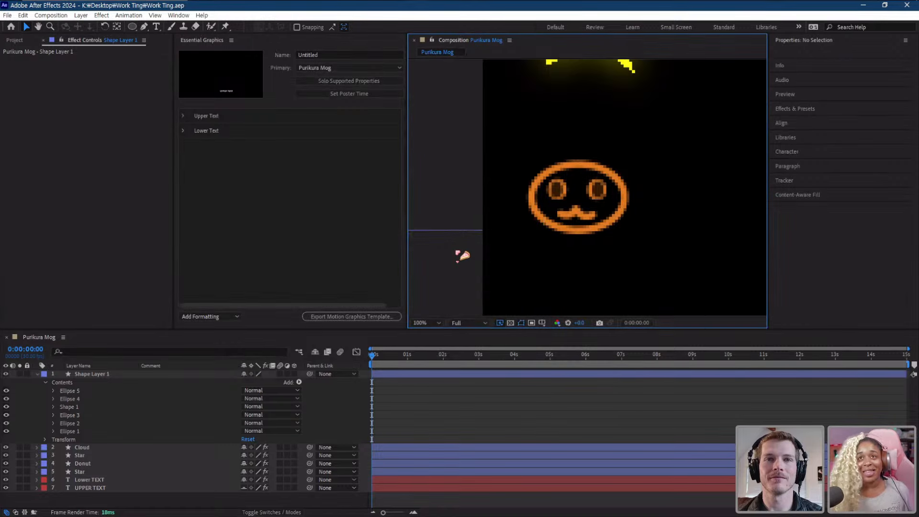
pyautogui.press('space')
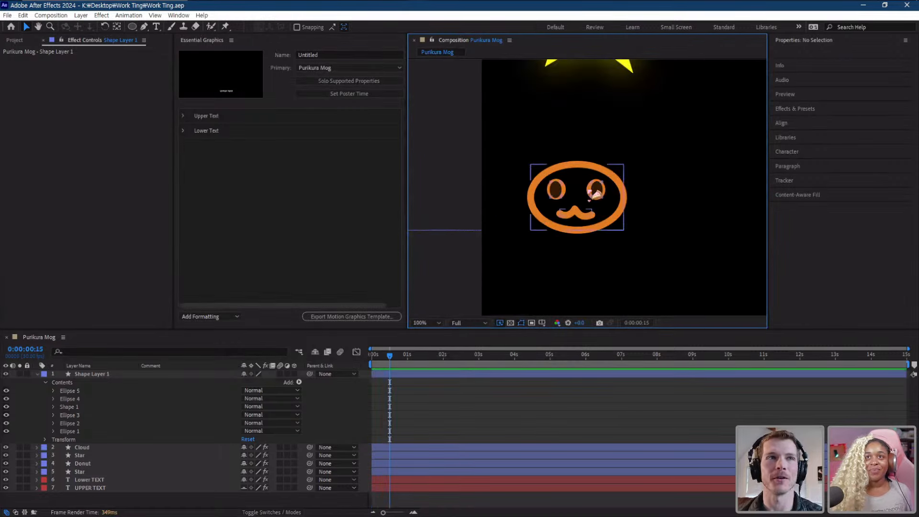
# - Shift the face layer slightly to position 539, 961 and return the current time to 0:00:00:00
pyautogui.click(598, 219)
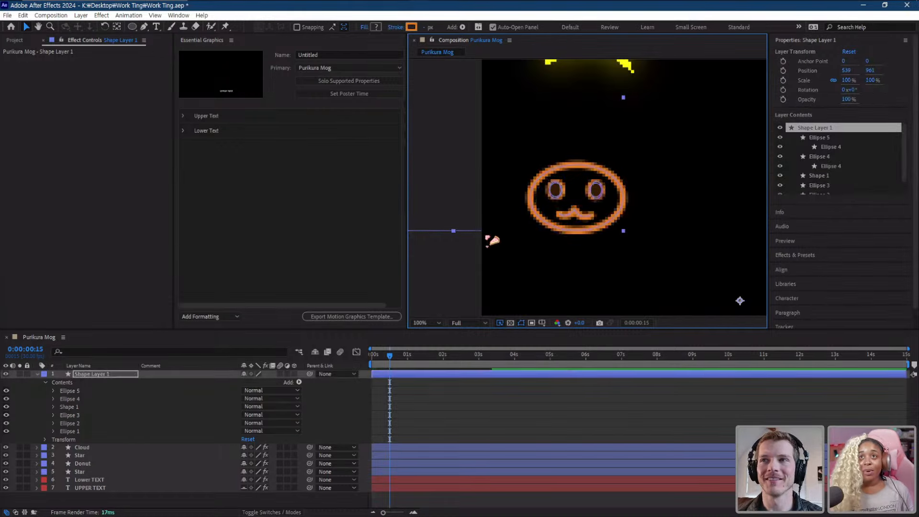
pyautogui.click(461, 275)
pyautogui.moveTo(390, 355); pyautogui.dragTo(372, 356)
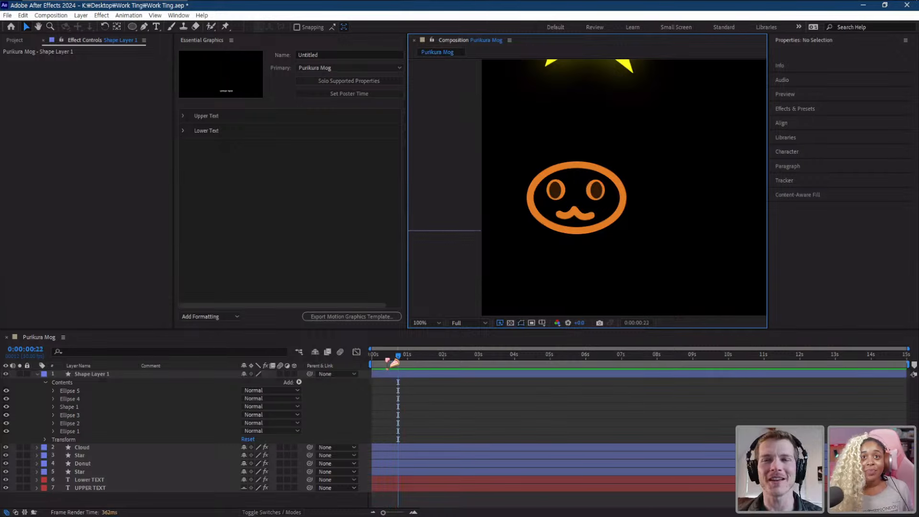
# - Draw an ellipse about 77 by 54 px in Shape Layer 1, overlapping the head outline's upper-left edge
pyautogui.click(89, 374)
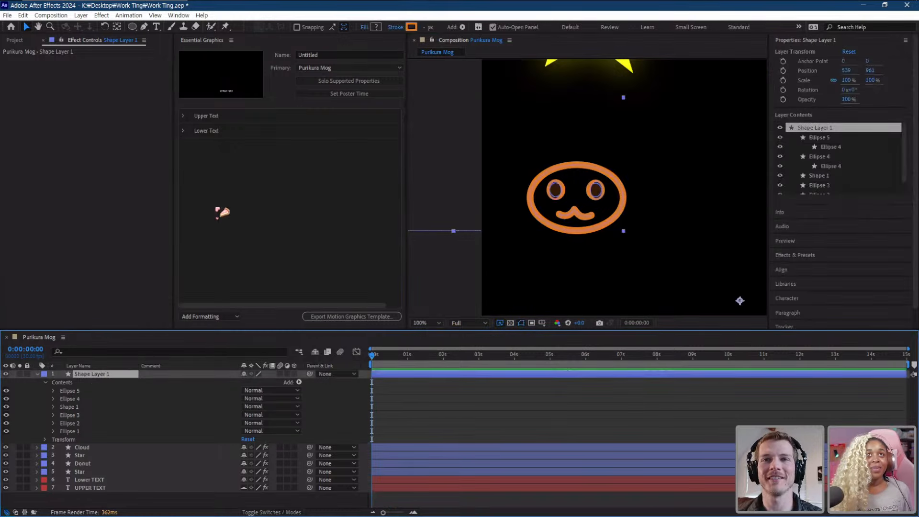
pyautogui.click(132, 27)
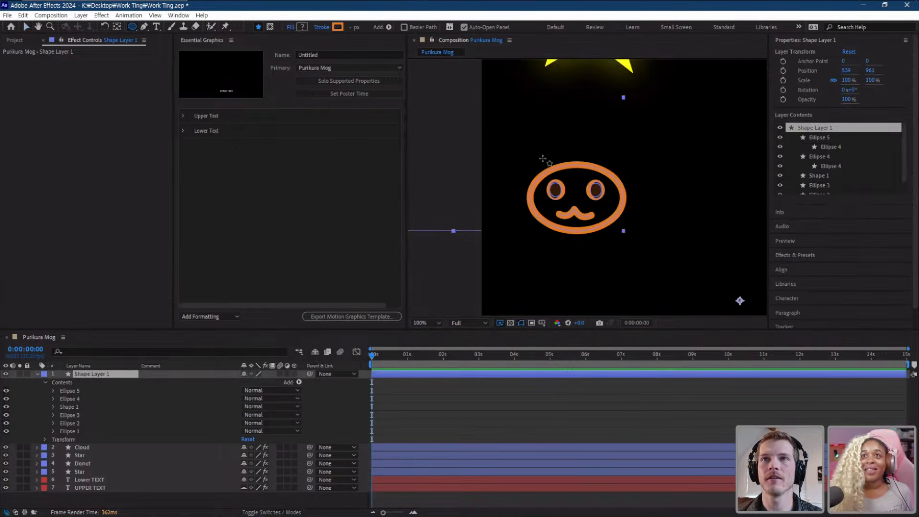
pyautogui.moveTo(529, 155); pyautogui.dragTo(565, 181)
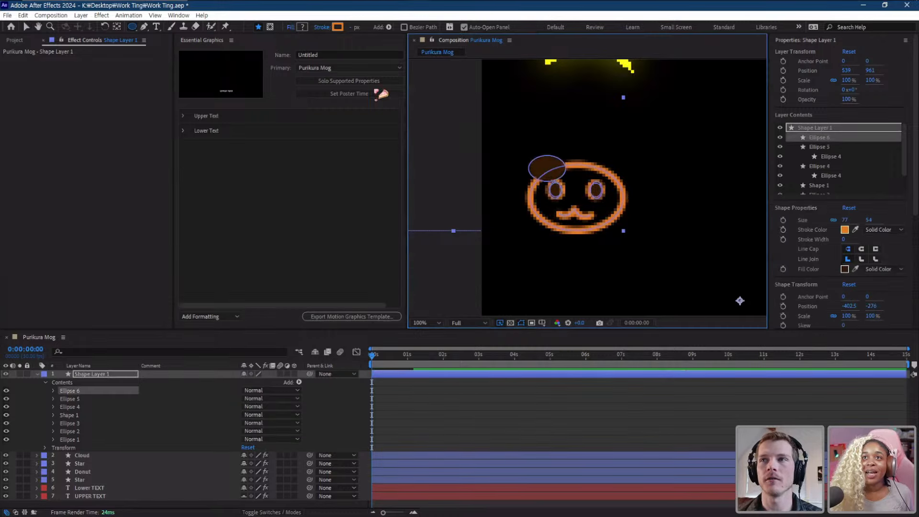
# - Remove the ear ellipse's fill and set its orange stroke width to 11 px
pyautogui.click(290, 27)
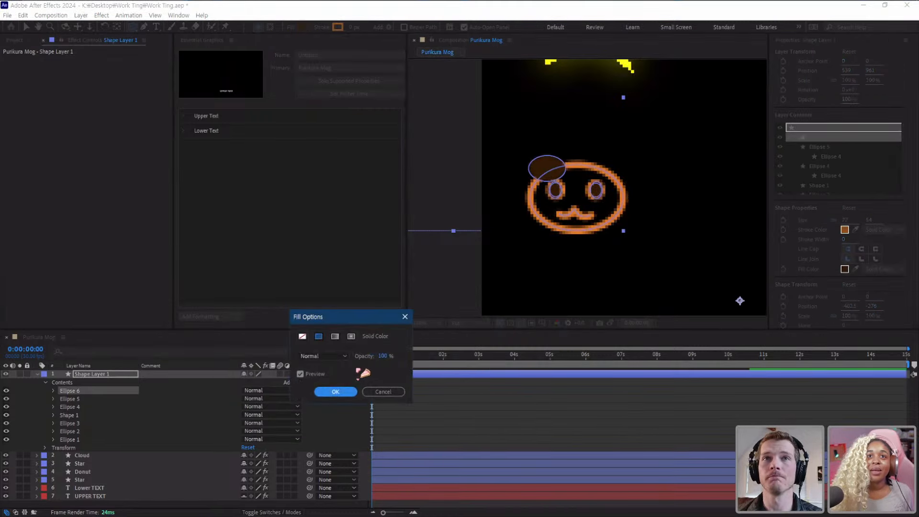
pyautogui.click(305, 337)
pyautogui.click(336, 392)
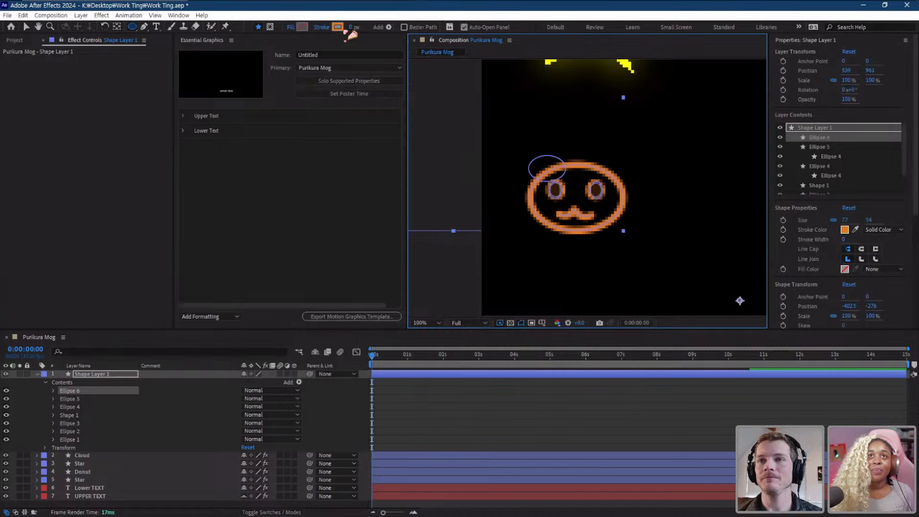
pyautogui.moveTo(349, 27); pyautogui.dragTo(354, 27)
# - Tilt the ear ellipse, scale it to about 92.8 by 85.9% and seat it on the head's upper-left edge at about -415, -283.5
pyautogui.scroll(2, 659, 268)
pyautogui.press('v')
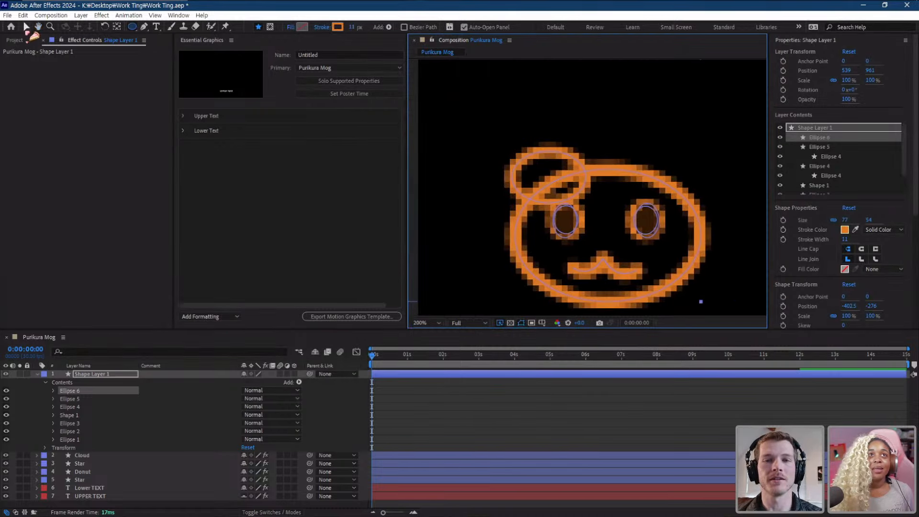
pyautogui.moveTo(588, 159)
pyautogui.mouseDown()
pyautogui.moveTo(586, 128)
pyautogui.moveTo(581, 146)
pyautogui.mouseUp()
pyautogui.moveTo(576, 193)
pyautogui.mouseDown()
pyautogui.moveTo(581, 180)
pyautogui.moveTo(561, 181)
pyautogui.moveTo(579, 158)
pyautogui.moveTo(575, 178)
pyautogui.mouseUp()
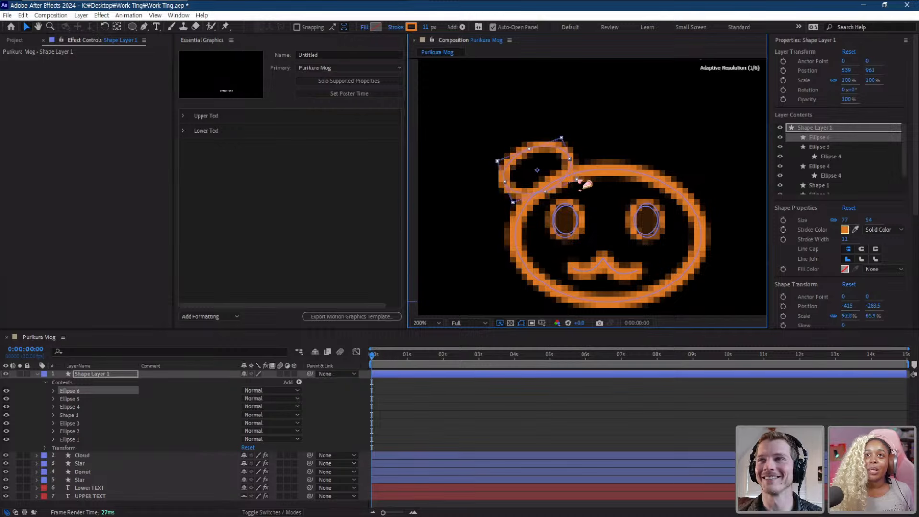
pyautogui.scroll(-1, 652, 160)
pyautogui.click(427, 177)
pyautogui.scroll(-1, 550, 187)
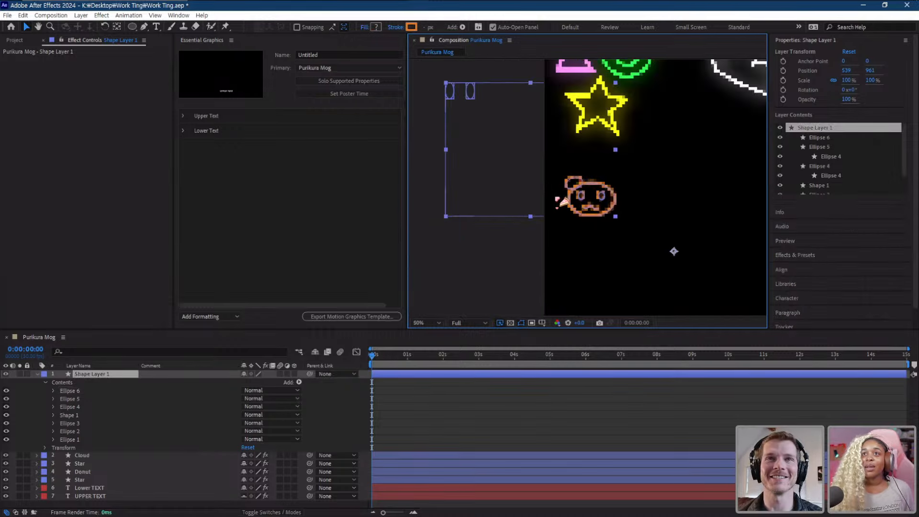
# - Duplicate the ear and place the copy with mirrored tilt on the head's upper-right edge at about -264.5, -281.5
pyautogui.scroll(1, 493, 266)
pyautogui.click(73, 391)
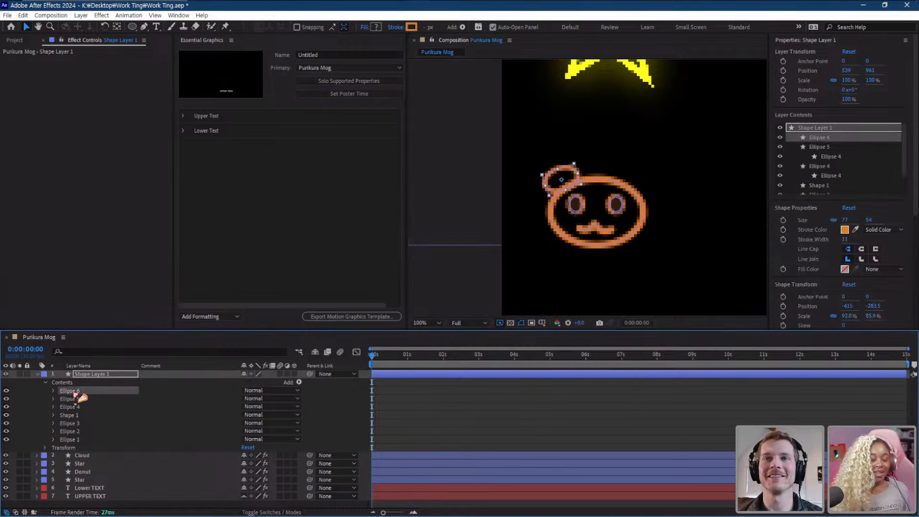
pyautogui.hotkey('ctrl', 'd')
pyautogui.scroll(1, 573, 175)
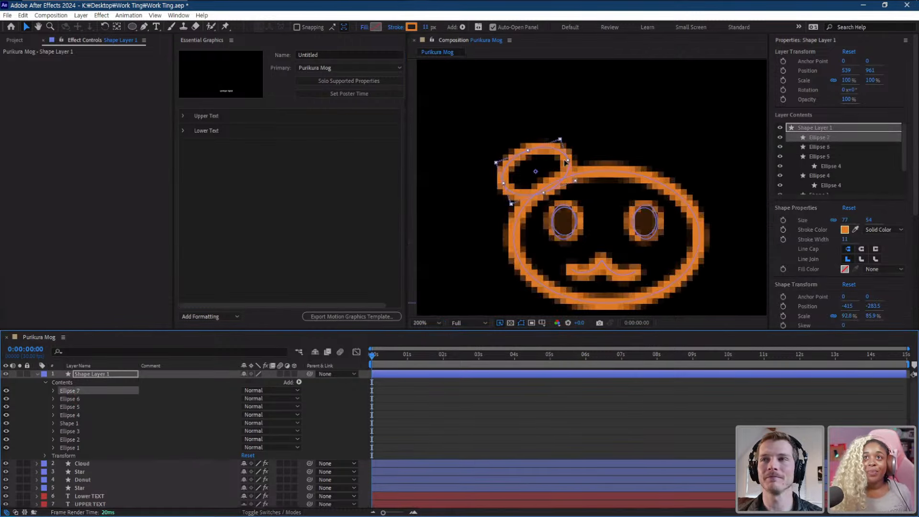
pyautogui.moveTo(566, 162); pyautogui.dragTo(695, 181)
pyautogui.scroll(-1, 694, 182)
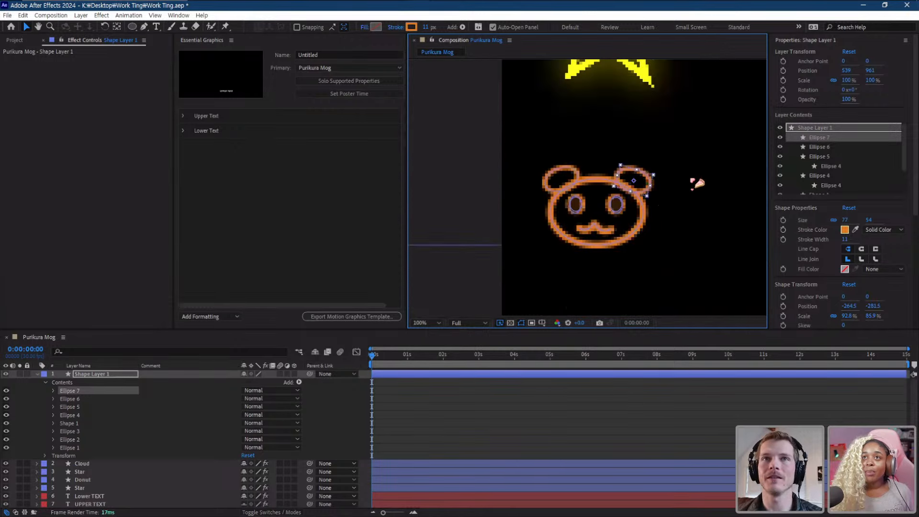
# - Play back the composition briefly, deselect the face layer and save the project
pyautogui.click(474, 200)
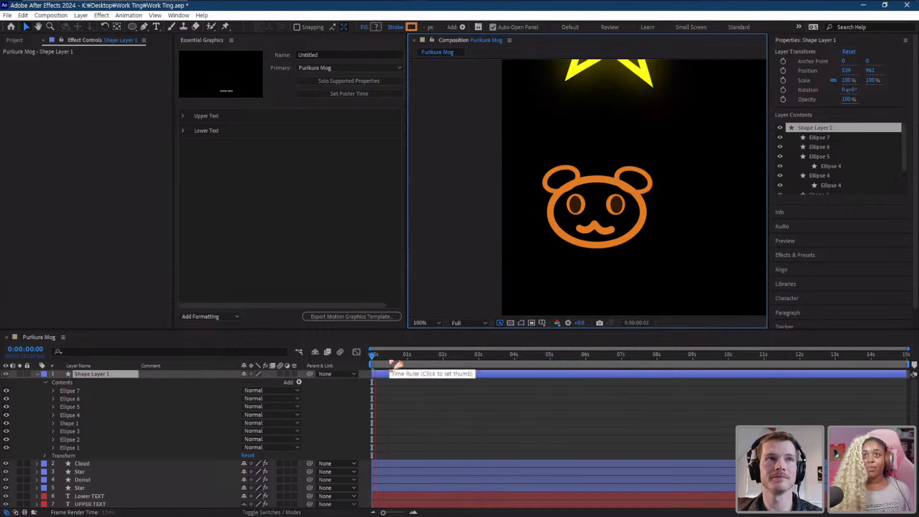
pyautogui.press('space')
pyautogui.scroll(-1, 529, 218)
pyautogui.scroll(1, 536, 217)
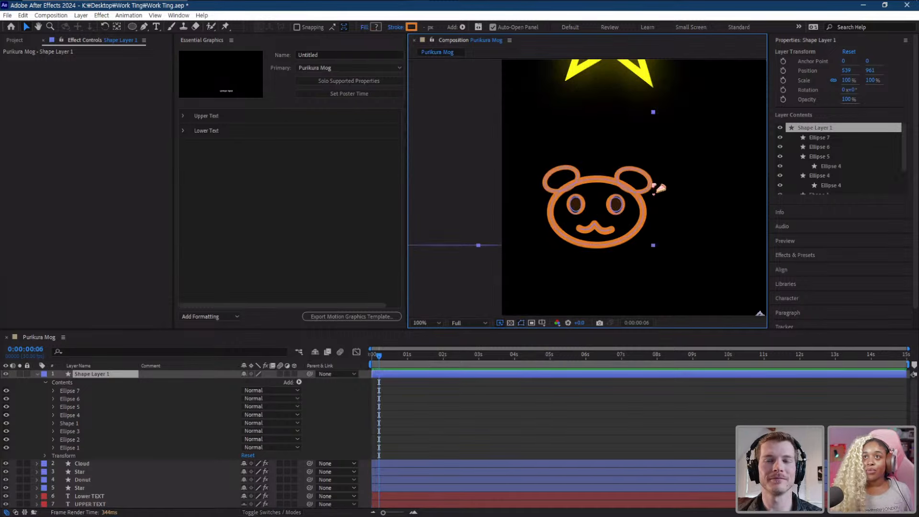
pyautogui.scroll(1, 659, 198)
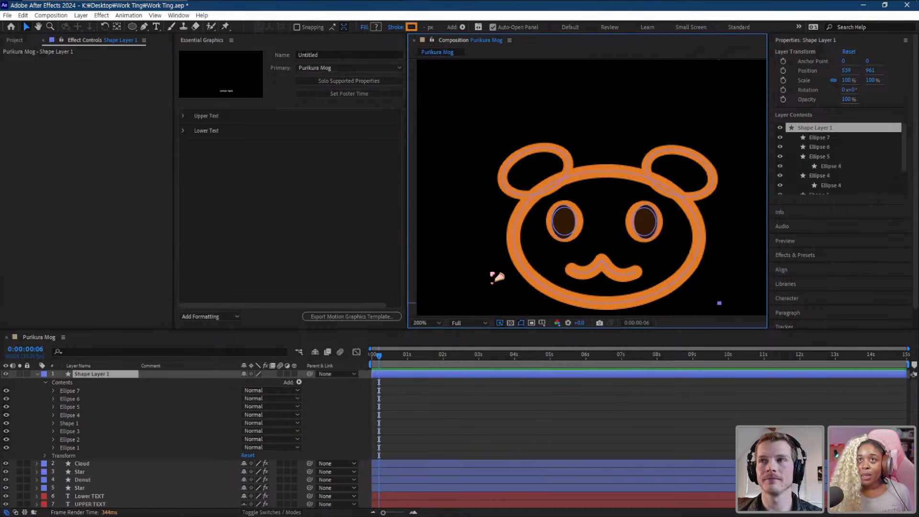
pyautogui.click(416, 412)
pyautogui.hotkey('ctrl', 's')
# - Select both ear ellipses in Shape Layer 1 and nudge them up together by 3 px
pyautogui.click(536, 225)
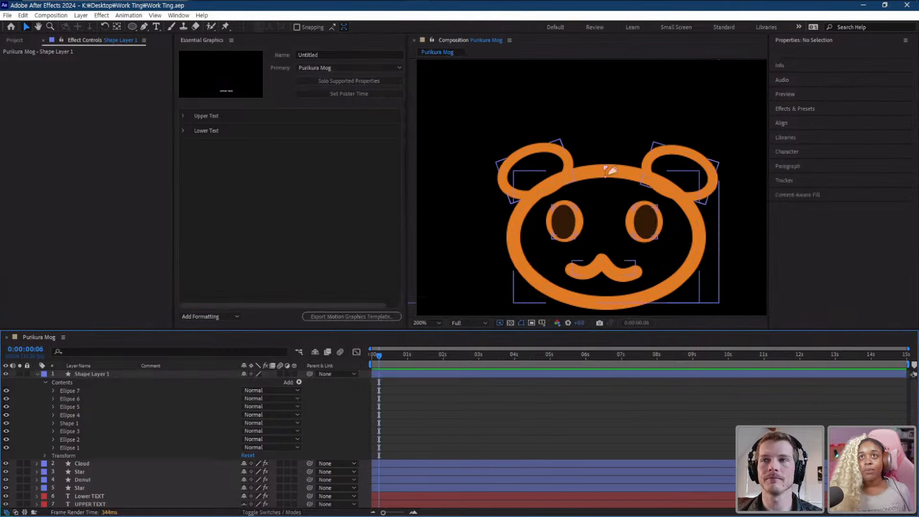
pyautogui.click(76, 391)
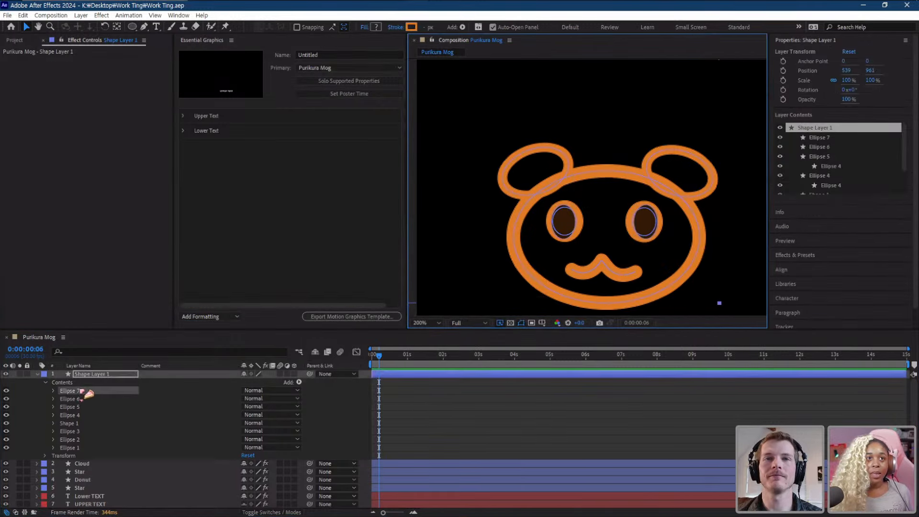
pyautogui.keyDown('shift'); pyautogui.click(82, 399); pyautogui.keyUp('shift')
pyautogui.press('Up')
pyautogui.press('Up')
pyautogui.press('Up')
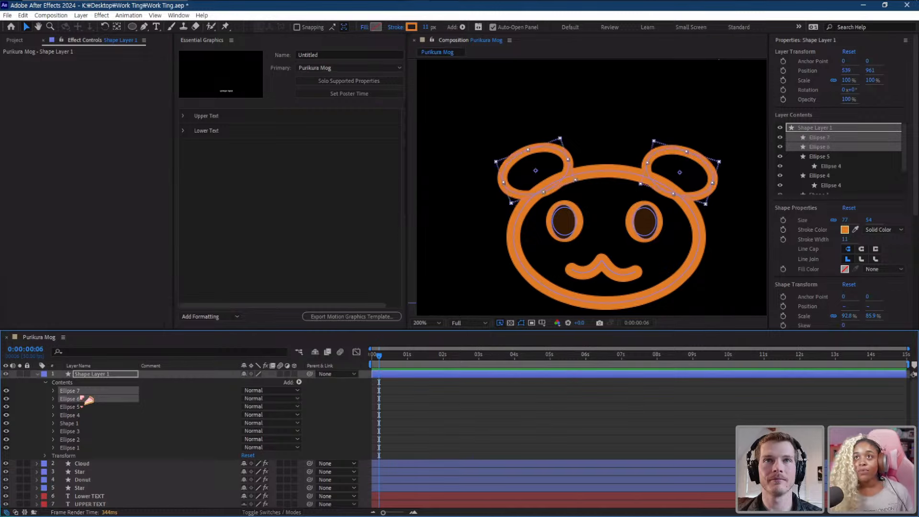
# - Play back the composition to check the raised ears, and deselect the face layer
pyautogui.press(',')
pyautogui.click(455, 238)
pyautogui.press('space')
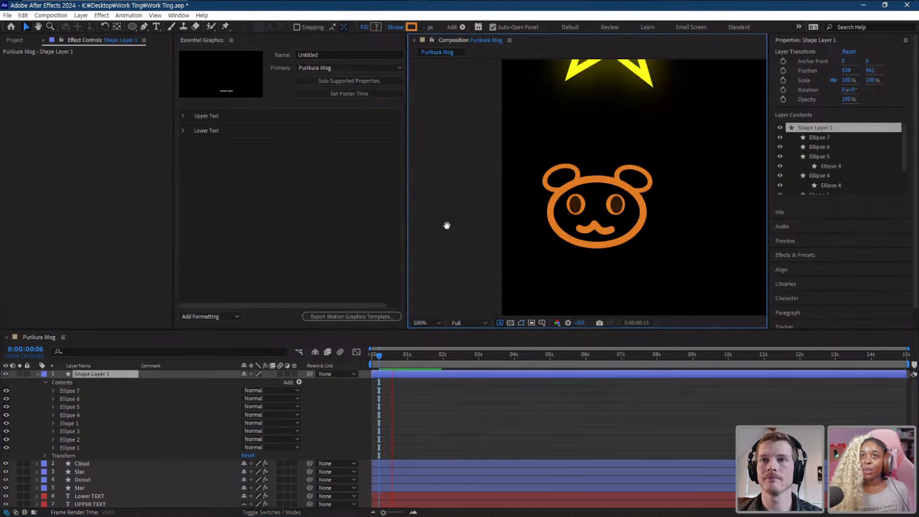
pyautogui.press(',')
pyautogui.click(446, 262)
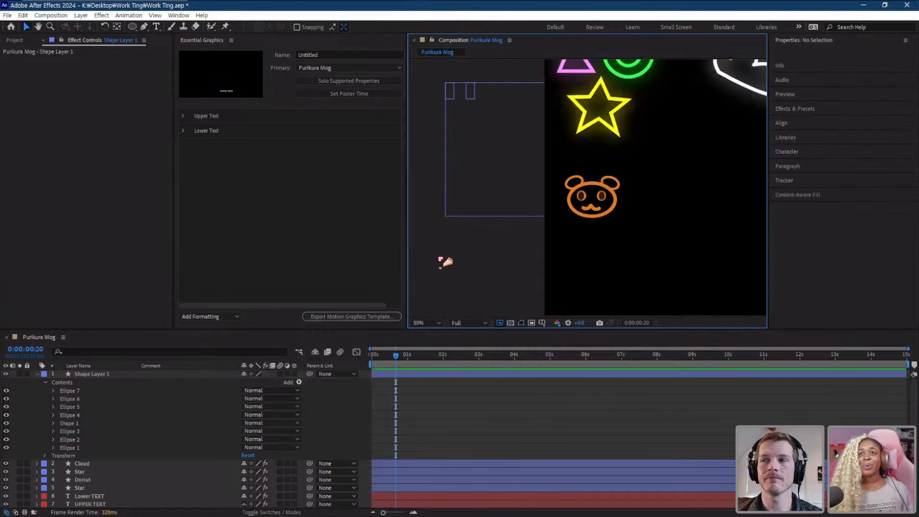
# - Draw a closed triangular nose between the eyes and the mouth with the Pen tool, on a new shape layer
pyautogui.press('.')
pyautogui.press('.')
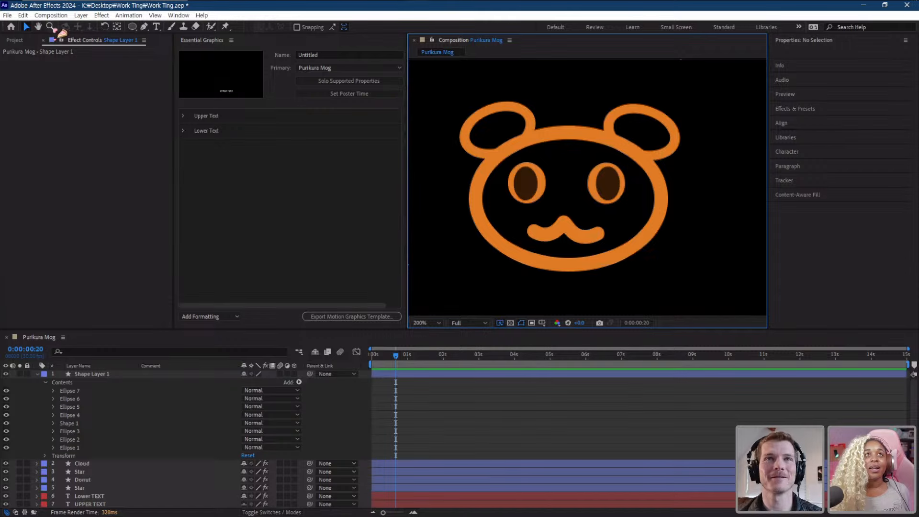
pyautogui.click(145, 27)
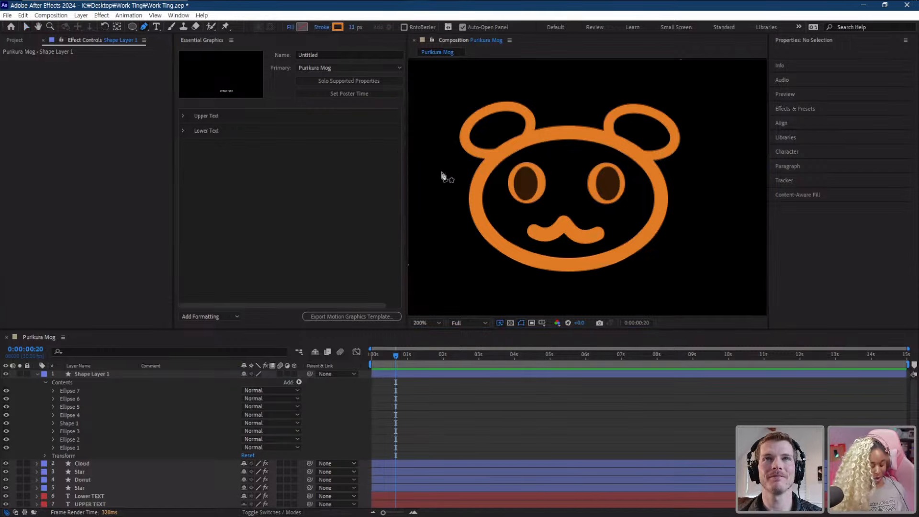
pyautogui.press('.')
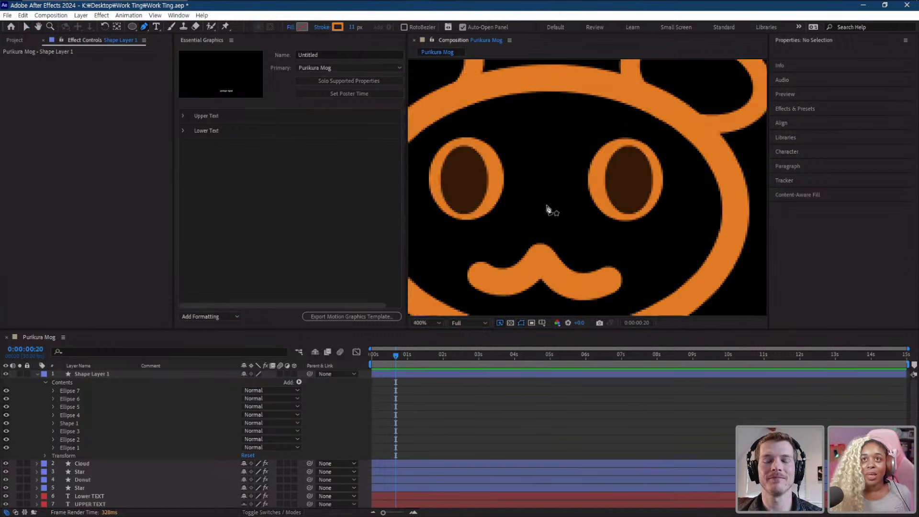
pyautogui.click(515, 214)
pyautogui.click(568, 215)
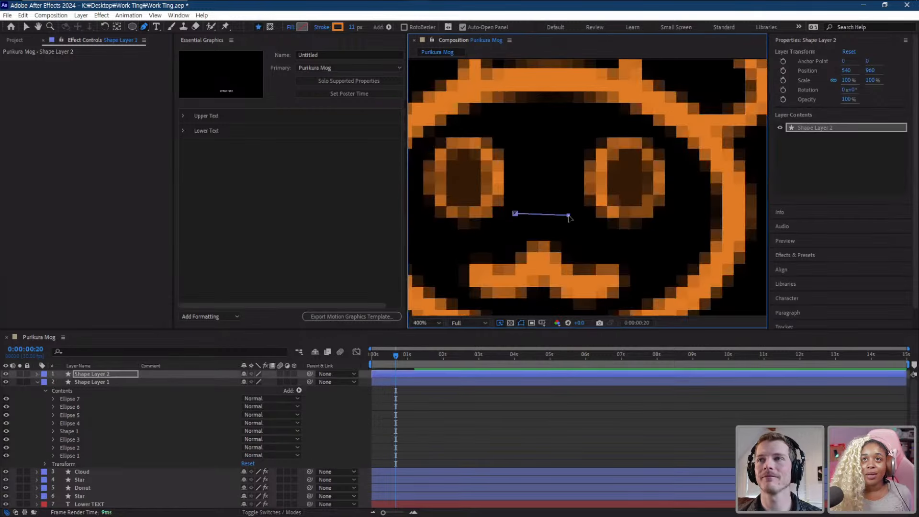
pyautogui.click(542, 240)
pyautogui.click(515, 213)
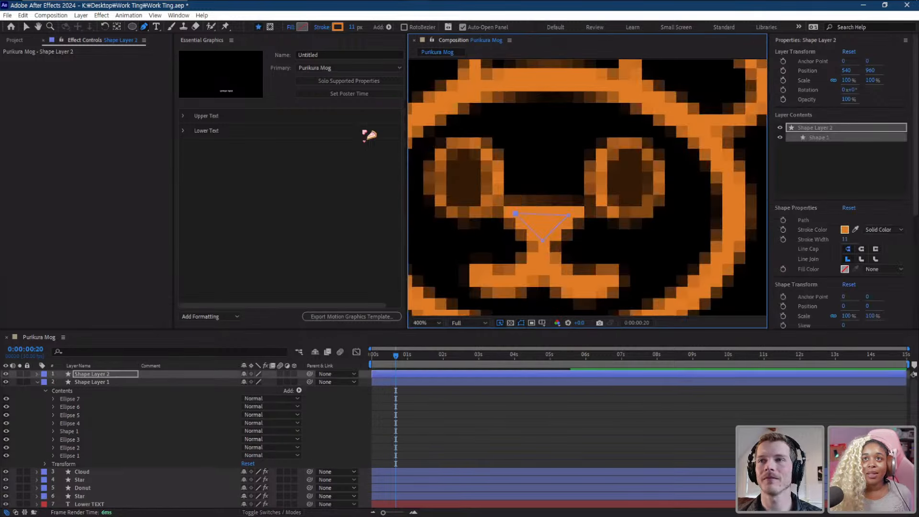
# - Play back the composition to check the face with its triangular nose
pyautogui.press(',')
pyautogui.press(',')
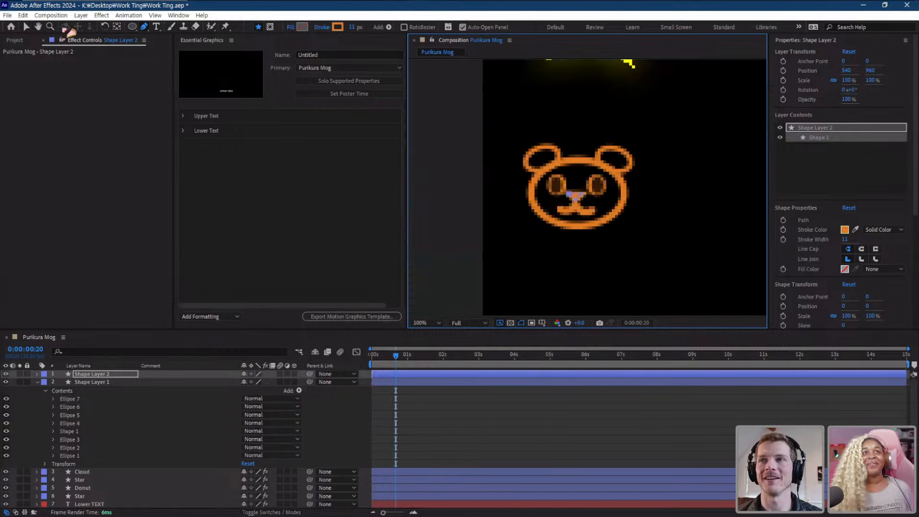
pyautogui.press('v')
pyautogui.press('space')
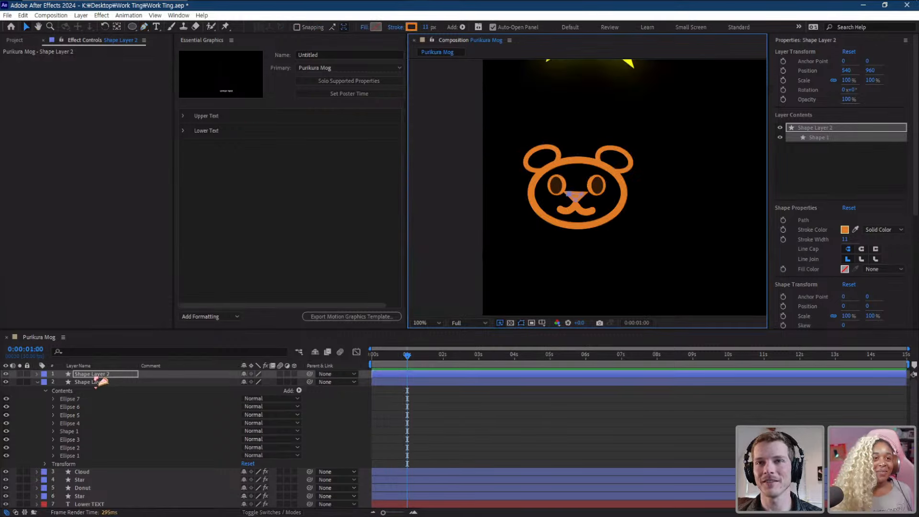
# - Try to transfer the separate nose layer into the contents of Shape Layer 1
pyautogui.click(37, 374)
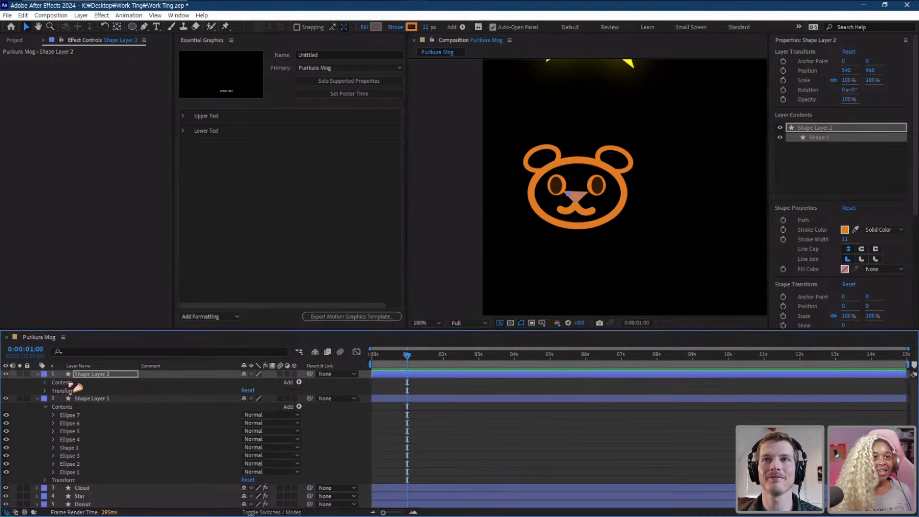
pyautogui.click(91, 374)
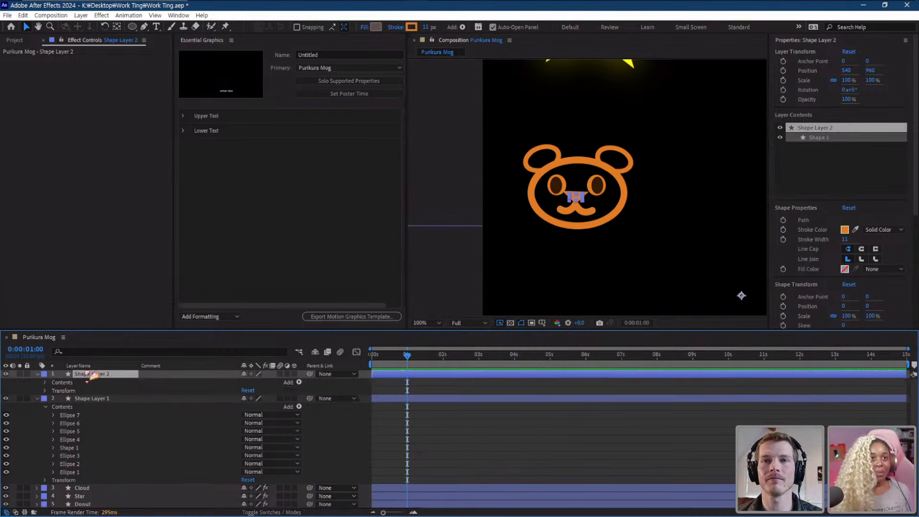
pyautogui.hotkey('ctrl', 'd')
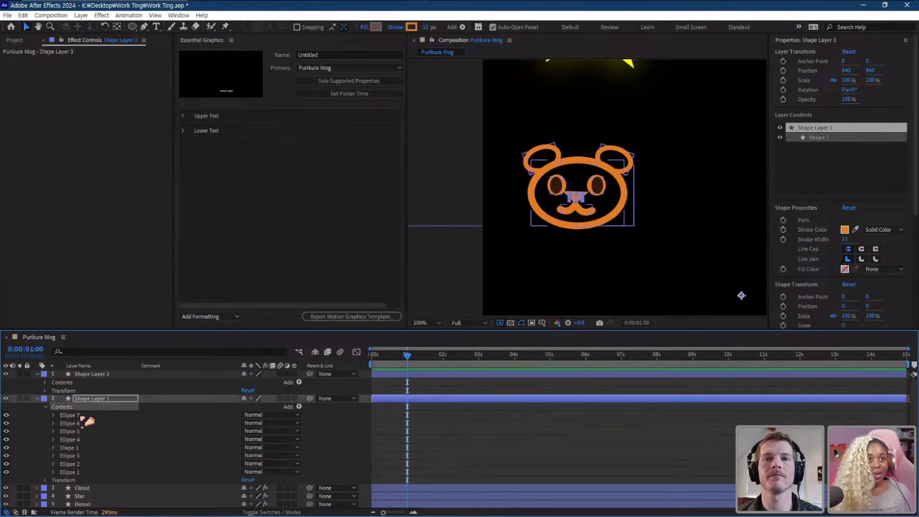
pyautogui.press('Delete')
pyautogui.keyDown('ctrl'); pyautogui.click(108, 375); pyautogui.keyUp('ctrl')
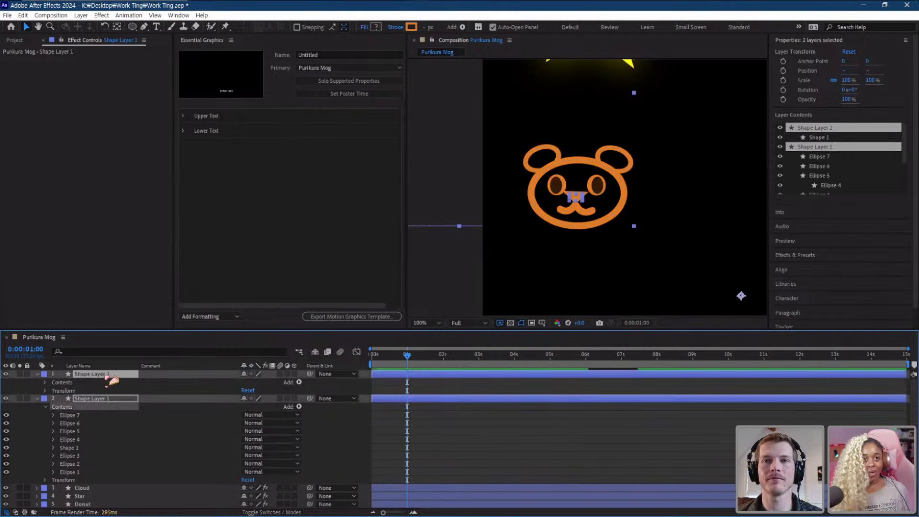
pyautogui.press('Delete')
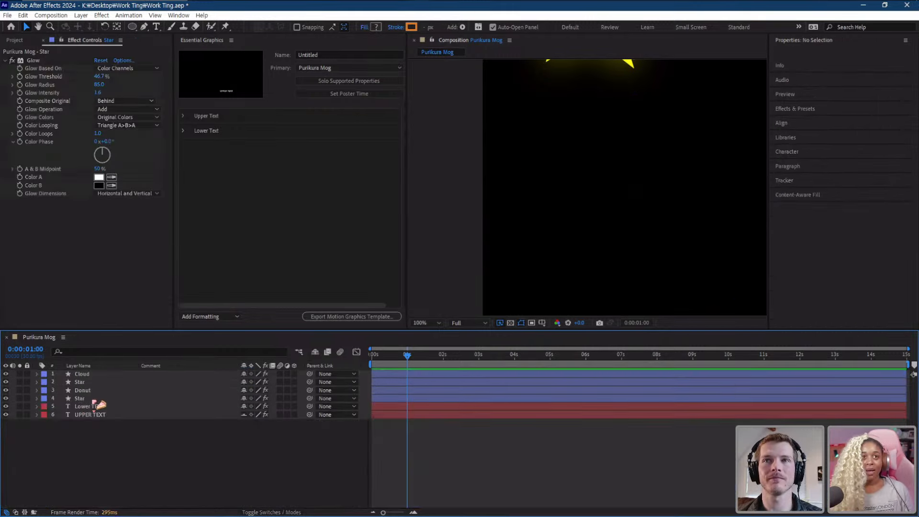
# - Undo the deletion of both shape layers and delete only the separate nose layer
pyautogui.hotkey('ctrl', 'z')
pyautogui.click(124, 465)
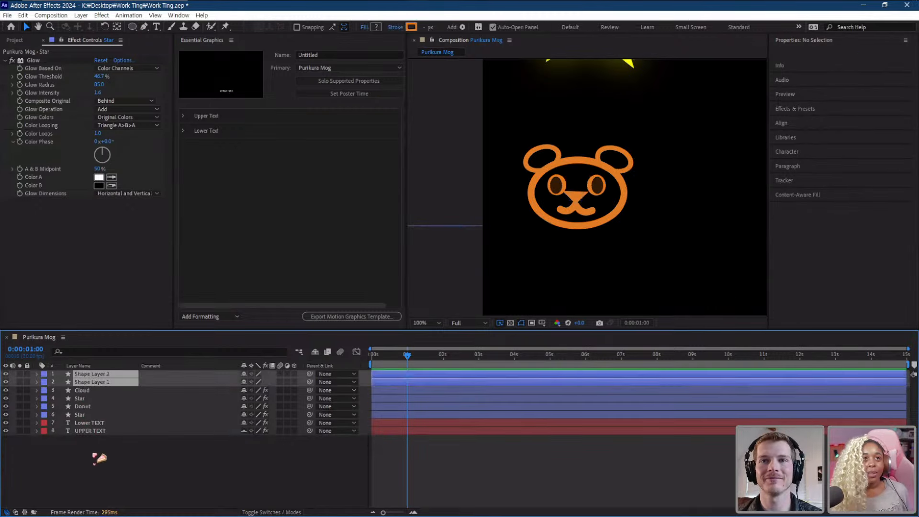
pyautogui.click(101, 376)
pyautogui.press('Delete')
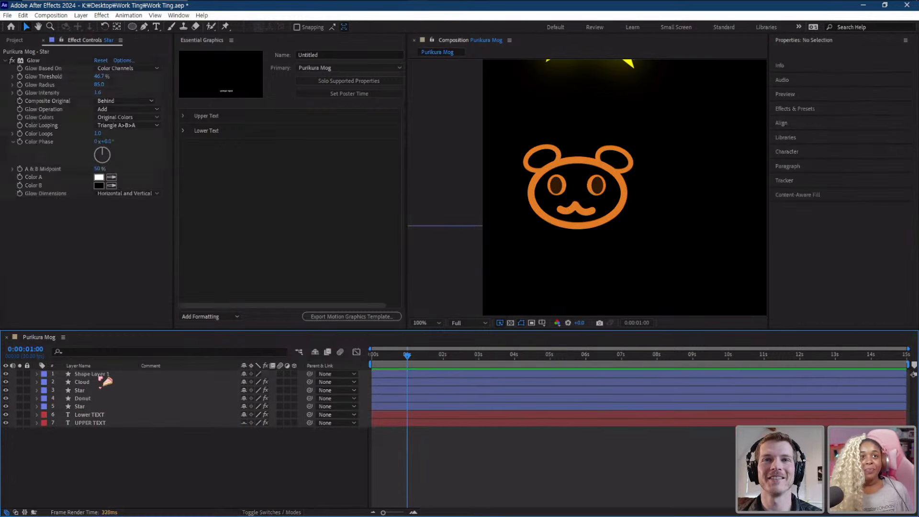
# - Draw a closed triangular nose between the eyes and the mouth with the Pen tool, inside the contents of Shape Layer 1
pyautogui.click(101, 375)
pyautogui.press('.')
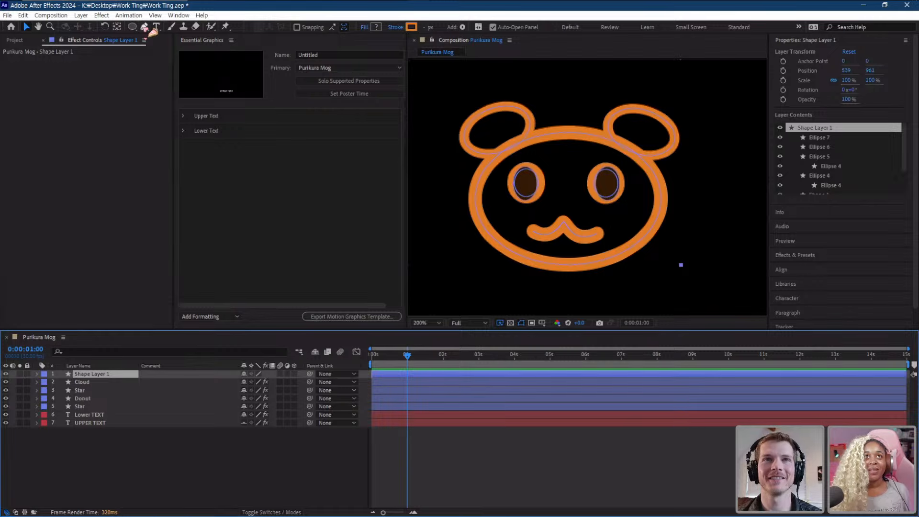
pyautogui.click(37, 375)
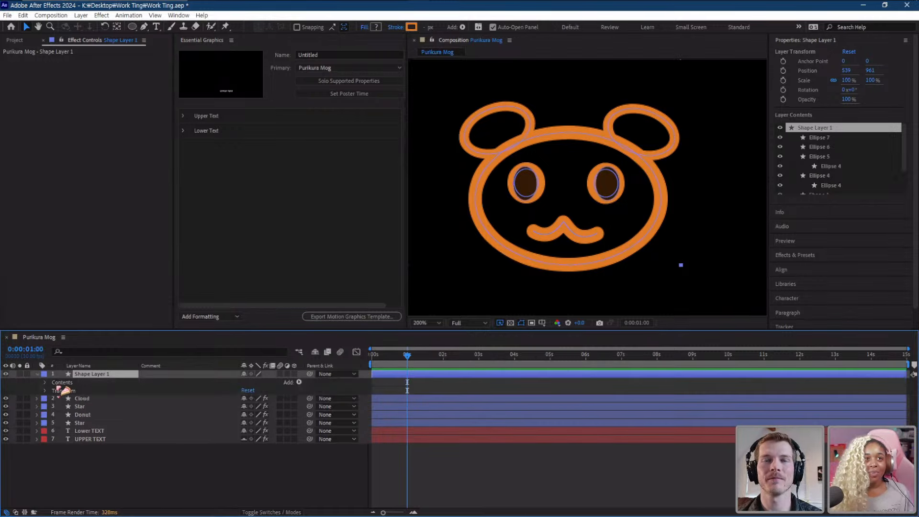
pyautogui.click(45, 382)
pyautogui.click(69, 391)
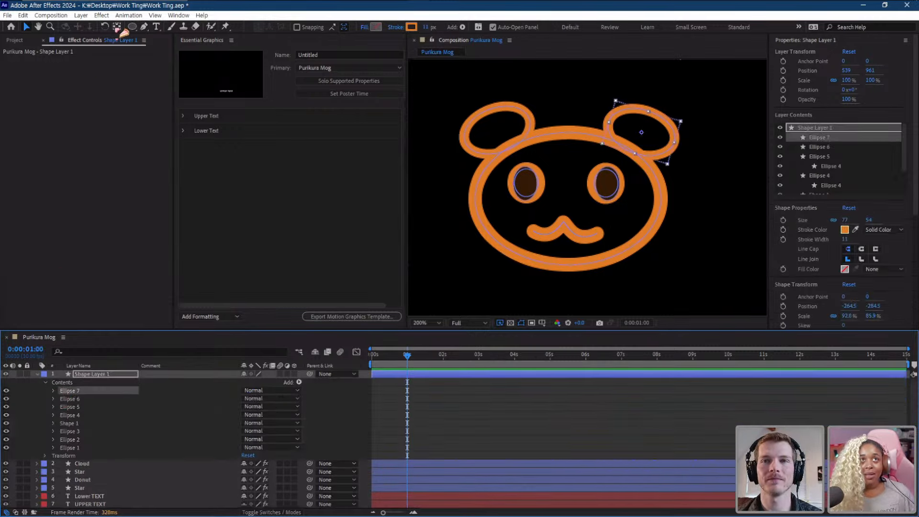
pyautogui.click(145, 26)
pyautogui.press('.')
pyautogui.press('.')
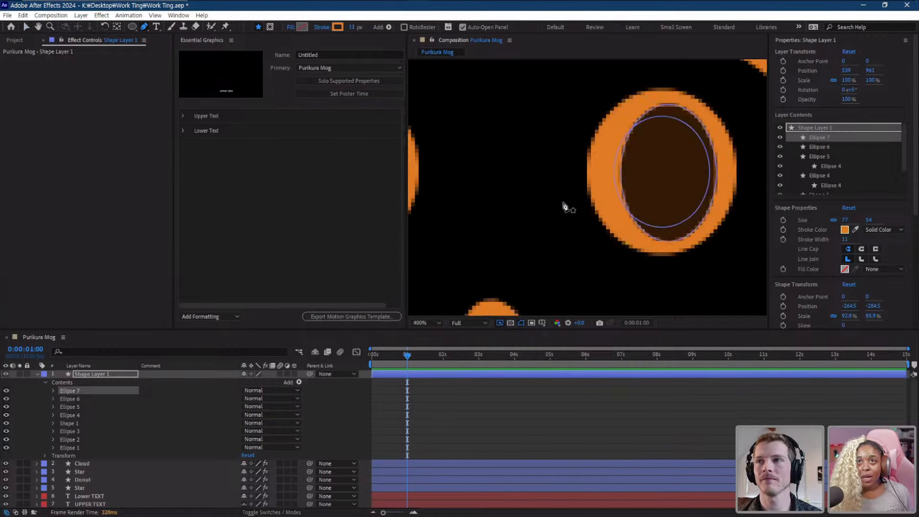
pyautogui.scroll(-2, 564, 206)
pyautogui.moveTo(564, 206); pyautogui.dragTo(576, 197)
pyautogui.scroll(1, 576, 197)
pyautogui.click(547, 195)
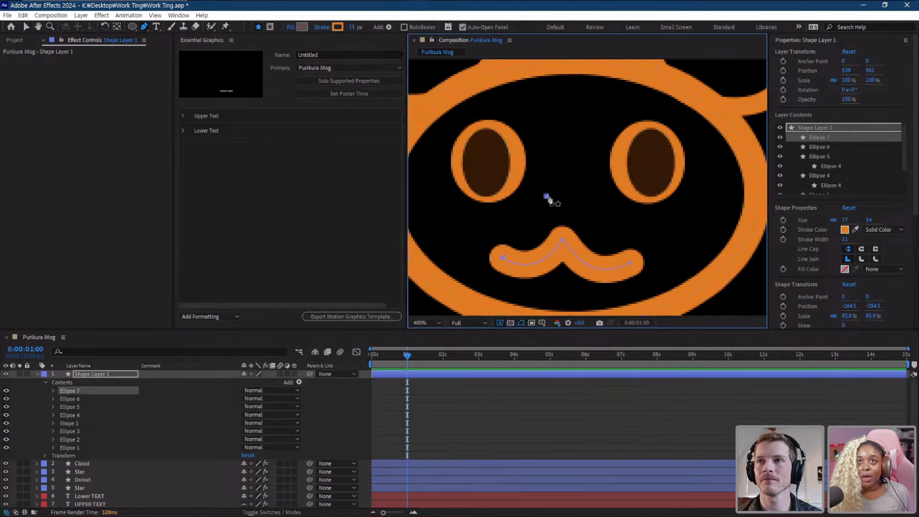
pyautogui.click(588, 197)
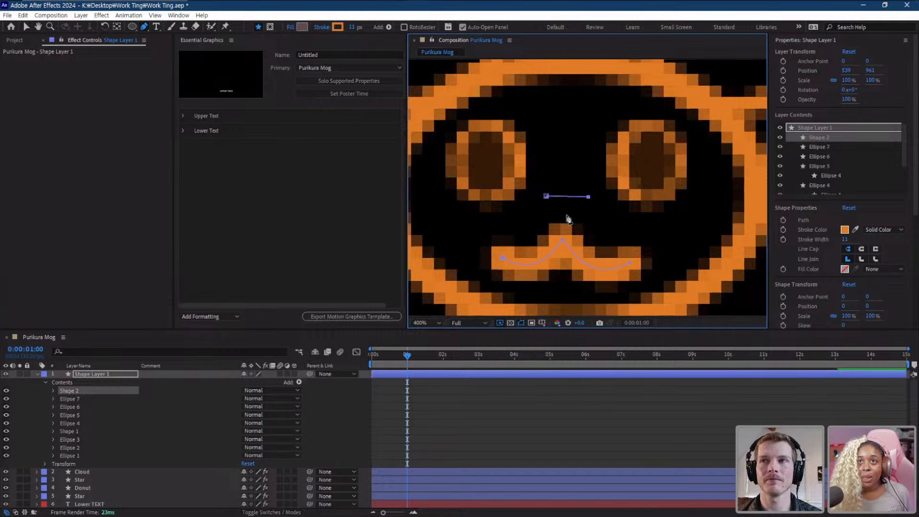
pyautogui.click(561, 223)
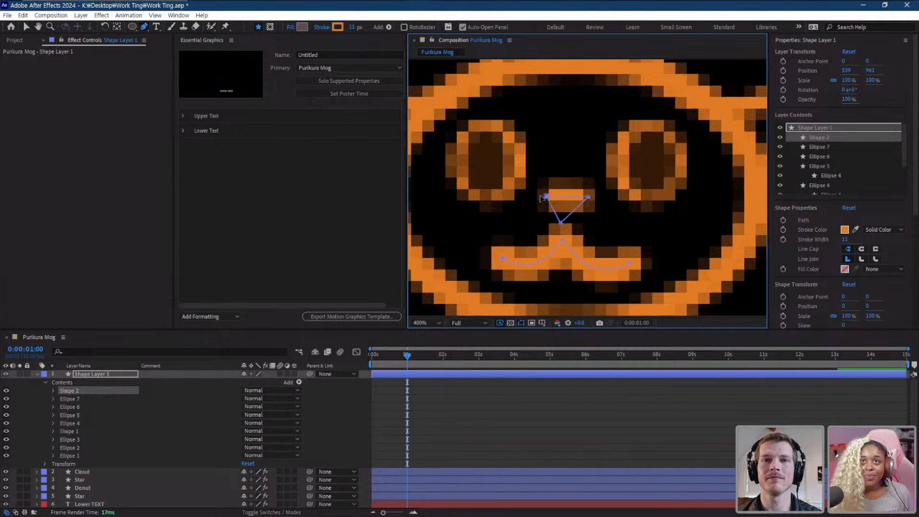
pyautogui.moveTo(547, 197); pyautogui.dragTo(585, 198)
# - Play back the composition from the start to check the bear face with its new nose
pyautogui.scroll(-8, 585, 200)
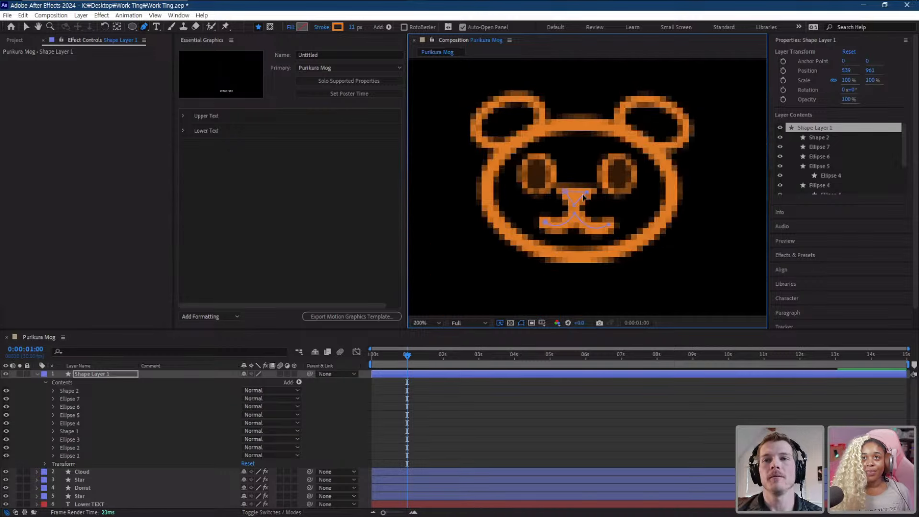
pyautogui.click(329, 364)
pyautogui.press('Home')
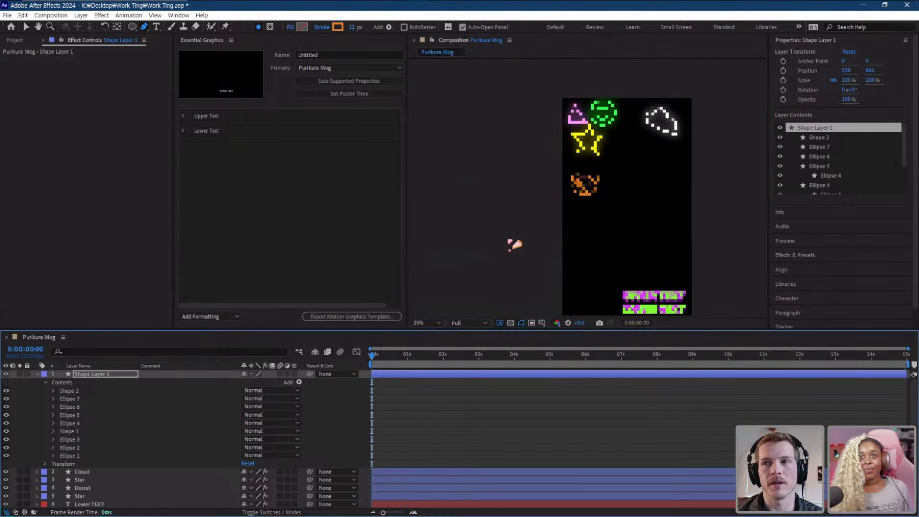
pyautogui.press('space')
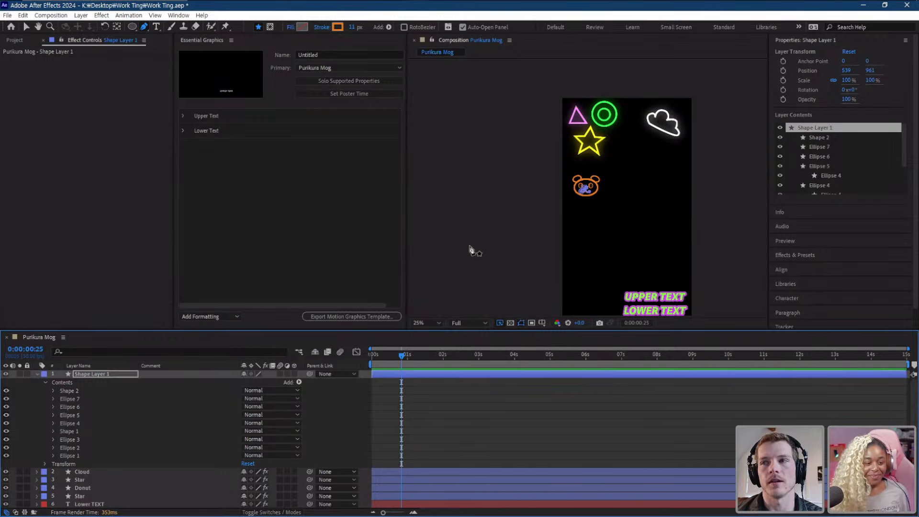
# - Rename the bear's shape layer to "Nigel The Bear" and give it the comment "Also known as jeff"
pyautogui.click(37, 374)
pyautogui.rightClick(99, 374)
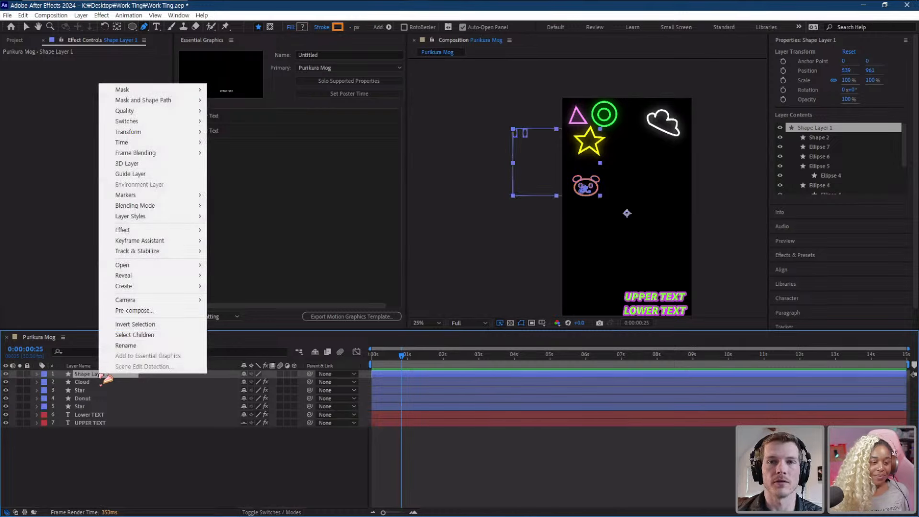
pyautogui.click(125, 345)
pyautogui.write('Nigel The Bear')
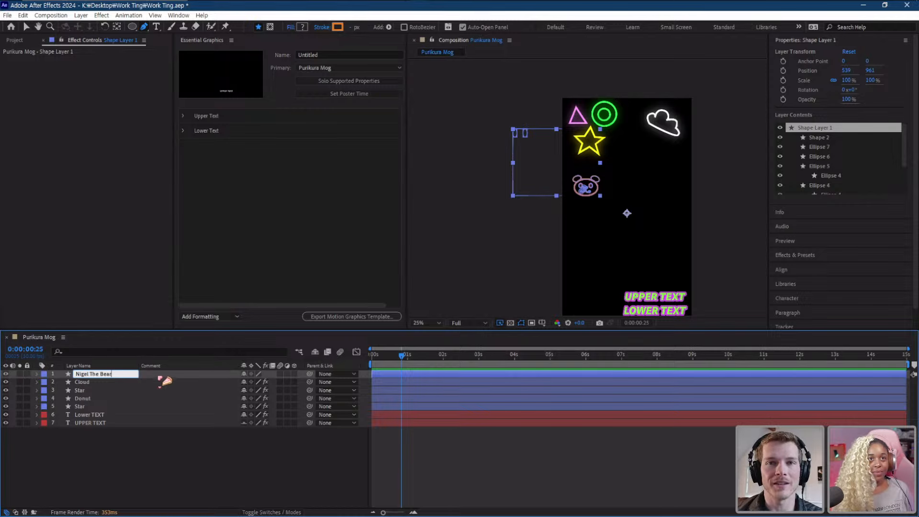
pyautogui.press('Return')
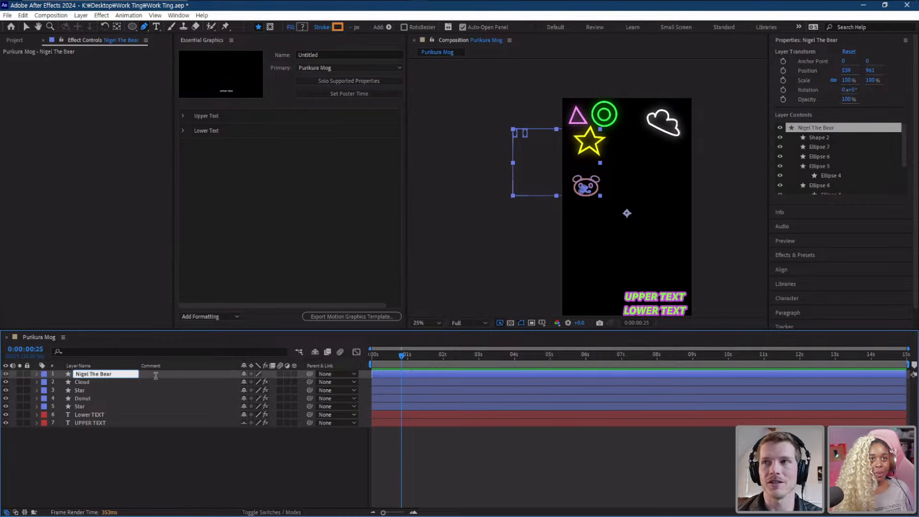
pyautogui.click(155, 376)
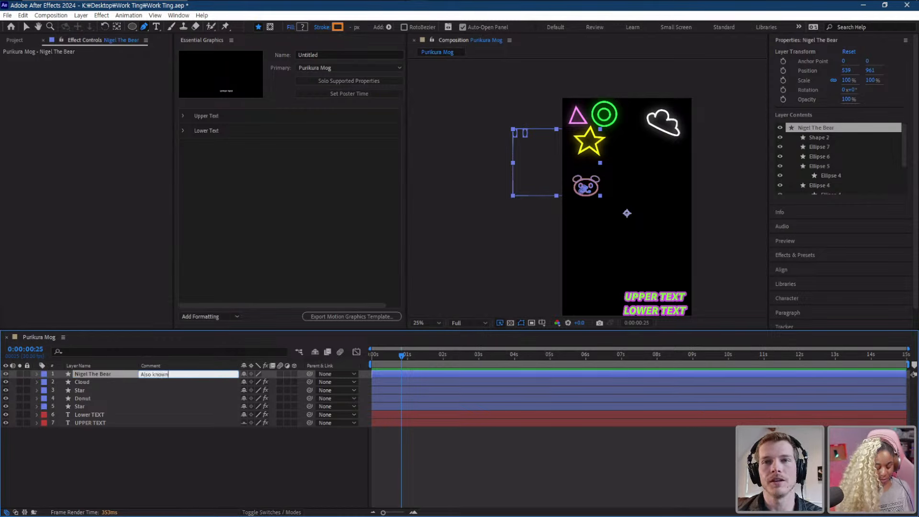
pyautogui.click(243, 442)
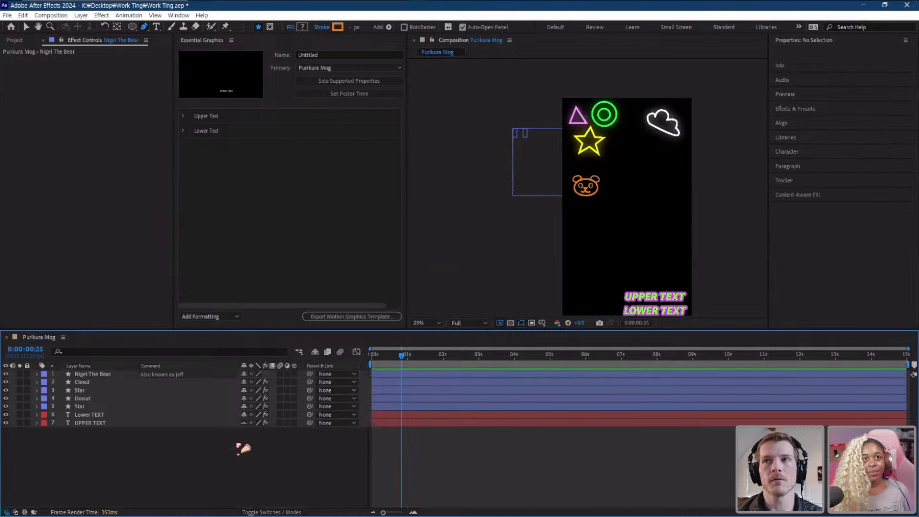
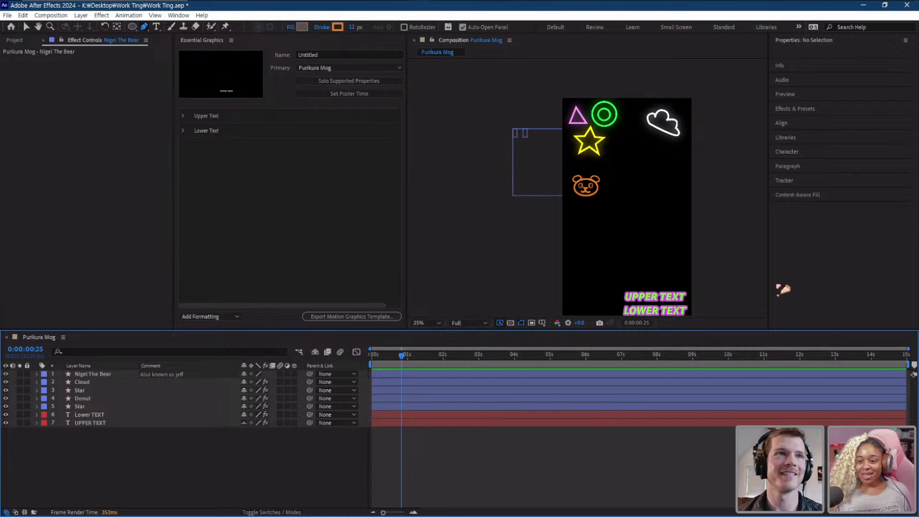
# - Save the project and copy the Glow effect from the Cloud layer onto the Nigel The Bear layer
pyautogui.press('.')
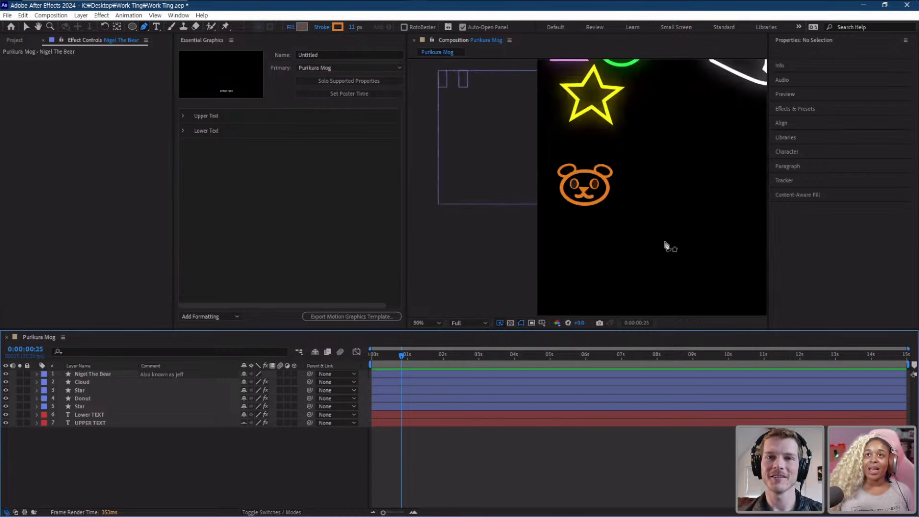
pyautogui.click(94, 375)
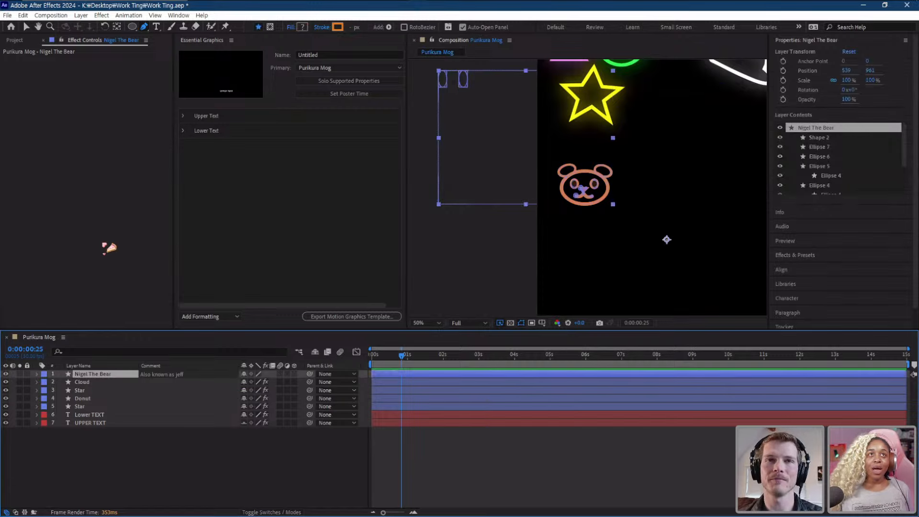
pyautogui.hotkey('ctrl', 's')
pyautogui.click(38, 51)
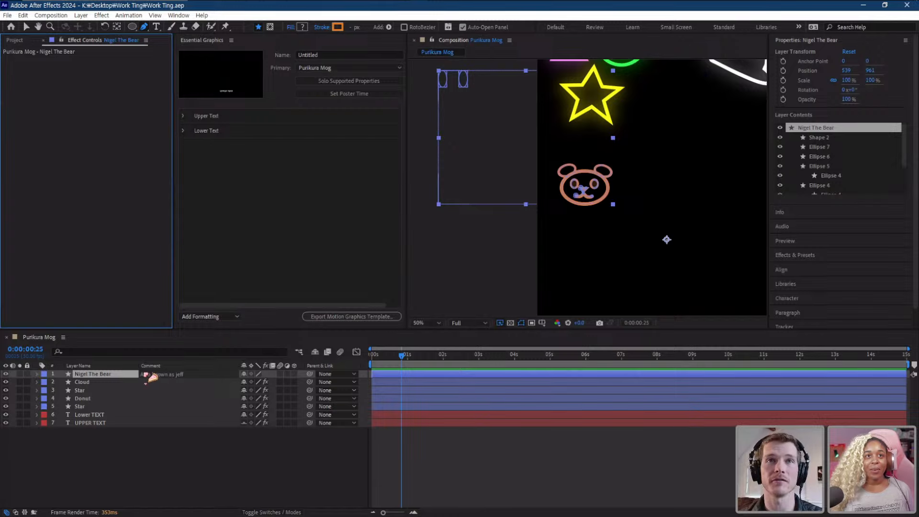
pyautogui.click(81, 383)
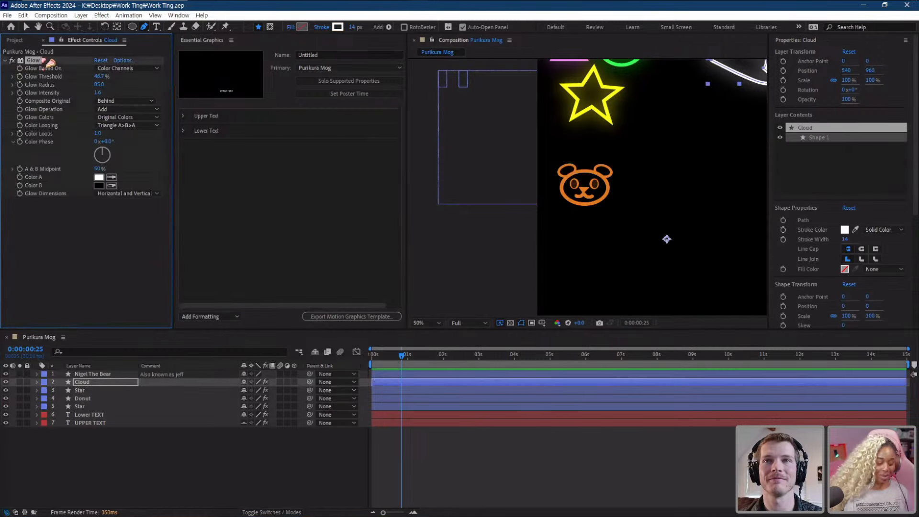
pyautogui.click(95, 374)
pyautogui.click(72, 199)
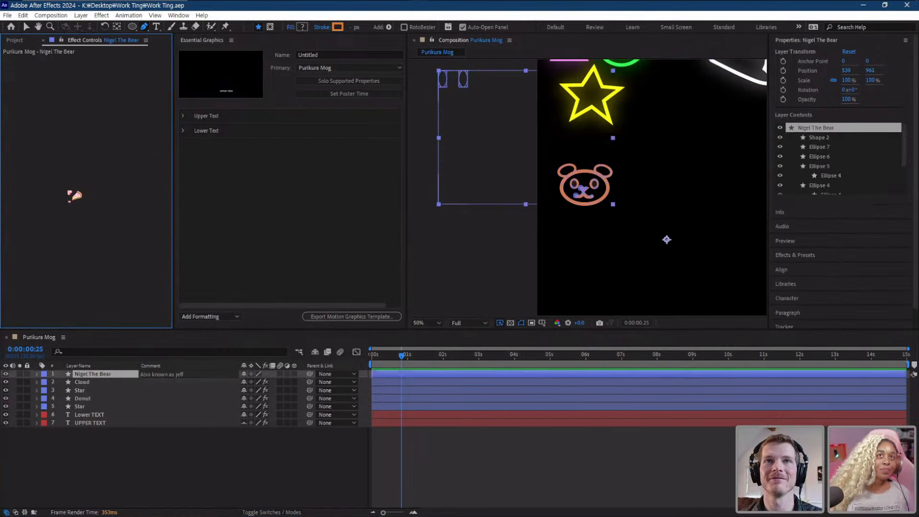
pyautogui.hotkey('ctrl', 'v')
# - Play back the composition from the start to check the glowing bear, and save the project
pyautogui.moveTo(403, 361); pyautogui.dragTo(371, 360)
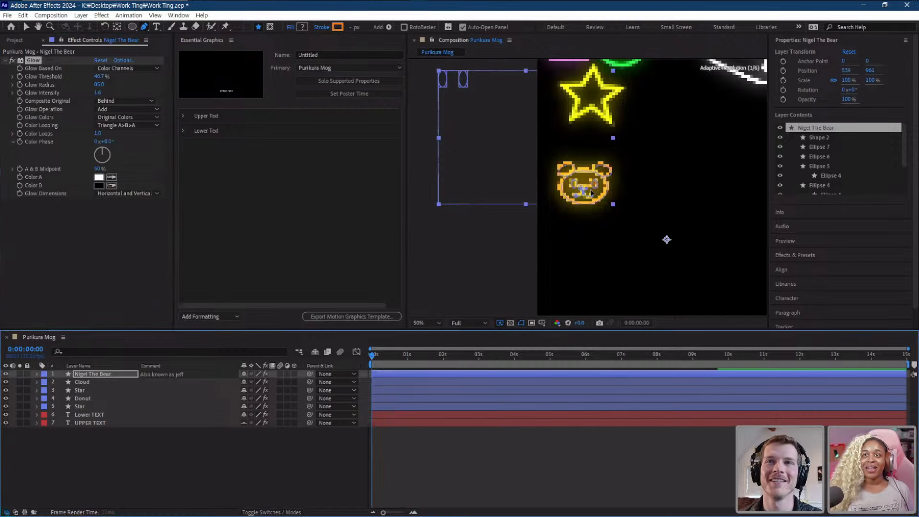
pyautogui.press('v')
pyautogui.click(547, 217)
pyautogui.scroll(-3, 575, 235)
pyautogui.press('space')
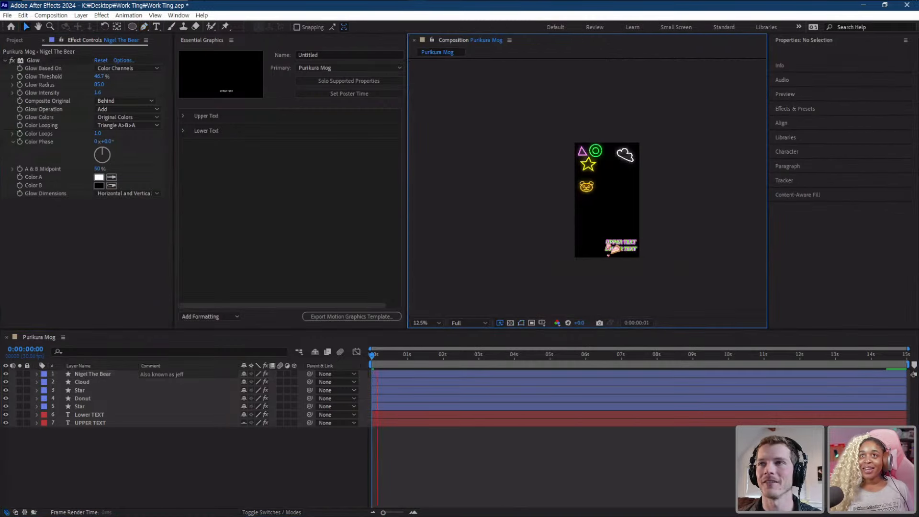
pyautogui.press('space')
pyautogui.scroll(1, 629, 242)
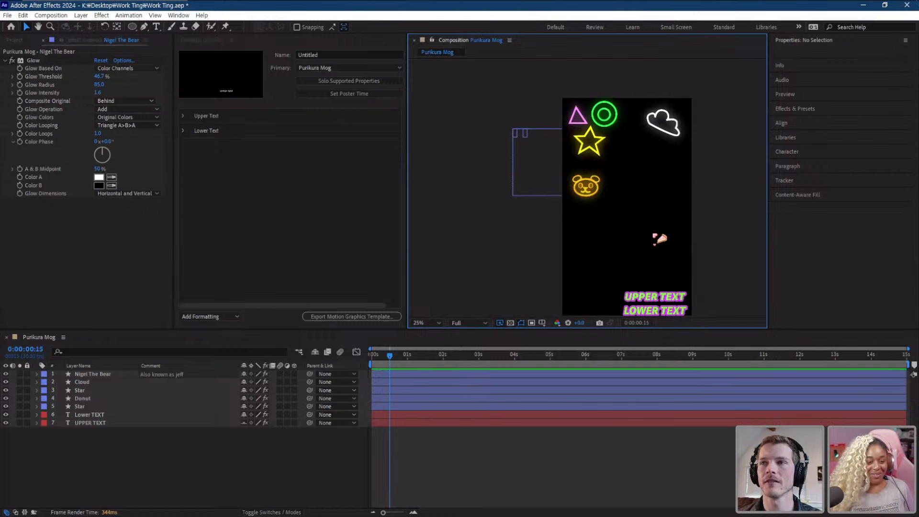
pyautogui.hotkey('ctrl', 's')
# - Set the Pen tool's stroke colour to a pink of about FB3468, with no layer selected
pyautogui.moveTo(675, 228); pyautogui.dragTo(614, 246)
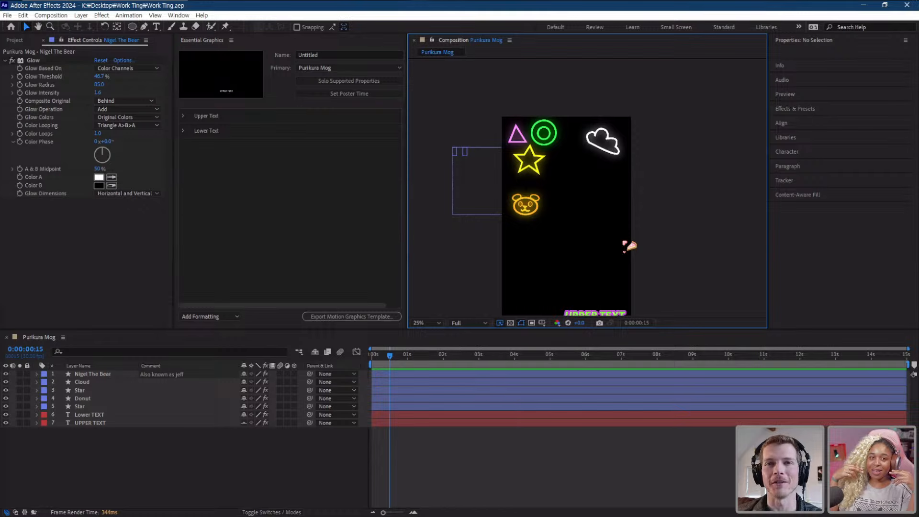
pyautogui.scroll(2, 655, 238)
pyautogui.scroll(-1, 650, 239)
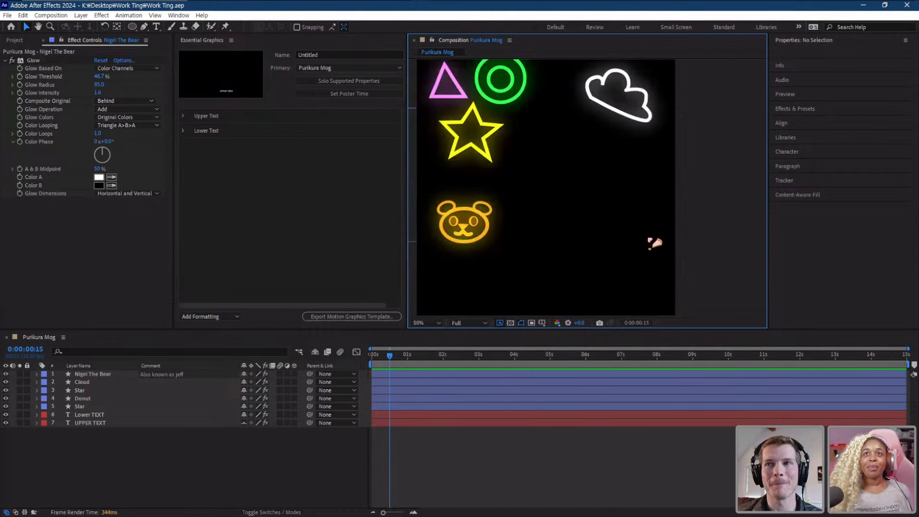
pyautogui.moveTo(643, 214); pyautogui.dragTo(660, 224)
pyautogui.click(109, 453)
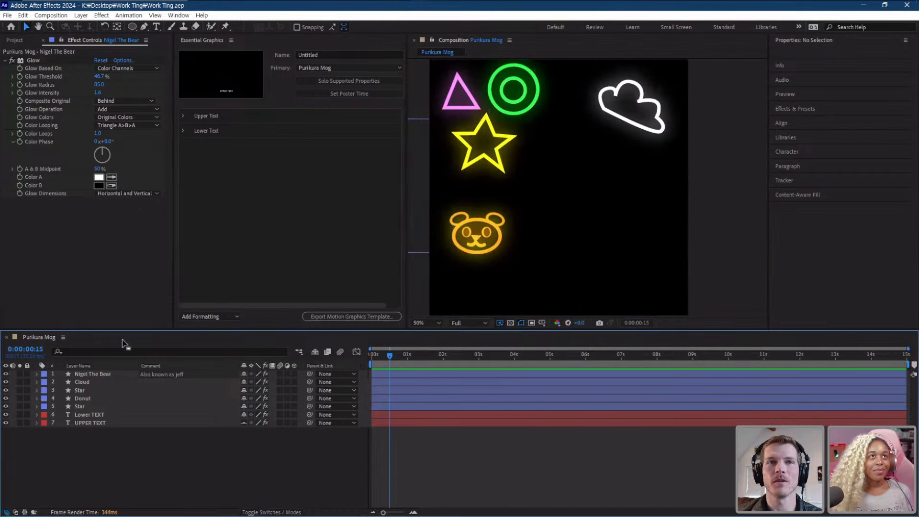
pyautogui.click(144, 26)
pyautogui.click(338, 27)
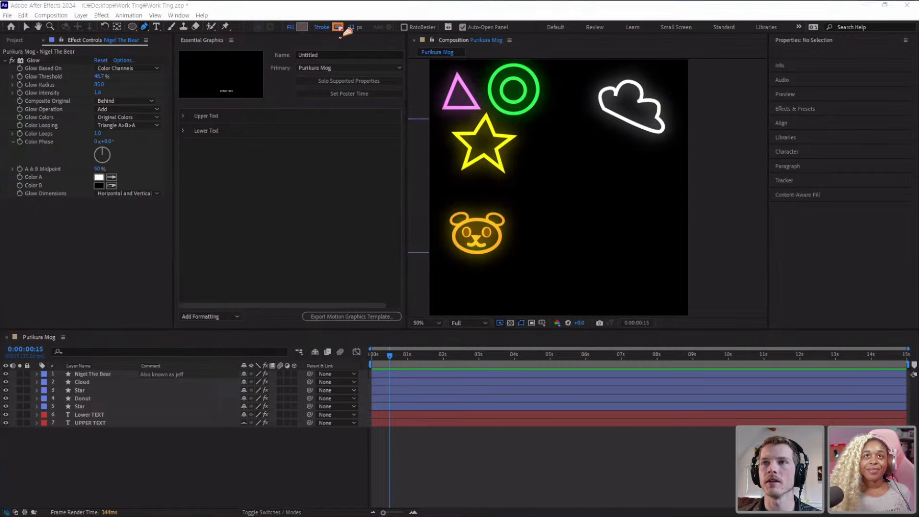
pyautogui.moveTo(431, 230); pyautogui.dragTo(293, 231)
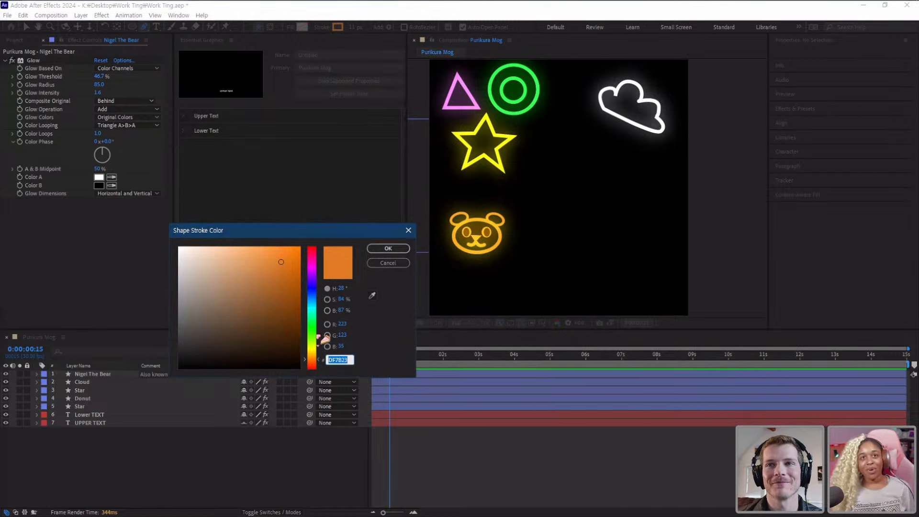
pyautogui.write('EEC8A6')
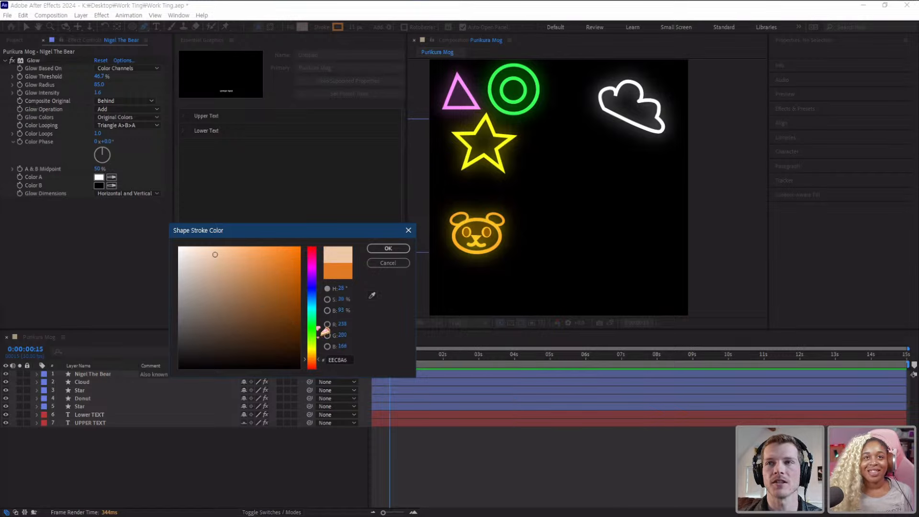
pyautogui.moveTo(316, 274); pyautogui.dragTo(312, 257)
pyautogui.click(268, 252)
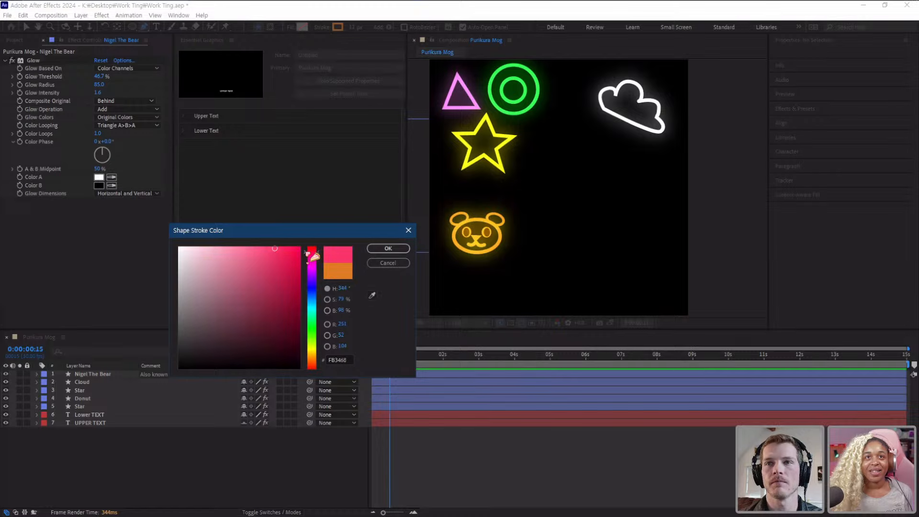
pyautogui.click(402, 248)
# - Draw an open four-point cup outline with the Pen tool in the empty area beside the bear, on a new shape layer
pyautogui.scroll(2, 562, 216)
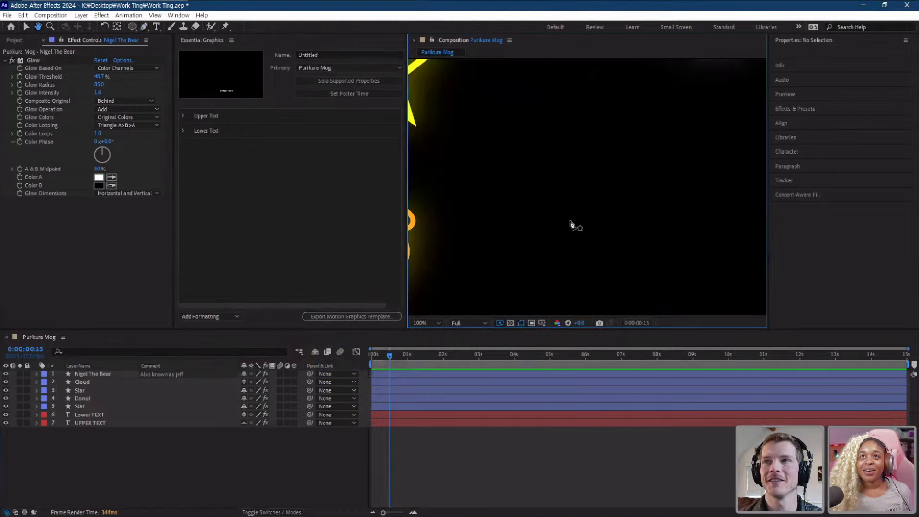
pyautogui.click(570, 221)
pyautogui.click(576, 267)
pyautogui.click(627, 267)
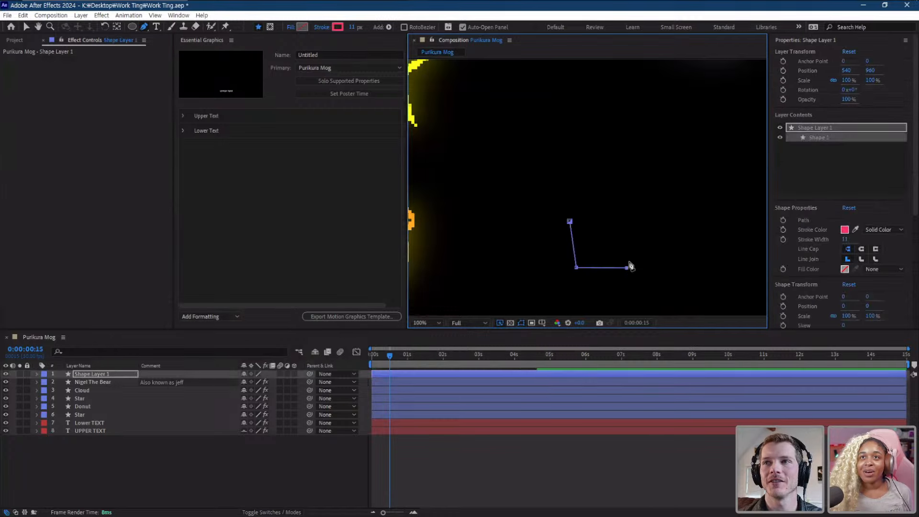
pyautogui.click(638, 222)
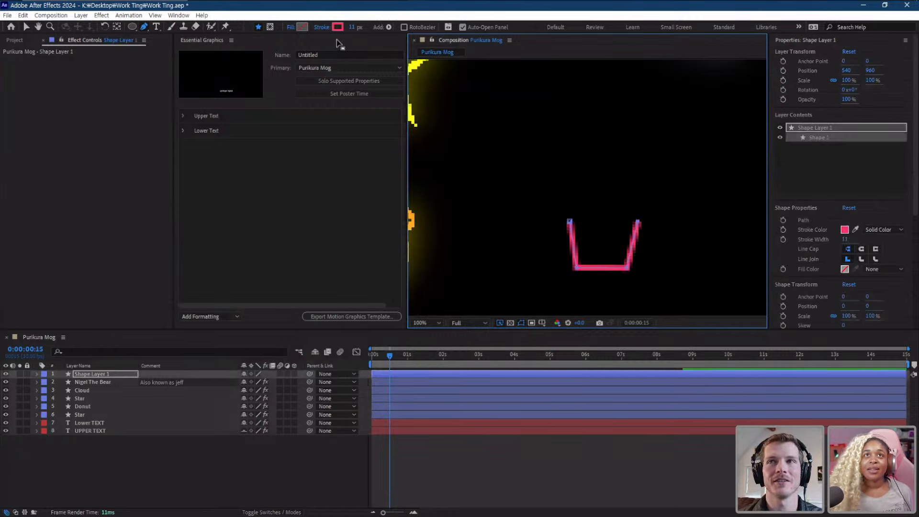
# - Add two separate near-vertical lines inside the cup as new paths in the same shape layer's contents
pyautogui.moveTo(604, 198); pyautogui.dragTo(595, 165)
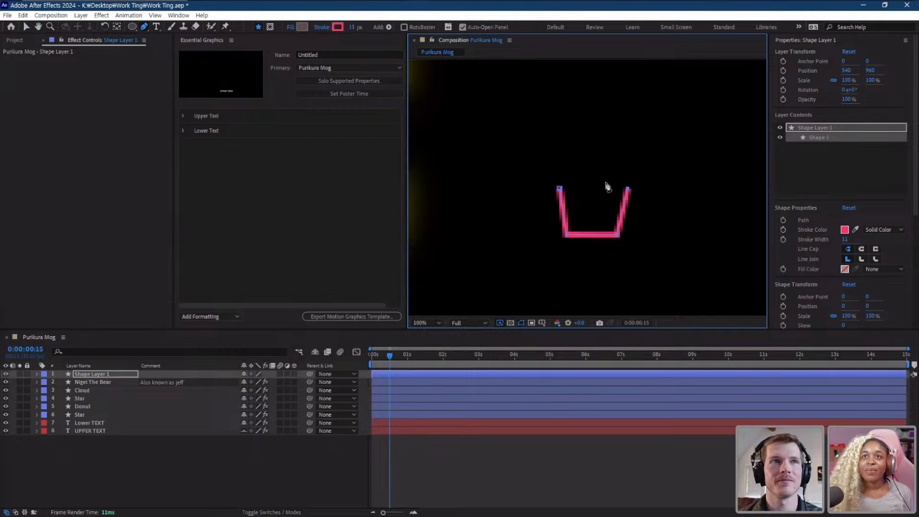
pyautogui.scroll(1, 605, 182)
pyautogui.click(37, 374)
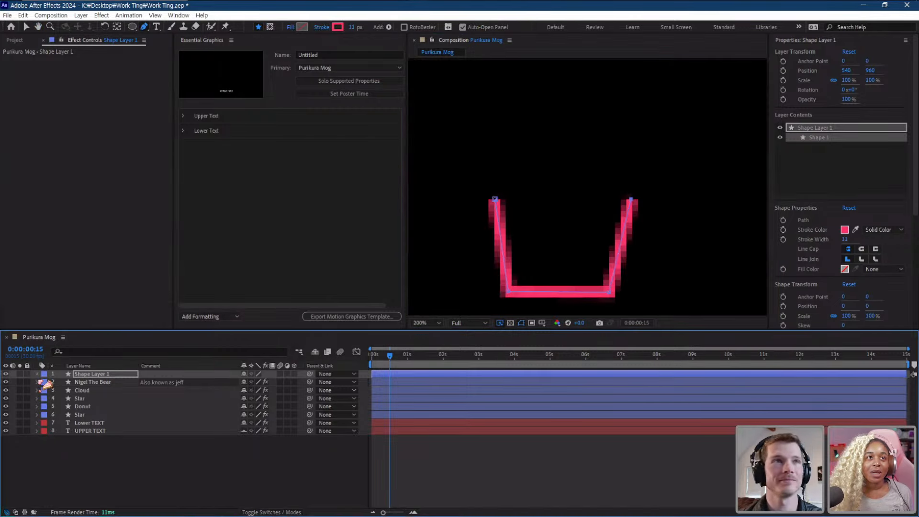
pyautogui.click(91, 374)
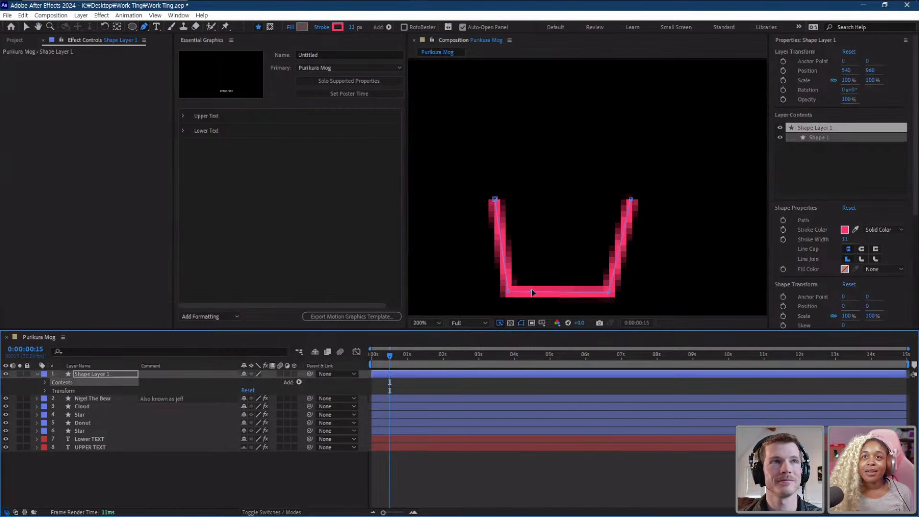
pyautogui.click(527, 201)
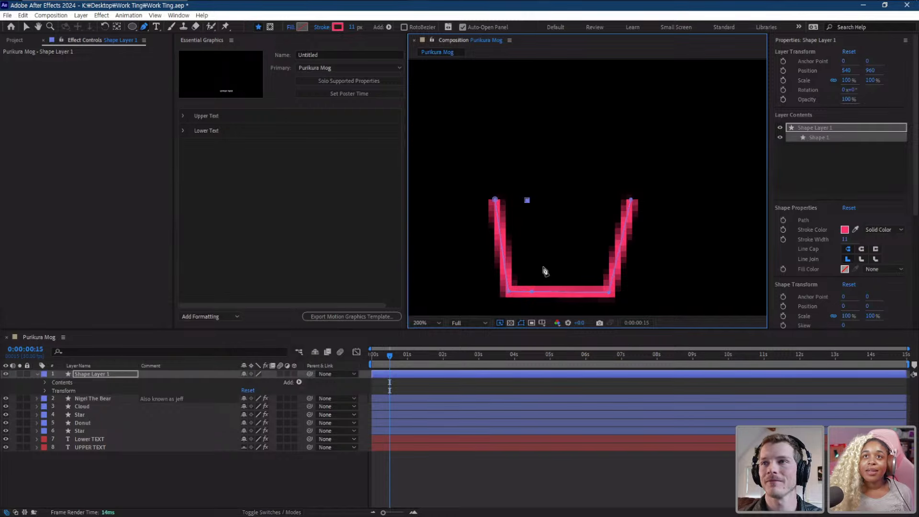
pyautogui.click(534, 271)
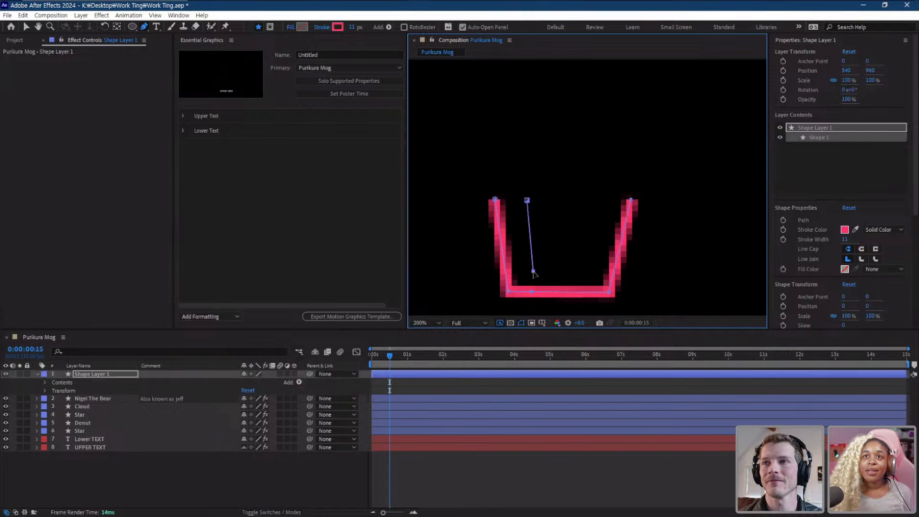
pyautogui.click(571, 203)
pyautogui.click(563, 266)
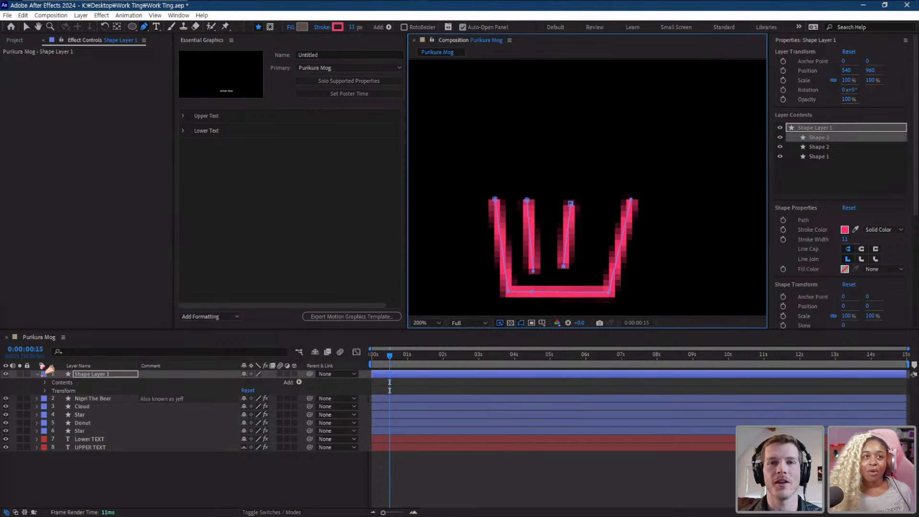
# - Set the line cap of Shape 3's stroke to Round Cap
pyautogui.click(44, 382)
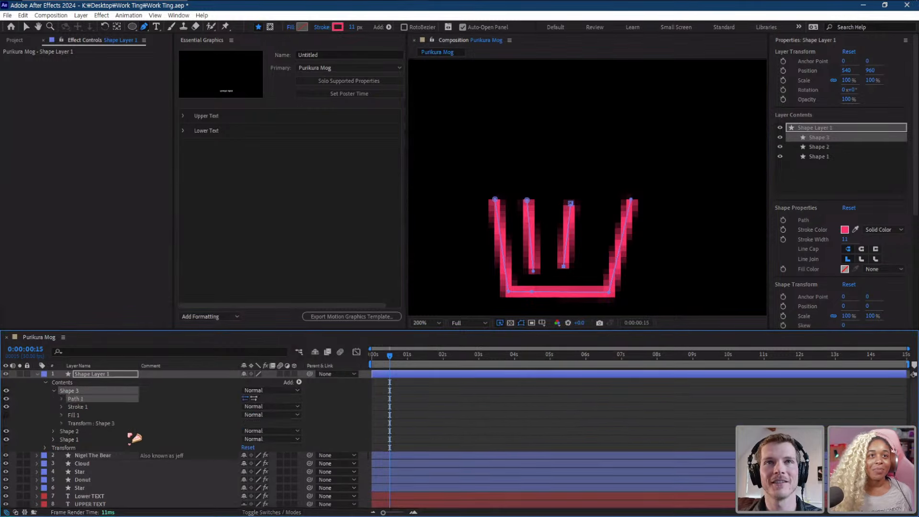
pyautogui.click(62, 407)
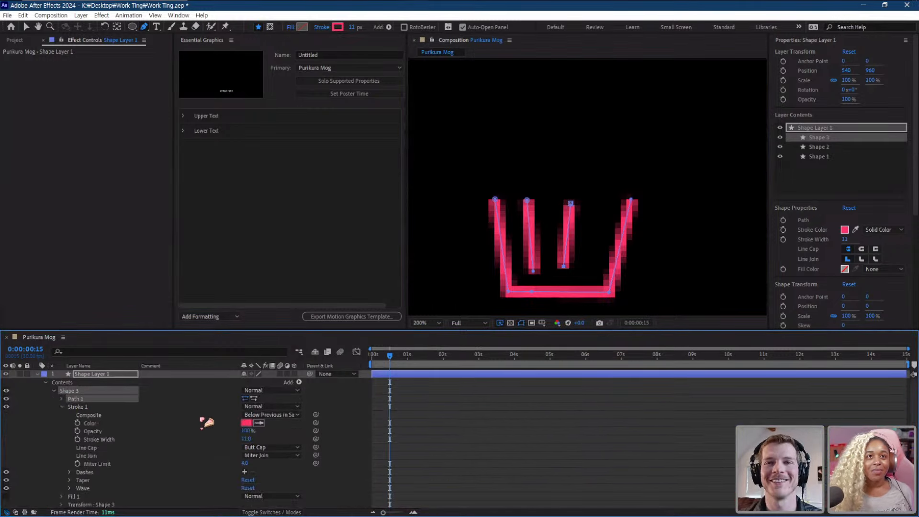
pyautogui.scroll(-3, 249, 434)
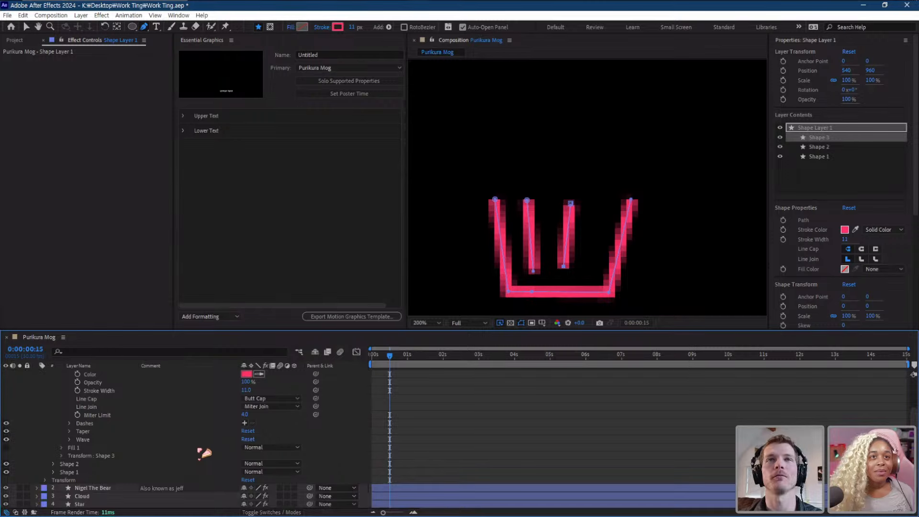
pyautogui.click(269, 399)
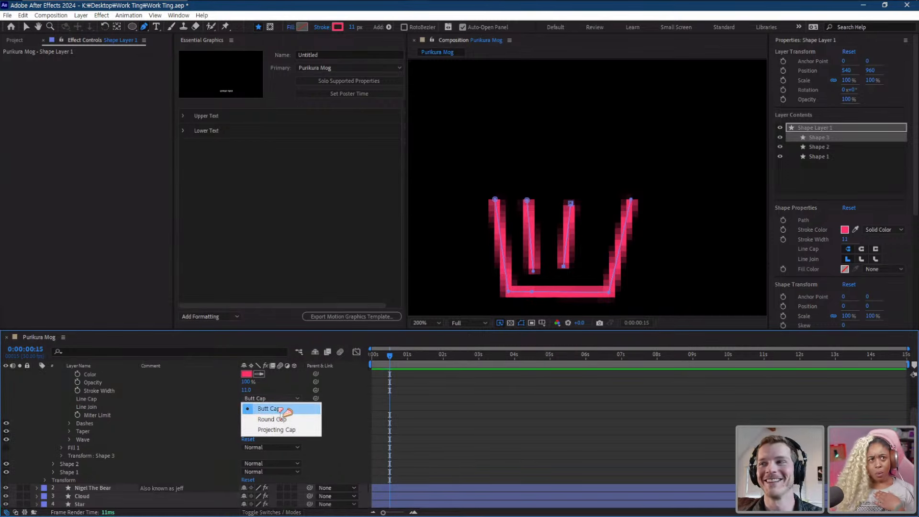
pyautogui.click(287, 420)
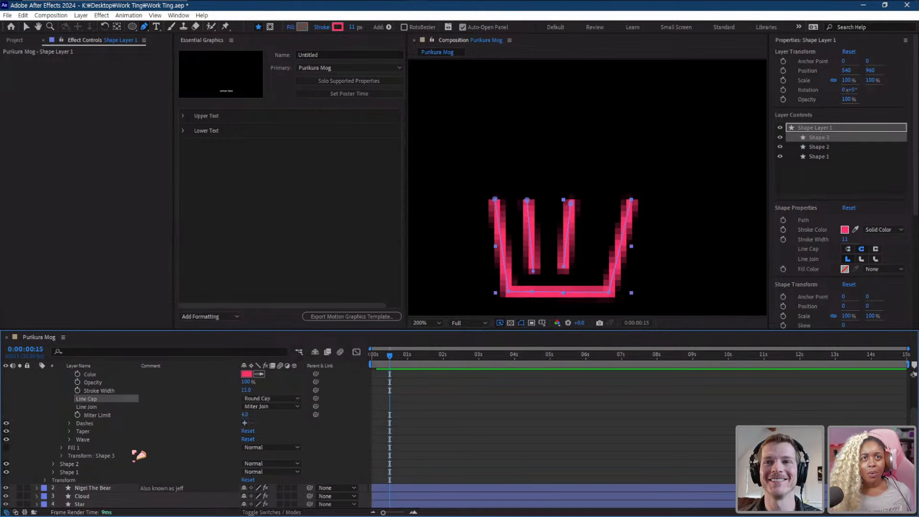
pyautogui.scroll(3, 106, 450)
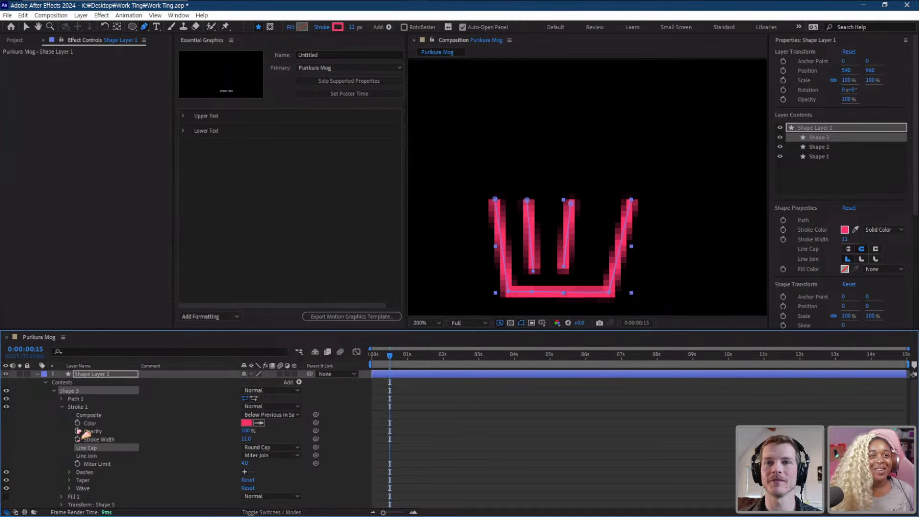
pyautogui.click(54, 391)
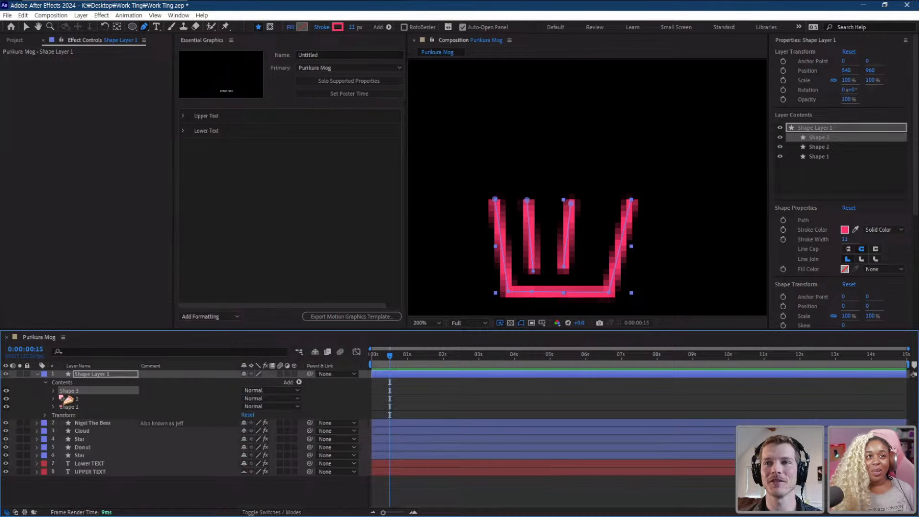
# - Set the line cap of Shape 2's stroke to Round Cap
pyautogui.click(55, 399)
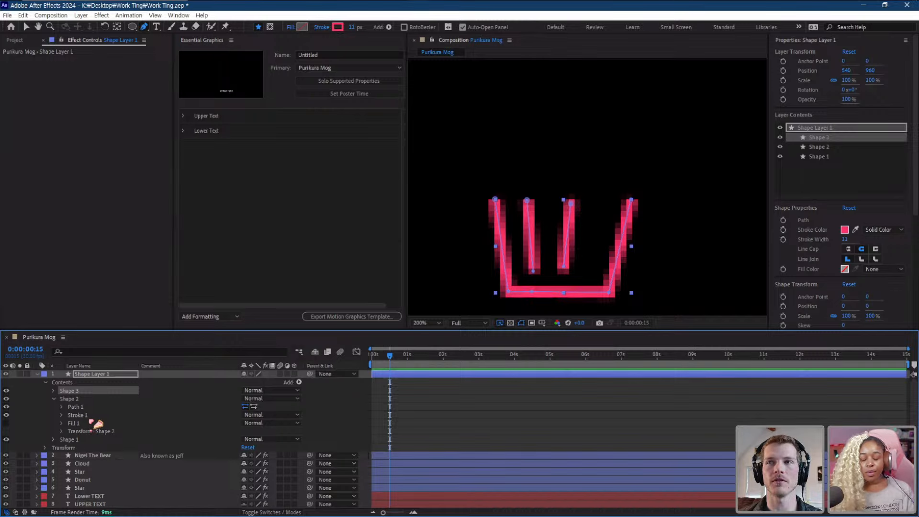
pyautogui.click(79, 406)
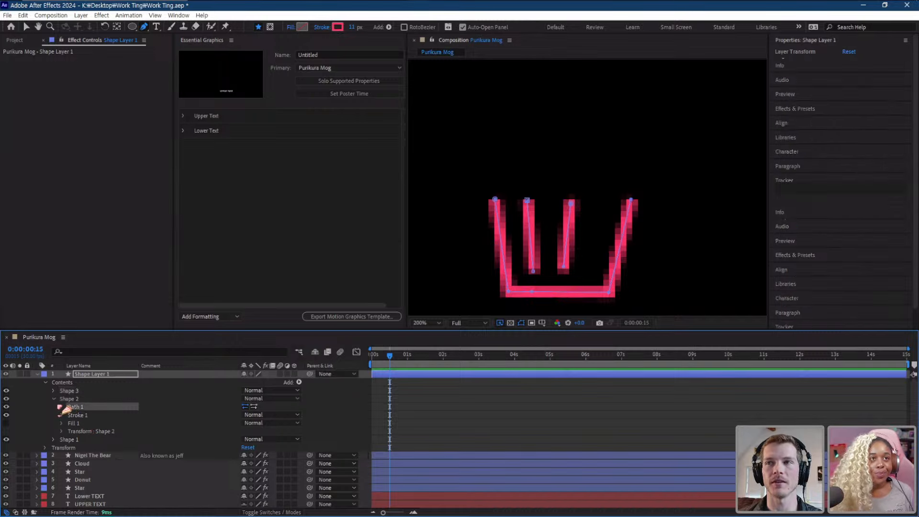
pyautogui.click(58, 407)
pyautogui.click(62, 407)
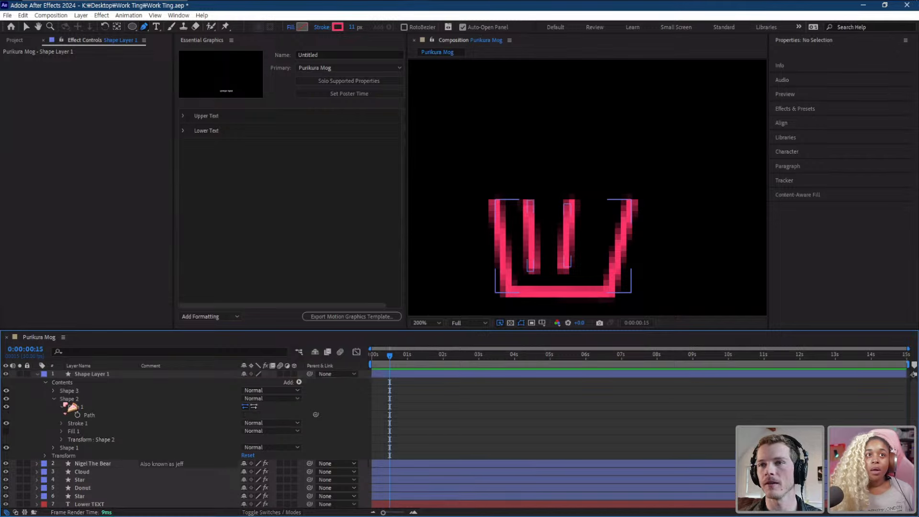
pyautogui.click(98, 416)
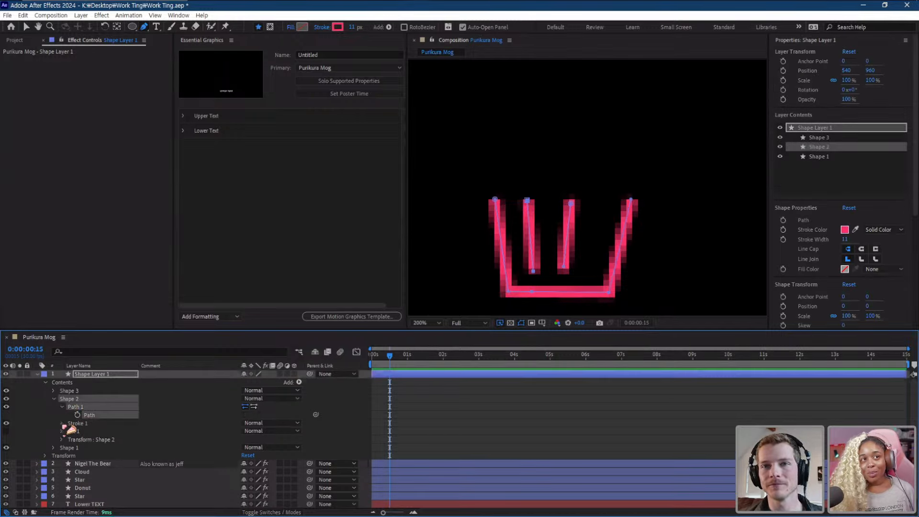
pyautogui.click(62, 423)
pyautogui.click(269, 464)
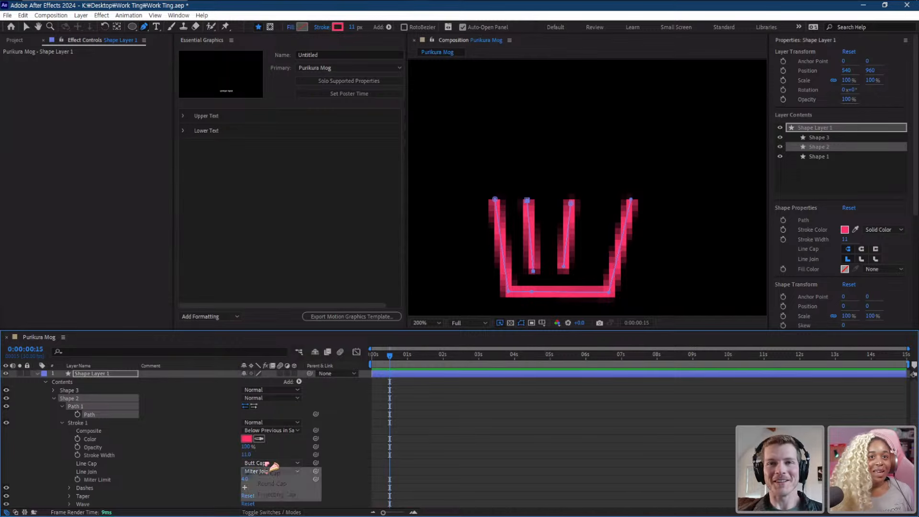
pyautogui.click(268, 483)
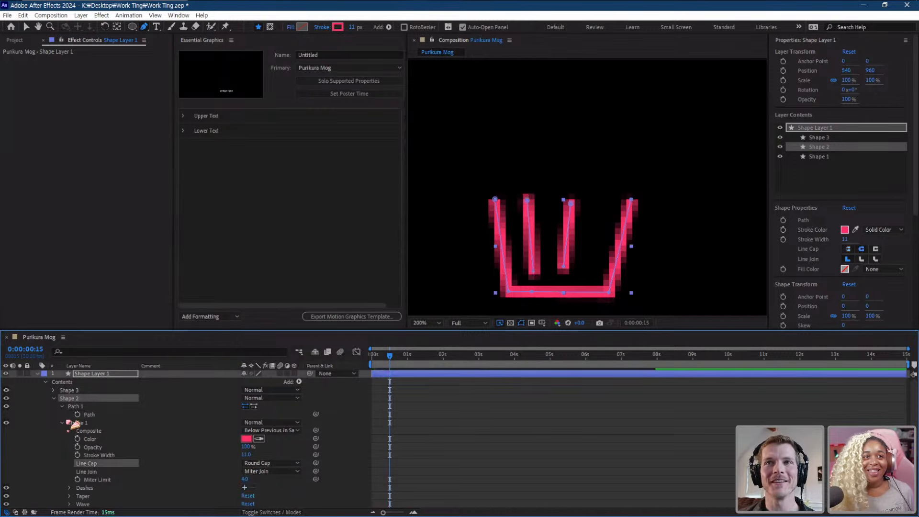
# - Change Shape 2's stroke colour to purple
pyautogui.click(246, 439)
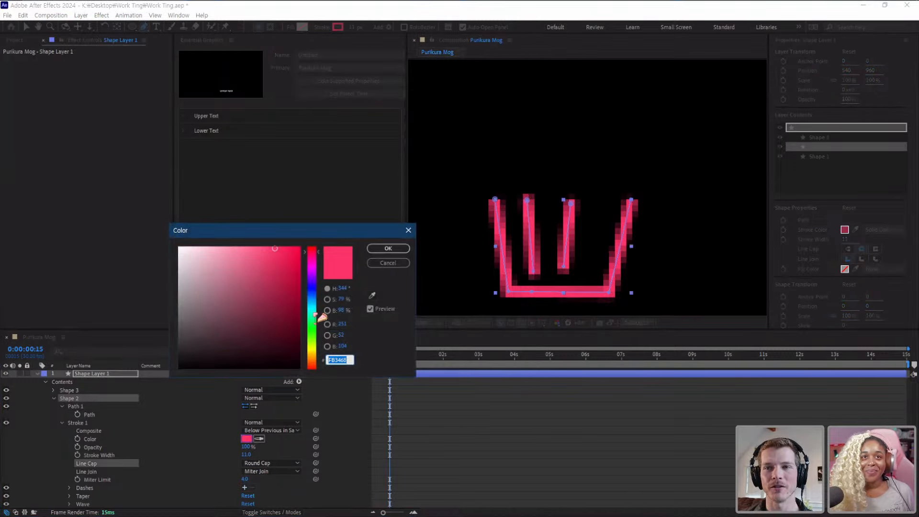
pyautogui.moveTo(323, 284); pyautogui.dragTo(320, 281)
pyautogui.click(404, 247)
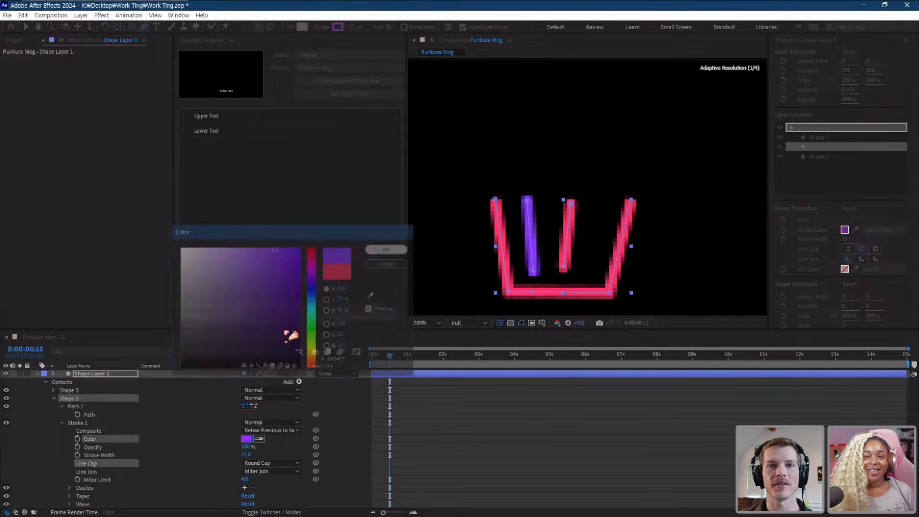
pyautogui.click(54, 398)
# - Draw a third slanted line inside the cup, between the middle line and the cup's right wall, within the same layer's contents
pyautogui.click(72, 406)
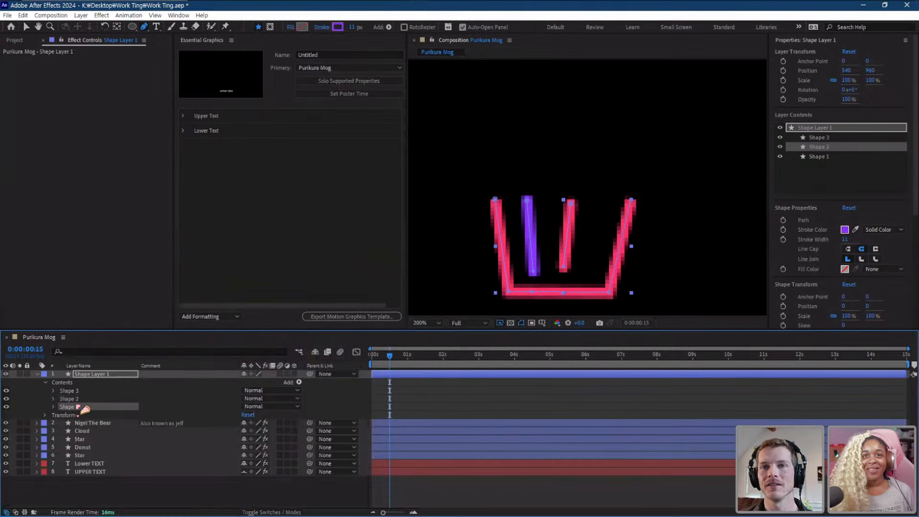
pyautogui.click(70, 398)
pyautogui.click(70, 391)
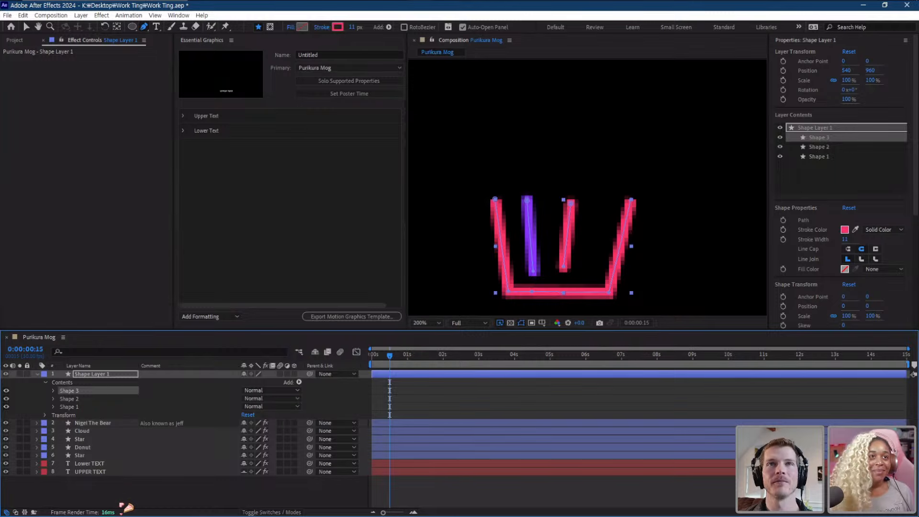
pyautogui.click(120, 503)
pyautogui.click(61, 383)
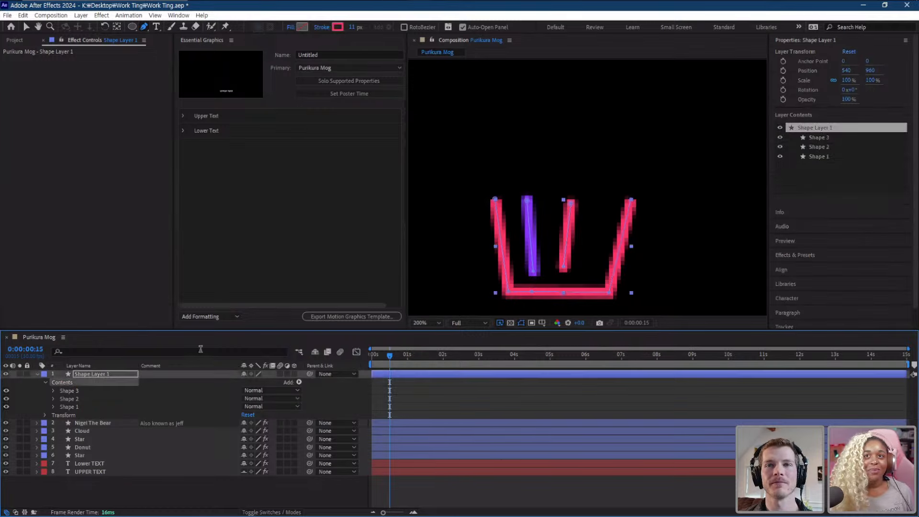
pyautogui.click(585, 272)
pyautogui.click(599, 203)
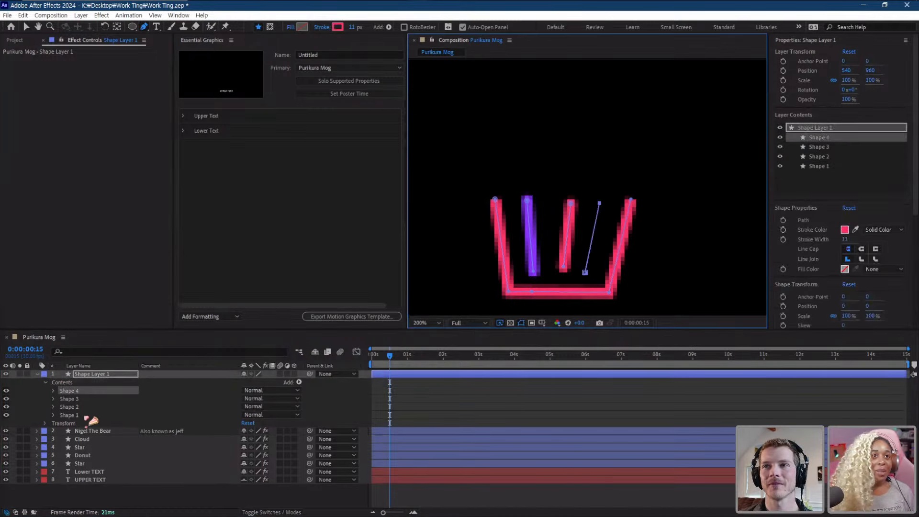
# - Change Shape 4's stroke colour to the green 50FB34
pyautogui.click(53, 391)
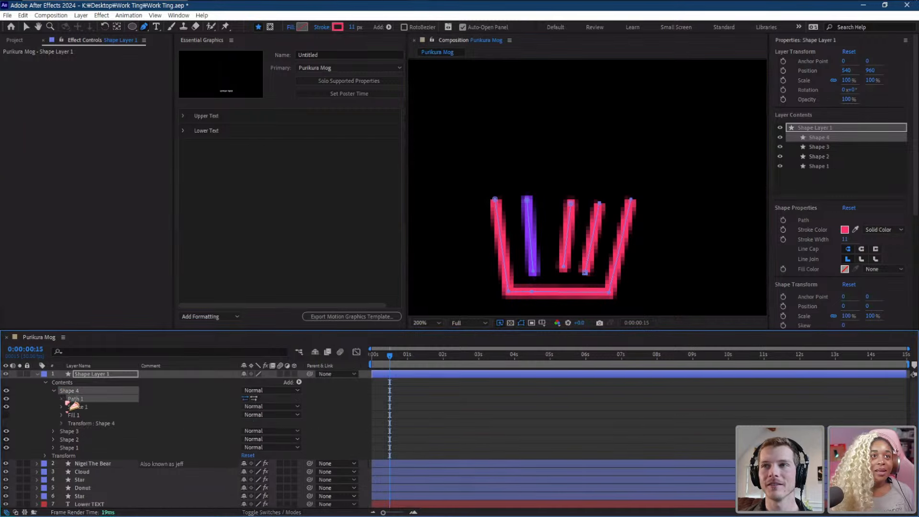
pyautogui.click(62, 399)
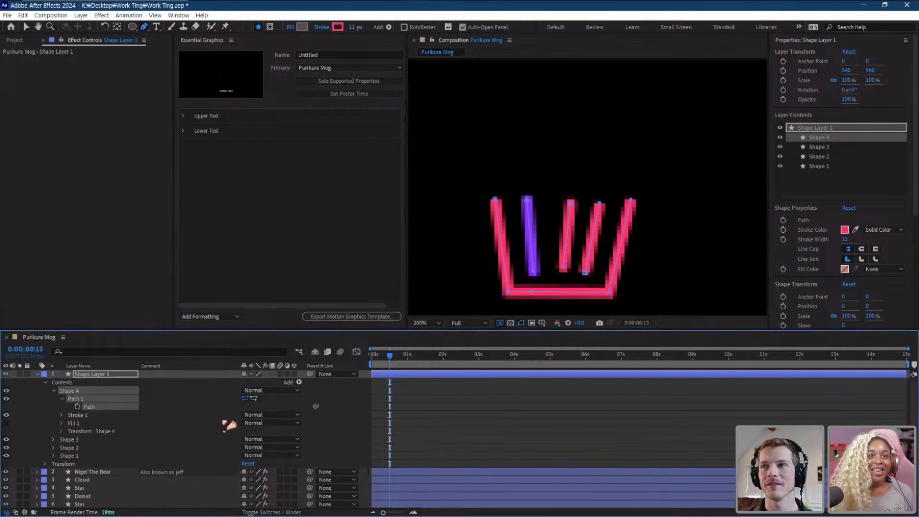
pyautogui.click(62, 415)
pyautogui.click(246, 432)
pyautogui.click(313, 331)
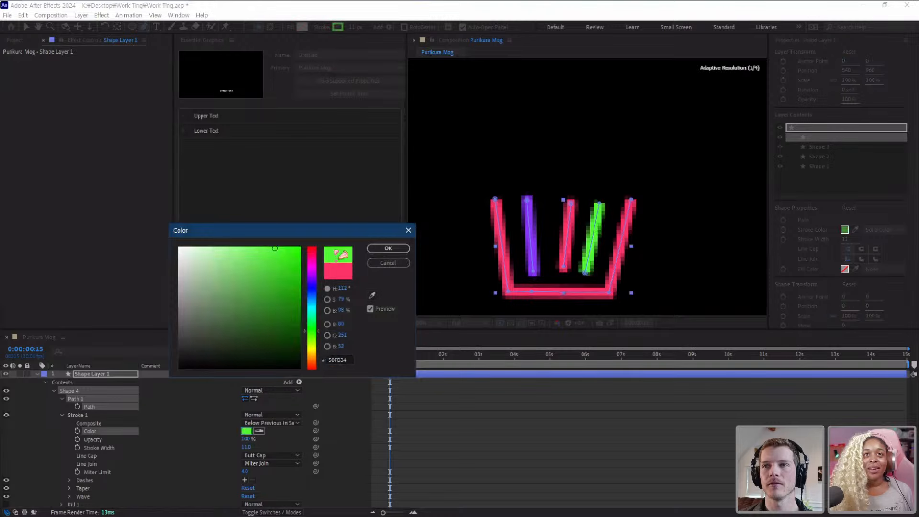
pyautogui.click(387, 248)
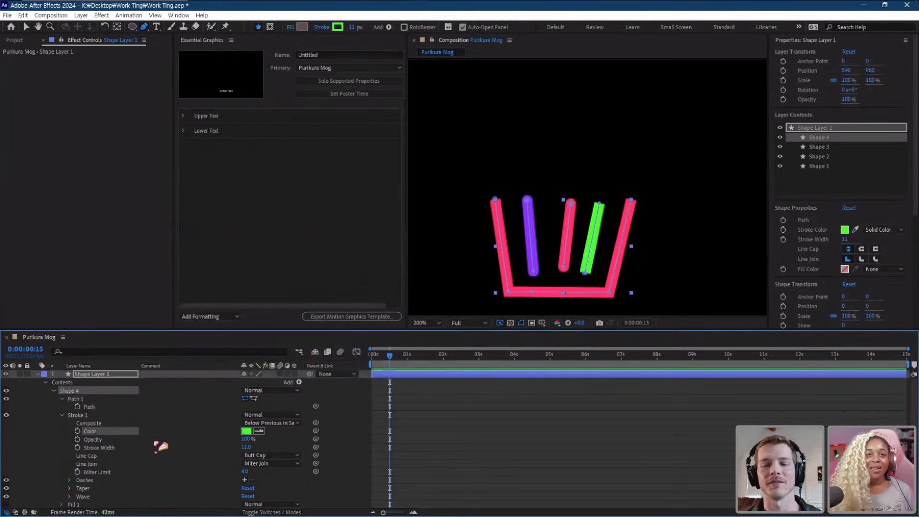
pyautogui.click(53, 390)
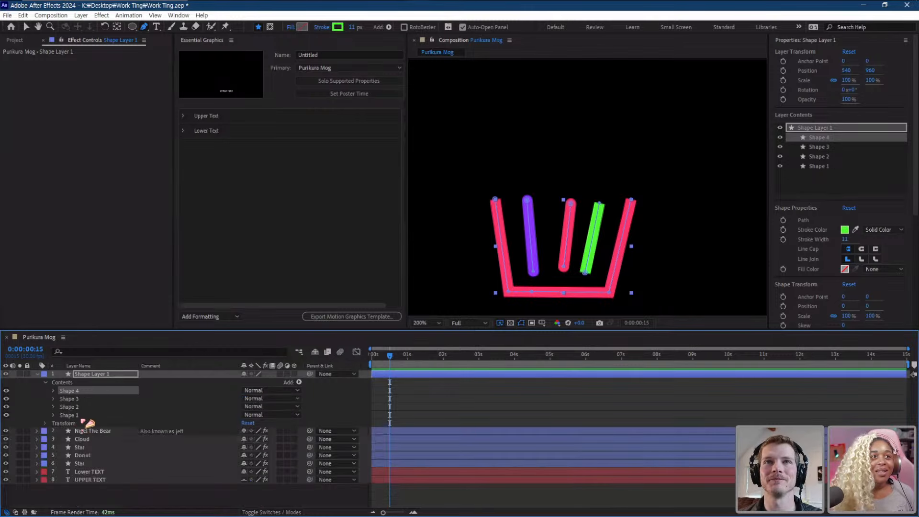
pyautogui.click(83, 408)
pyautogui.click(54, 407)
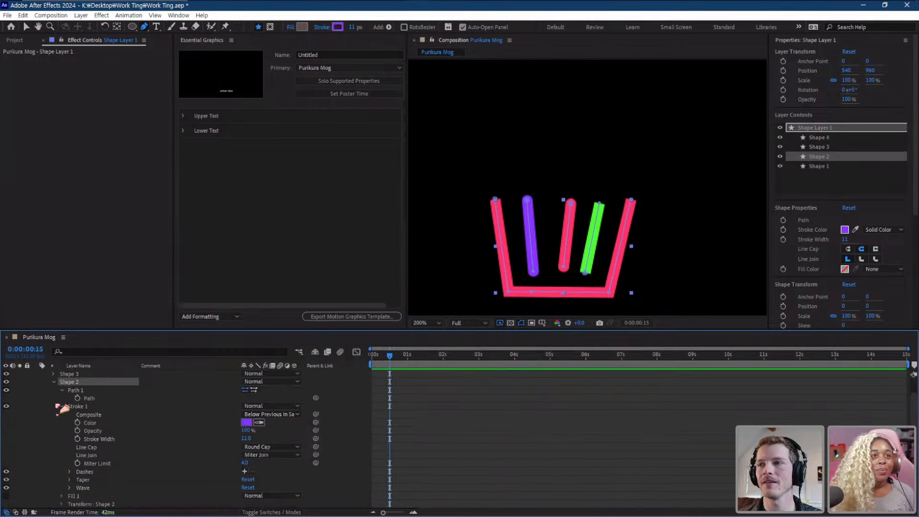
pyautogui.click(56, 385)
pyautogui.click(53, 382)
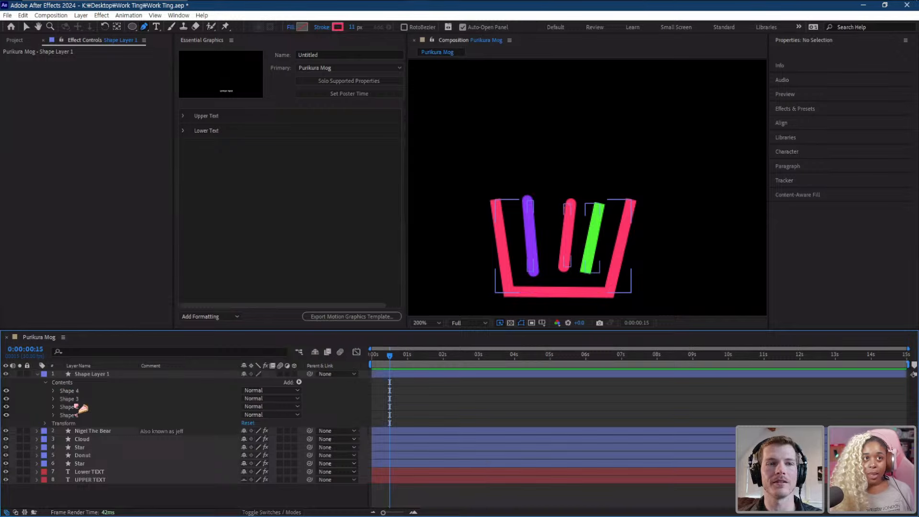
# - Change the stroke colour of Shape 3, the middle line inside the cup, to yellow FFDE00
pyautogui.click(72, 399)
pyautogui.click(6, 400)
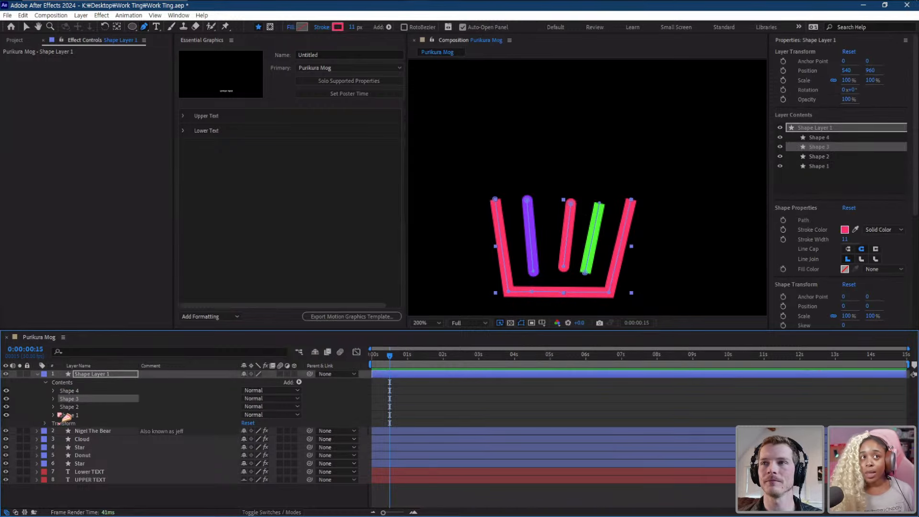
pyautogui.click(53, 399)
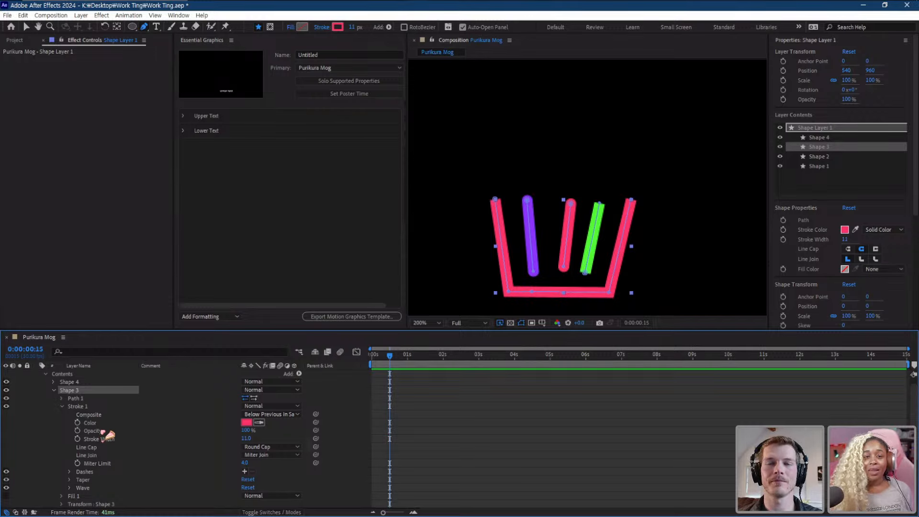
pyautogui.click(246, 422)
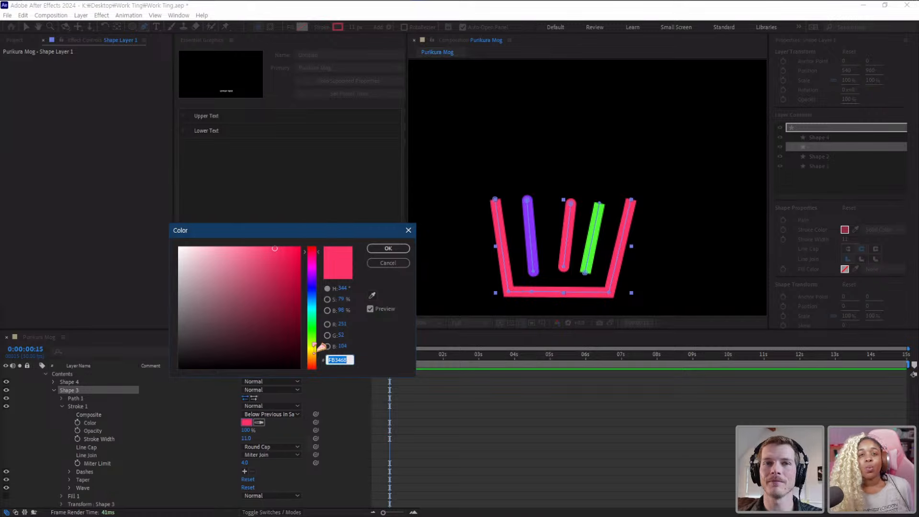
pyautogui.click(316, 346)
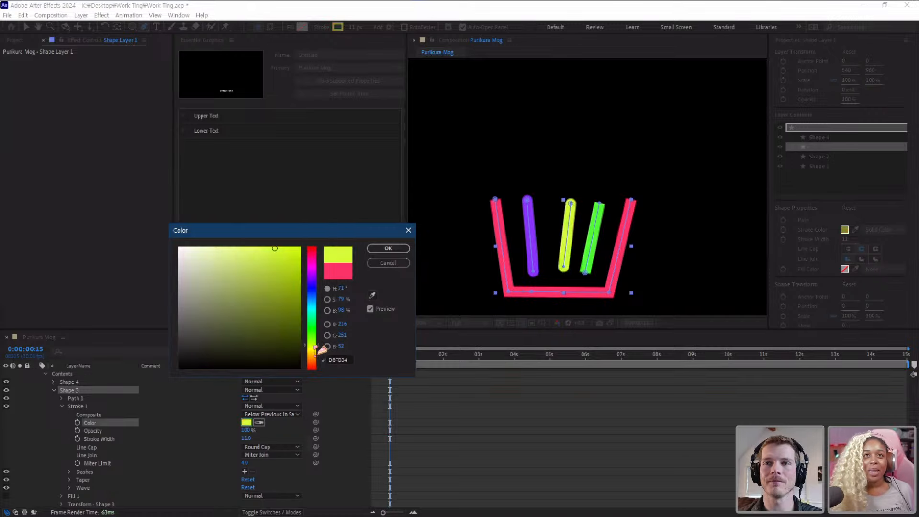
pyautogui.moveTo(281, 267); pyautogui.dragTo(319, 228)
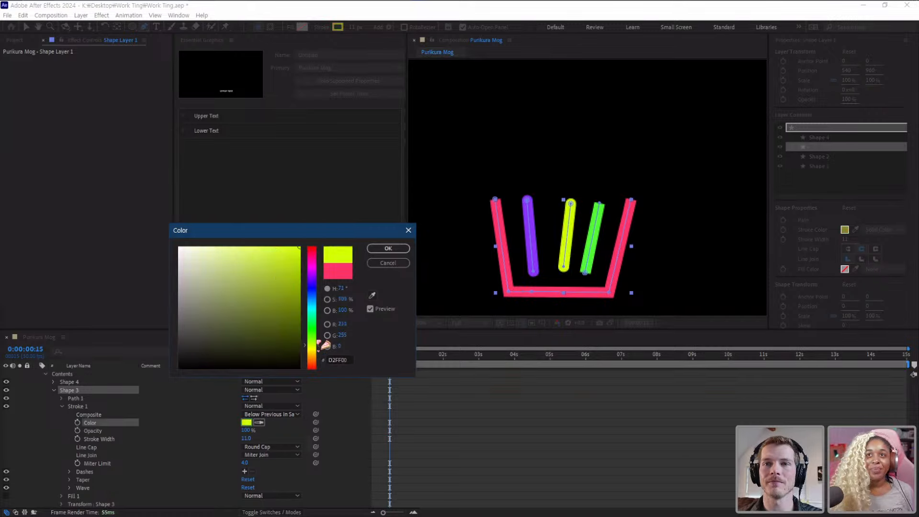
pyautogui.moveTo(314, 348); pyautogui.dragTo(315, 354)
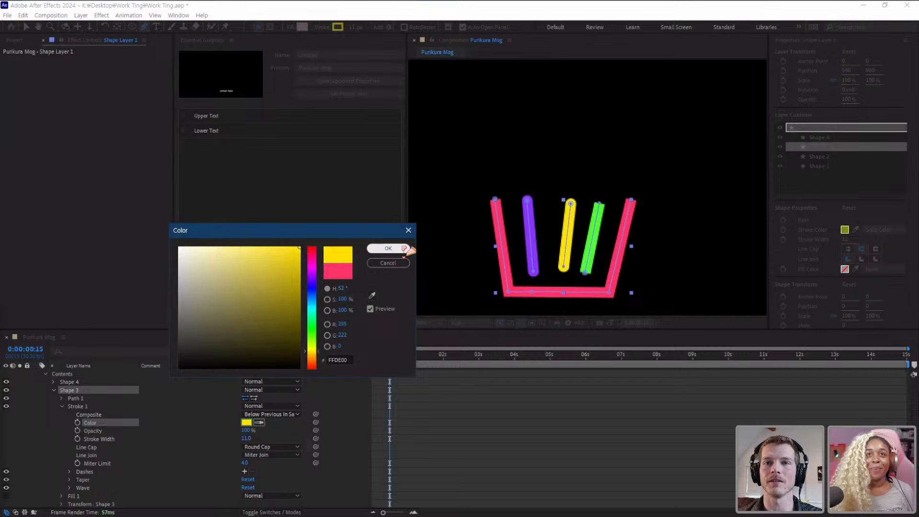
pyautogui.click(388, 248)
pyautogui.scroll(2, 545, 165)
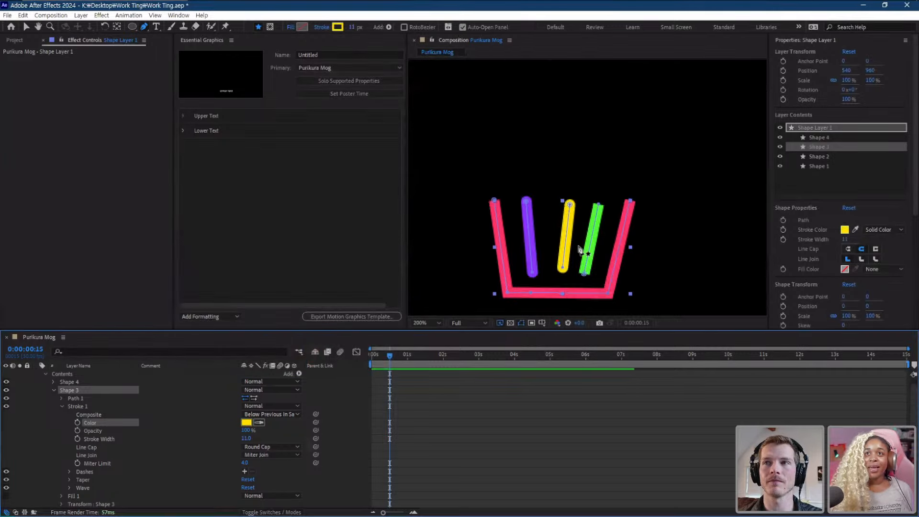
# - Set the line cap of Shape 4's stroke to Round Cap
pyautogui.click(584, 274)
pyautogui.click(54, 390)
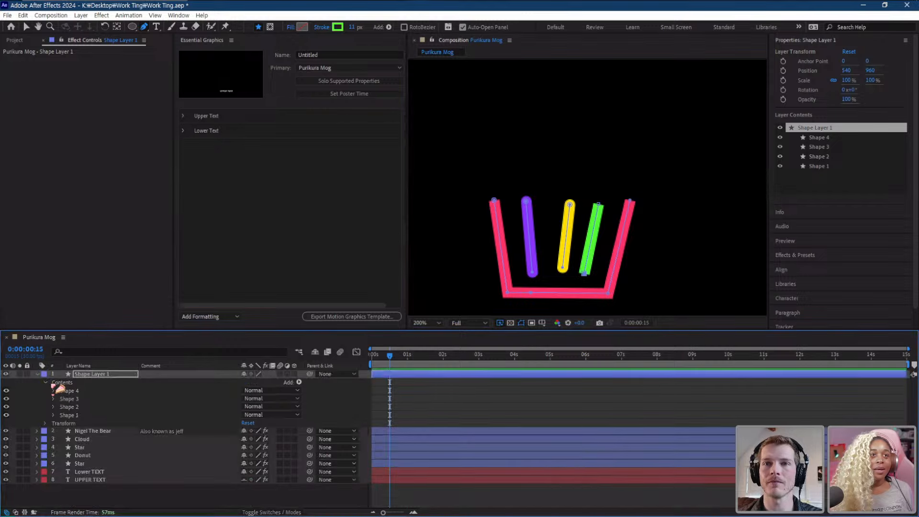
pyautogui.click(54, 390)
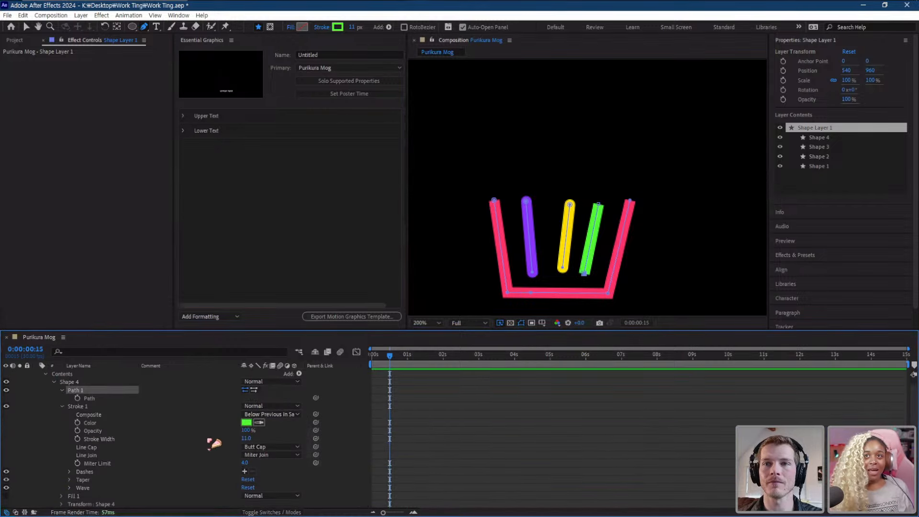
pyautogui.click(269, 448)
pyautogui.click(272, 468)
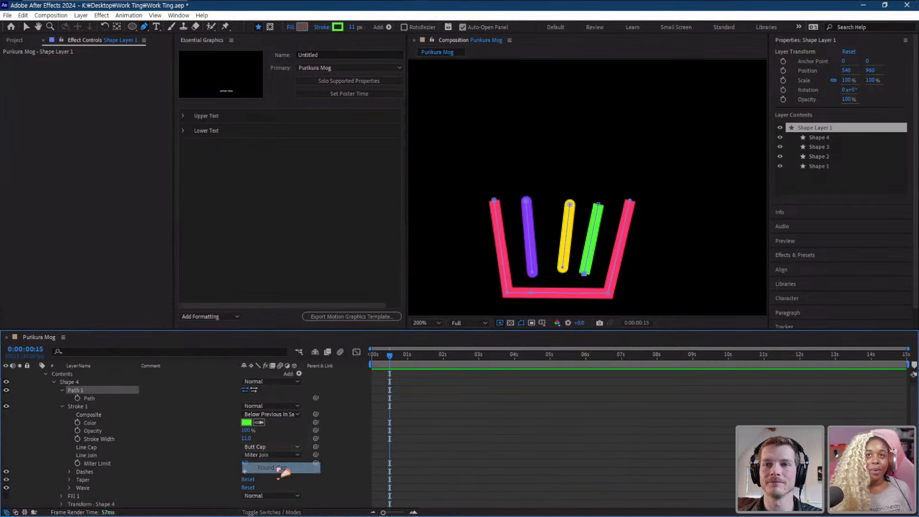
# - Deselect the cup layer and save the project
pyautogui.click(26, 27)
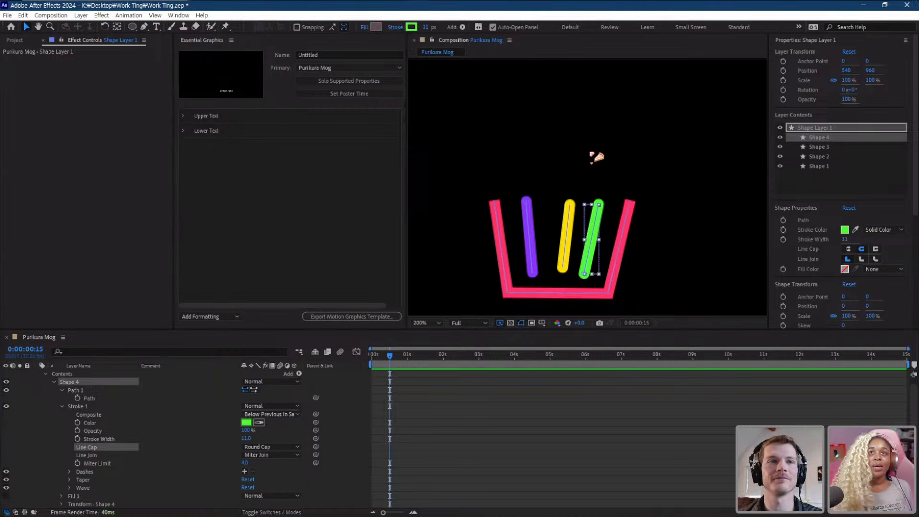
pyautogui.click(596, 154)
pyautogui.scroll(-4, 632, 159)
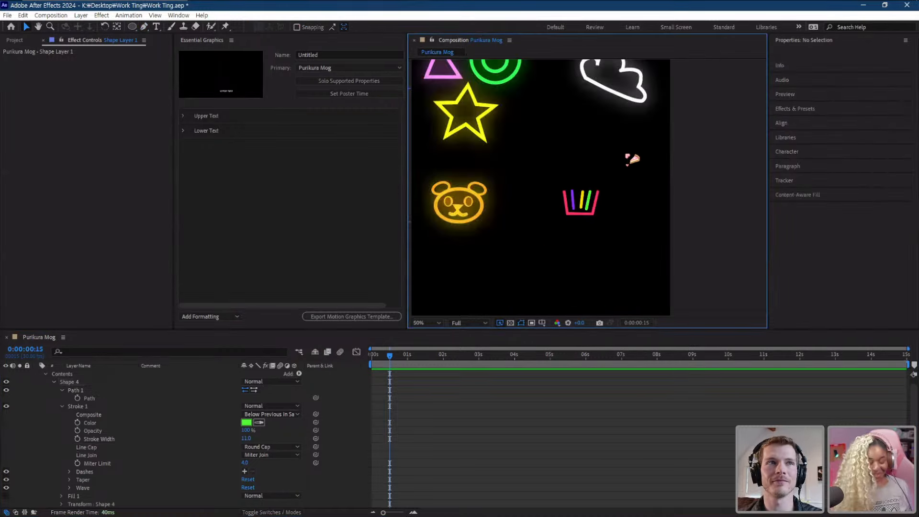
pyautogui.hotkey('ctrl', 's')
pyautogui.scroll(2, 608, 187)
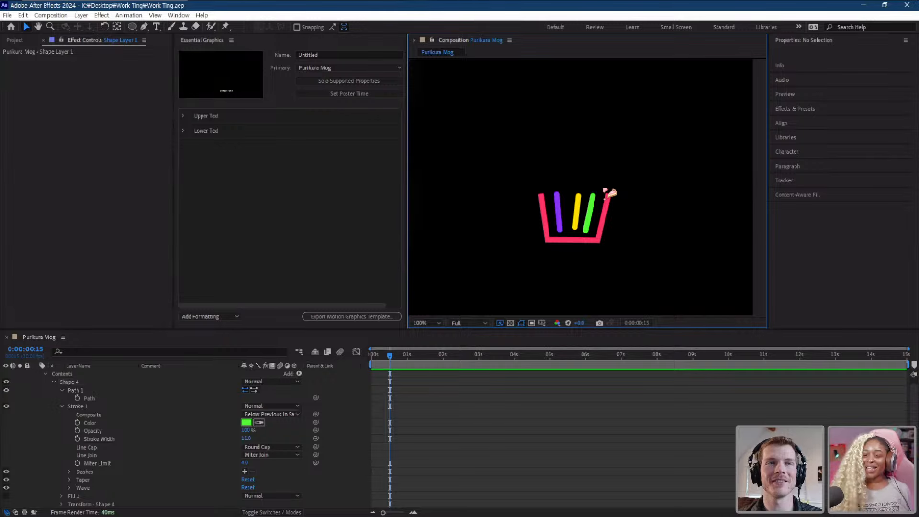
pyautogui.scroll(2, 587, 194)
pyautogui.scroll(-2, 587, 199)
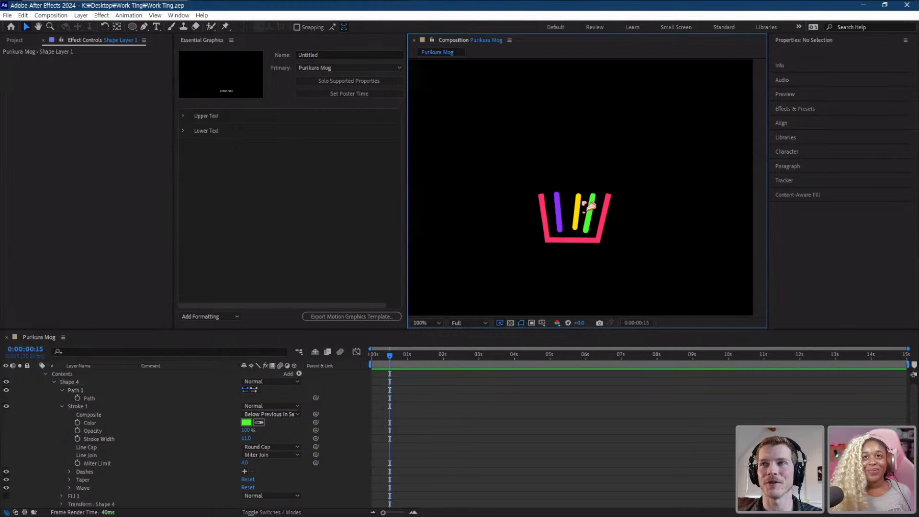
pyautogui.moveTo(536, 229); pyautogui.dragTo(537, 246)
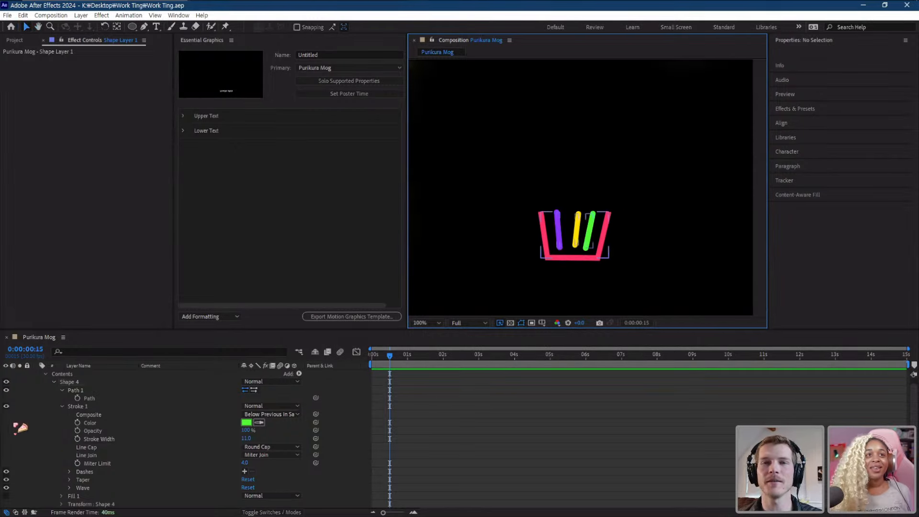
# - With the cup layer's contents selected, set the Pen tool's stroke colour to yellow EFFB34, and undo the recolouring of the existing shapes
pyautogui.click(55, 382)
pyautogui.click(52, 383)
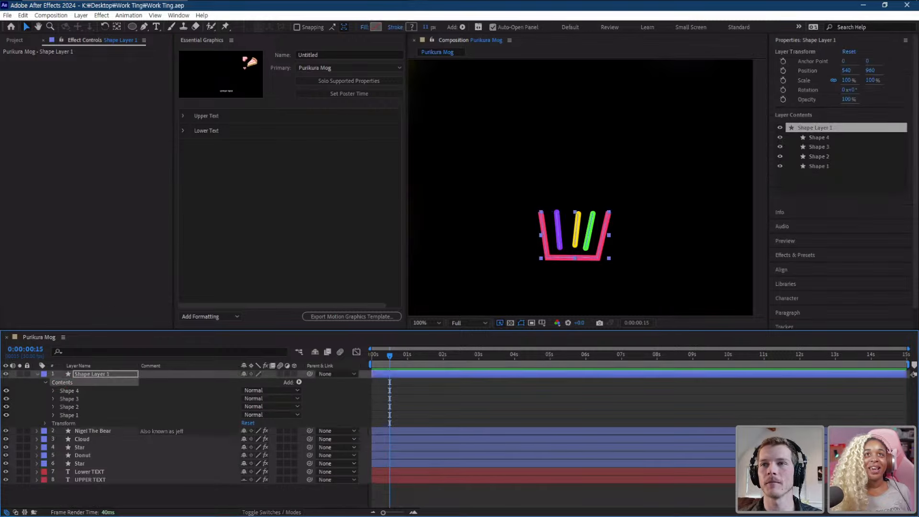
pyautogui.click(144, 27)
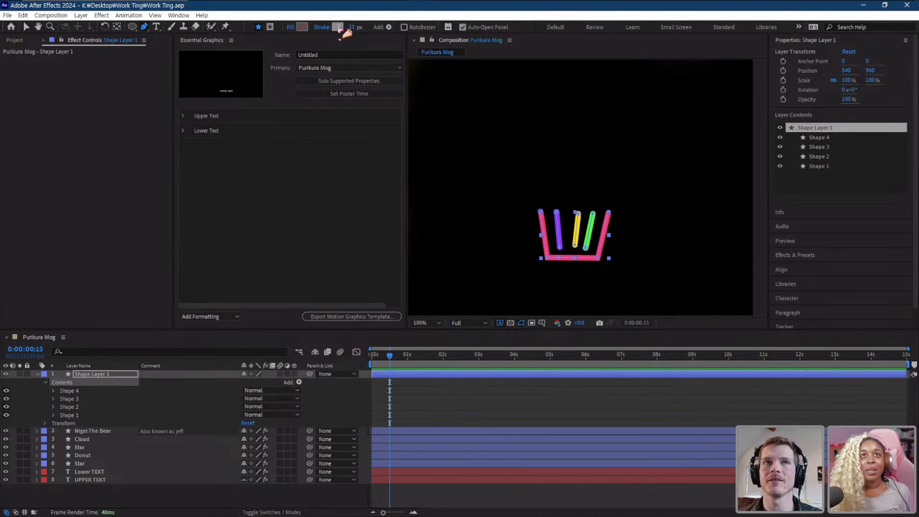
pyautogui.click(345, 30)
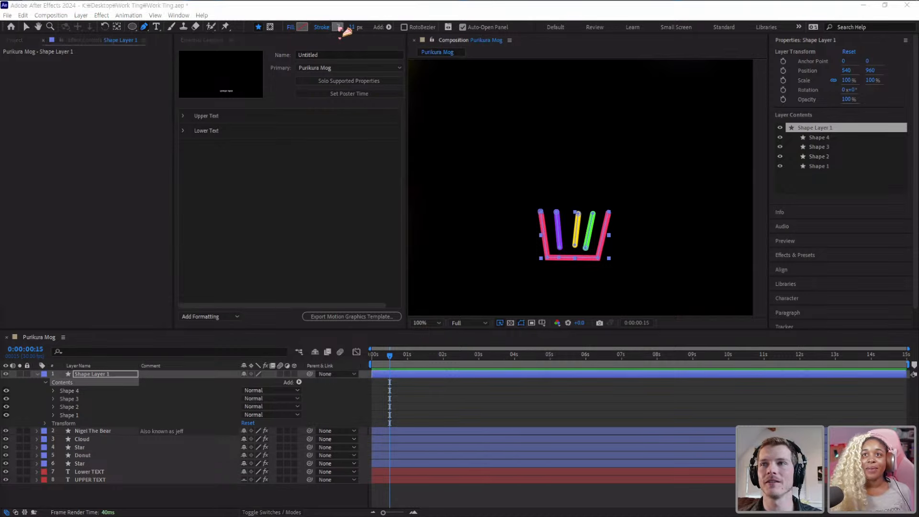
pyautogui.moveTo(314, 315)
pyautogui.mouseDown()
pyautogui.moveTo(317, 355)
pyautogui.moveTo(312, 349)
pyautogui.mouseUp()
pyautogui.click(387, 249)
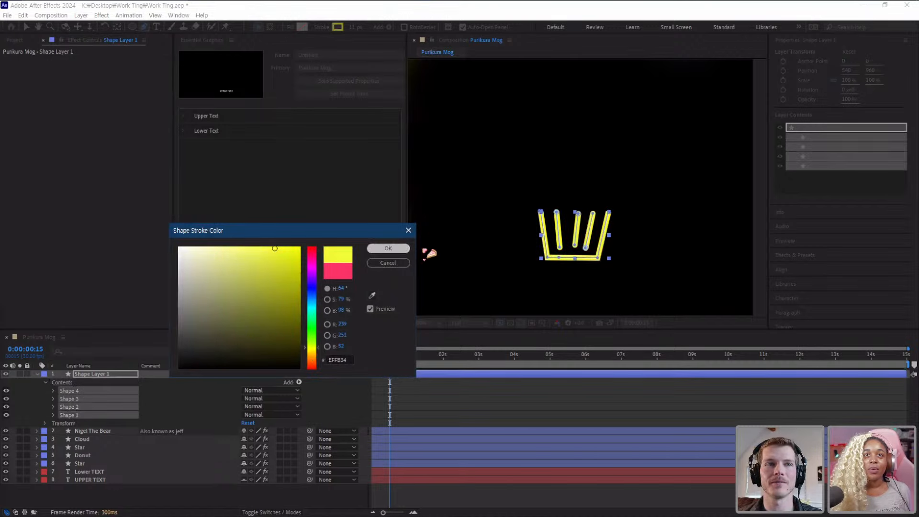
pyautogui.hotkey('ctrl', 'z')
# - Draw the cupcake frosting's curled left side, wavy lower edge along the cup's rim and curled right side as one yellow path in the same layer
pyautogui.scroll(1, 576, 217)
pyautogui.moveTo(522, 215)
pyautogui.mouseDown()
pyautogui.moveTo(522, 185)
pyautogui.moveTo(478, 195)
pyautogui.moveTo(475, 212)
pyautogui.mouseUp()
pyautogui.click(498, 166)
pyautogui.hotkey('ctrl', 'z')
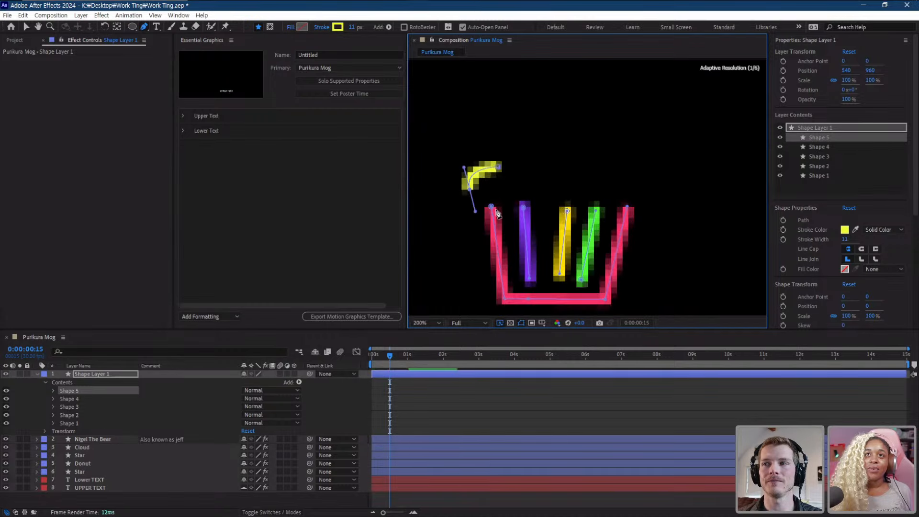
pyautogui.click(495, 209)
pyautogui.click(545, 203)
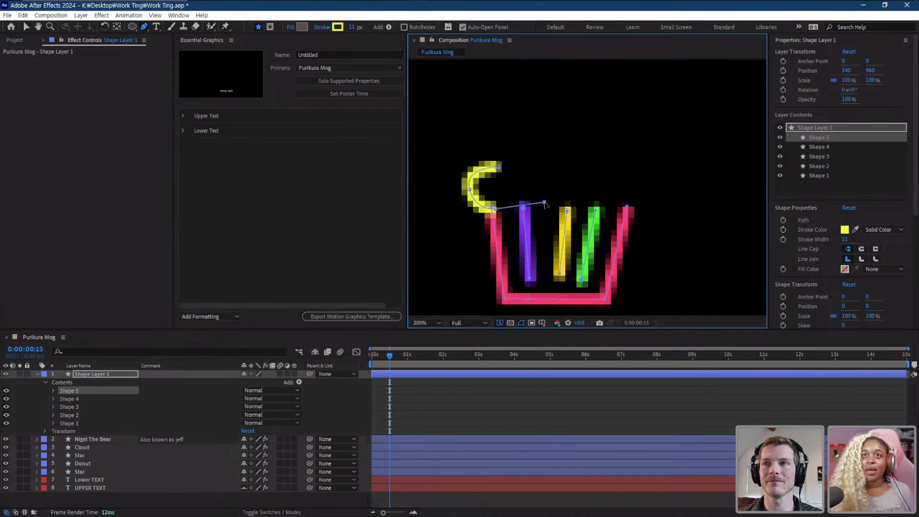
pyautogui.moveTo(567, 211); pyautogui.dragTo(570, 213)
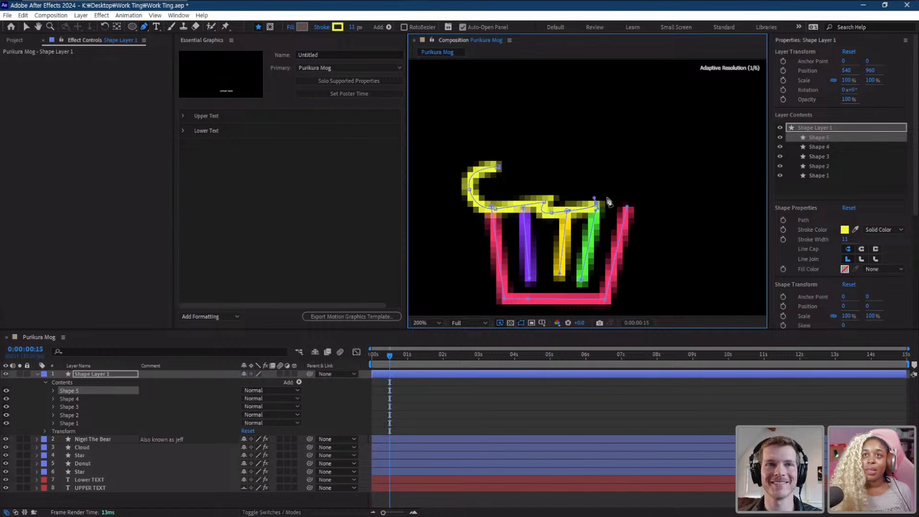
pyautogui.moveTo(627, 207); pyautogui.dragTo(655, 192)
pyautogui.moveTo(642, 150); pyautogui.dragTo(673, 162)
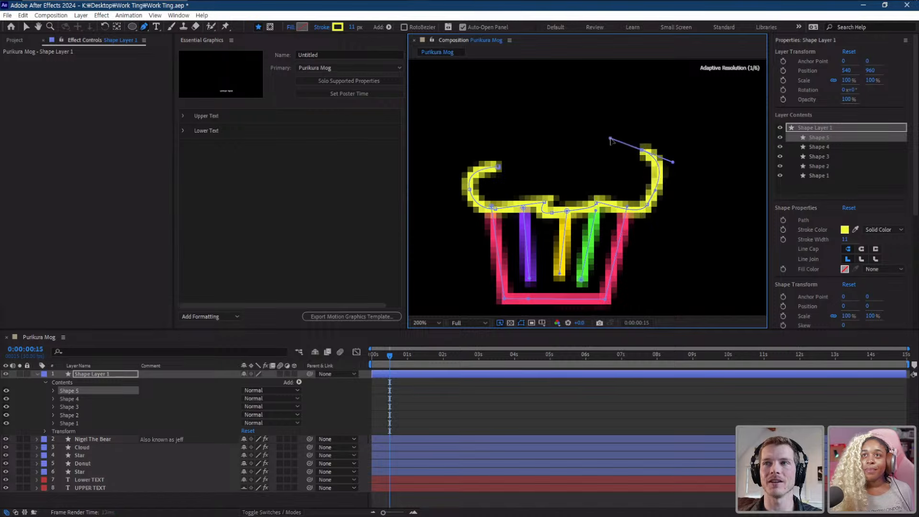
# - Move the upper end point of the frosting's right curl slightly inward and down, and nudge its side point outward to round the curve
pyautogui.keyDown('alt'); pyautogui.click(642, 150); pyautogui.keyUp('alt')
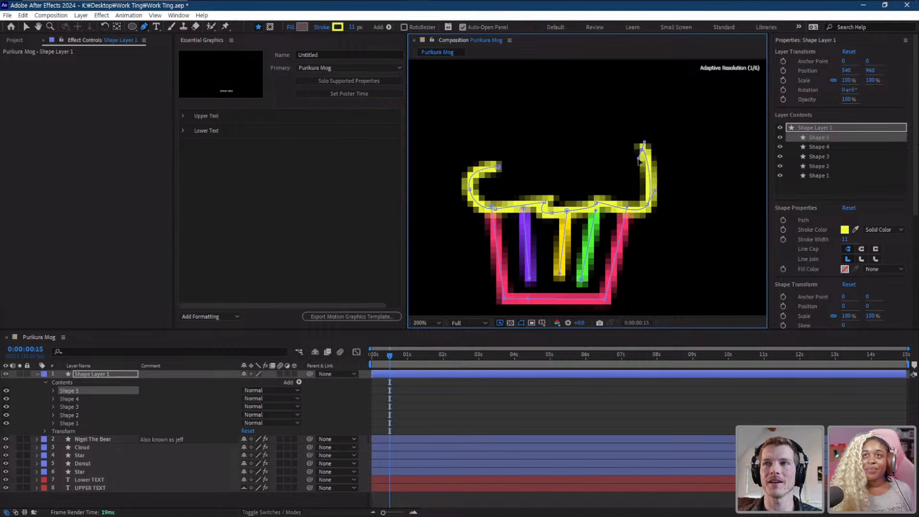
pyautogui.hotkey('ctrl', 'z')
pyautogui.moveTo(645, 152); pyautogui.dragTo(636, 162)
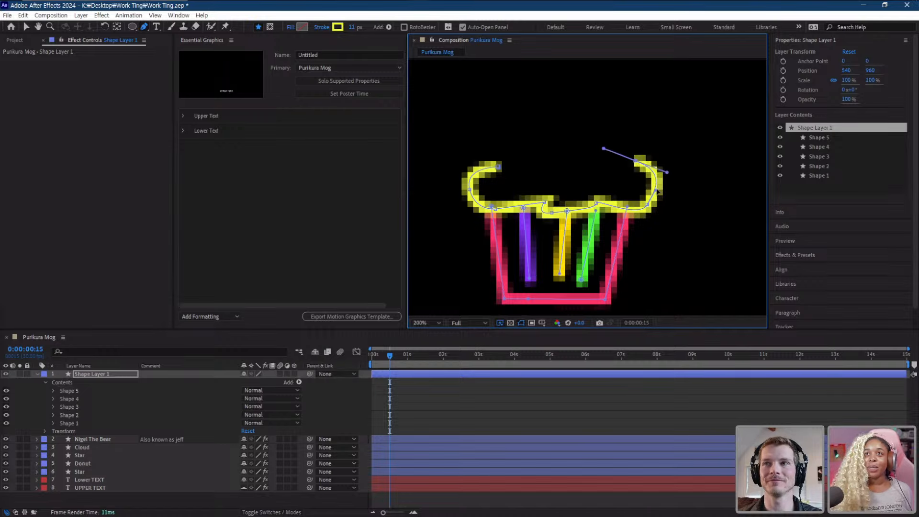
pyautogui.moveTo(656, 191); pyautogui.dragTo(660, 191)
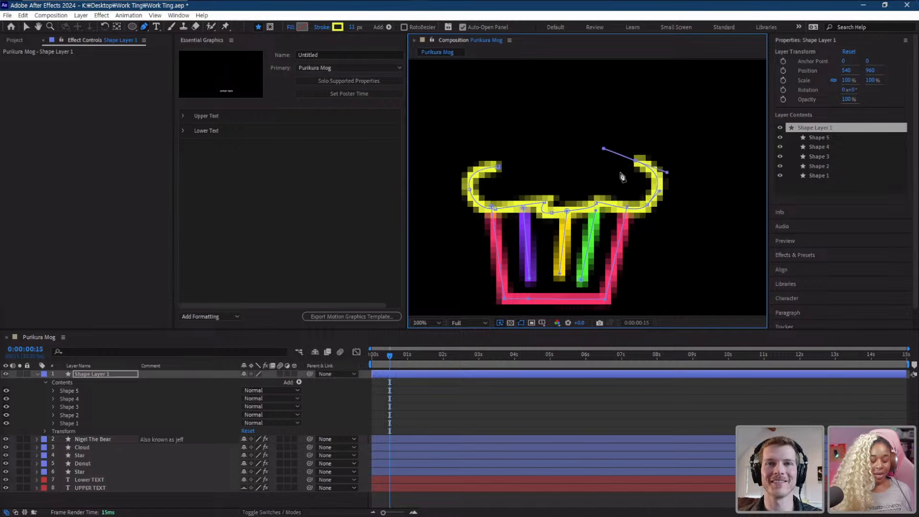
# - Continue the frosting path over a domed top and join it back to the start of the left curl
pyautogui.press(',')
pyautogui.moveTo(581, 154); pyautogui.dragTo(559, 156)
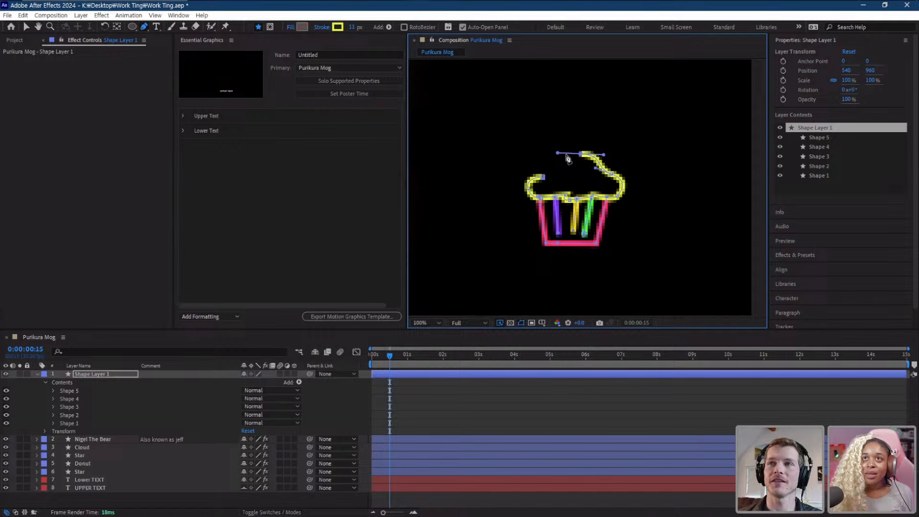
pyautogui.moveTo(552, 174); pyautogui.dragTo(550, 178)
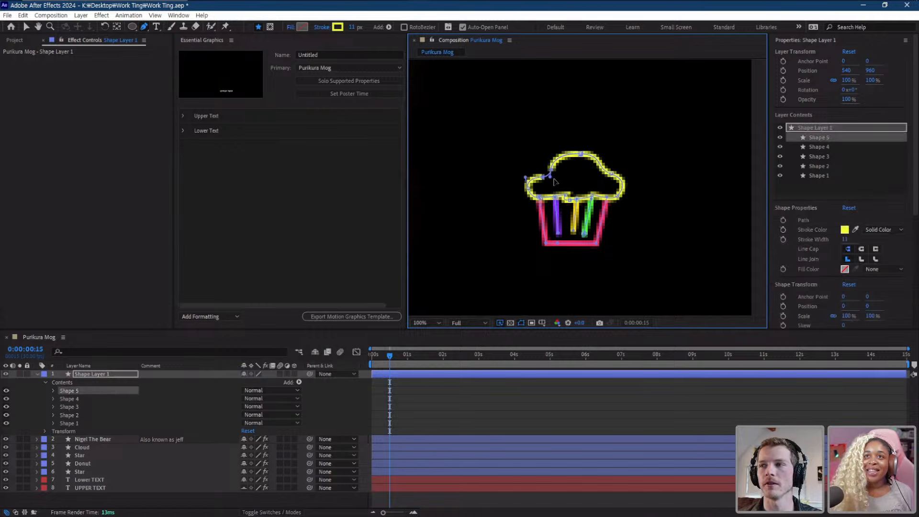
# - Adjust the path point in the notch where the frosting's dome meets its left curl
pyautogui.press('.')
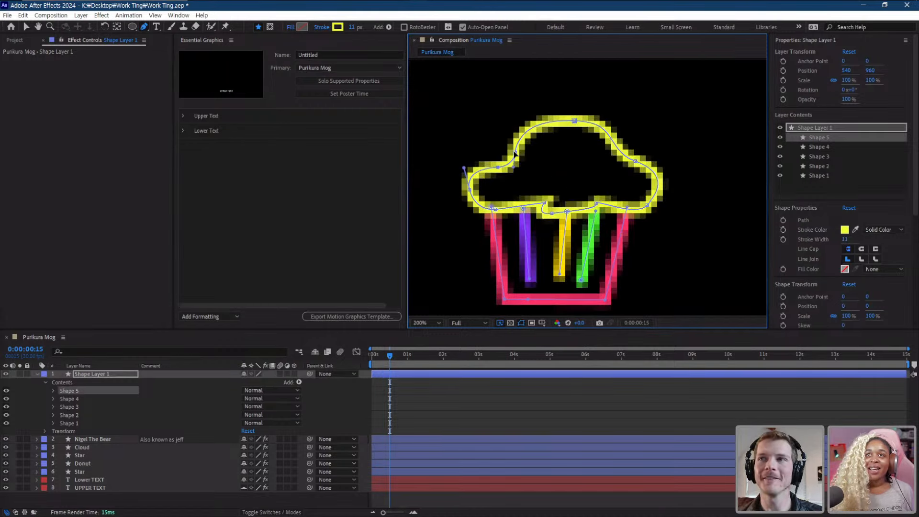
pyautogui.moveTo(514, 152); pyautogui.dragTo(511, 170)
pyautogui.scroll(2, 527, 178)
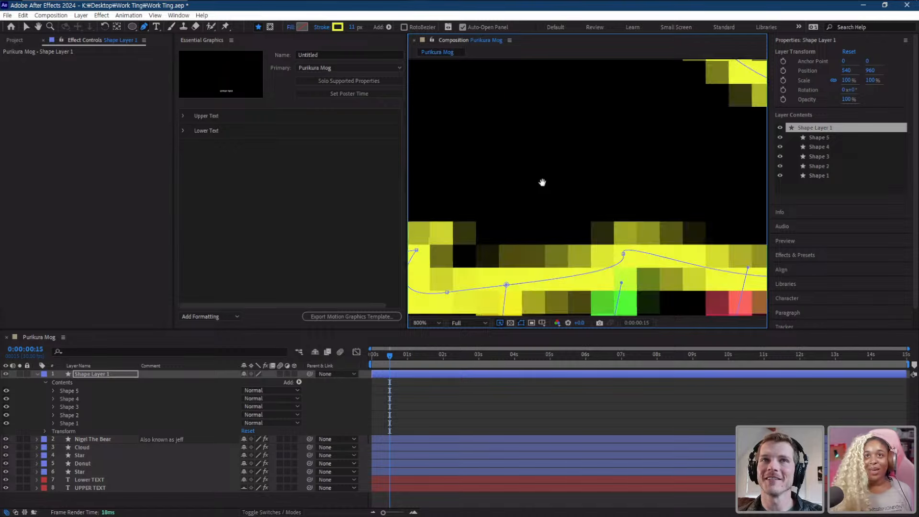
pyautogui.scroll(-3, 530, 173)
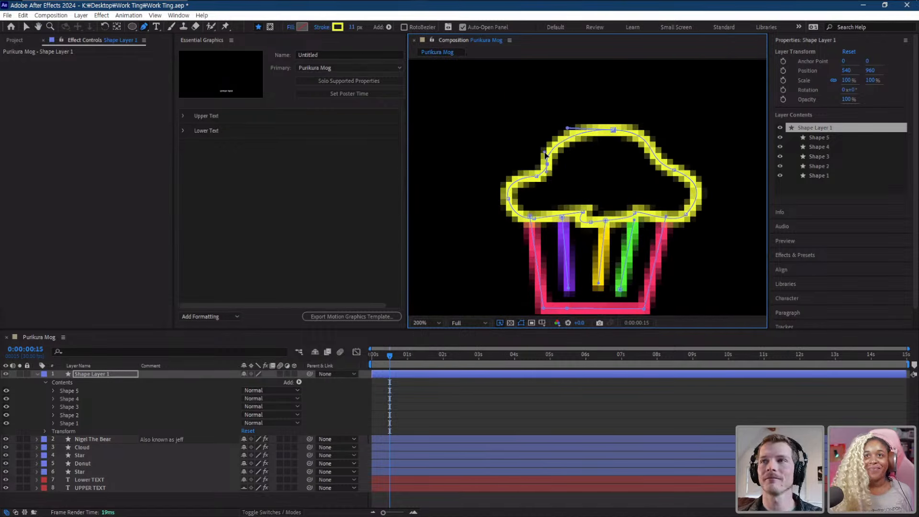
# - Step back one frame and deselect the cupcake to review it beside the other neon icons
pyautogui.press(',')
pyautogui.press(',')
pyautogui.press(',')
pyautogui.click(27, 27)
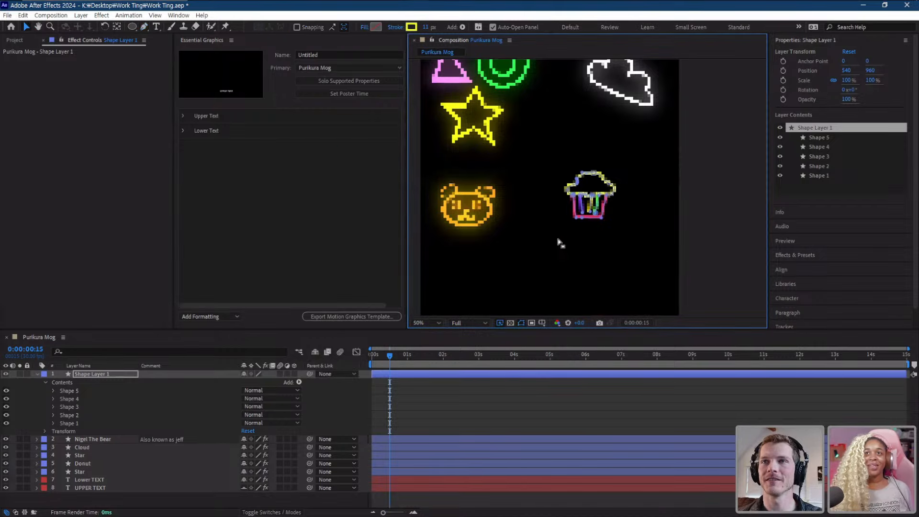
pyautogui.press('pageup')
pyautogui.click(689, 230)
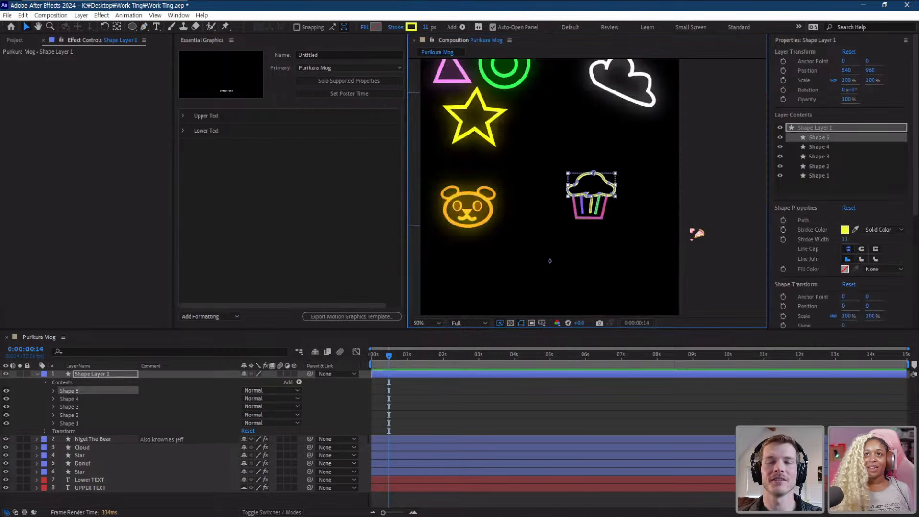
pyautogui.click(692, 238)
# - Soften the sharp notch in the frosting's lower edge by moving its path point slightly inward with the Pen tool
pyautogui.press('.')
pyautogui.press('.')
pyautogui.press('.')
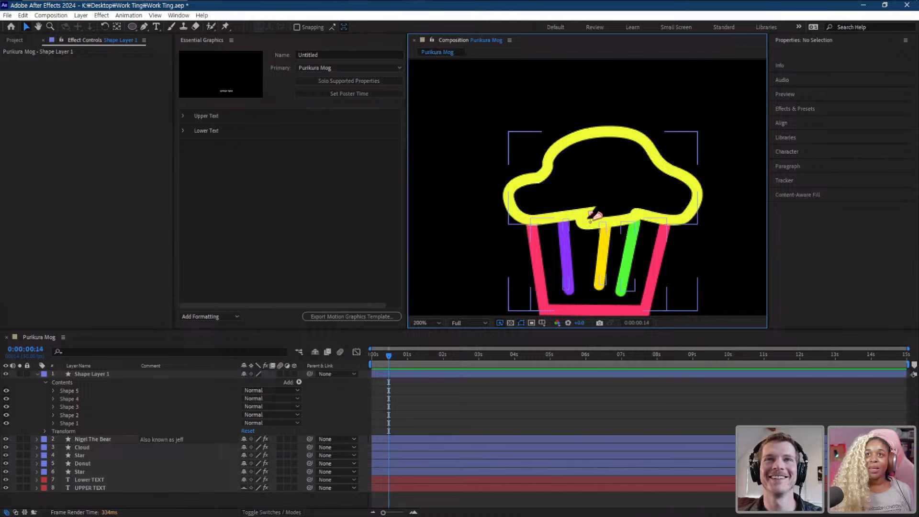
pyautogui.click(593, 214)
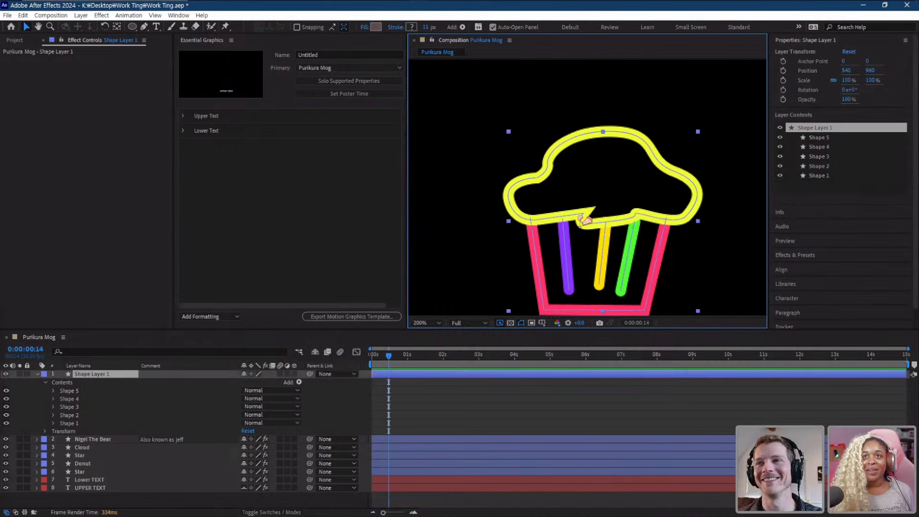
pyautogui.click(144, 26)
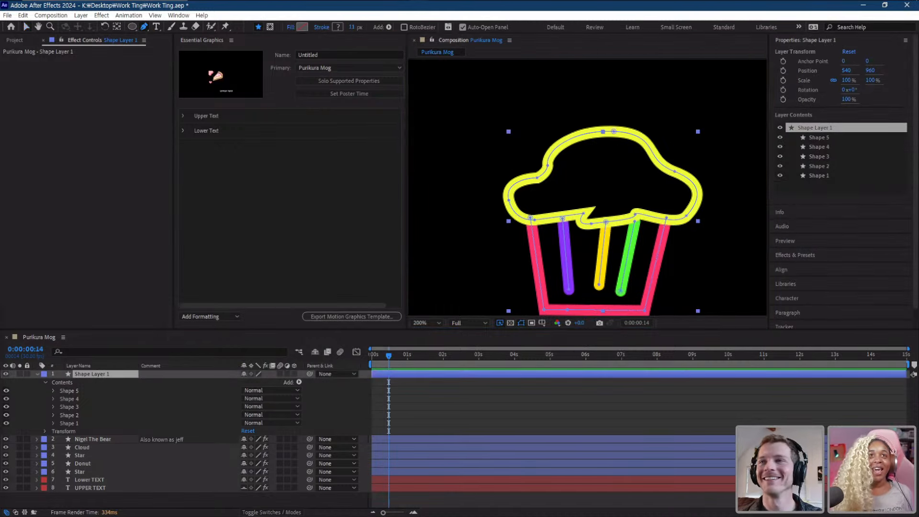
pyautogui.click(584, 214)
pyautogui.moveTo(583, 214); pyautogui.dragTo(578, 213)
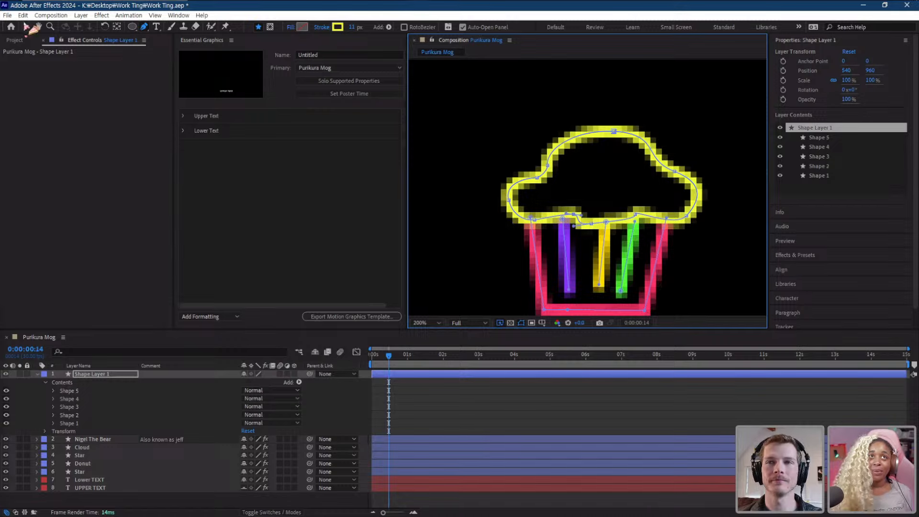
# - Play a short preview of the cupcake and deselect it to review it beside the other neon icons
pyautogui.click(26, 26)
pyautogui.press(',')
pyautogui.click(712, 214)
pyautogui.press('space')
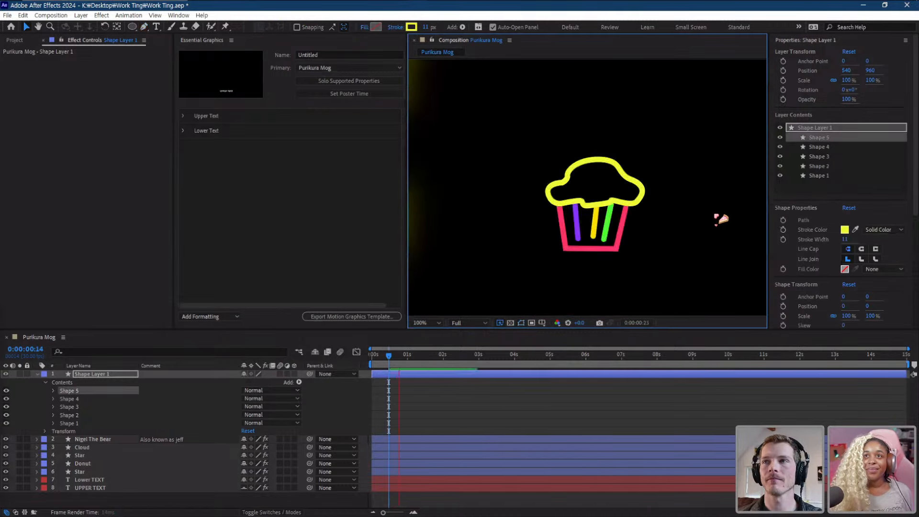
pyautogui.press('space')
pyautogui.scroll(-2, 712, 215)
pyautogui.click(710, 223)
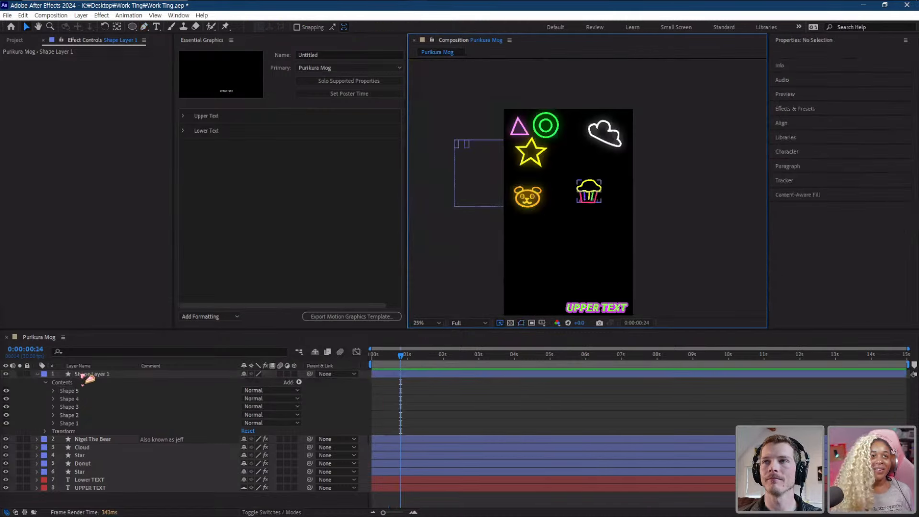
# - Rename the cupcake's shape layer to "Cupcake"
pyautogui.click(76, 373)
pyautogui.rightClick(89, 376)
pyautogui.click(134, 345)
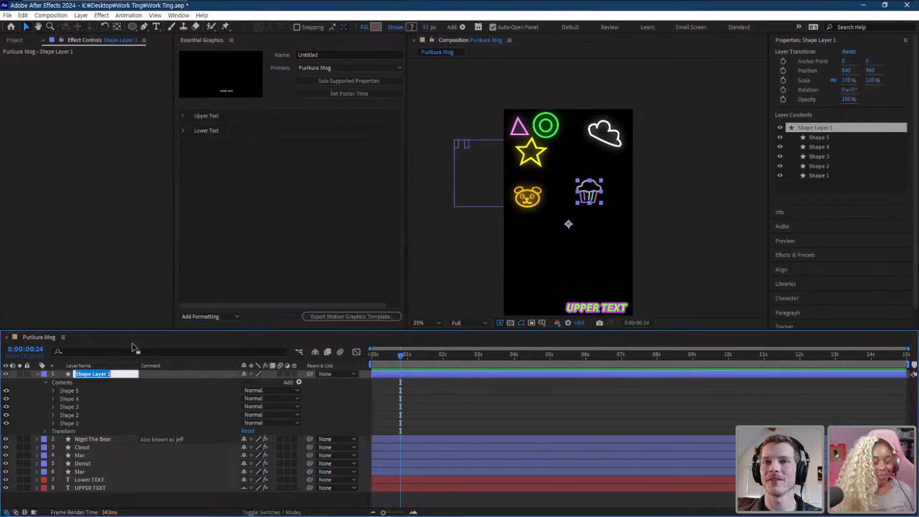
pyautogui.write('Cupcake')
pyautogui.press('Return')
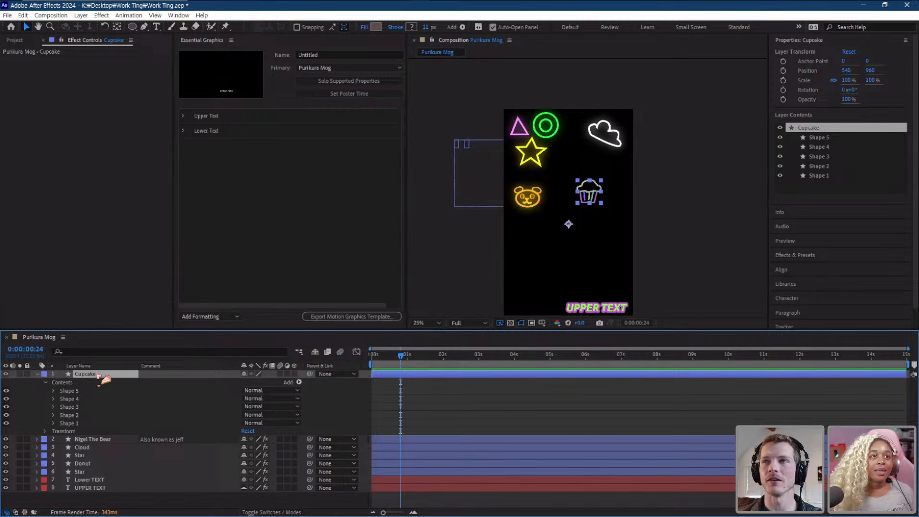
# - Paste the copied Glow effect onto the Cupcake layer and preview the glow with the layer deselected
pyautogui.hotkey('ctrl', 'v')
pyautogui.click(167, 259)
pyautogui.scroll(3, 665, 258)
pyautogui.press('space')
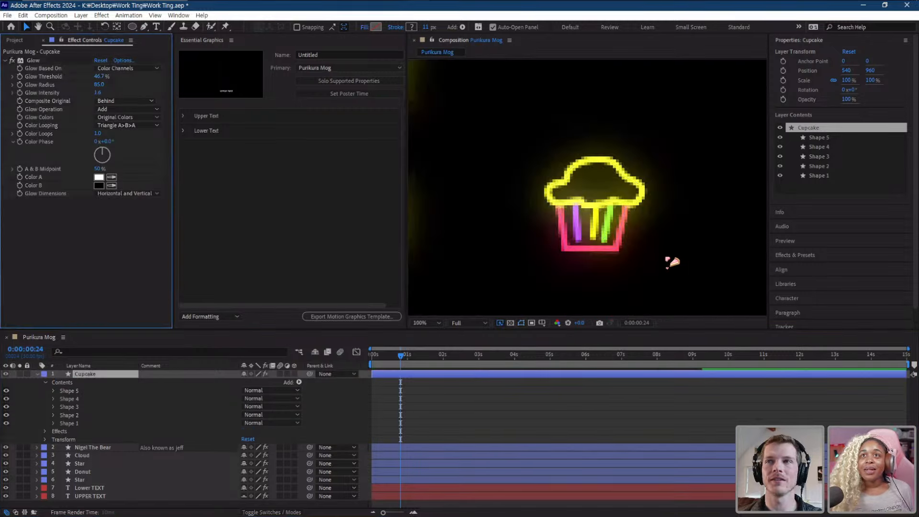
pyautogui.scroll(-3, 667, 252)
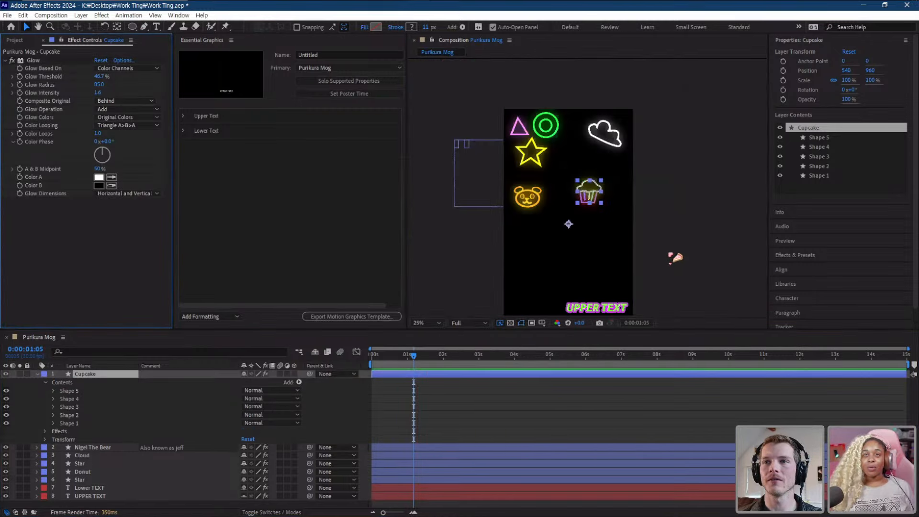
pyautogui.click(675, 256)
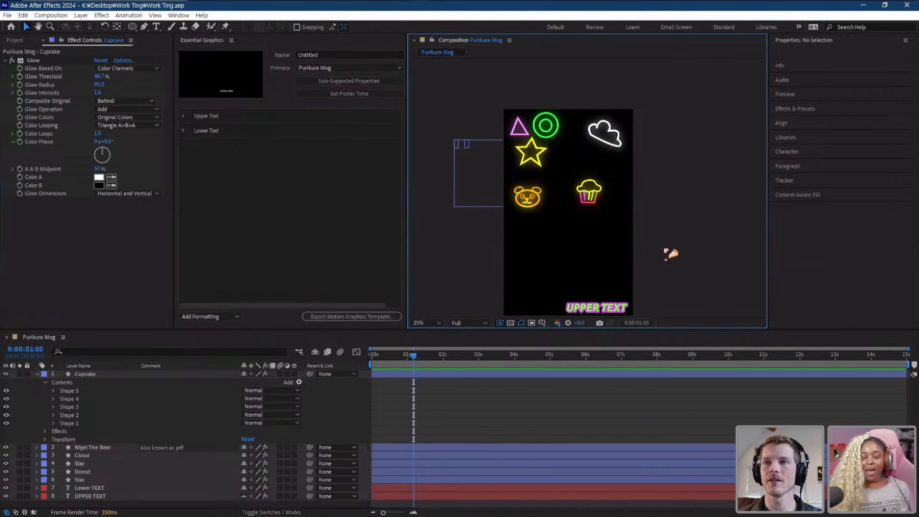
# - Collapse the Cupcake layer's contents in the timeline and fold up its Glow effect settings
pyautogui.click(43, 376)
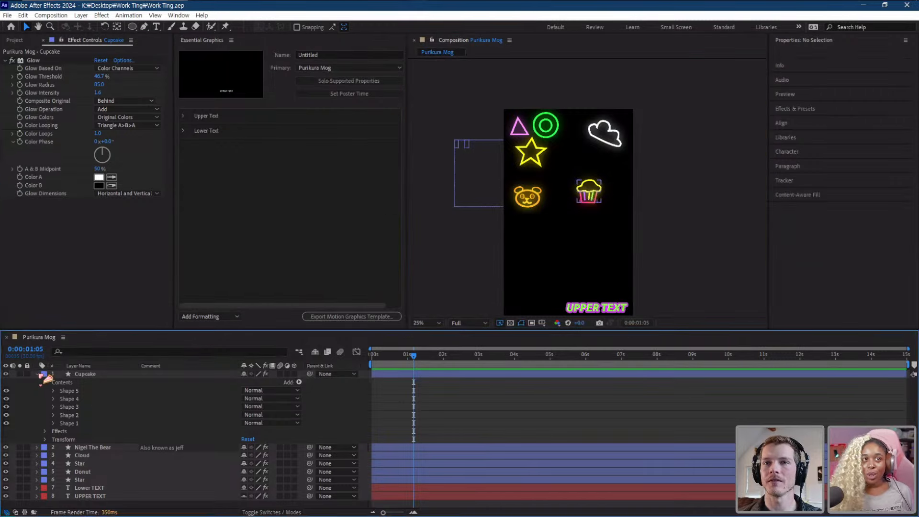
pyautogui.click(39, 375)
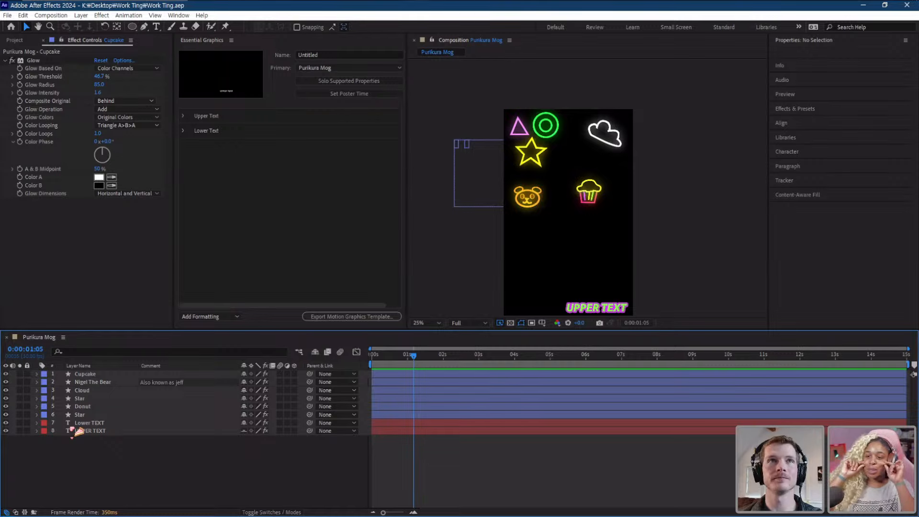
pyautogui.click(739, 229)
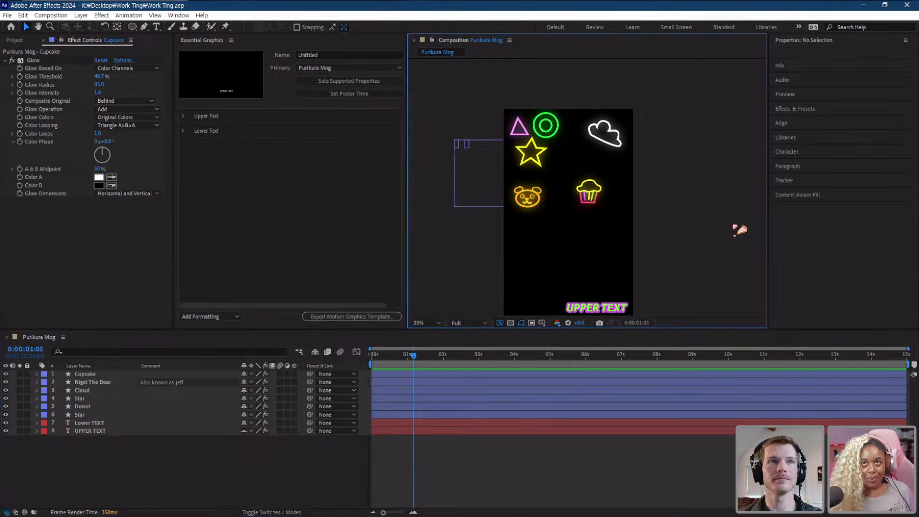
pyautogui.scroll(2, 739, 230)
pyautogui.moveTo(611, 214); pyautogui.dragTo(611, 195)
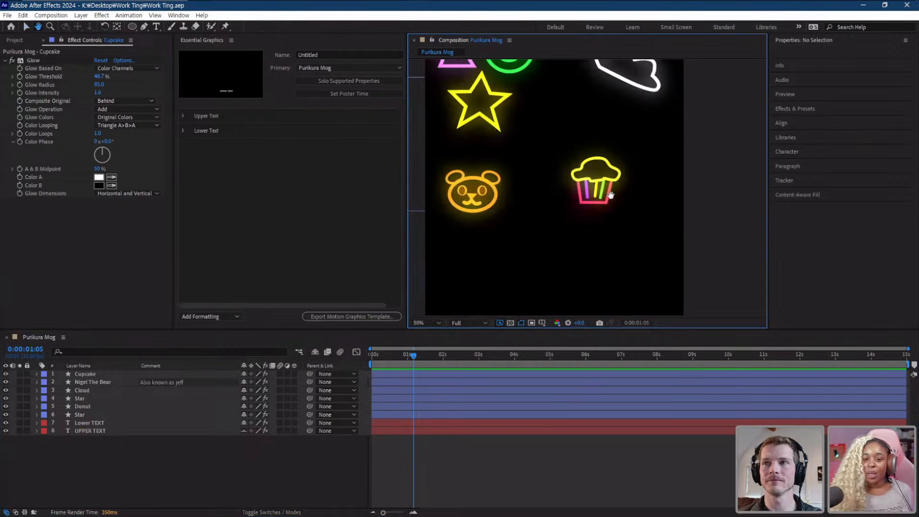
pyautogui.moveTo(589, 231); pyautogui.dragTo(645, 226)
pyautogui.click(127, 477)
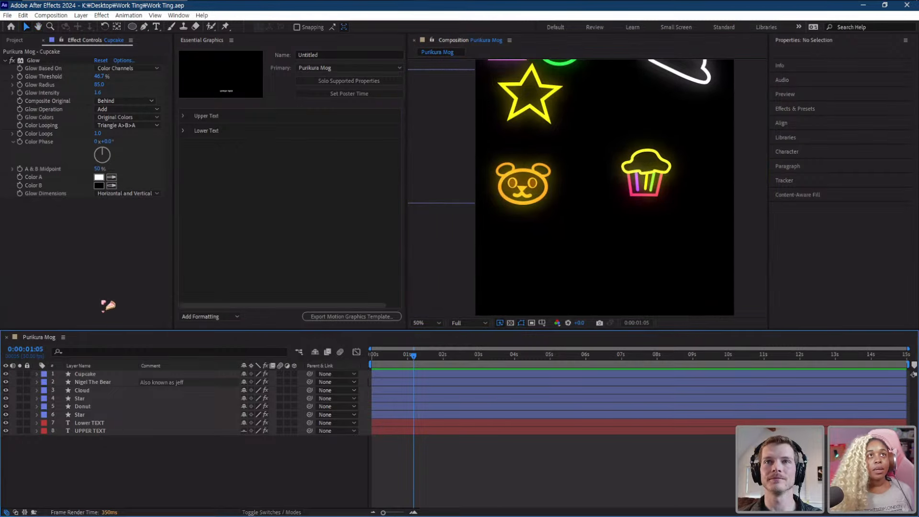
pyautogui.click(11, 62)
pyautogui.click(7, 61)
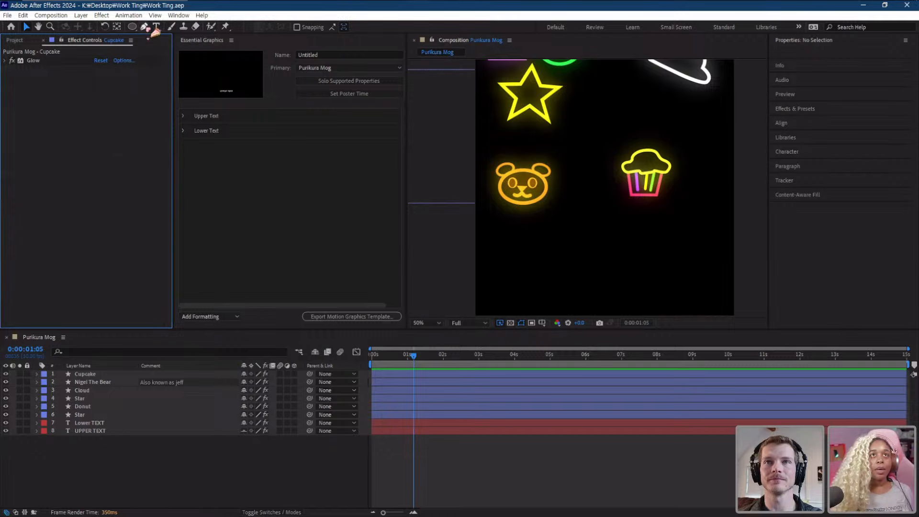
# - Set the Pen tool's stroke colour to green 36FF57, sampled from the green donut icon
pyautogui.click(144, 27)
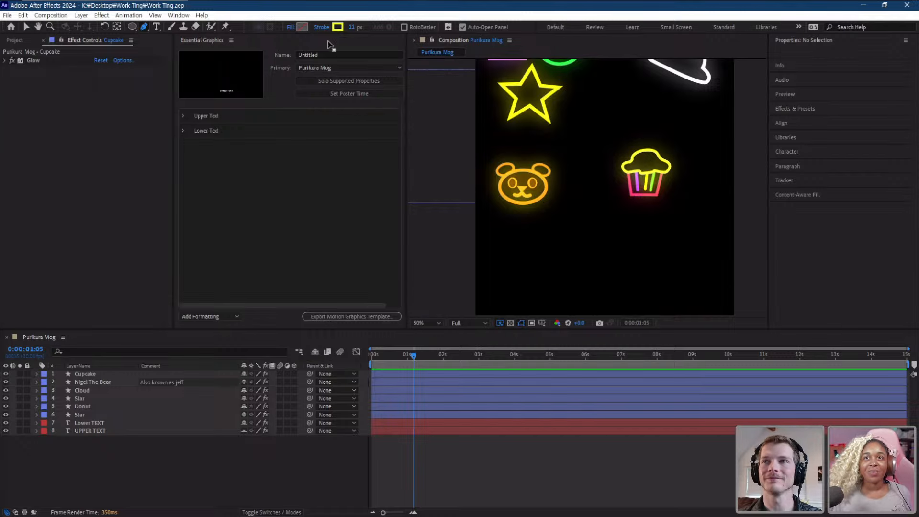
pyautogui.moveTo(585, 167); pyautogui.dragTo(562, 197)
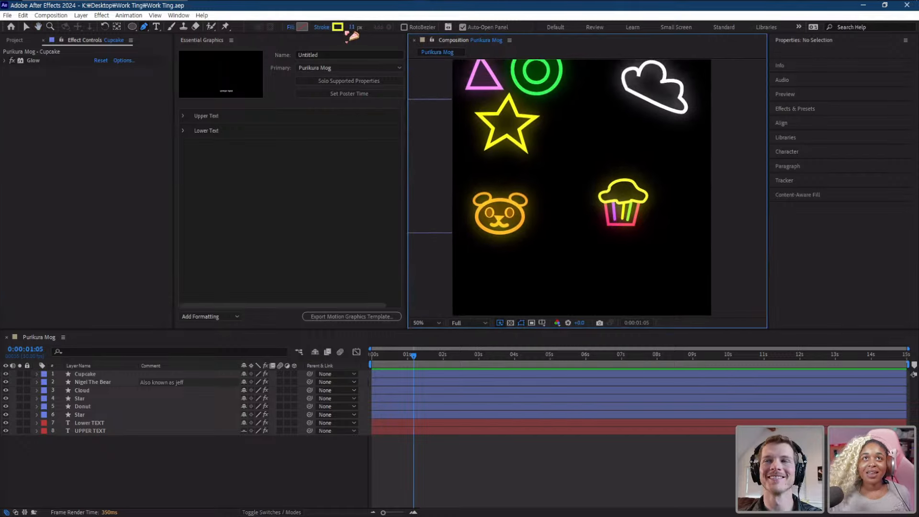
pyautogui.moveTo(349, 30); pyautogui.dragTo(352, 30)
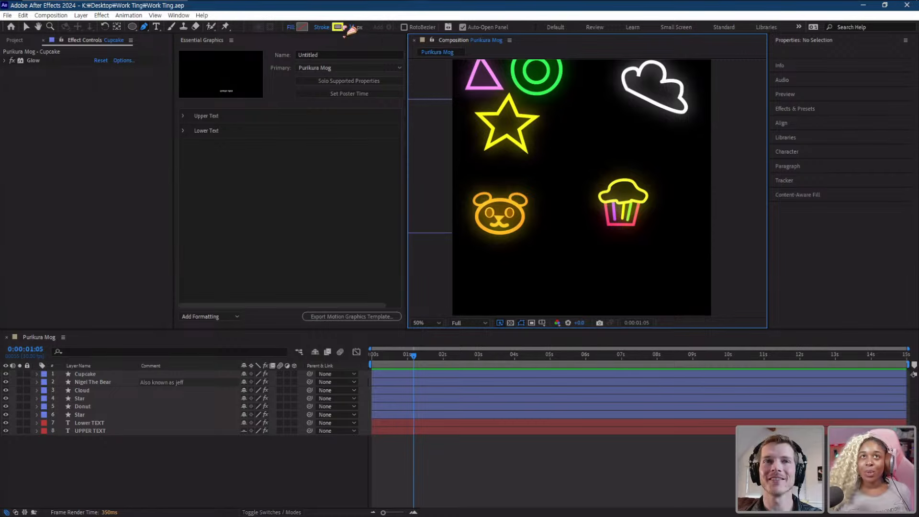
pyautogui.click(338, 26)
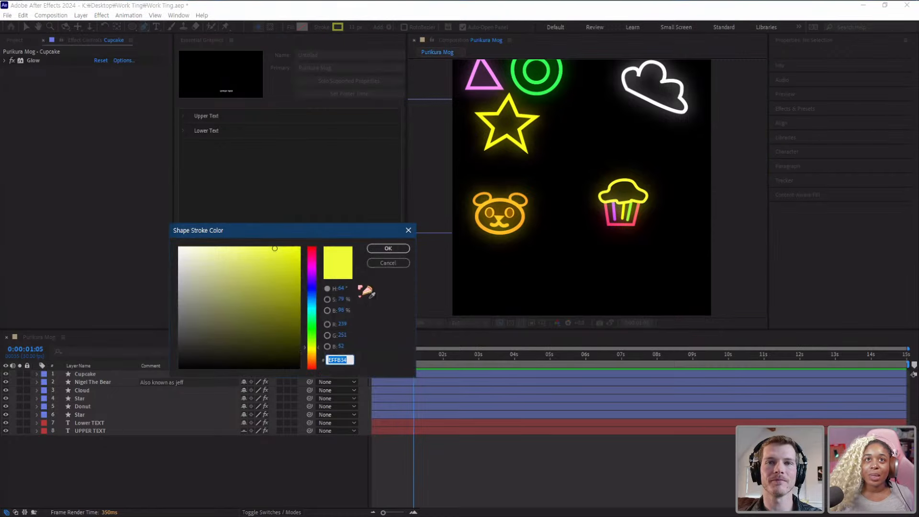
pyautogui.click(552, 86)
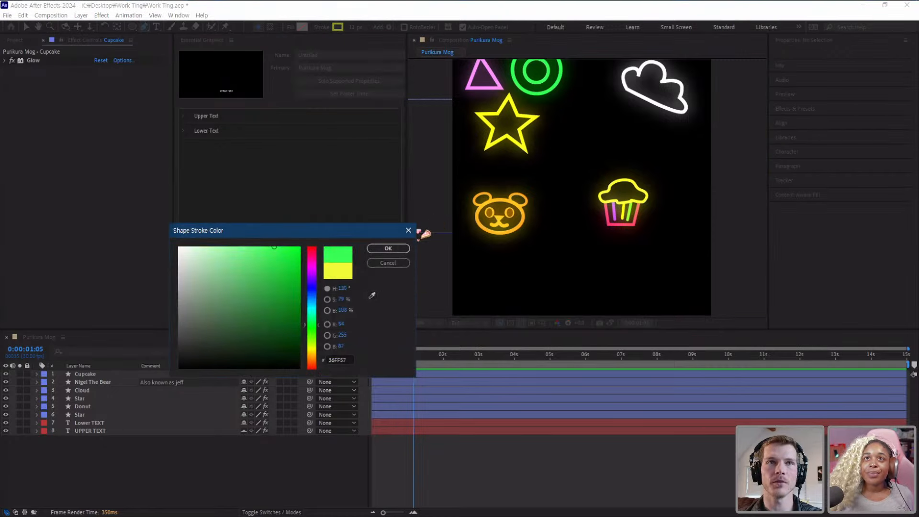
pyautogui.click(407, 249)
# - Draw a small open inverted-V path in green on a new shape layer, between the cloud and the cupcake
pyautogui.scroll(2, 556, 199)
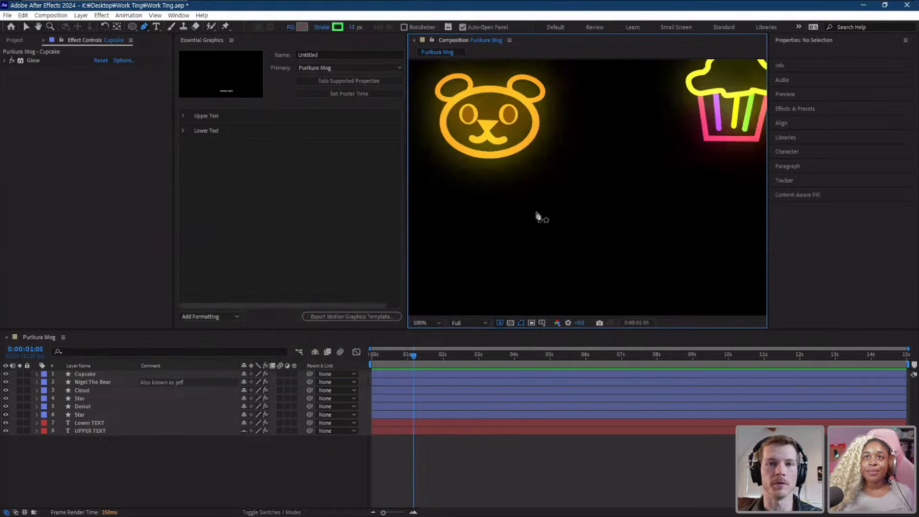
pyautogui.moveTo(653, 110); pyautogui.dragTo(552, 211)
pyautogui.moveTo(649, 64); pyautogui.dragTo(565, 221)
pyautogui.click(537, 249)
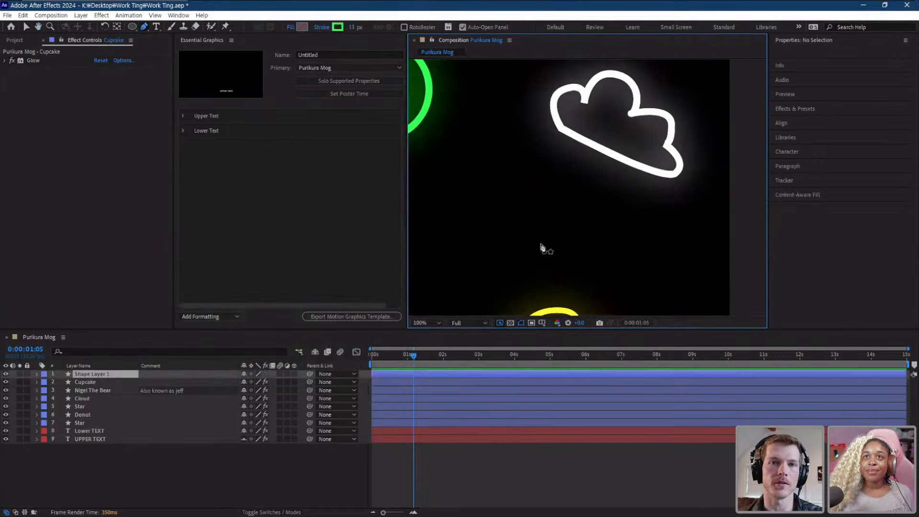
pyautogui.click(560, 207)
pyautogui.click(575, 244)
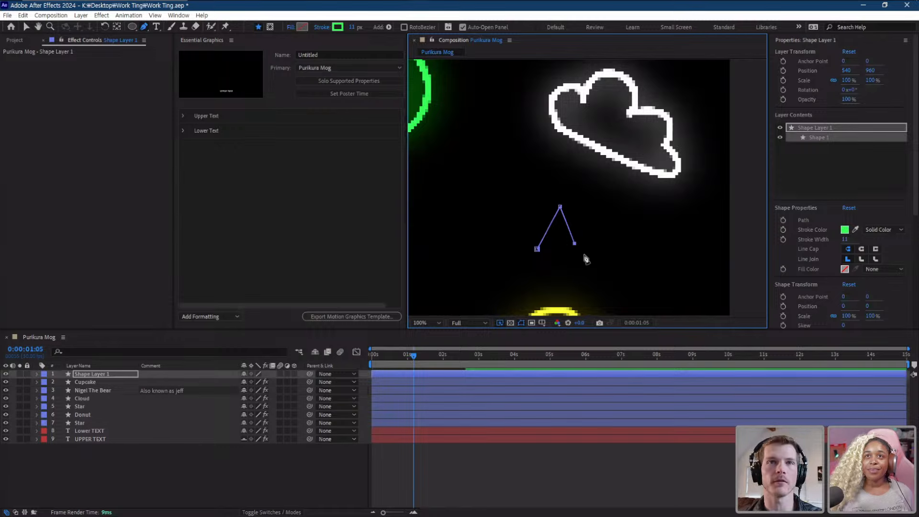
pyautogui.moveTo(586, 225); pyautogui.dragTo(603, 201)
pyautogui.keyDown('ctrl'); pyautogui.click(621, 216); pyautogui.keyUp('ctrl')
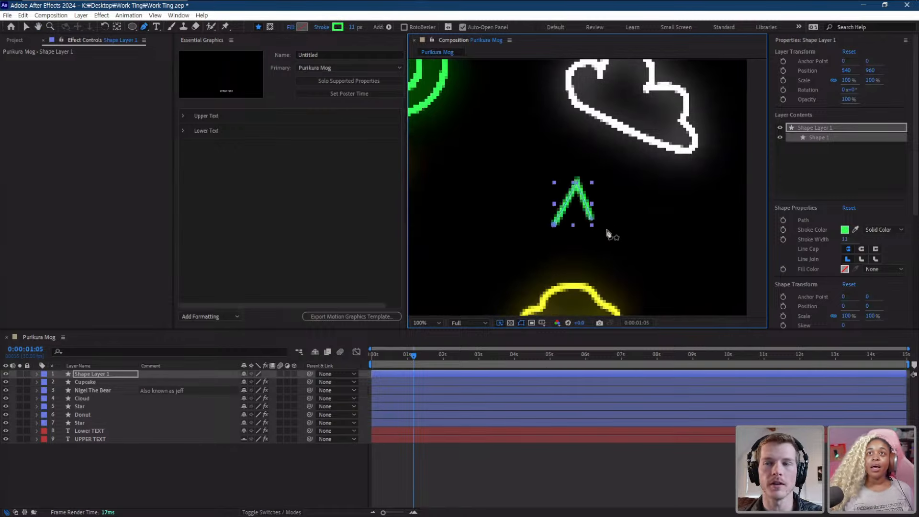
# - Deselect the green path and hide all seven shape layers so only the two text layers stay visible
pyautogui.scroll(-4, 608, 231)
pyautogui.scroll(3, 608, 215)
pyautogui.scroll(-2, 635, 213)
pyautogui.moveTo(592, 208); pyautogui.dragTo(602, 159)
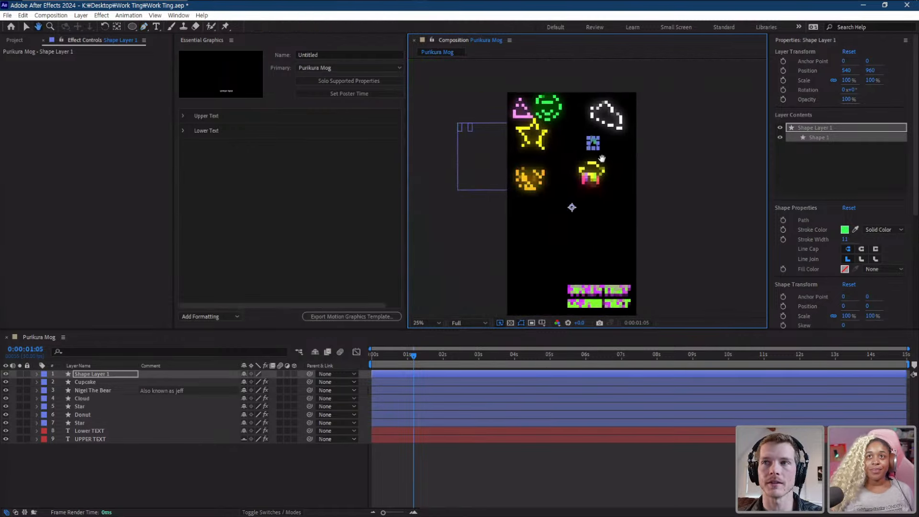
pyautogui.press('v')
pyautogui.click(712, 199)
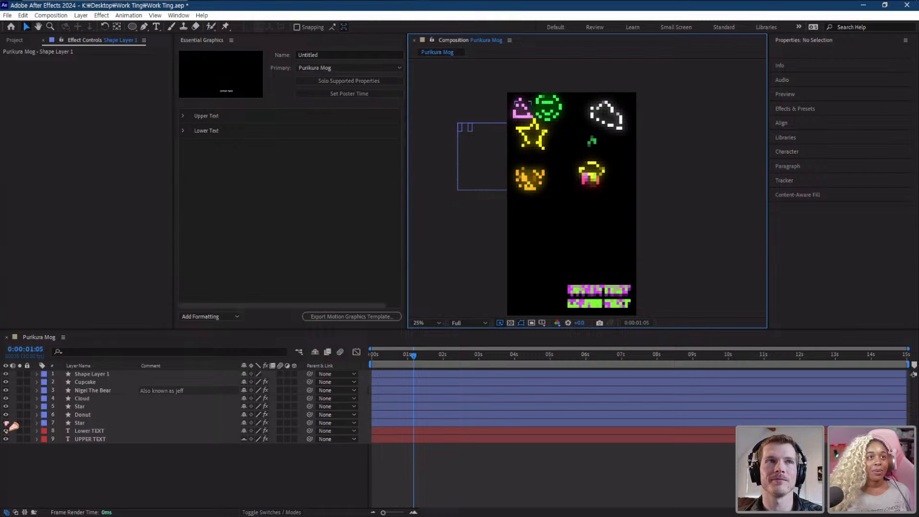
pyautogui.moveTo(7, 424); pyautogui.dragTo(6, 373)
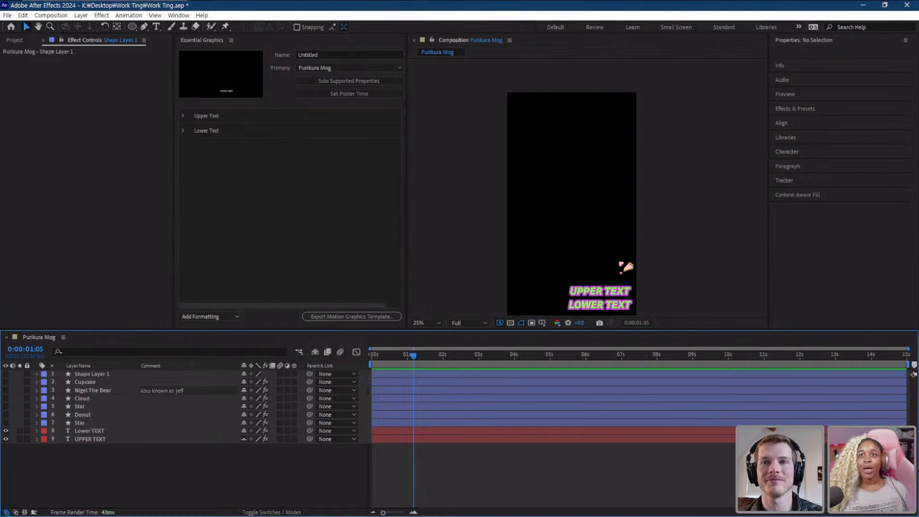
pyautogui.moveTo(612, 255); pyautogui.dragTo(598, 177)
pyautogui.moveTo(618, 216); pyautogui.dragTo(629, 237)
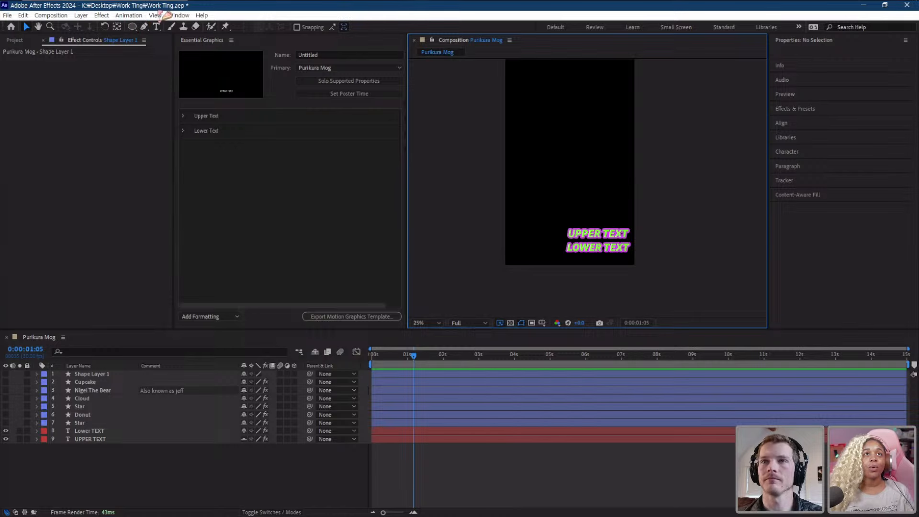
# - Choose the Essential Graphics workspace and show the project's list of items
pyautogui.click(178, 16)
pyautogui.moveTo(224, 27)
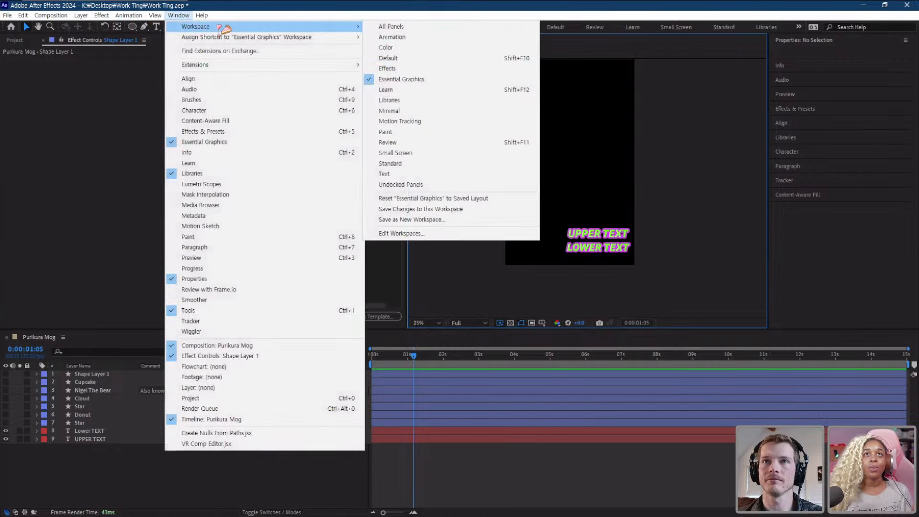
pyautogui.click(425, 80)
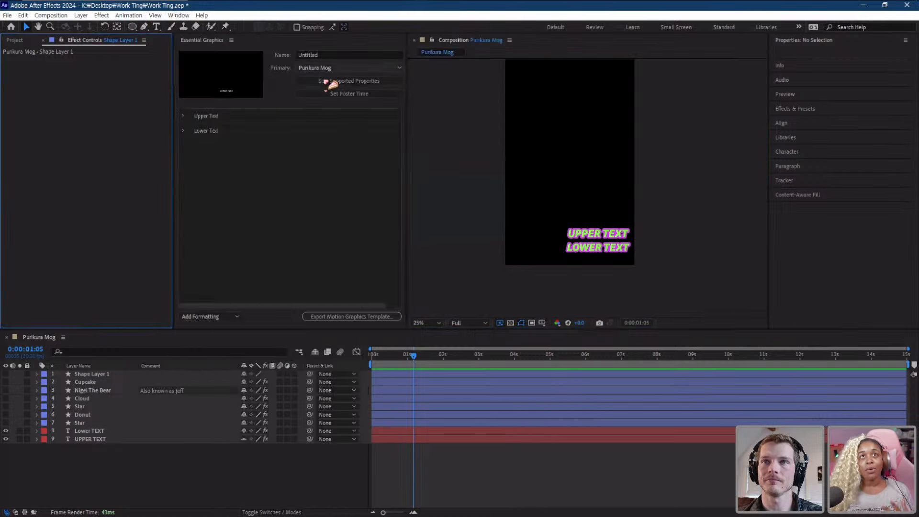
pyautogui.click(14, 40)
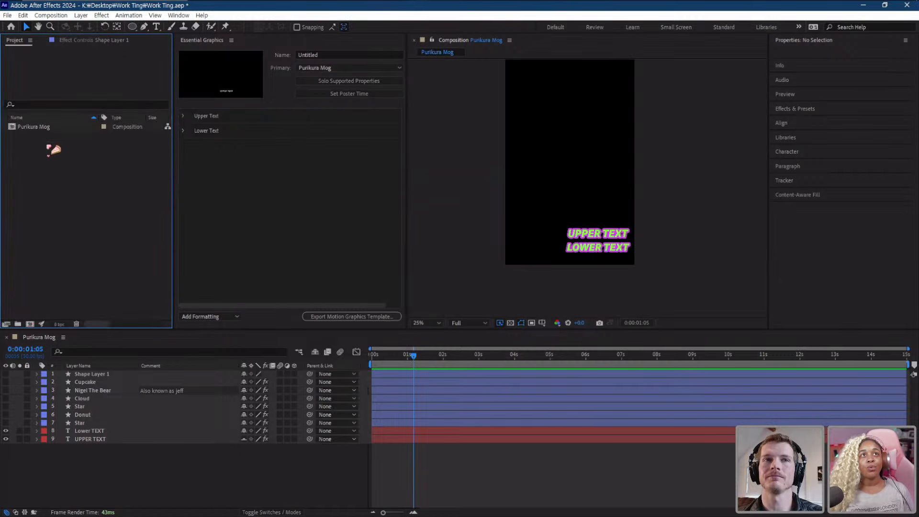
pyautogui.doubleClick(103, 439)
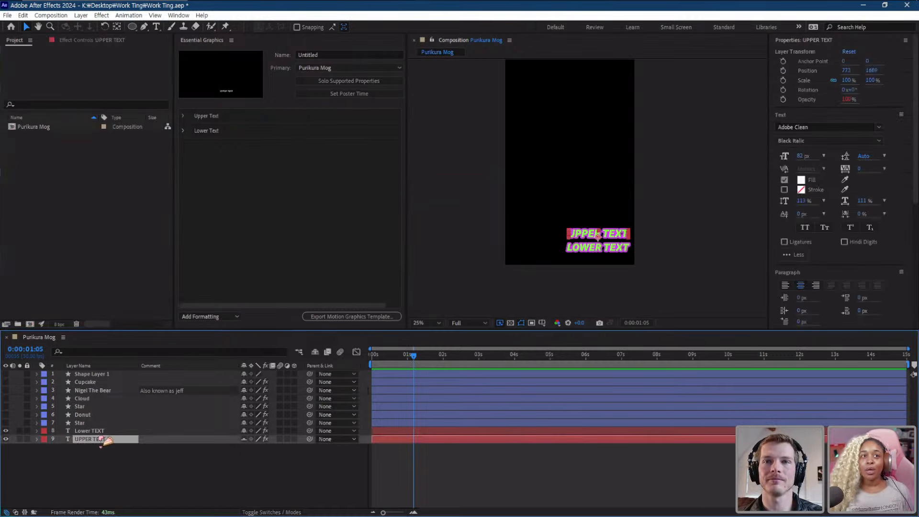
pyautogui.click(101, 433)
pyautogui.rightClick(106, 476)
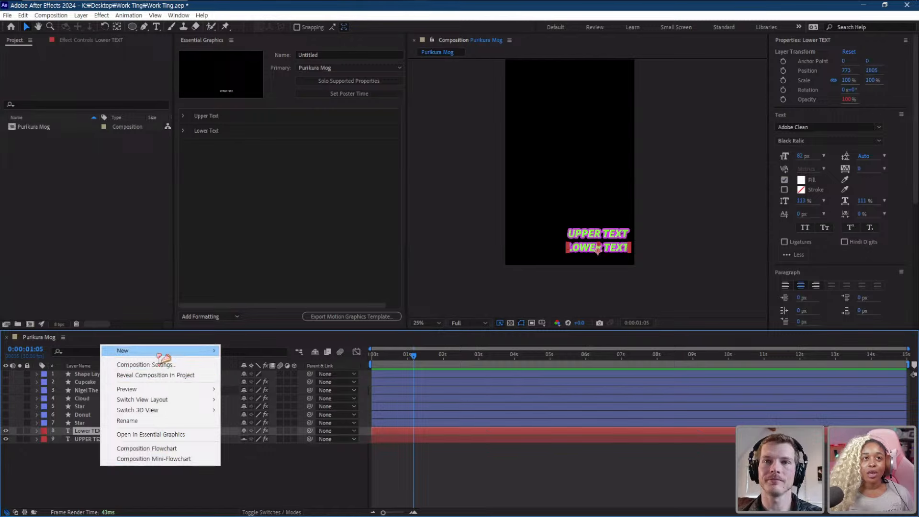
pyautogui.moveTo(122, 351)
pyautogui.click(108, 467)
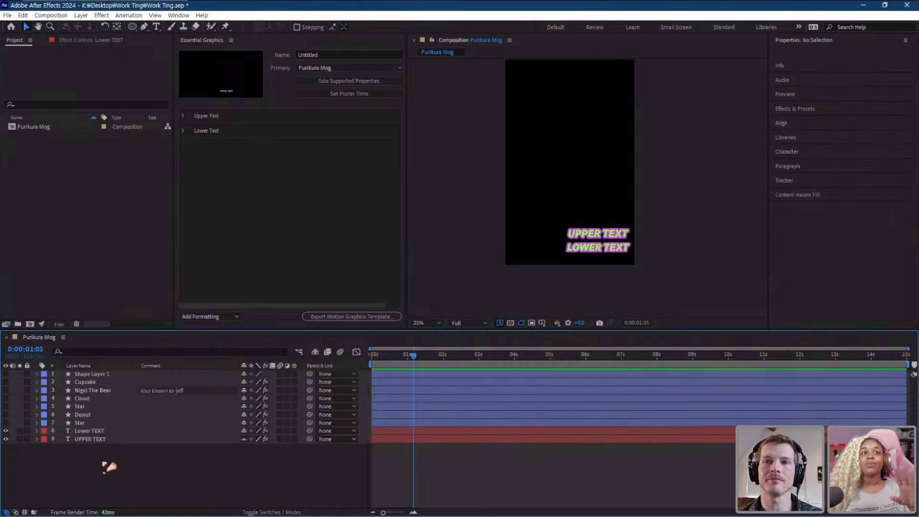
pyautogui.doubleClick(98, 431)
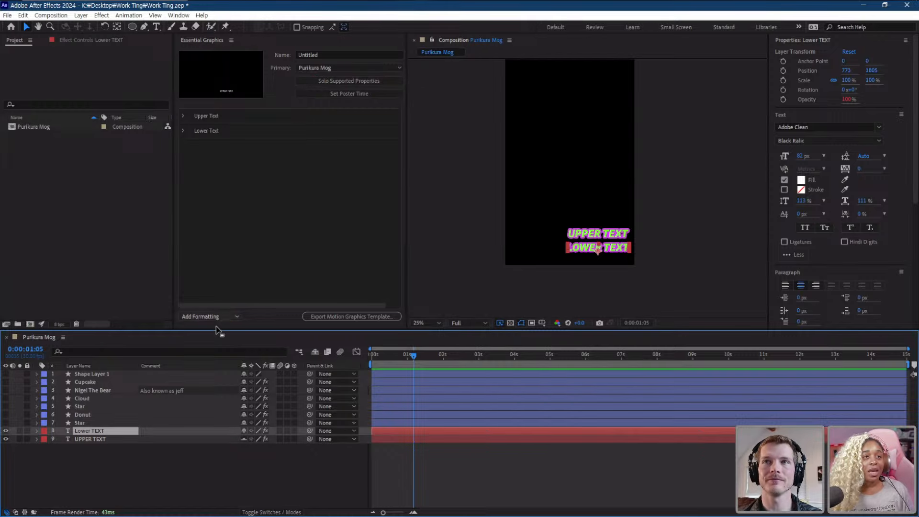
pyautogui.click(203, 118)
pyautogui.click(236, 252)
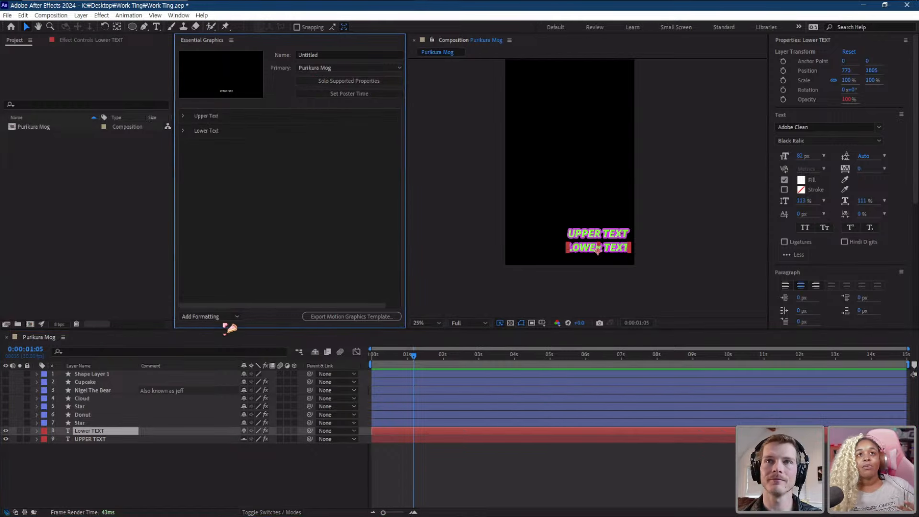
pyautogui.click(223, 316)
pyautogui.click(236, 276)
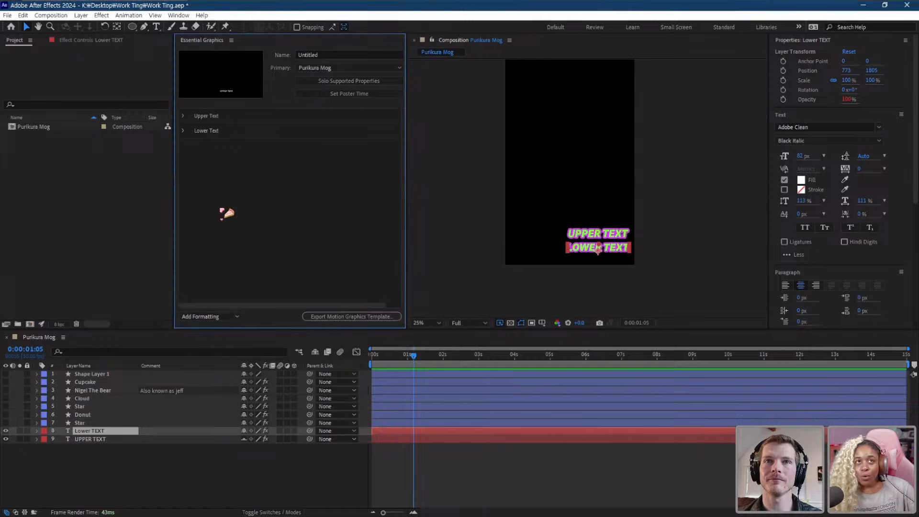
# - Expand the Upper Text controls in the template and set their fill colour to muted green AEC4A1
pyautogui.click(185, 118)
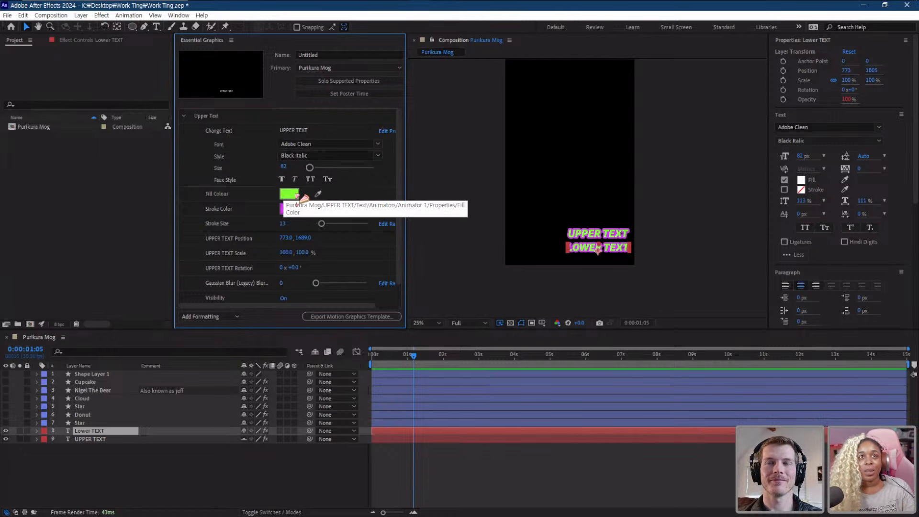
pyautogui.click(297, 194)
pyautogui.click(372, 295)
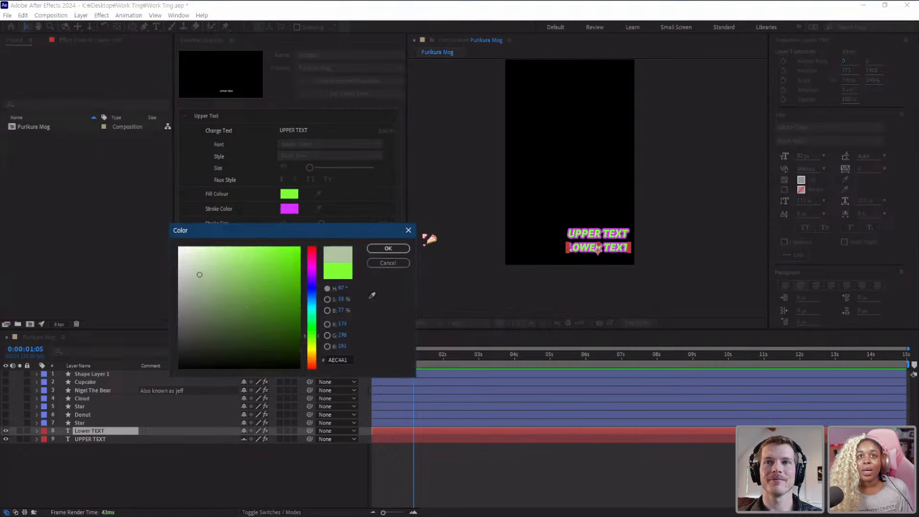
pyautogui.click(405, 248)
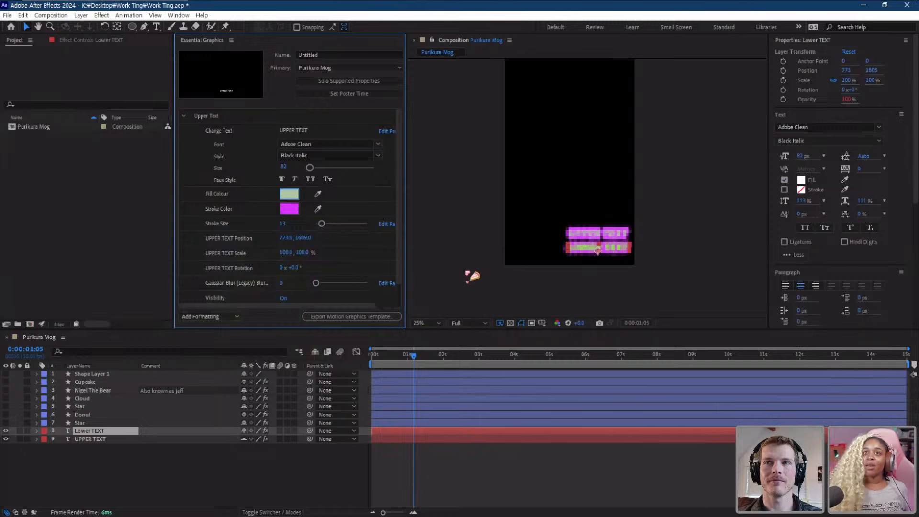
pyautogui.moveTo(428, 362); pyautogui.dragTo(396, 363)
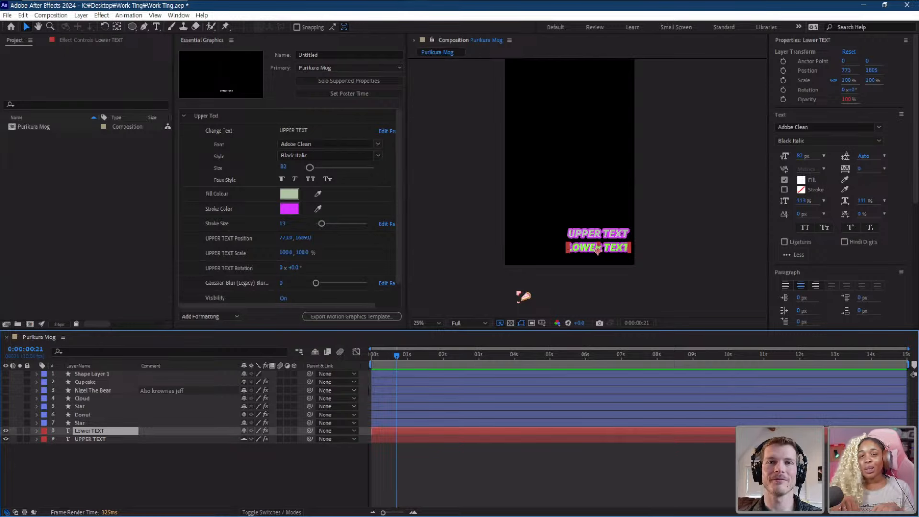
# - Undo the upper text's fill colour change and return the playhead to the first frame
pyautogui.hotkey('ctrl', 'z')
pyautogui.hotkey('ctrl', 'z')
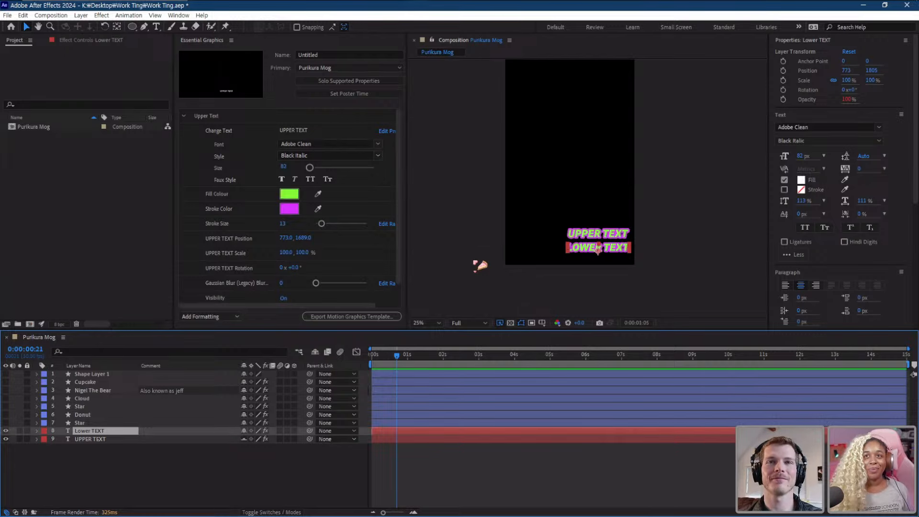
pyautogui.press('Home')
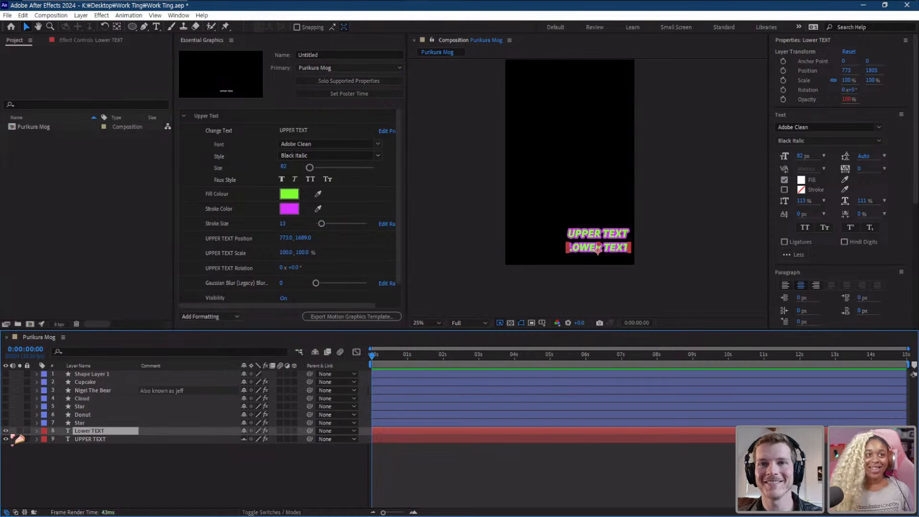
# - Make all seven shape layers visible again, clear the layer selection and save the project
pyautogui.moveTo(6, 423); pyautogui.dragTo(6, 373)
pyautogui.click(61, 470)
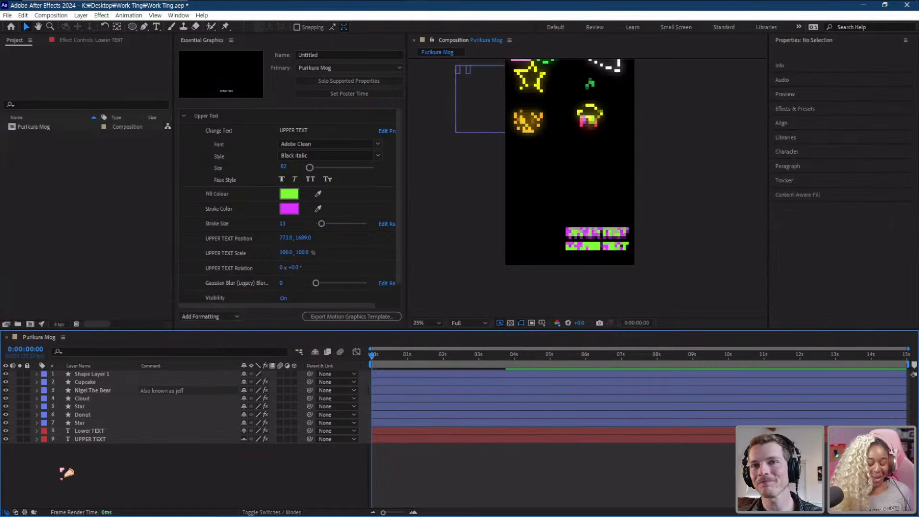
pyautogui.hotkey('ctrl', 's')
# - Preview the composition with all icons and text visible, and collapse the Upper Text controls
pyautogui.middleClick(579, 161)
pyautogui.moveTo(579, 161); pyautogui.dragTo(572, 213)
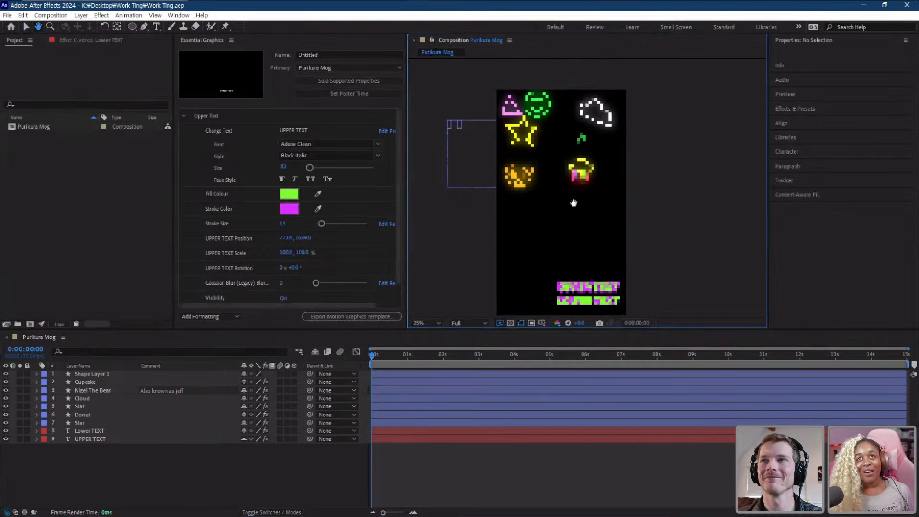
pyautogui.press('space')
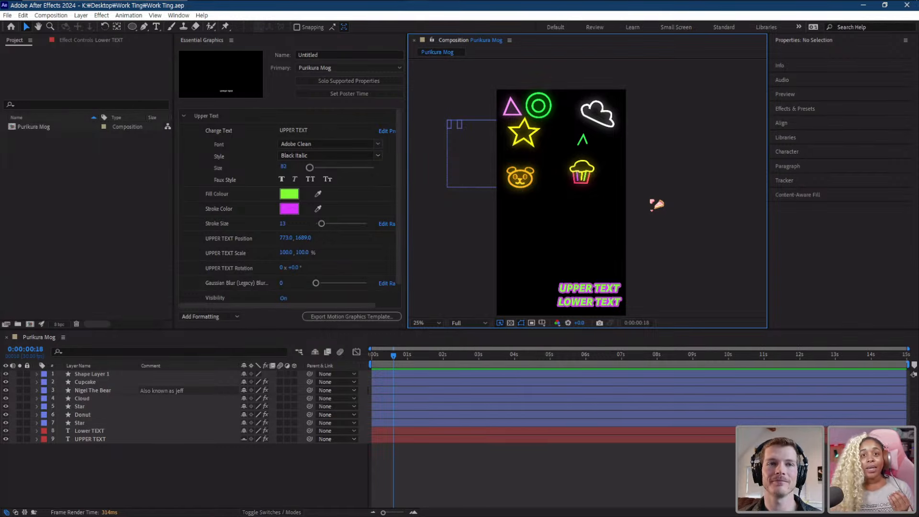
pyautogui.click(183, 116)
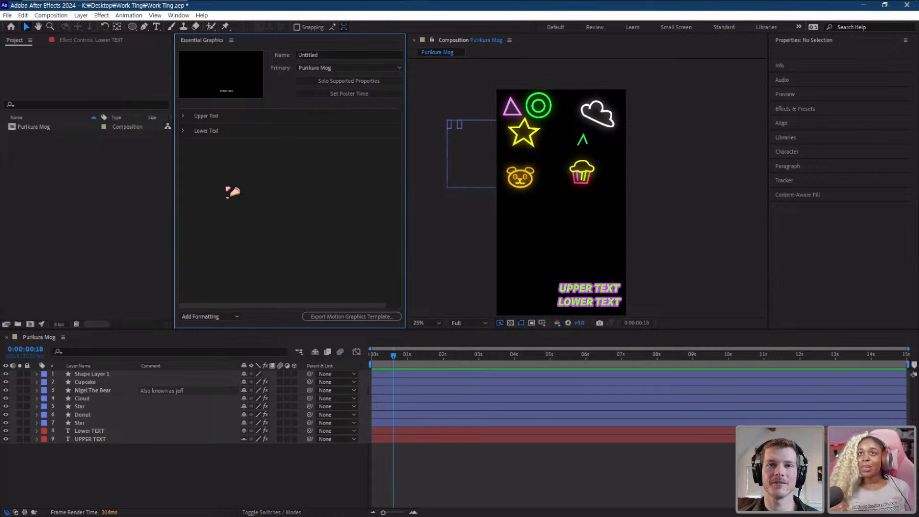
# - Draw a smaller green inverted-V path with the Pen tool inside the existing inverted V on Shape Layer 1
pyautogui.scroll(2, 527, 92)
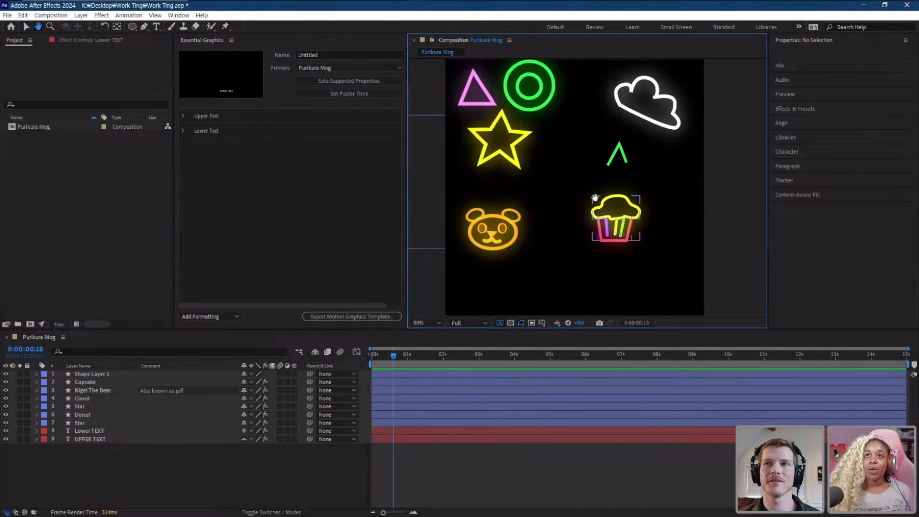
pyautogui.moveTo(599, 175); pyautogui.dragTo(536, 201)
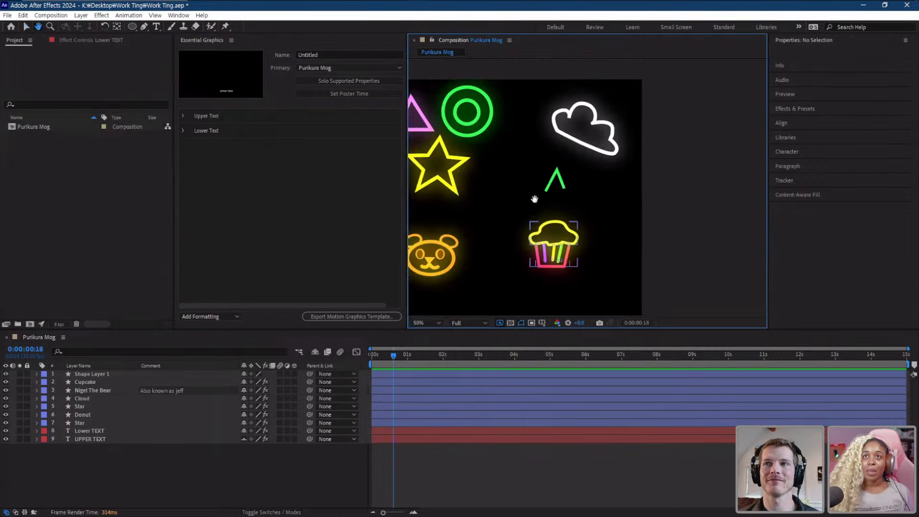
pyautogui.click(563, 184)
pyautogui.scroll(2, 568, 218)
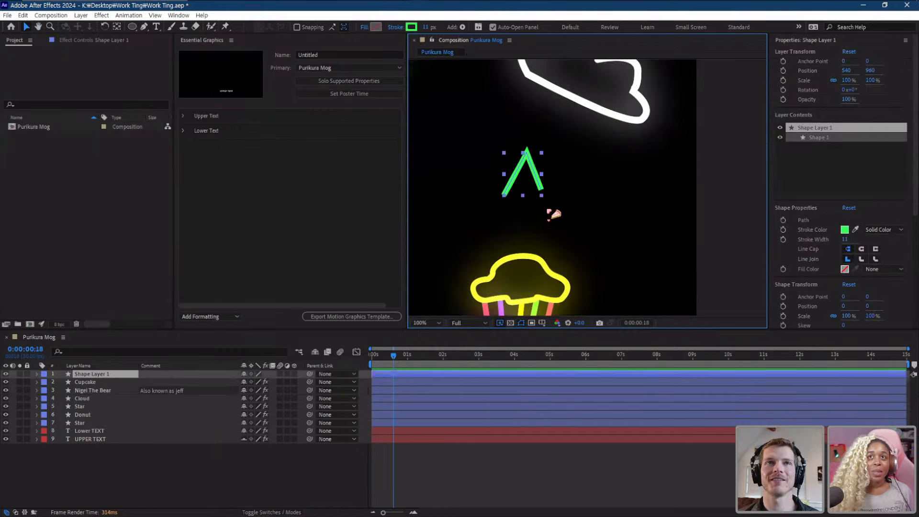
pyautogui.moveTo(513, 201); pyautogui.dragTo(533, 207)
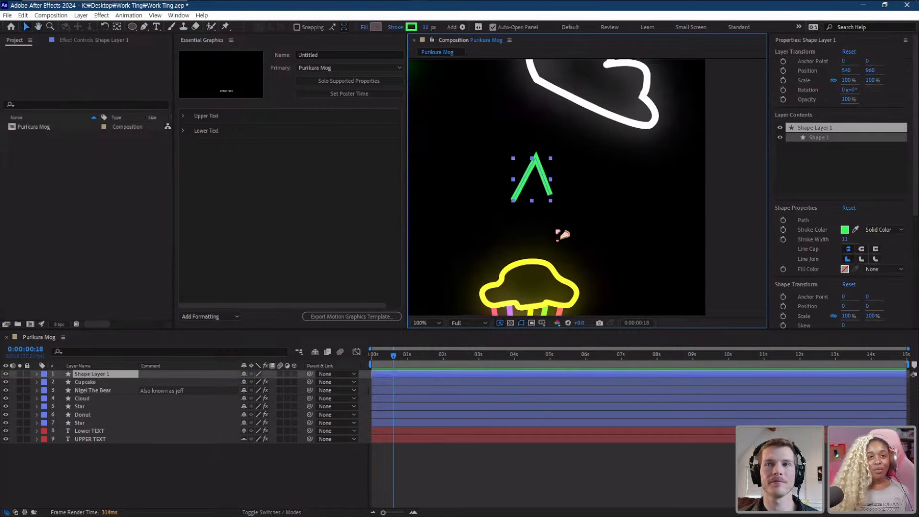
pyautogui.click(99, 376)
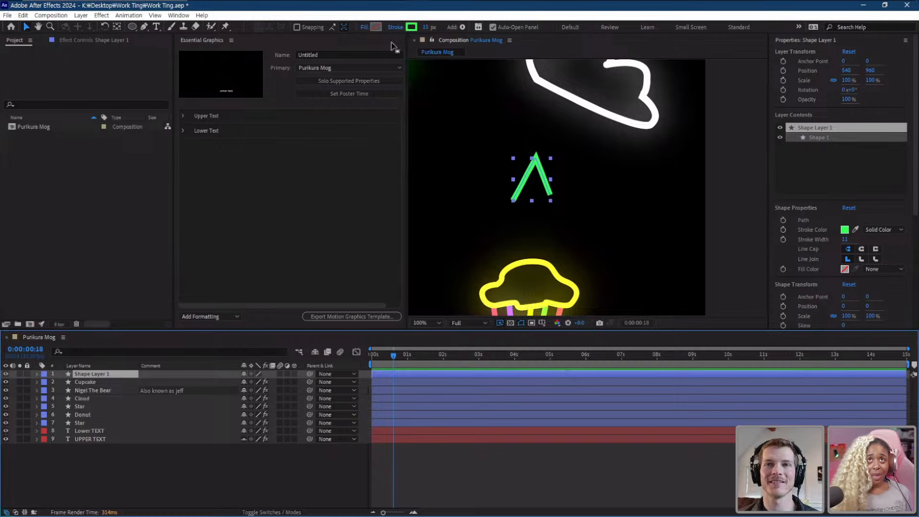
pyautogui.click(144, 26)
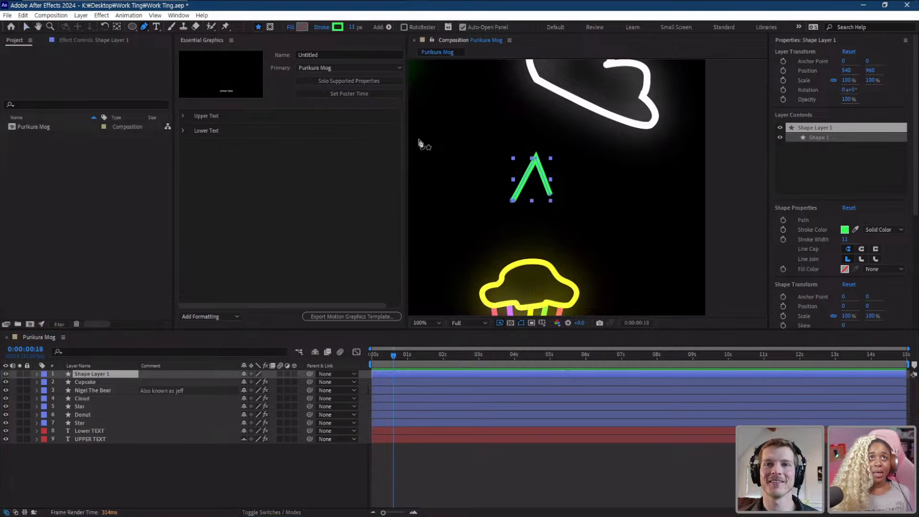
pyautogui.click(525, 196)
pyautogui.click(533, 184)
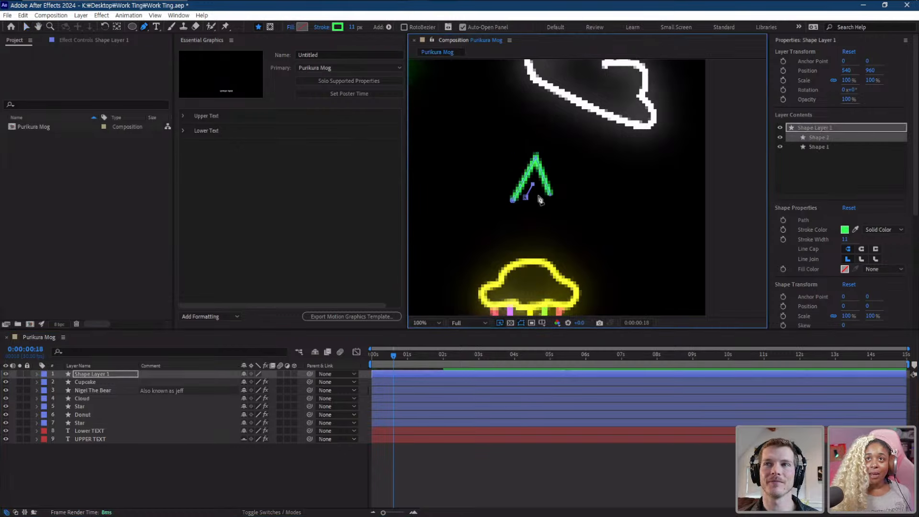
# - Expand the contents of Shape Layer 1 and duplicate both inverted-V paths within the layer
pyautogui.click(37, 374)
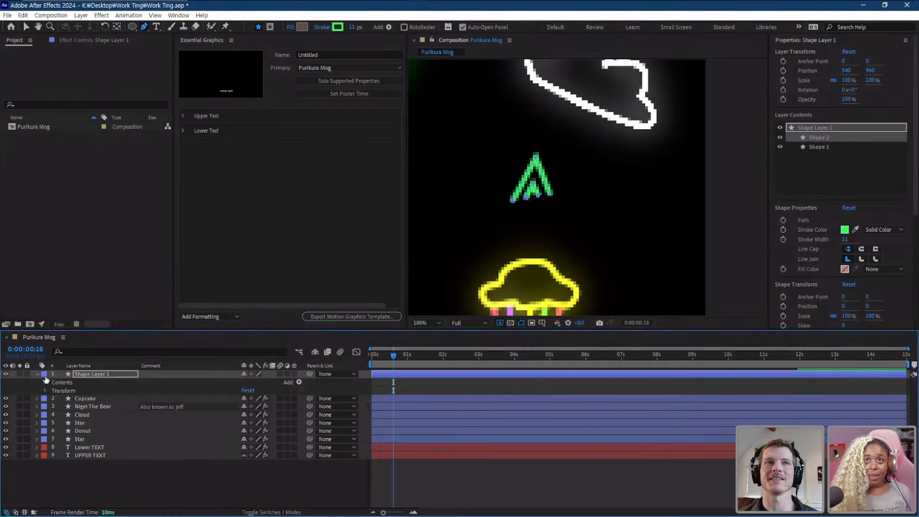
pyautogui.click(62, 383)
pyautogui.click(46, 382)
pyautogui.click(79, 391)
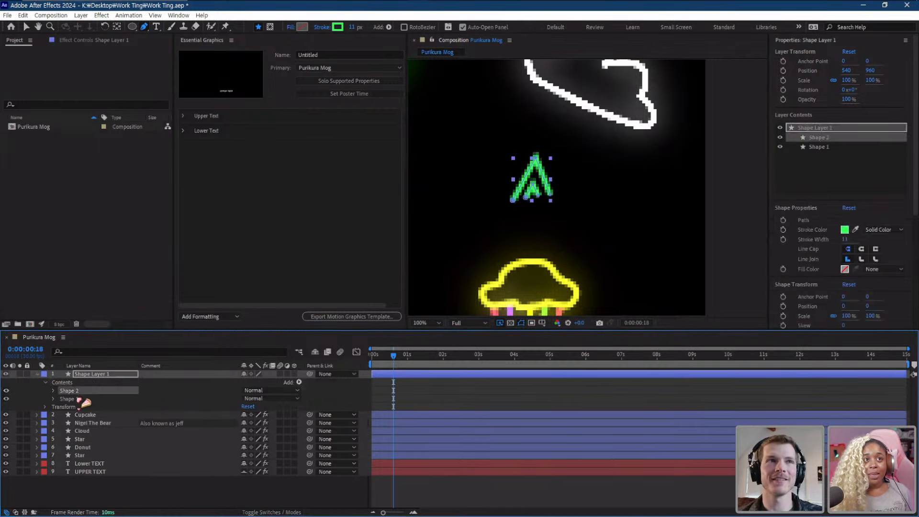
pyautogui.keyDown('shift'); pyautogui.click(78, 400); pyautogui.keyUp('shift')
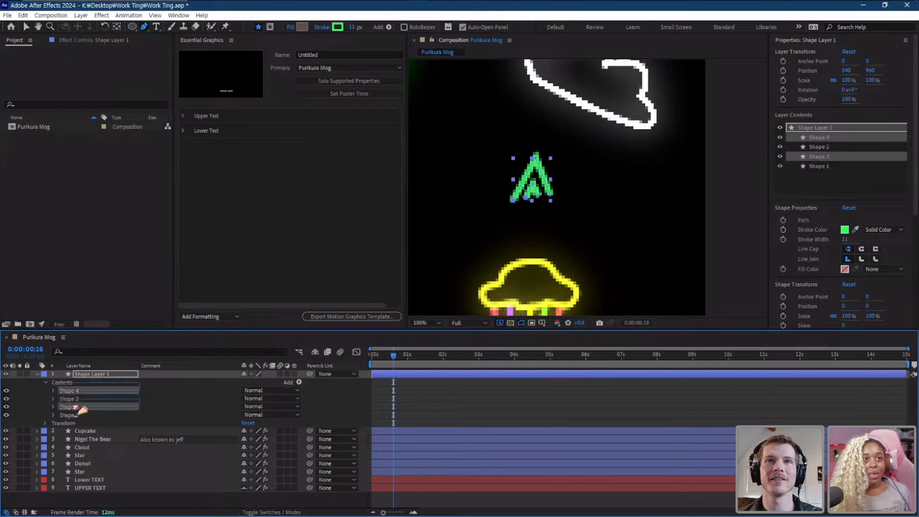
pyautogui.hotkey('ctrl', 'd')
# - Try to move both duplicated paths to the right together with the Selection tool, and undo the move
pyautogui.press('v')
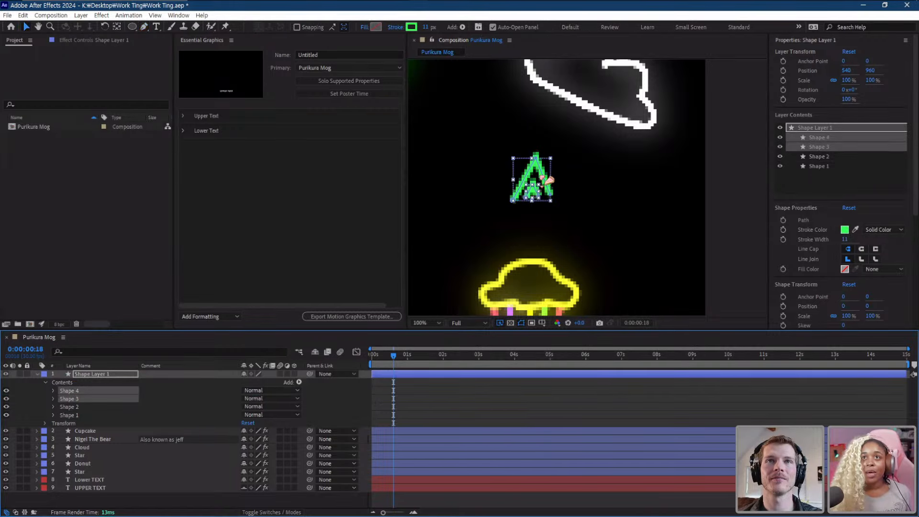
pyautogui.moveTo(546, 171); pyautogui.dragTo(572, 173)
pyautogui.hotkey('ctrl', 'z')
pyautogui.hotkey('ctrl', 'z')
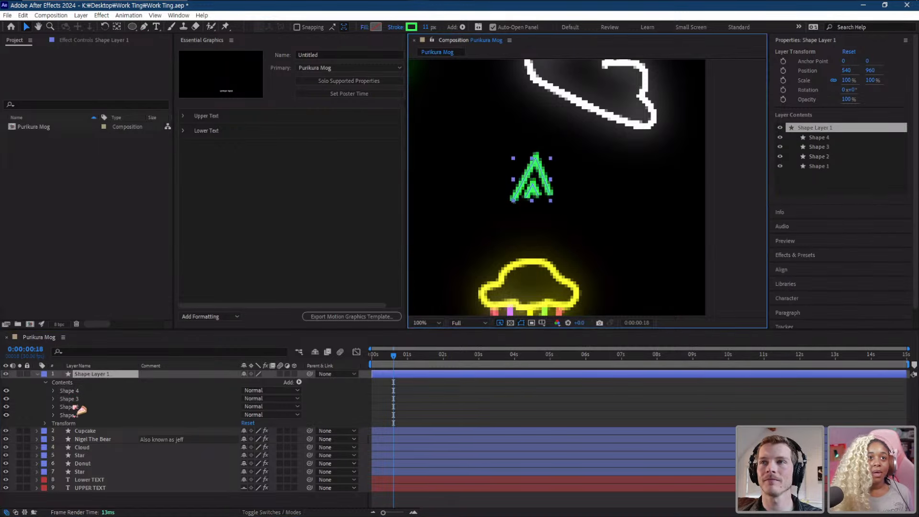
# - Move the duplicated small inverted V to the right of the original ear shape
pyautogui.click(69, 390)
pyautogui.moveTo(539, 196); pyautogui.dragTo(590, 194)
# - Try flipping the small duplicate horizontally, and undo the flip
pyautogui.rightClick(589, 193)
pyautogui.moveTo(668, 243)
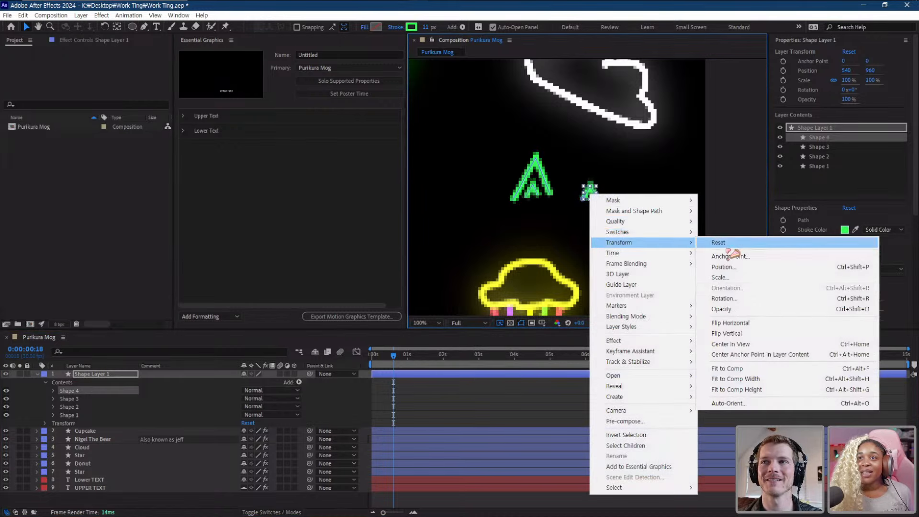
pyautogui.click(756, 328)
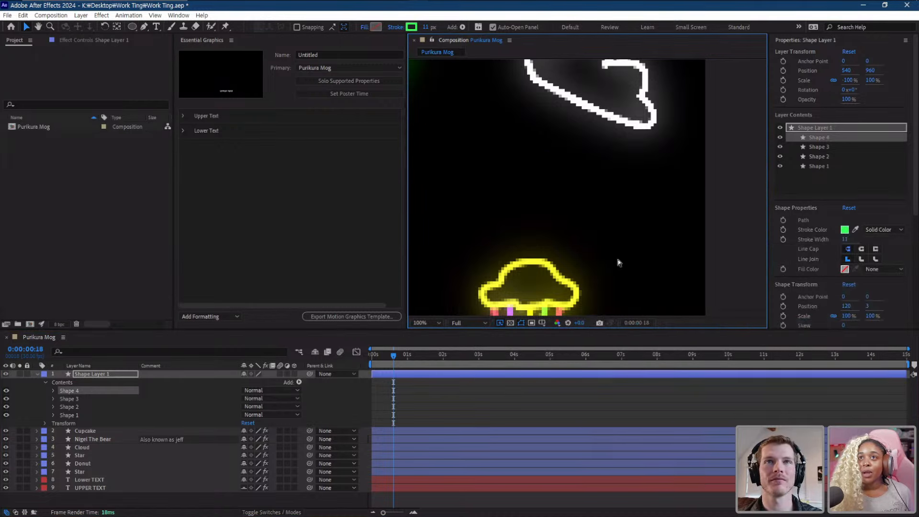
pyautogui.hotkey('ctrl', 'z')
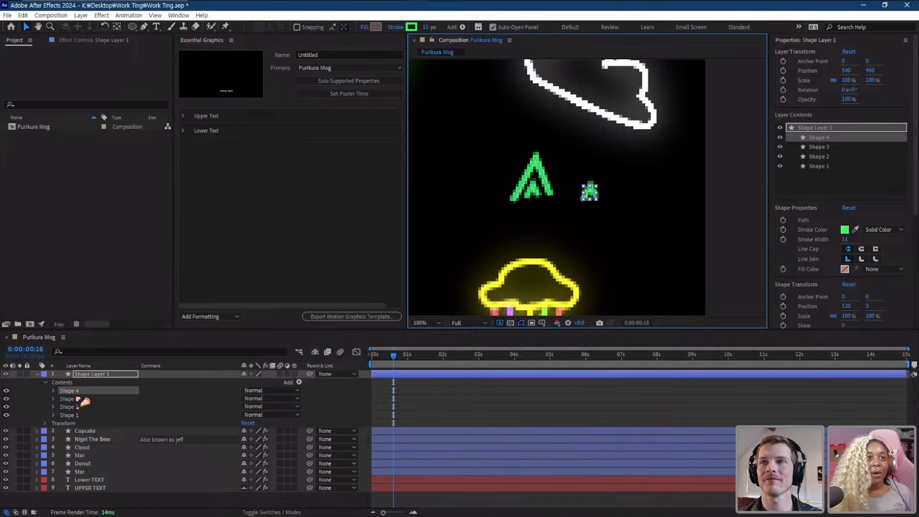
# - Try to move the duplicated large inverted V over the small duplicate, and undo the move
pyautogui.click(82, 400)
pyautogui.moveTo(542, 170); pyautogui.dragTo(592, 169)
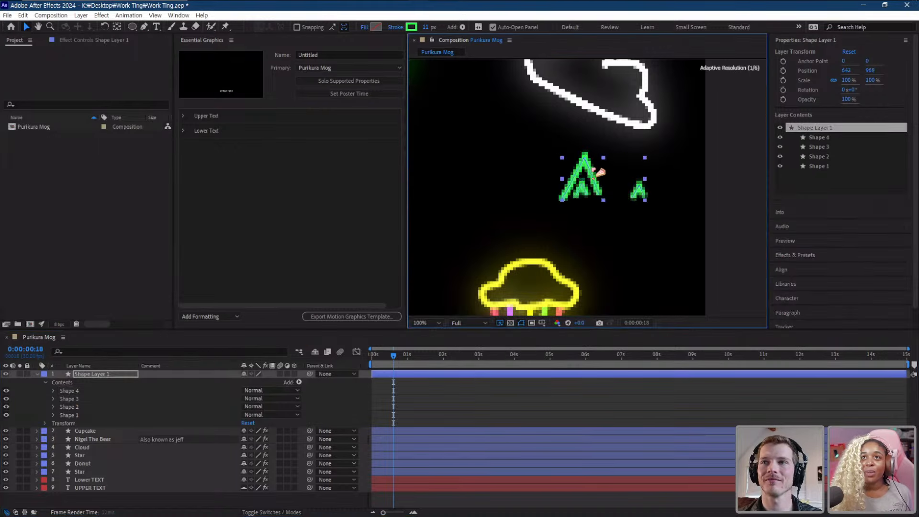
pyautogui.hotkey('ctrl', 'z')
# - Try again to move Shape 3, the duplicated large inverted V, to the right on its own, undoing each move
pyautogui.click(71, 392)
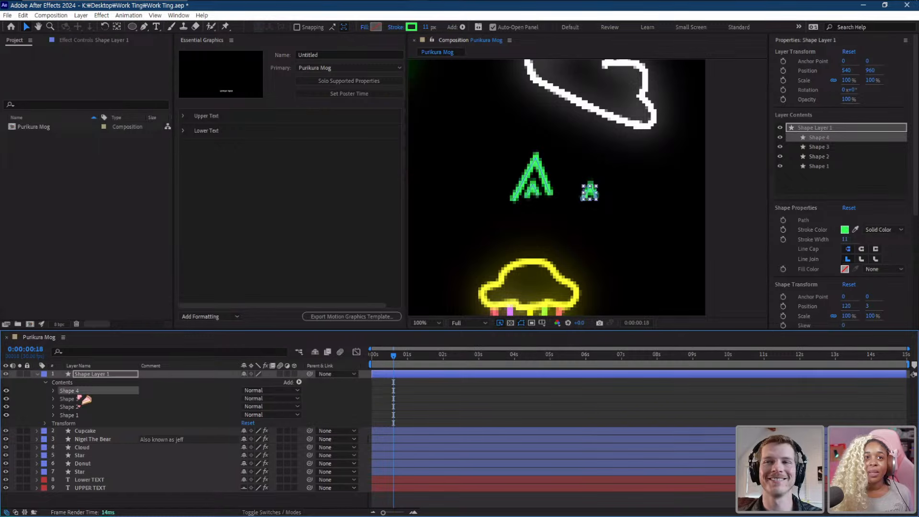
pyautogui.click(80, 400)
pyautogui.click(540, 175)
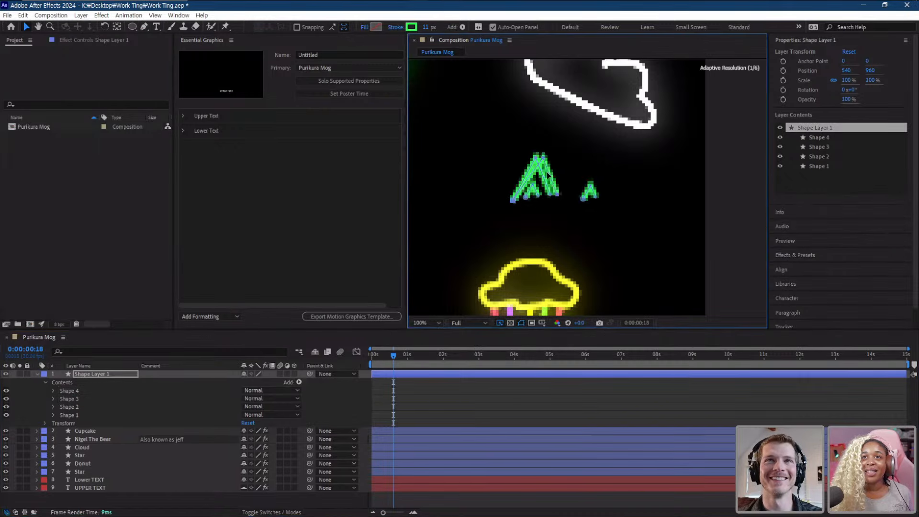
pyautogui.click(512, 179)
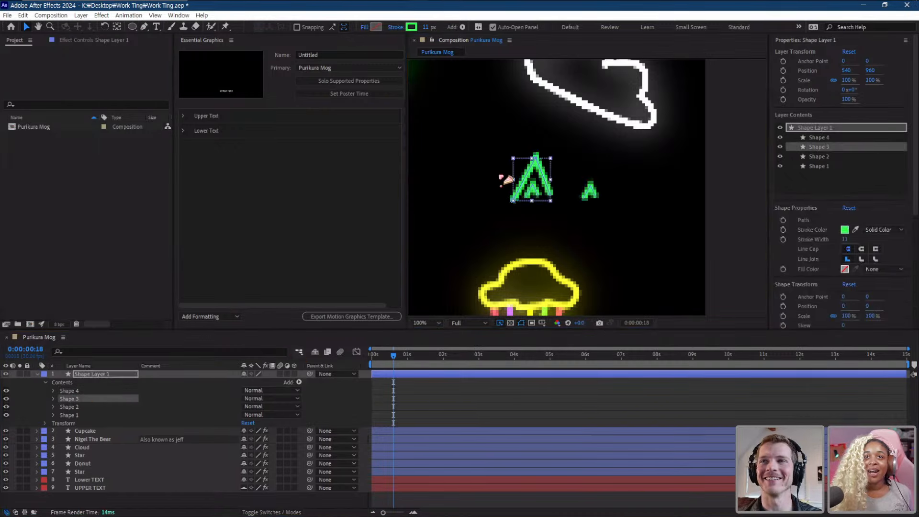
pyautogui.click(542, 165)
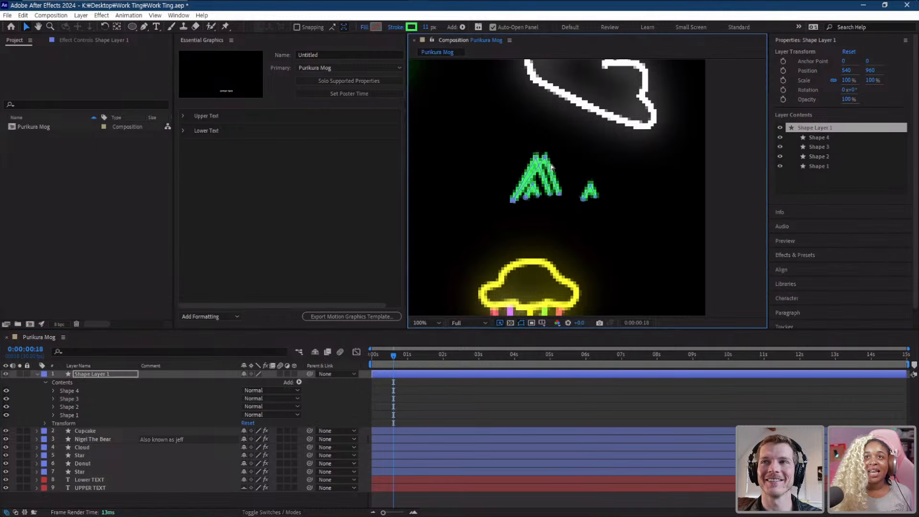
pyautogui.click(75, 398)
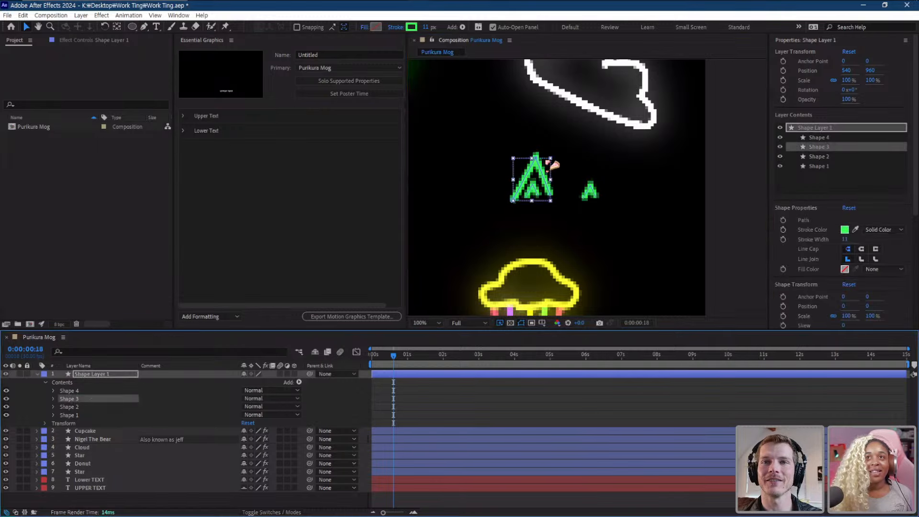
pyautogui.click(551, 165)
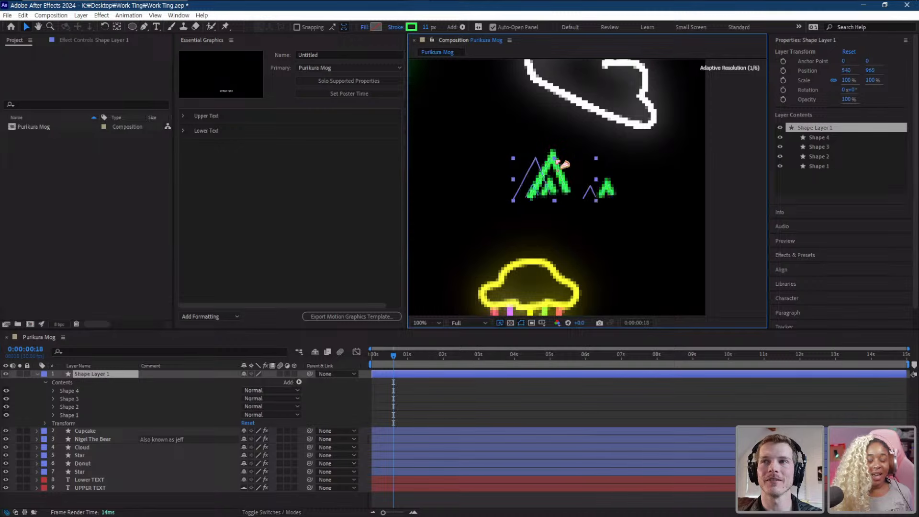
# - Delete Shape 3, the duplicated large inverted V, from the green icon's shape layer
pyautogui.click(72, 399)
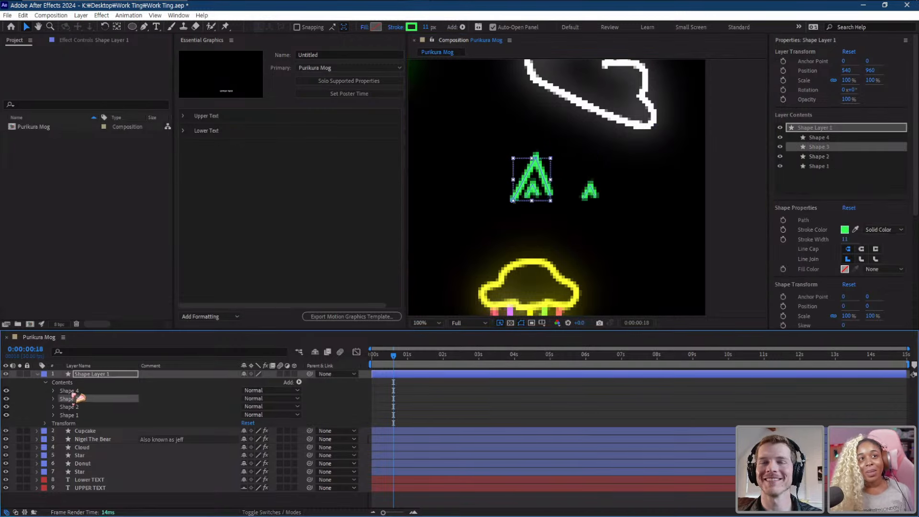
pyautogui.click(72, 393)
pyautogui.click(70, 398)
pyautogui.press('Delete')
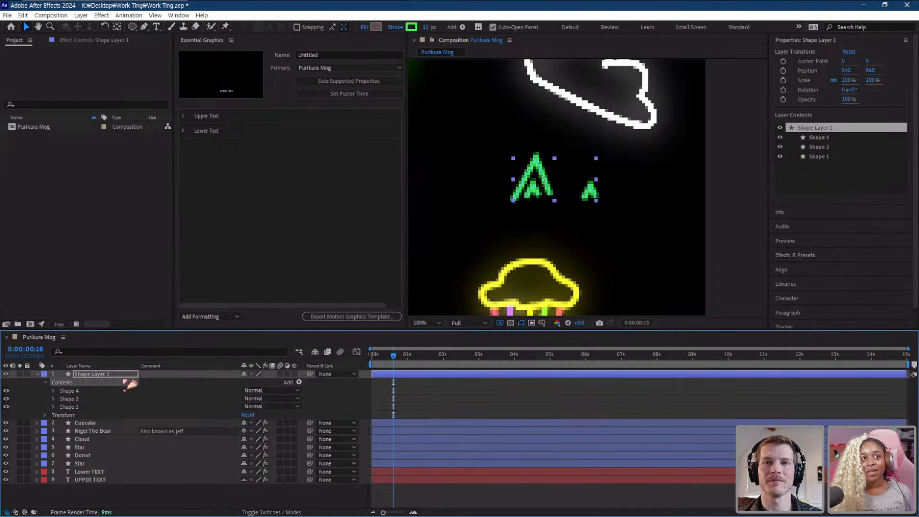
# - With the Pen tool, draw a new large inverted V around the small duplicate in the same green shape layer
pyautogui.scroll(2, 588, 187)
pyautogui.scroll(-2, 587, 188)
pyautogui.click(145, 28)
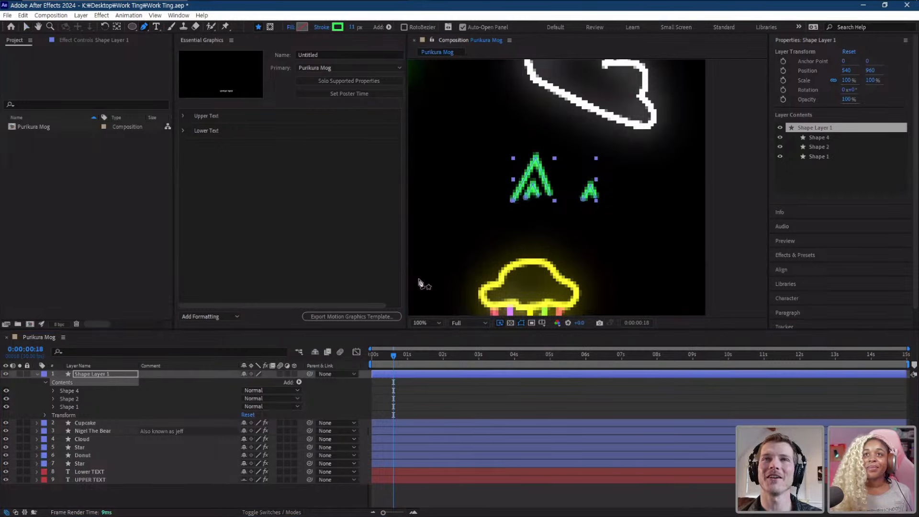
pyautogui.click(90, 378)
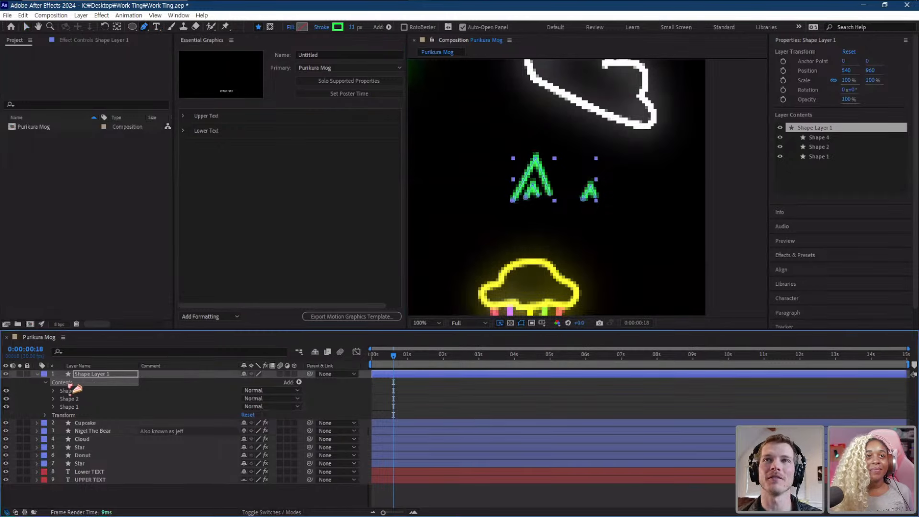
pyautogui.click(572, 195)
pyautogui.click(587, 162)
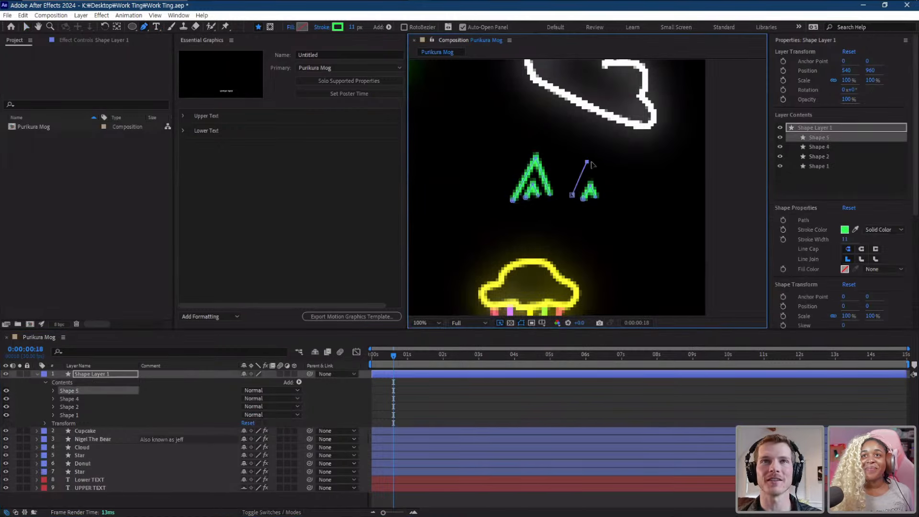
pyautogui.click(614, 198)
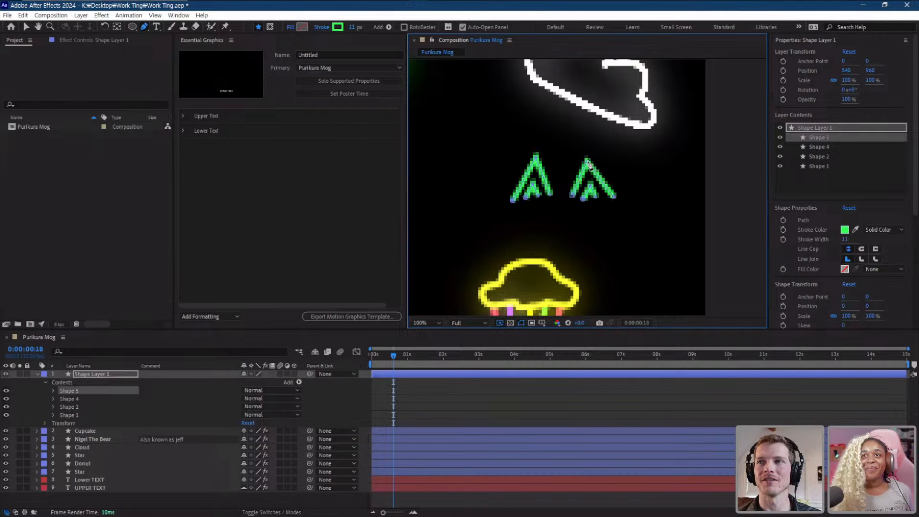
# - Adjust the new V's apex and outer end point to mirror the first ear, removing the stray segment
pyautogui.moveTo(588, 162); pyautogui.dragTo(593, 156)
pyautogui.moveTo(614, 197); pyautogui.dragTo(625, 199)
pyautogui.click(614, 187)
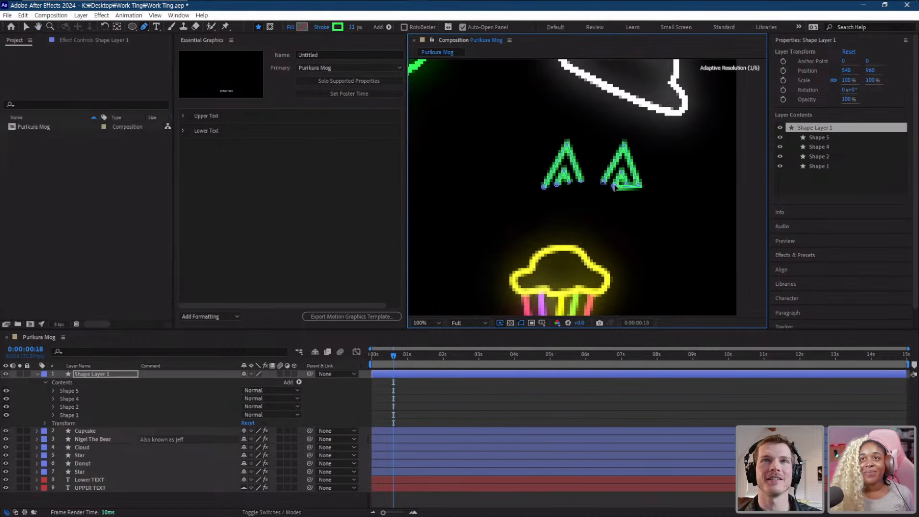
pyautogui.hotkey('ctrl', 'z')
pyautogui.click(26, 27)
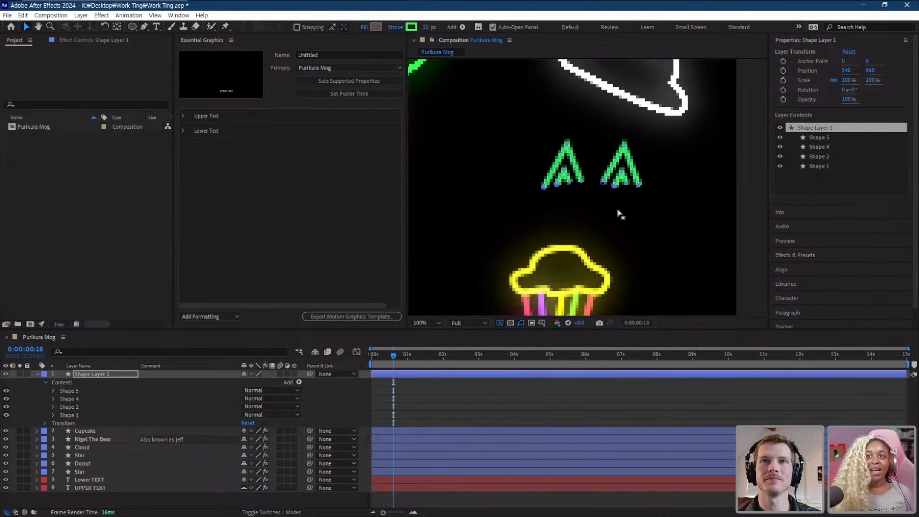
# - Rename Shape Layer 1 as Cat ears
pyautogui.rightClick(88, 376)
pyautogui.click(106, 341)
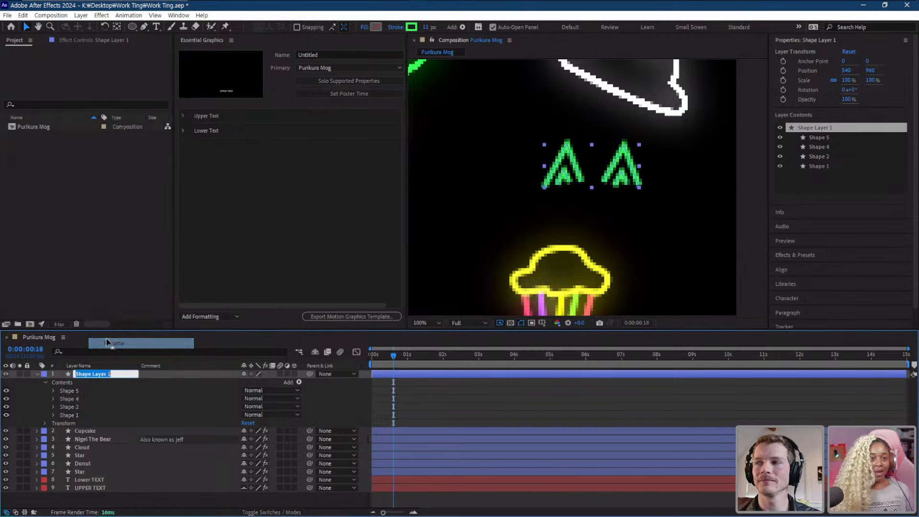
pyautogui.write('Cat ears')
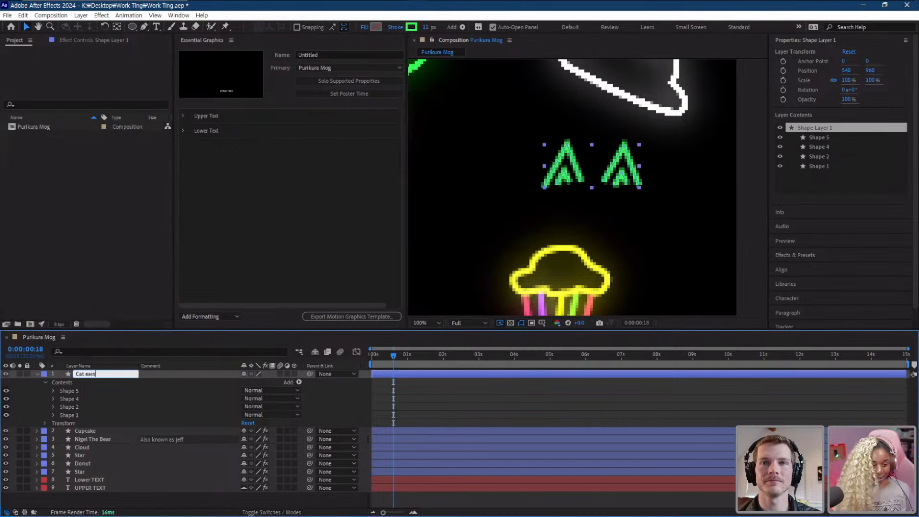
pyautogui.click(757, 250)
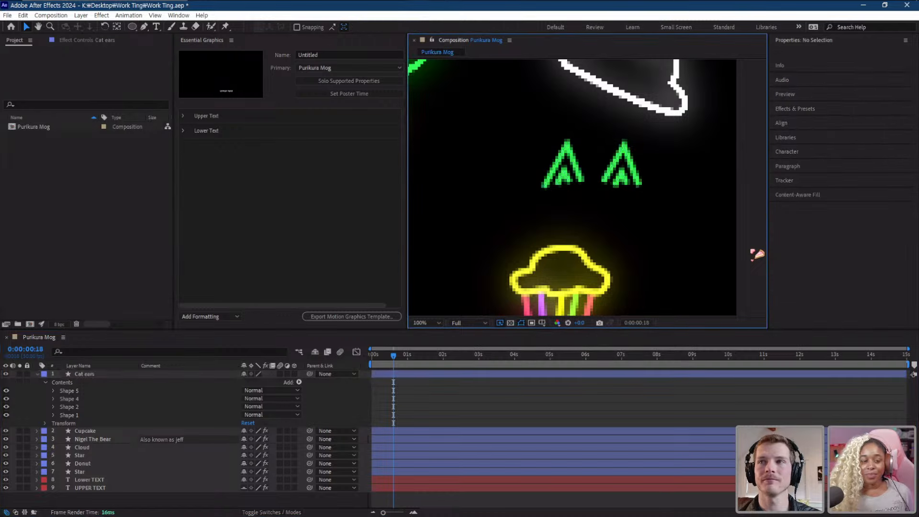
# - Apply the same Glow effect as the other icons to the Cat ears layer, with a glow radius of 85
pyautogui.scroll(-2, 741, 249)
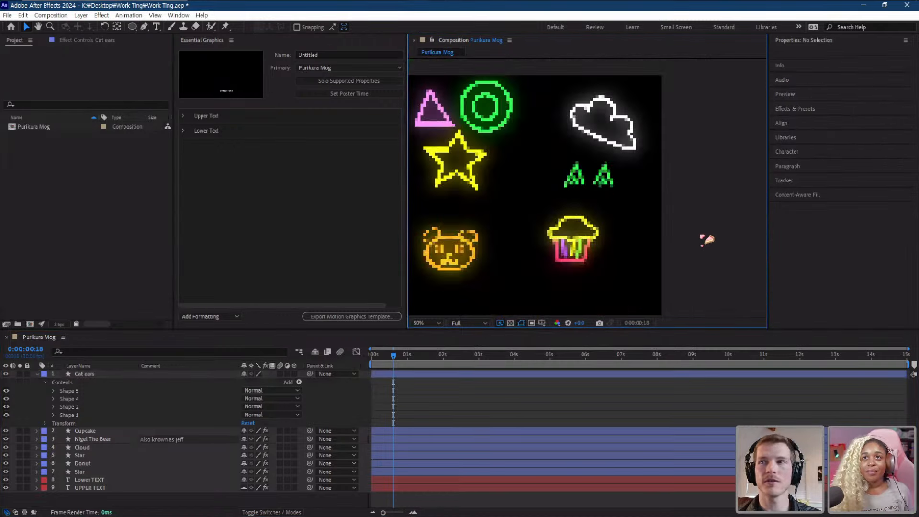
pyautogui.scroll(-2, 707, 249)
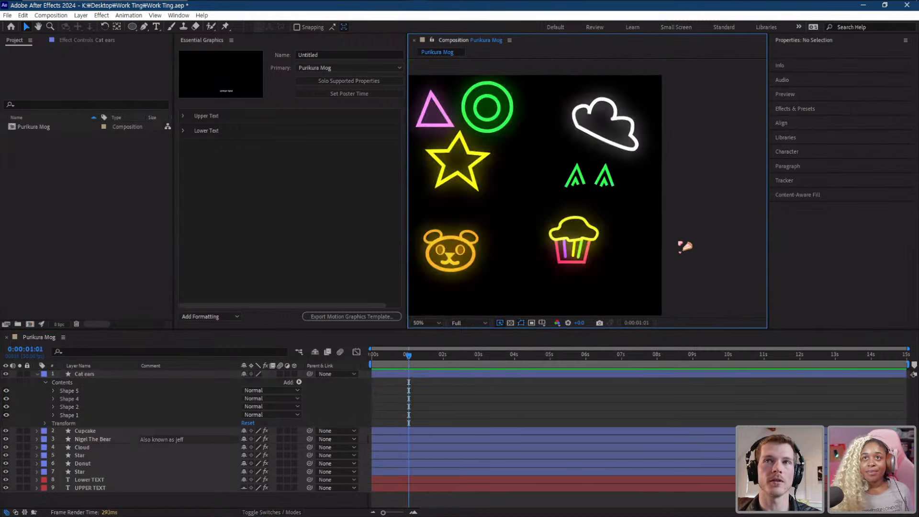
pyautogui.scroll(2, 685, 246)
pyautogui.click(91, 376)
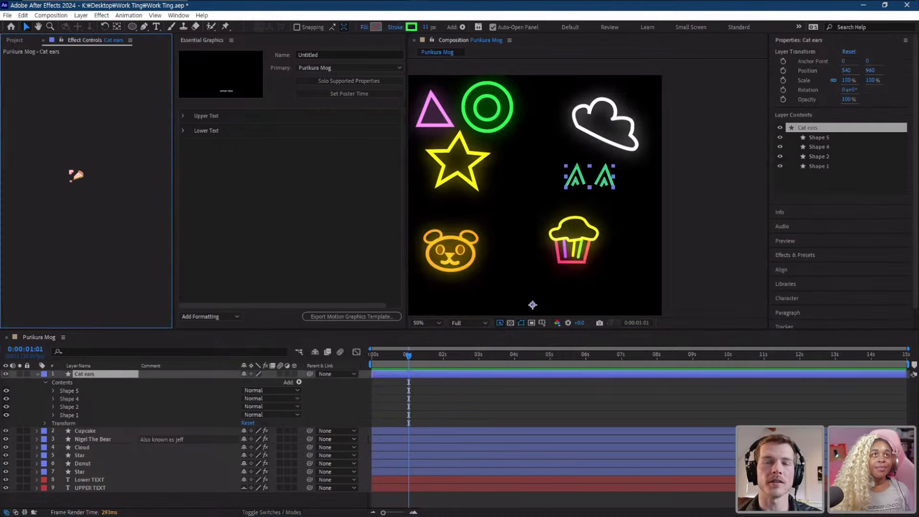
pyautogui.moveTo(75, 175); pyautogui.dragTo(92, 178)
pyautogui.click(707, 250)
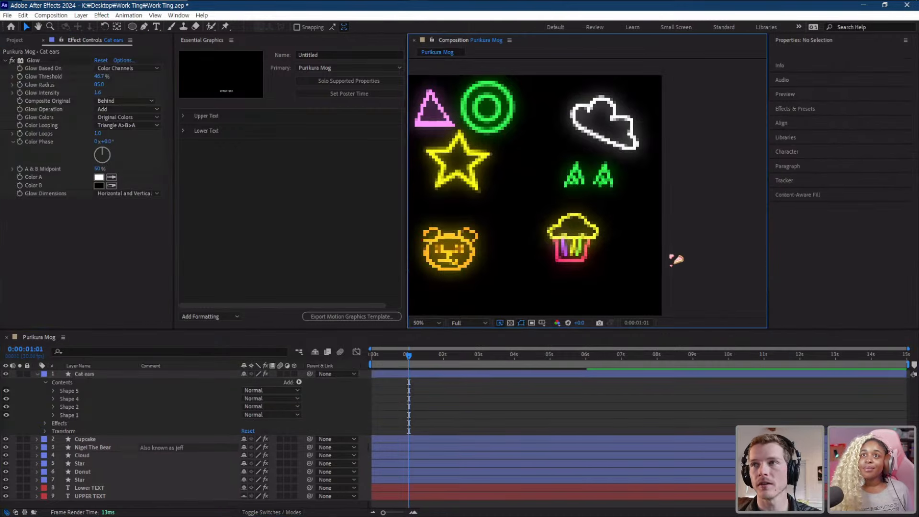
# - Return the current time to the start of the composition and collapse the Cat ears layer
pyautogui.scroll(2, 673, 259)
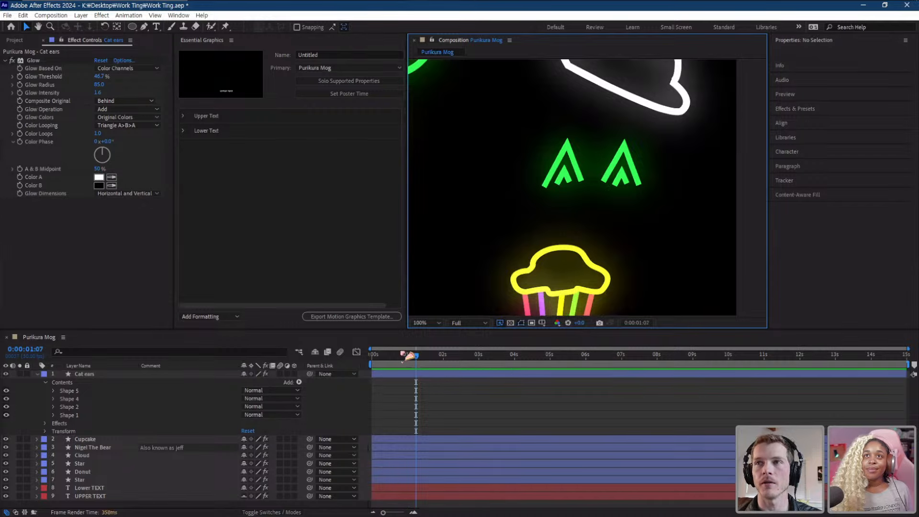
pyautogui.moveTo(408, 355); pyautogui.dragTo(302, 359)
pyautogui.moveTo(530, 226); pyautogui.dragTo(593, 207)
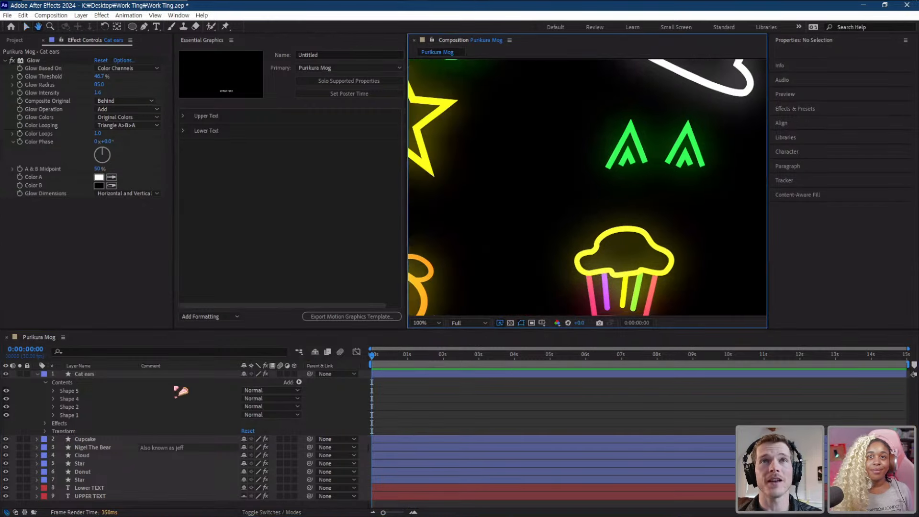
pyautogui.click(37, 374)
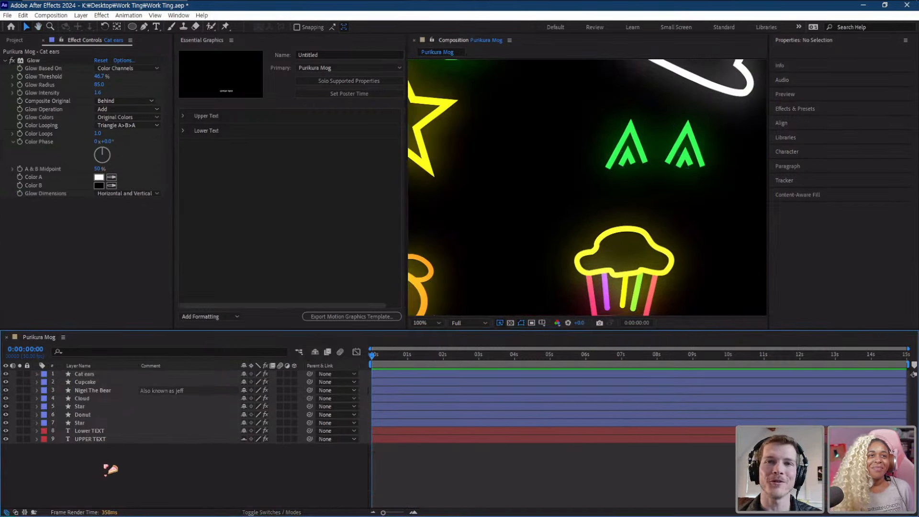
pyautogui.click(29, 43)
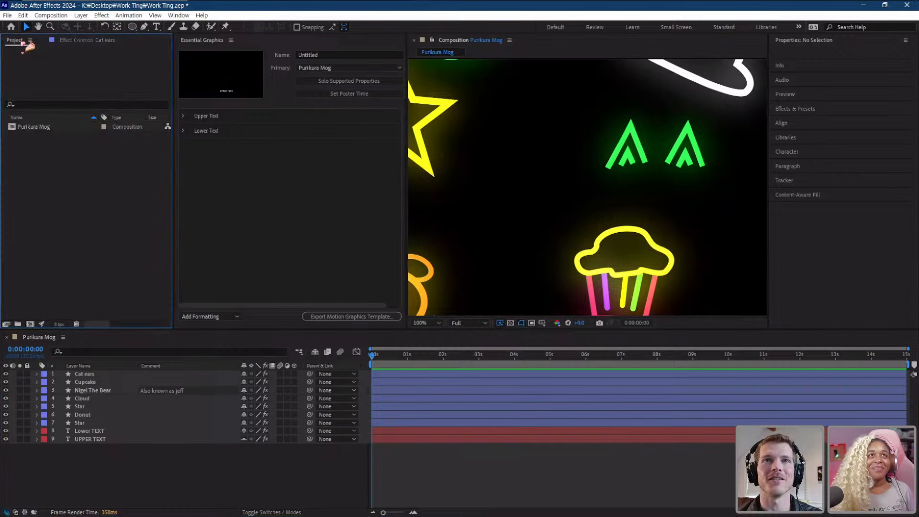
pyautogui.click(134, 28)
pyautogui.scroll(-1, 563, 164)
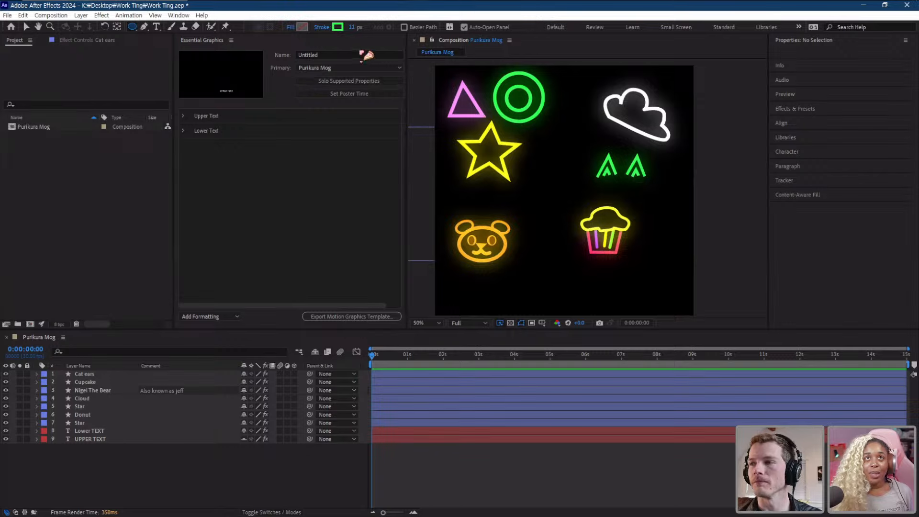
pyautogui.press('space')
pyautogui.moveTo(579, 222); pyautogui.dragTo(610, 213)
pyautogui.scroll(-4, 605, 216)
pyautogui.scroll(4, 604, 219)
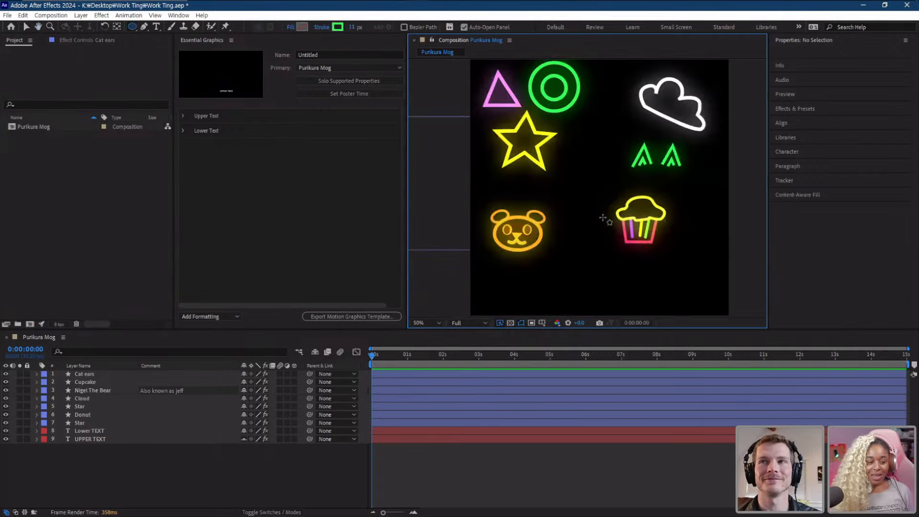
pyautogui.press('v')
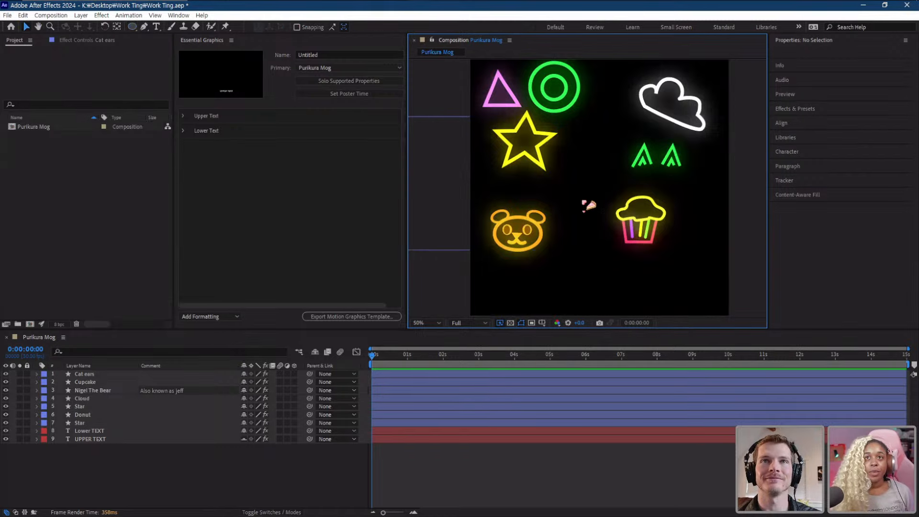
# - Hide the Lower TEXT and UPPER TEXT layers so only the icons are shown
pyautogui.scroll(-4, 587, 207)
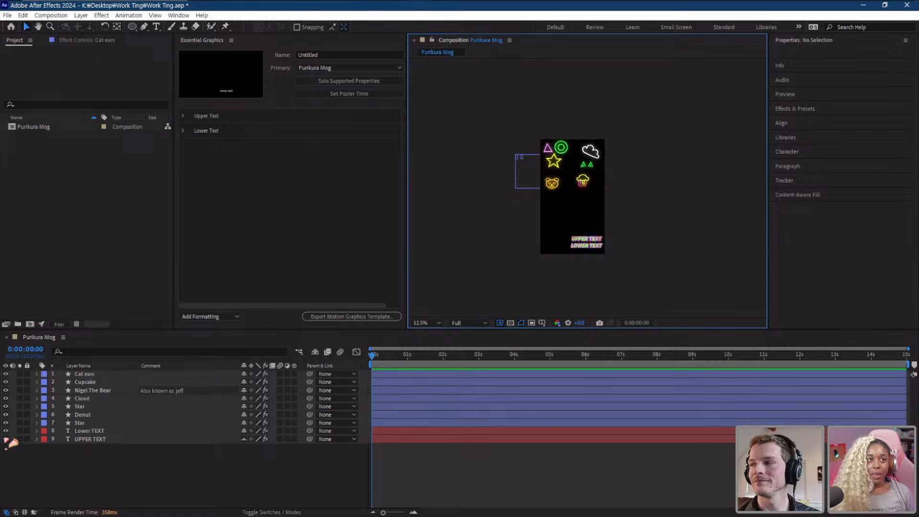
pyautogui.moveTo(5, 439); pyautogui.dragTo(6, 430)
pyautogui.scroll(1, 525, 219)
pyautogui.press('h')
pyautogui.moveTo(534, 165); pyautogui.dragTo(602, 232)
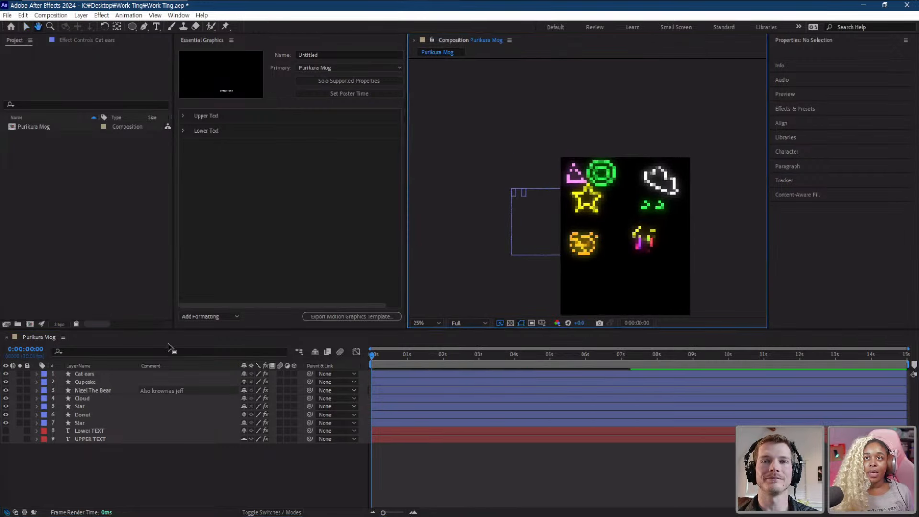
pyautogui.press('v')
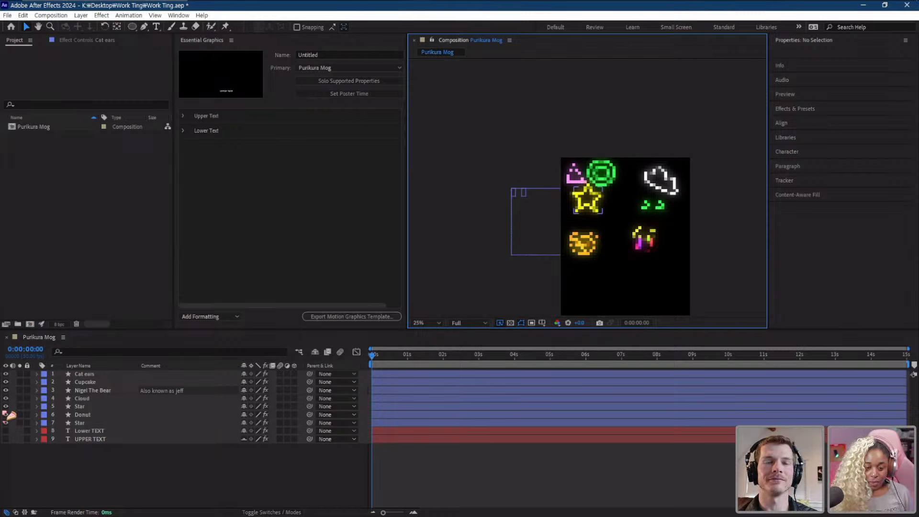
# - Deselect all layers and save the project
pyautogui.click(4, 414)
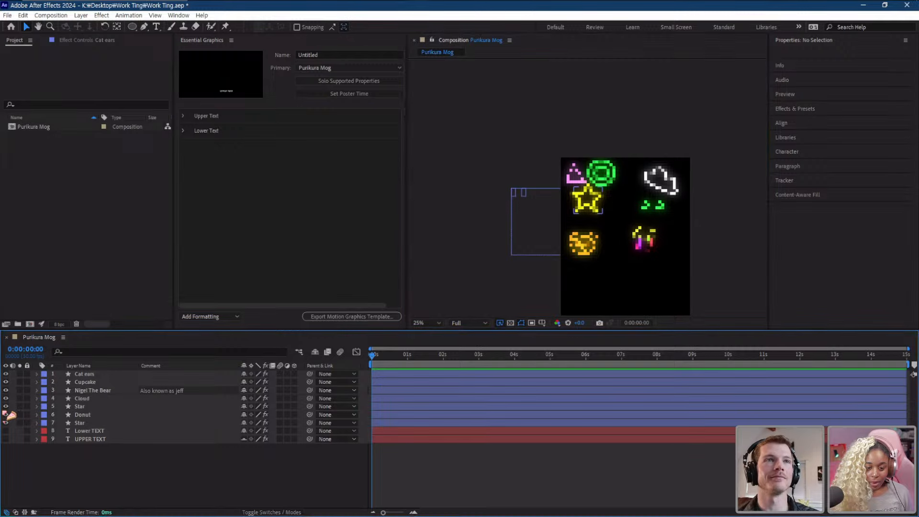
pyautogui.moveTo(4, 411)
pyautogui.mouseDown()
pyautogui.moveTo(3, 381)
pyautogui.moveTo(4, 410)
pyautogui.mouseUp()
pyautogui.click(23, 471)
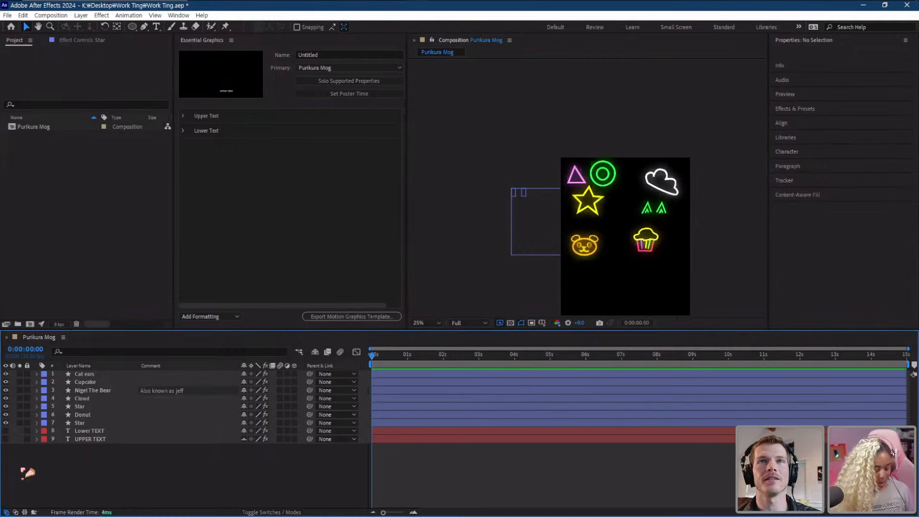
pyautogui.hotkey('ctrl', 's')
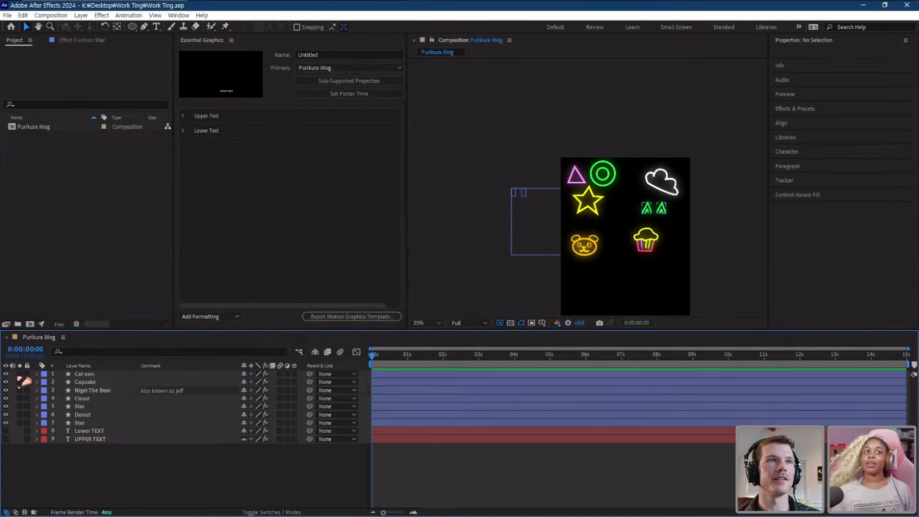
# - Hide the Cat ears, Cupcake, Nigel The Bear, Cloud, yellow Star and Donut layers, leaving only the pink triangle shown
pyautogui.moveTo(5, 376); pyautogui.dragTo(14, 424)
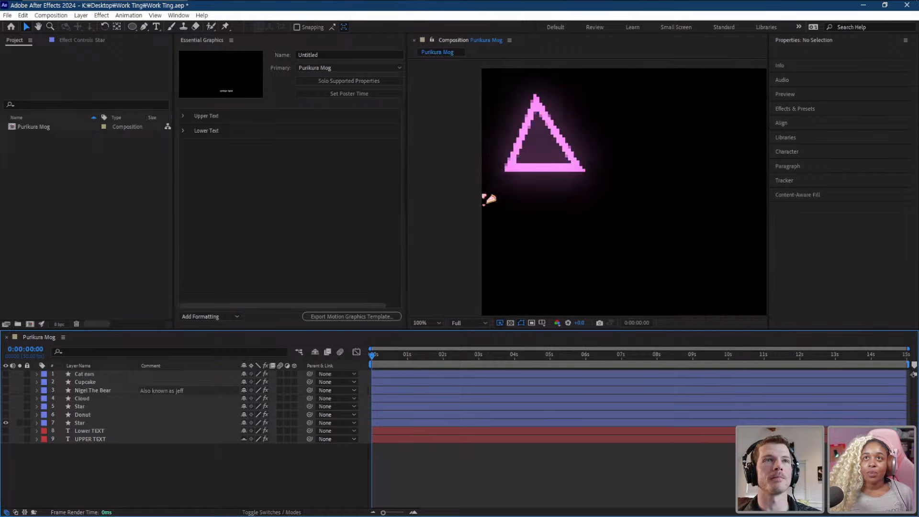
# - Rename the pink triangle's Star layer to Traingle
pyautogui.rightClick(80, 423)
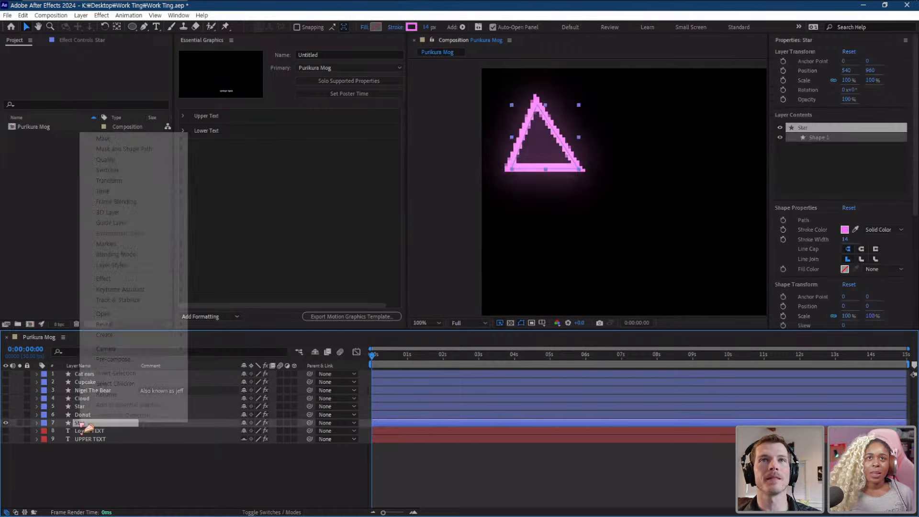
pyautogui.click(107, 394)
pyautogui.press('Return')
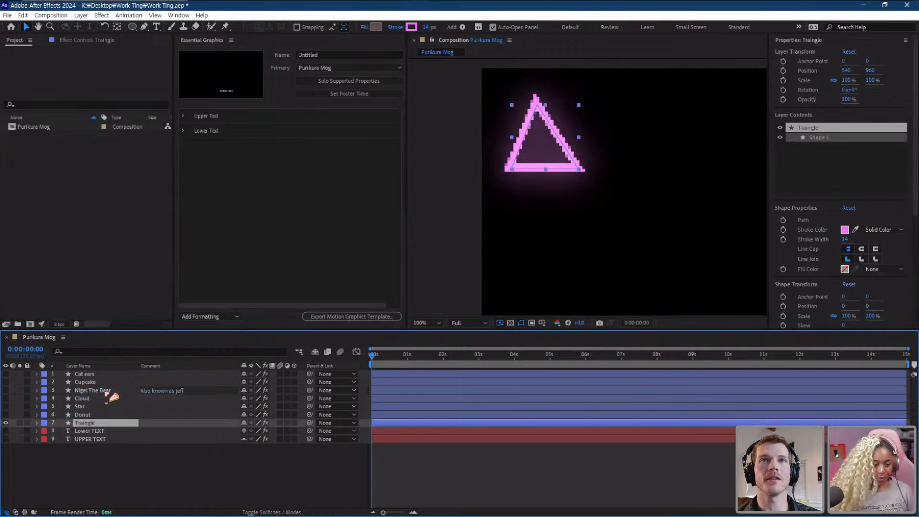
# - Move the Traingle layer's anchor point to the centre of the triangle and save the project
pyautogui.click(466, 242)
pyautogui.click(84, 423)
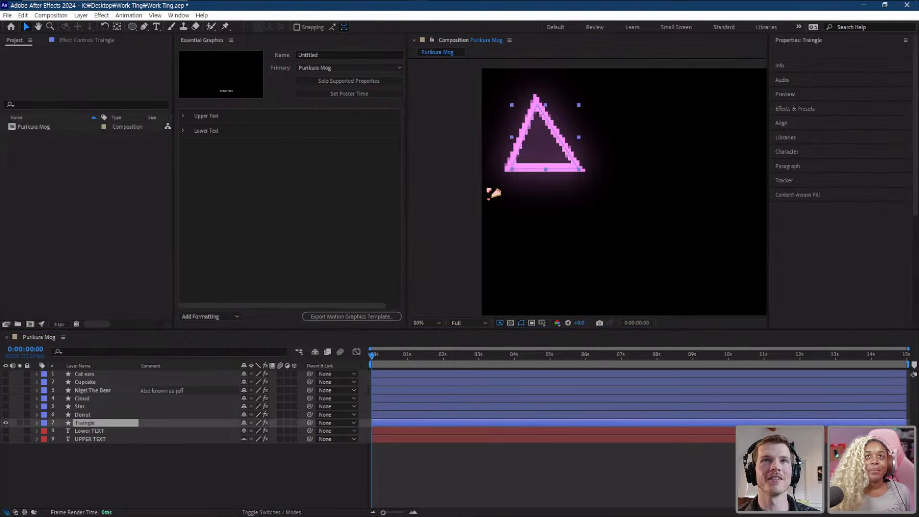
pyautogui.scroll(-4, 587, 201)
pyautogui.moveTo(625, 273); pyautogui.dragTo(577, 181)
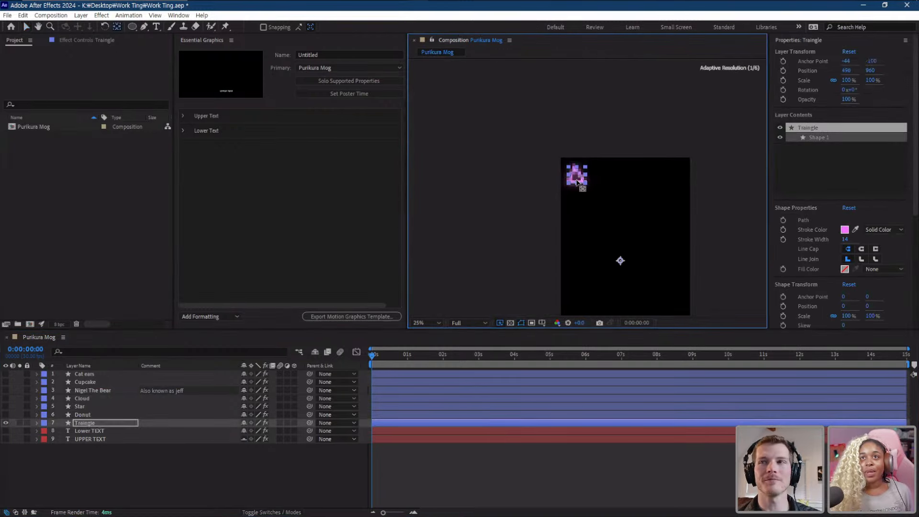
pyautogui.scroll(4, 581, 191)
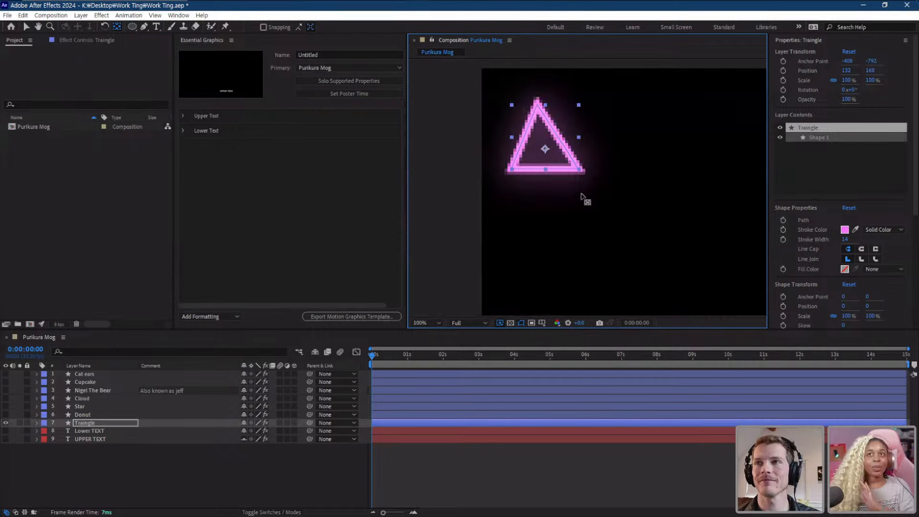
pyautogui.hotkey('ctrl', 's')
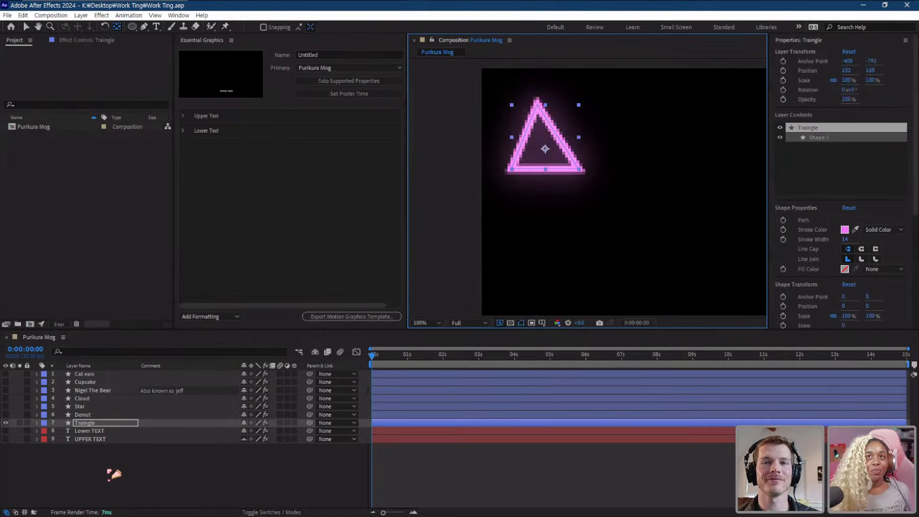
# - Set the Traingle layer's Rotation to -13° and keyframe it at the start of the composition
pyautogui.press('r')
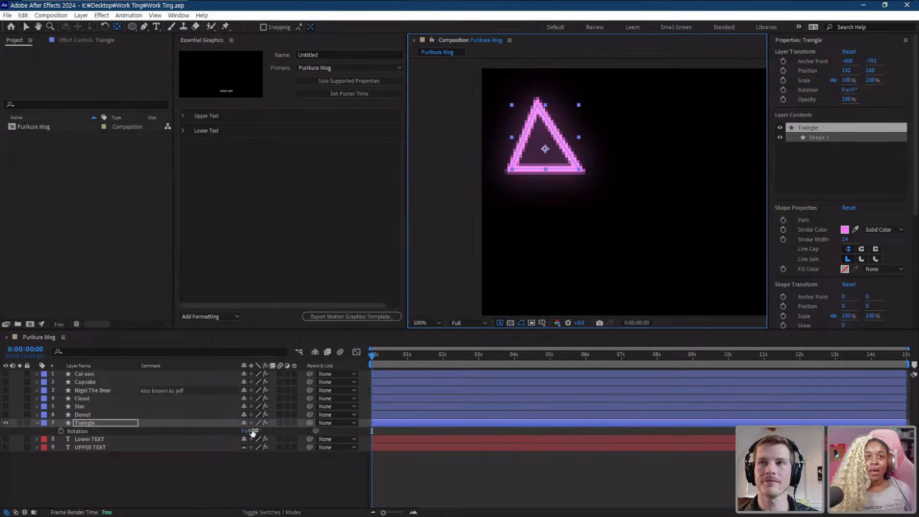
pyautogui.moveTo(252, 430); pyautogui.dragTo(247, 431)
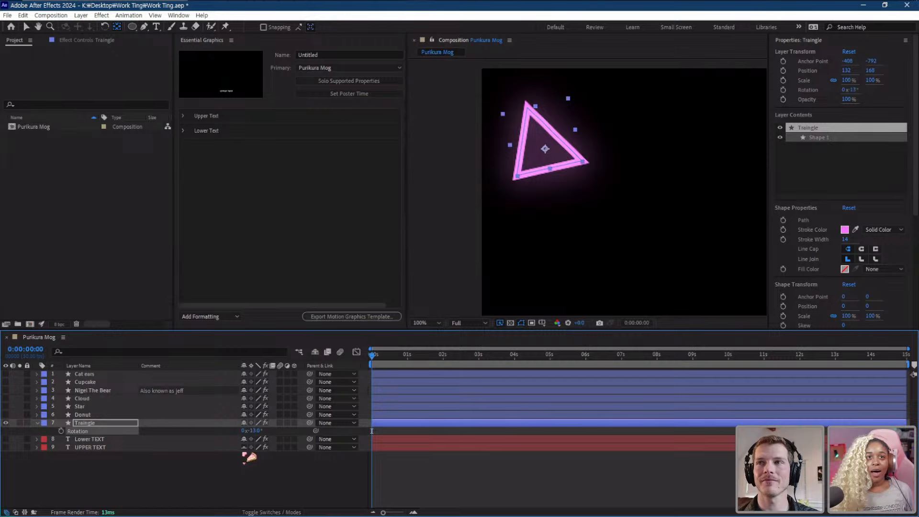
pyautogui.click(62, 431)
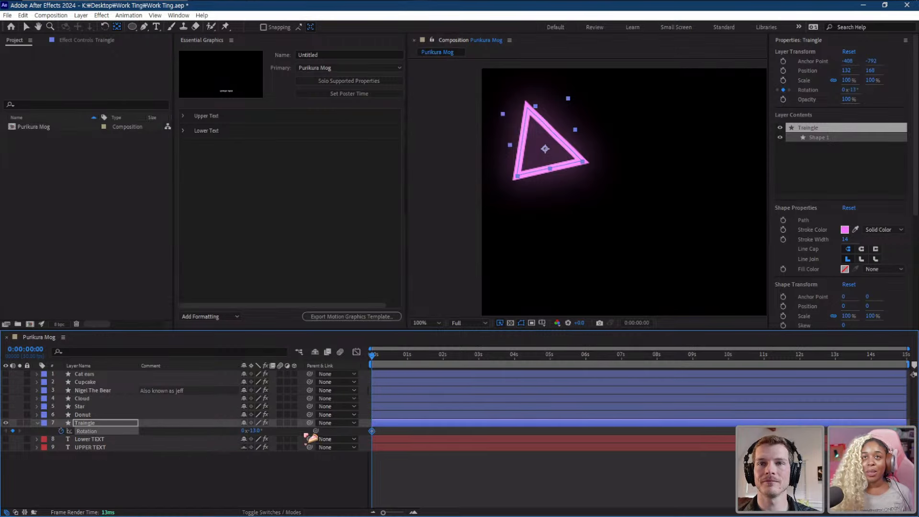
# - Add a Rotation keyframe of 13° at frame 8 for the Traingle layer and preview the swing
pyautogui.click(382, 357)
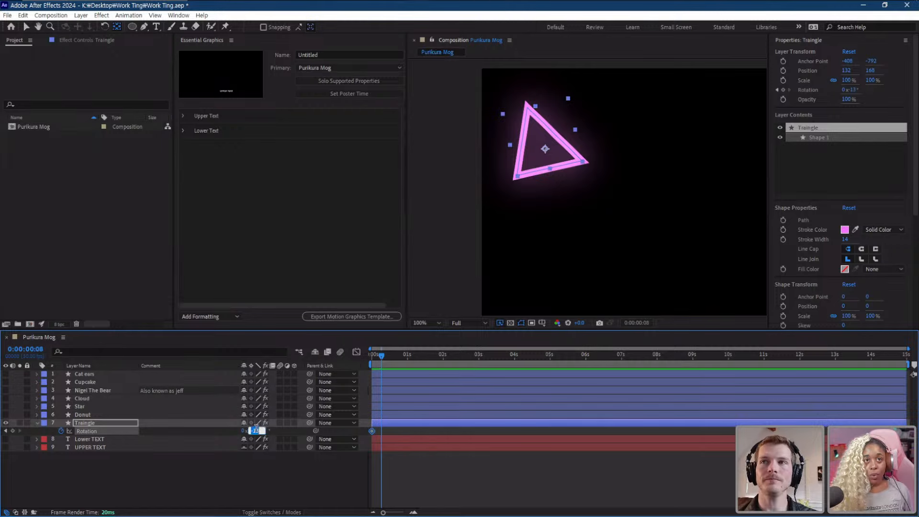
pyautogui.press('Return')
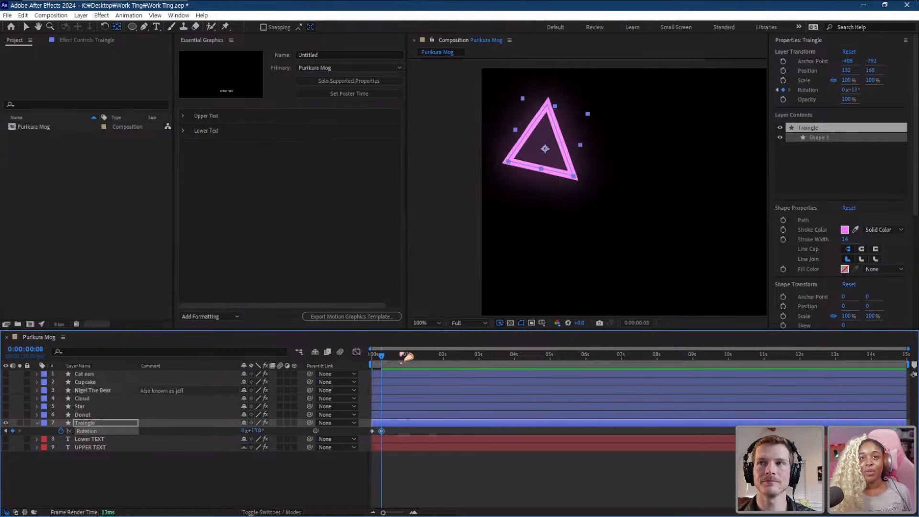
pyautogui.press('space')
pyautogui.press('space')
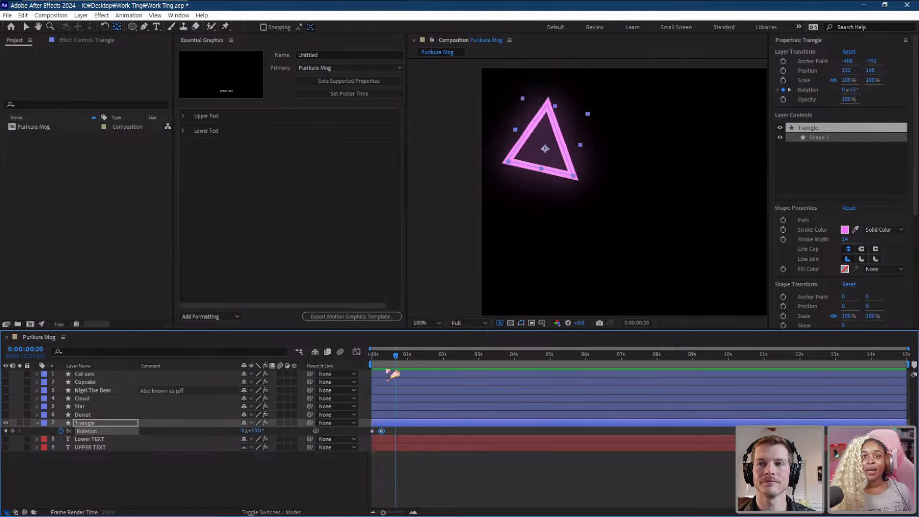
pyautogui.moveTo(385, 356); pyautogui.dragTo(371, 364)
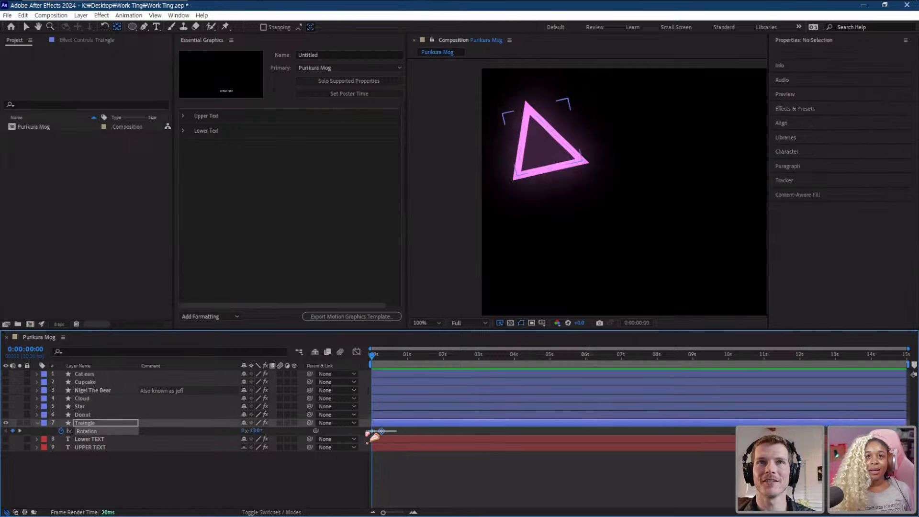
# - Move the Traingle layer's anchor point to the triangle's upper tip and return to the start of the composition
pyautogui.click(396, 434)
pyautogui.moveTo(372, 357); pyautogui.dragTo(384, 358)
pyautogui.click(382, 423)
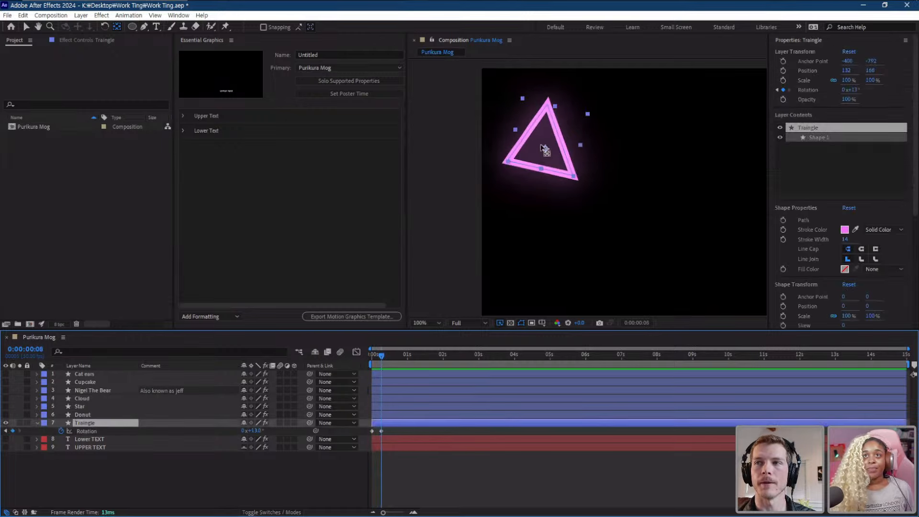
pyautogui.moveTo(545, 149); pyautogui.dragTo(599, 133)
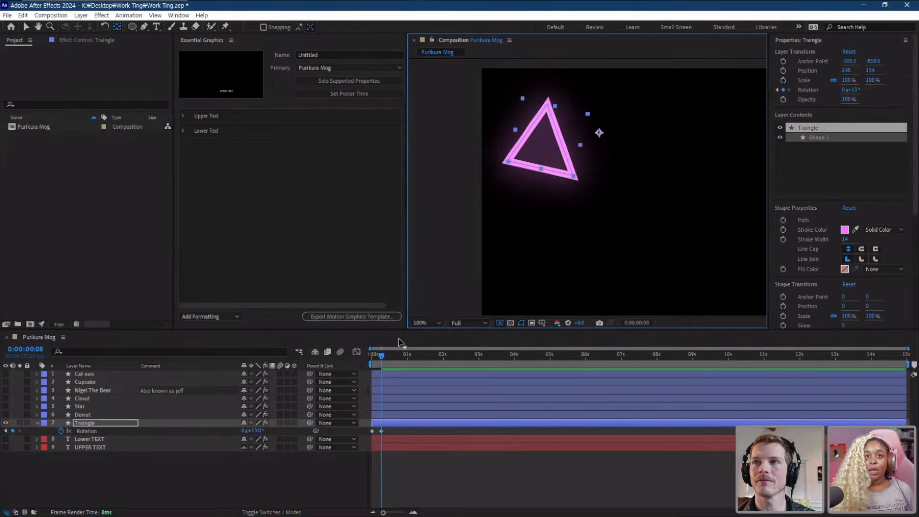
pyautogui.moveTo(385, 358)
pyautogui.mouseDown()
pyautogui.moveTo(371, 359)
pyautogui.moveTo(391, 359)
pyautogui.mouseUp()
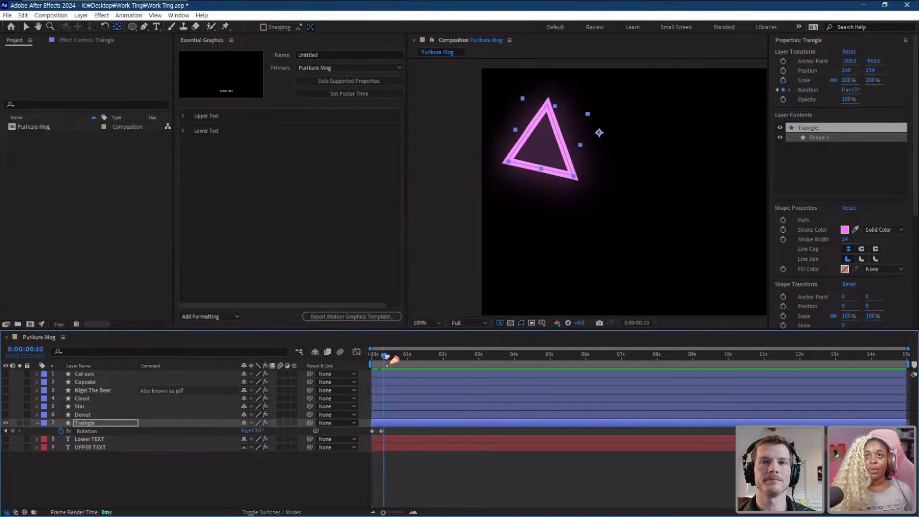
pyautogui.moveTo(600, 133); pyautogui.dragTo(547, 99)
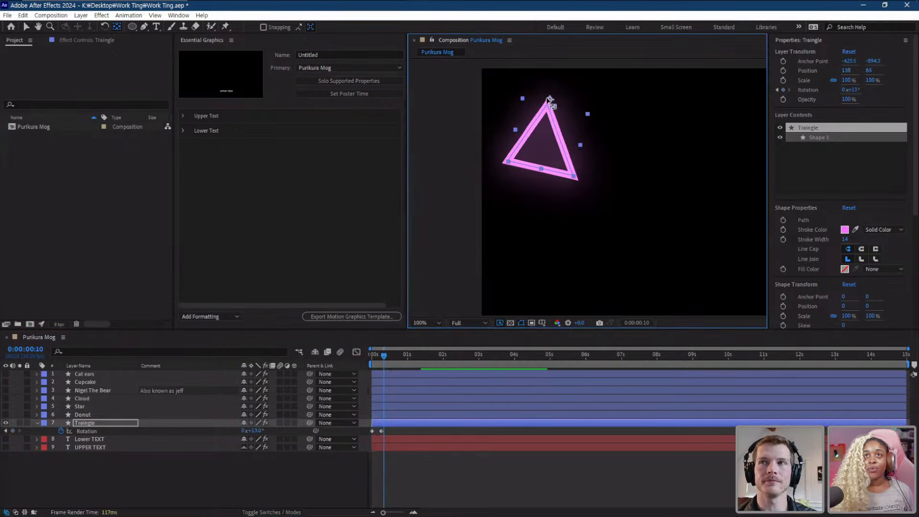
pyautogui.moveTo(380, 366); pyautogui.dragTo(367, 370)
# - Apply Easy Ease to both Rotation keyframes of the Traingle layer and preview the motion
pyautogui.scroll(1, 387, 442)
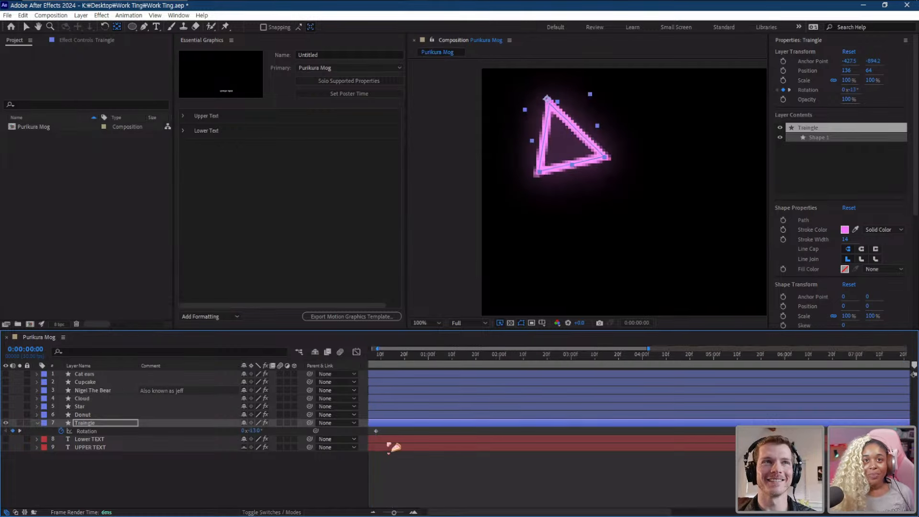
pyautogui.moveTo(437, 512); pyautogui.dragTo(414, 513)
pyautogui.moveTo(409, 442); pyautogui.dragTo(360, 433)
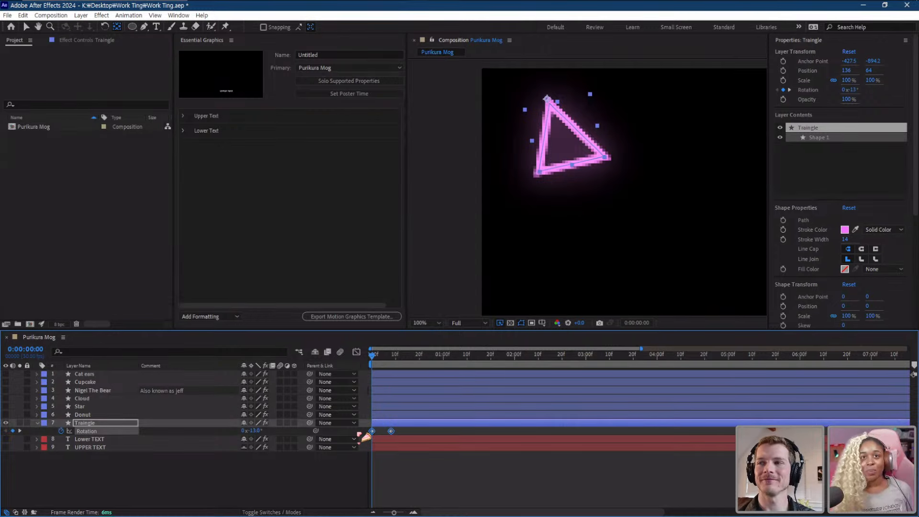
pyautogui.rightClick(390, 431)
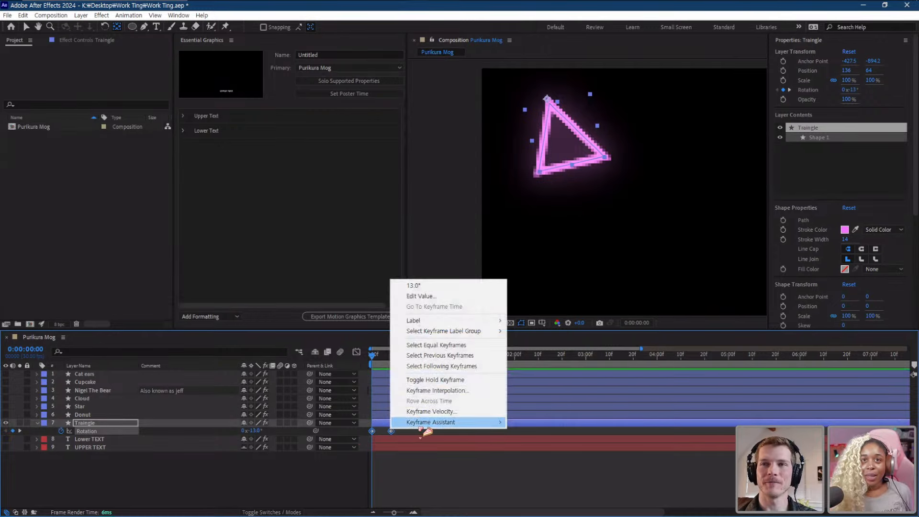
pyautogui.moveTo(422, 423)
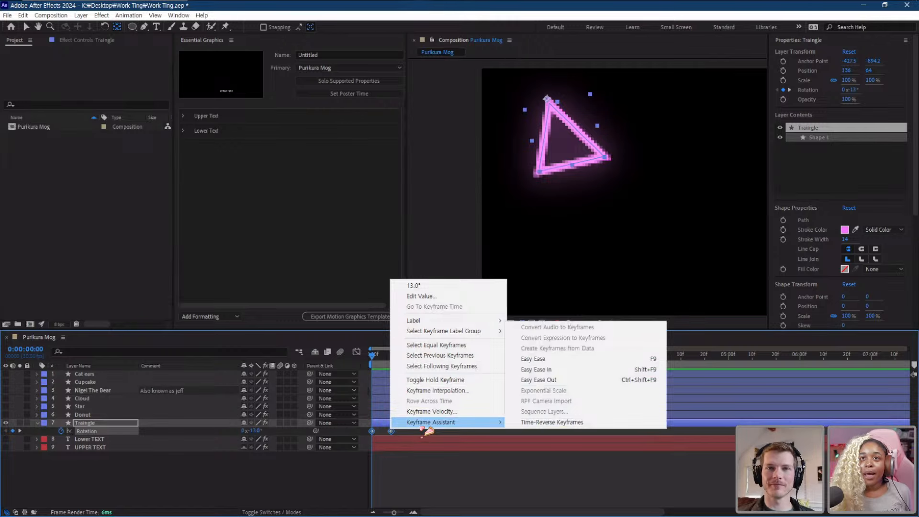
pyautogui.click(421, 380)
pyautogui.click(416, 431)
pyautogui.press('space')
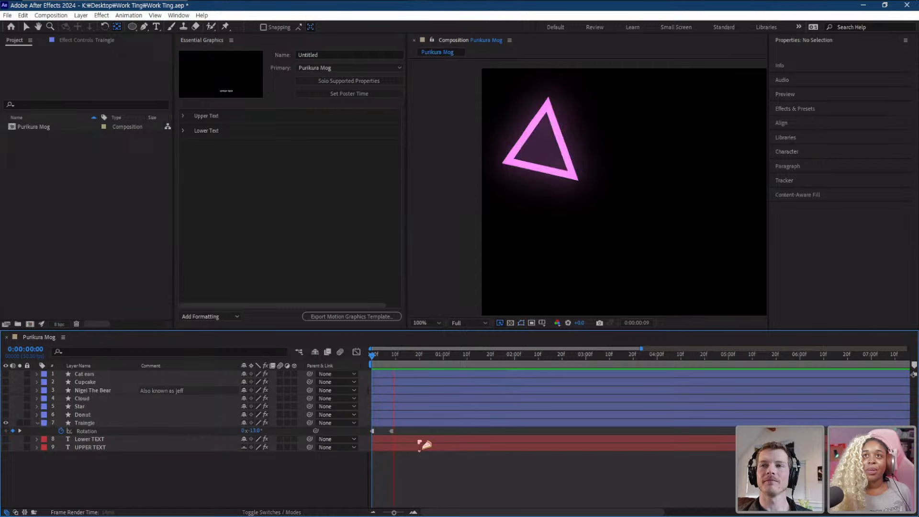
pyautogui.press('space')
# - Copy the Traingle layer's first Rotation keyframe and paste it at frame 19
pyautogui.moveTo(387, 358); pyautogui.dragTo(349, 367)
pyautogui.press('space')
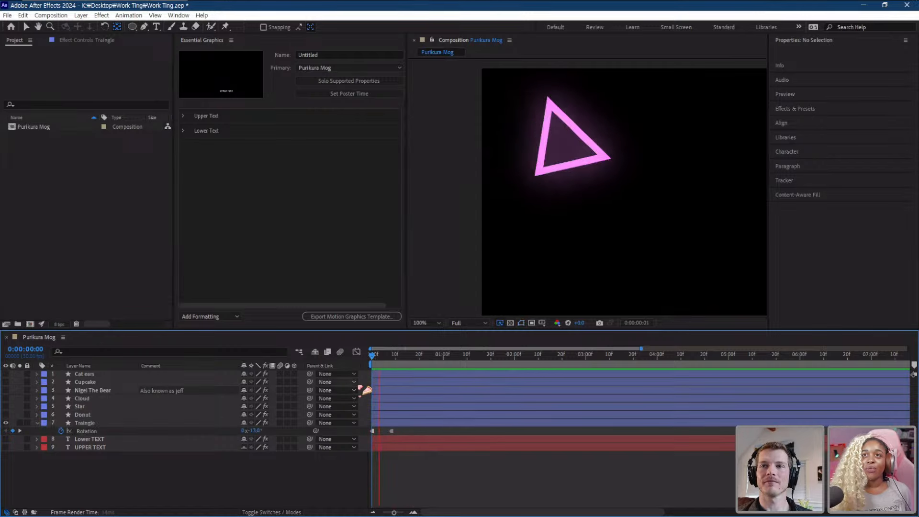
pyautogui.press('space')
pyautogui.click(372, 431)
pyautogui.hotkey('ctrl', 'c')
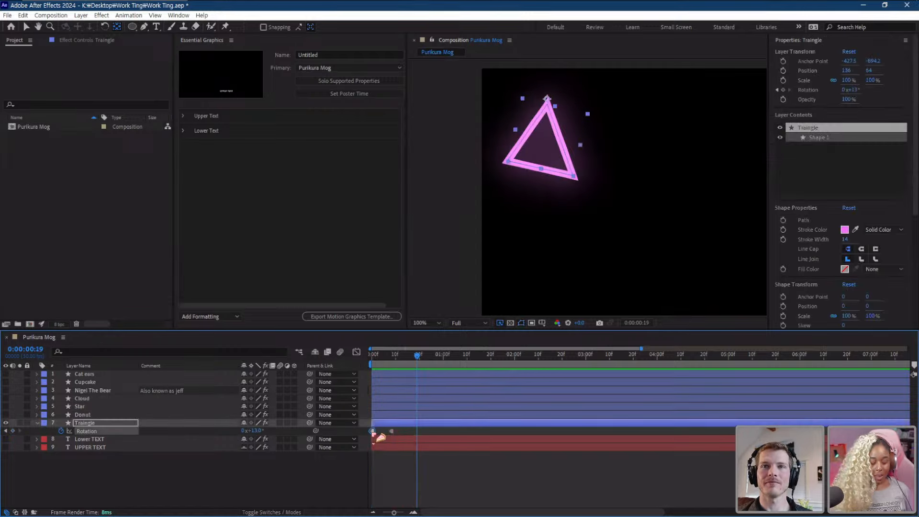
pyautogui.hotkey('ctrl', 'v')
# - Retime the second and third Rotation keyframes to about frames 10 and 23, and preview the swing
pyautogui.press('space')
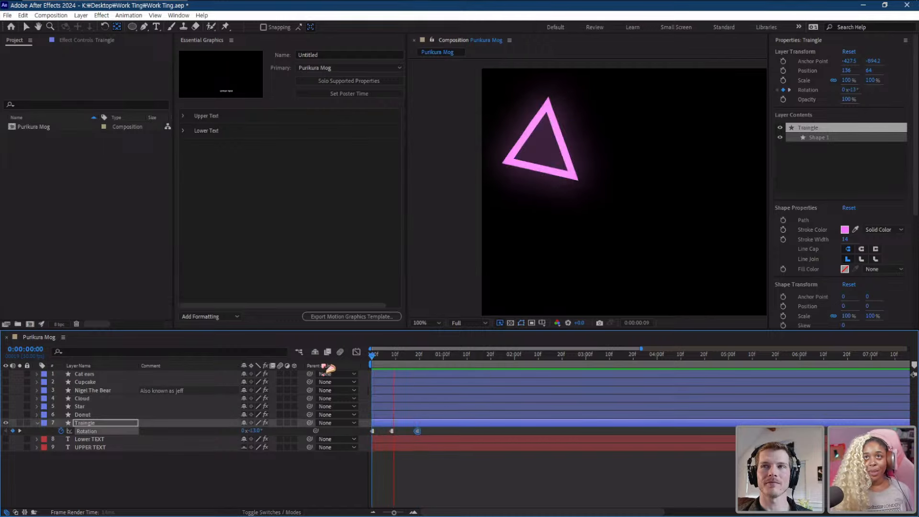
pyautogui.press('space')
pyautogui.moveTo(419, 432); pyautogui.dragTo(398, 432)
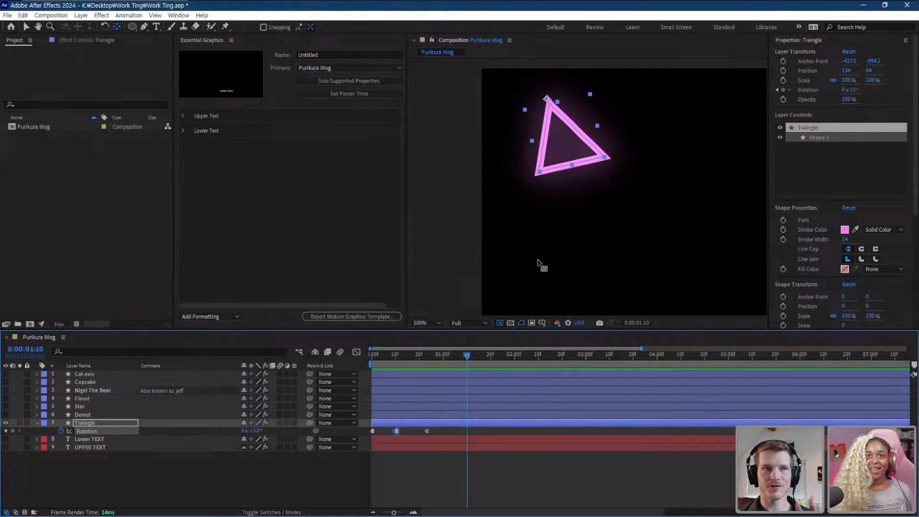
pyautogui.moveTo(411, 354); pyautogui.dragTo(341, 354)
pyautogui.scroll(-2, 550, 269)
pyautogui.press('space')
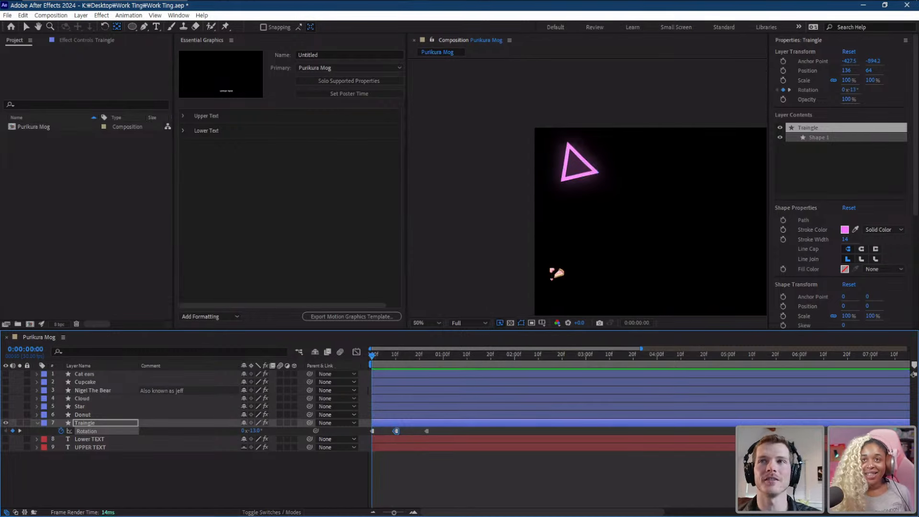
pyautogui.press('space')
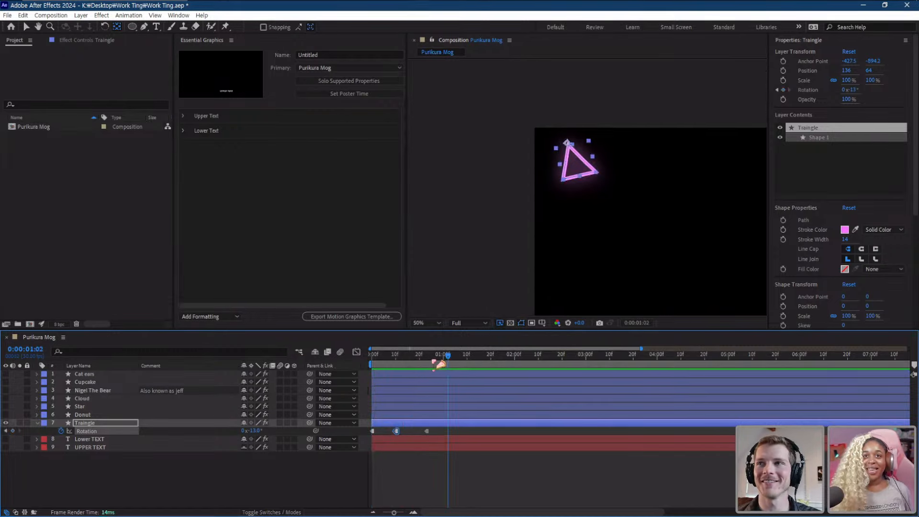
pyautogui.click(426, 358)
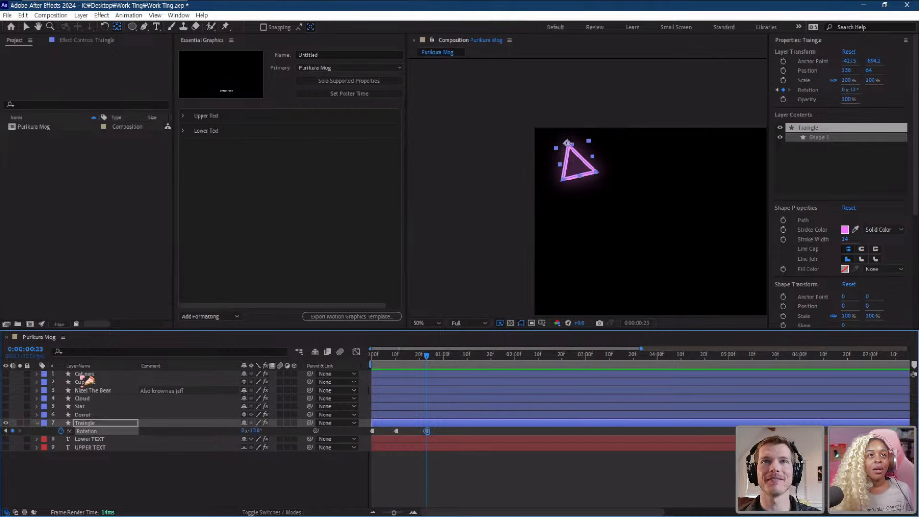
# - Add the comment "formal known as seymore" to the Cat ears layer
pyautogui.click(162, 373)
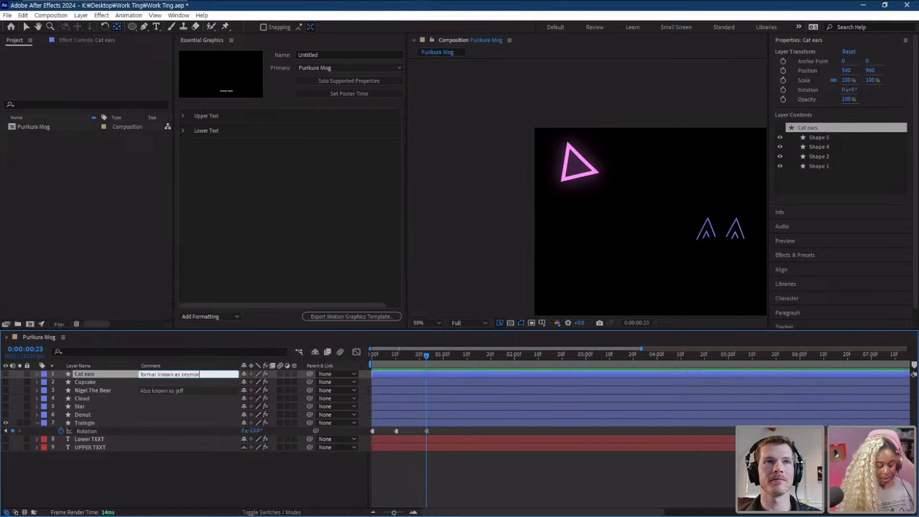
pyautogui.click(176, 477)
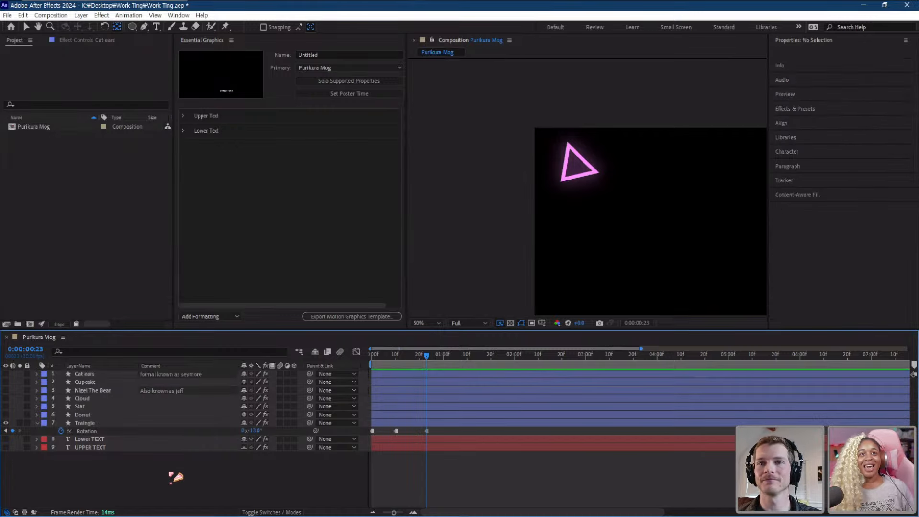
# - Add a loopOut() expression below transform.rotation on the Traingle layer's Rotation and preview the looping swing
pyautogui.click(96, 432)
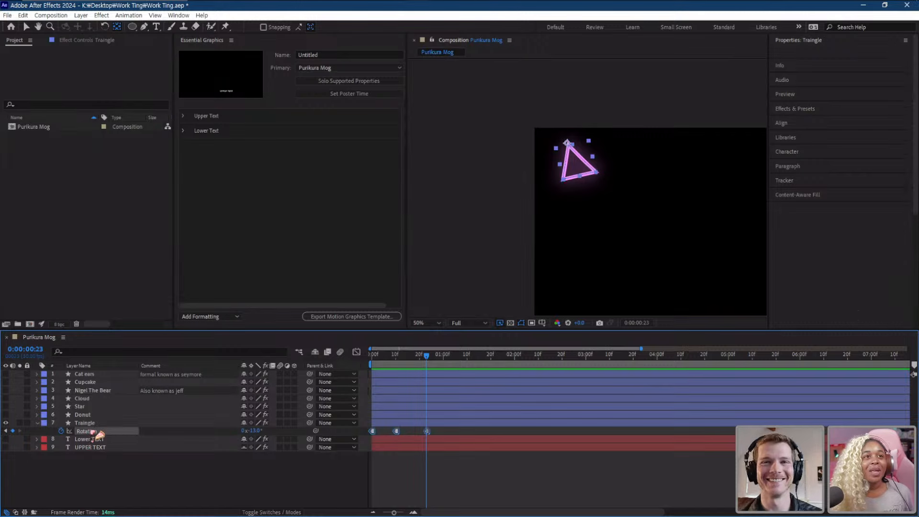
pyautogui.click(436, 436)
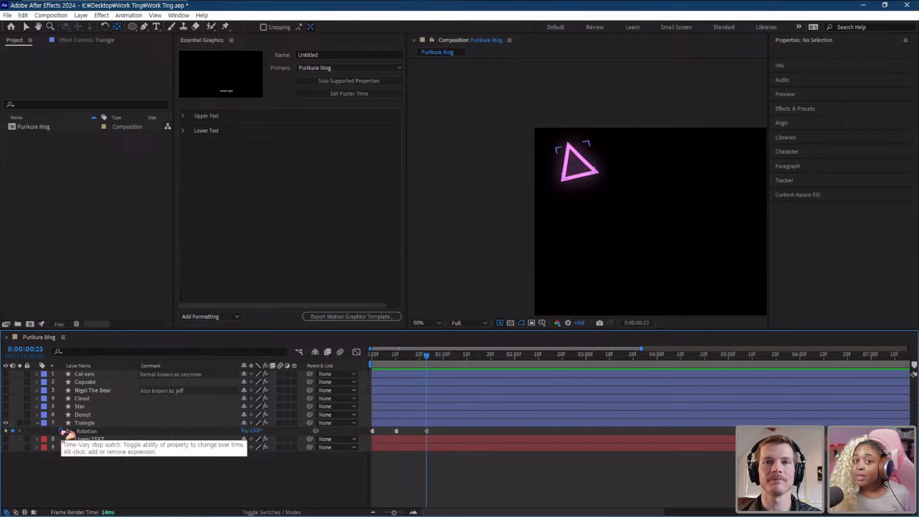
pyautogui.moveTo(426, 366)
pyautogui.mouseDown()
pyautogui.moveTo(377, 371)
pyautogui.moveTo(427, 367)
pyautogui.mouseUp()
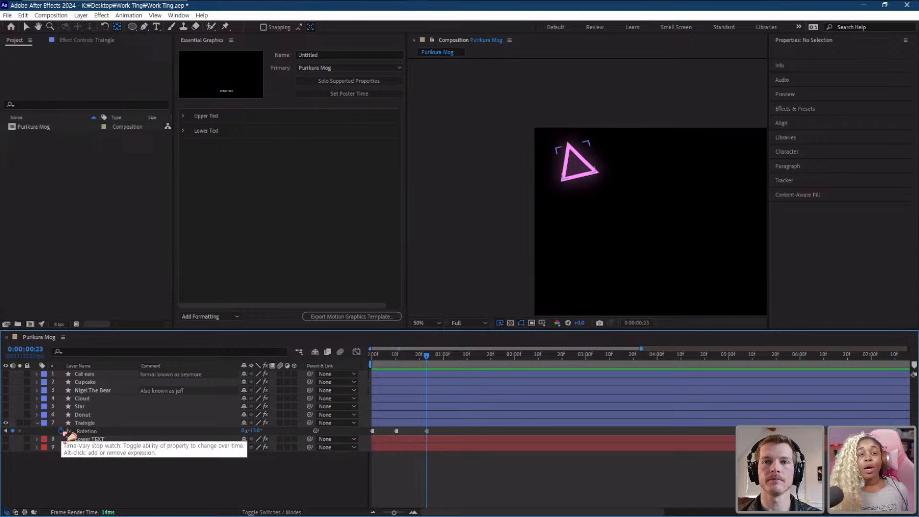
pyautogui.keyDown('alt'); pyautogui.click(63, 432); pyautogui.keyUp('alt')
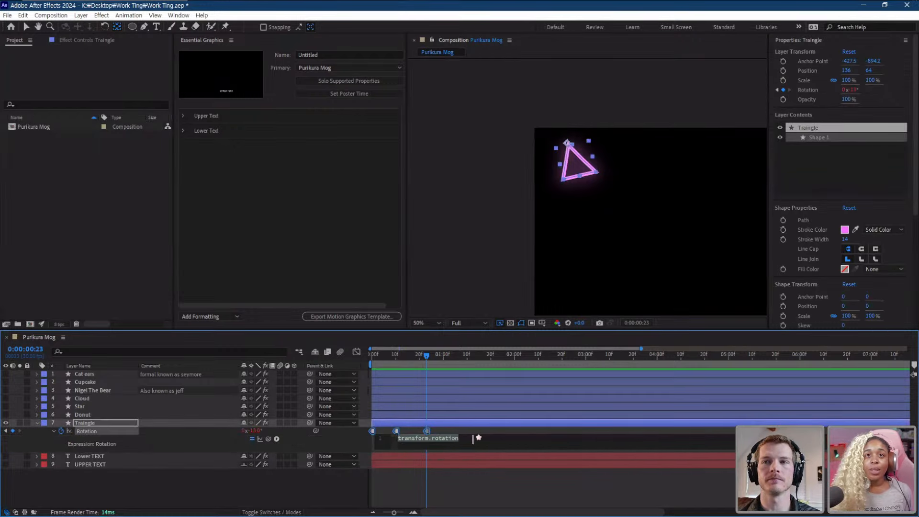
pyautogui.click(473, 438)
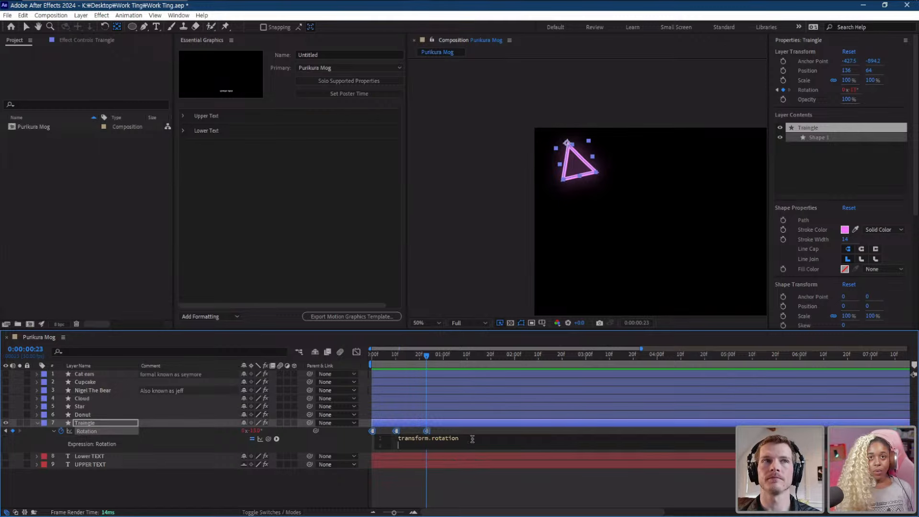
pyautogui.write('loop')
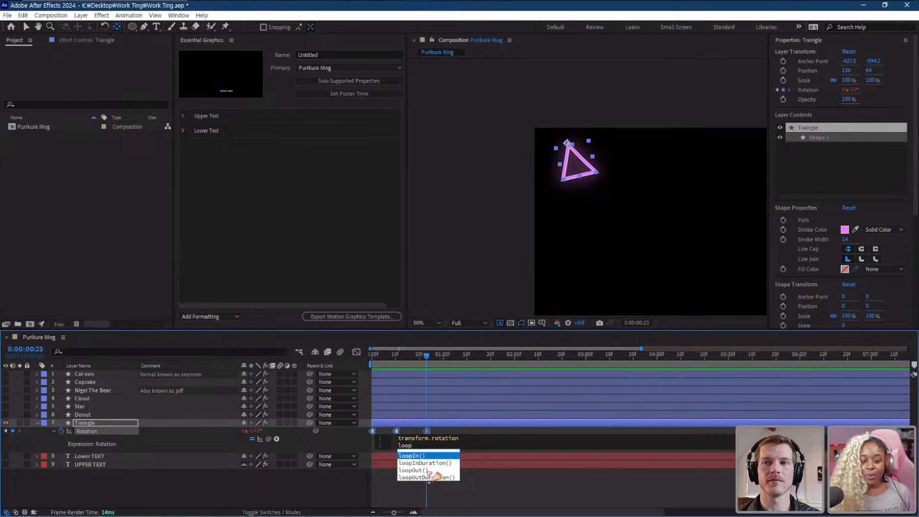
pyautogui.click(425, 471)
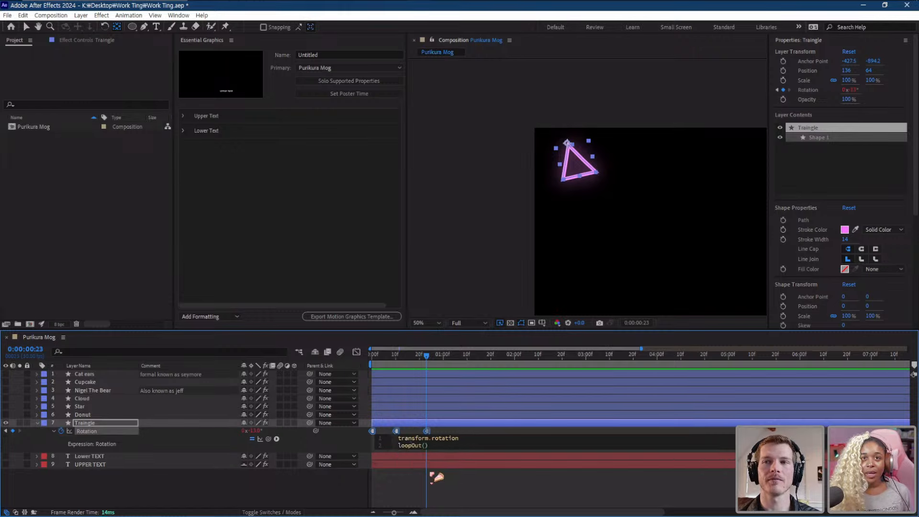
pyautogui.click(441, 483)
pyautogui.moveTo(438, 373); pyautogui.dragTo(533, 386)
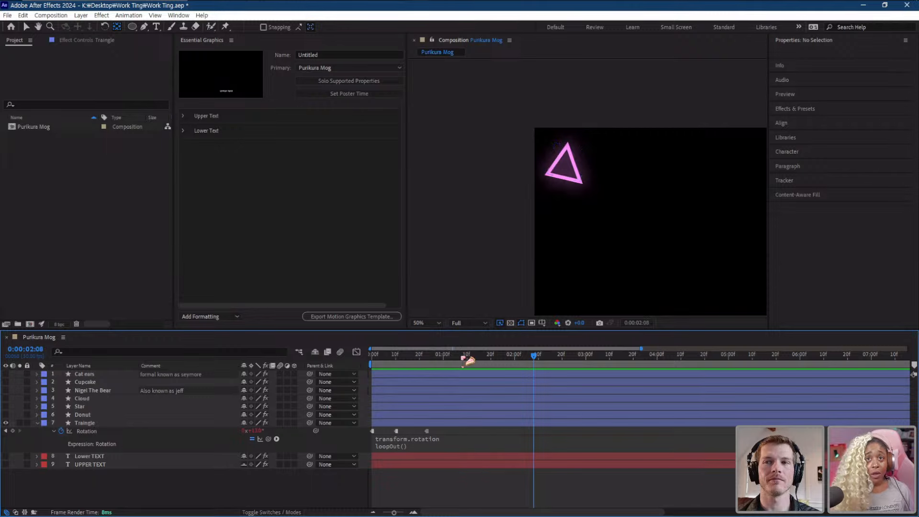
pyautogui.moveTo(442, 362); pyautogui.dragTo(440, 366)
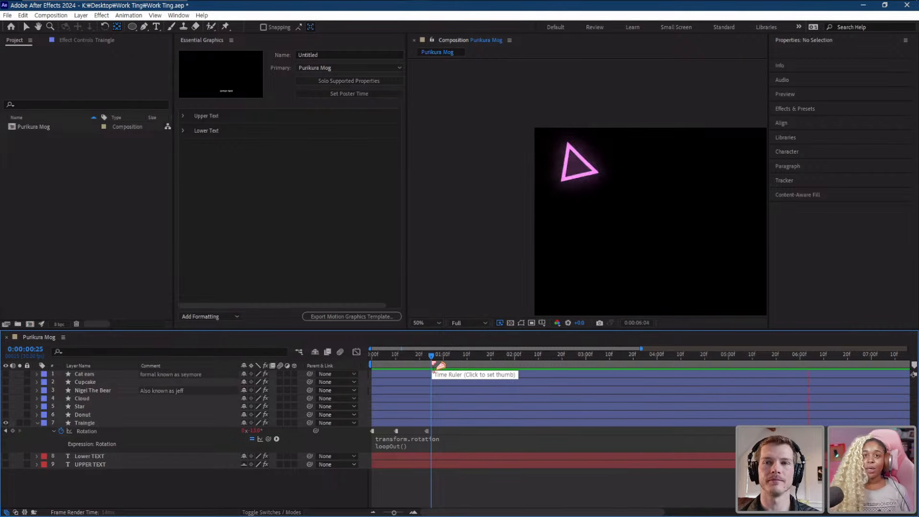
pyautogui.press('space')
pyautogui.scroll(-3, 468, 452)
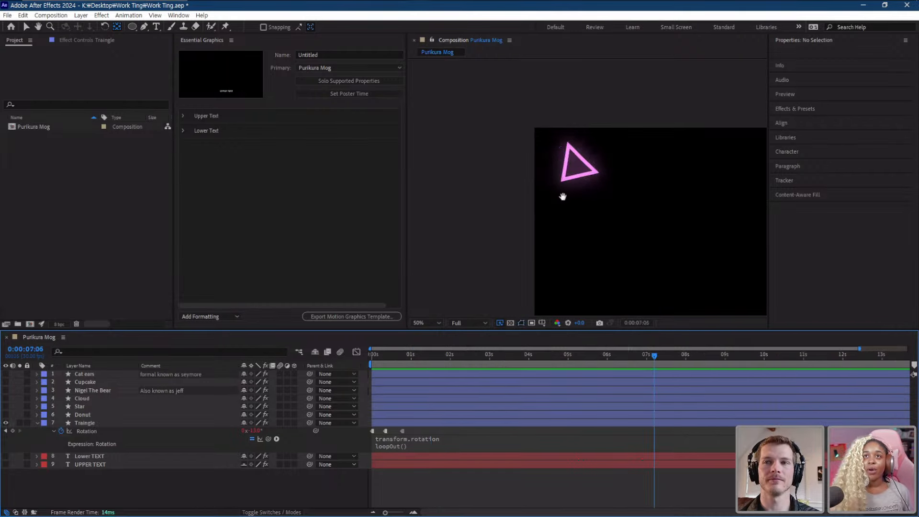
pyautogui.scroll(-4, 539, 187)
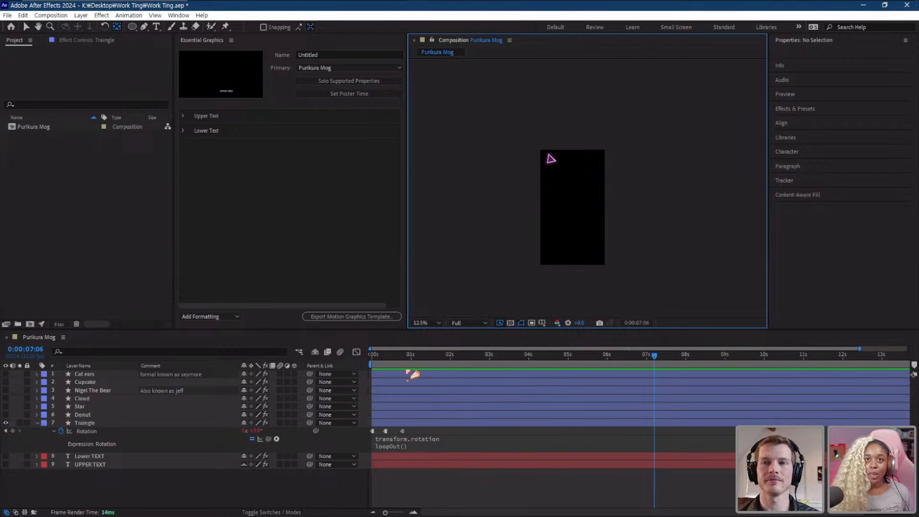
# - Return to the first frame and show the Donut layer beside the triangle
pyautogui.click(367, 366)
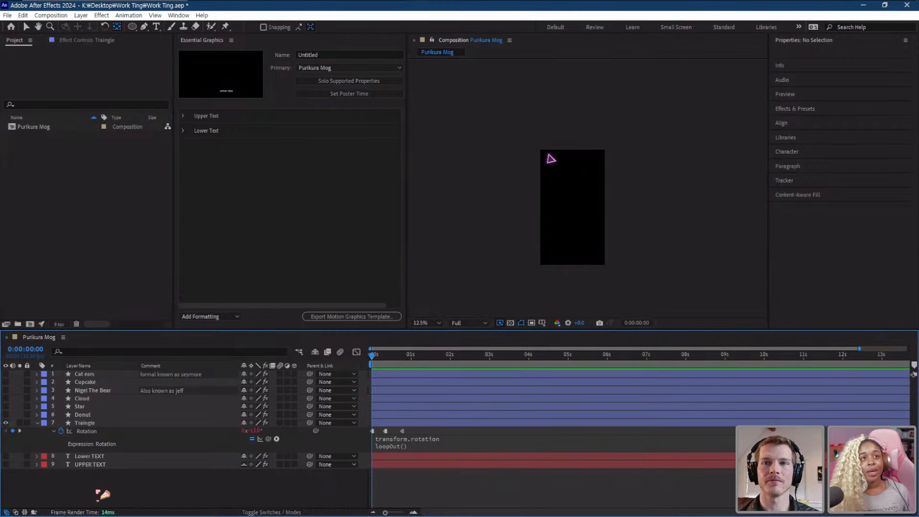
pyautogui.click(102, 432)
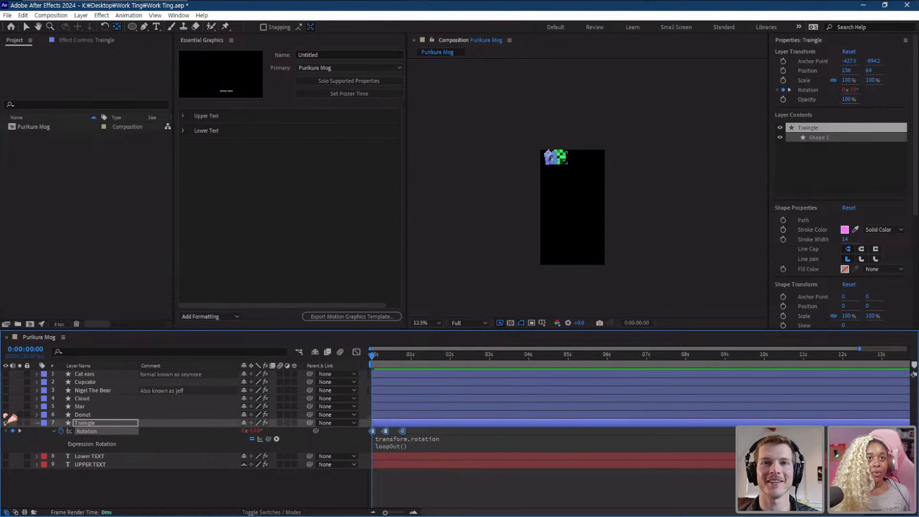
pyautogui.click(87, 415)
pyautogui.scroll(1, 577, 160)
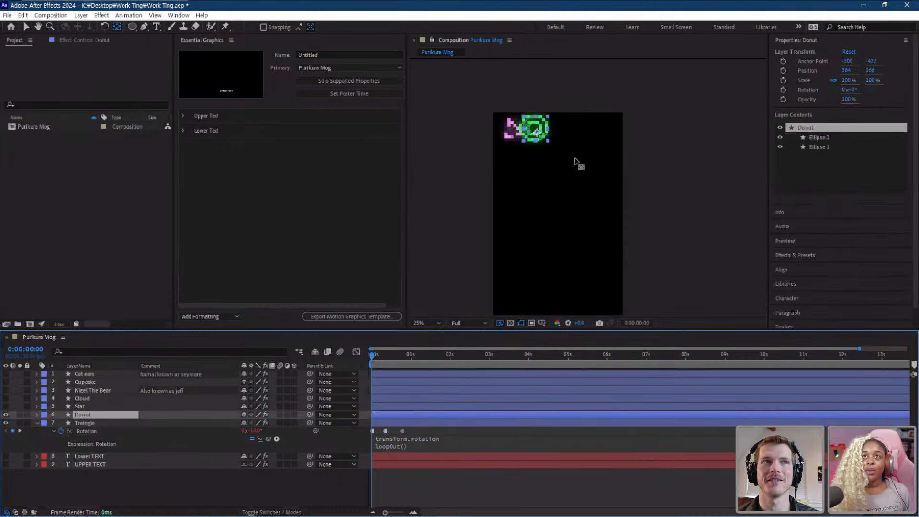
pyautogui.scroll(1, 563, 203)
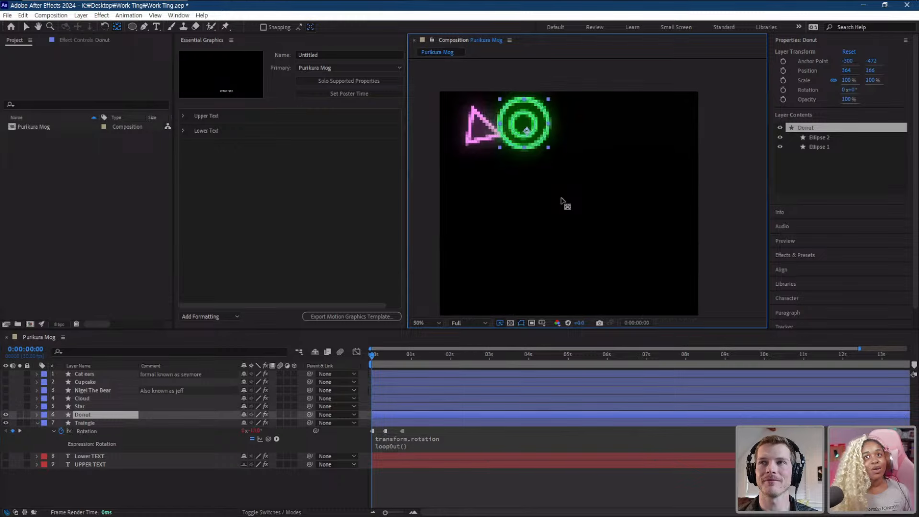
pyautogui.moveTo(556, 195); pyautogui.dragTo(568, 217)
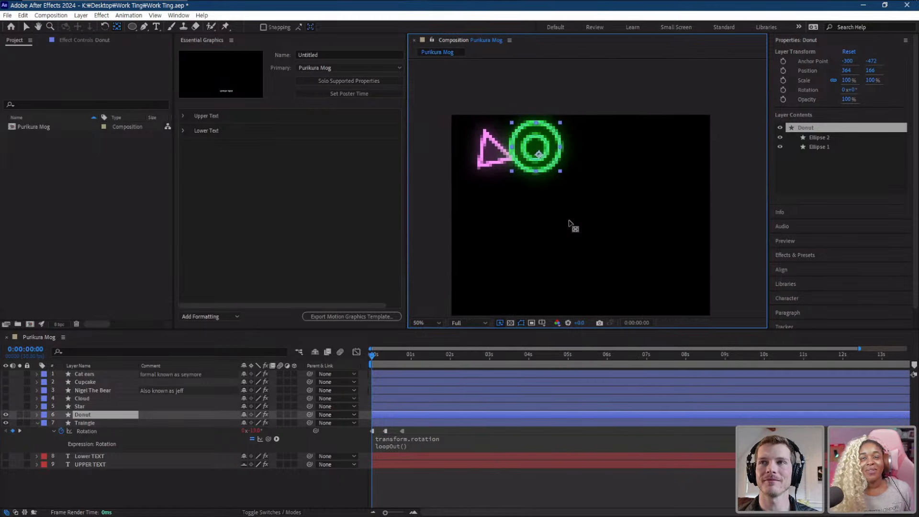
pyautogui.scroll(2, 542, 203)
pyautogui.moveTo(480, 119); pyautogui.dragTo(630, 244)
pyautogui.scroll(-2, 580, 196)
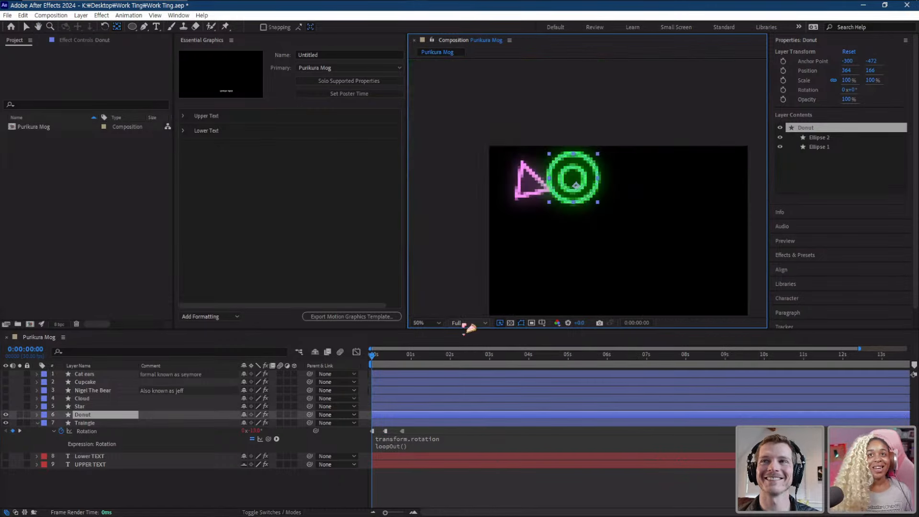
# - Hide the Traingle layer to isolate the Donut, and save the project
pyautogui.click(101, 418)
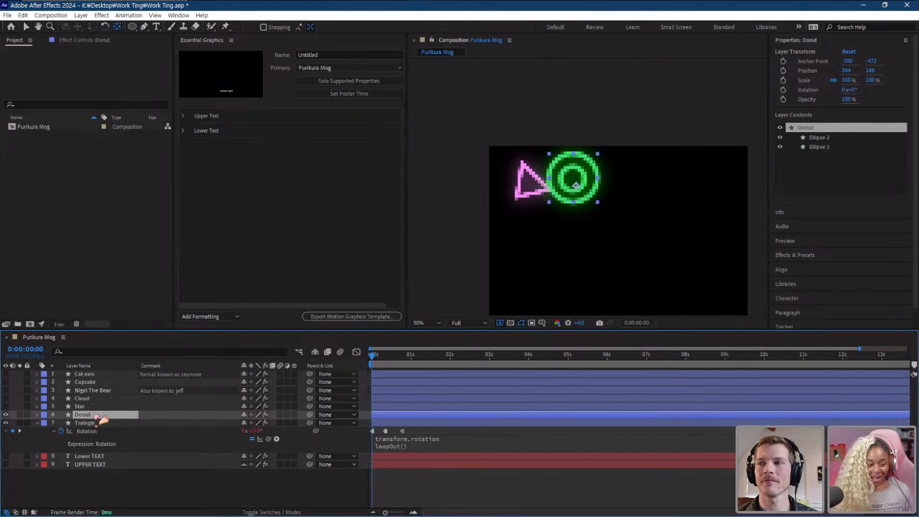
pyautogui.press('p')
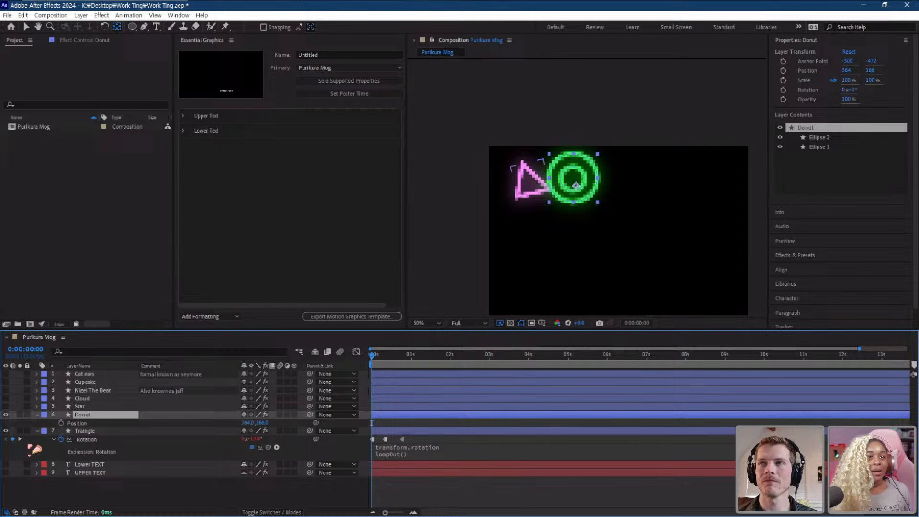
pyautogui.click(6, 430)
pyautogui.scroll(4, 506, 238)
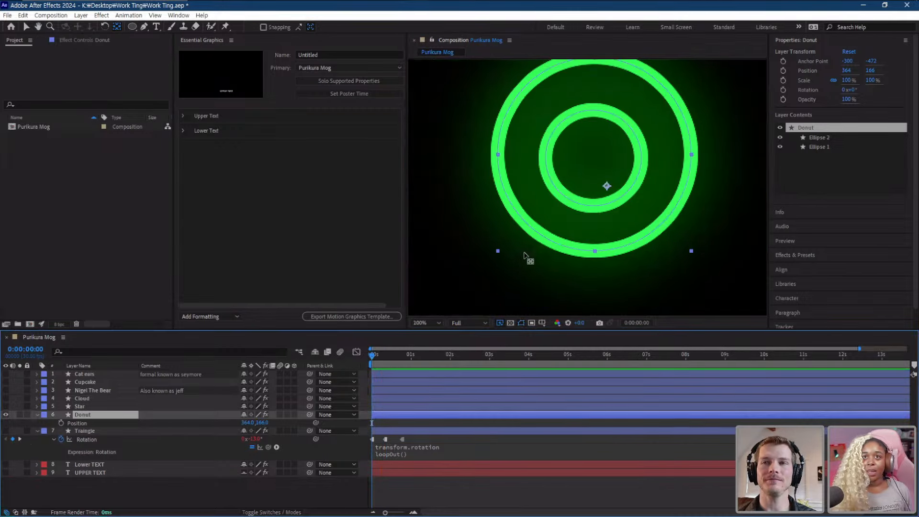
pyautogui.scroll(-2, 507, 261)
pyautogui.hotkey('ctrl', 's')
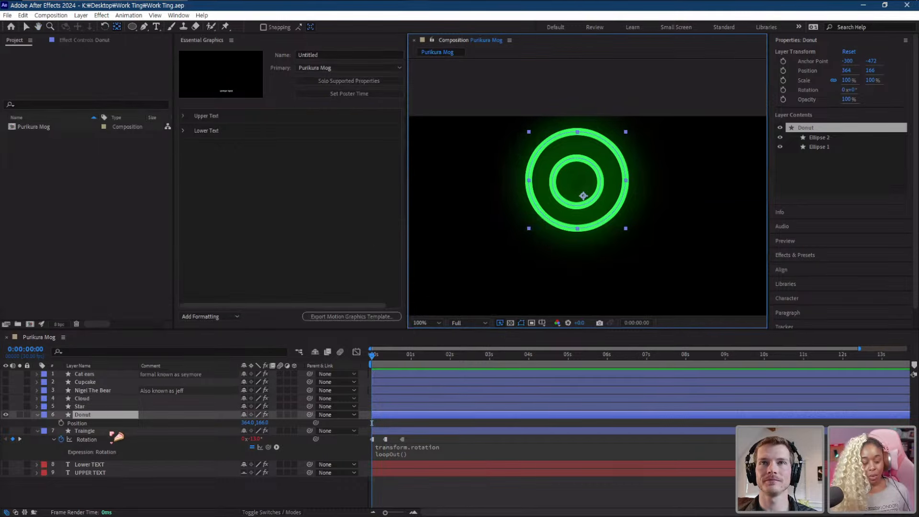
# - Move the Donut layer's anchor point to the bottom centre of its outer ring and add a Position keyframe at frame 0
pyautogui.click(85, 424)
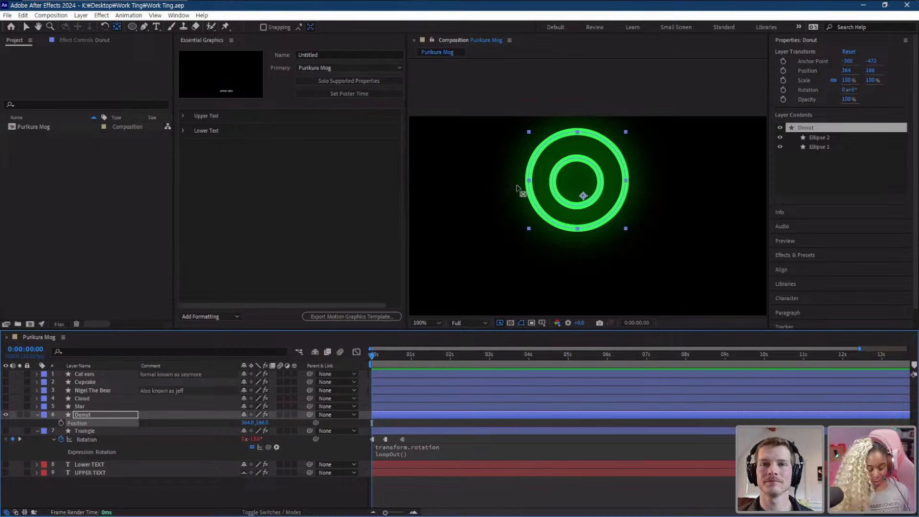
pyautogui.moveTo(584, 195); pyautogui.dragTo(578, 231)
pyautogui.click(87, 415)
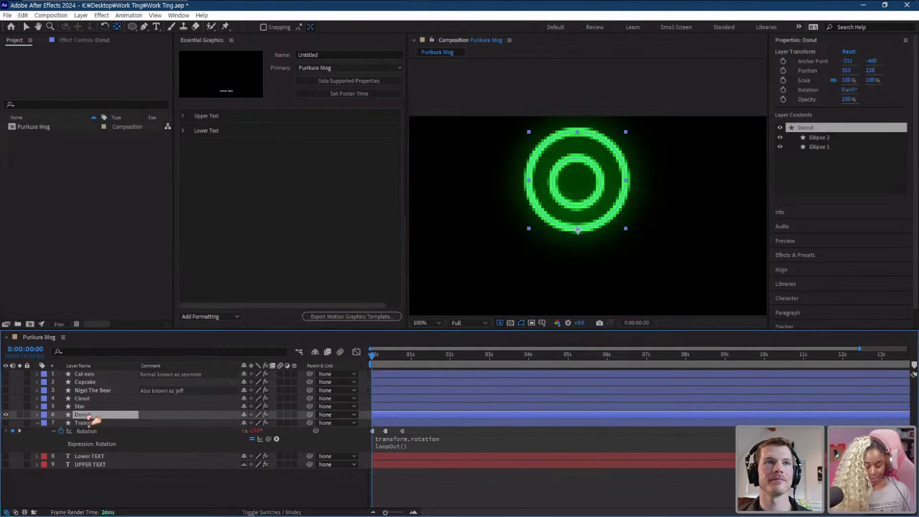
pyautogui.press('p')
pyautogui.click(61, 424)
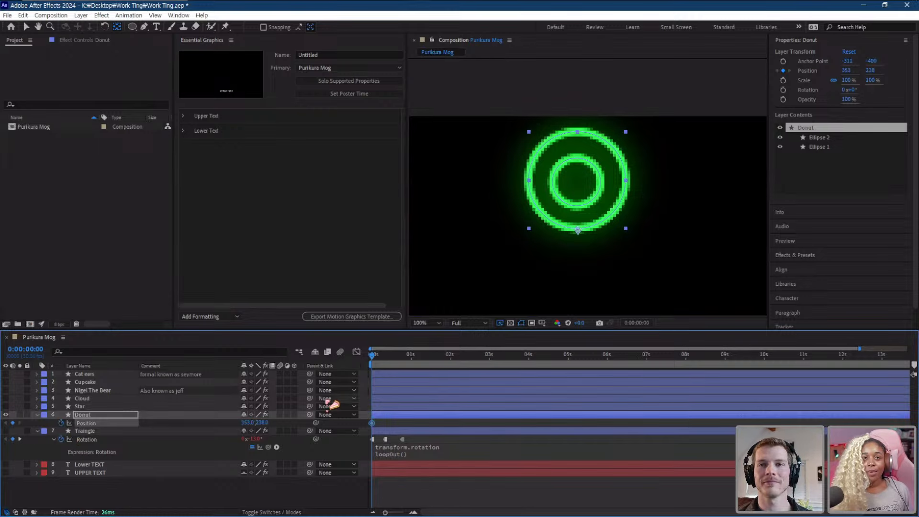
# - Set the Donut's Y Position to 223 at frame 8, and copy its first Position keyframe to frame 20
pyautogui.moveTo(381, 366); pyautogui.dragTo(382, 366)
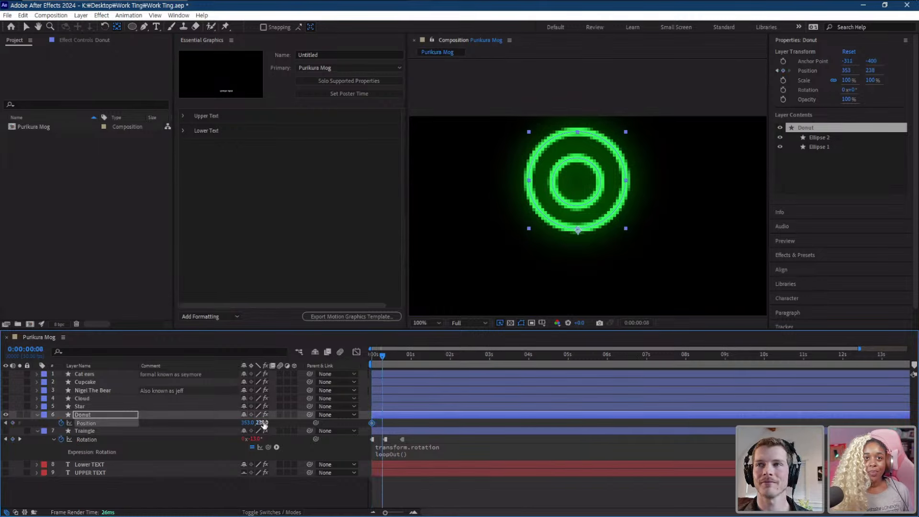
pyautogui.moveTo(268, 424); pyautogui.dragTo(262, 419)
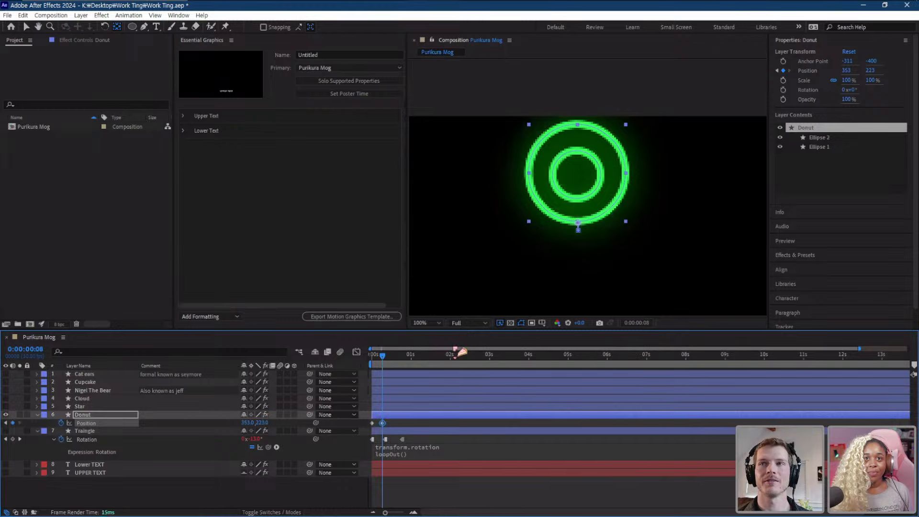
pyautogui.click(398, 360)
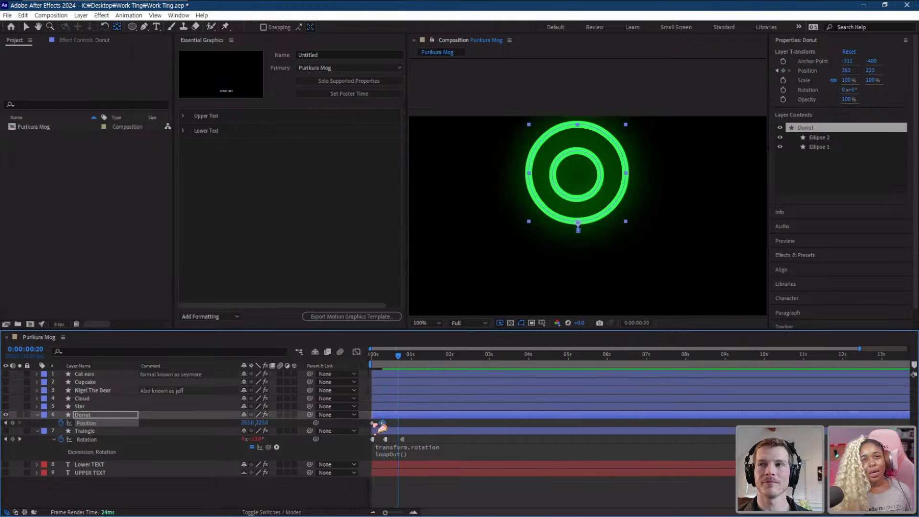
pyautogui.hotkey('ctrl', 'v')
# - Retime the Donut's last Position keyframe to about frame 18, preview the bounce, and save the project
pyautogui.moveTo(398, 355); pyautogui.dragTo(339, 362)
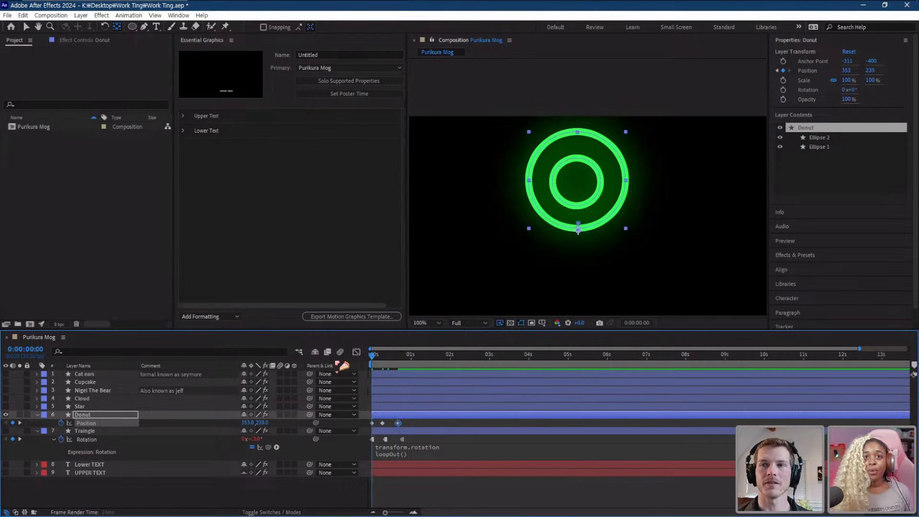
pyautogui.press('space')
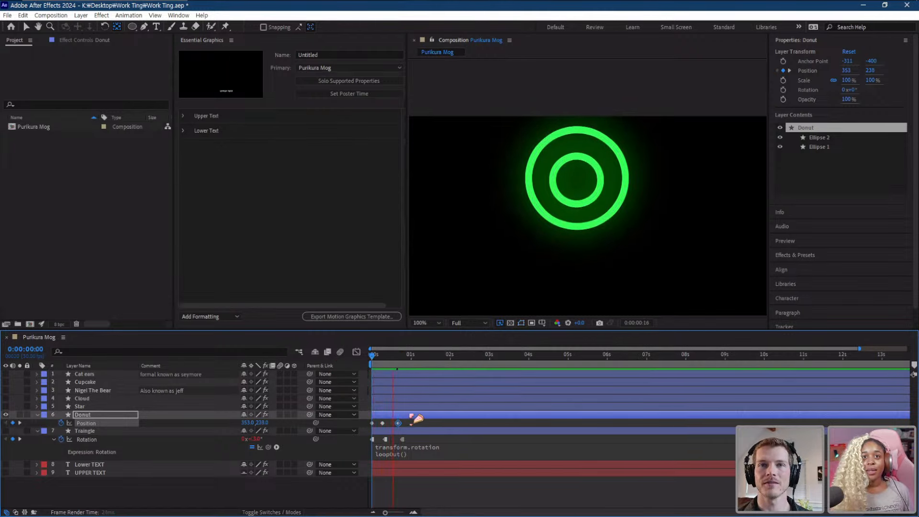
pyautogui.press('space')
pyautogui.moveTo(398, 423); pyautogui.dragTo(395, 423)
pyautogui.moveTo(395, 357); pyautogui.dragTo(340, 362)
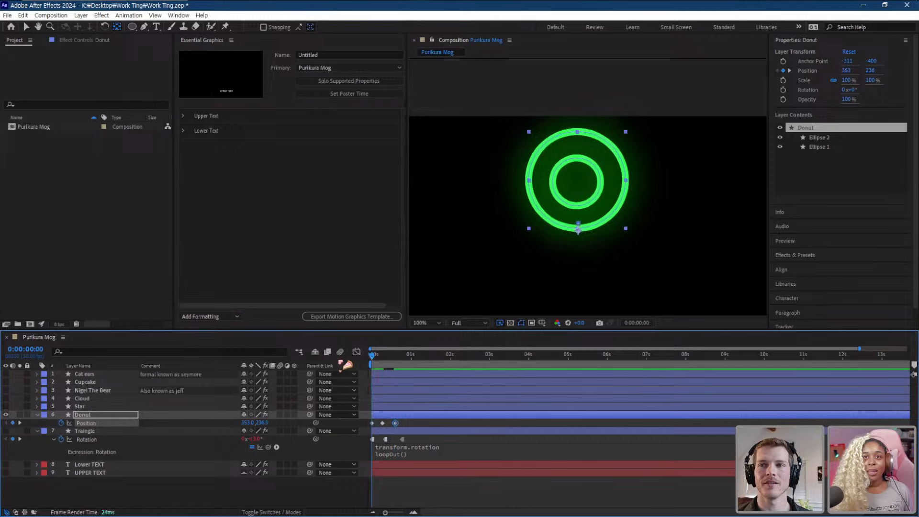
pyautogui.press('space')
pyautogui.press('space')
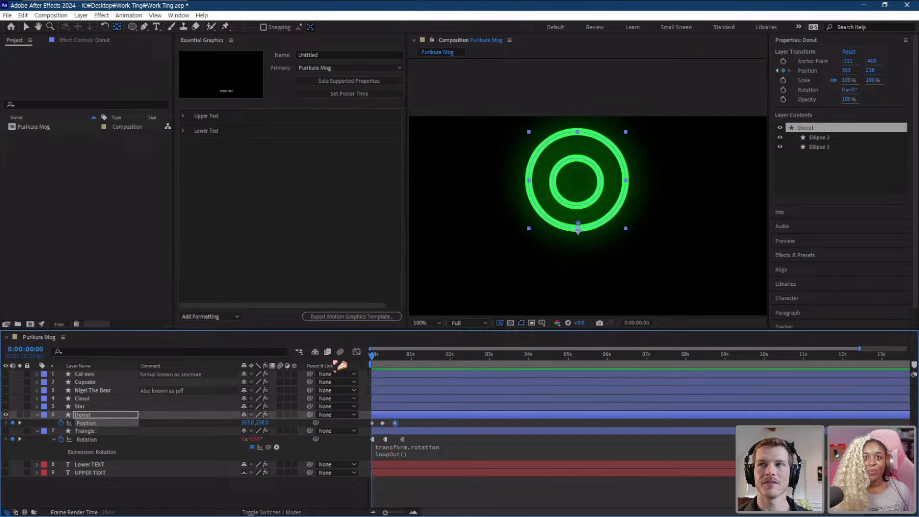
pyautogui.hotkey('ctrl', 's')
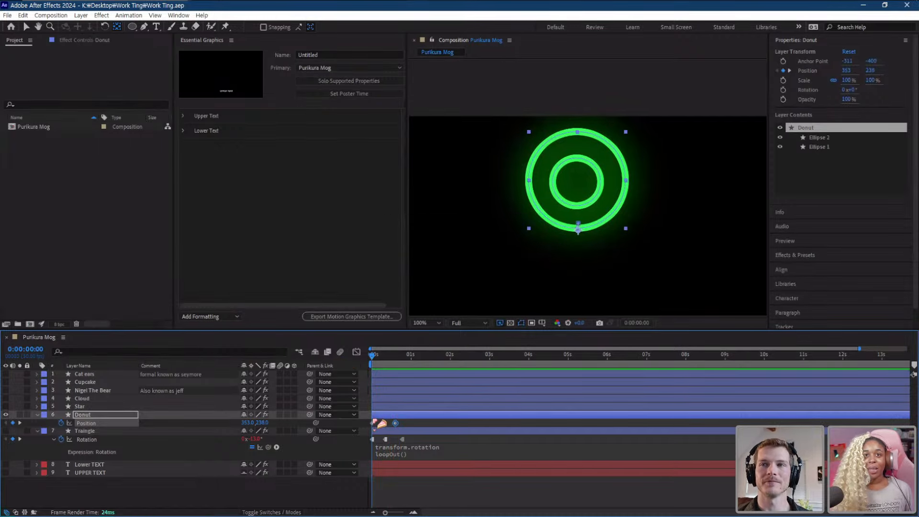
# - Unlink the Donut layer's Scale proportions and add a 100% Scale keyframe at frame 0
pyautogui.press('s')
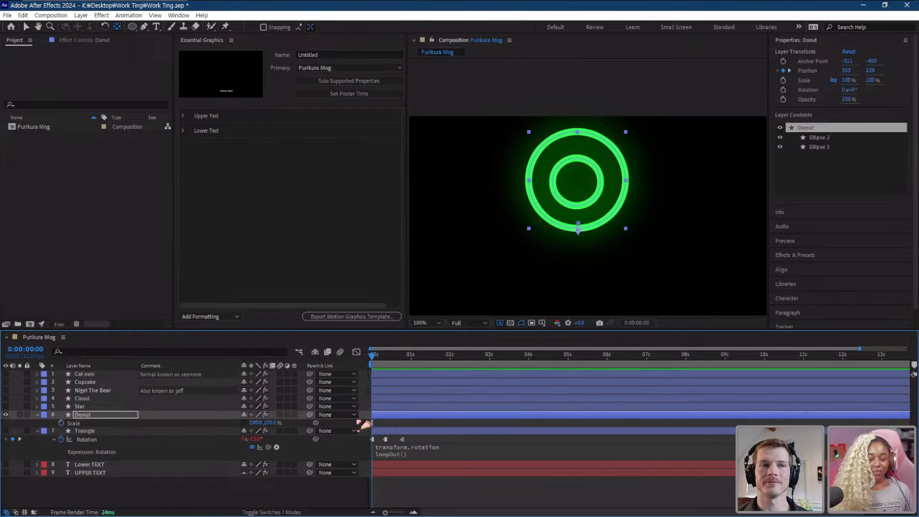
pyautogui.press('p')
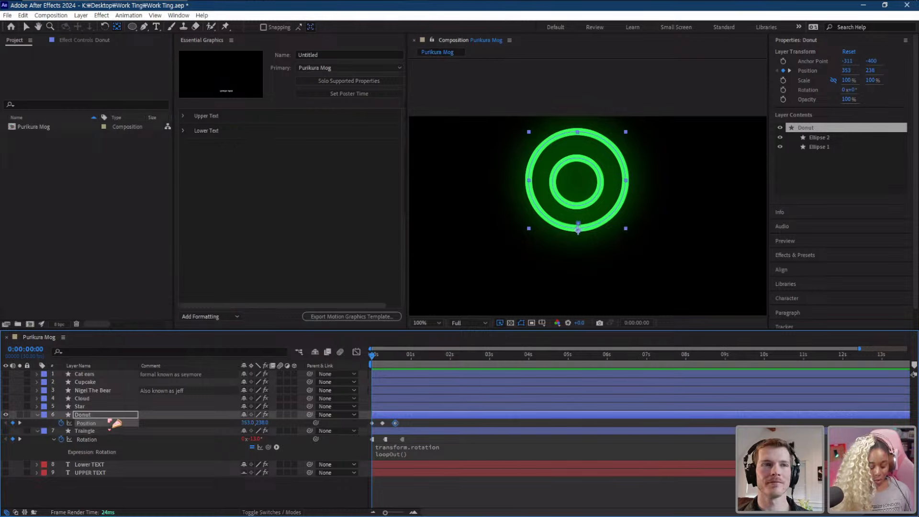
pyautogui.press('s')
pyautogui.click(61, 423)
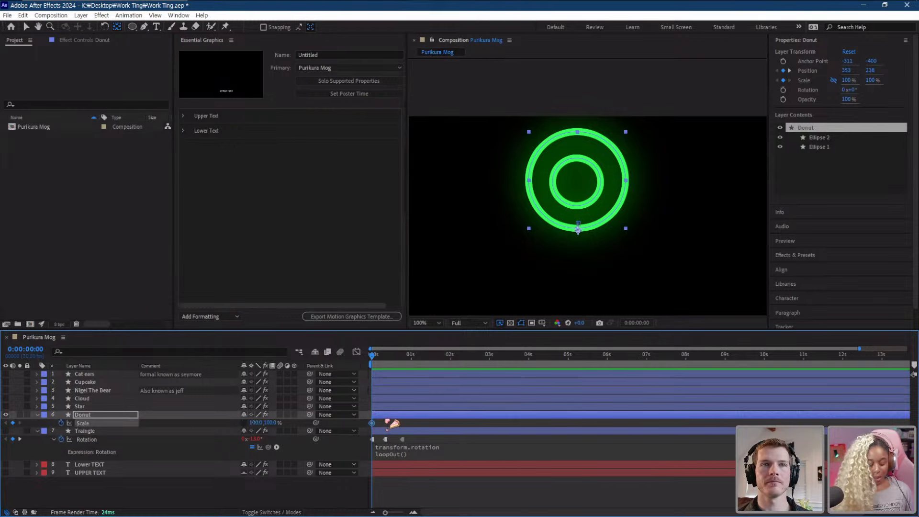
# - Show the Donut's Position keyframes alongside Scale and add 100% Scale keyframes at frames 18 and 22
pyautogui.hotkey('shift', 'p')
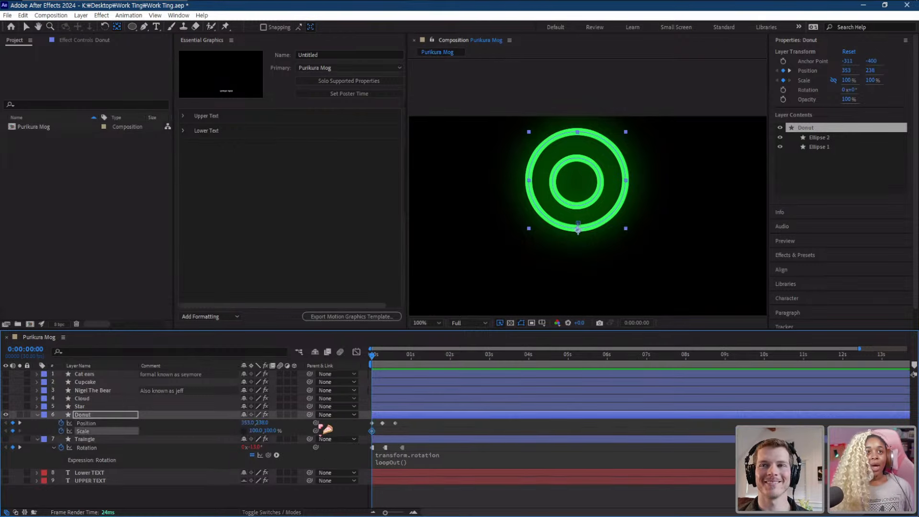
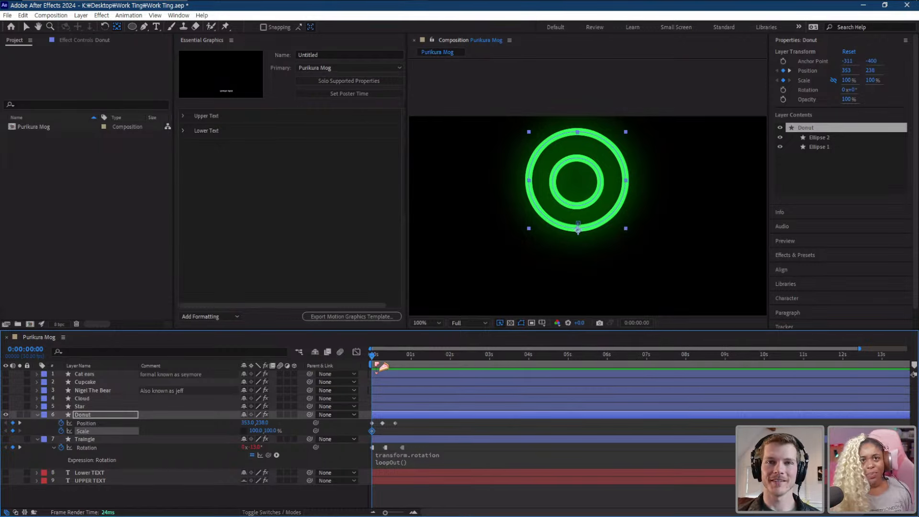
pyautogui.moveTo(386, 362); pyautogui.dragTo(403, 363)
pyautogui.click(13, 430)
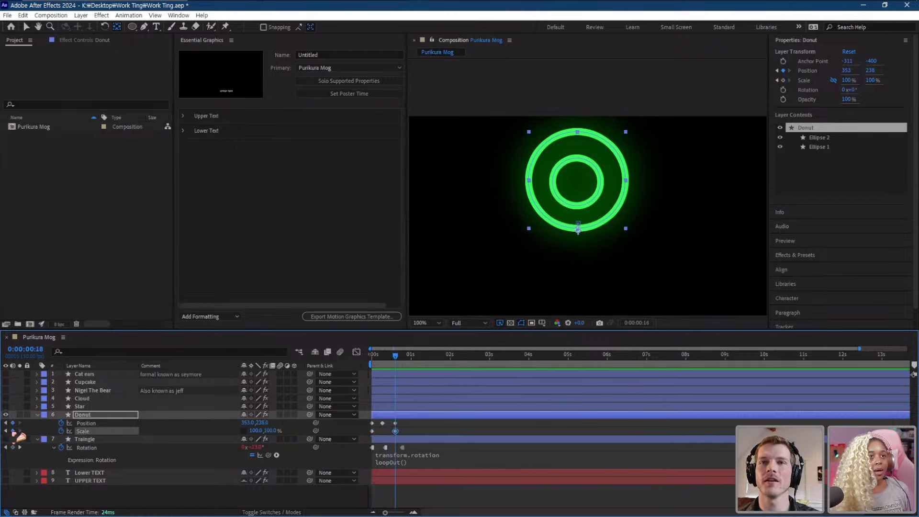
pyautogui.moveTo(386, 359)
pyautogui.mouseDown()
pyautogui.moveTo(373, 362)
pyautogui.moveTo(404, 363)
pyautogui.mouseUp()
pyautogui.moveTo(396, 432); pyautogui.dragTo(401, 433)
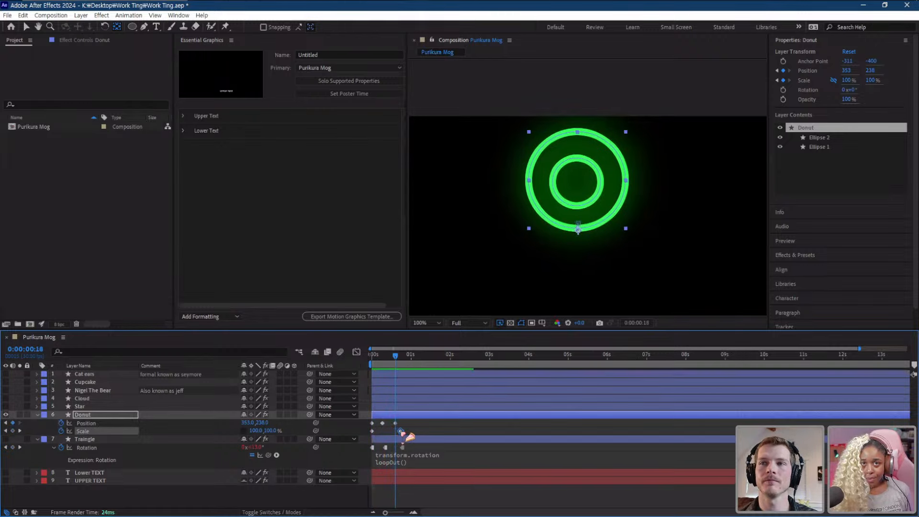
pyautogui.hotkey('ctrl', 'v')
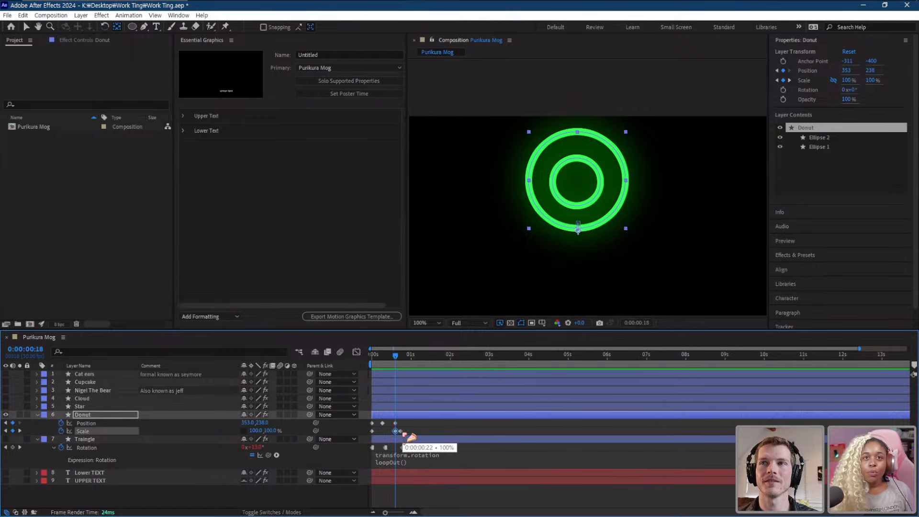
# - Add a Scale keyframe at frame 4 that stretches the Donut taller and narrower
pyautogui.moveTo(396, 356); pyautogui.dragTo(386, 365)
pyautogui.press('space')
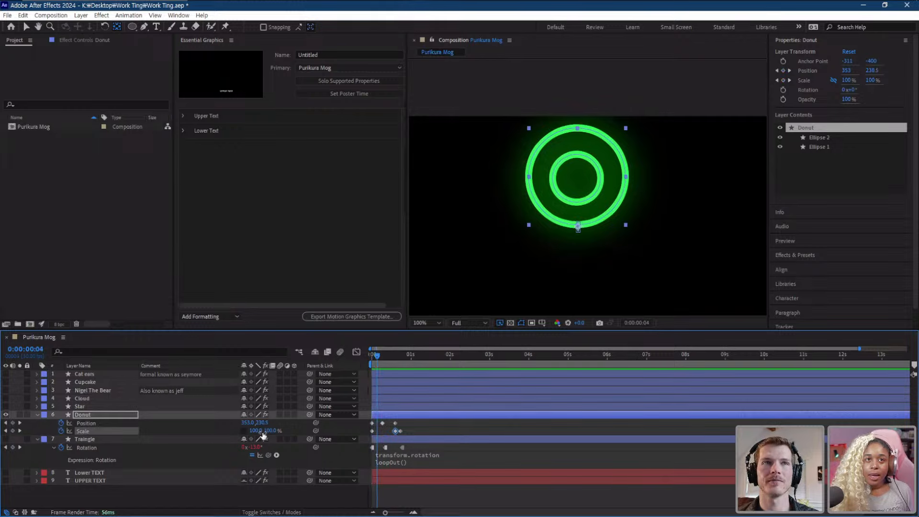
pyautogui.moveTo(264, 431); pyautogui.dragTo(253, 431)
# - Squash the Donut to a Scale of about 116% by 78% at frame 18
pyautogui.moveTo(378, 356); pyautogui.dragTo(399, 364)
pyautogui.moveTo(398, 364); pyautogui.dragTo(405, 365)
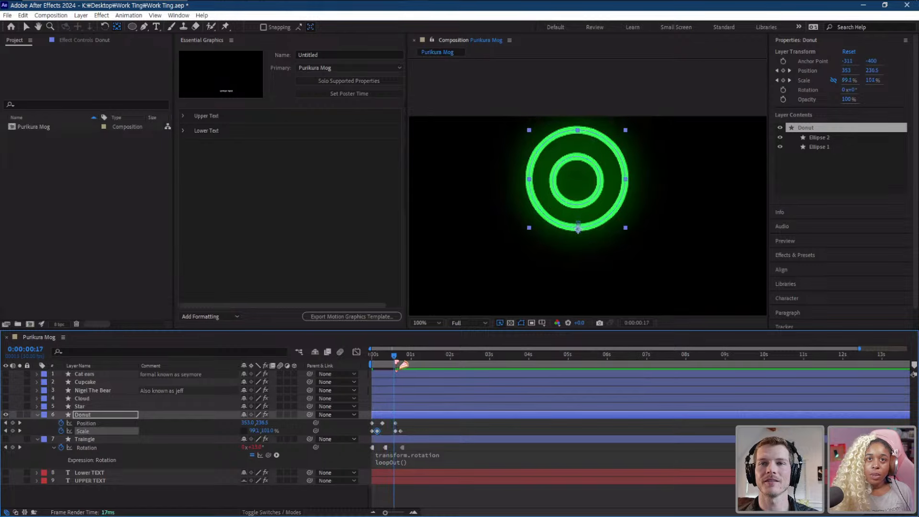
pyautogui.moveTo(270, 430)
pyautogui.mouseDown()
pyautogui.moveTo(253, 431)
pyautogui.moveTo(265, 431)
pyautogui.mouseUp()
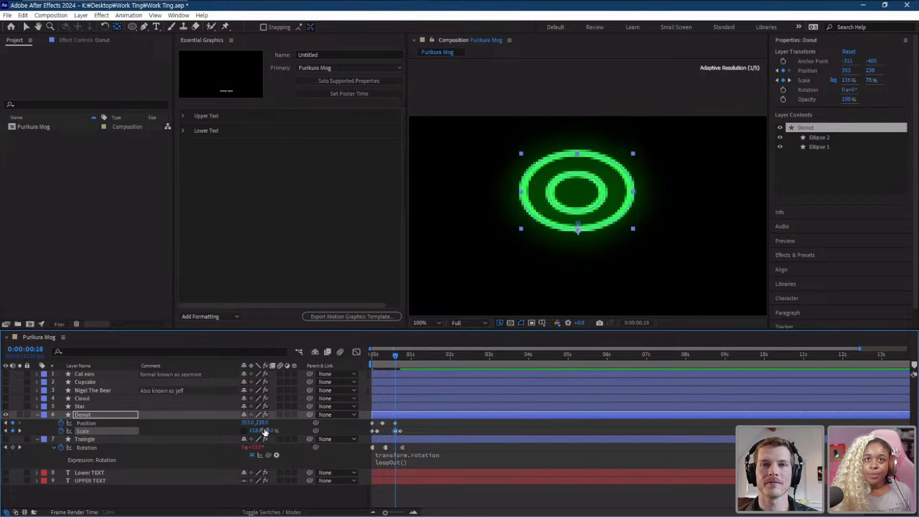
# - Retime the Donut's last Scale keyframe to about frame 25 and preview the squash-and-stretch bounce
pyautogui.moveTo(403, 431); pyautogui.dragTo(405, 431)
pyautogui.moveTo(395, 357); pyautogui.dragTo(349, 363)
pyautogui.press('space')
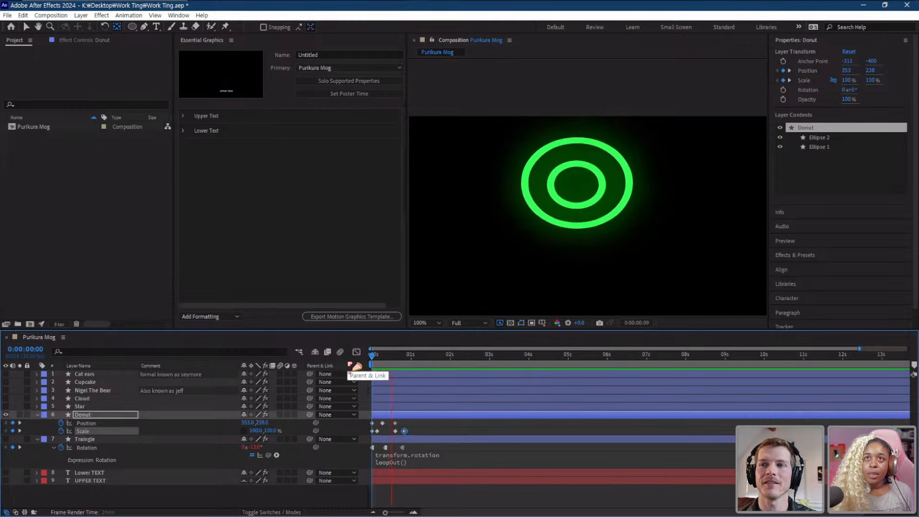
pyautogui.press('space')
# - Apply Easy Ease to all of the Donut's Position and Scale keyframes
pyautogui.moveTo(415, 438); pyautogui.dragTo(366, 419)
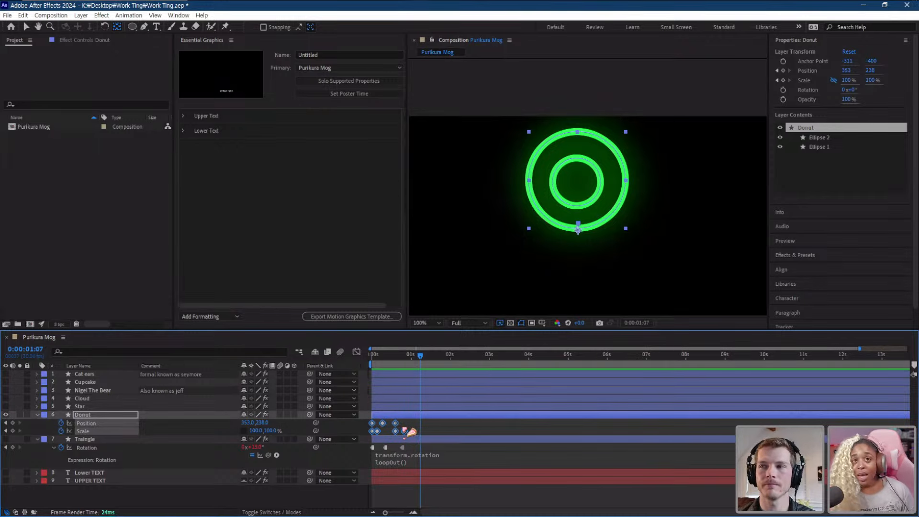
pyautogui.rightClick(405, 431)
pyautogui.moveTo(445, 425)
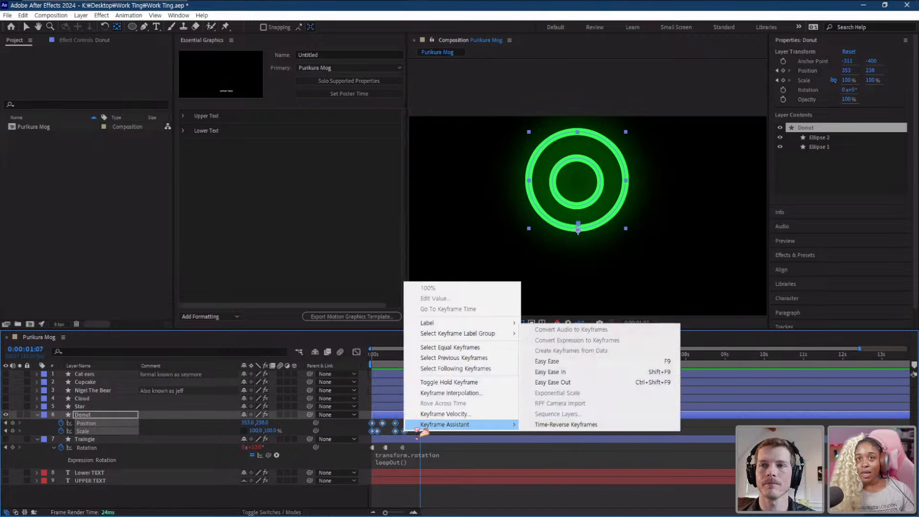
pyautogui.click(570, 364)
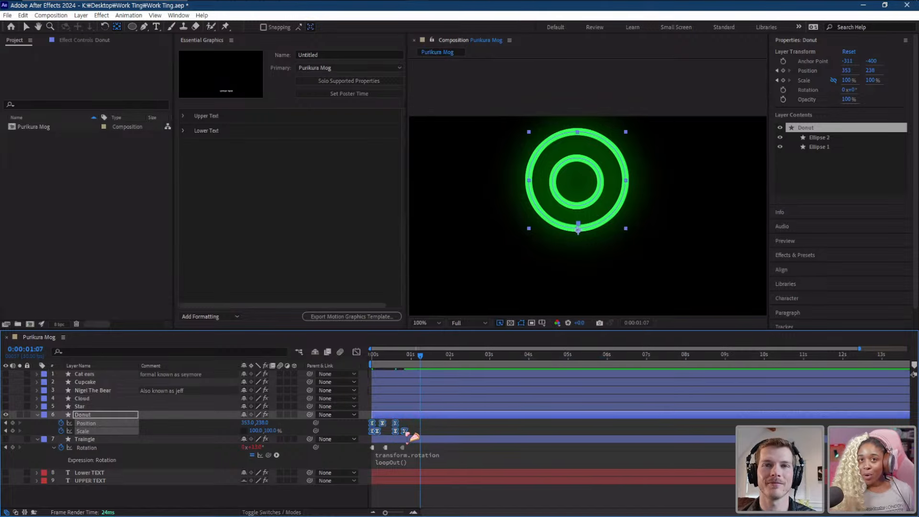
# - Compress the spacing of all the Donut's keyframes proportionally so the last one lands at frame 15, and preview the faster bounce
pyautogui.moveTo(407, 434); pyautogui.dragTo(594, 430)
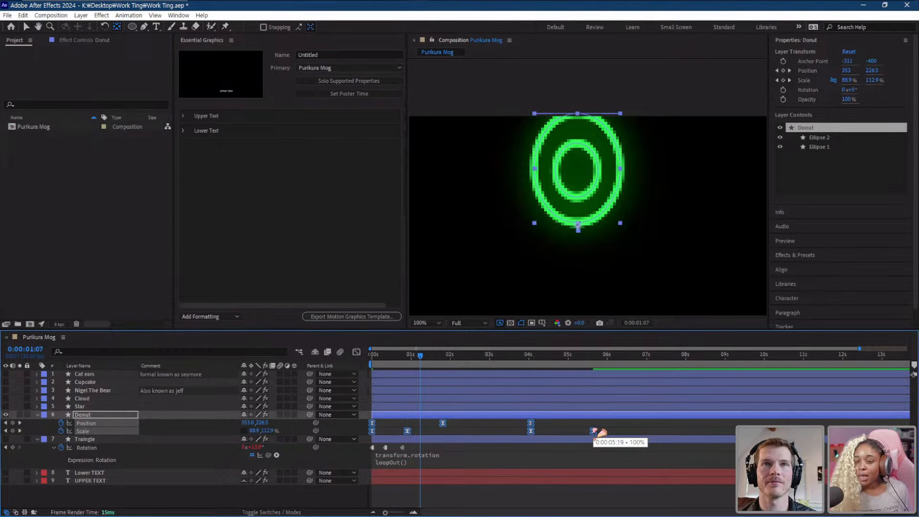
pyautogui.hotkey('ctrl', 'z')
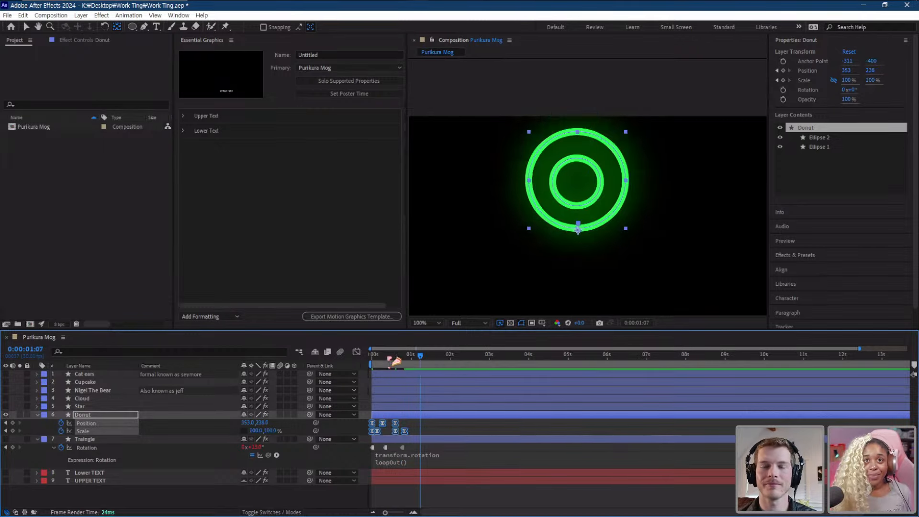
pyautogui.press('Home')
pyautogui.moveTo(391, 512); pyautogui.dragTo(399, 512)
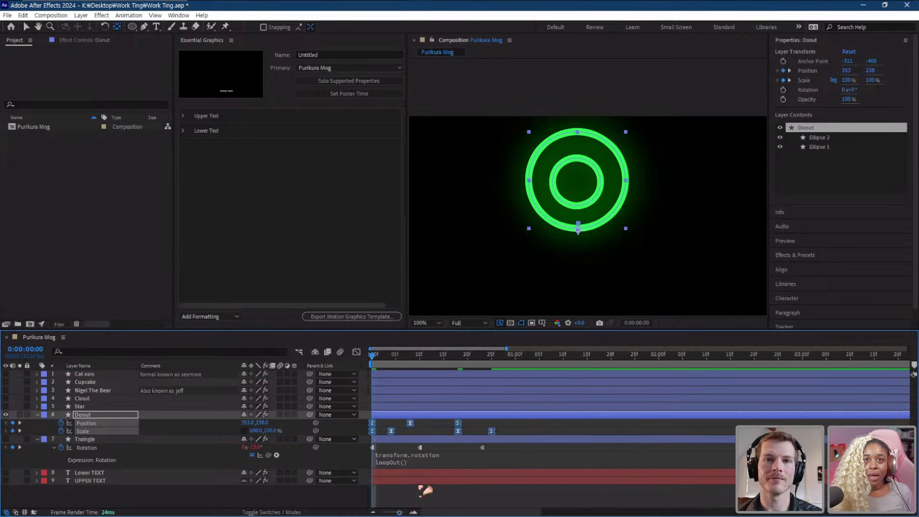
pyautogui.moveTo(494, 433); pyautogui.dragTo(446, 435)
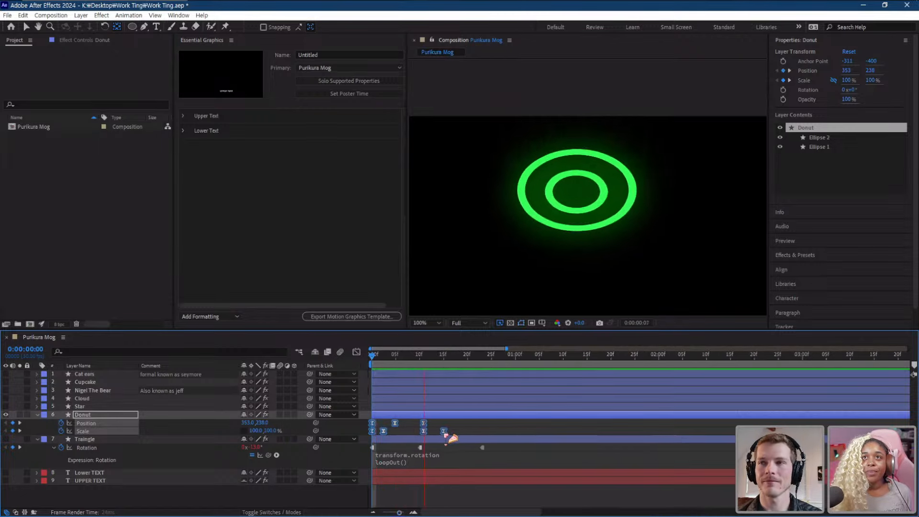
pyautogui.press('space')
pyautogui.moveTo(396, 356); pyautogui.dragTo(347, 365)
pyautogui.press('space')
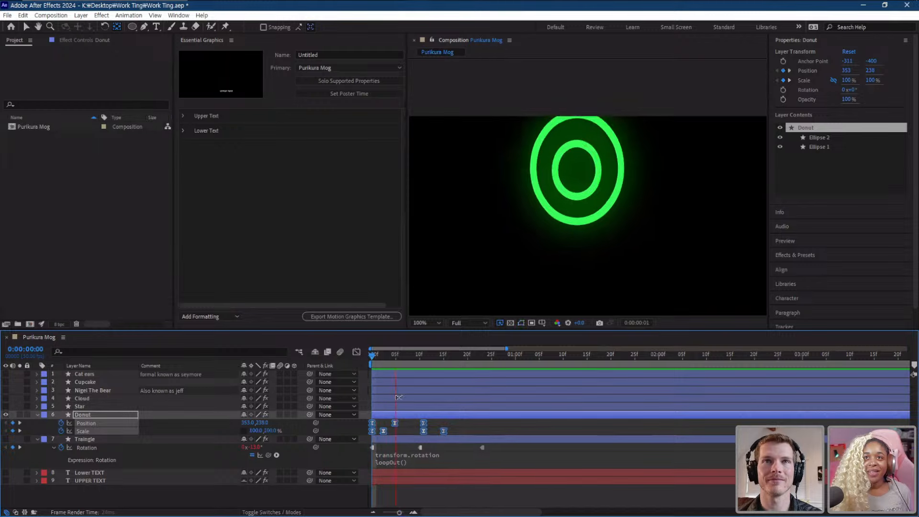
pyautogui.press('space')
# - Copy the Donut's last Position keyframe to frame 15, in line with its last Scale keyframe
pyautogui.click(445, 360)
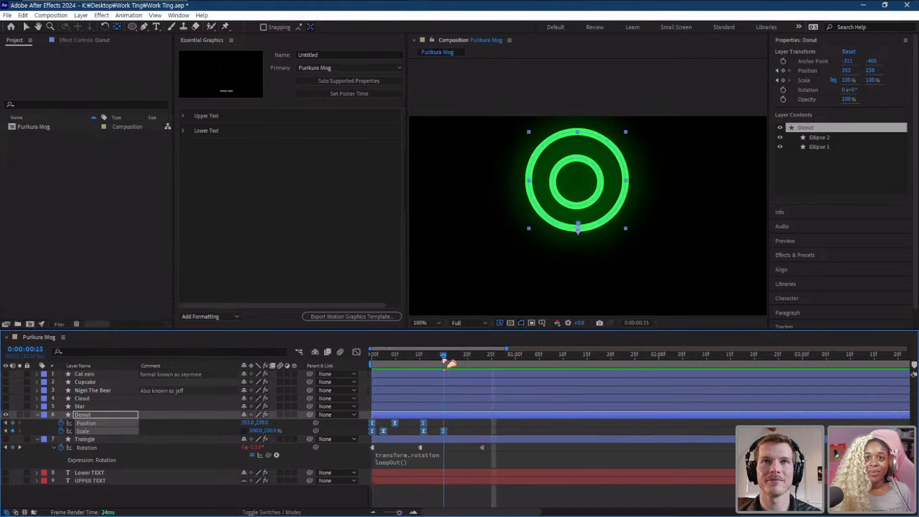
pyautogui.click(466, 428)
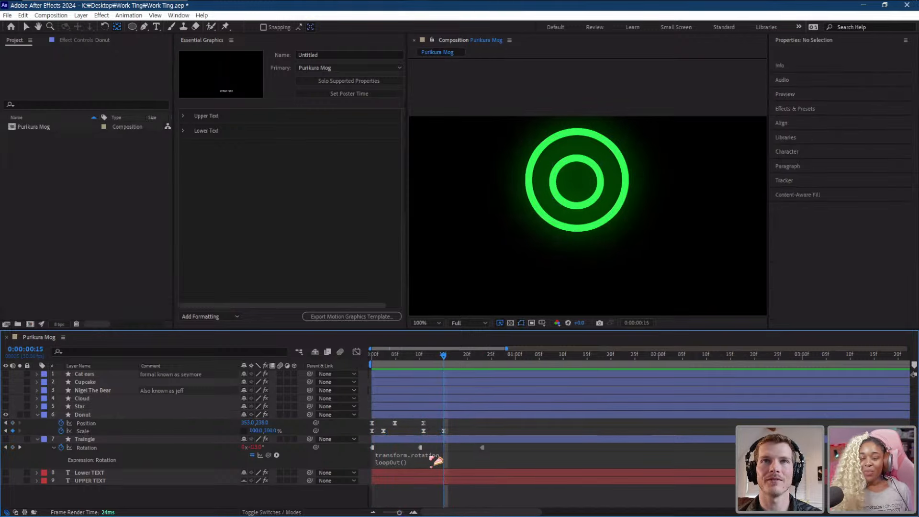
pyautogui.click(439, 437)
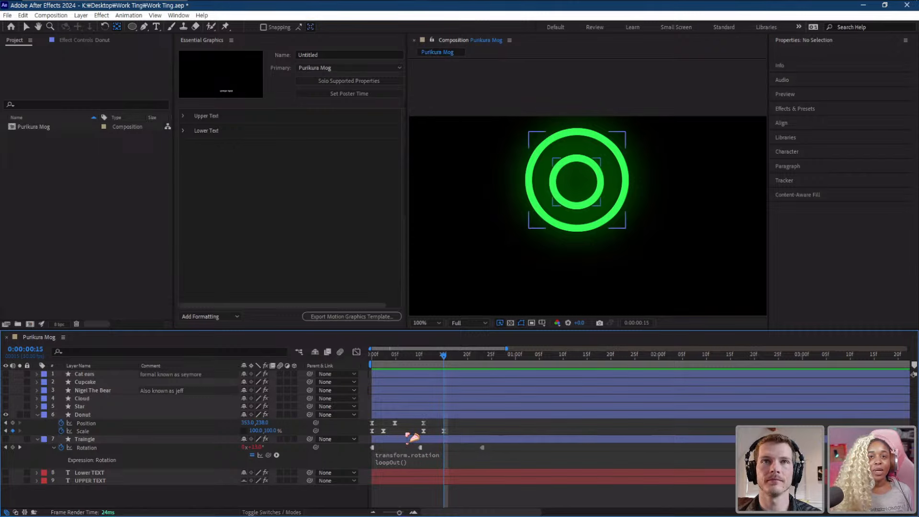
pyautogui.click(424, 423)
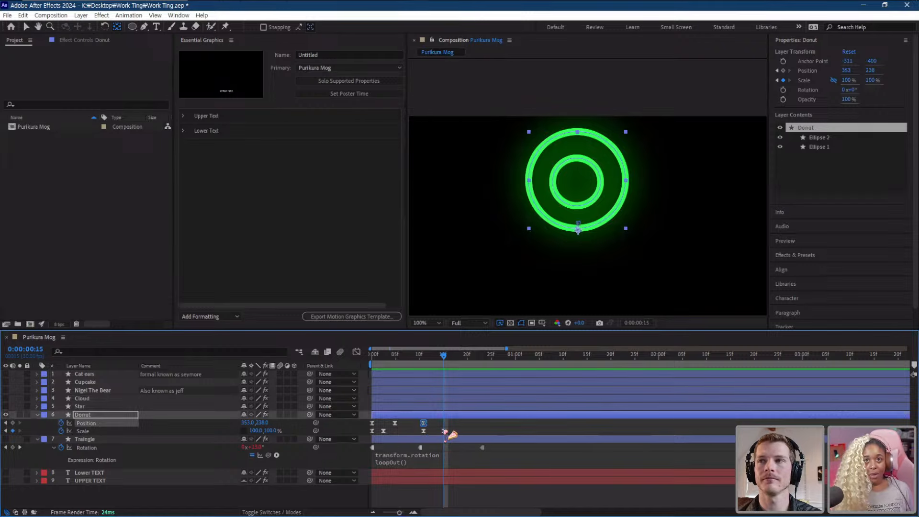
pyautogui.hotkey('ctrl', 'v')
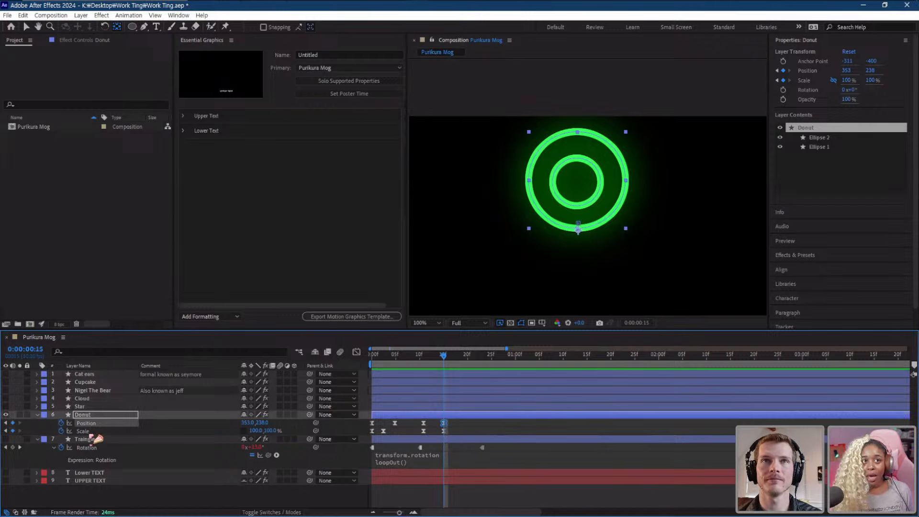
# - Add an expression to the Donut's Position with loopOut() on a new line below transform.position, and copy the loopOut() text
pyautogui.keyDown('alt'); pyautogui.click(61, 423); pyautogui.keyUp('alt')
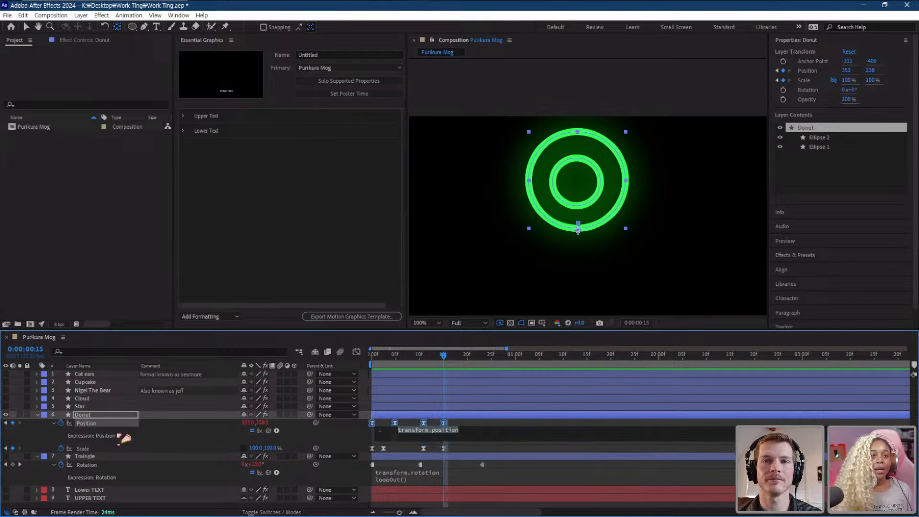
pyautogui.click(469, 434)
pyautogui.press('Return')
pyautogui.write('loop')
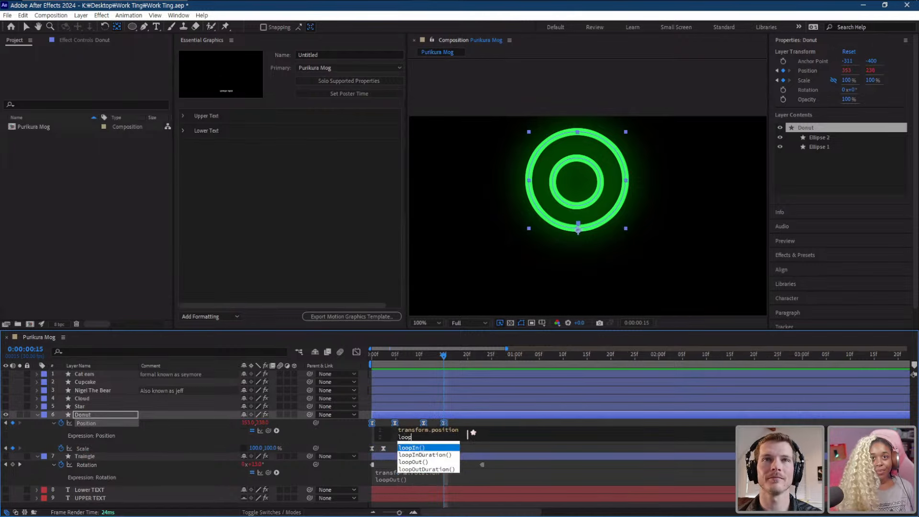
pyautogui.press('Down')
pyautogui.press('Down')
pyautogui.press('Return')
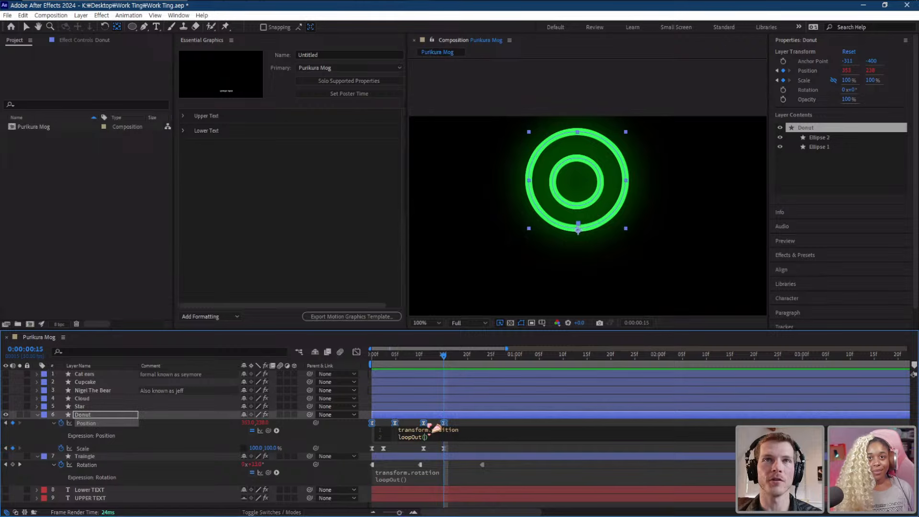
pyautogui.moveTo(441, 442); pyautogui.dragTo(395, 440)
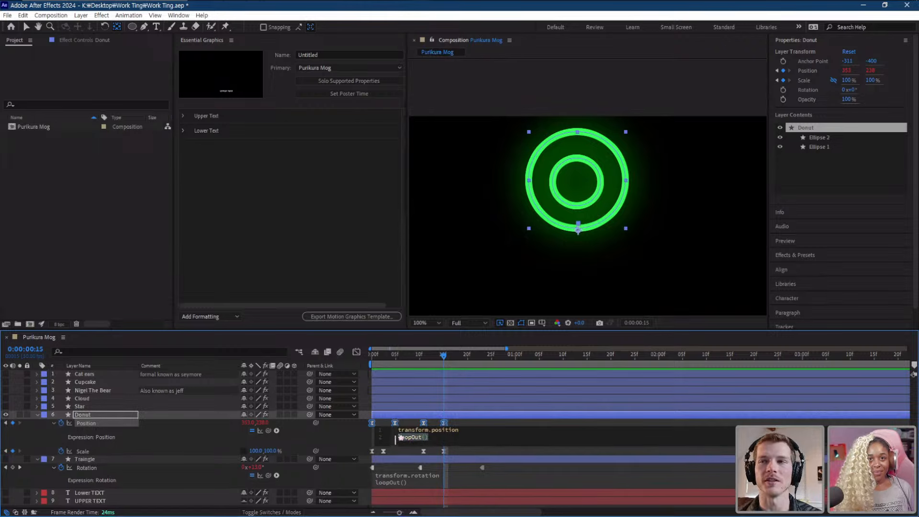
pyautogui.click(472, 453)
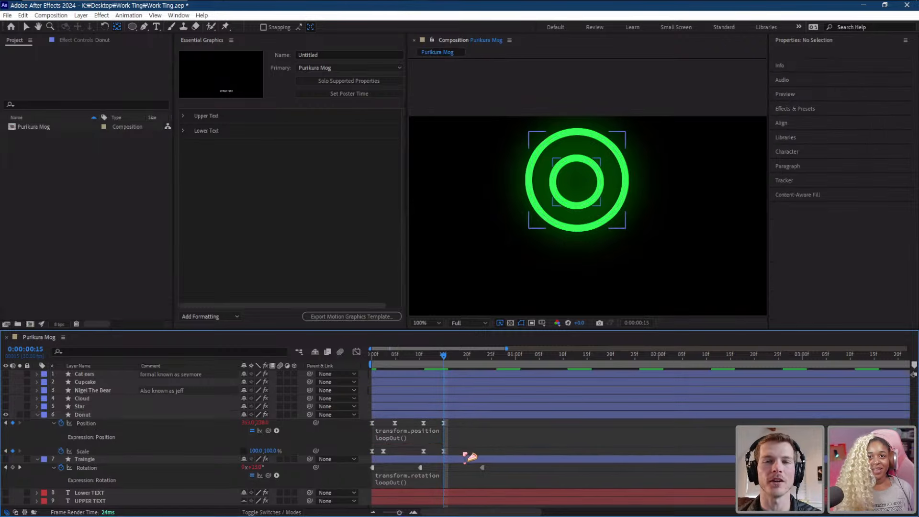
# - Add an expression to the Donut's Scale with loopOut() below transform.scale, and preview the looping bounce from frame 0
pyautogui.keyDown('alt'); pyautogui.click(61, 451); pyautogui.keyUp('alt')
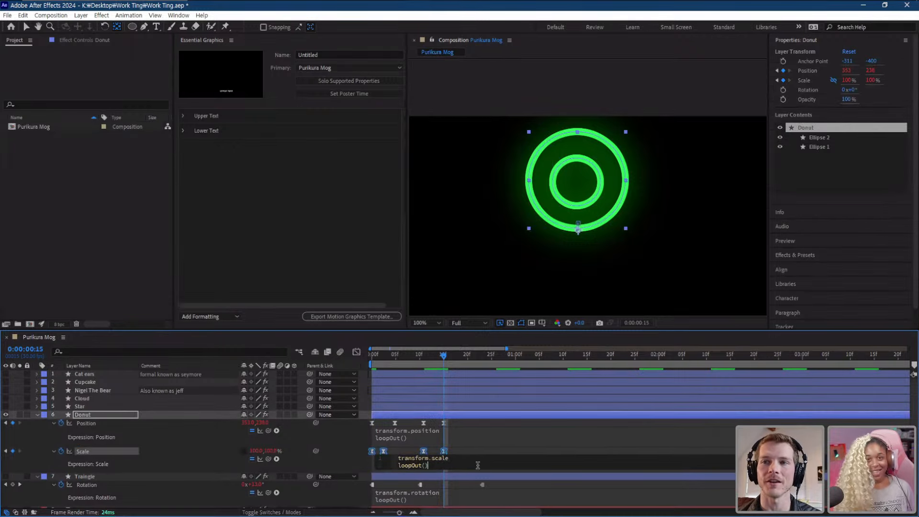
pyautogui.click(487, 440)
pyautogui.click(393, 361)
pyautogui.press('Home')
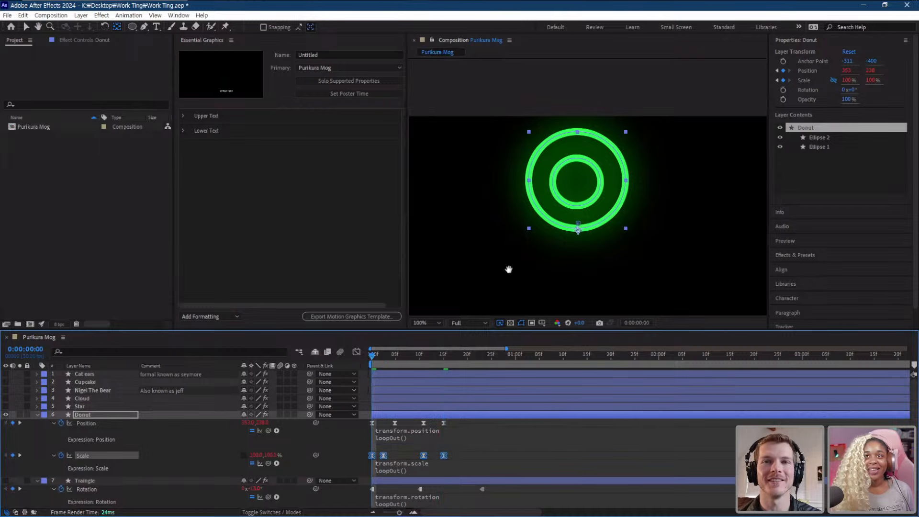
pyautogui.press('space')
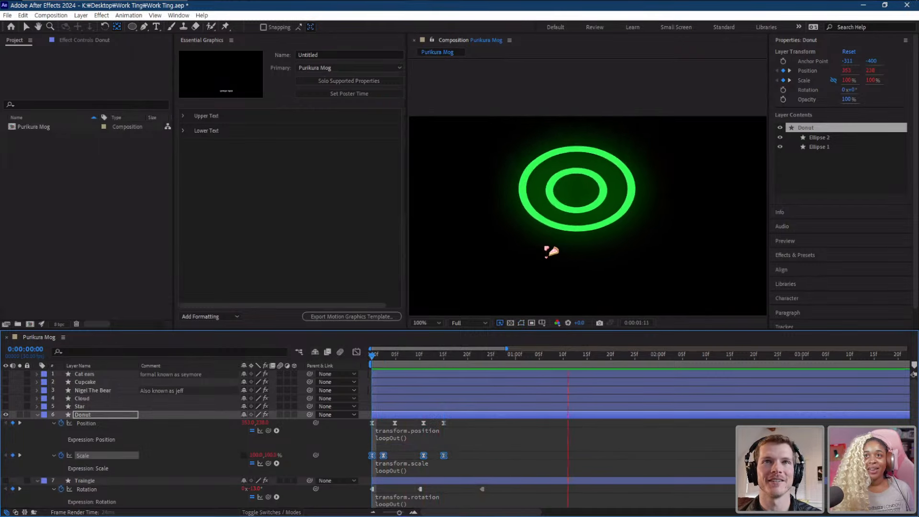
pyautogui.scroll(-2, 526, 272)
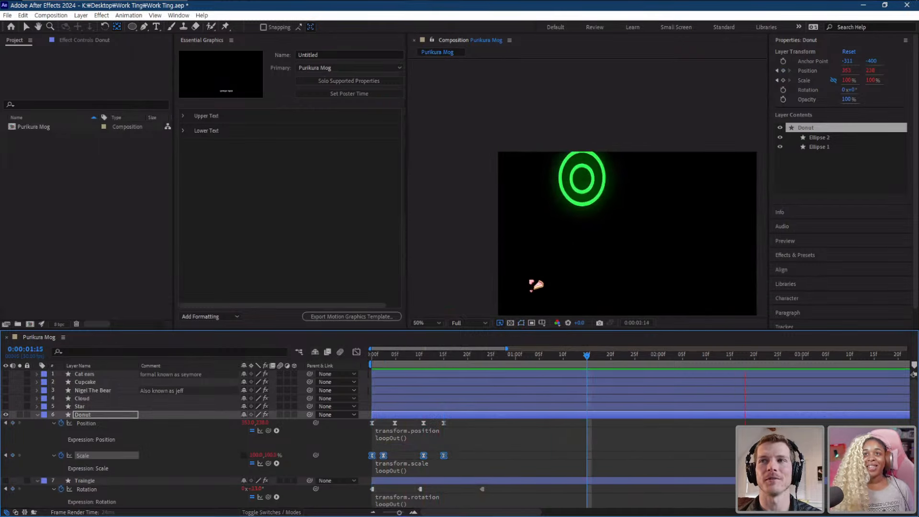
pyautogui.press('space')
# - Save the project with the Donut and Traingle layers collapsed, and return the playhead to frame 0
pyautogui.click(38, 415)
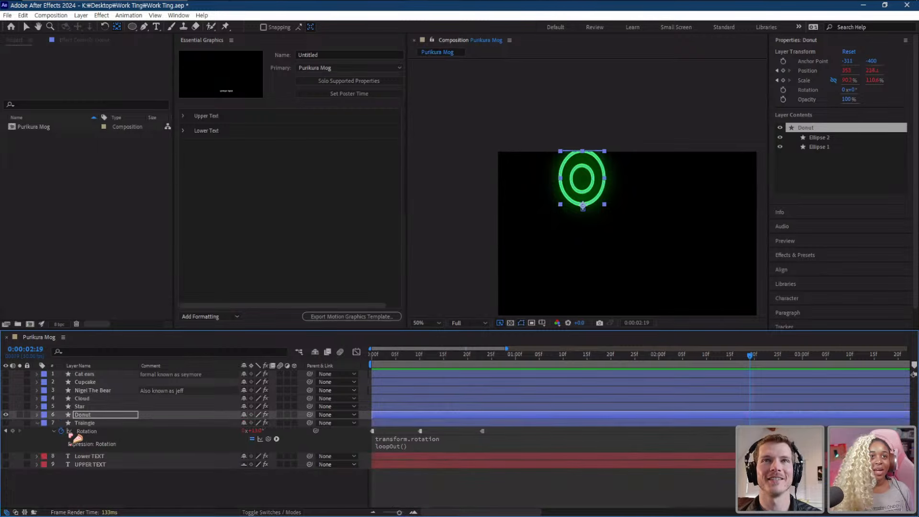
pyautogui.click(38, 424)
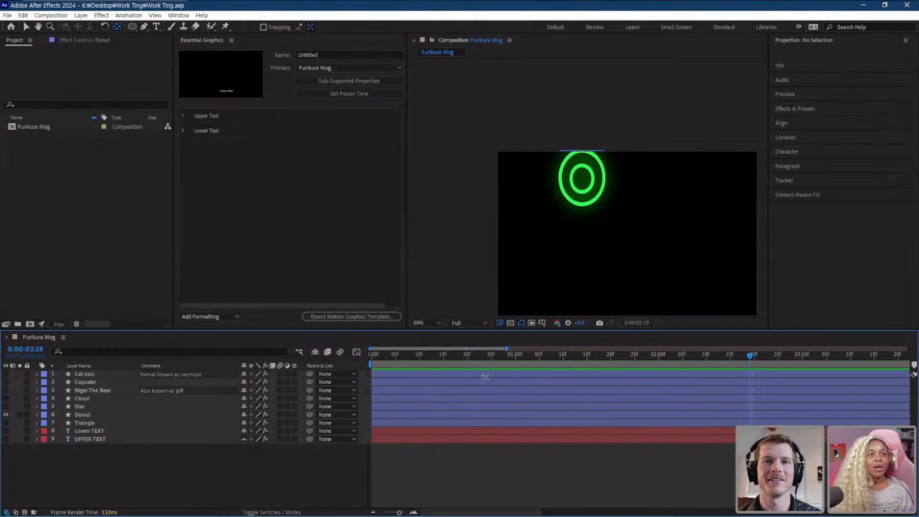
pyautogui.press('Home')
pyautogui.moveTo(541, 228); pyautogui.dragTo(534, 201)
pyautogui.scroll(-2, 510, 207)
pyautogui.scroll(2, 584, 242)
pyautogui.scroll(-1, 580, 241)
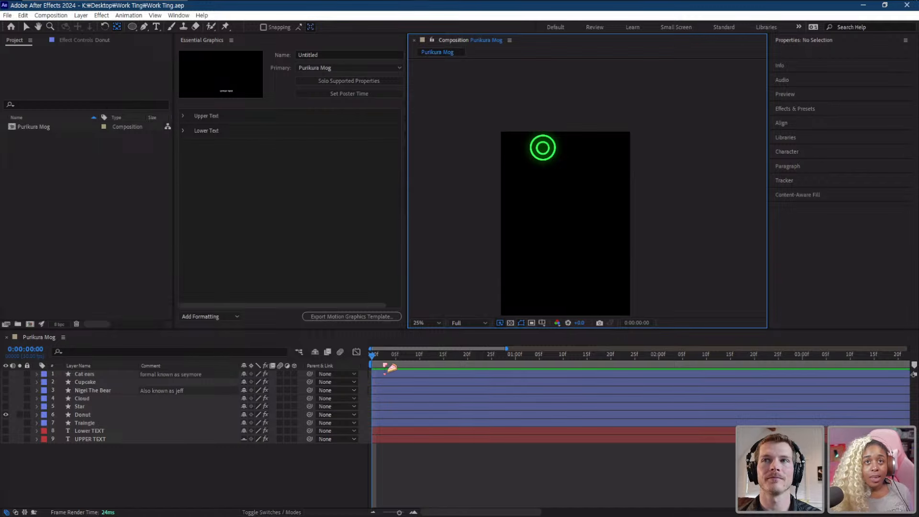
pyautogui.click(385, 365)
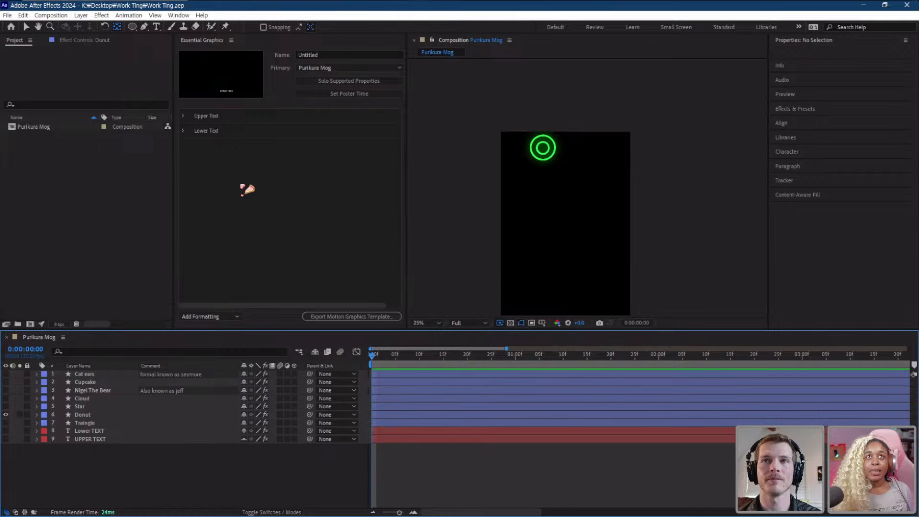
# - Show the Star layer and move its anchor point to the center of the star, at about 122, -824
pyautogui.click(236, 176)
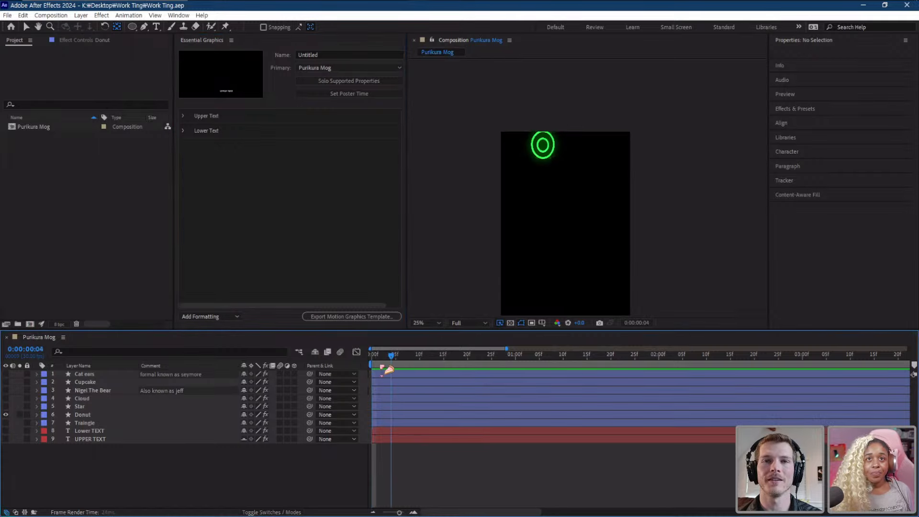
pyautogui.click(79, 415)
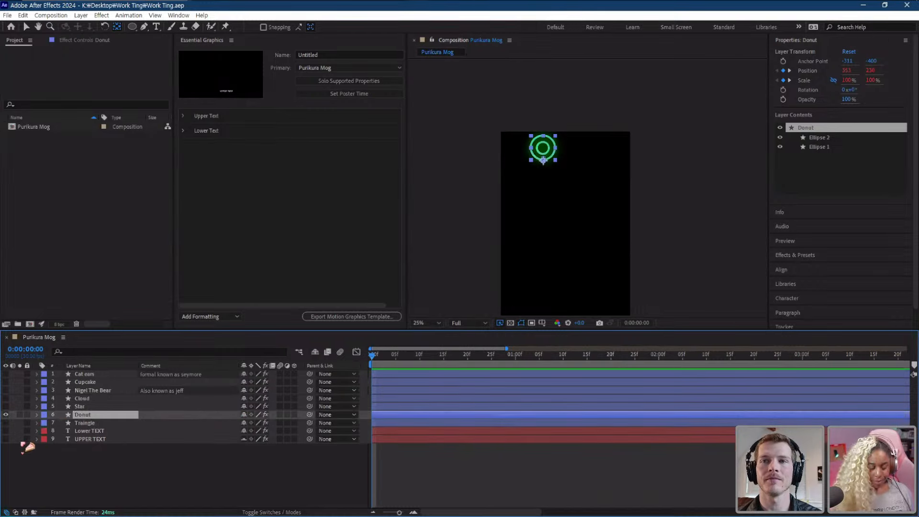
pyautogui.click(81, 406)
pyautogui.click(6, 406)
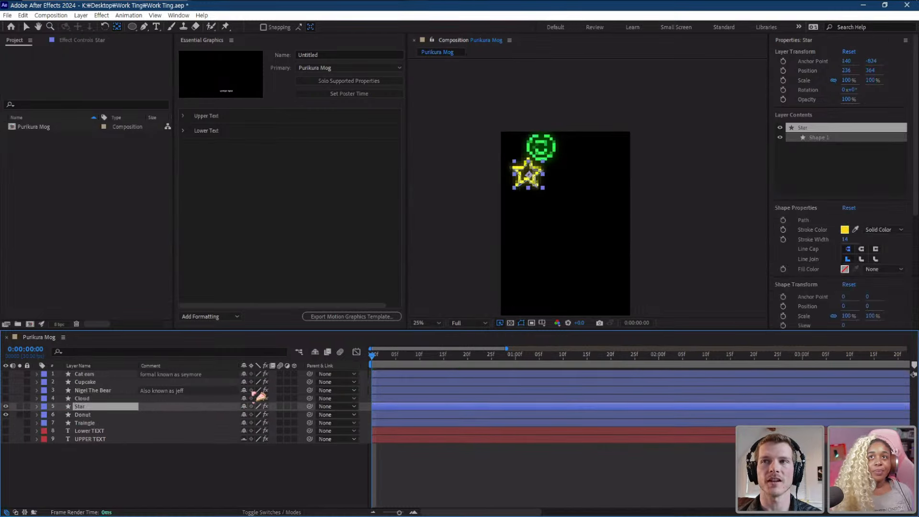
pyautogui.scroll(2, 488, 291)
pyautogui.moveTo(475, 252); pyautogui.dragTo(495, 252)
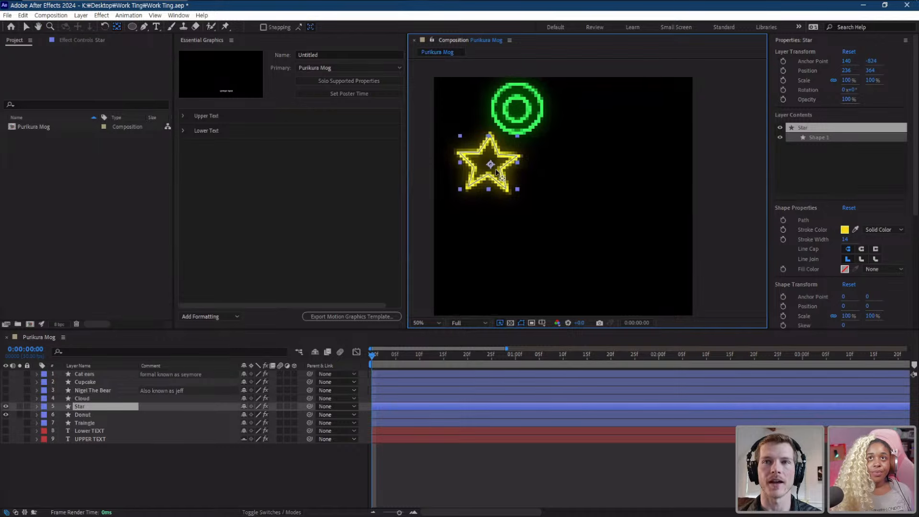
pyautogui.moveTo(491, 165); pyautogui.dragTo(488, 165)
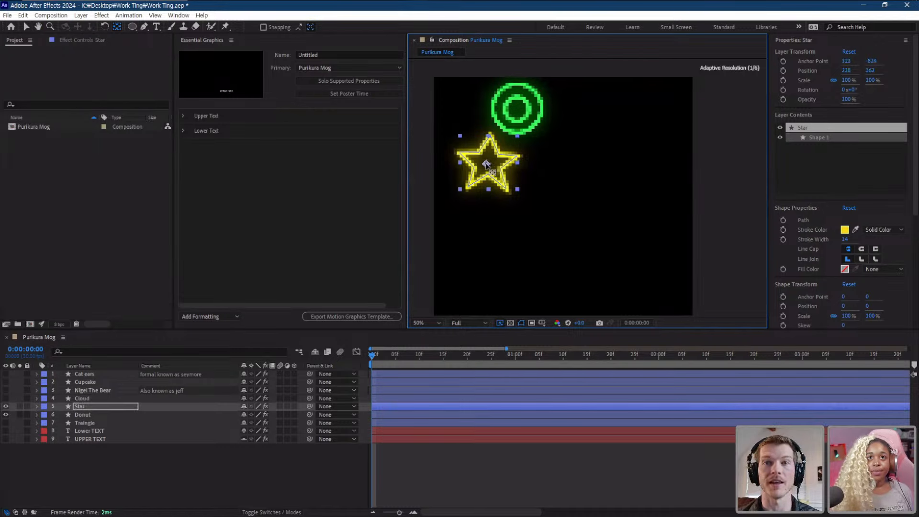
# - Show the Traingle layer, reveal its keyframed Rotation, and copy all of its Rotation keyframes
pyautogui.click(82, 423)
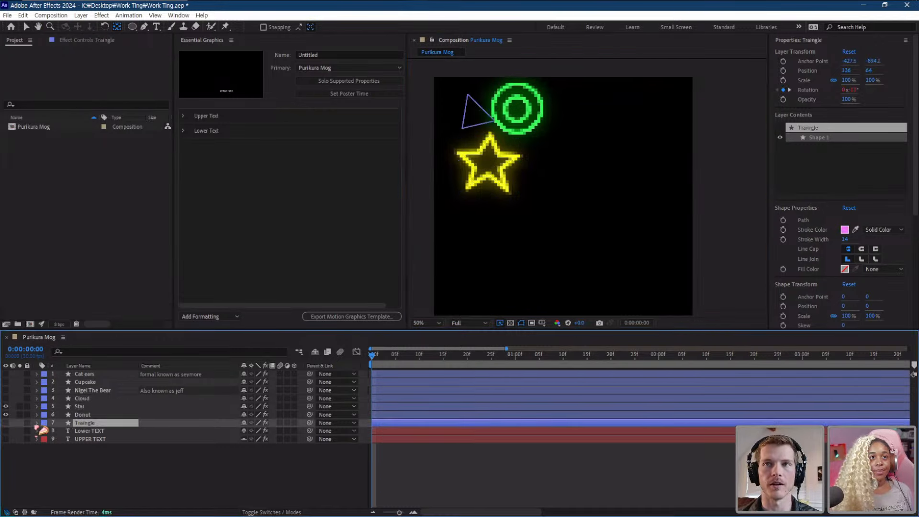
pyautogui.click(37, 422)
pyautogui.click(6, 421)
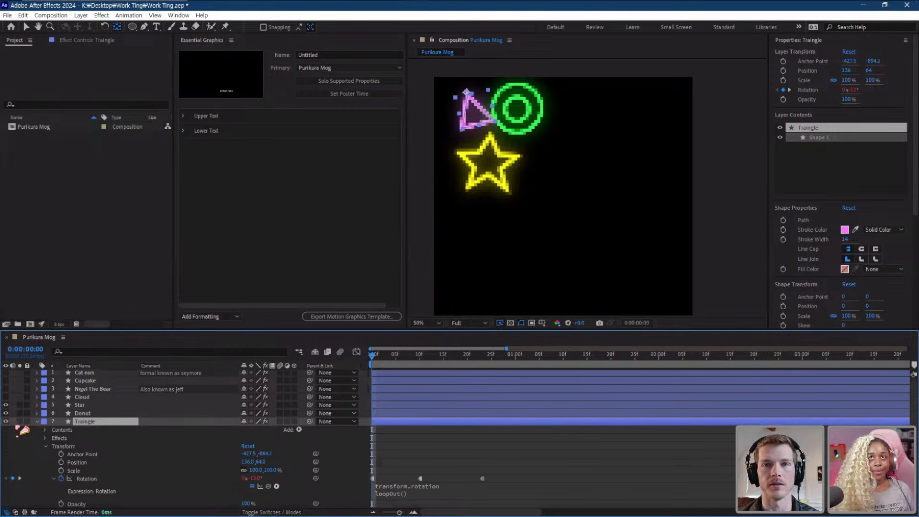
pyautogui.press('u')
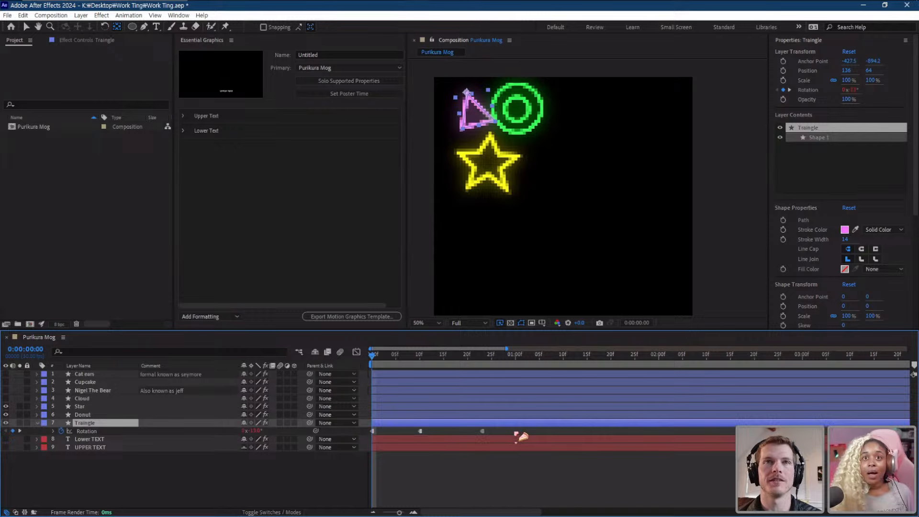
pyautogui.moveTo(515, 433); pyautogui.dragTo(338, 438)
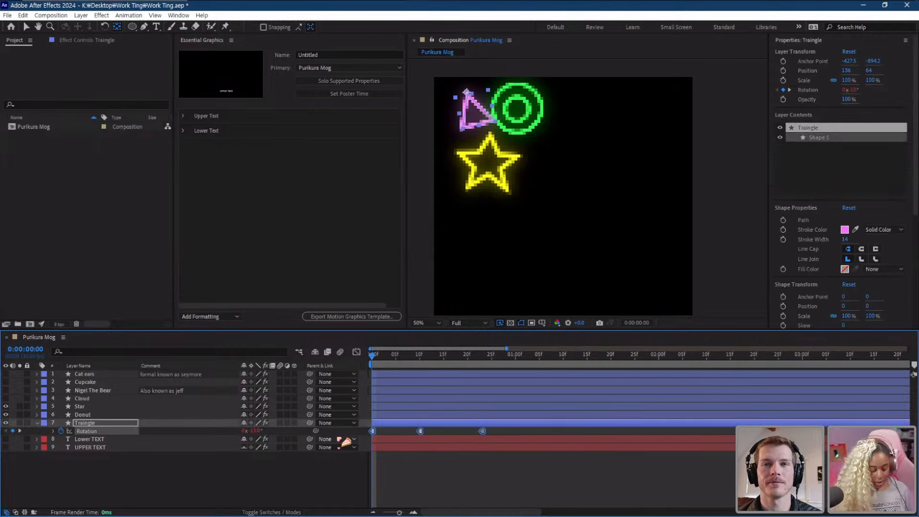
# - Paste the Traingle's Rotation animation onto the Star at frame 0 and preview the Star soloed
pyautogui.click(84, 407)
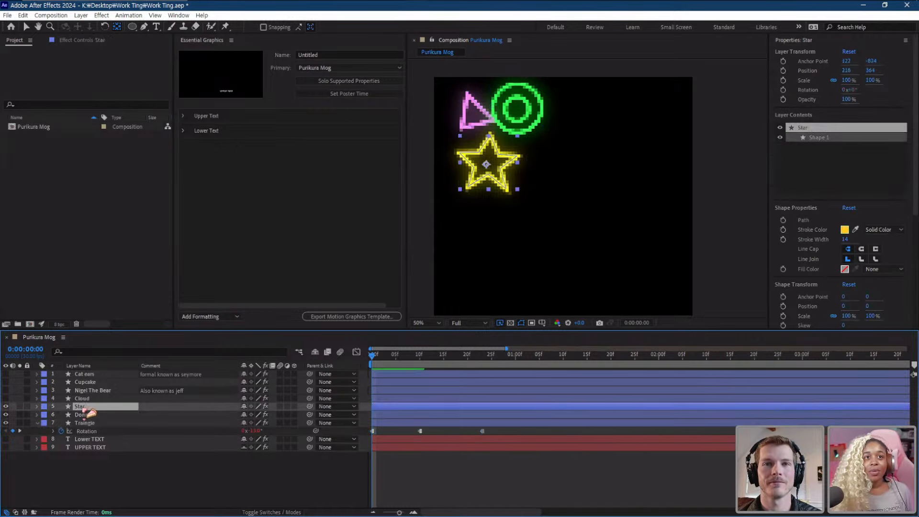
pyautogui.hotkey('ctrl', 'v')
pyautogui.press('space')
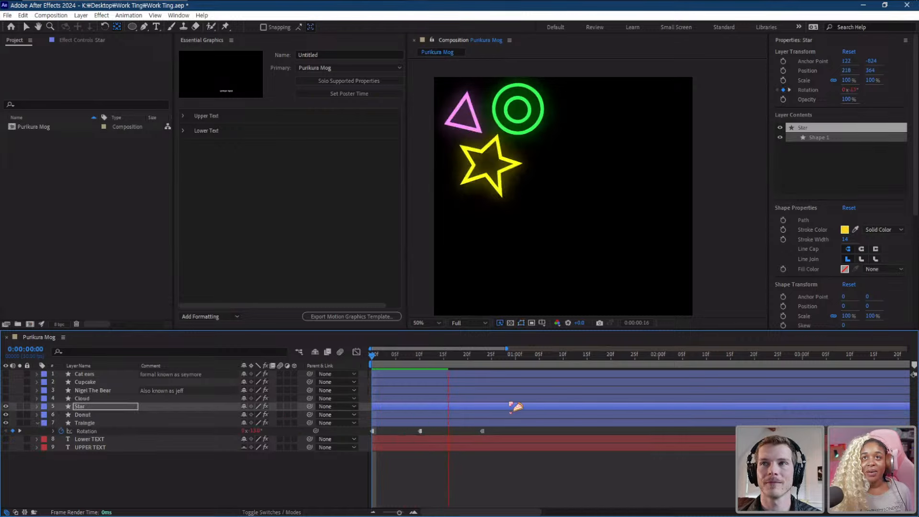
pyautogui.press('space')
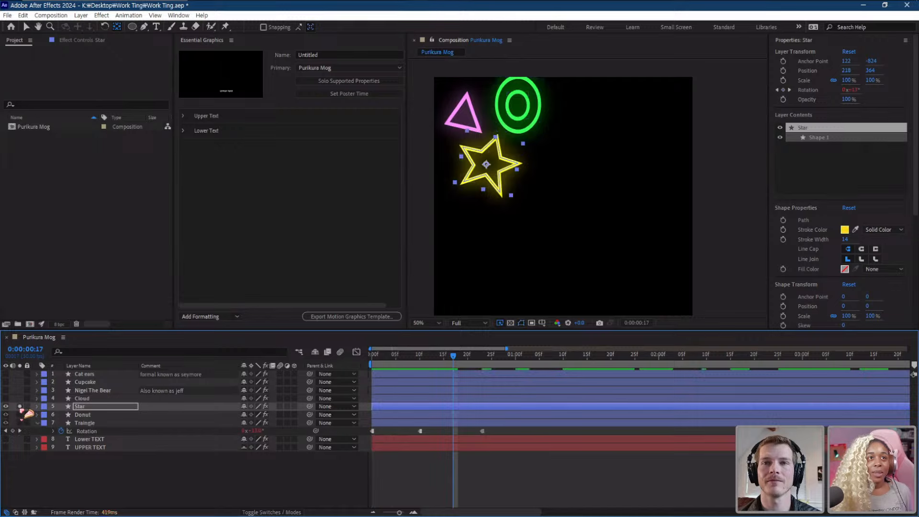
pyautogui.press('space')
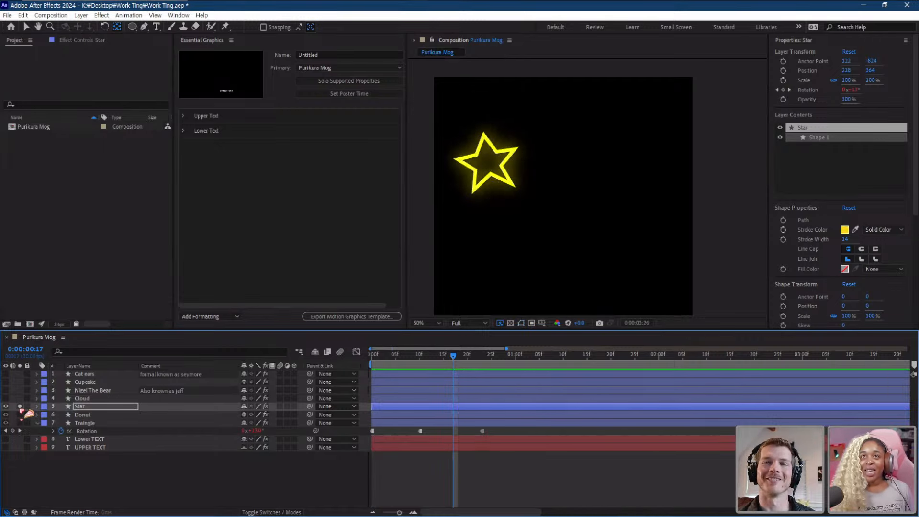
pyautogui.press('space')
pyautogui.press('Home')
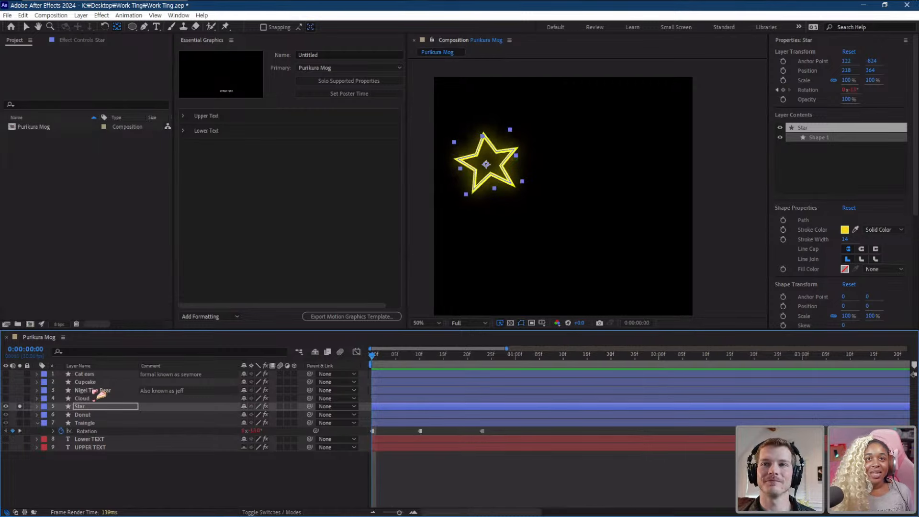
# - Unsolo the Star, show the Cloud layer, and try pasting the Rotation keyframes onto the Cloud
pyautogui.click(20, 406)
pyautogui.click(5, 399)
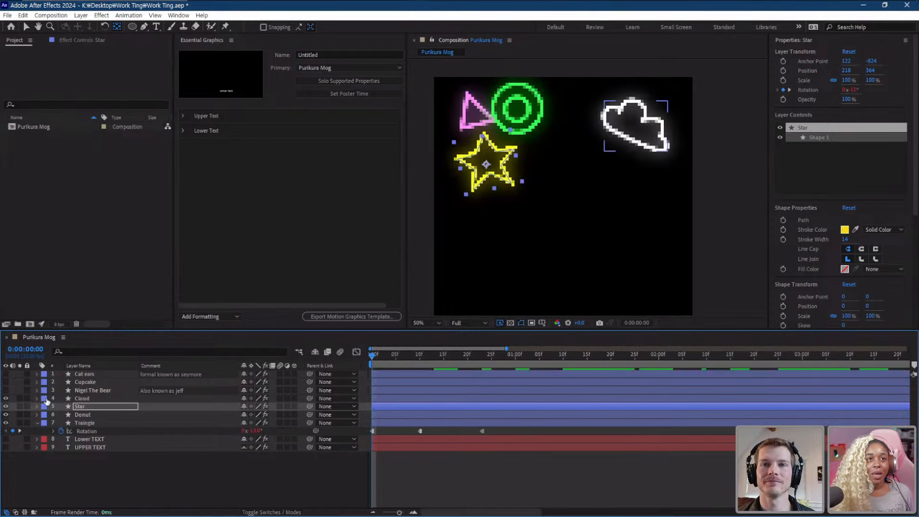
pyautogui.click(84, 398)
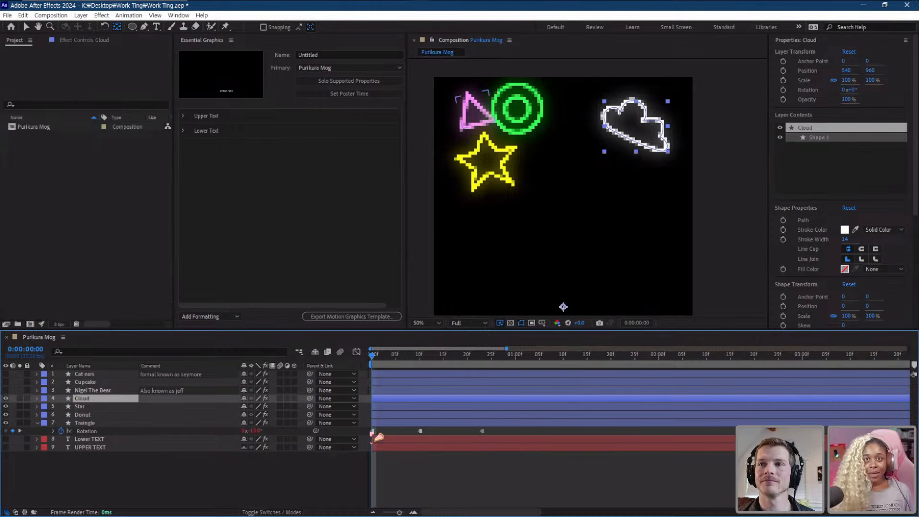
pyautogui.hotkey('ctrl', 'v')
pyautogui.hotkey('ctrl', 'z')
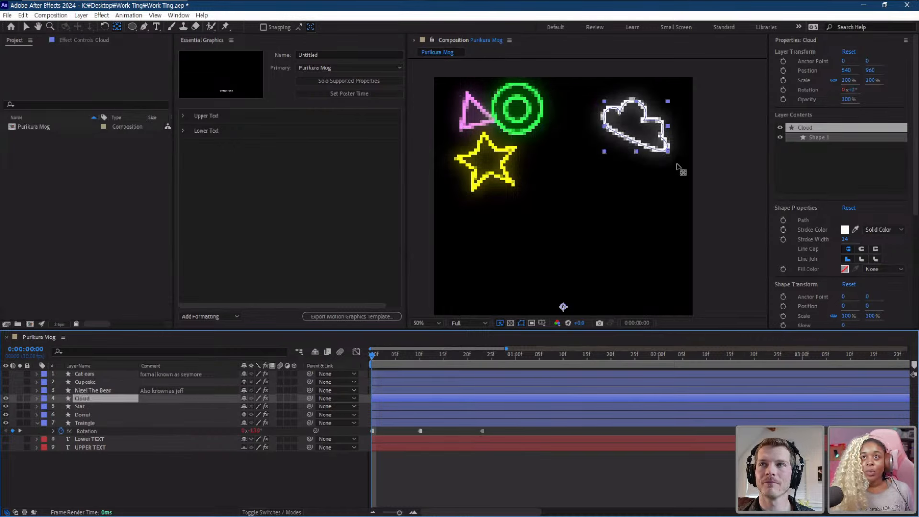
# - Move the Cloud's anchor point to about 310, -740 inside the cloud and paste the Rotation animation onto it
pyautogui.moveTo(549, 286); pyautogui.dragTo(545, 267)
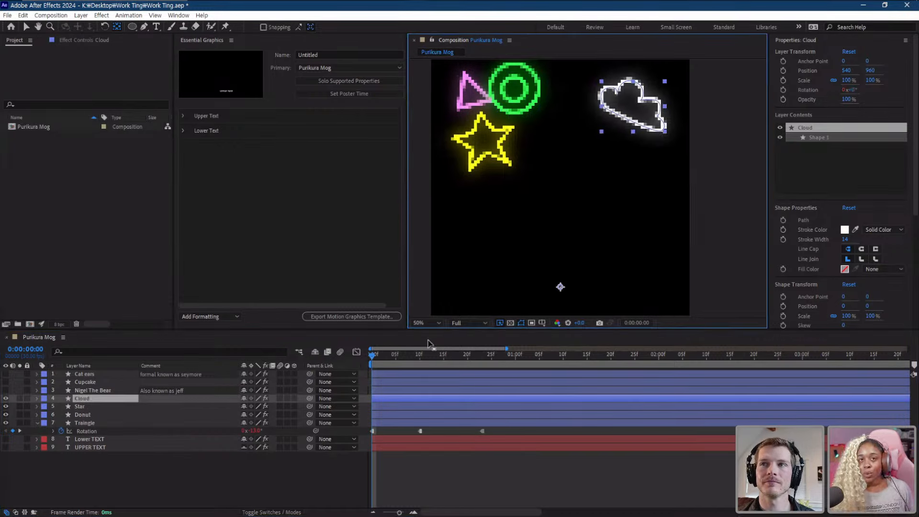
pyautogui.moveTo(560, 286); pyautogui.dragTo(635, 110)
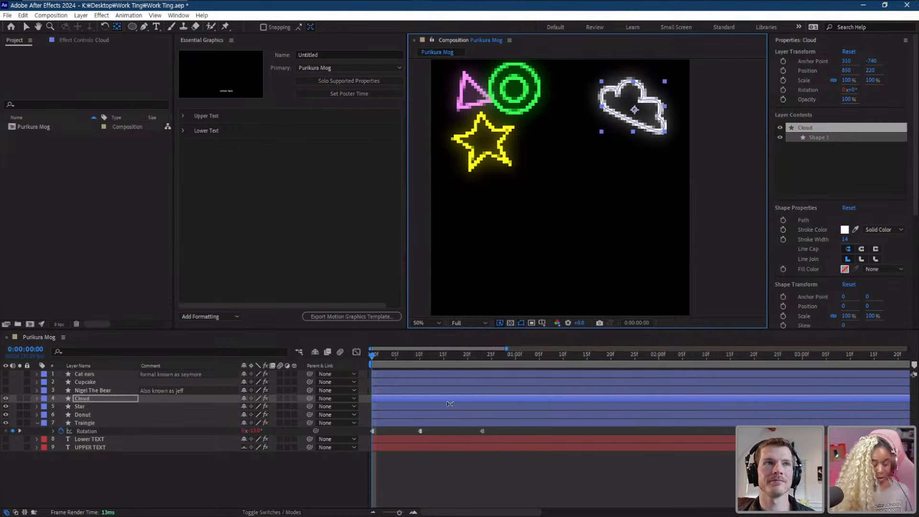
pyautogui.hotkey('ctrl', 'v')
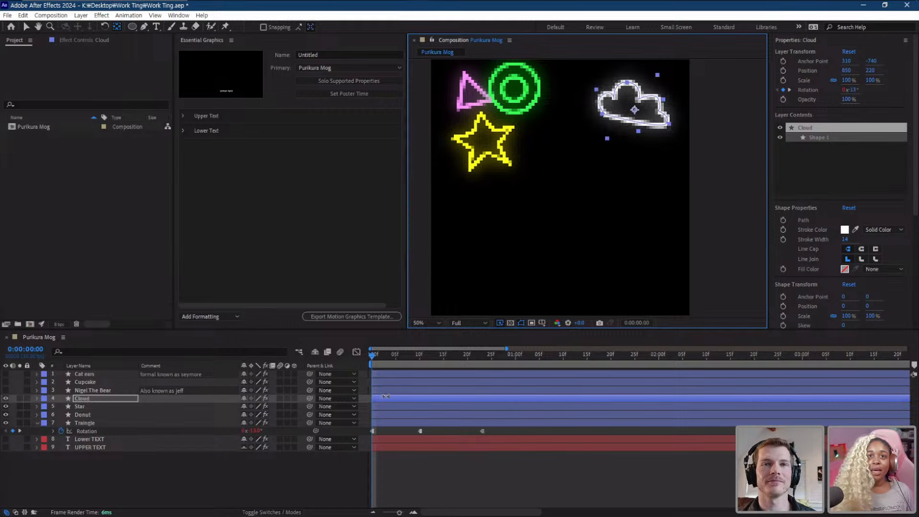
# - Try flipping the Cloud layer horizontally, preview it, then undo the flip and preview the swing again
pyautogui.rightClick(87, 401)
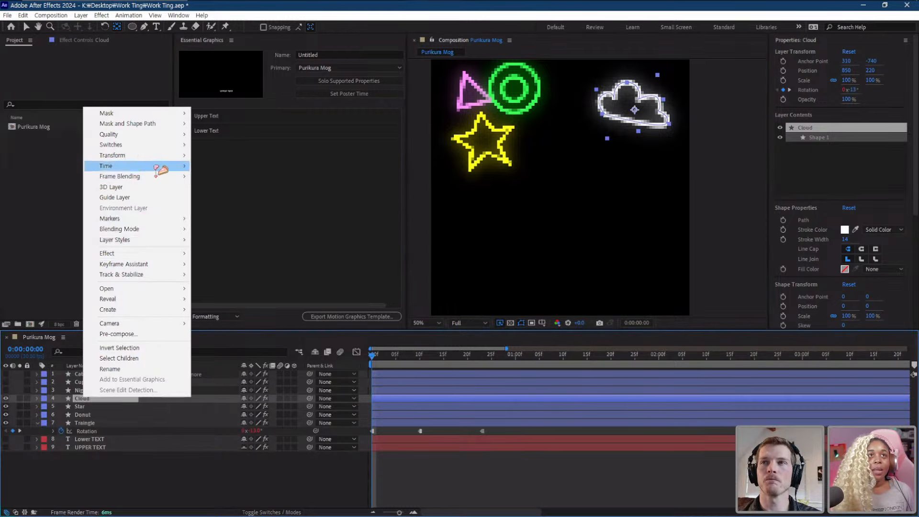
pyautogui.moveTo(158, 155)
pyautogui.click(267, 239)
pyautogui.press('space')
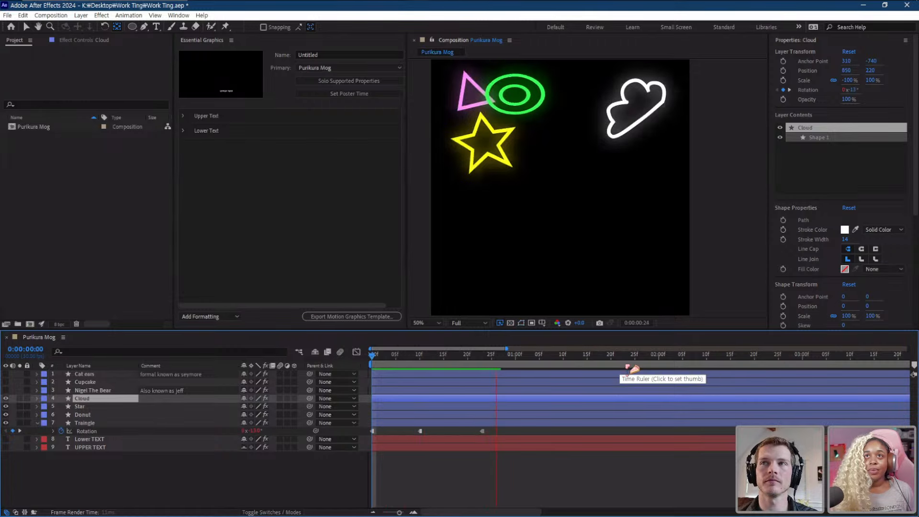
pyautogui.hotkey('ctrl', 'z')
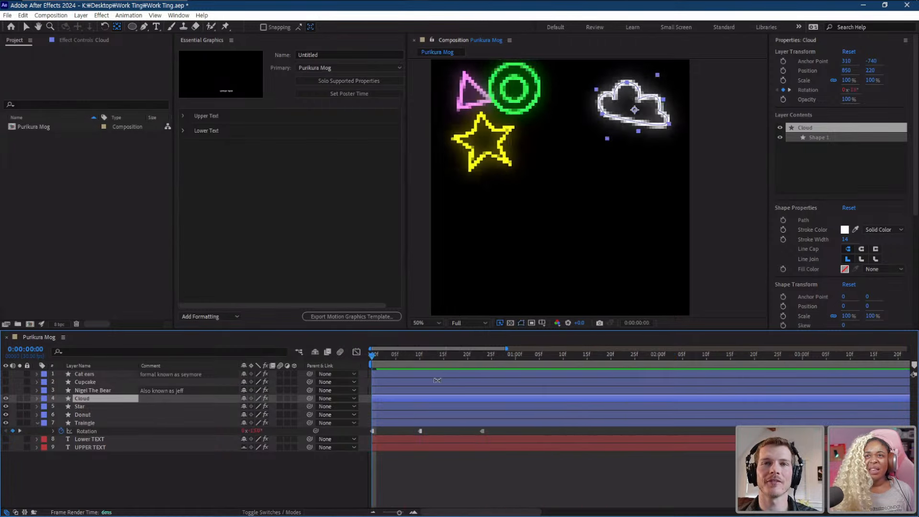
pyautogui.press('space')
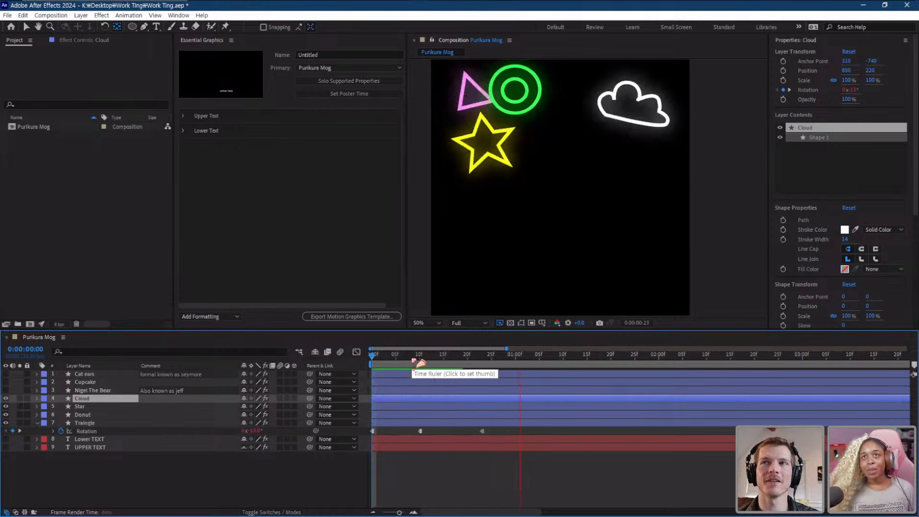
# - Show the Cloud layer's rotation curve in the graph editor and lower its frame 10 keyframe to about -8°
pyautogui.press('space')
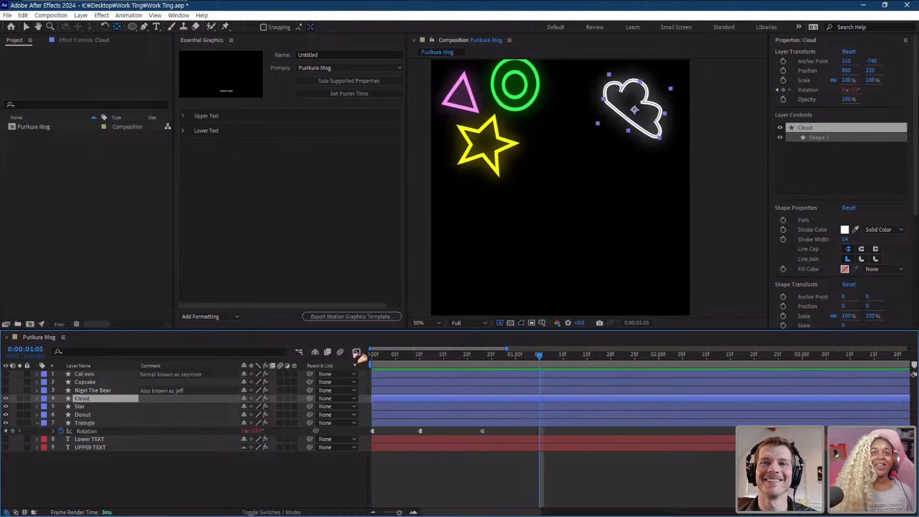
pyautogui.click(356, 353)
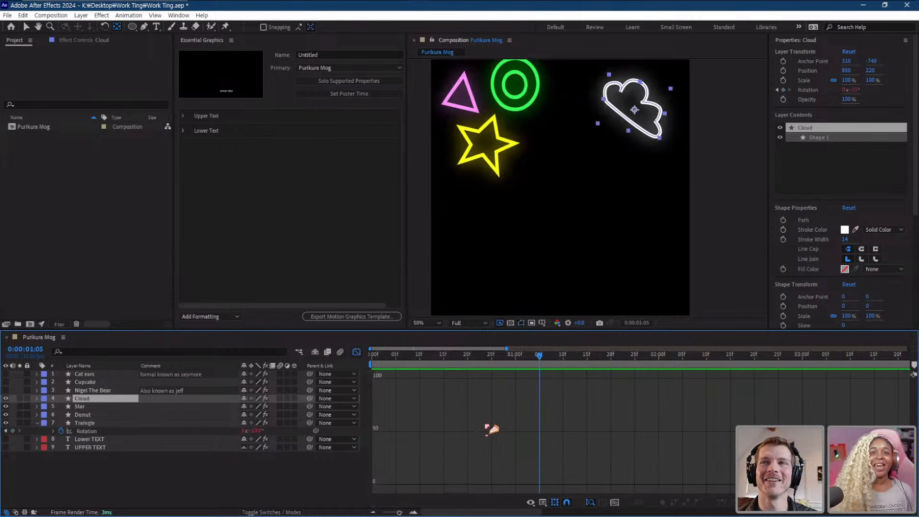
pyautogui.press('r')
pyautogui.click(93, 407)
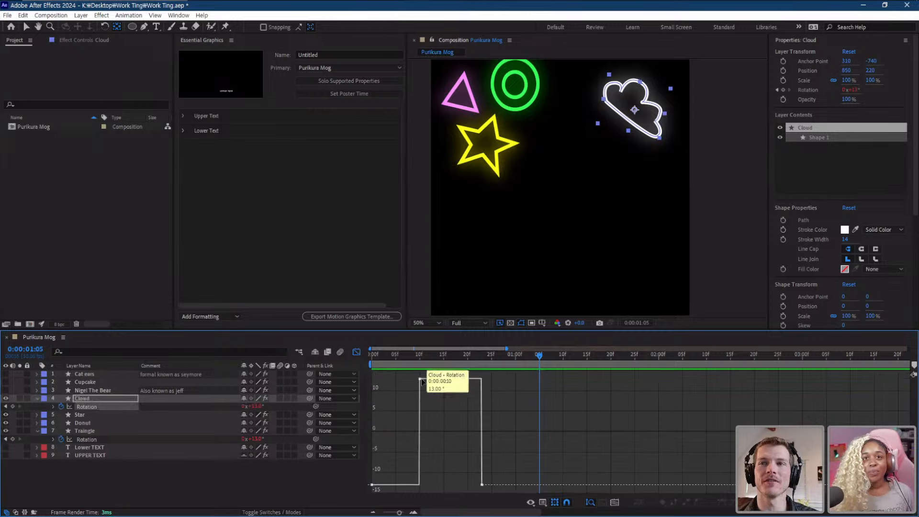
pyautogui.click(421, 359)
pyautogui.moveTo(421, 379)
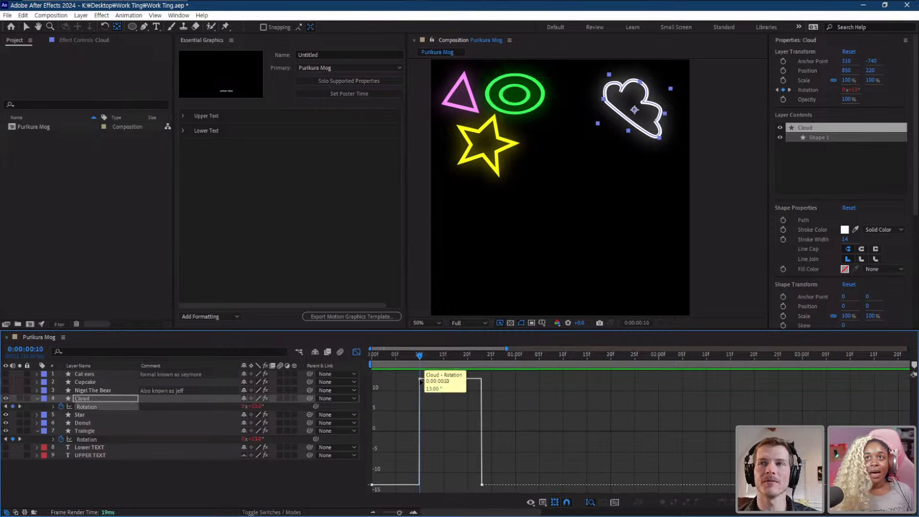
pyautogui.moveTo(421, 380); pyautogui.dragTo(421, 468)
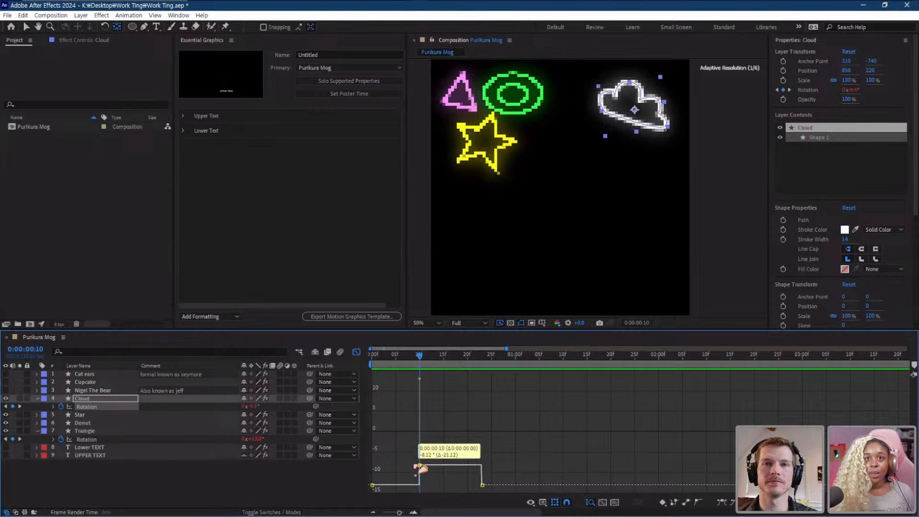
# - Play back the Cloud's adjusted rotation, close the graph editor, and return to the start of the timeline
pyautogui.press('space')
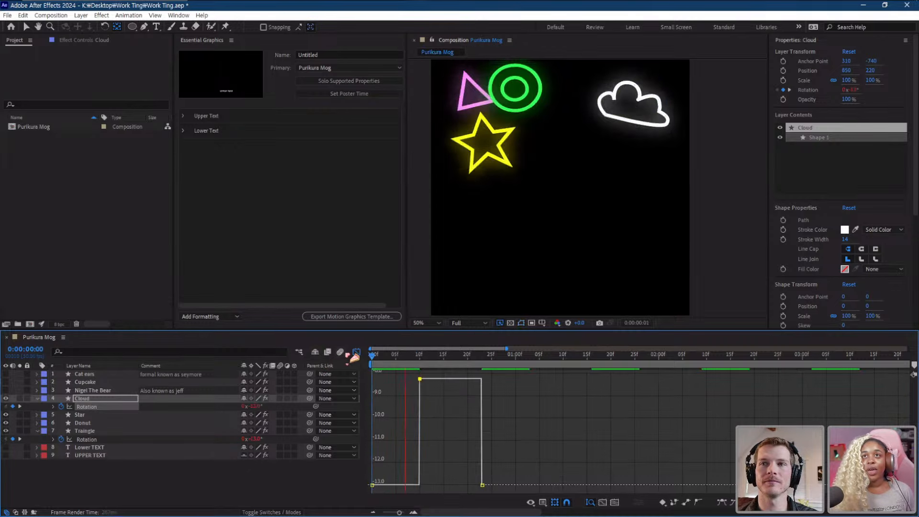
pyautogui.press('space')
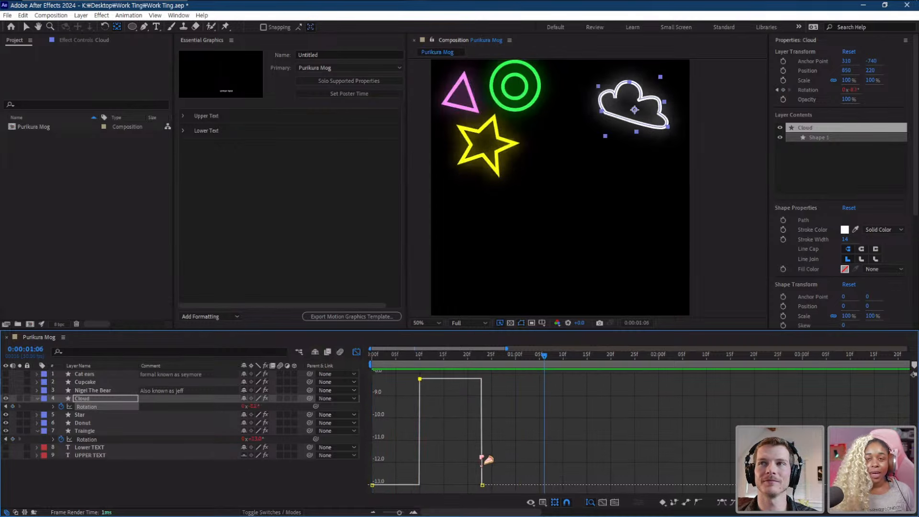
pyautogui.click(373, 355)
pyautogui.click(357, 352)
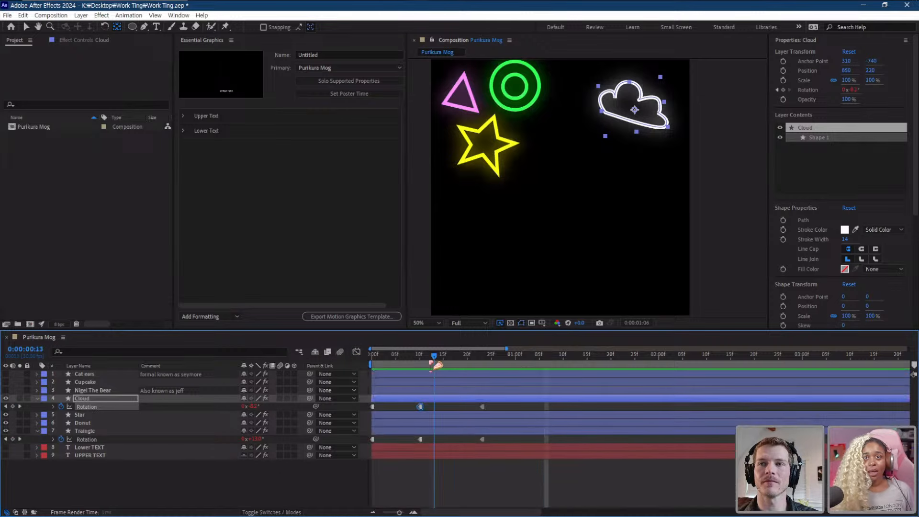
pyautogui.press('space')
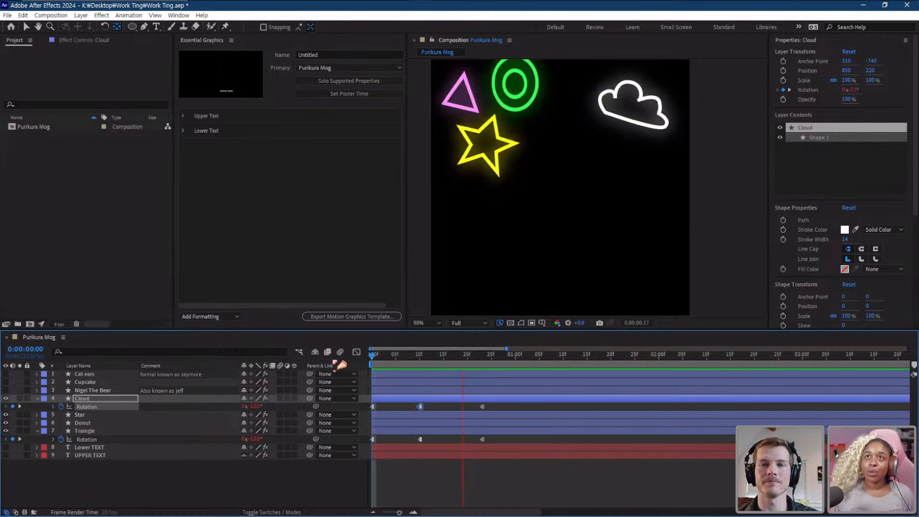
pyautogui.press('space')
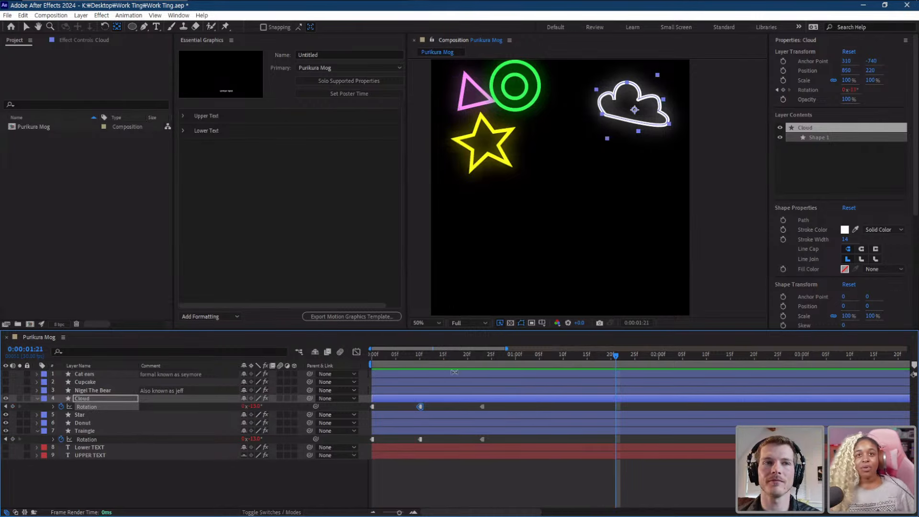
pyautogui.press('Home')
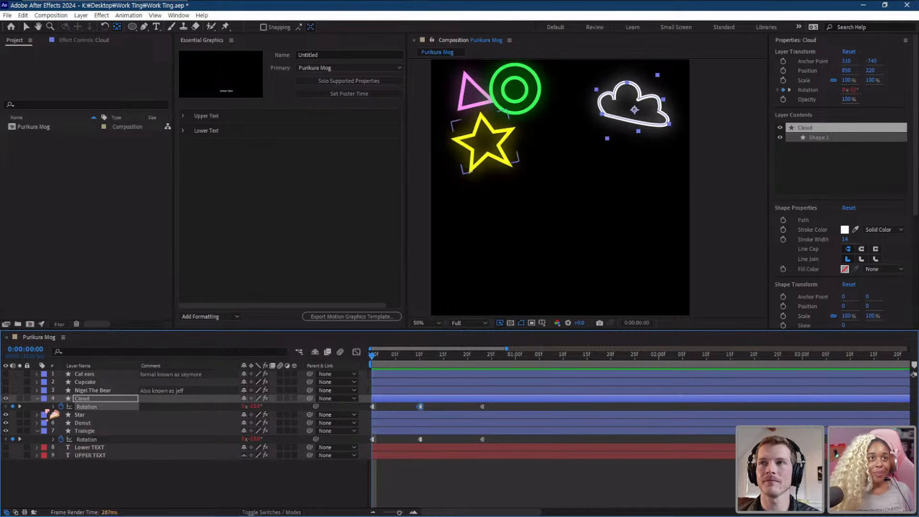
# - Make the Nigel The Bear layer visible and move its anchor point to the middle of the bear's face
pyautogui.click(37, 399)
pyautogui.click(6, 391)
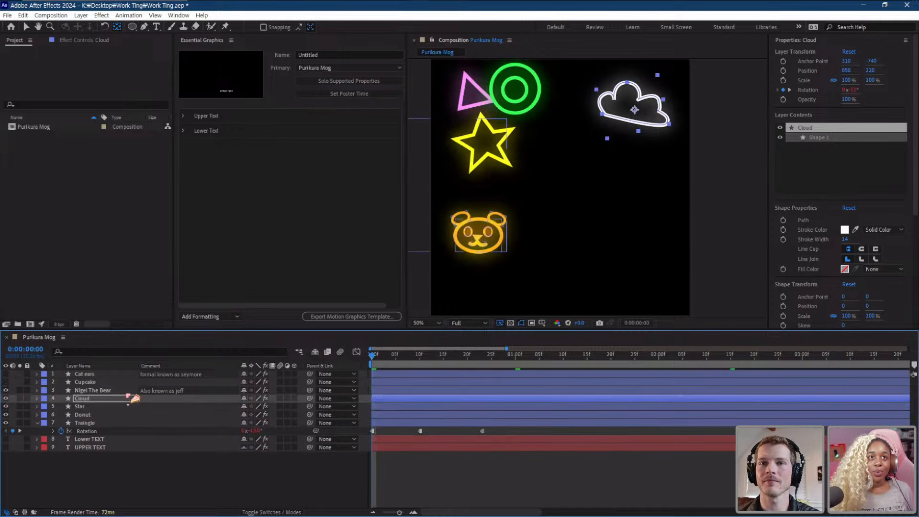
pyautogui.click(94, 391)
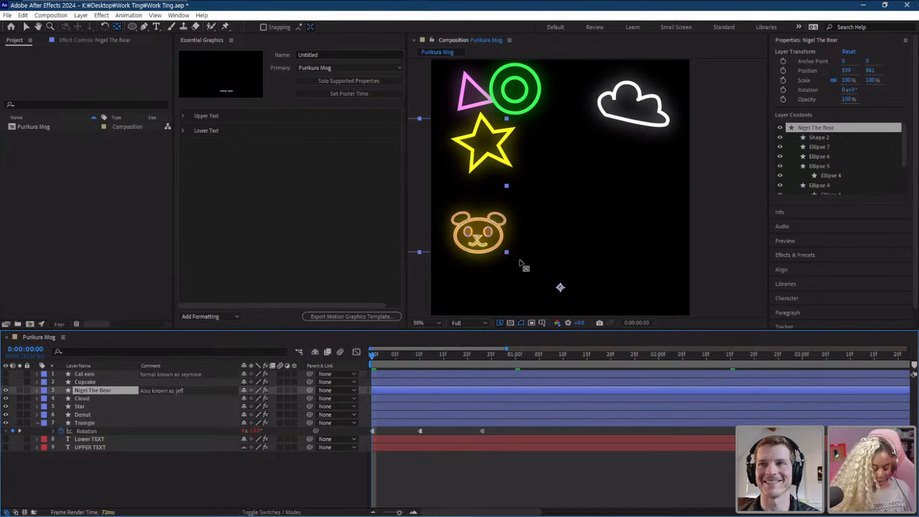
pyautogui.moveTo(567, 288); pyautogui.dragTo(515, 150)
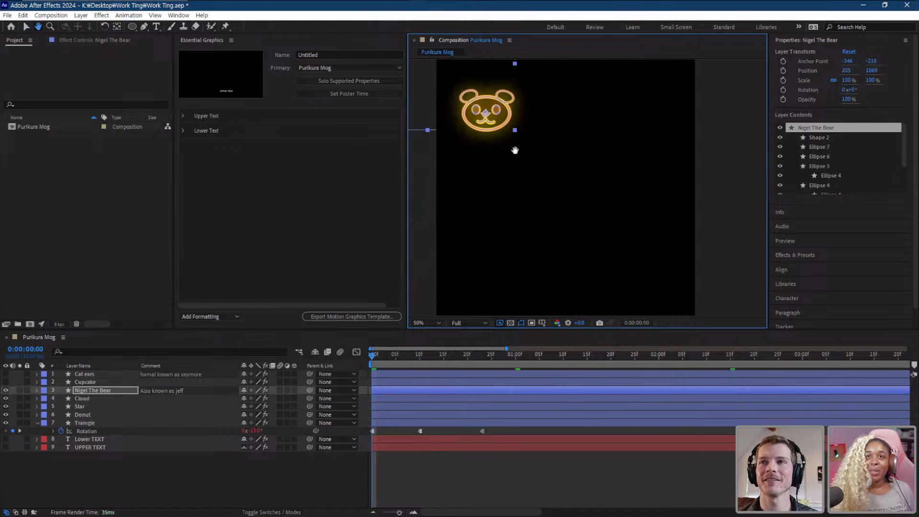
# - Move the bear down the composition to about position 203, 1489
pyautogui.moveTo(493, 120); pyautogui.dragTo(656, 201)
pyautogui.scroll(-2, 508, 233)
pyautogui.scroll(1, 528, 224)
pyautogui.moveTo(572, 219); pyautogui.dragTo(578, 216)
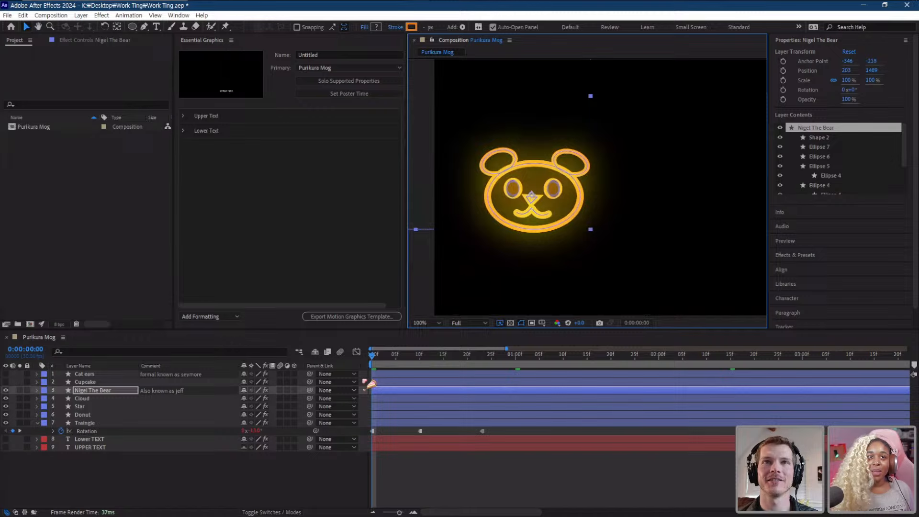
# - Enable Scale keyframing on Nigel The Bear and place 100% keyframes at frames 0 and 10
pyautogui.press('s')
pyautogui.click(61, 398)
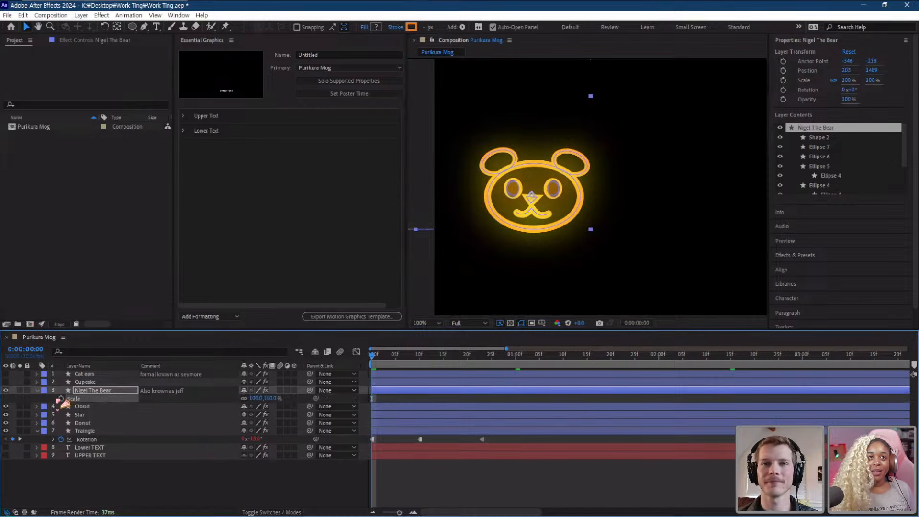
pyautogui.moveTo(374, 399); pyautogui.dragTo(426, 405)
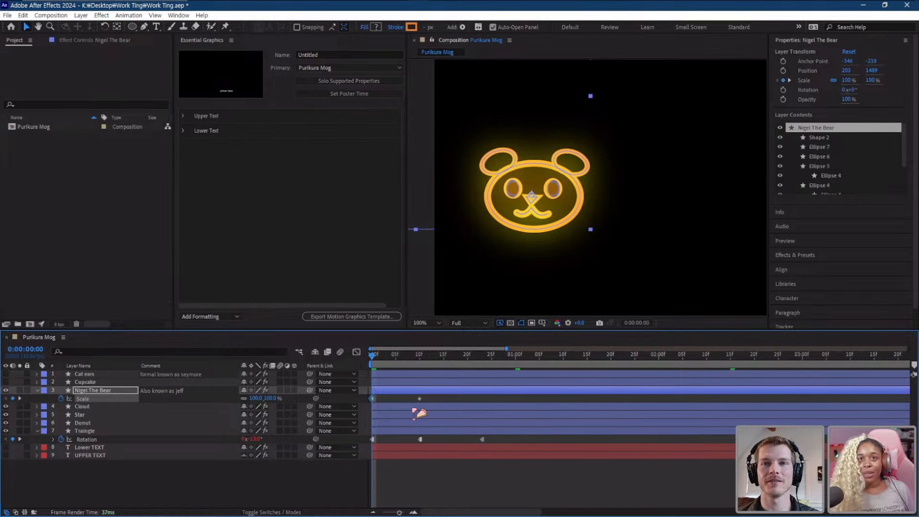
pyautogui.hotkey('ctrl', 'v')
pyautogui.moveTo(381, 404)
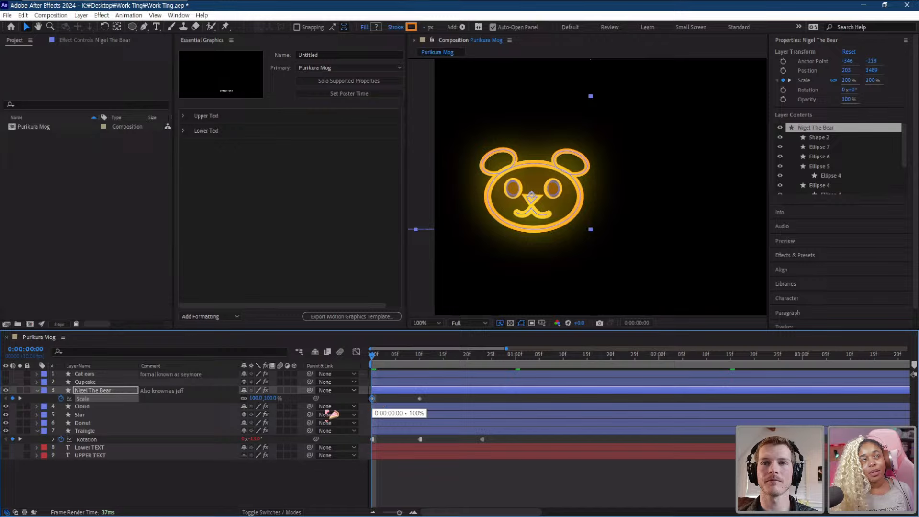
# - Set the bear's scale at frame 0 to 0%
pyautogui.moveTo(251, 399); pyautogui.dragTo(241, 403)
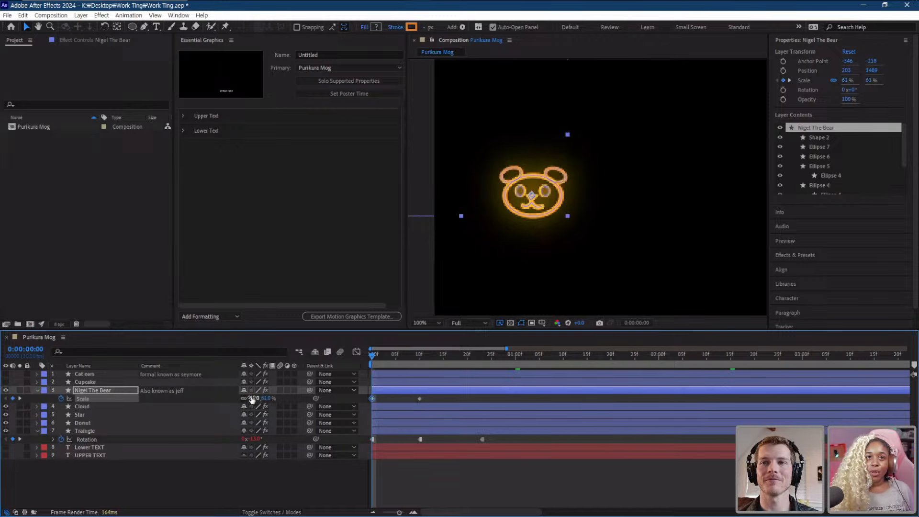
pyautogui.click(253, 398)
pyautogui.write('0')
pyautogui.press('Return')
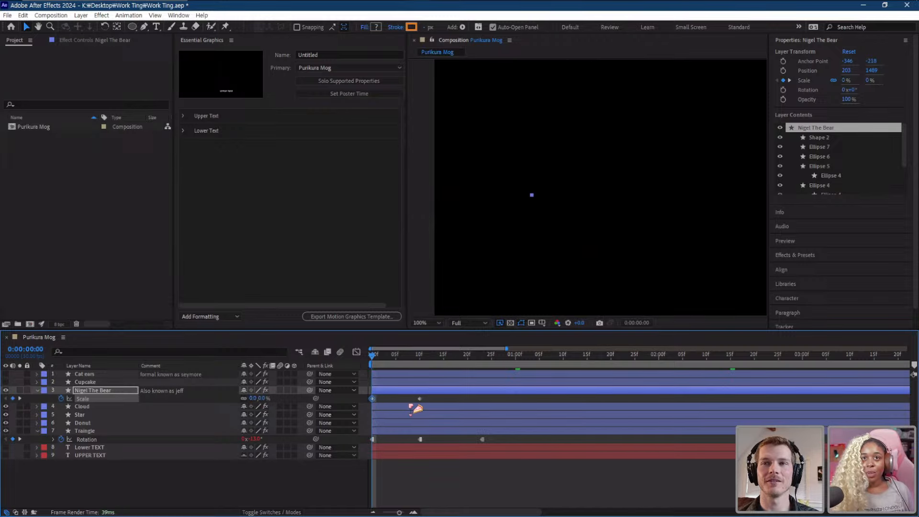
# - Play back the bear's scale-up animation from the start and check the frame 10 keyframe
pyautogui.press('space')
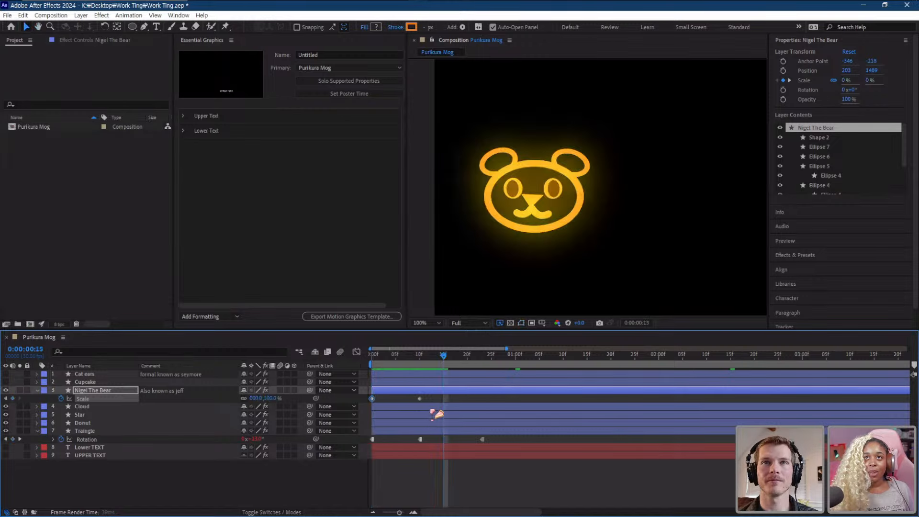
pyautogui.moveTo(427, 360); pyautogui.dragTo(420, 360)
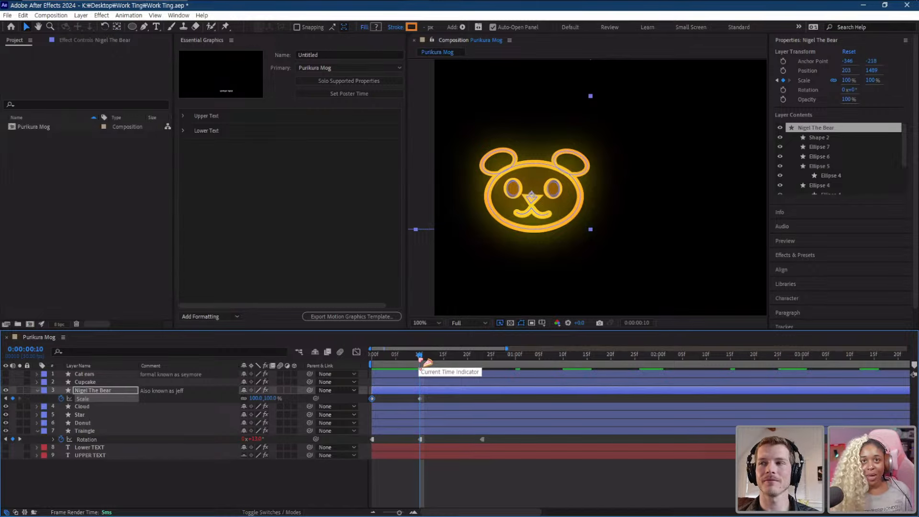
pyautogui.moveTo(421, 359); pyautogui.dragTo(373, 360)
pyautogui.press('space')
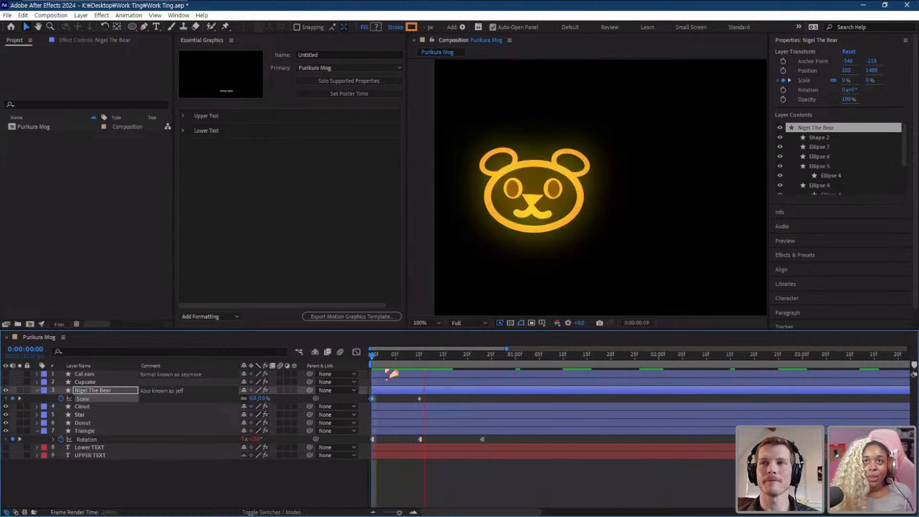
# - Shift the bear's 100% scale keyframe to frame 9 and add an enlarged overshoot keyframe at frame 12
pyautogui.click(415, 359)
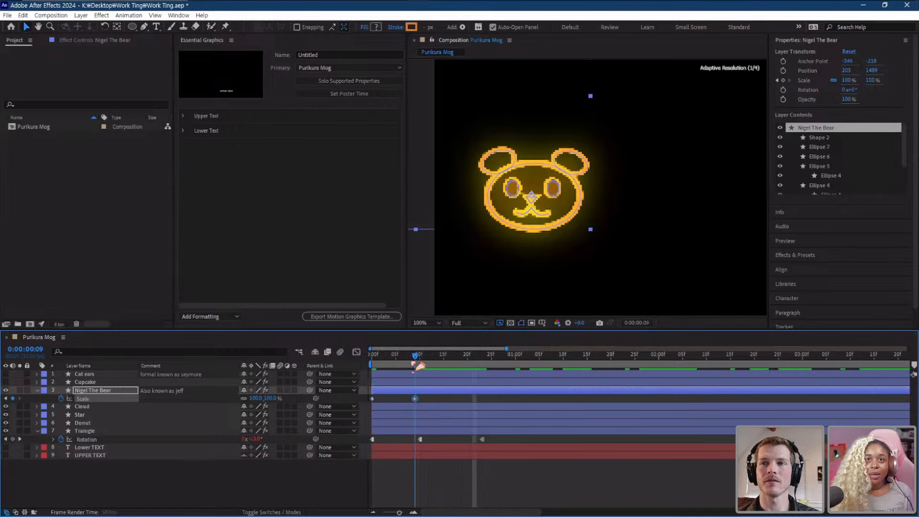
pyautogui.click(429, 360)
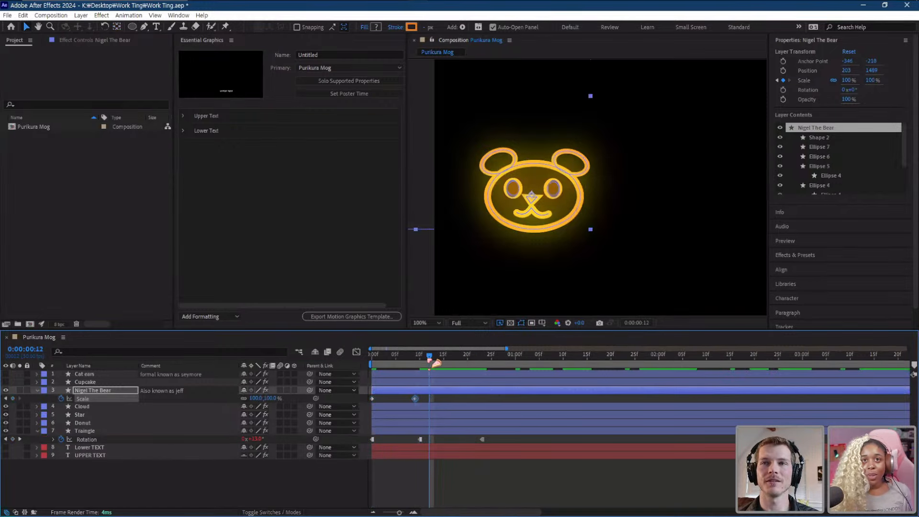
pyautogui.moveTo(420, 361); pyautogui.dragTo(415, 361)
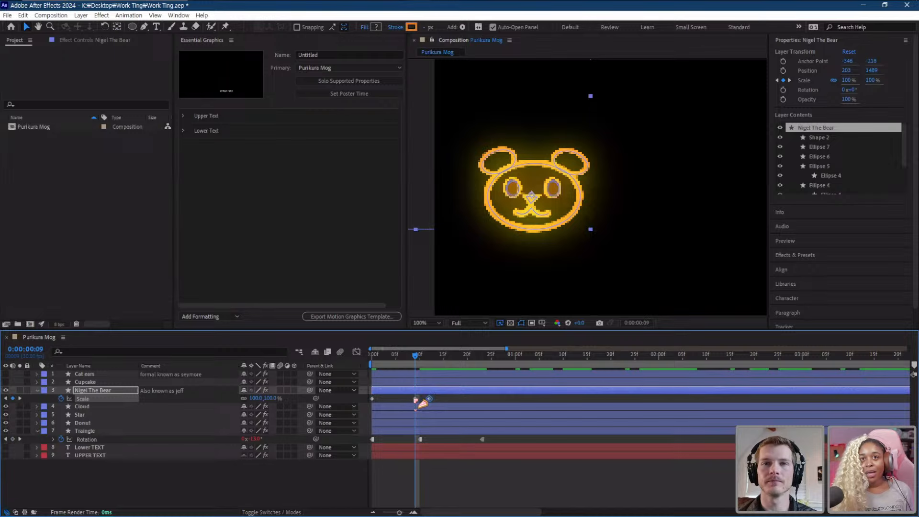
pyautogui.press('k')
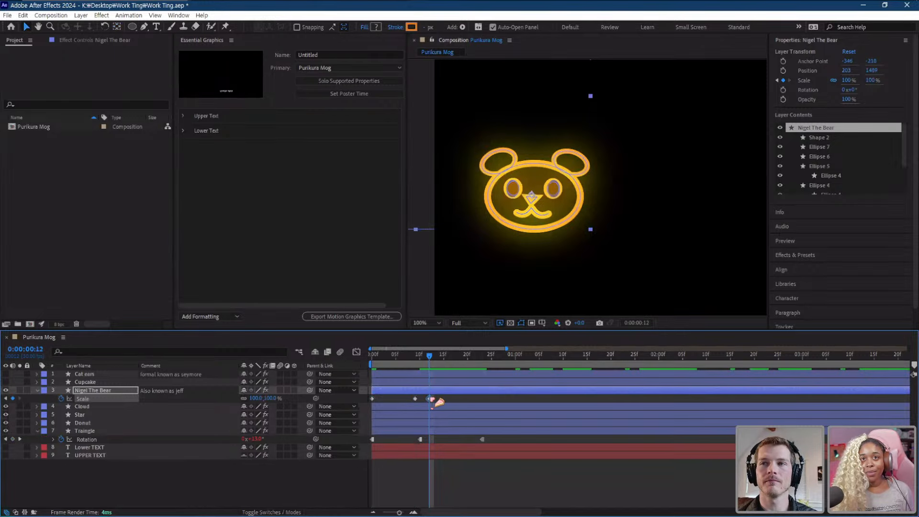
pyautogui.moveTo(257, 399); pyautogui.dragTo(270, 399)
# - Add bear scale keyframes of 86% at frame 14 and 100% at frame 17, and preview the bounce
pyautogui.moveTo(436, 359); pyautogui.dragTo(440, 357)
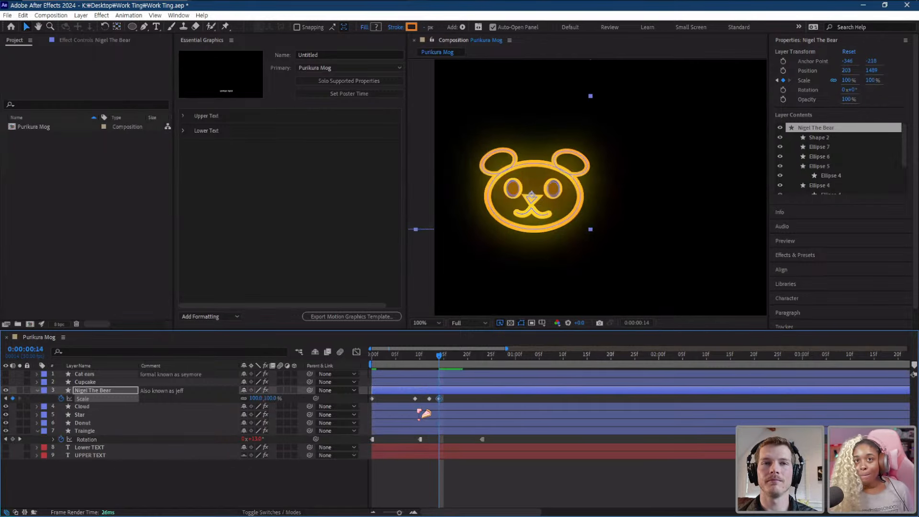
pyautogui.moveTo(259, 399); pyautogui.dragTo(253, 400)
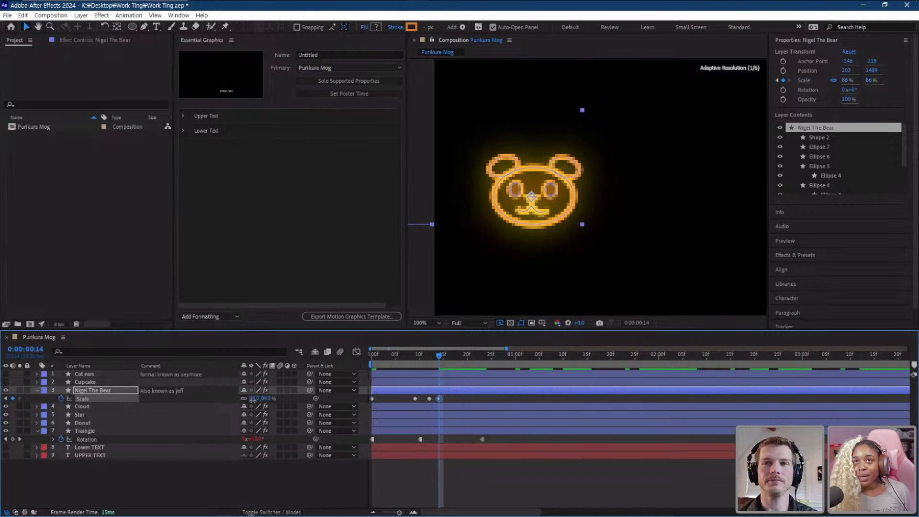
pyautogui.click(454, 355)
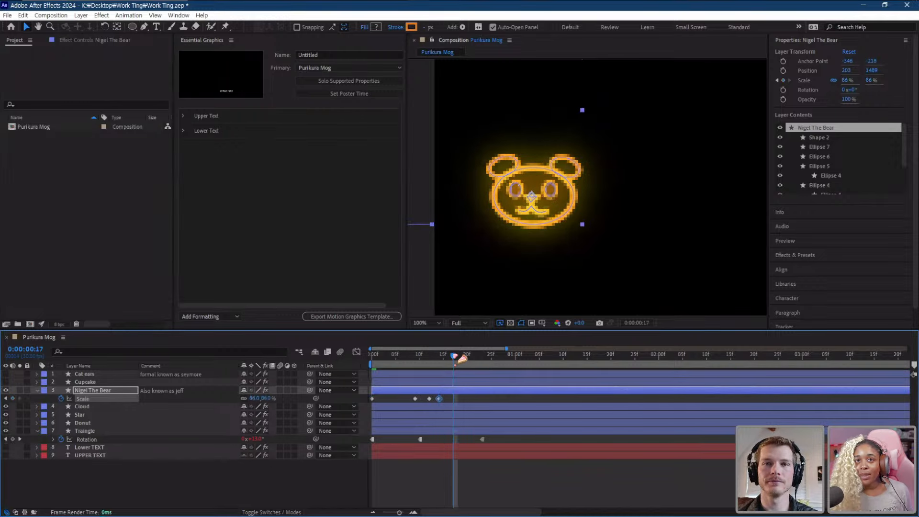
pyautogui.moveTo(464, 357); pyautogui.dragTo(372, 355)
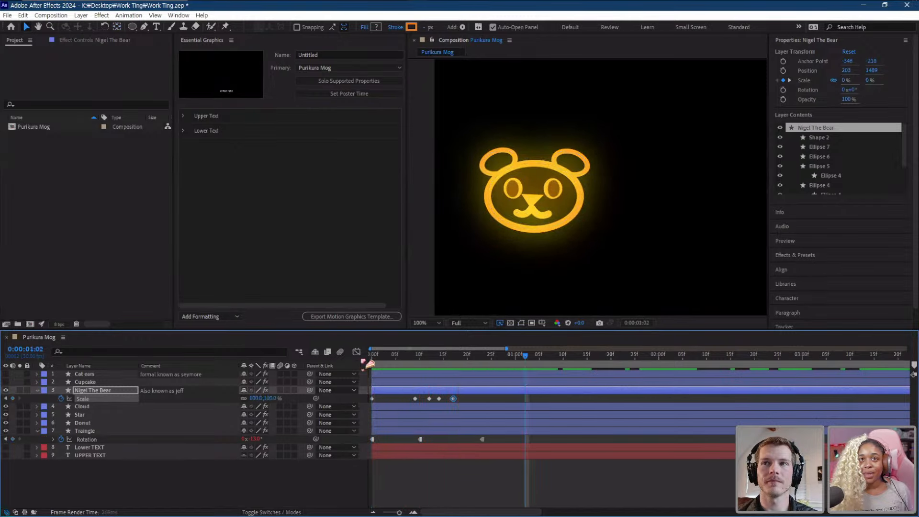
pyautogui.press('space')
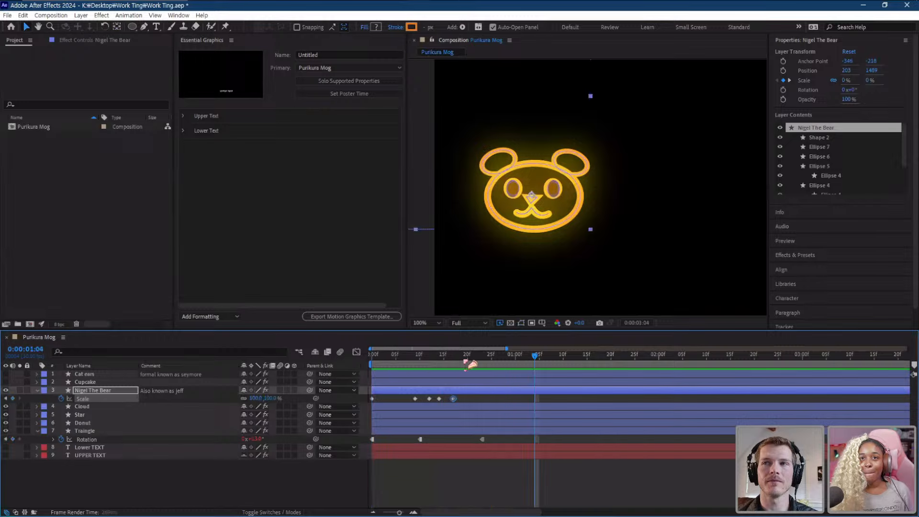
# - Apply Easy Ease to all of the bear's scale keyframes
pyautogui.moveTo(467, 397); pyautogui.dragTo(333, 410)
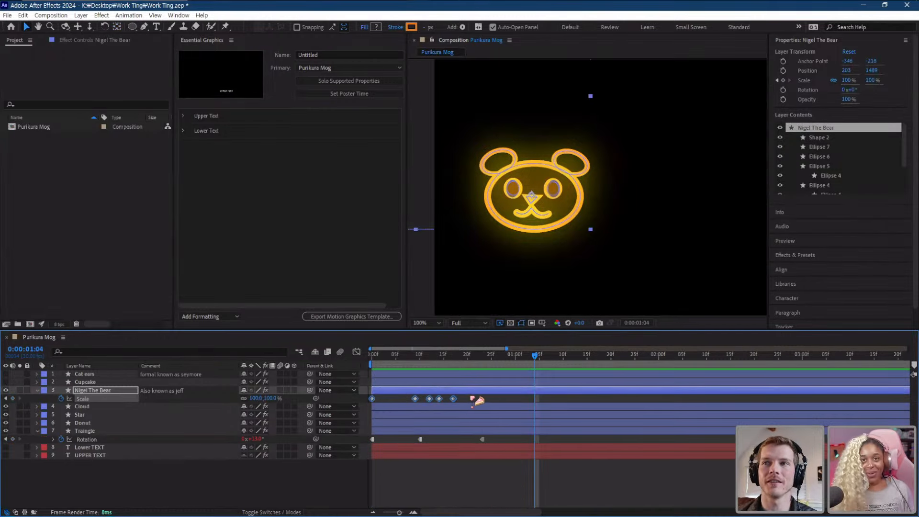
pyautogui.moveTo(472, 398); pyautogui.dragTo(357, 406)
pyautogui.press('F9')
# - Stretch the bear's scale keyframes after frame 9 so the last lands at about frame 18, and preview the result
pyautogui.click(459, 402)
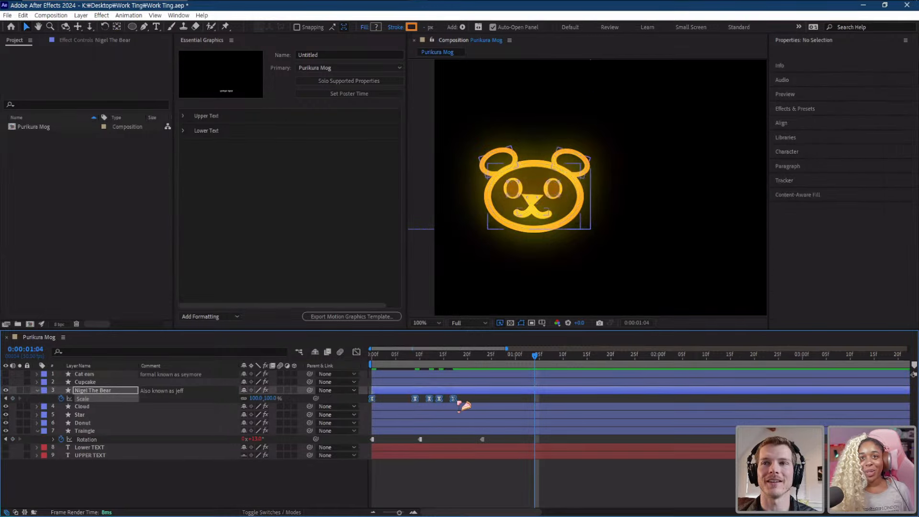
pyautogui.moveTo(462, 402)
pyautogui.mouseDown()
pyautogui.moveTo(320, 403)
pyautogui.moveTo(468, 401)
pyautogui.moveTo(411, 402)
pyautogui.moveTo(460, 401)
pyautogui.mouseUp()
pyautogui.hotkey('ctrl', 'z')
pyautogui.click(420, 355)
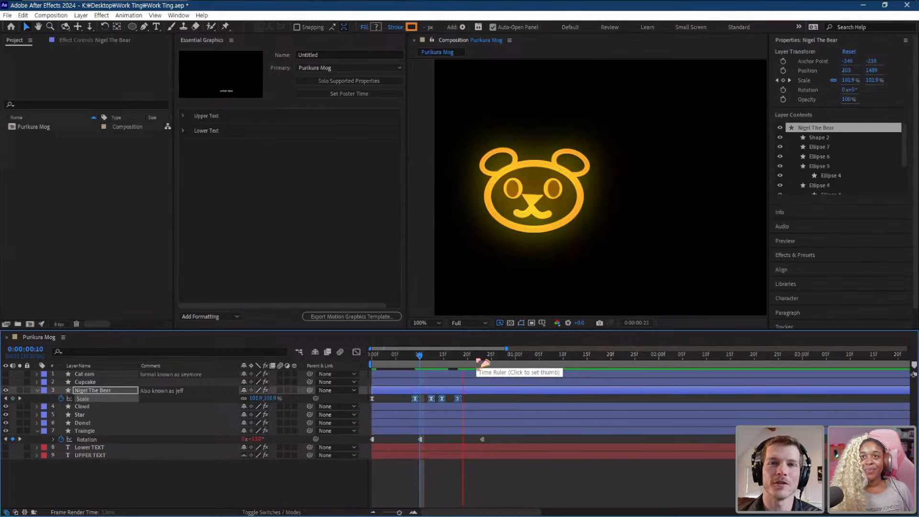
# - Copy the bear's last 100% scale keyframe to 0:00:01:06 so it holds full size
pyautogui.press('space')
pyautogui.scroll(-1, 538, 271)
pyautogui.moveTo(527, 358); pyautogui.dragTo(543, 364)
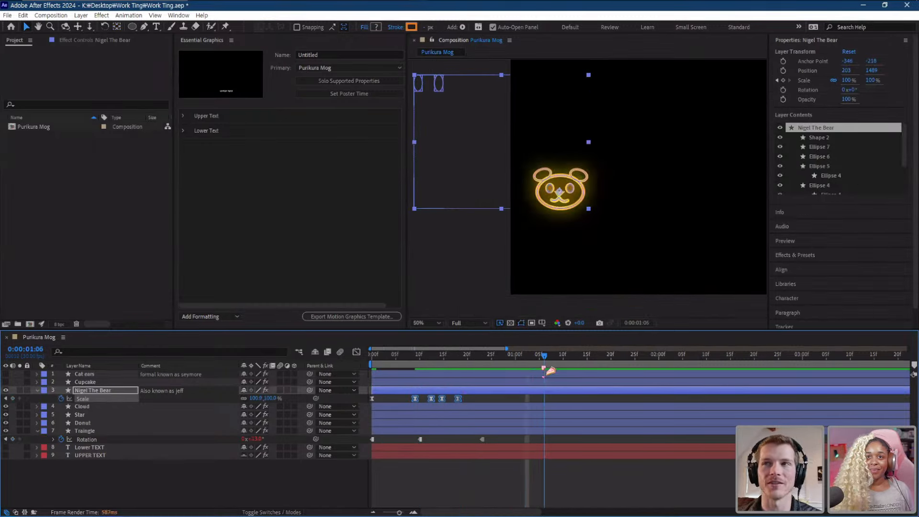
pyautogui.click(508, 402)
pyautogui.click(459, 399)
pyautogui.hotkey('ctrl', 'c')
pyautogui.hotkey('ctrl', 'v')
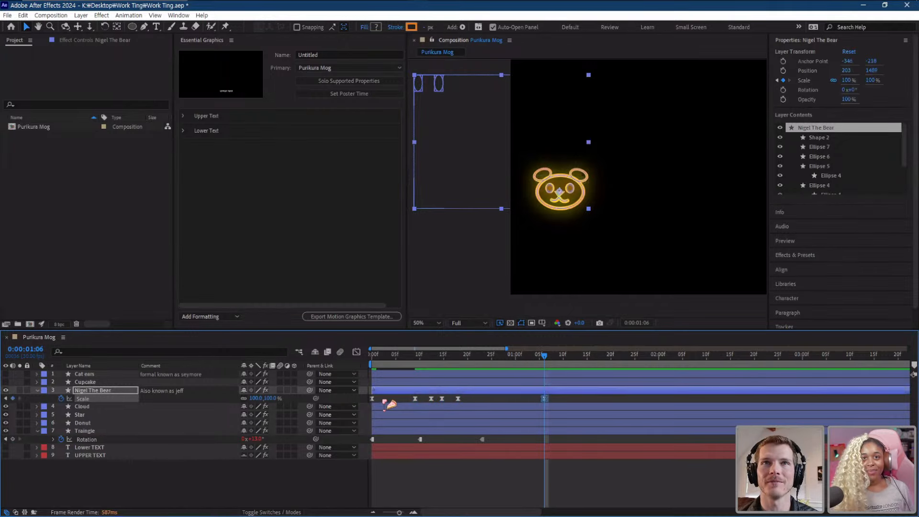
# - Copy the bear's first 0% scale keyframe after the hold, preview the scale-out, and shift the copy to about 0:00:01:10
pyautogui.click(372, 399)
pyautogui.click(554, 357)
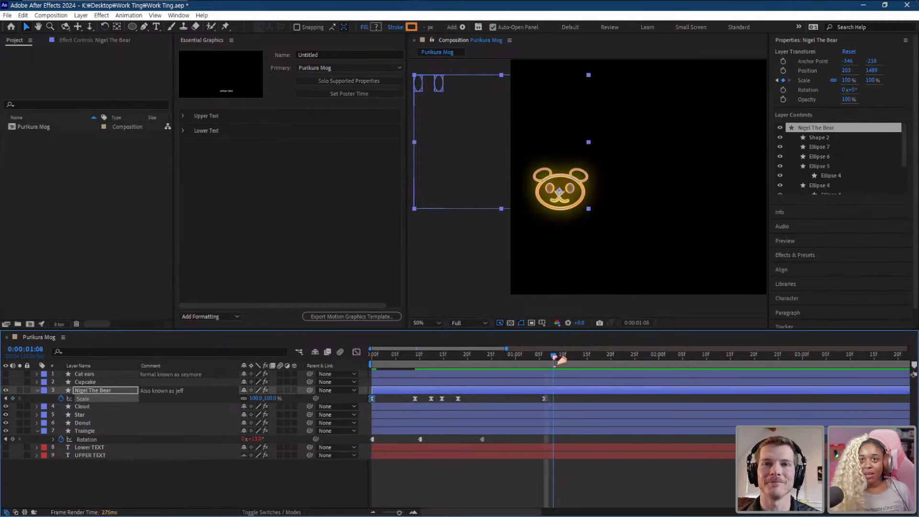
pyautogui.hotkey('ctrl', 'c')
pyautogui.hotkey('ctrl', 'v')
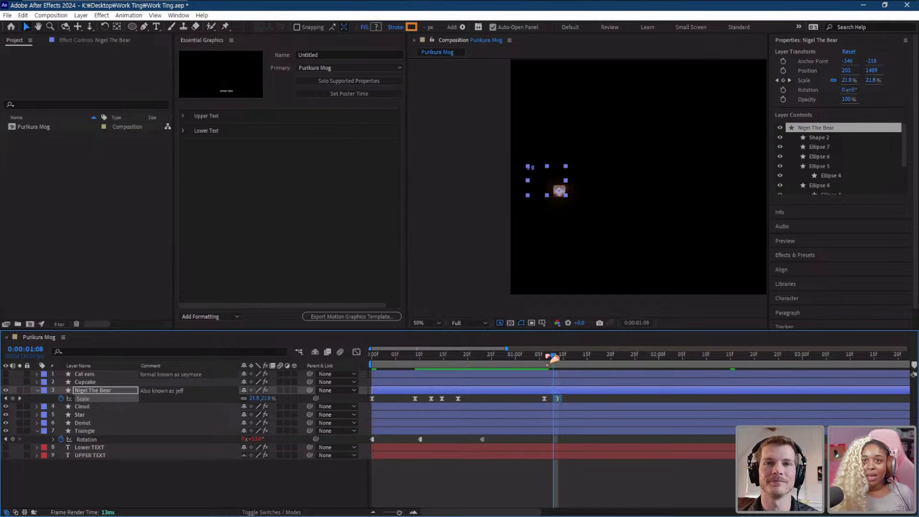
pyautogui.moveTo(554, 356); pyautogui.dragTo(541, 358)
pyautogui.press('space')
pyautogui.press('space')
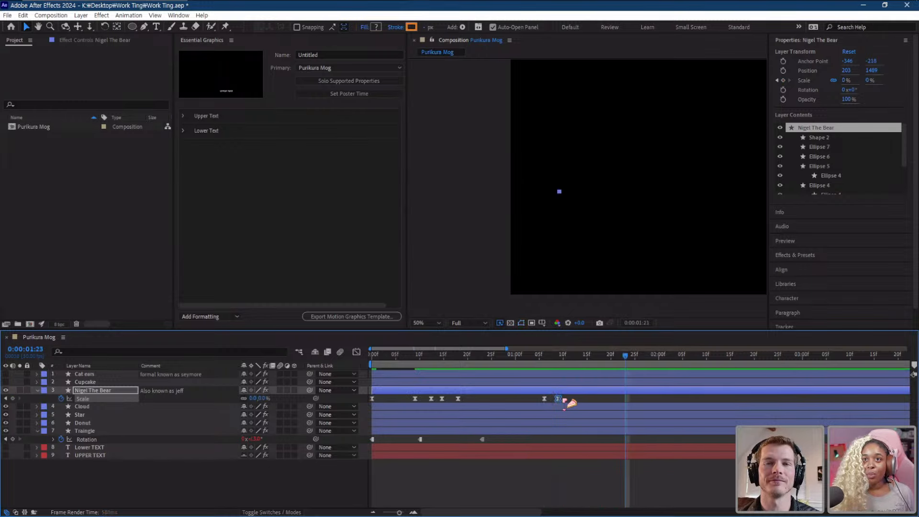
pyautogui.moveTo(559, 399); pyautogui.dragTo(564, 398)
# - Save the project and preview the stickers from the first frame
pyautogui.scroll(-2, 622, 215)
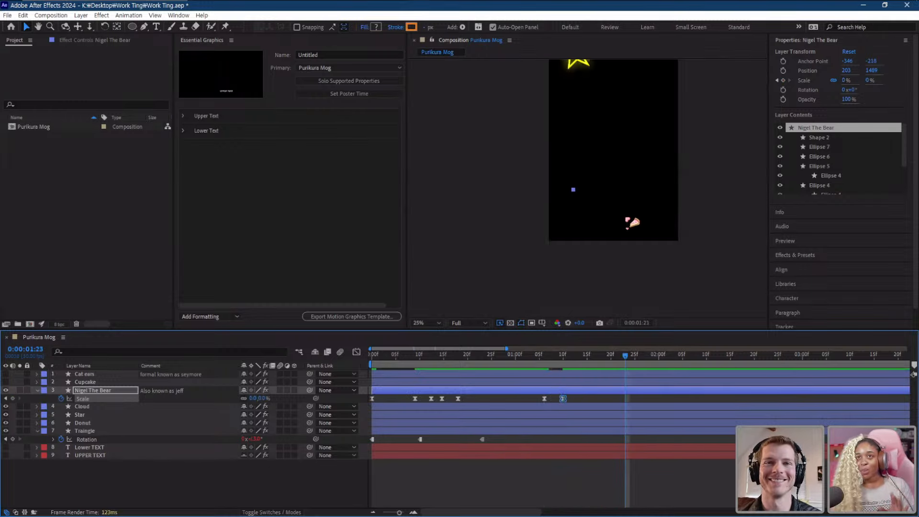
pyautogui.moveTo(602, 235); pyautogui.dragTo(564, 261)
pyautogui.hotkey('ctrl', 's')
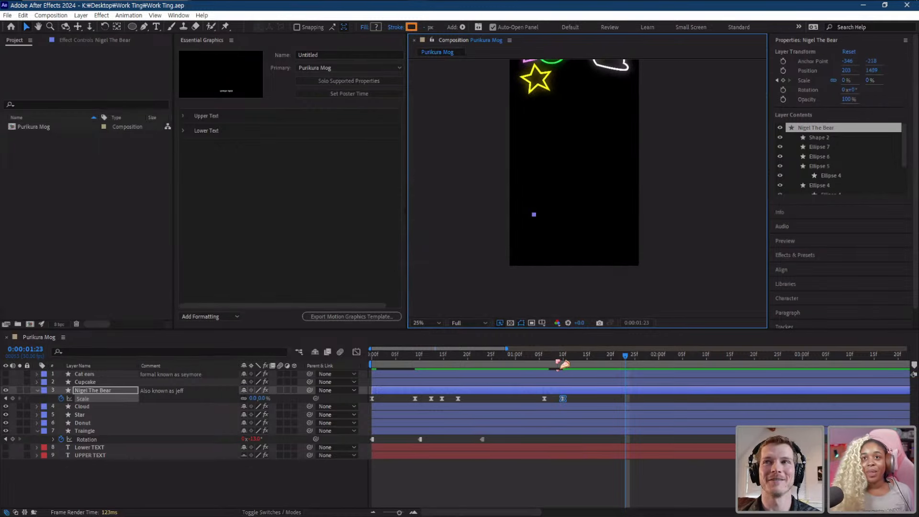
pyautogui.press('Home')
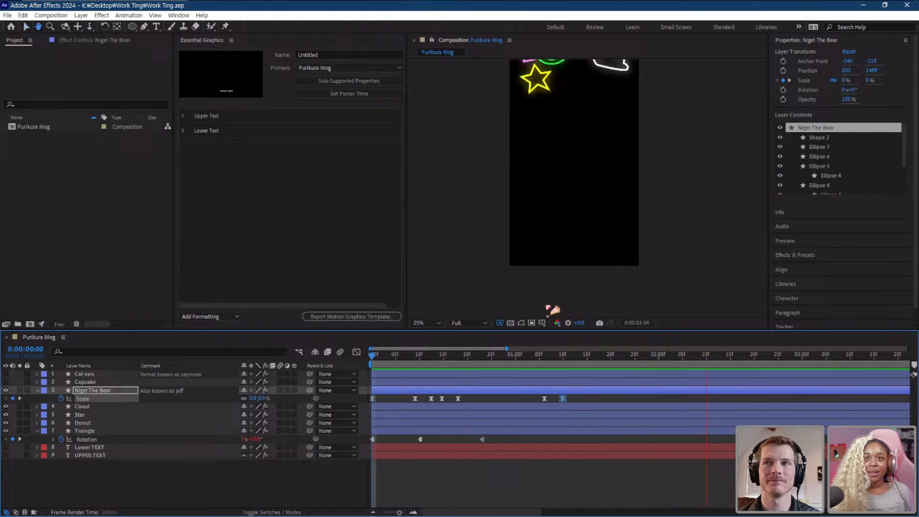
pyautogui.press('space')
pyautogui.scroll(-1, 586, 327)
# - Add an expression to the bear's Scale with loopOut() on a line below transform.scale
pyautogui.click(573, 360)
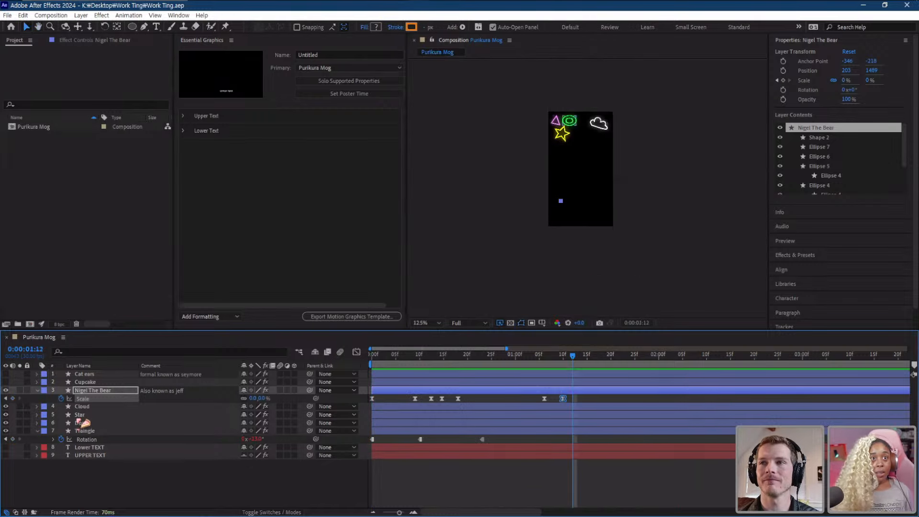
pyautogui.keyDown('alt'); pyautogui.click(62, 400); pyautogui.keyUp('alt')
pyautogui.click(462, 412)
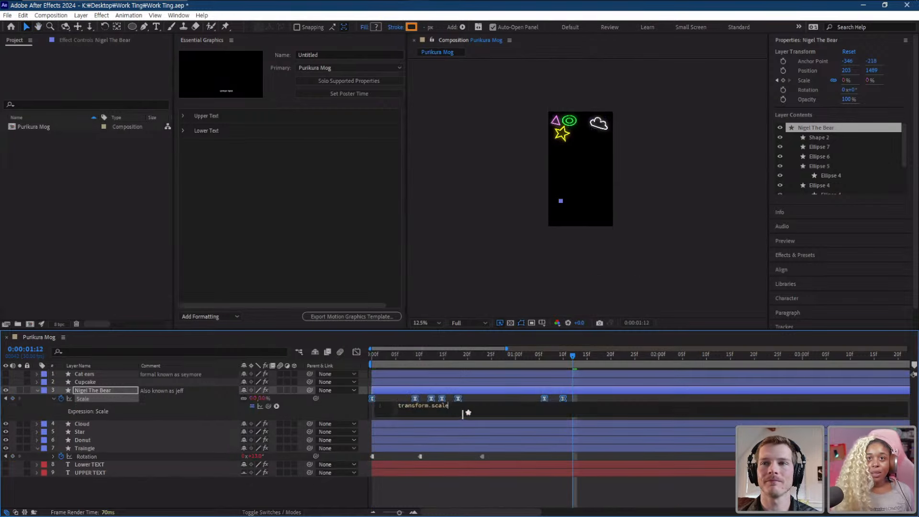
pyautogui.write('loop')
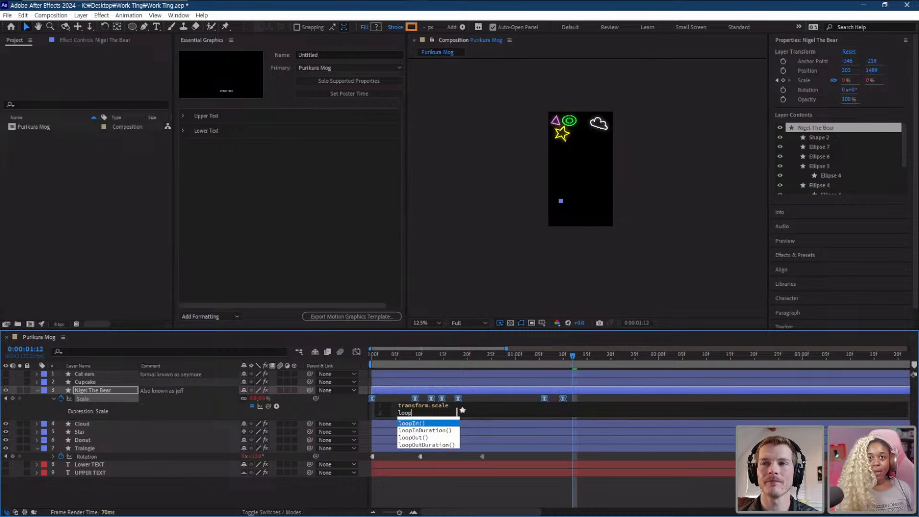
pyautogui.click(433, 438)
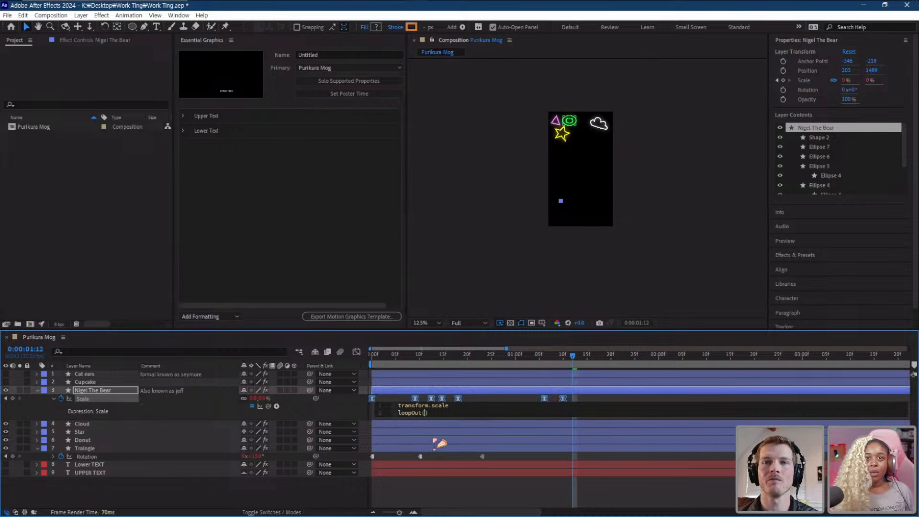
pyautogui.click(531, 363)
pyautogui.click(531, 359)
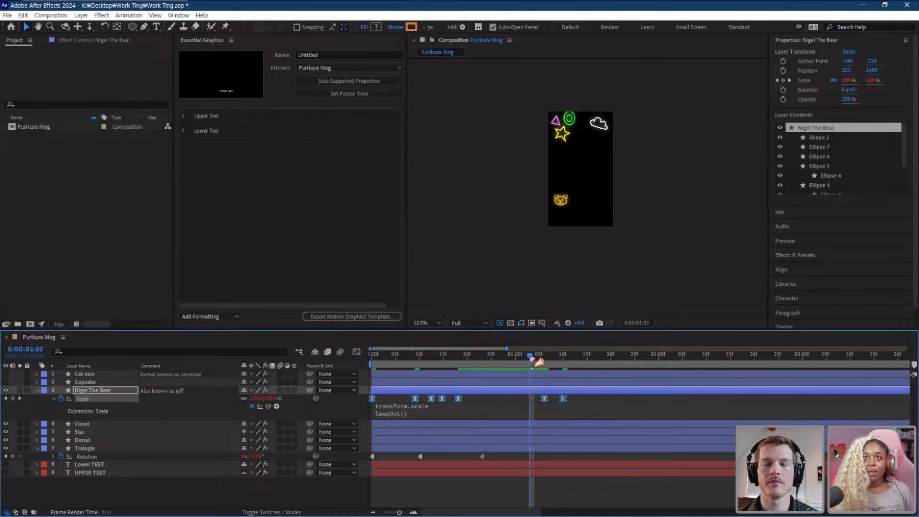
# - Copy the bear's final 0% scale keyframe to about 0:00:01:28, preview the loop, and save the project
pyautogui.click(563, 398)
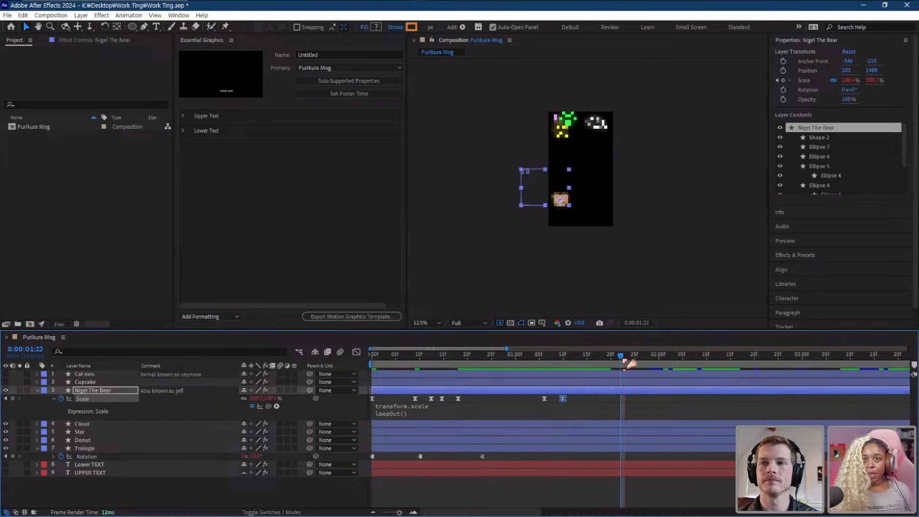
pyautogui.hotkey('ctrl', 'v')
pyautogui.moveTo(622, 399); pyautogui.dragTo(649, 402)
pyautogui.click(540, 366)
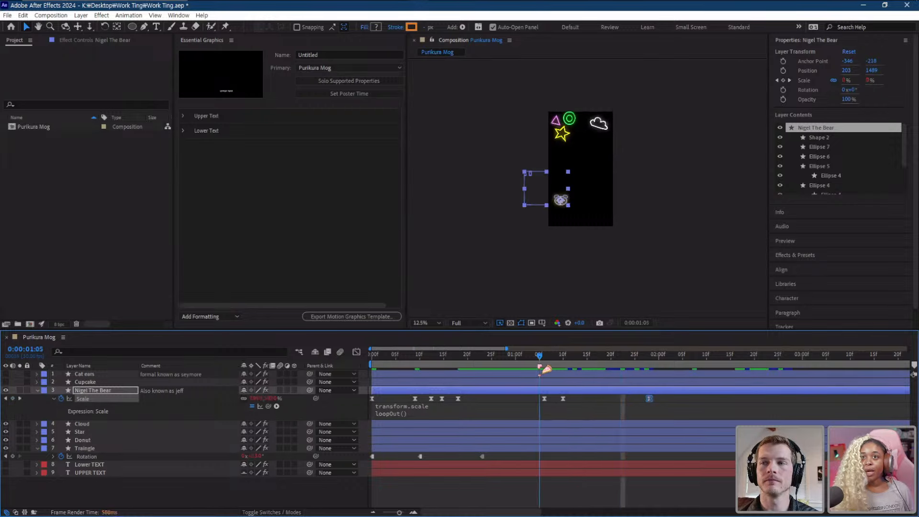
pyautogui.click(537, 365)
pyautogui.press('space')
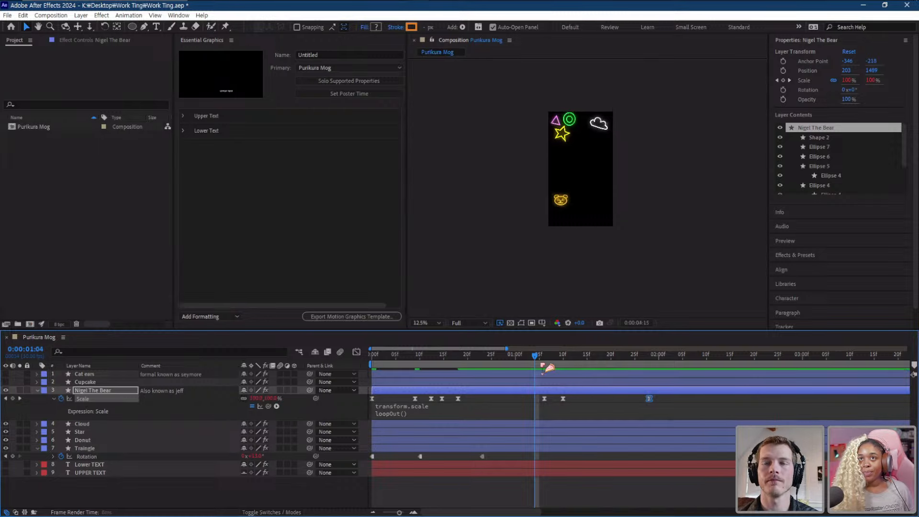
pyautogui.scroll(-1, 578, 291)
pyautogui.hotkey('ctrl', 's')
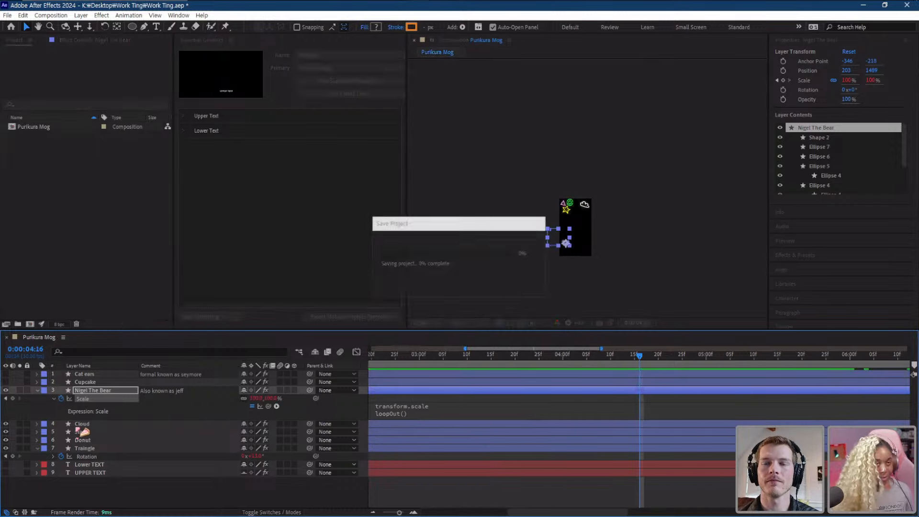
pyautogui.click(37, 390)
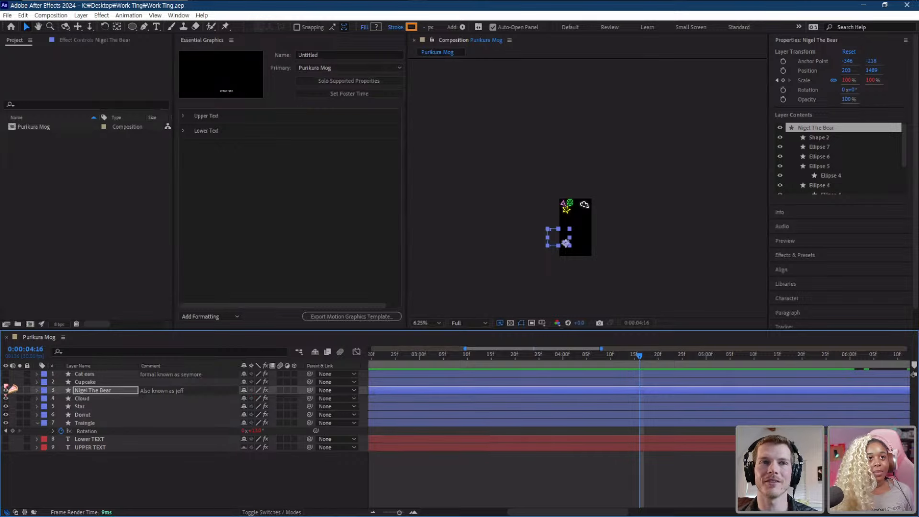
# - Show the Cupcake layer and centre its anchor point on the cupcake artwork
pyautogui.click(5, 382)
pyautogui.click(83, 382)
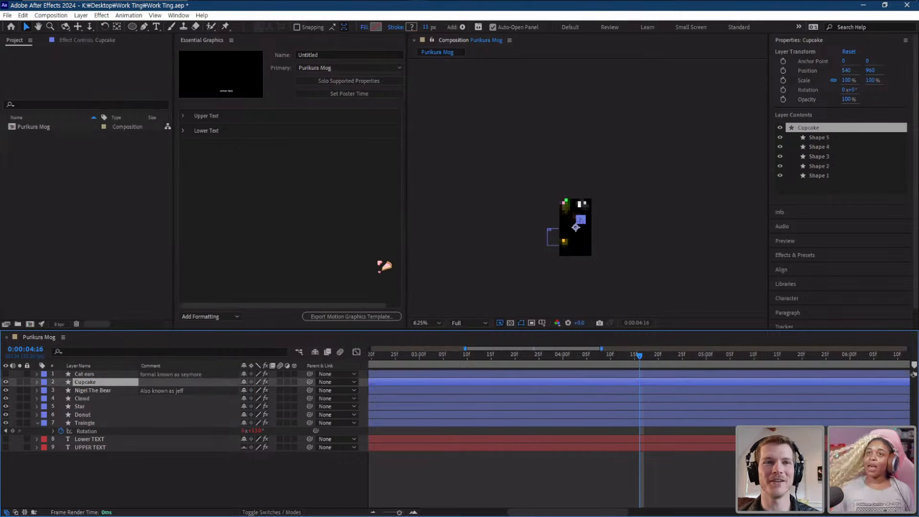
pyautogui.scroll(2, 598, 259)
pyautogui.press('h')
pyautogui.moveTo(584, 255); pyautogui.dragTo(601, 219)
pyautogui.scroll(2, 597, 246)
pyautogui.moveTo(535, 282); pyautogui.dragTo(574, 212)
pyautogui.press('y')
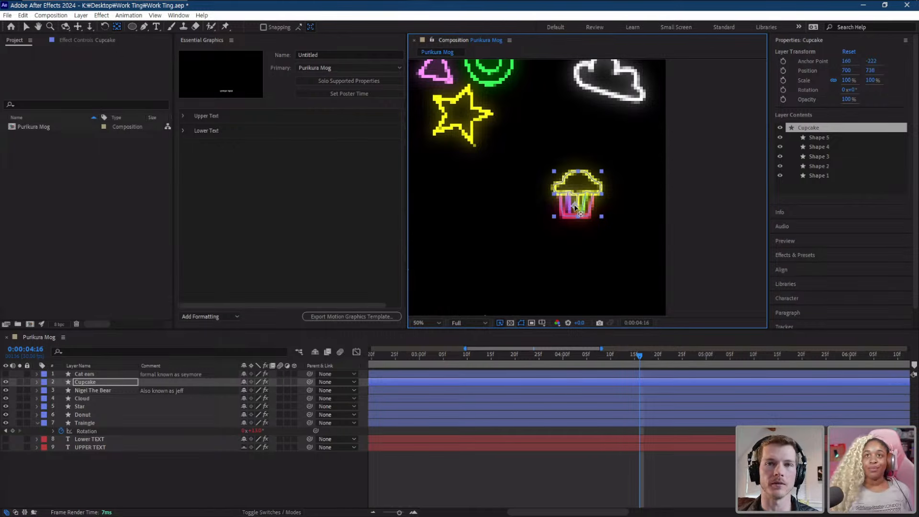
# - Save the project and reveal the Donut layer's Position and Scale keyframes at the start of the timeline
pyautogui.click(86, 415)
pyautogui.hotkey('ctrl', 's')
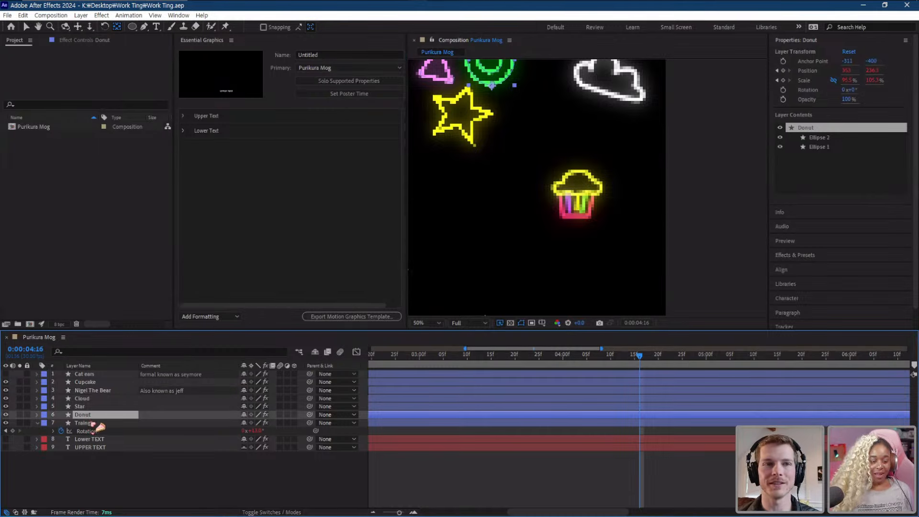
pyautogui.press('u')
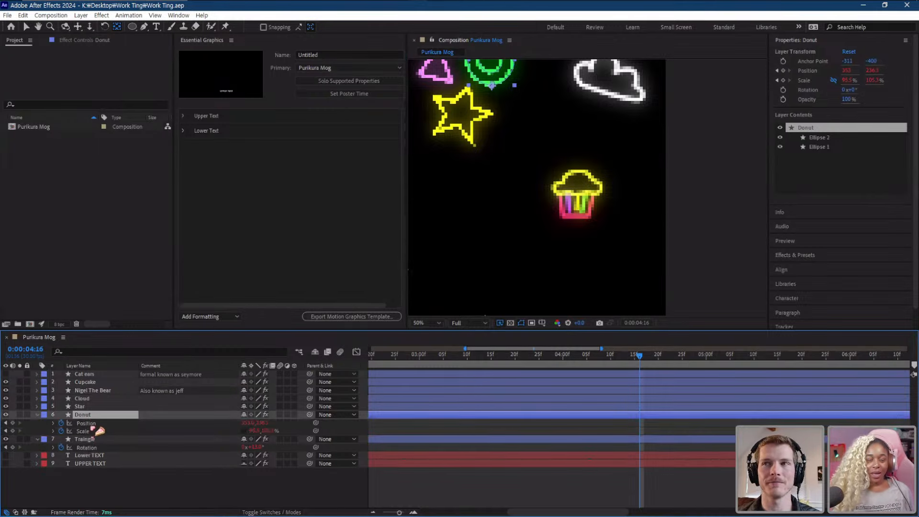
pyautogui.press('Return')
pyautogui.moveTo(531, 515); pyautogui.dragTo(436, 515)
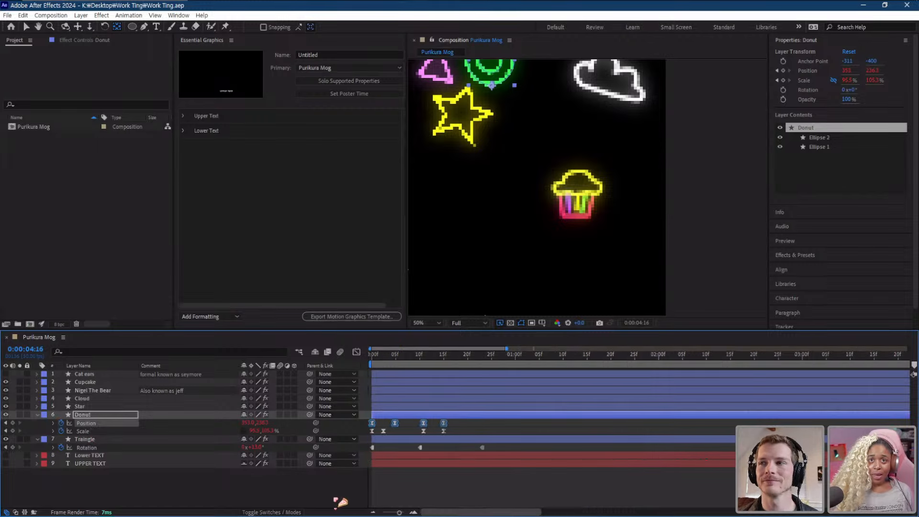
# - Solo the Cupcake layer at the first frame and move its anchor point to the middle of the cupcake's bottom edge
pyautogui.click(89, 383)
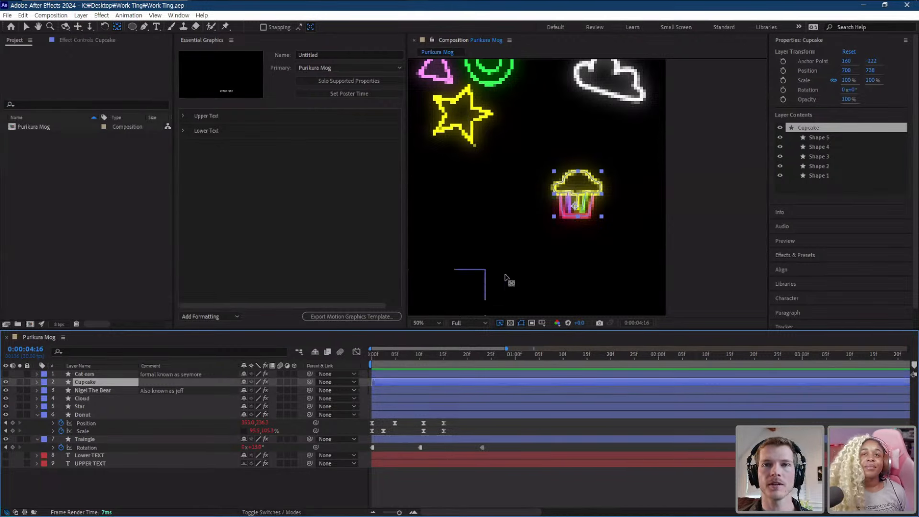
pyautogui.moveTo(579, 205); pyautogui.dragTo(582, 195)
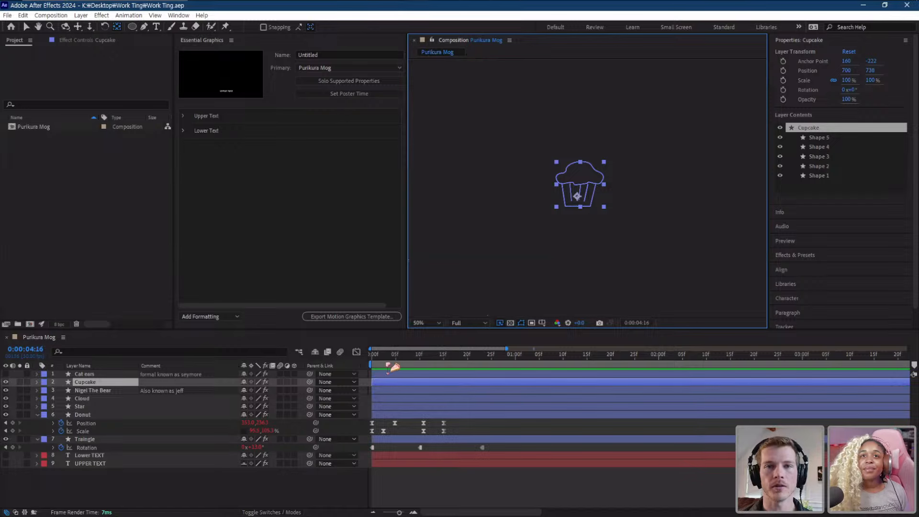
pyautogui.click(19, 382)
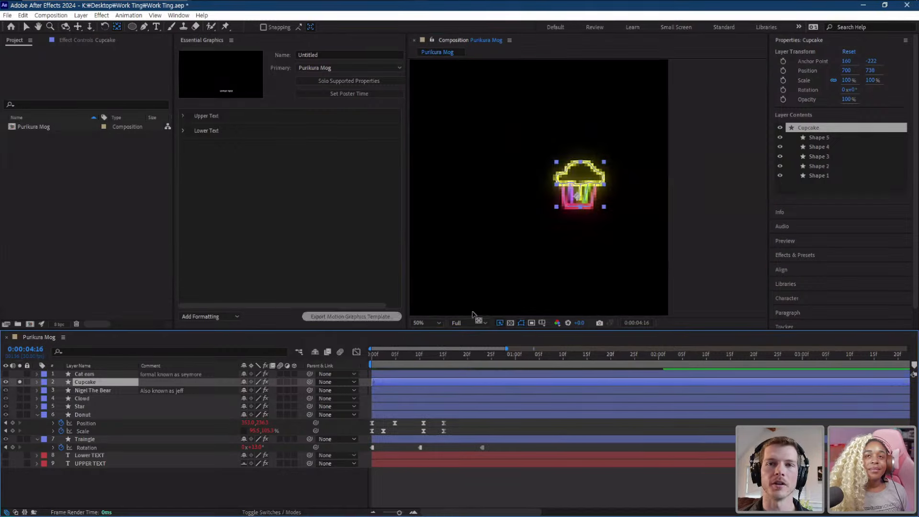
pyautogui.click(375, 356)
pyautogui.moveTo(366, 357); pyautogui.dragTo(365, 357)
pyautogui.moveTo(579, 203); pyautogui.dragTo(590, 214)
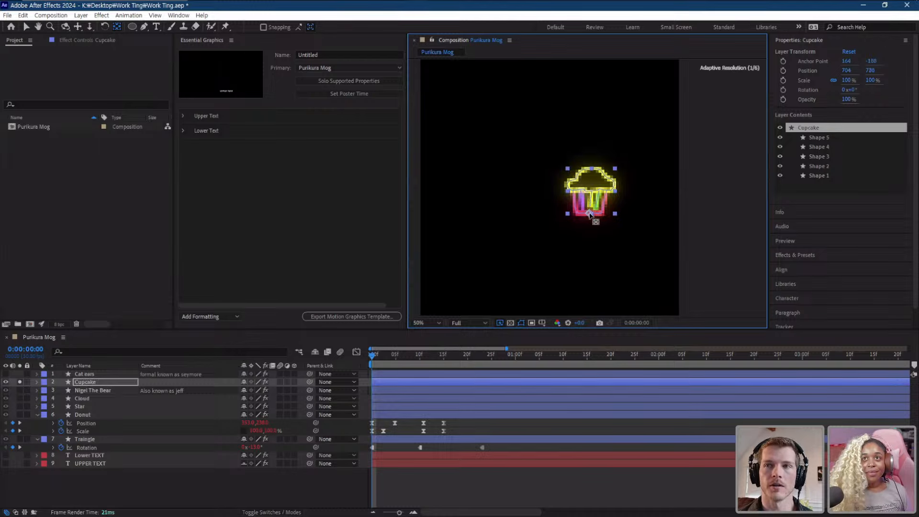
# - Copy the Donut's Position and Scale keyframes onto the Cupcake layer at the first frame
pyautogui.moveTo(474, 425); pyautogui.dragTo(371, 439)
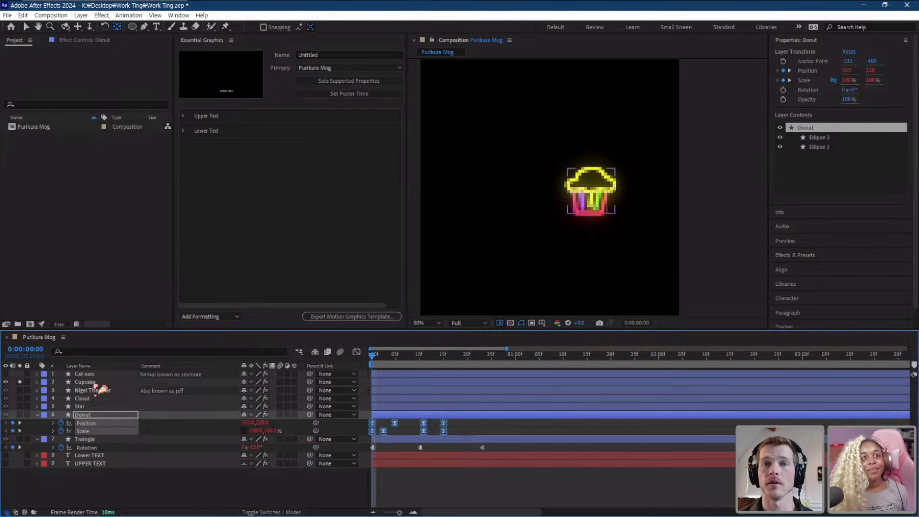
pyautogui.click(85, 382)
pyautogui.hotkey('ctrl', 'v')
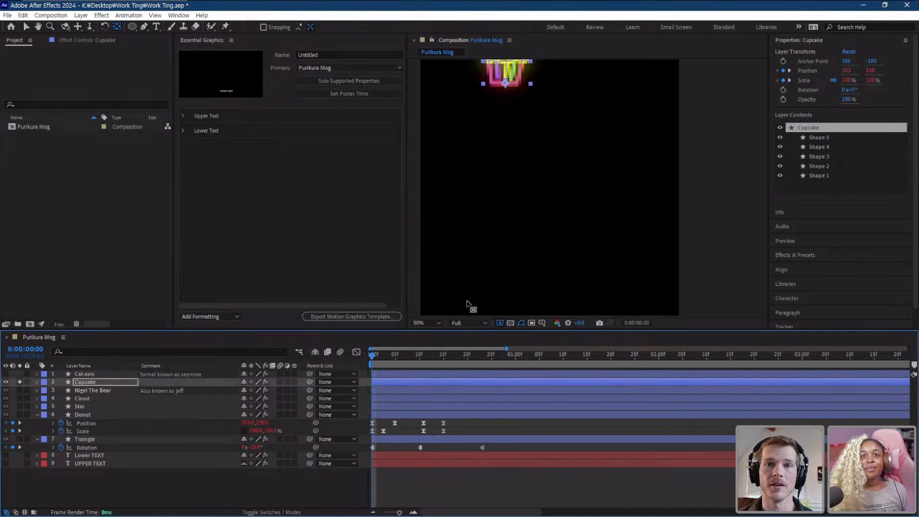
# - Switch to the Graph Editor, turn off the Cupcake layer's solo, and reveal its Position property
pyautogui.click(356, 351)
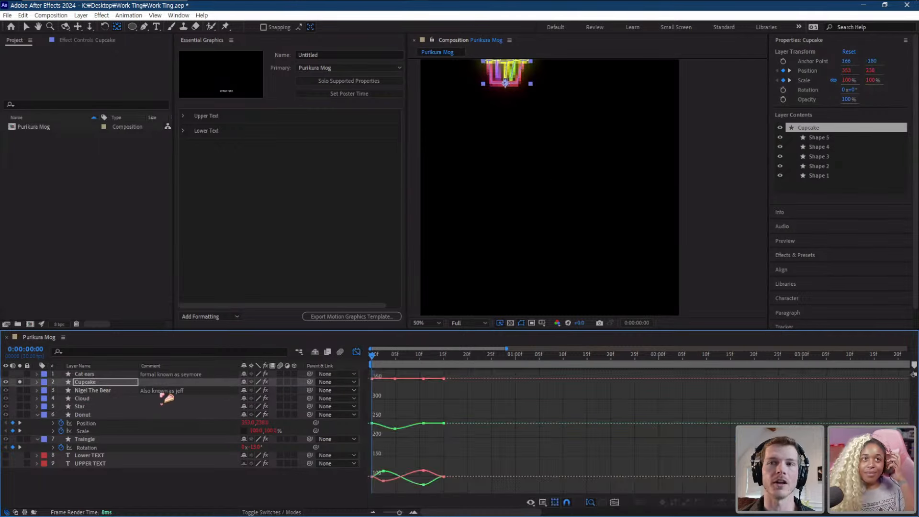
pyautogui.click(20, 382)
pyautogui.click(92, 383)
pyautogui.click(87, 491)
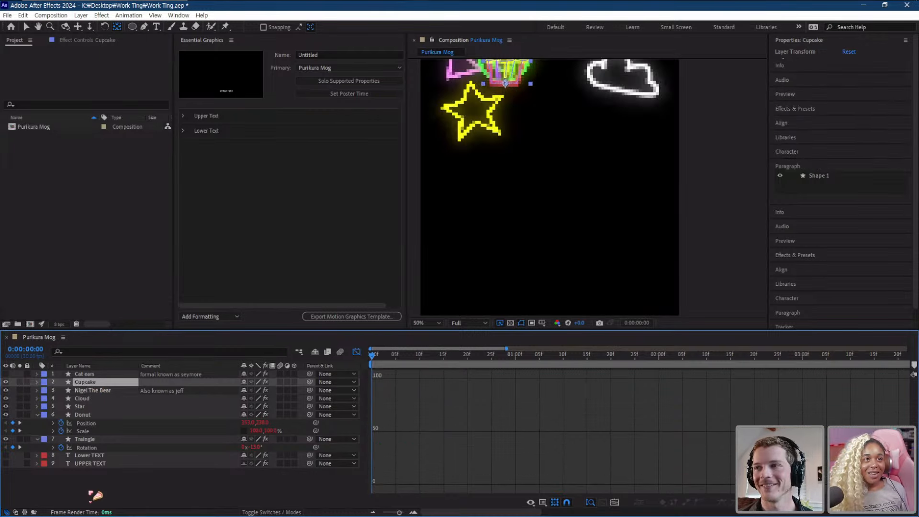
pyautogui.click(89, 384)
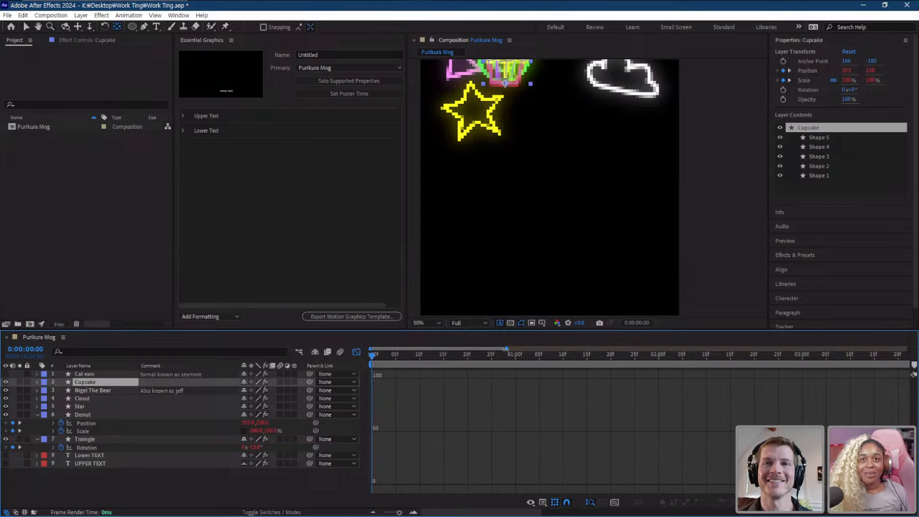
pyautogui.click(72, 483)
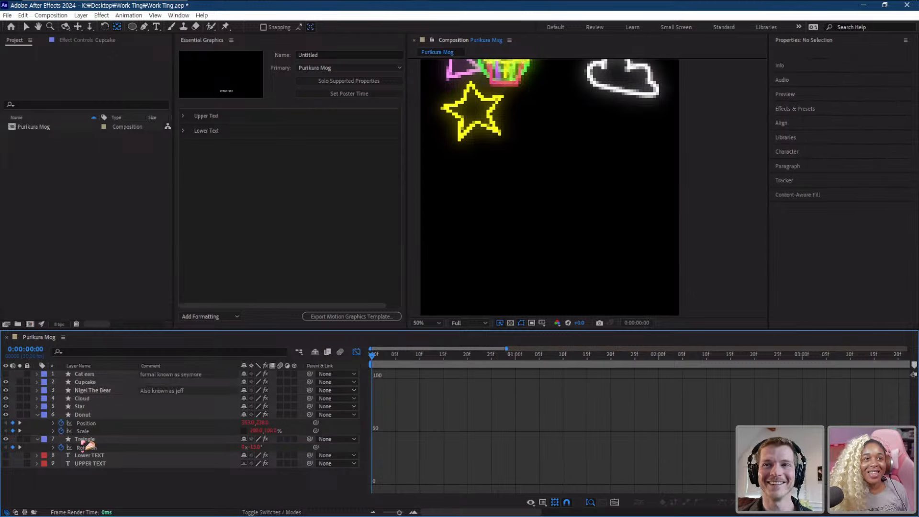
pyautogui.click(92, 384)
pyautogui.press('p')
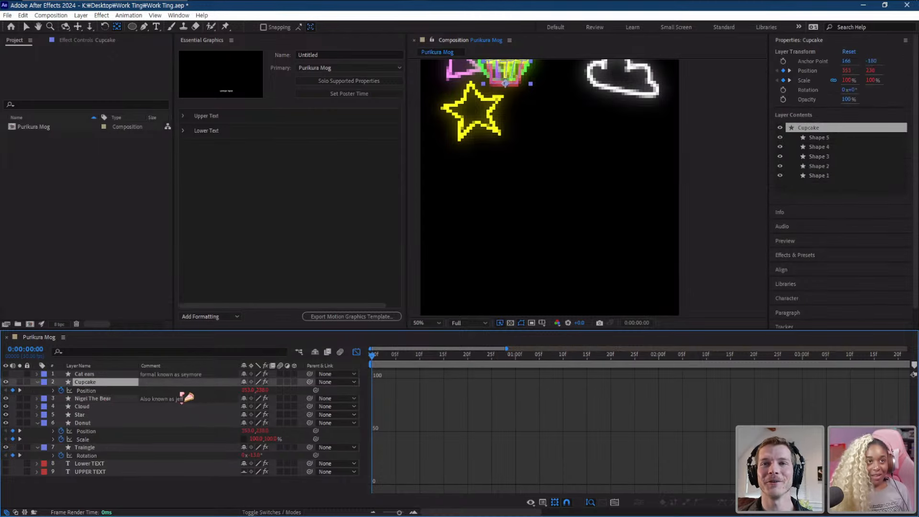
# - Shift all the Cupcake's Position keyframes horizontally in the Graph Editor to an X of about 587, between the donut and the cloud
pyautogui.click(96, 391)
pyautogui.moveTo(484, 407); pyautogui.dragTo(367, 368)
pyautogui.scroll(-2, 562, 169)
pyautogui.scroll(2, 557, 172)
pyautogui.press('h')
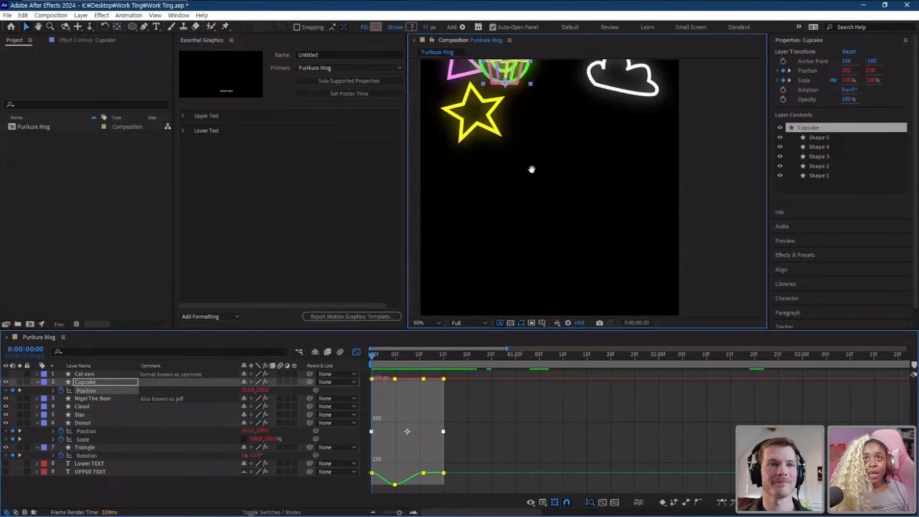
pyautogui.moveTo(532, 168); pyautogui.dragTo(544, 244)
pyautogui.press('v')
pyautogui.moveTo(395, 379); pyautogui.dragTo(401, 316)
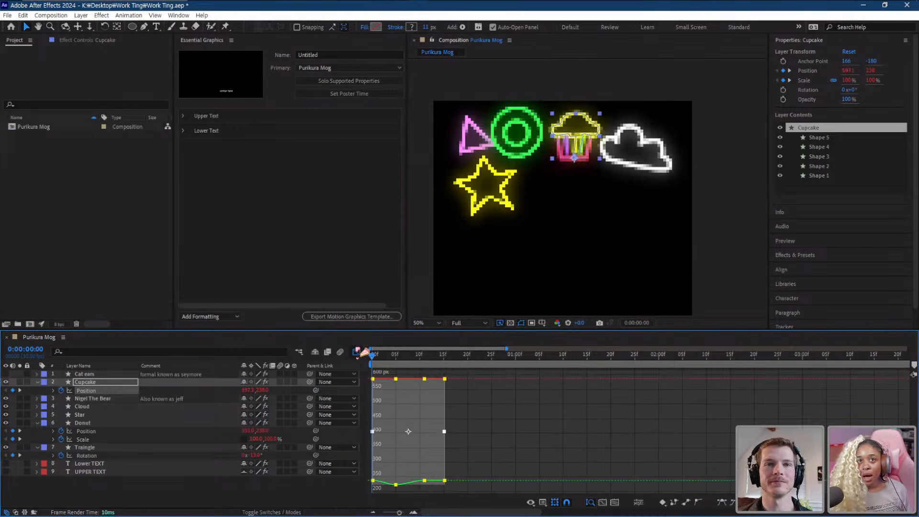
# - Leave the Graph Editor, preview the sticker animation, and return to the first frame
pyautogui.click(356, 352)
pyautogui.press('space')
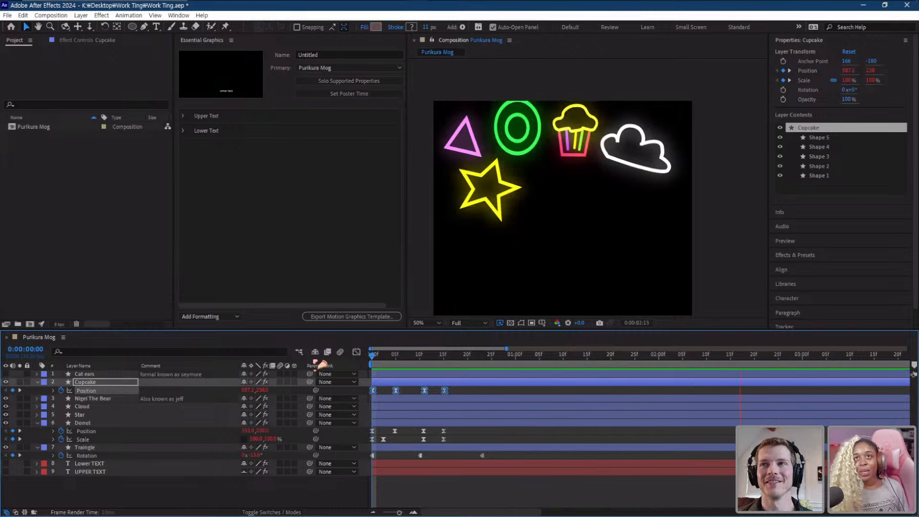
pyautogui.press('space')
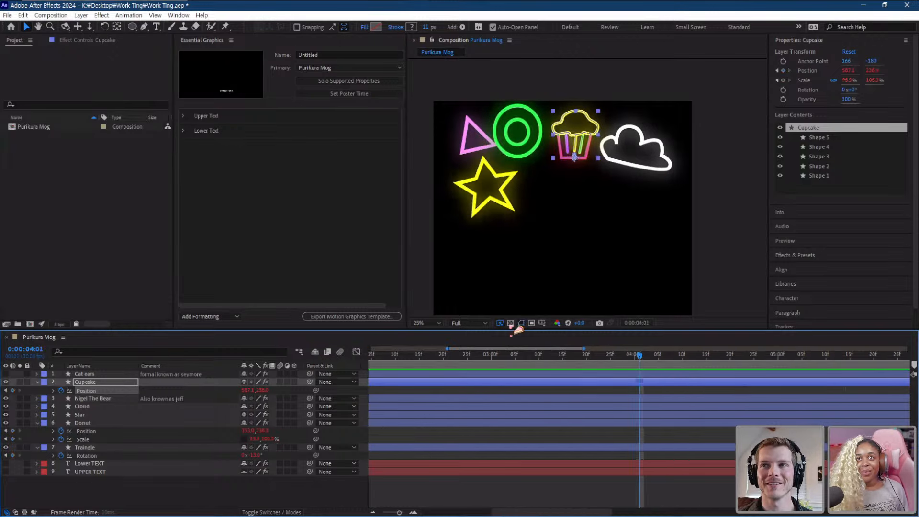
pyautogui.scroll(-2, 571, 255)
pyautogui.moveTo(448, 350); pyautogui.dragTo(348, 352)
pyautogui.press('Home')
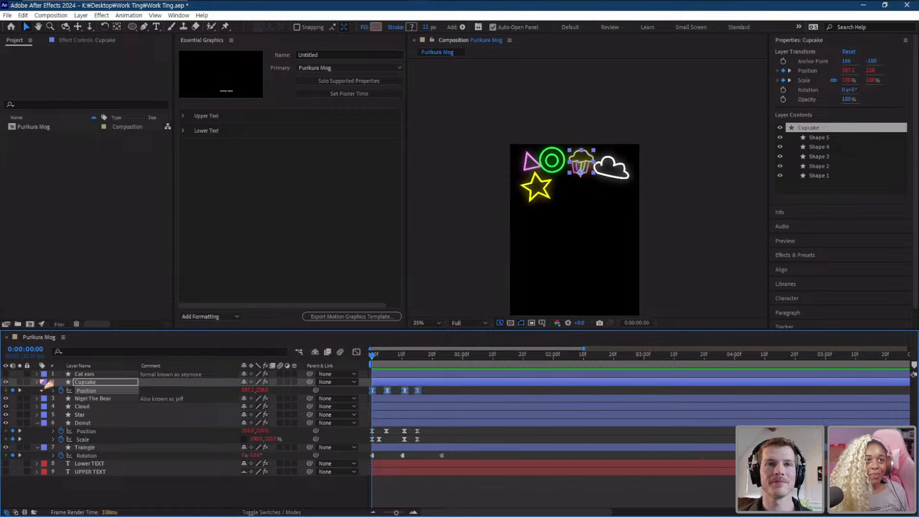
# - Collapse the Cupcake layer and make the Cat ears layer visible and selected for close-up work
pyautogui.click(37, 382)
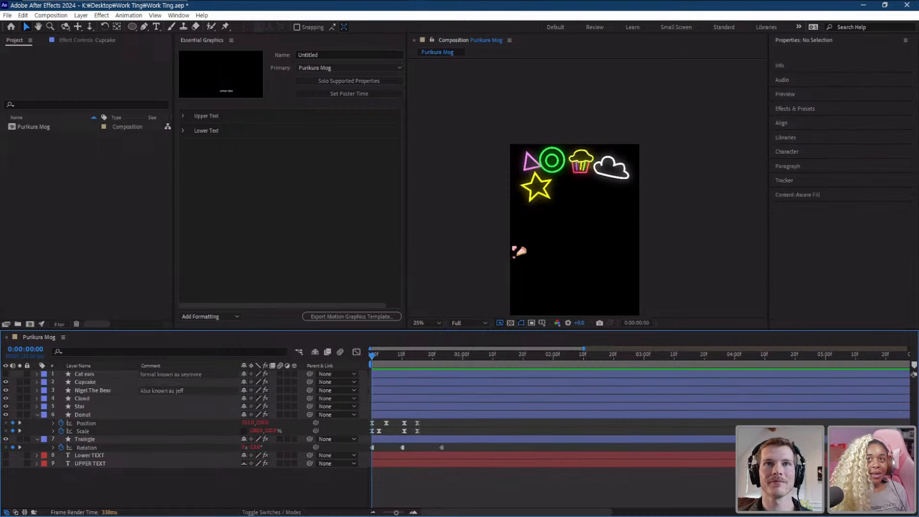
pyautogui.moveTo(512, 246); pyautogui.dragTo(511, 224)
pyautogui.click(85, 374)
pyautogui.click(5, 374)
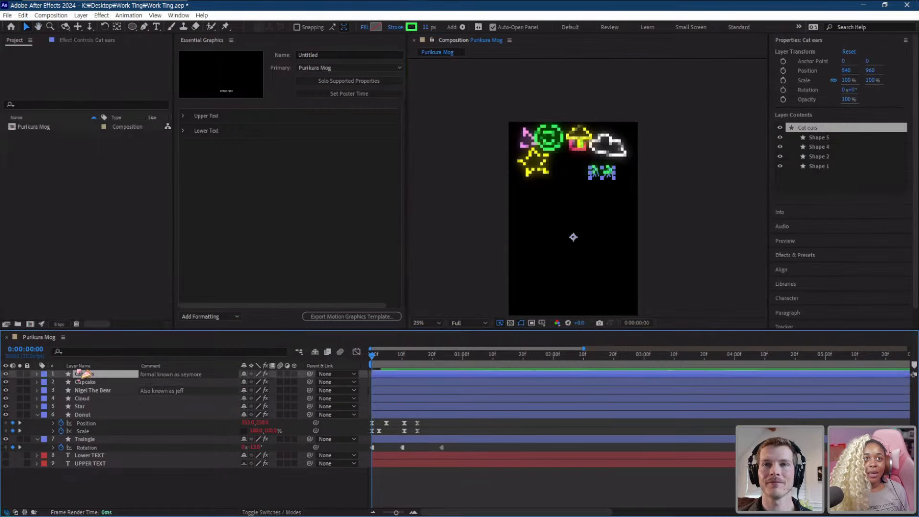
pyautogui.press('.')
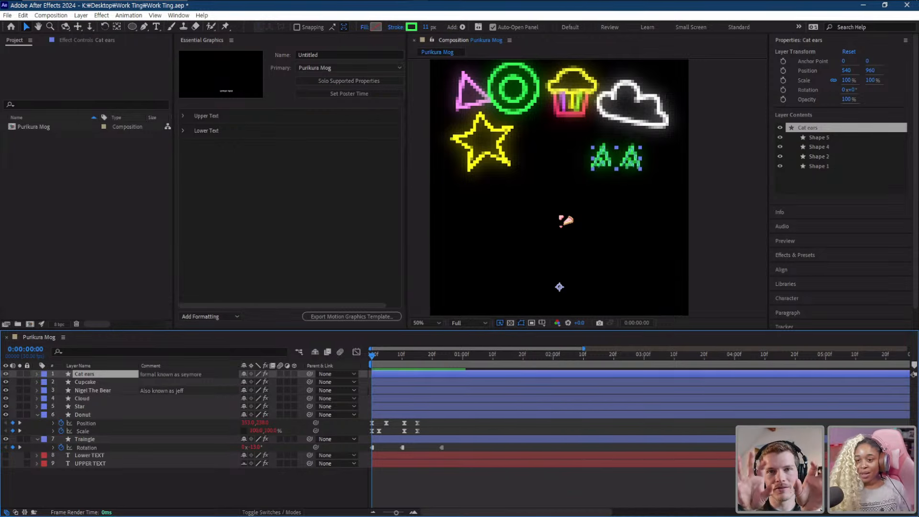
pyautogui.scroll(2, 635, 178)
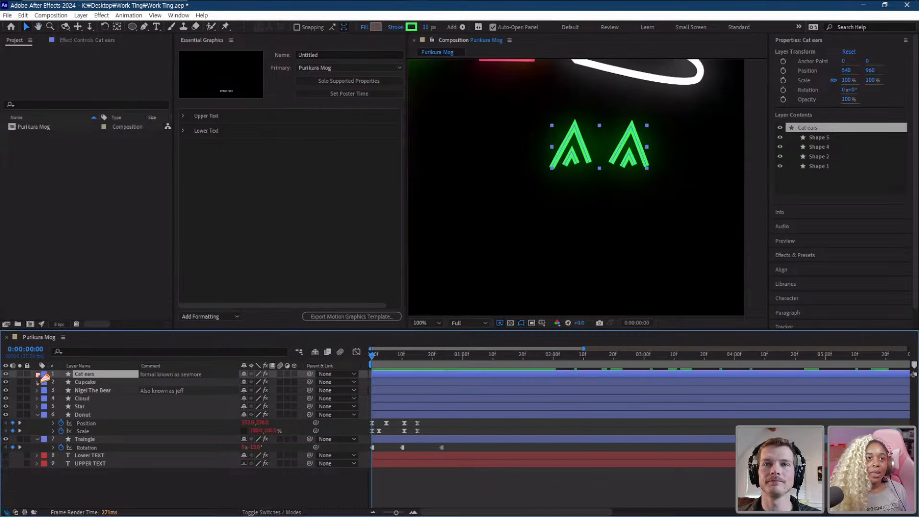
# - Expand the Cat ears contents and enable Path keyframing for Shape 5, the outer line of the second ear, at the first frame
pyautogui.click(37, 374)
pyautogui.click(68, 390)
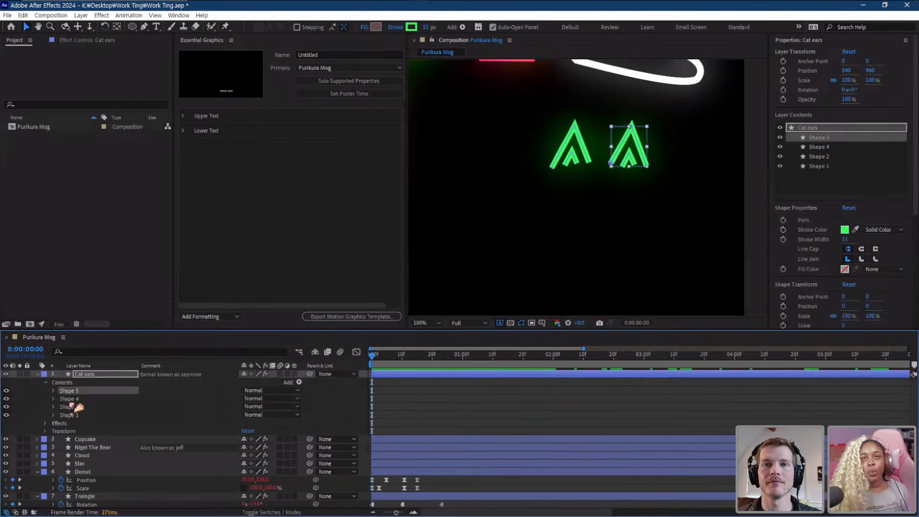
pyautogui.keyDown('shift'); pyautogui.click(72, 399); pyautogui.keyUp('shift')
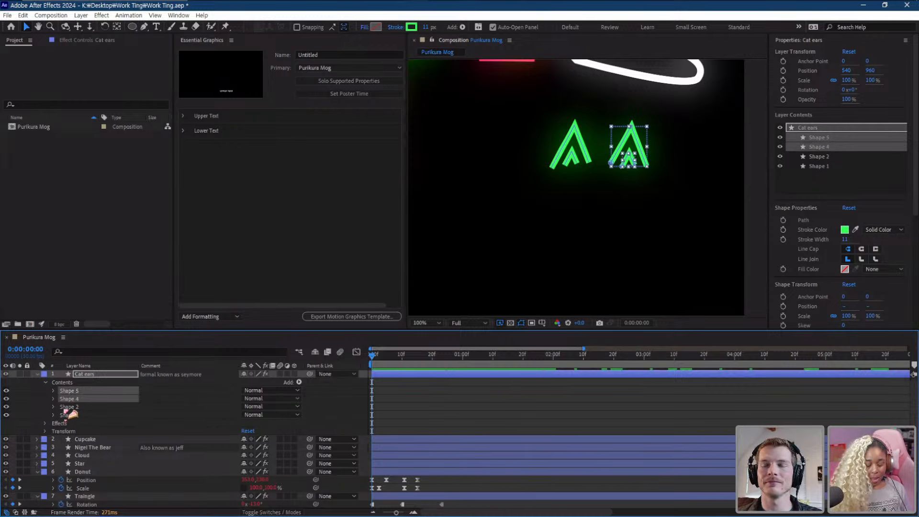
pyautogui.click(54, 391)
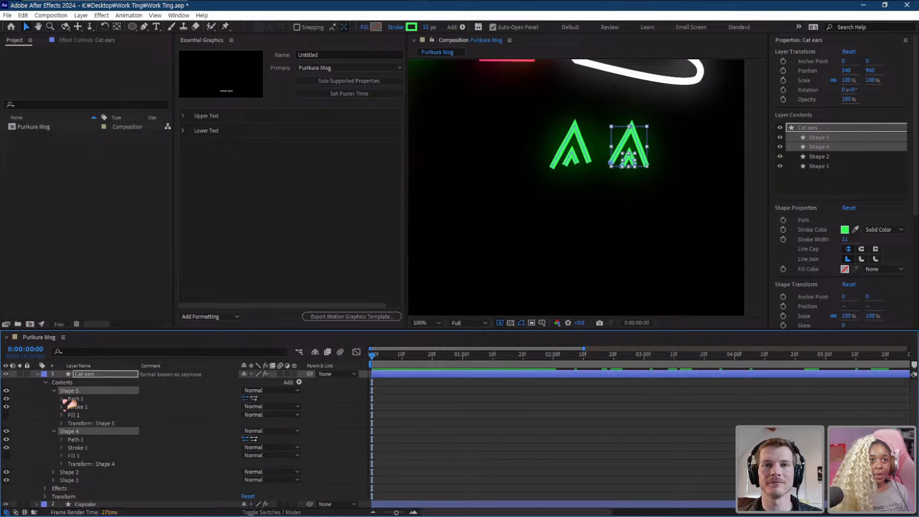
pyautogui.click(63, 399)
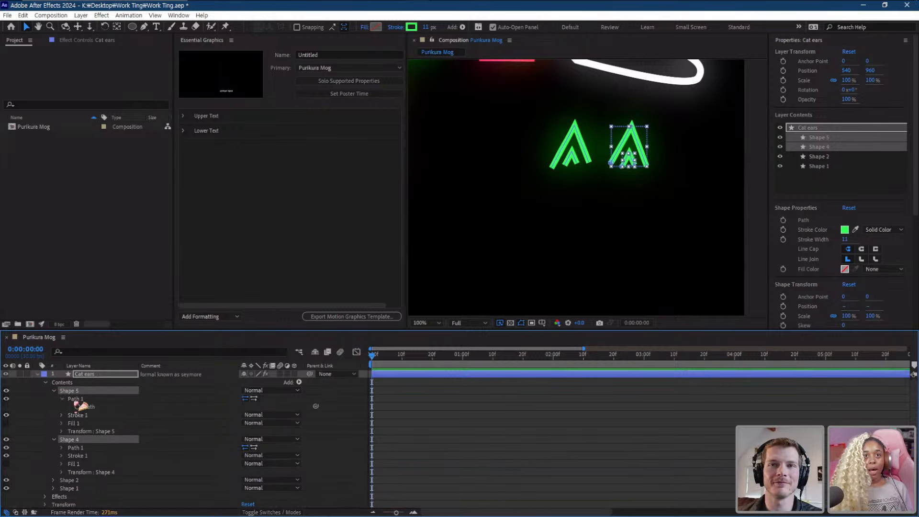
pyautogui.click(90, 406)
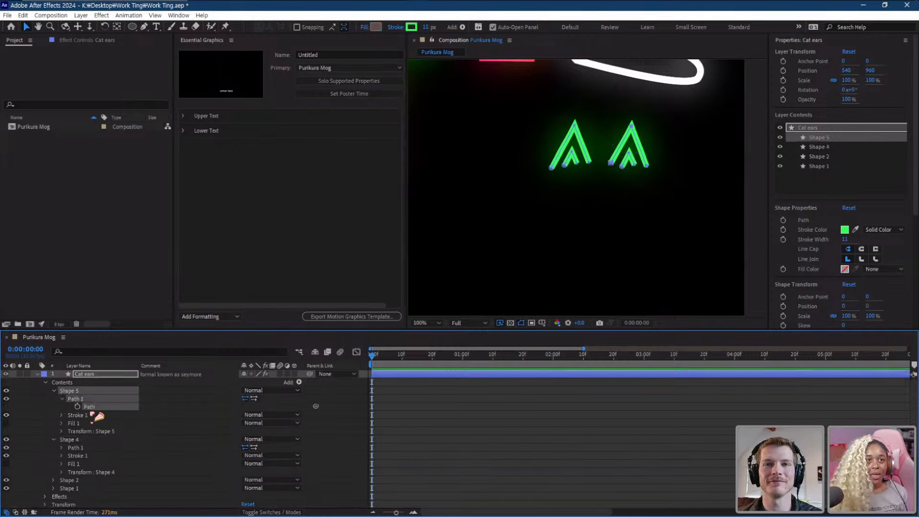
pyautogui.click(78, 406)
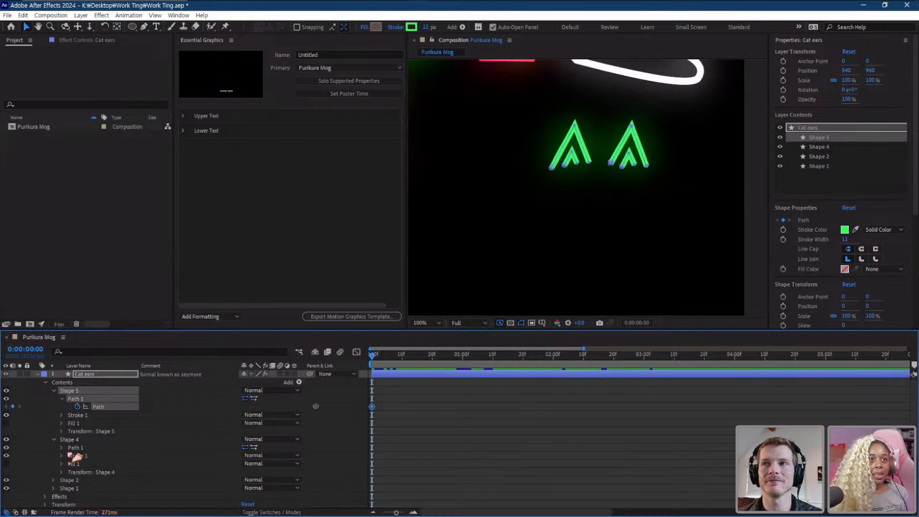
# - Enable Path keyframing for Shape 4, the inner line of the same ear, at the first frame
pyautogui.click(74, 448)
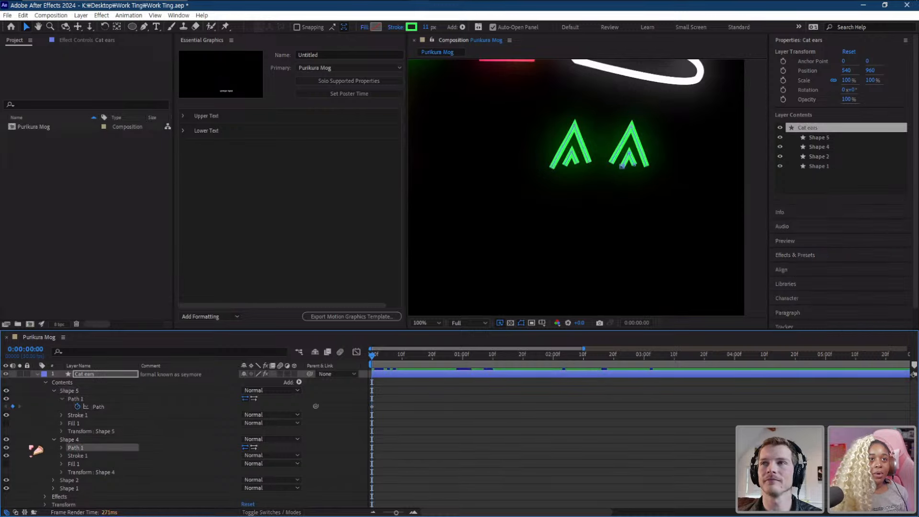
pyautogui.click(61, 447)
pyautogui.click(78, 455)
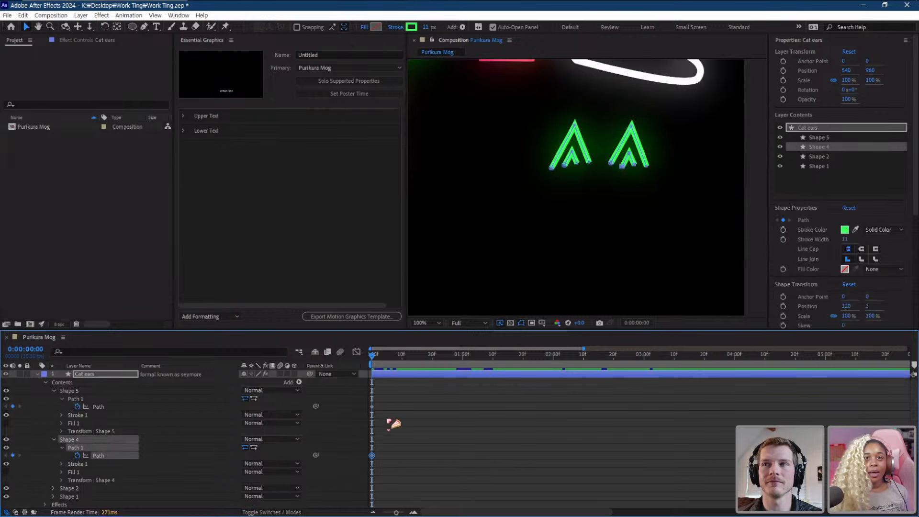
# - Copy the Shape 5 and Shape 4 Path keyframes from the first frame to frame 11
pyautogui.moveTo(381, 397); pyautogui.dragTo(366, 464)
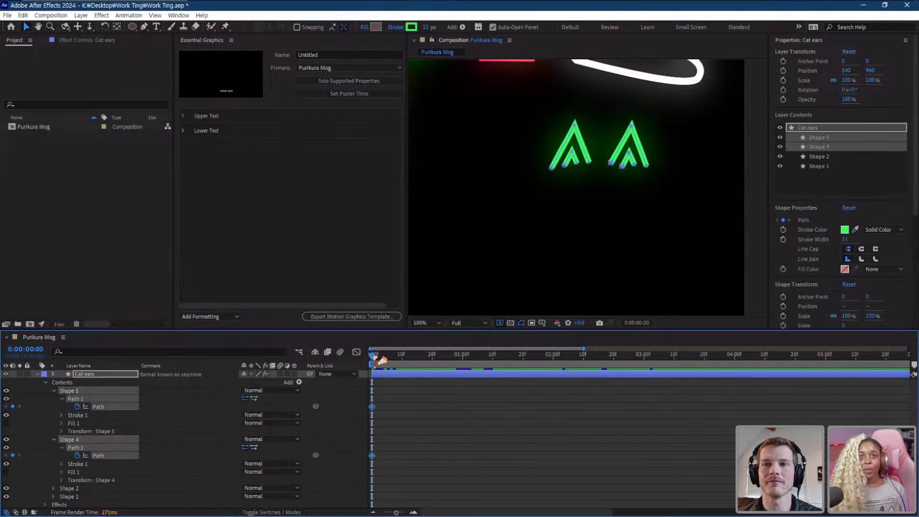
pyautogui.moveTo(373, 357); pyautogui.dragTo(357, 464)
pyautogui.hotkey('ctrl', 'v')
pyautogui.hotkey('ctrl', 'c')
pyautogui.hotkey('ctrl', 'v')
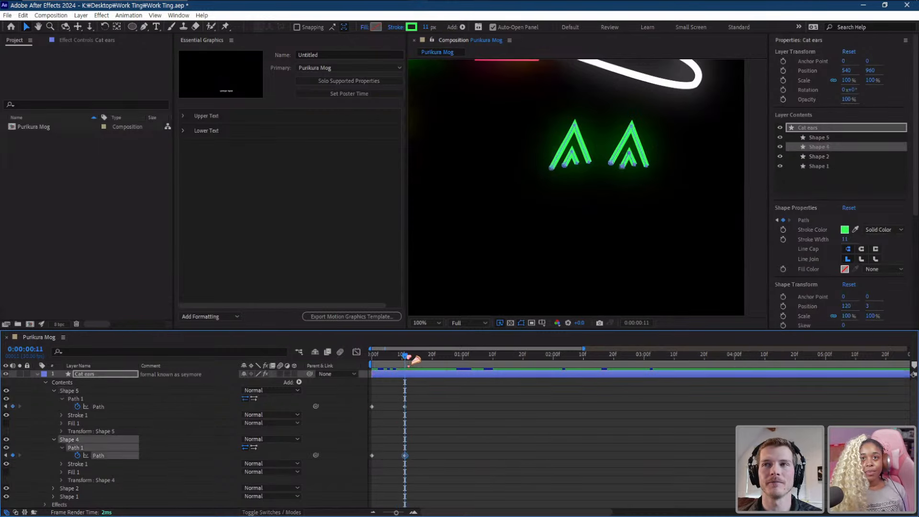
# - Add a Path keyframe for Shape 5 at frame 12 and lower the speed at the preceding keyframe in the Graph Editor
pyautogui.moveTo(405, 357)
pyautogui.mouseDown()
pyautogui.moveTo(378, 366)
pyautogui.moveTo(417, 363)
pyautogui.mouseUp()
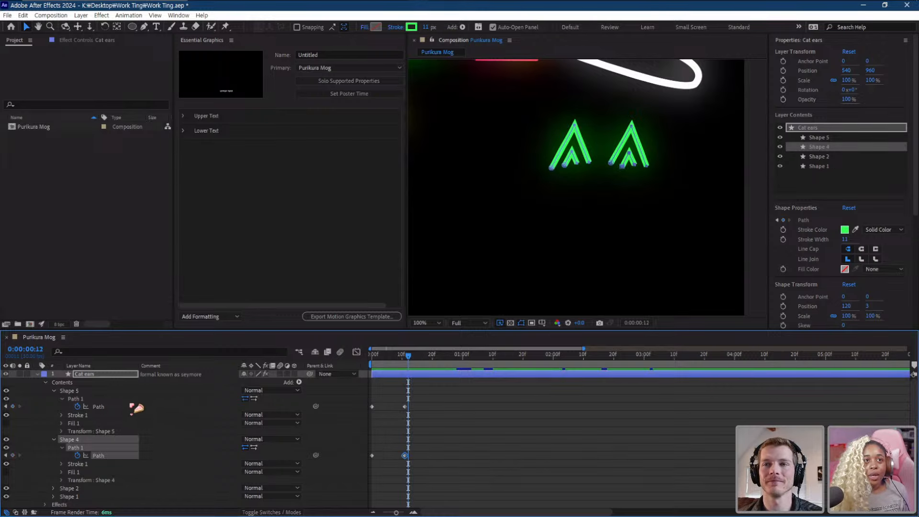
pyautogui.click(77, 399)
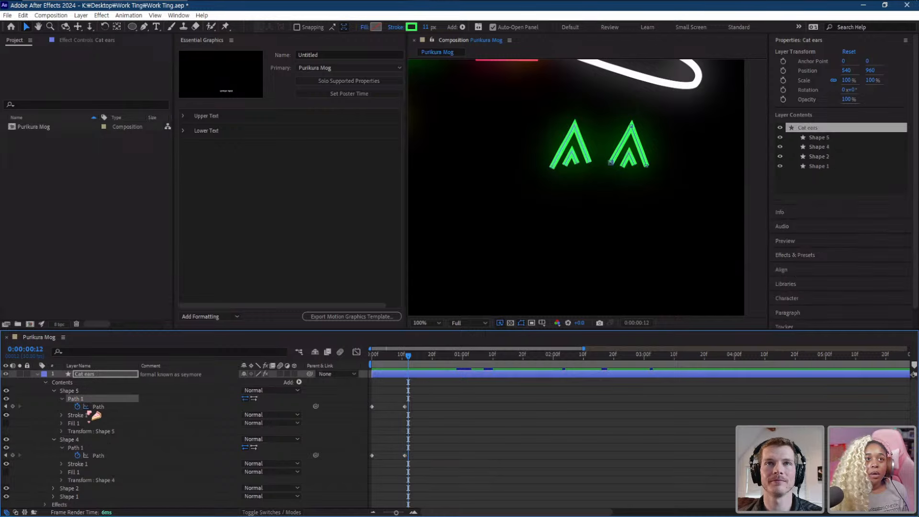
pyautogui.click(405, 407)
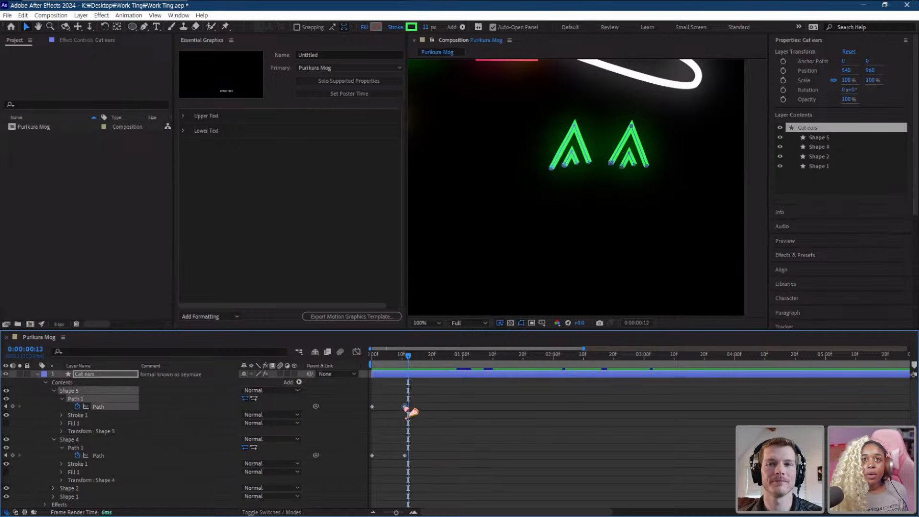
pyautogui.click(356, 352)
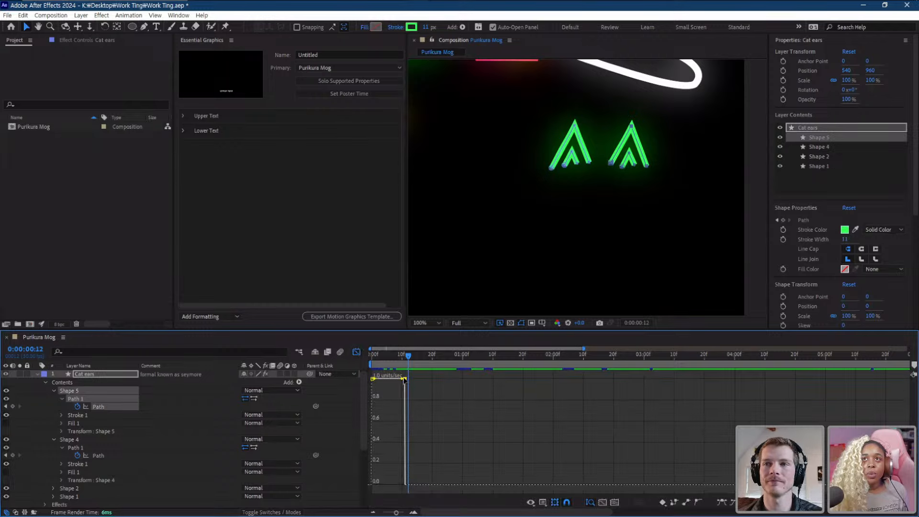
pyautogui.click(12, 407)
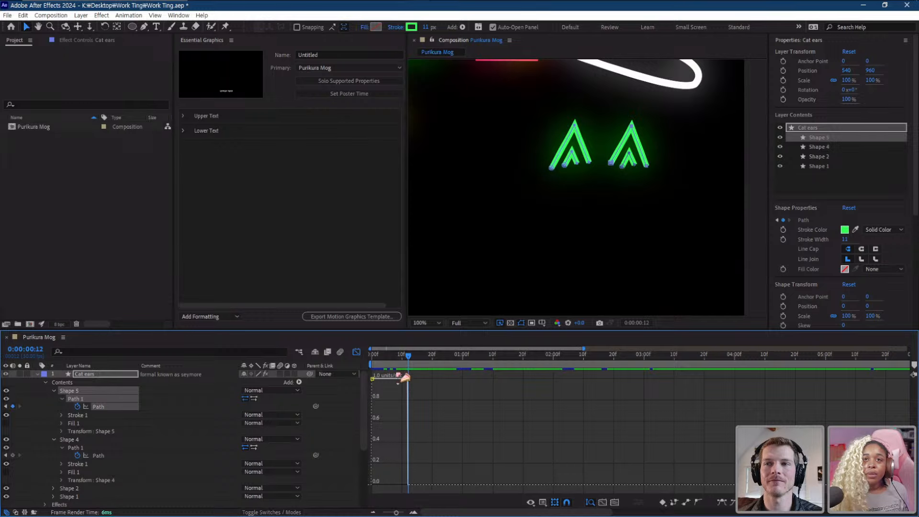
pyautogui.moveTo(409, 380); pyautogui.dragTo(405, 426)
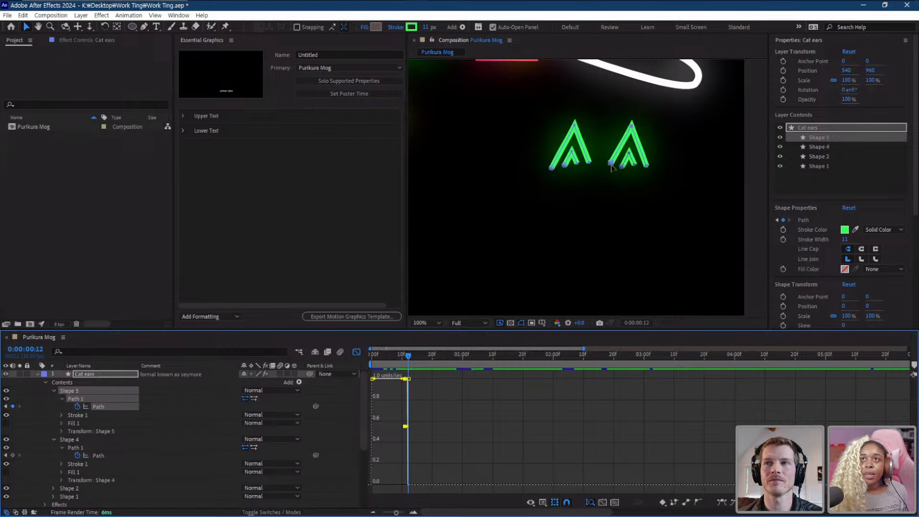
# - Nudge Shape 5's path slightly up and to the right at frame 12, keeping its Path property selected
pyautogui.moveTo(612, 166); pyautogui.dragTo(617, 160)
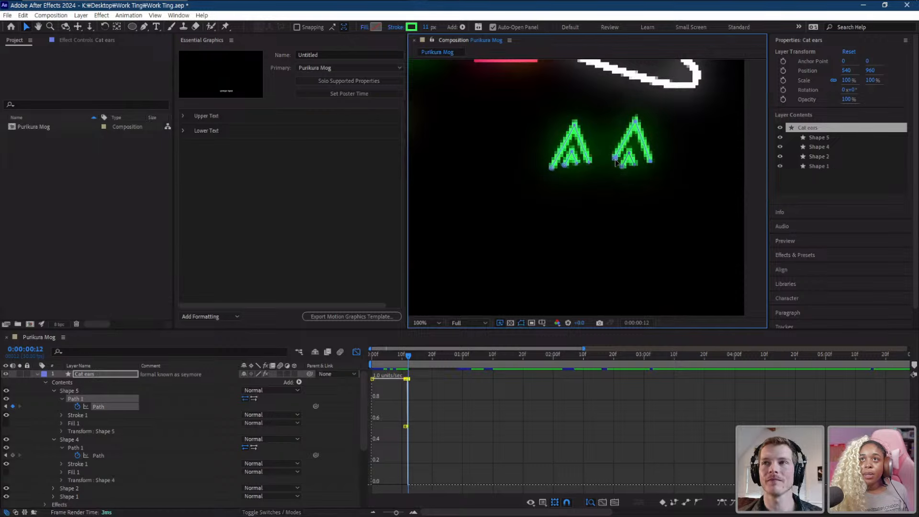
pyautogui.click(80, 423)
pyautogui.click(113, 407)
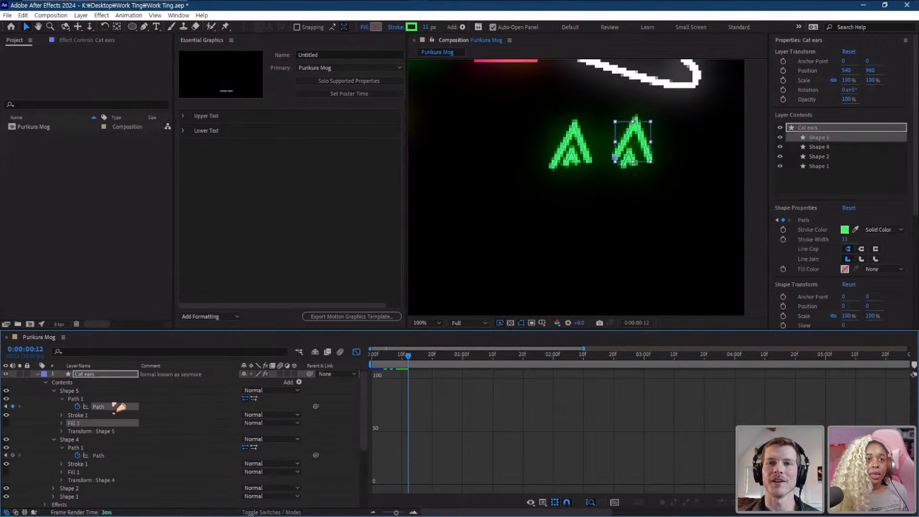
pyautogui.moveTo(657, 127); pyautogui.dragTo(676, 147)
# - Move Shape 5's anchor point to the bottom middle of its ear, undoing the accidental shift first
pyautogui.scroll(-2, 676, 147)
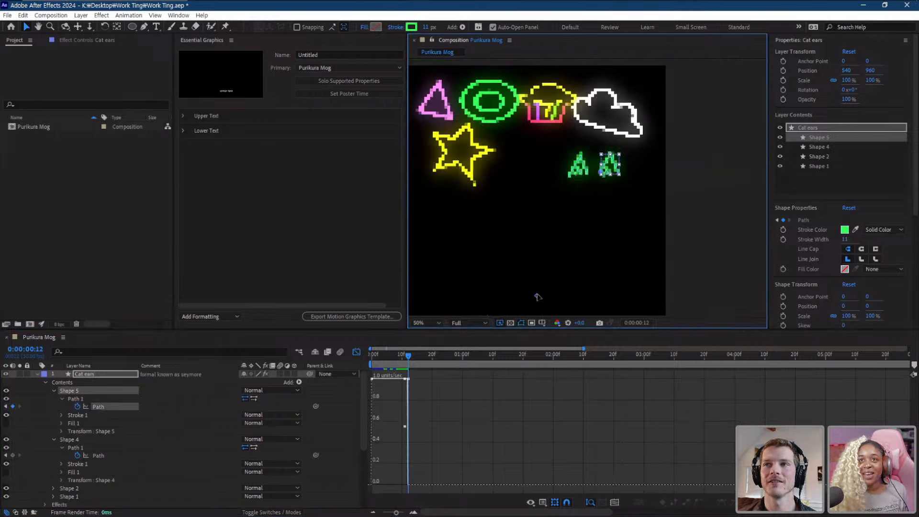
pyautogui.moveTo(536, 295); pyautogui.dragTo(590, 224)
pyautogui.hotkey('ctrl', 'z')
pyautogui.press('y')
pyautogui.moveTo(614, 171); pyautogui.dragTo(614, 172)
pyautogui.scroll(2, 614, 171)
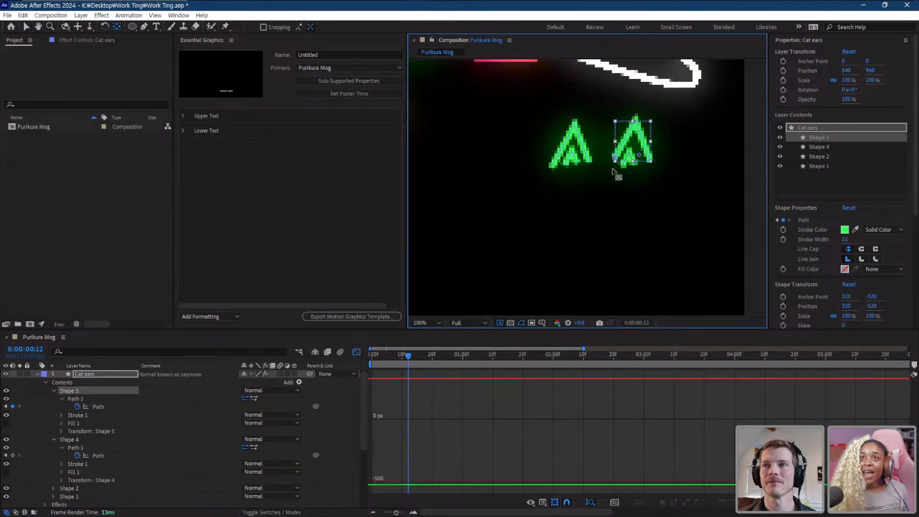
pyautogui.click(87, 391)
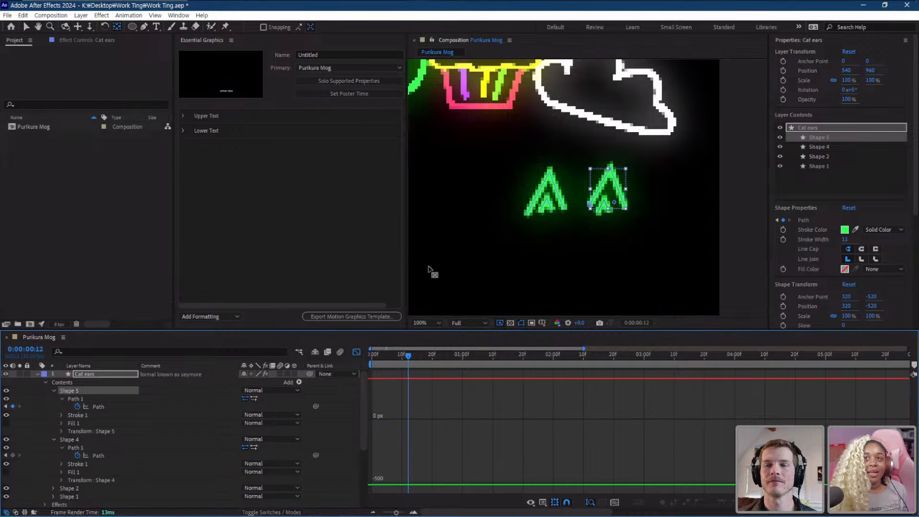
pyautogui.moveTo(616, 203); pyautogui.dragTo(603, 207)
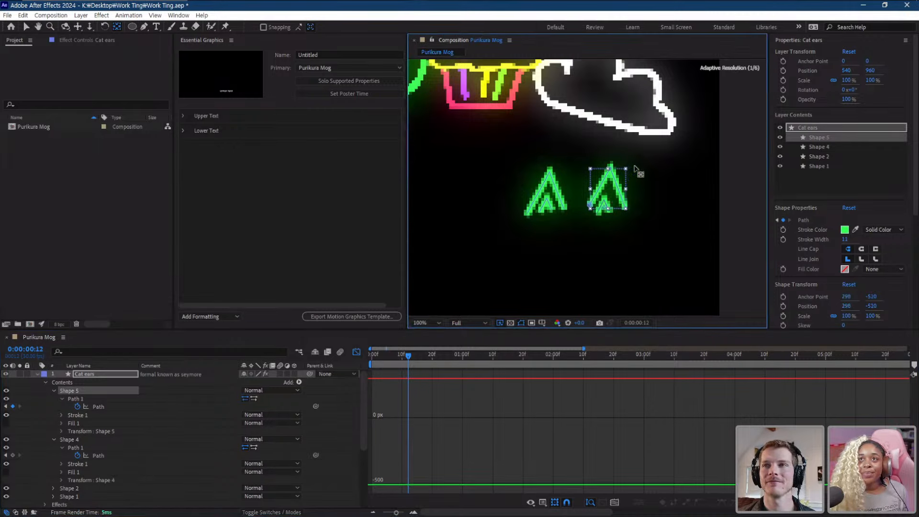
# - Lean the right cat ear to the right at frame 12 by moving path points of Shape 5 and the inner Shape 4
pyautogui.click(77, 400)
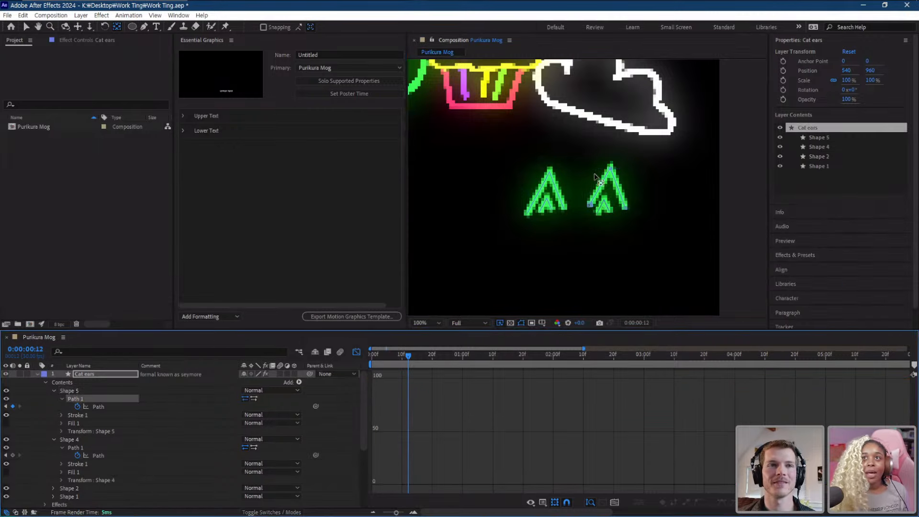
pyautogui.click(145, 27)
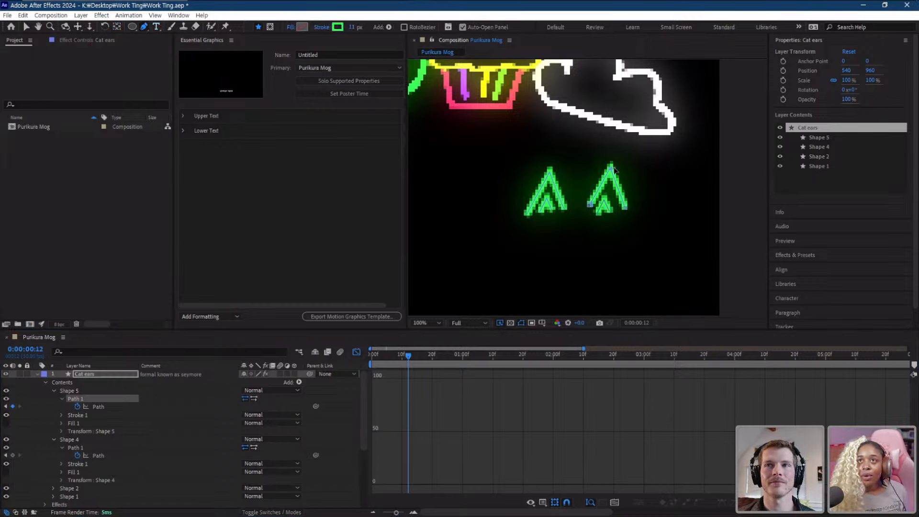
pyautogui.click(95, 407)
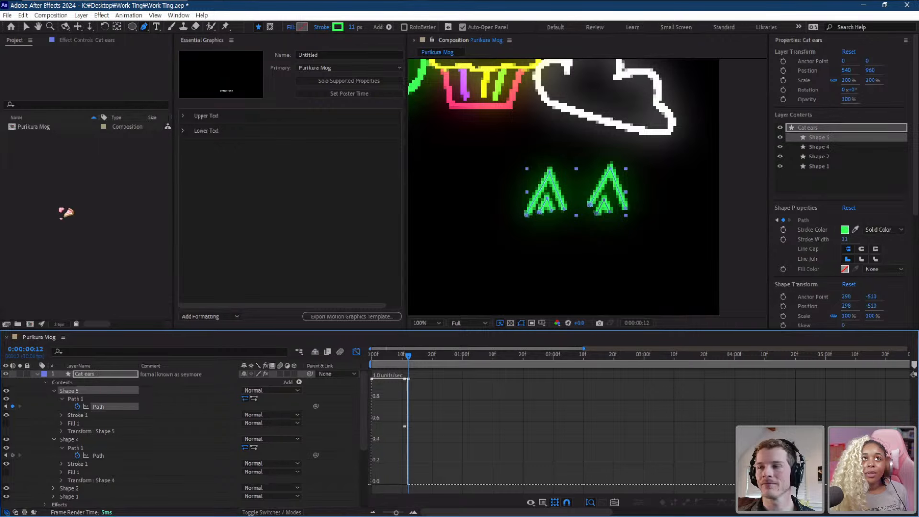
pyautogui.click(79, 399)
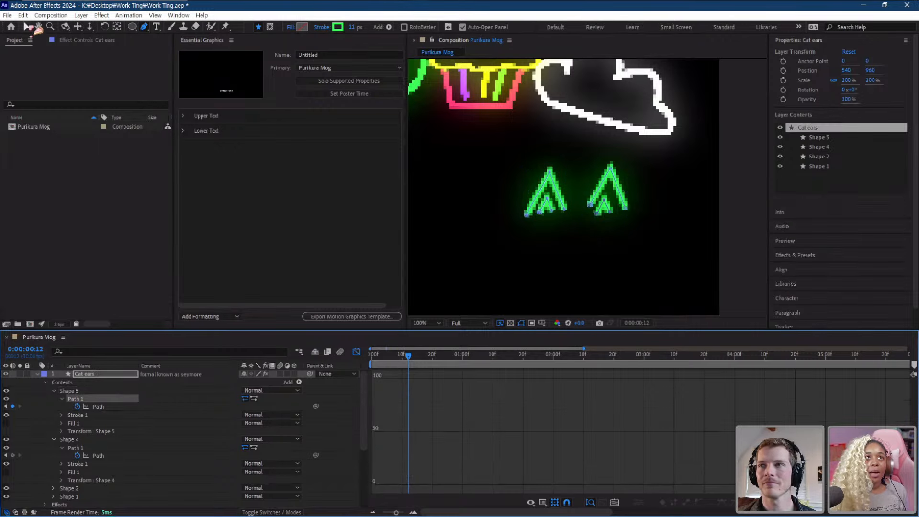
pyautogui.click(27, 27)
pyautogui.moveTo(612, 168); pyautogui.dragTo(618, 167)
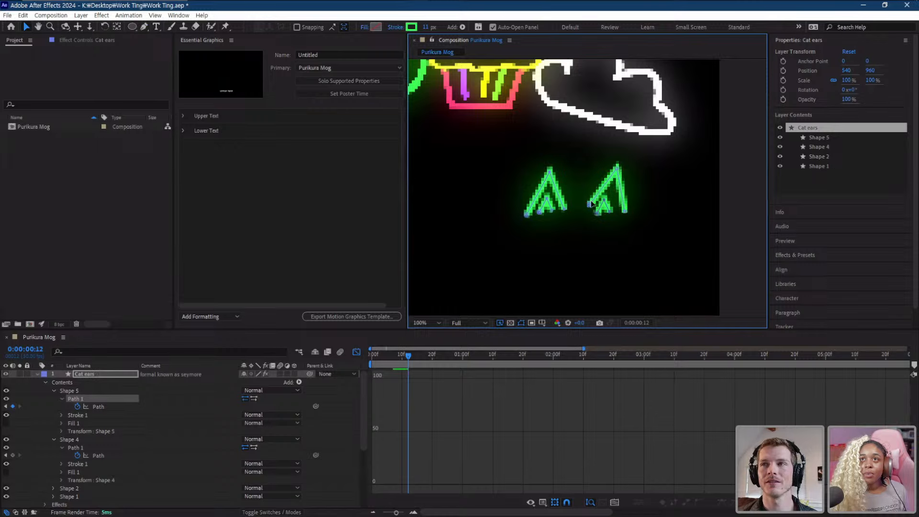
pyautogui.moveTo(590, 204); pyautogui.dragTo(592, 196)
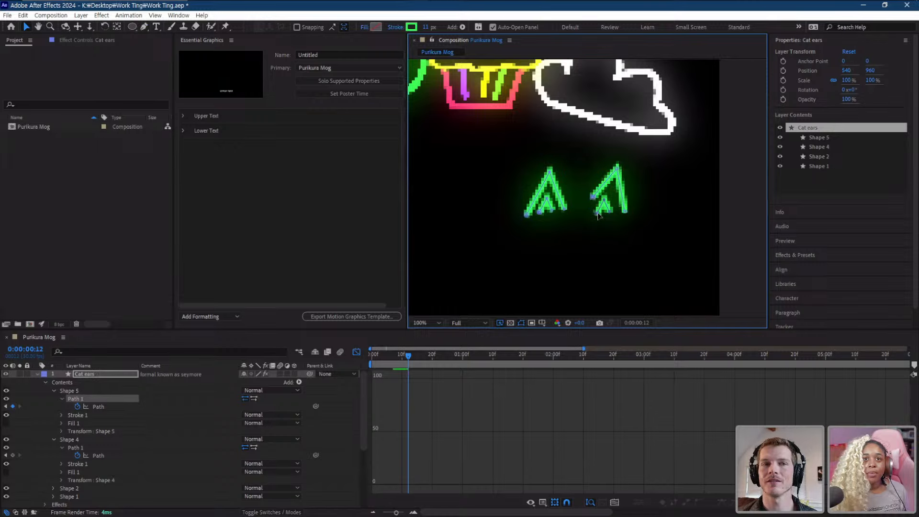
pyautogui.click(598, 214)
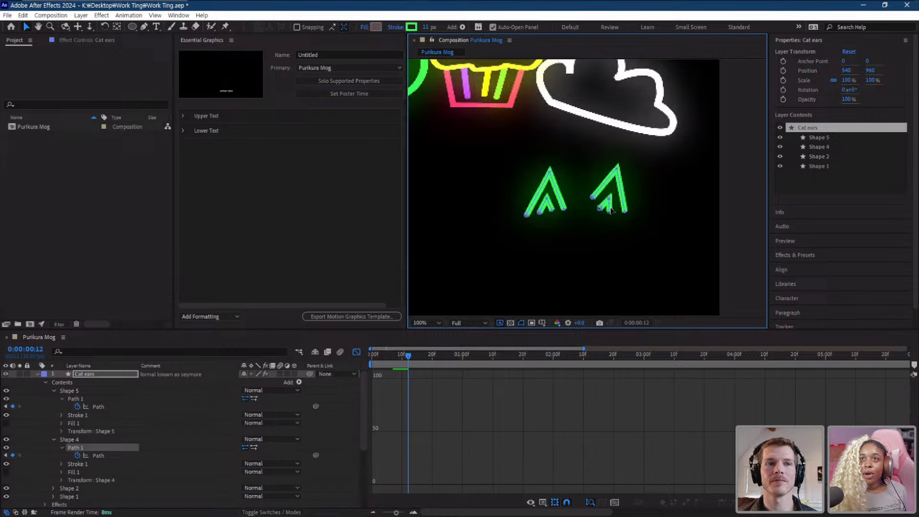
pyautogui.moveTo(610, 209); pyautogui.dragTo(612, 209)
# - Return to keyframe view at frame 11, collapse Shape 5 and Shape 4, and expand Shape 2 and Shape 1
pyautogui.moveTo(409, 356)
pyautogui.mouseDown()
pyautogui.moveTo(402, 356)
pyautogui.moveTo(409, 358)
pyautogui.mouseUp()
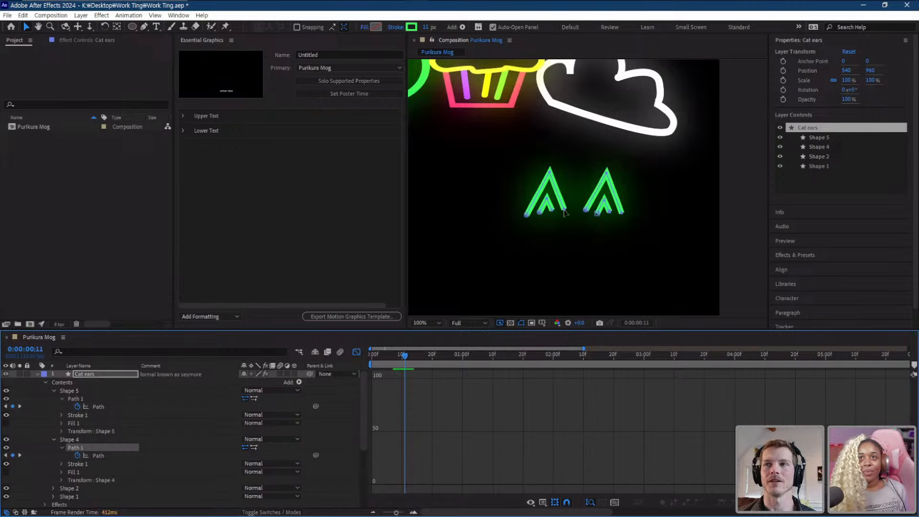
pyautogui.click(564, 212)
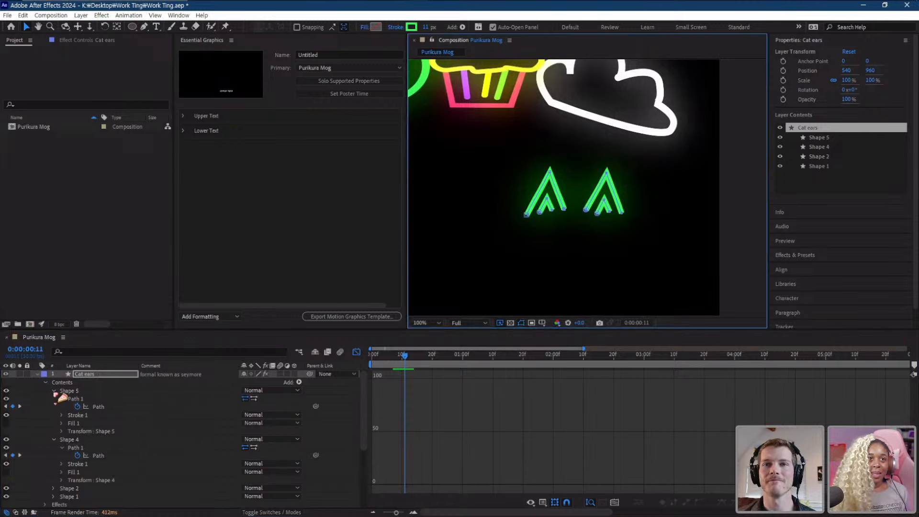
pyautogui.click(54, 392)
pyautogui.click(356, 352)
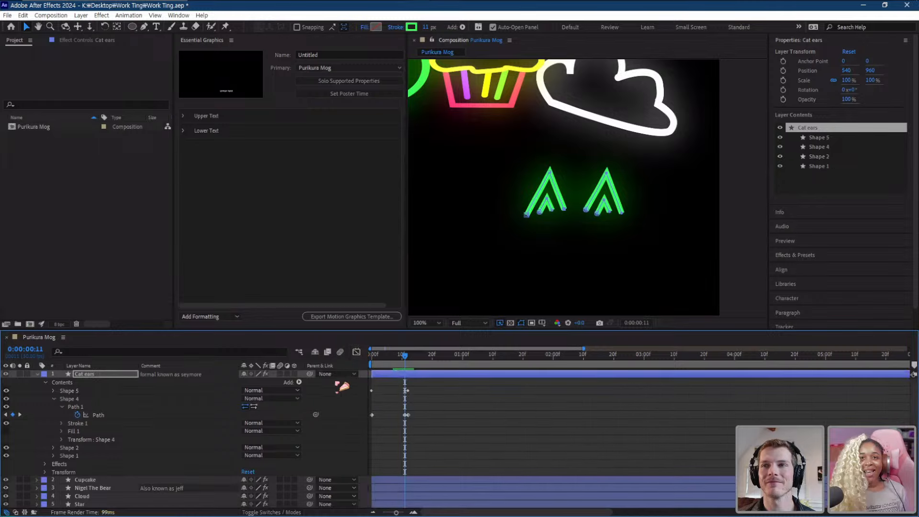
pyautogui.click(560, 209)
pyautogui.click(54, 399)
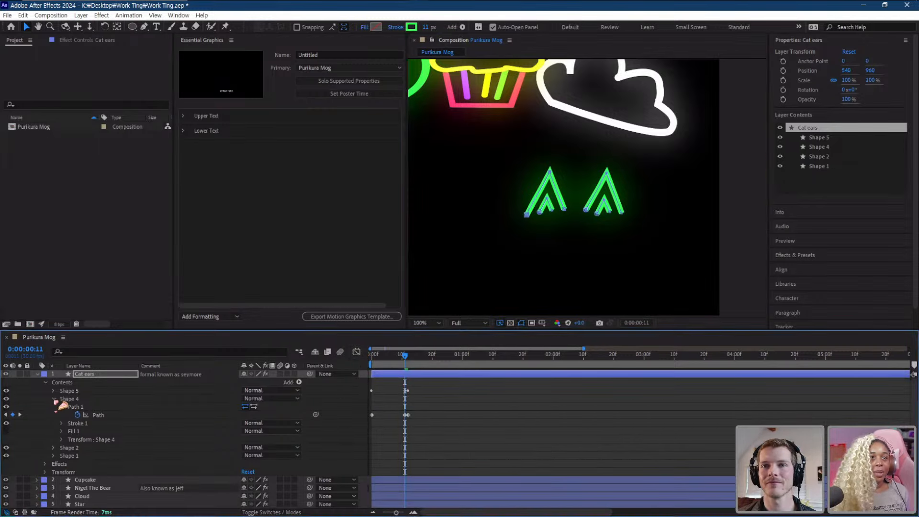
pyautogui.click(53, 415)
pyautogui.click(53, 407)
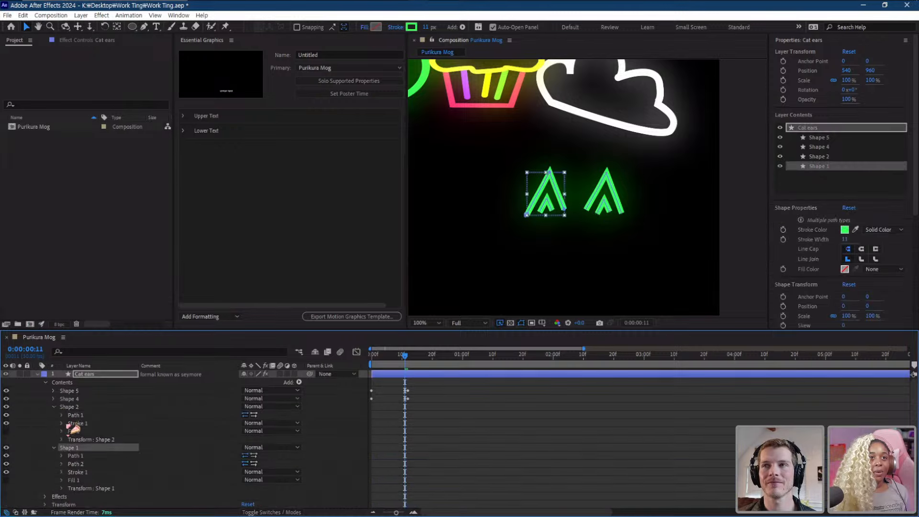
# - Add Path keyframes at frame 11 for Path 1 of Shape 2 and Path 1 of Shape 1
pyautogui.click(62, 415)
pyautogui.click(84, 424)
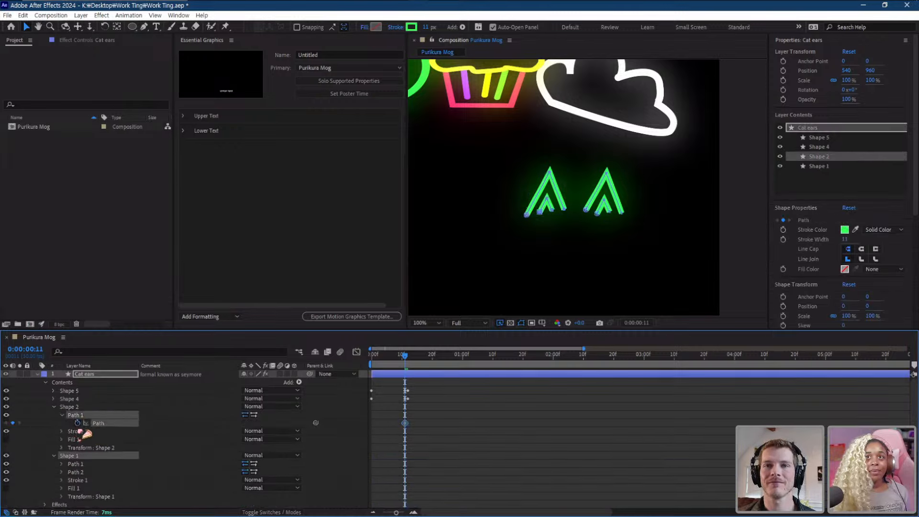
pyautogui.click(62, 464)
pyautogui.click(88, 472)
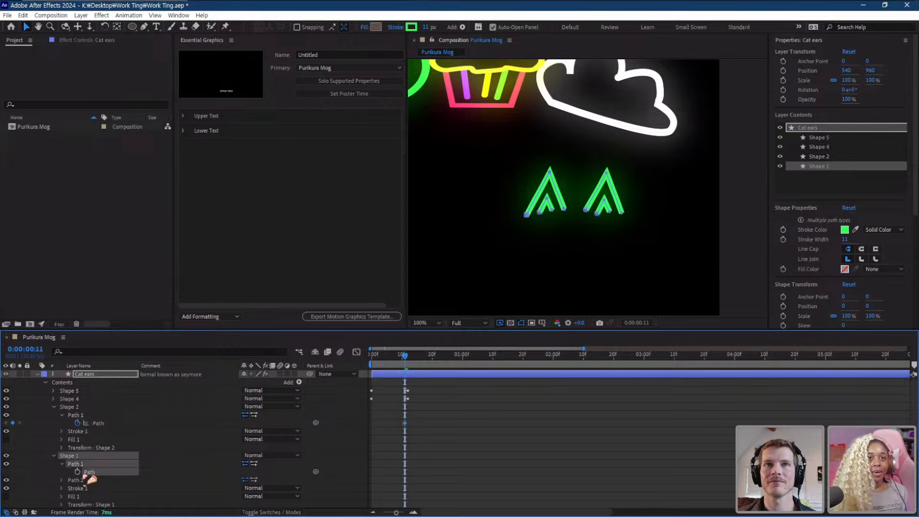
pyautogui.click(78, 473)
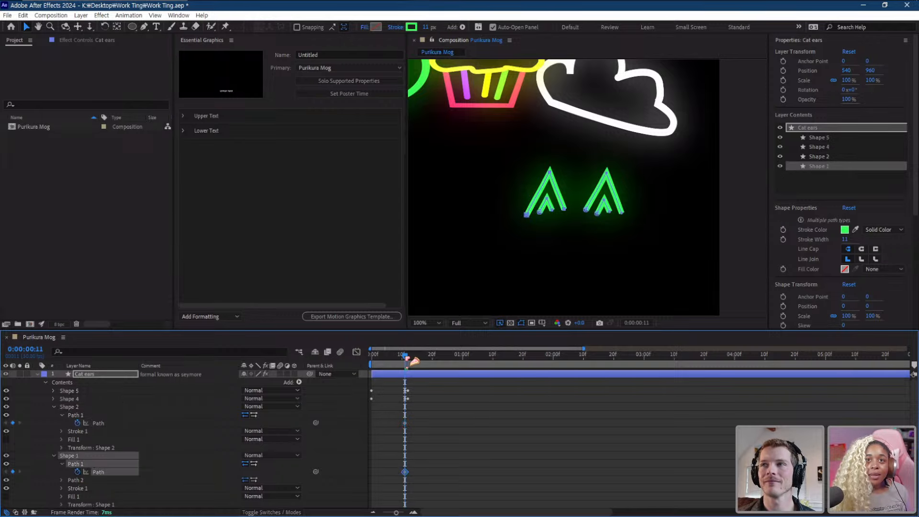
# - Lean Shape 1's Path 1 to the left at frame 12 by moving its tip up-left and raising its lower-right point
pyautogui.press('pagedown')
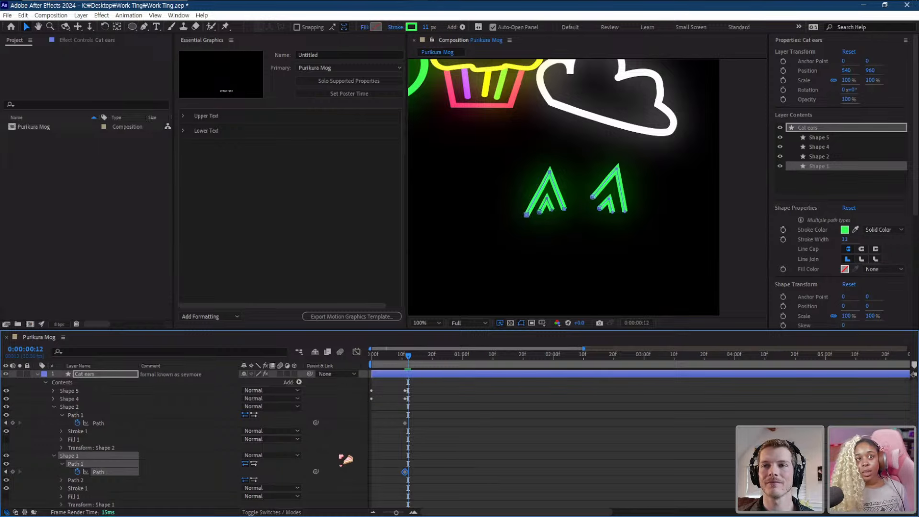
pyautogui.click(430, 473)
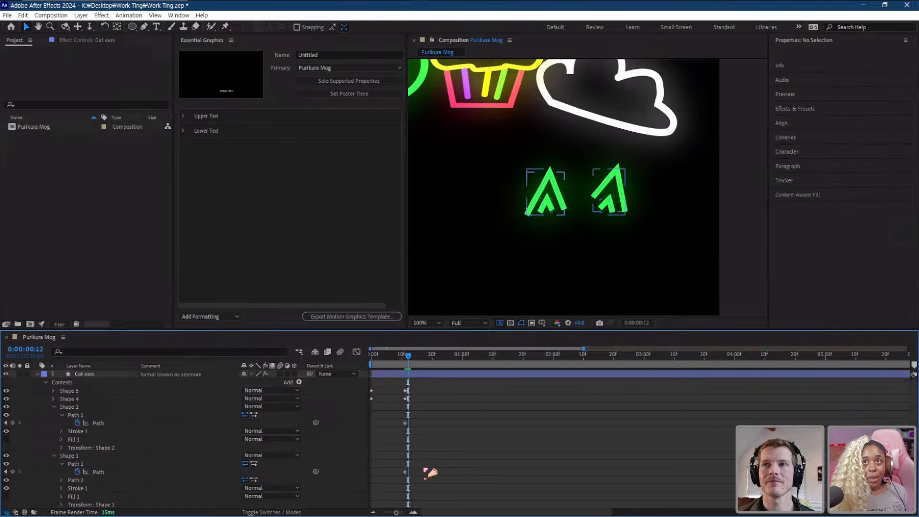
pyautogui.click(76, 464)
pyautogui.moveTo(550, 173); pyautogui.dragTo(545, 168)
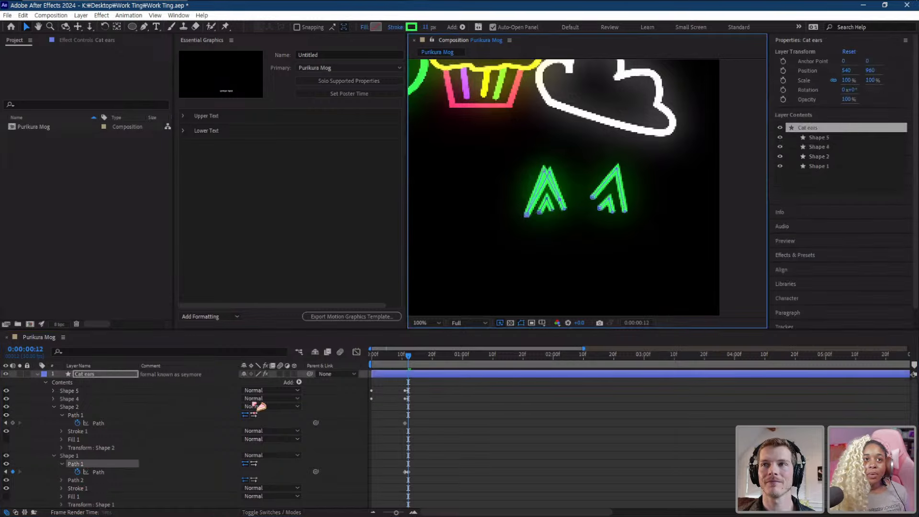
pyautogui.scroll(-2, 101, 472)
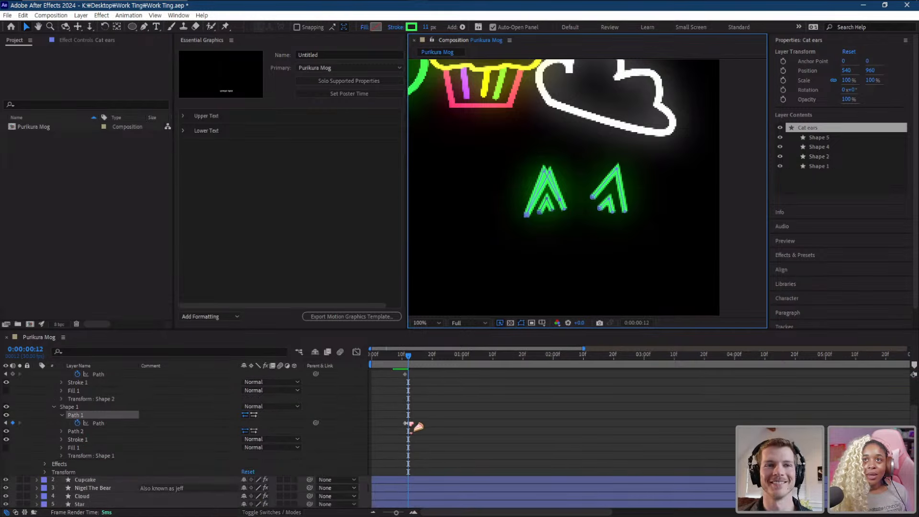
pyautogui.moveTo(565, 210); pyautogui.dragTo(500, 162)
pyautogui.moveTo(408, 356); pyautogui.dragTo(408, 357)
pyautogui.hotkey('ctrl', 'z')
pyautogui.moveTo(546, 171); pyautogui.dragTo(558, 263)
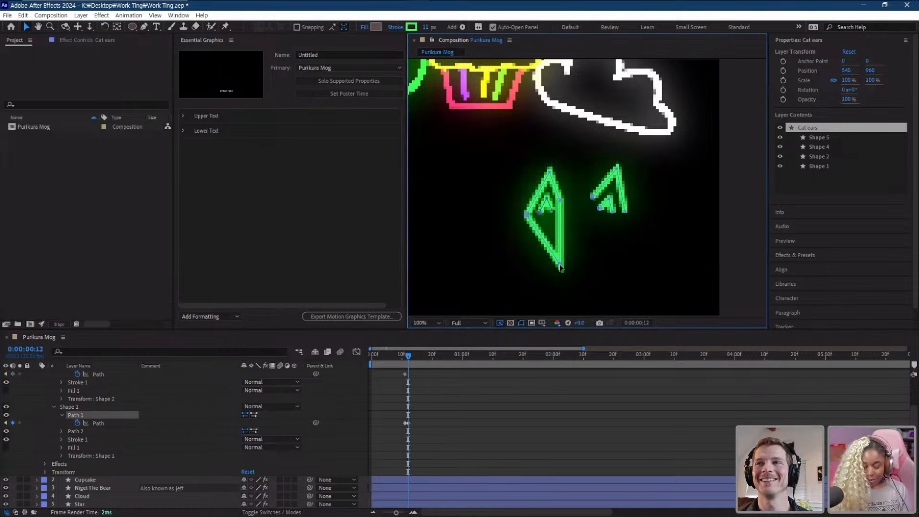
pyautogui.click(555, 286)
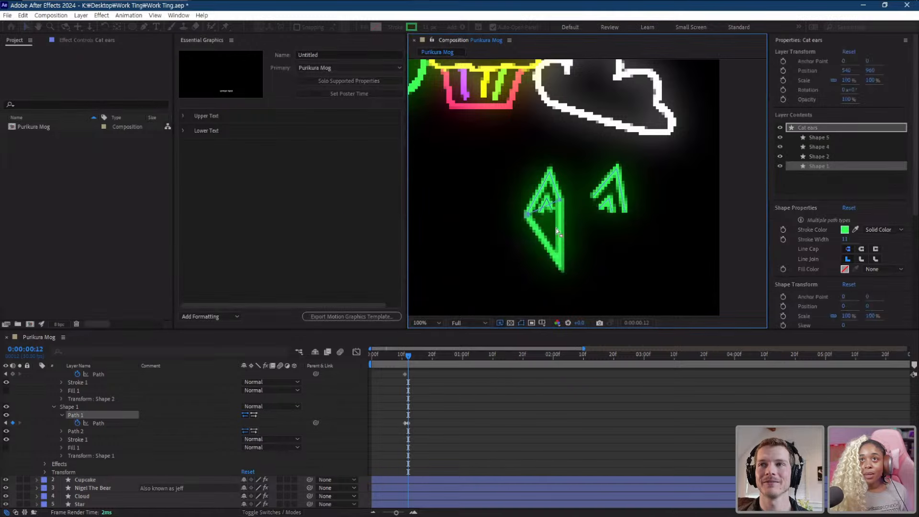
pyautogui.click(549, 205)
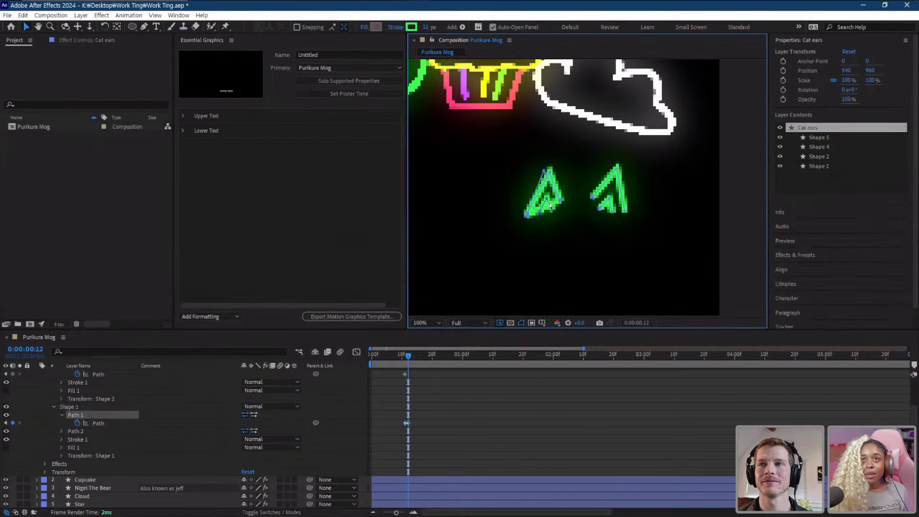
pyautogui.click(86, 407)
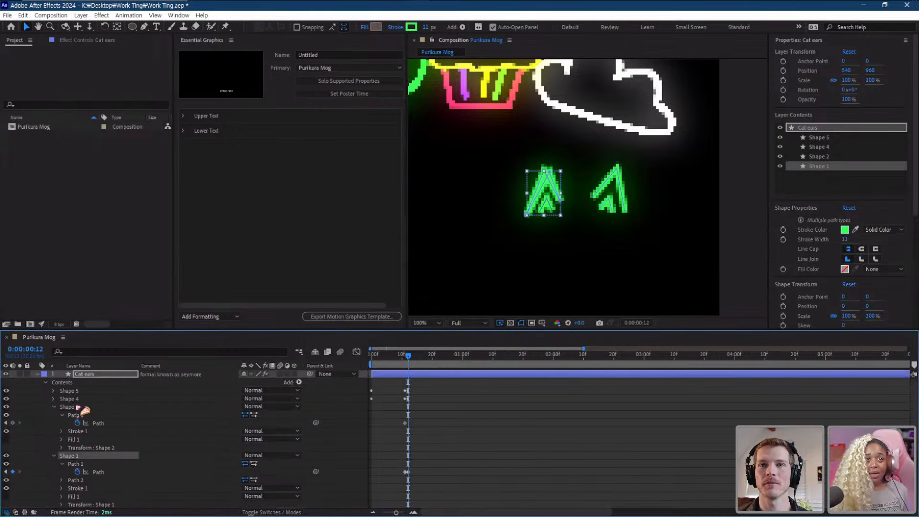
pyautogui.scroll(-5, 92, 474)
pyautogui.scroll(5, 92, 411)
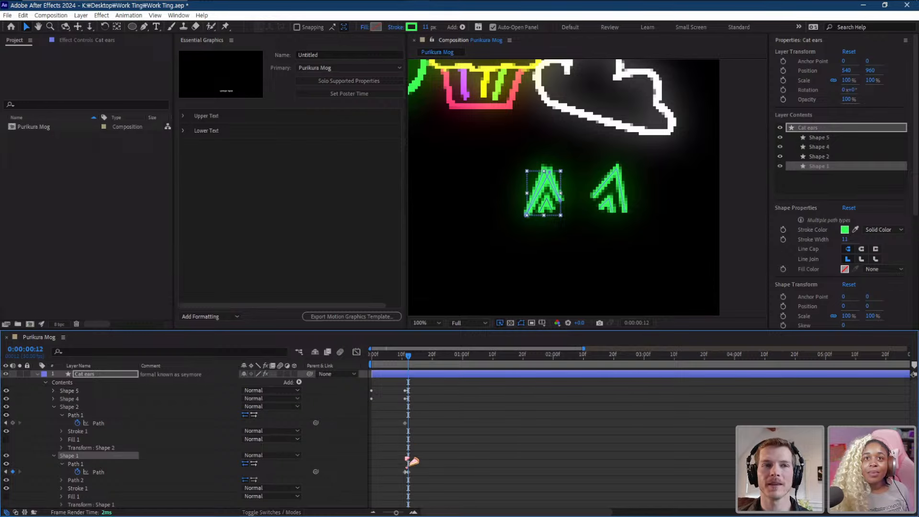
pyautogui.click(92, 448)
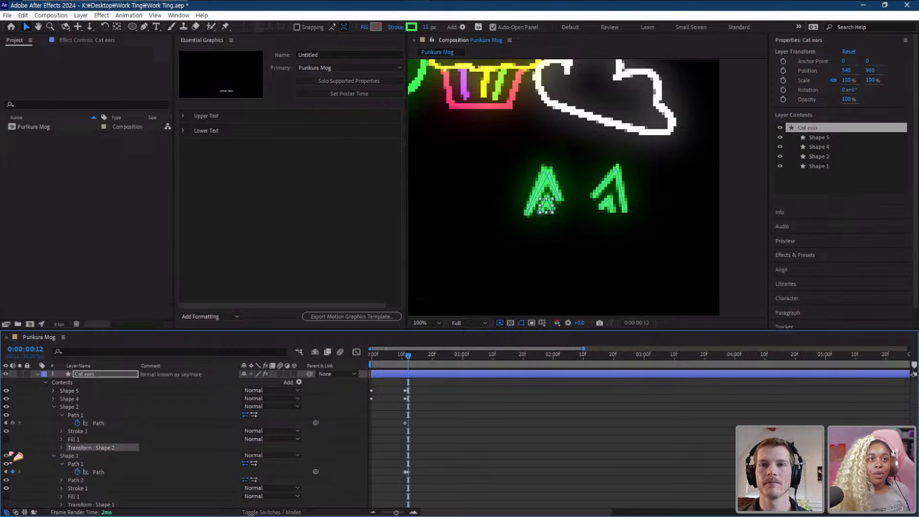
pyautogui.click(63, 449)
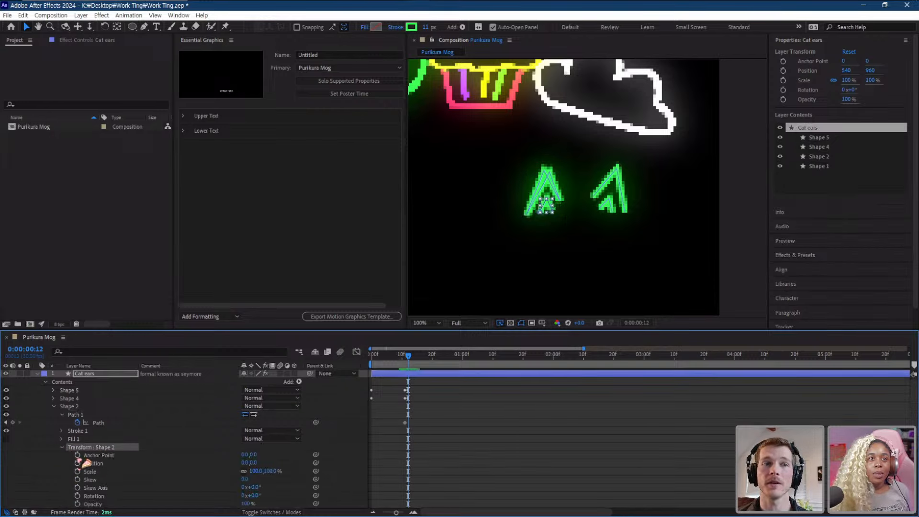
pyautogui.click(63, 448)
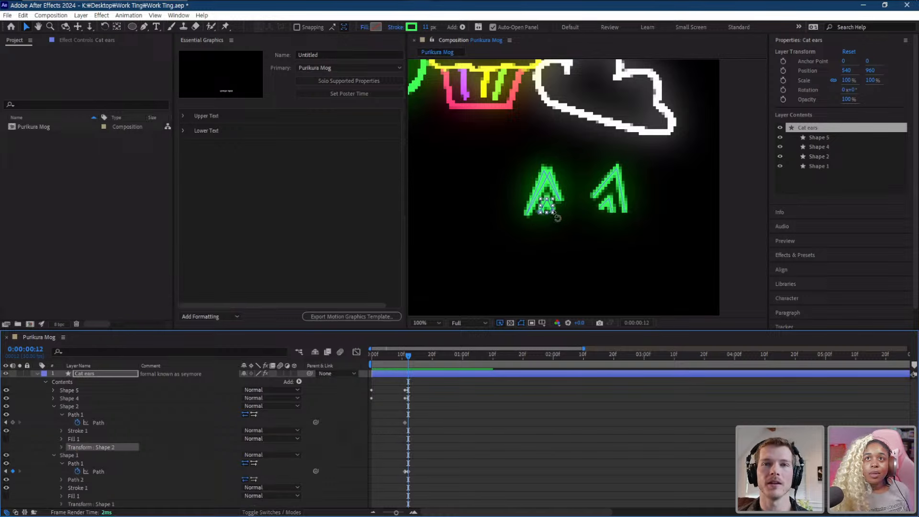
# - Reshape Shape 2's inner ear path at frame 12 to lean left with the outer ear, and deselect it
pyautogui.click(545, 205)
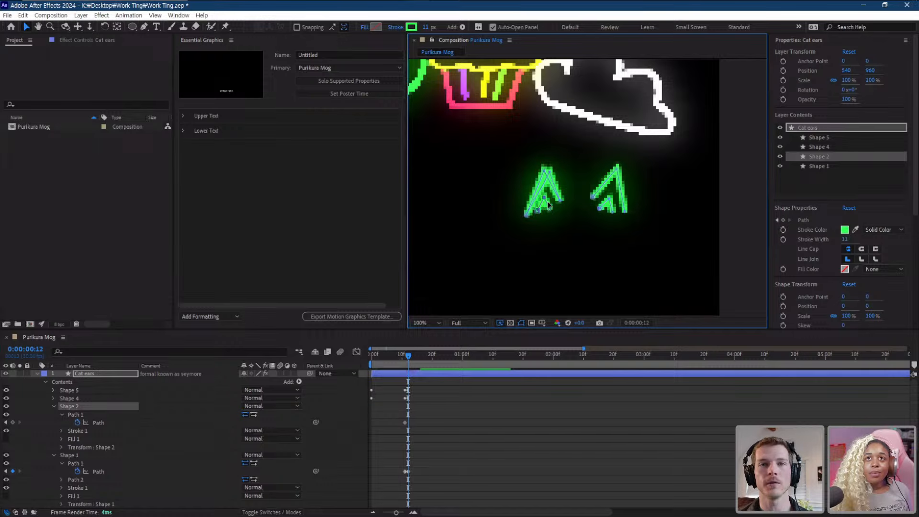
pyautogui.click(548, 205)
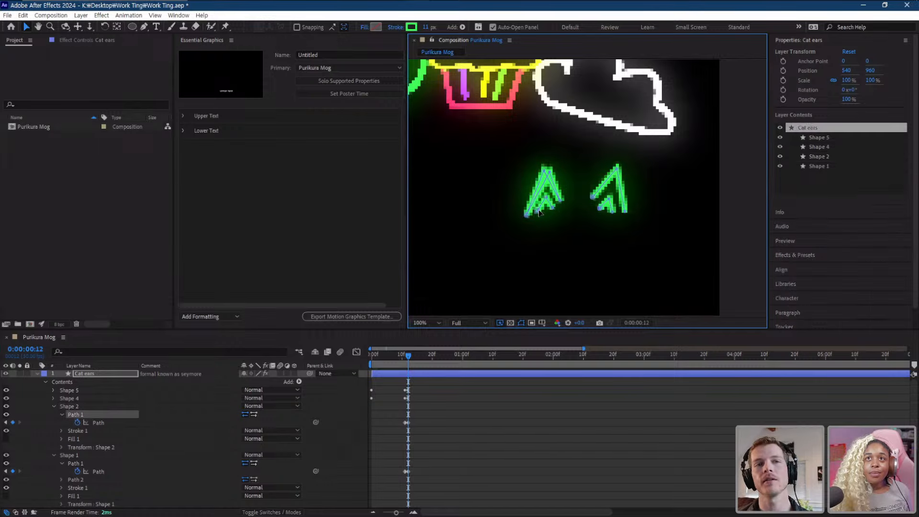
pyautogui.moveTo(538, 211); pyautogui.dragTo(542, 209)
pyautogui.click(435, 437)
# - Preview the cat ears animation from the first frame with more of the composition in view
pyautogui.moveTo(409, 357); pyautogui.dragTo(341, 374)
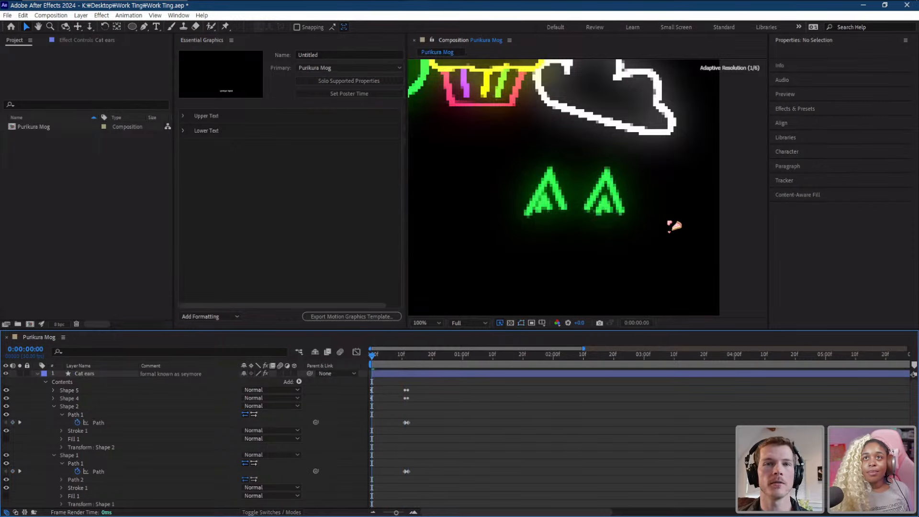
pyautogui.press('space')
pyautogui.scroll(-2, 607, 283)
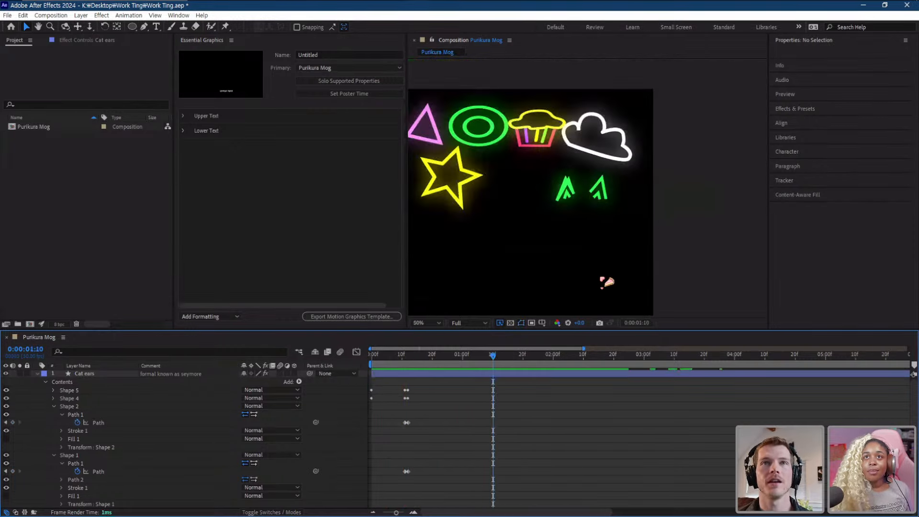
# - Copy the frame 12 Path keyframes of Shape 2 and Shape 1 to 0:00:01:02
pyautogui.click(408, 423)
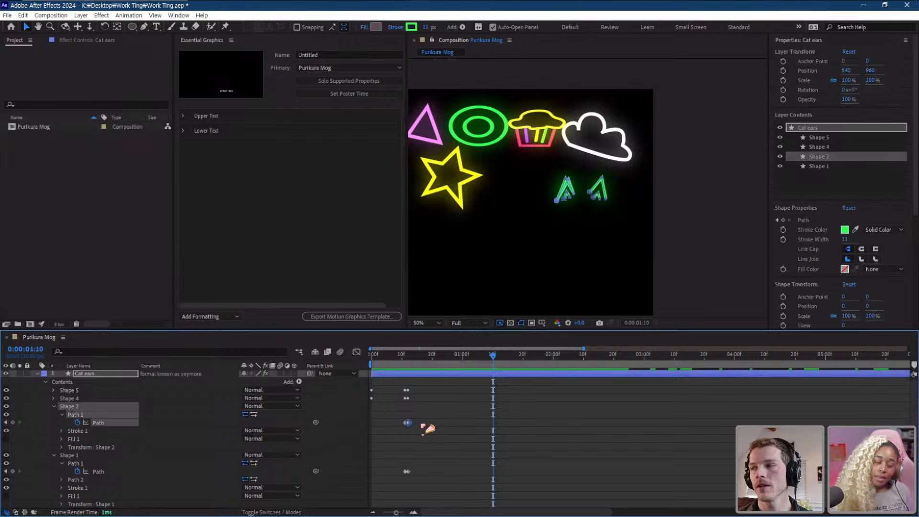
pyautogui.click(470, 358)
pyautogui.hotkey('ctrl', 'v')
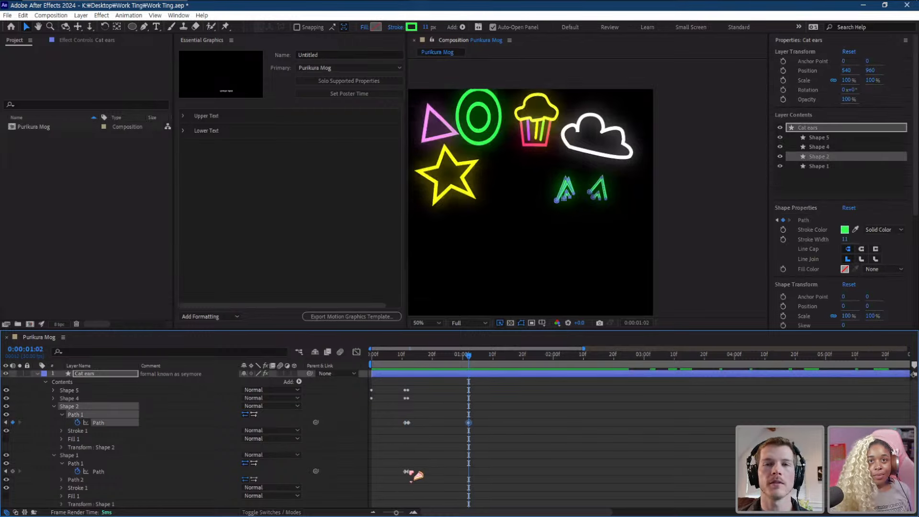
pyautogui.click(408, 472)
pyautogui.hotkey('ctrl', 'c')
pyautogui.hotkey('ctrl', 'v')
# - Copy the frame 12 Path keyframes of Shape 5 and Shape 4 to 0:00:01:02
pyautogui.click(419, 394)
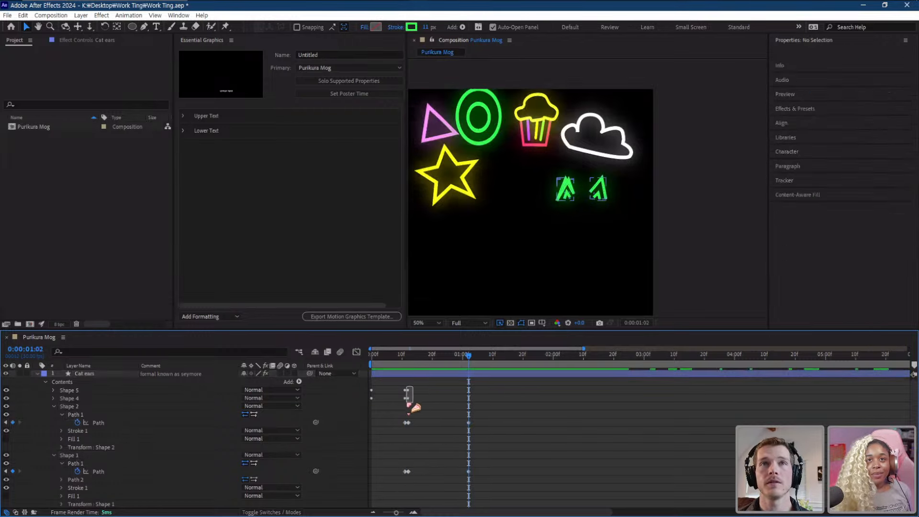
pyautogui.click(53, 398)
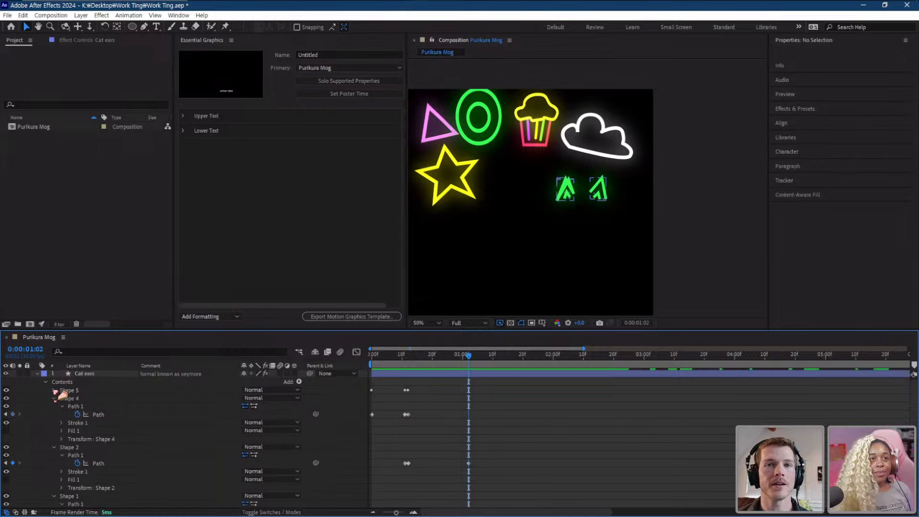
pyautogui.click(54, 390)
pyautogui.click(406, 406)
pyautogui.hotkey('ctrl', 'c')
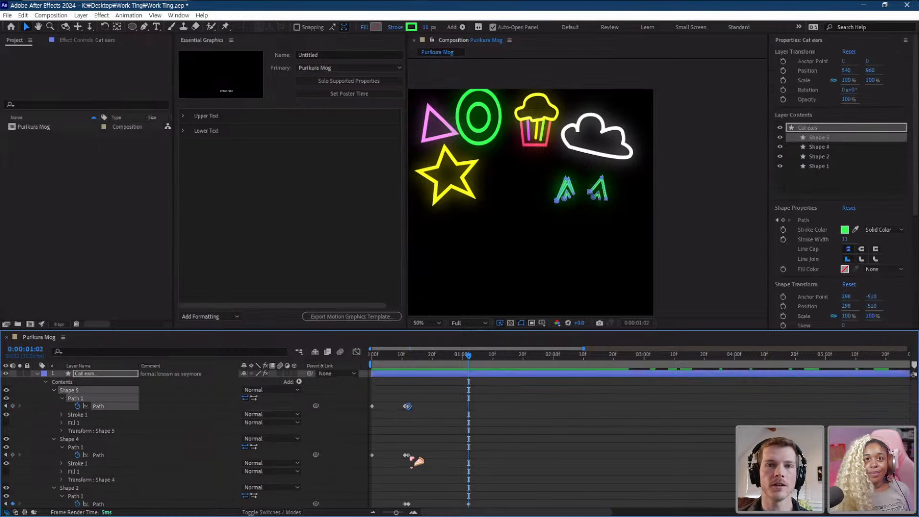
pyautogui.hotkey('ctrl', 'v')
pyautogui.click(407, 455)
pyautogui.hotkey('ctrl', 'c')
pyautogui.hotkey('ctrl', 'v')
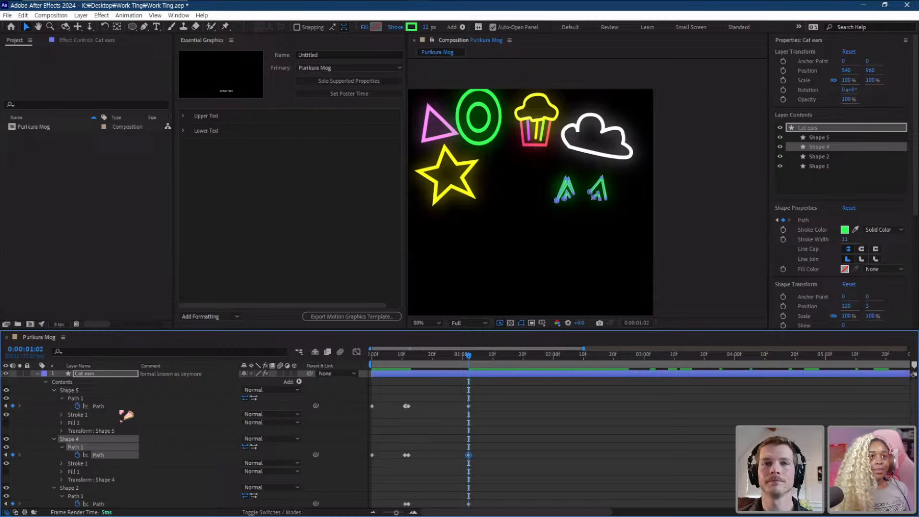
# - Try to loop Shape 5's Path animation by adding a loopOut() expression on a line below the default path reference
pyautogui.click(98, 407)
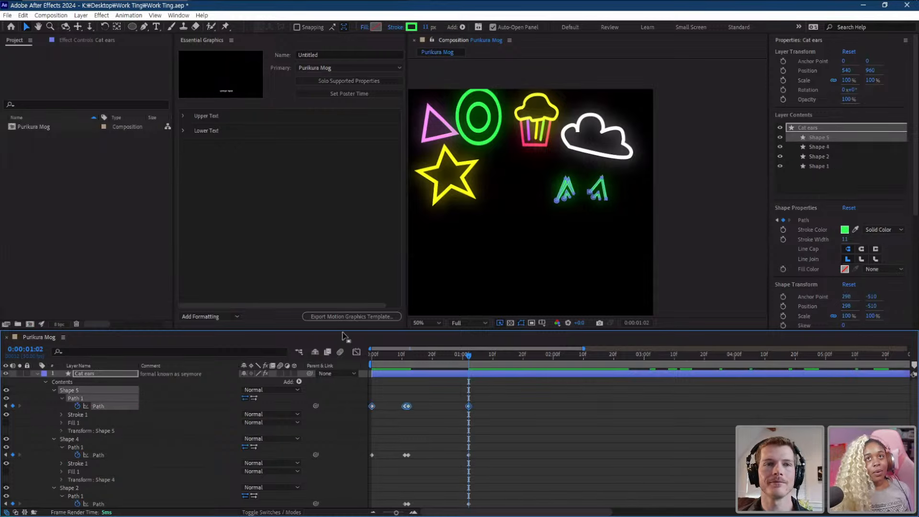
pyautogui.click(492, 420)
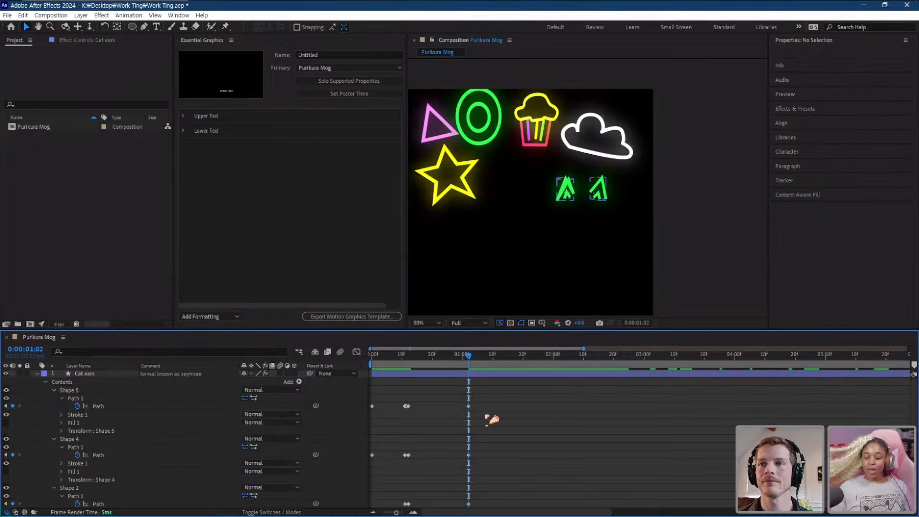
pyautogui.keyDown('alt'); pyautogui.click(77, 406); pyautogui.keyUp('alt')
pyautogui.click(567, 412)
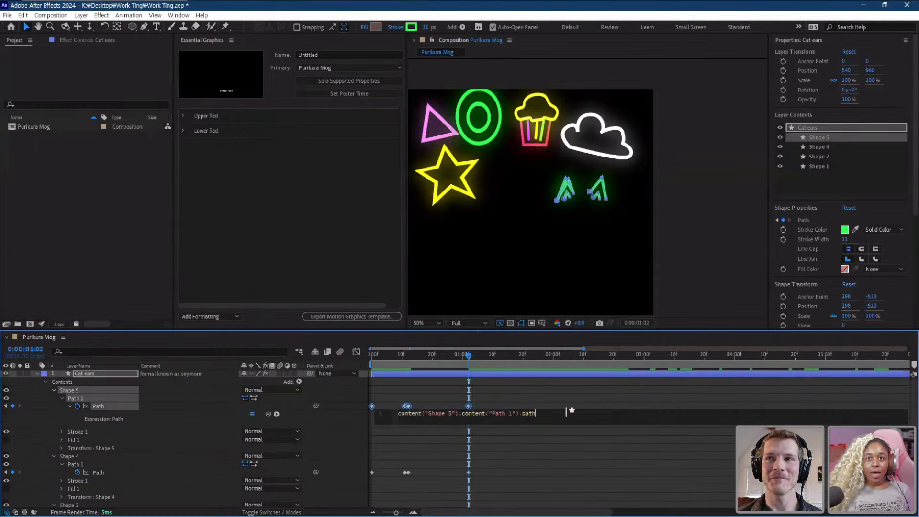
pyautogui.write('loop')
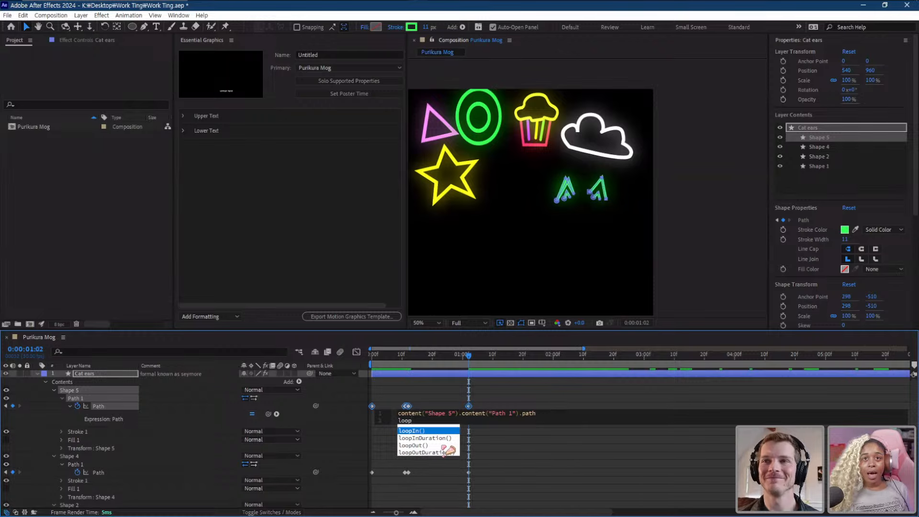
pyautogui.click(431, 446)
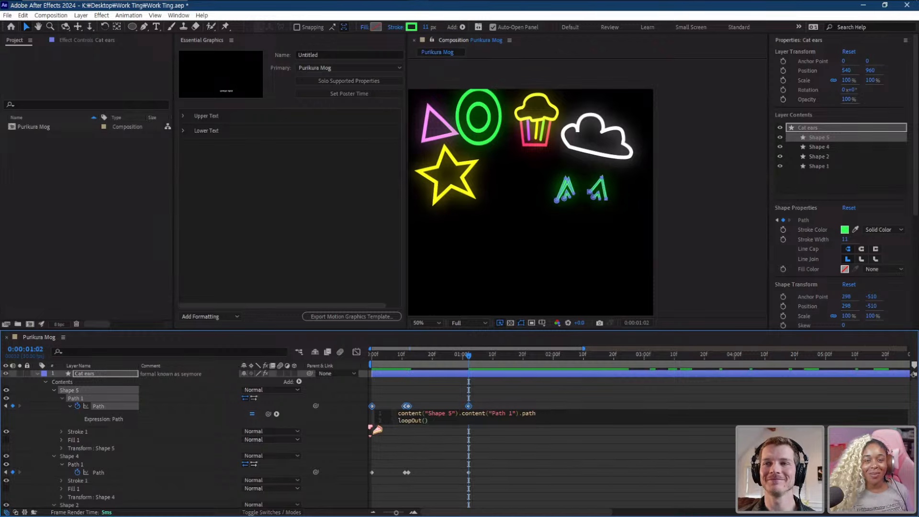
pyautogui.moveTo(442, 419); pyautogui.dragTo(366, 422)
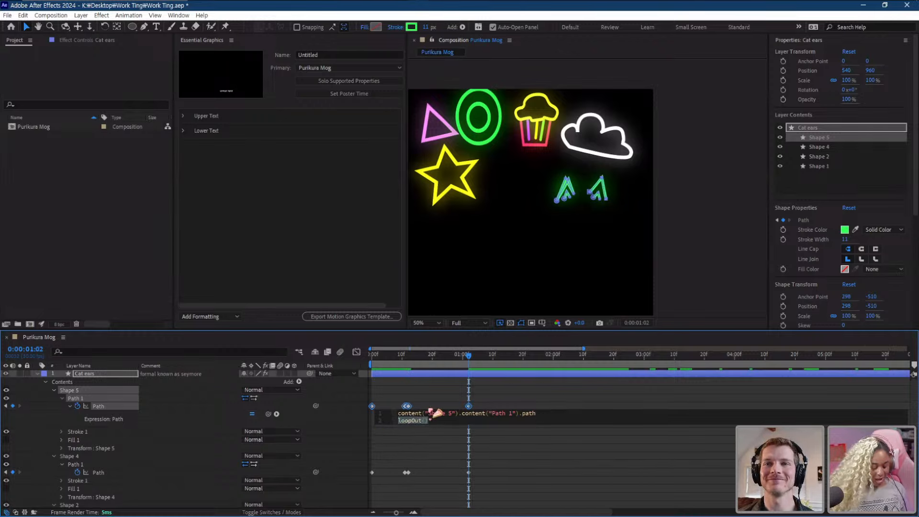
pyautogui.click(429, 472)
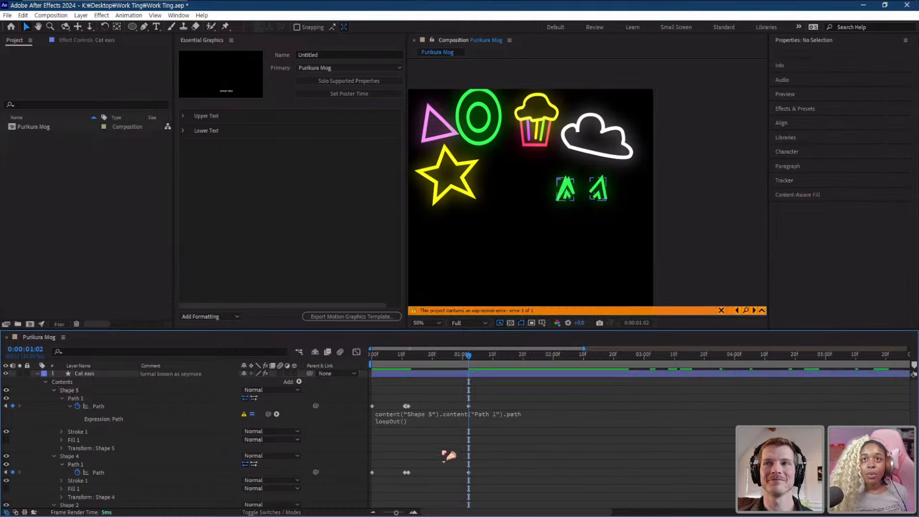
# - Check the loopOut() line in Shape 5's Path expression, and undo adding the expression
pyautogui.click(427, 421)
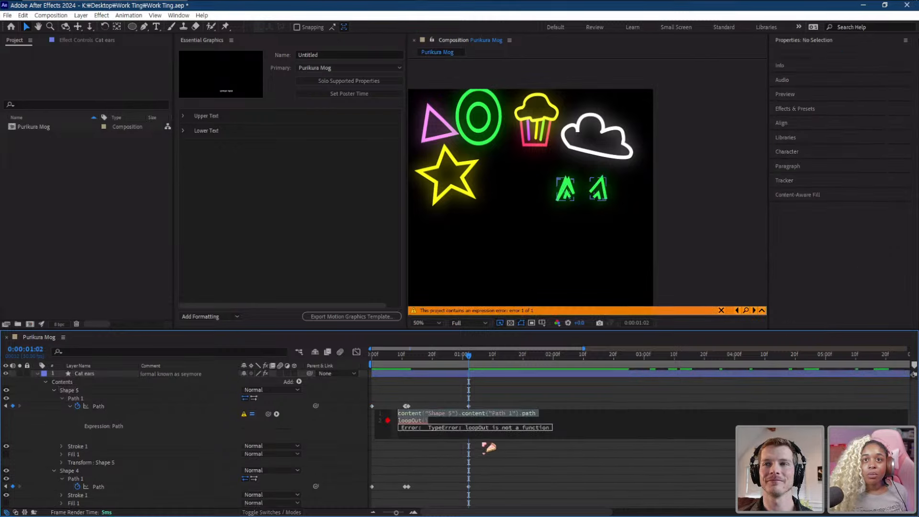
pyautogui.click(445, 421)
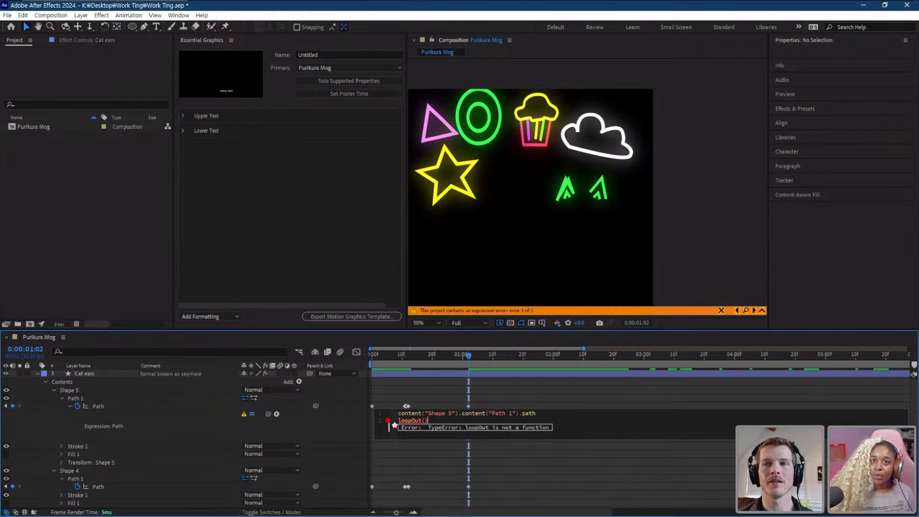
pyautogui.click(437, 458)
pyautogui.hotkey('ctrl', 'z')
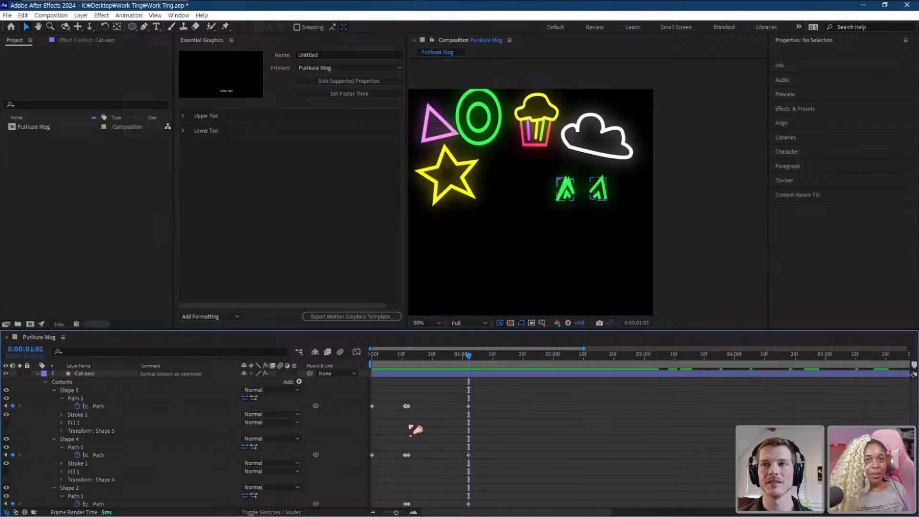
# - Copy Shape 5's Path keyframes from the first frame through frame 12 and paste them at 0:00:01:02
pyautogui.moveTo(425, 398); pyautogui.dragTo(318, 417)
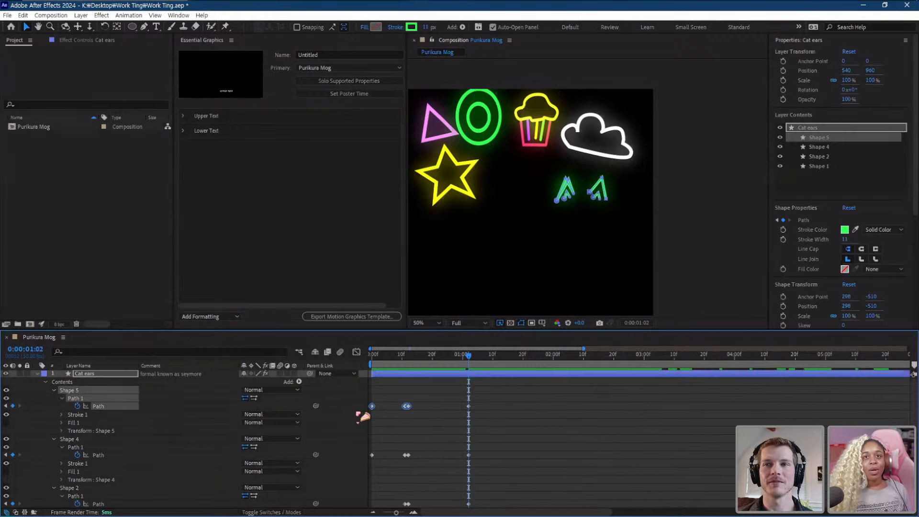
pyautogui.click(474, 408)
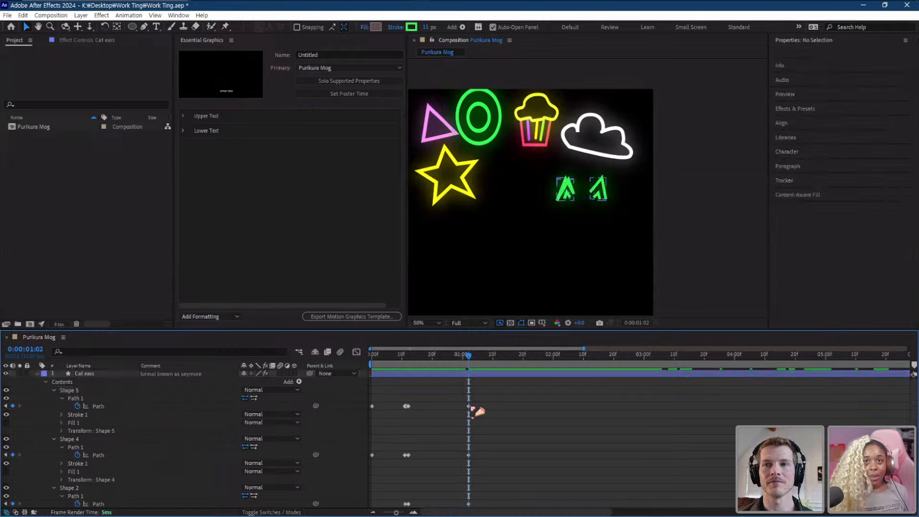
pyautogui.click(469, 407)
pyautogui.hotkey('ctrl', 'v')
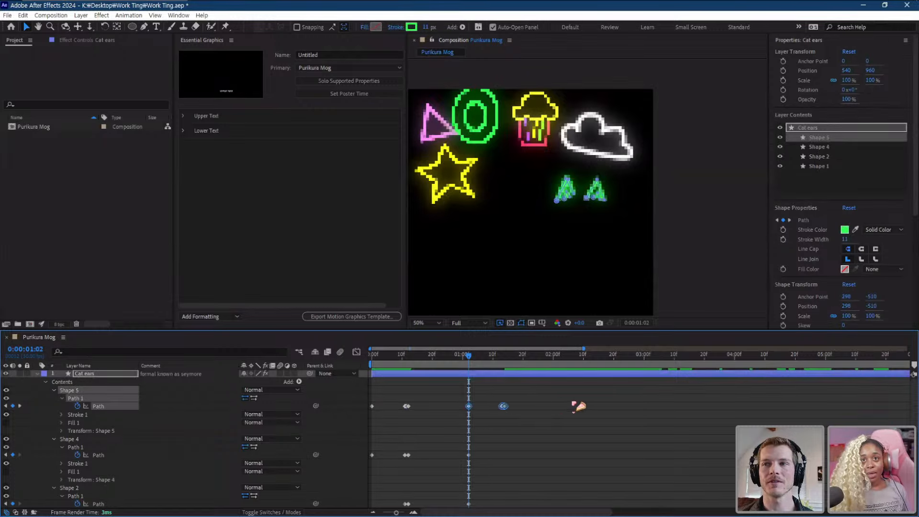
# - Extend Shape 5's ear twitch by pasting copies of its whole Path keyframe sequence at 0:00:01:14 and 0:00:02:28
pyautogui.moveTo(579, 392); pyautogui.dragTo(268, 425)
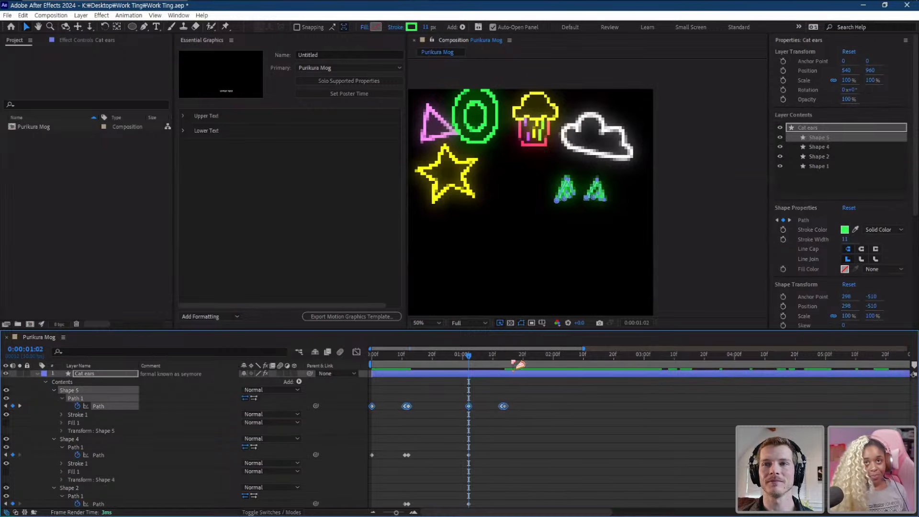
pyautogui.click(507, 356)
pyautogui.click(511, 411)
pyautogui.hotkey('ctrl', 'v')
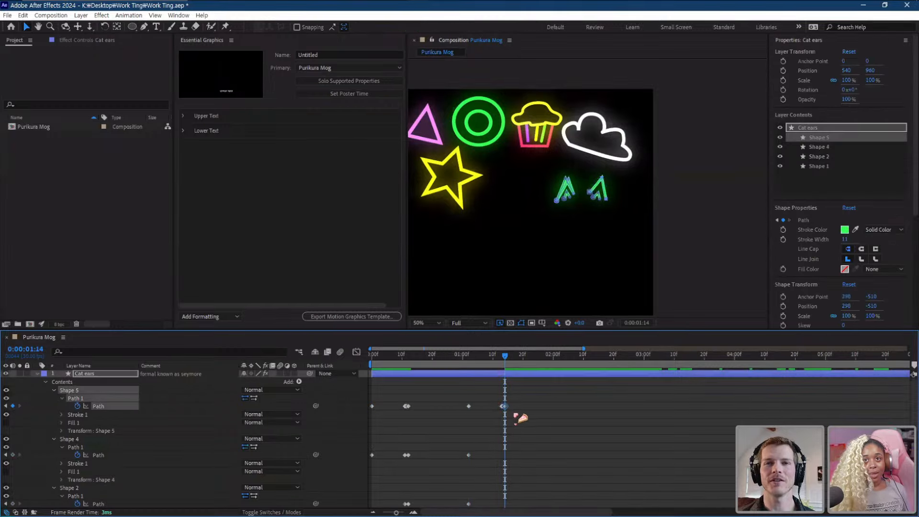
pyautogui.moveTo(669, 400); pyautogui.dragTo(273, 412)
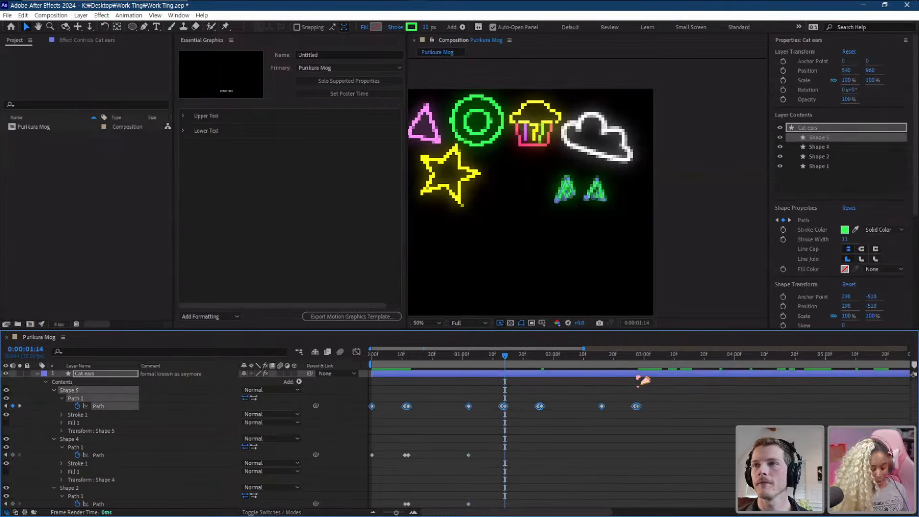
pyautogui.click(641, 355)
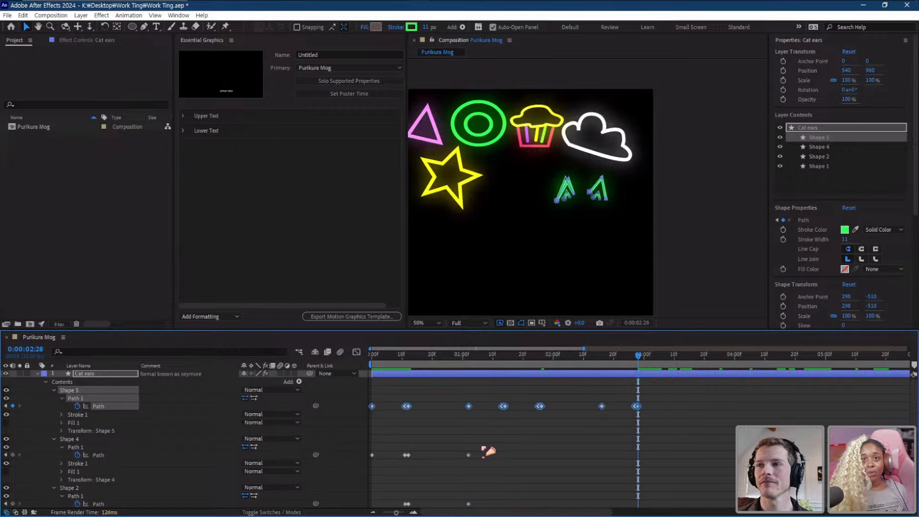
# - Repeat Shape 4's ear twitch by pasting copies of its Path keyframes at 0:00:01:02 and 0:00:02:04
pyautogui.moveTo(493, 433); pyautogui.dragTo(346, 475)
pyautogui.click(470, 365)
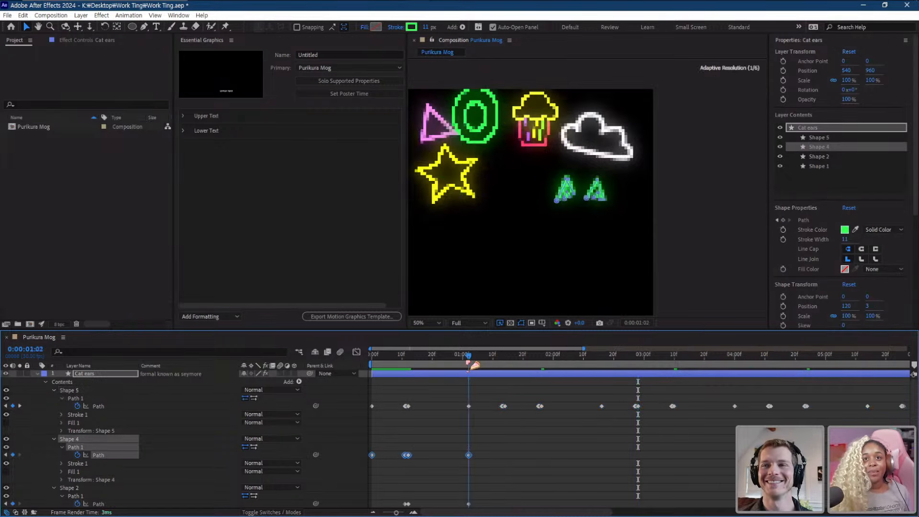
pyautogui.hotkey('ctrl', 'v')
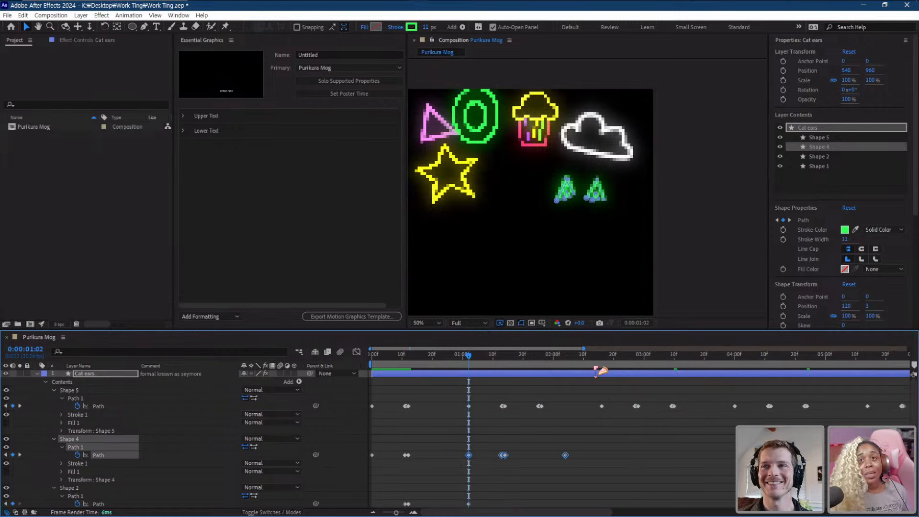
pyautogui.click(565, 357)
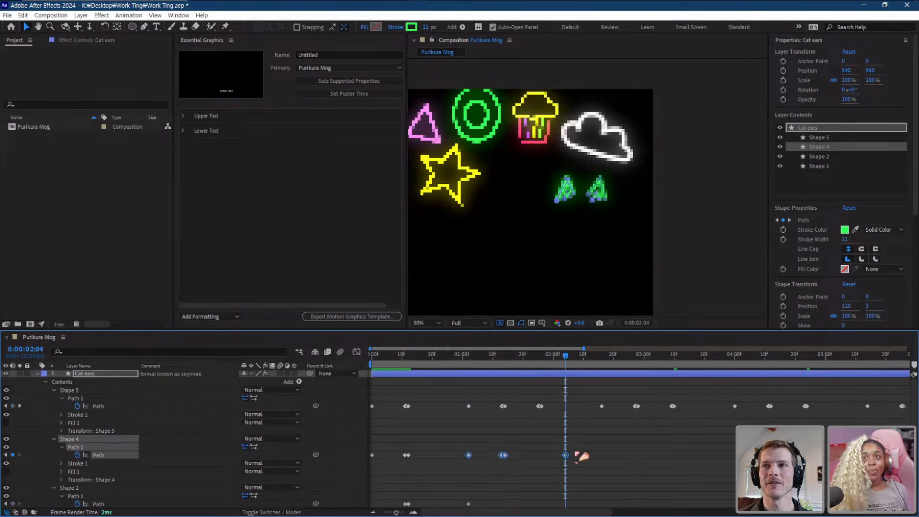
pyautogui.hotkey('ctrl', 'v')
# - Copy all of Shape 2's Path keyframes and paste them at 0:00:01:02
pyautogui.scroll(-2, 546, 464)
pyautogui.moveTo(487, 439); pyautogui.dragTo(258, 484)
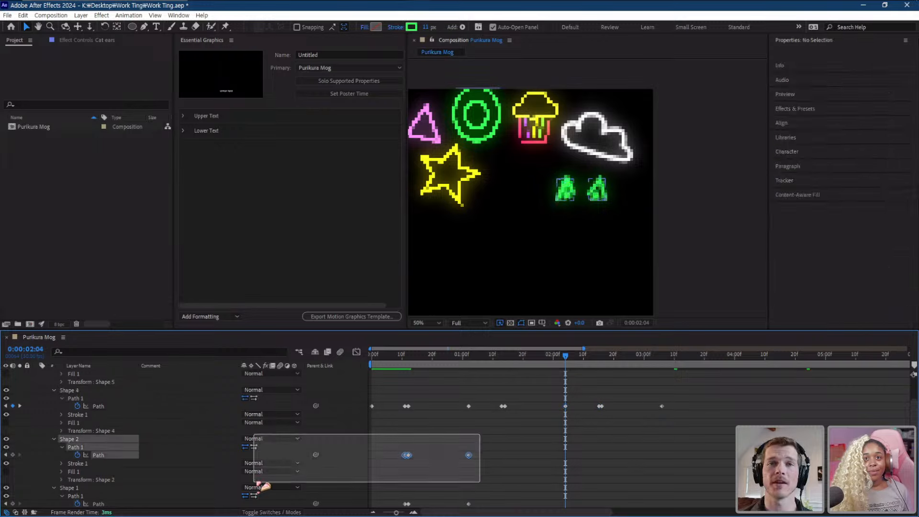
pyautogui.click(470, 359)
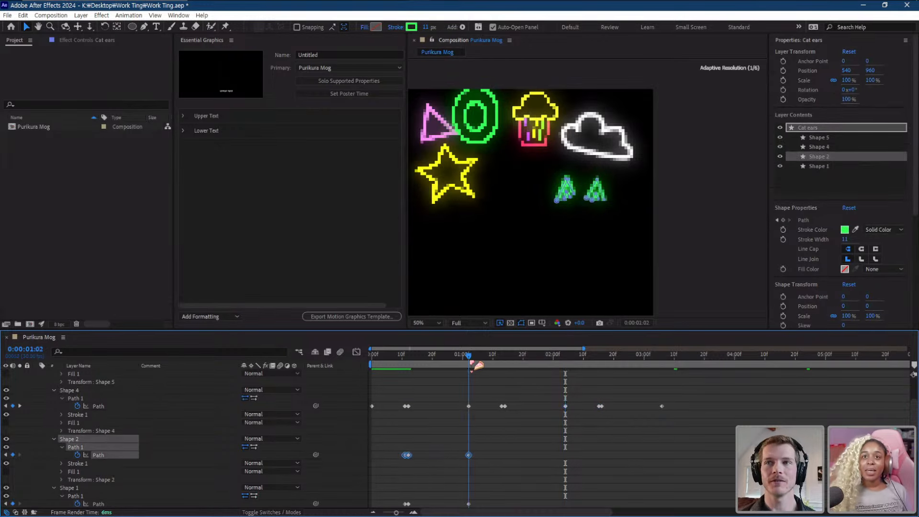
pyautogui.hotkey('ctrl', 'v')
# - Copy all of Shape 1's Path keyframes and paste them at 0:00:01:02
pyautogui.scroll(-2, 491, 457)
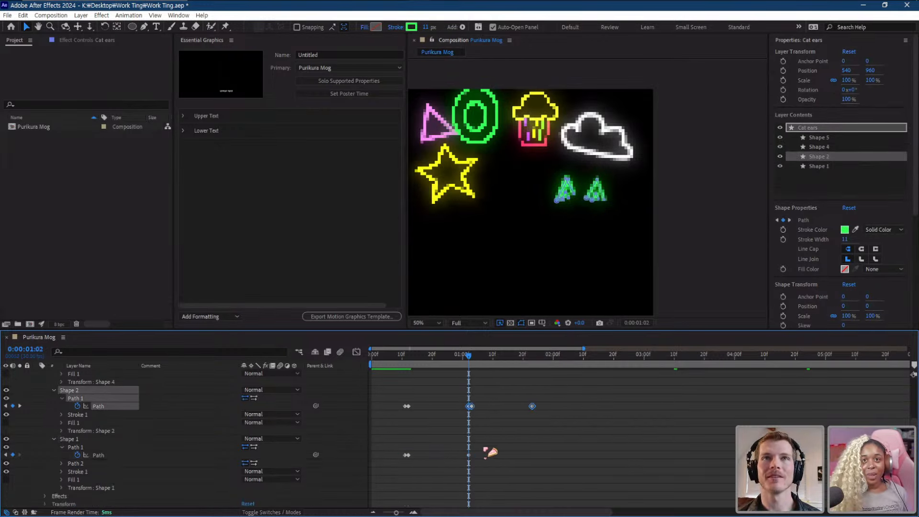
pyautogui.moveTo(487, 441); pyautogui.dragTo(402, 462)
pyautogui.hotkey('ctrl', 'c')
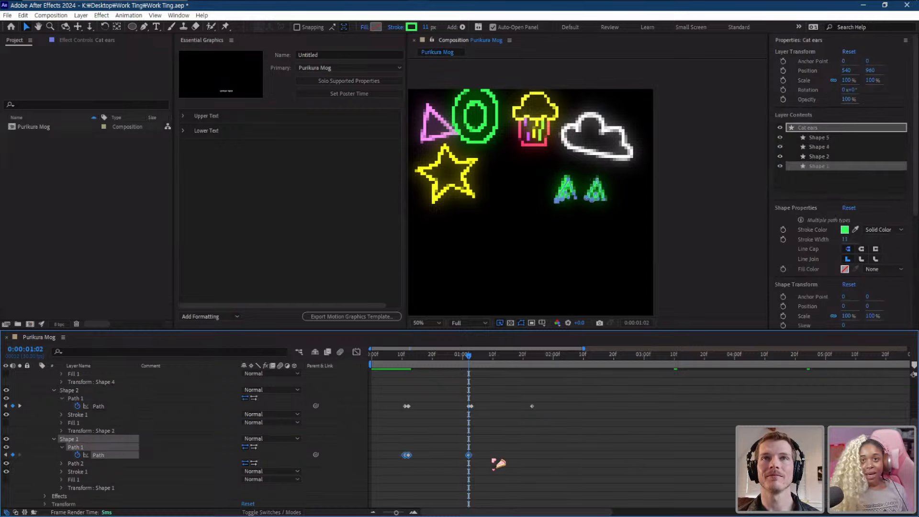
pyautogui.hotkey('ctrl', 'v')
pyautogui.scroll(3, 211, 443)
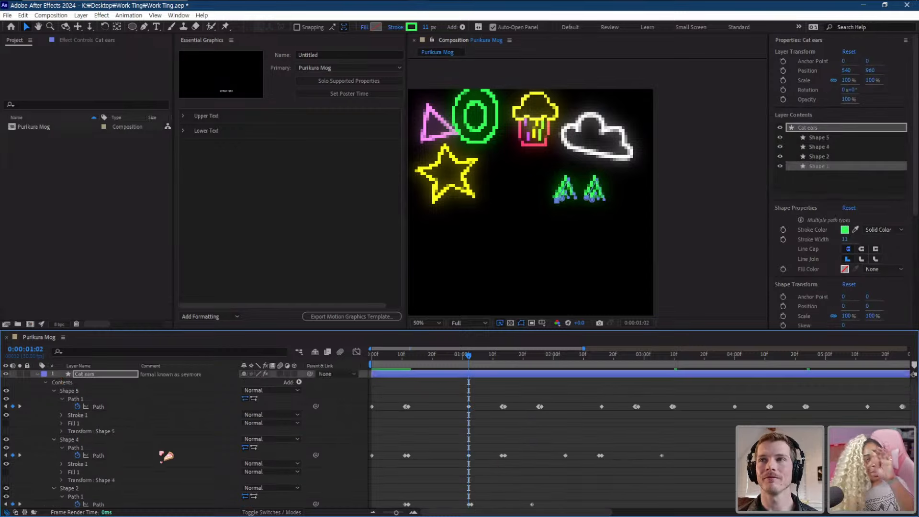
# - Collapse the Cat ears layer, return to the first frame, and save the project with the whole composition in view
pyautogui.click(38, 375)
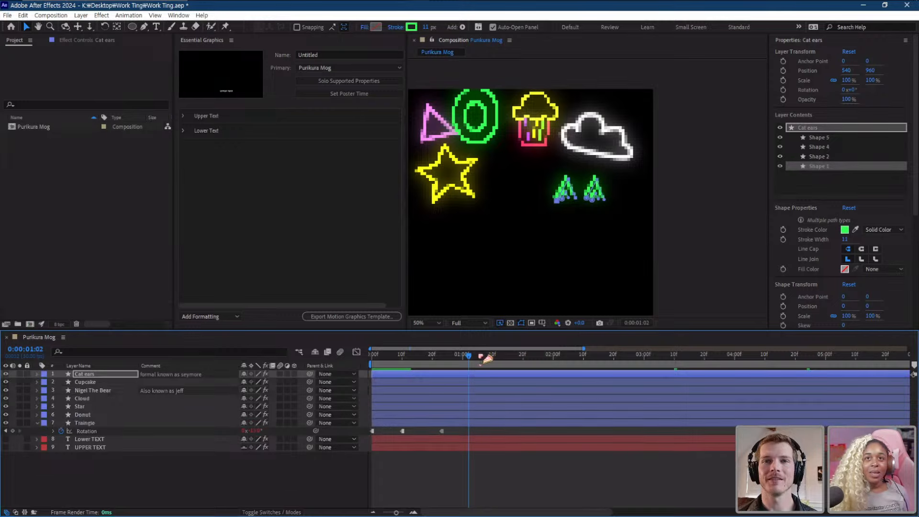
pyautogui.moveTo(486, 359); pyautogui.dragTo(319, 379)
pyautogui.scroll(-2, 601, 237)
pyautogui.moveTo(600, 237); pyautogui.dragTo(567, 185)
pyautogui.hotkey('ctrl', 's')
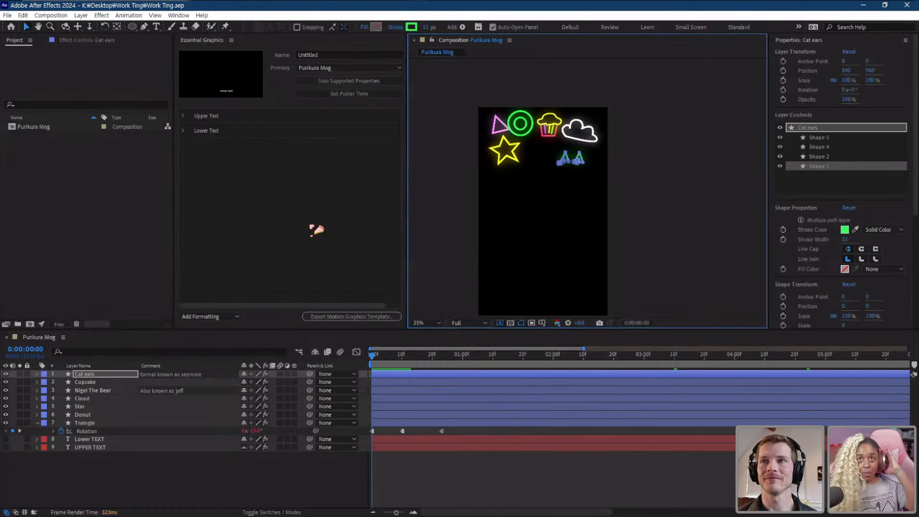
pyautogui.moveTo(549, 259); pyautogui.dragTo(553, 227)
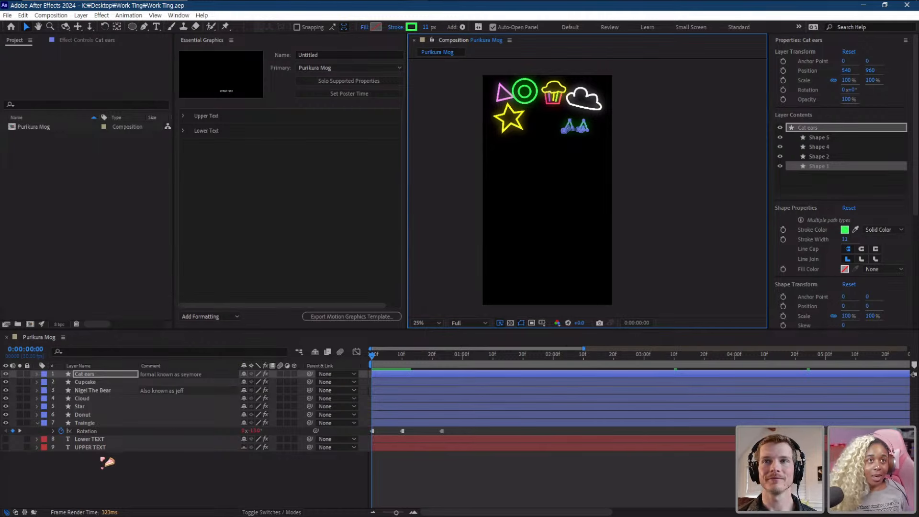
# - Select the triangle layer and collapse its Rotation property
pyautogui.click(108, 485)
pyautogui.click(45, 424)
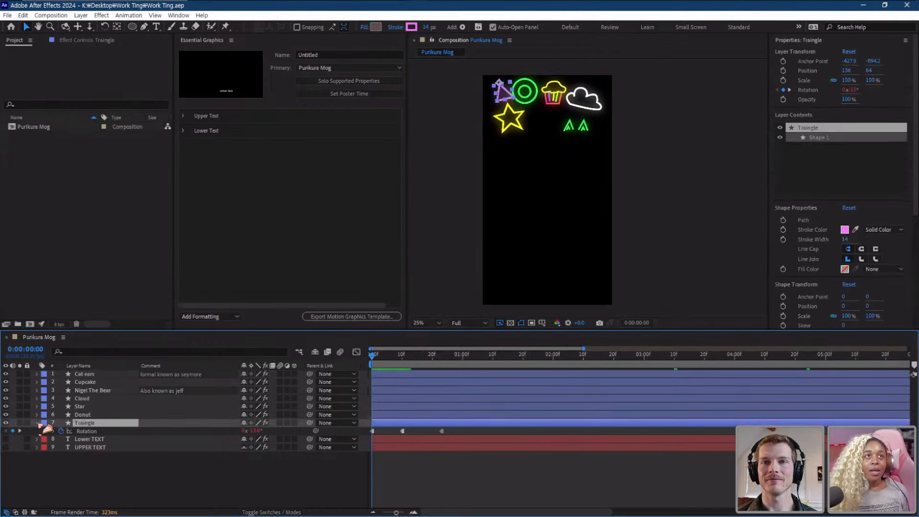
pyautogui.click(37, 423)
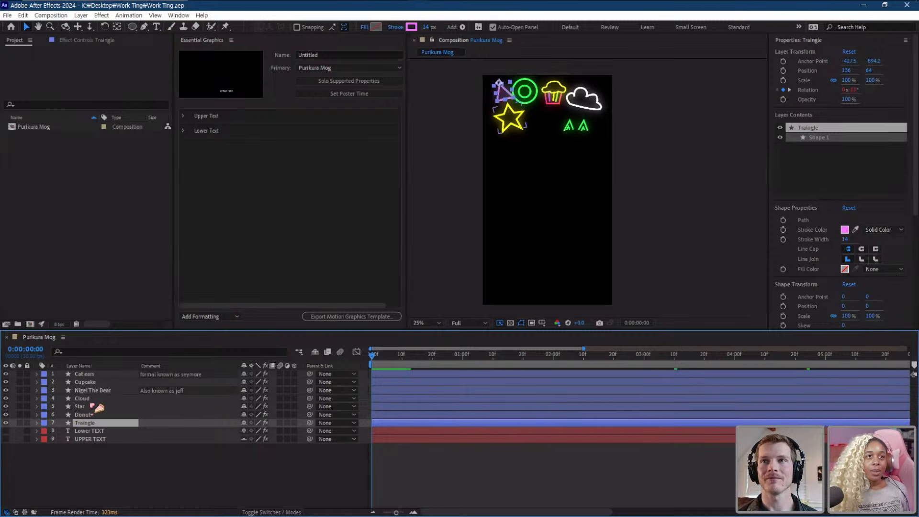
# - Add a new group named Assets to the Essential Graphics controls
pyautogui.click(235, 316)
pyautogui.click(219, 332)
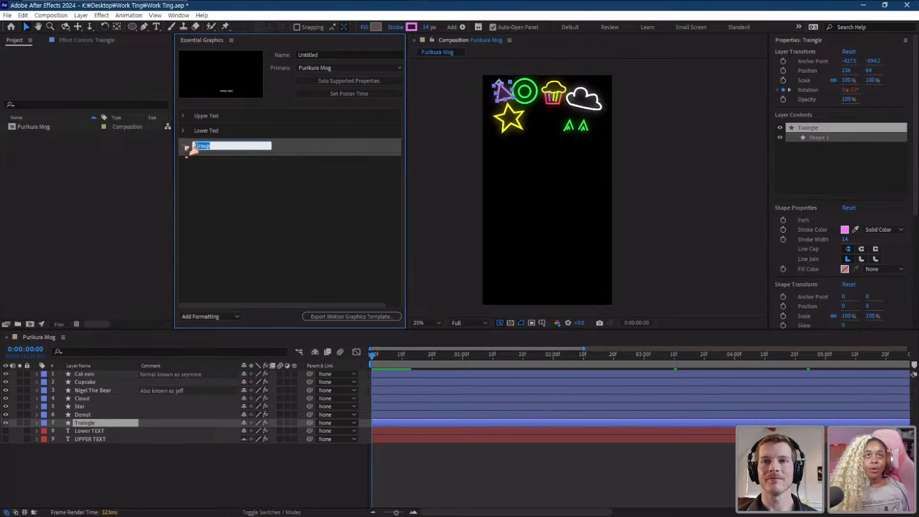
pyautogui.write('S')
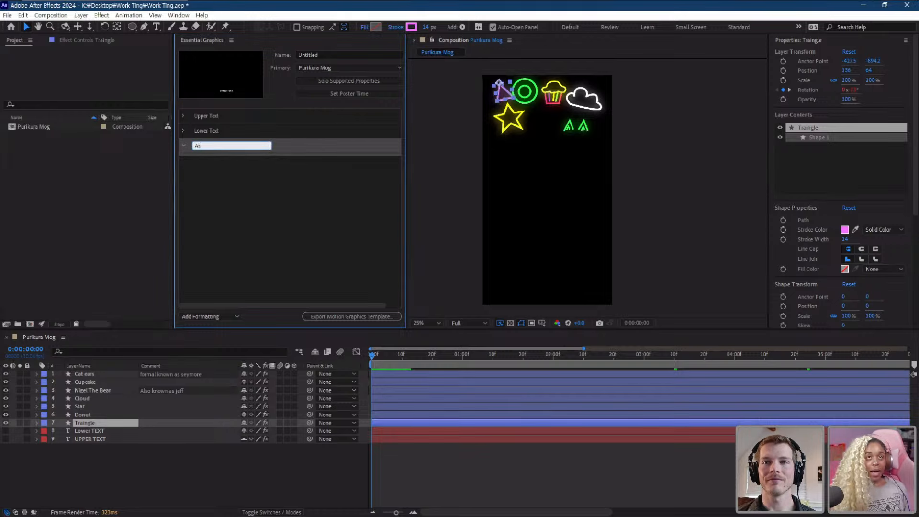
pyautogui.write('ssets')
pyautogui.press('Return')
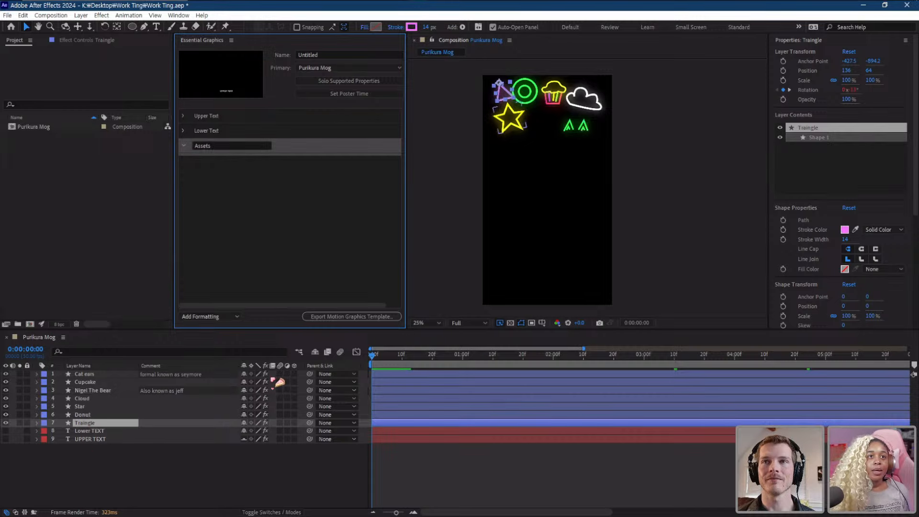
# - Mark both text layers and every shape layer except the triangle as shy, and hide the shy layers from the timeline
pyautogui.click(243, 431)
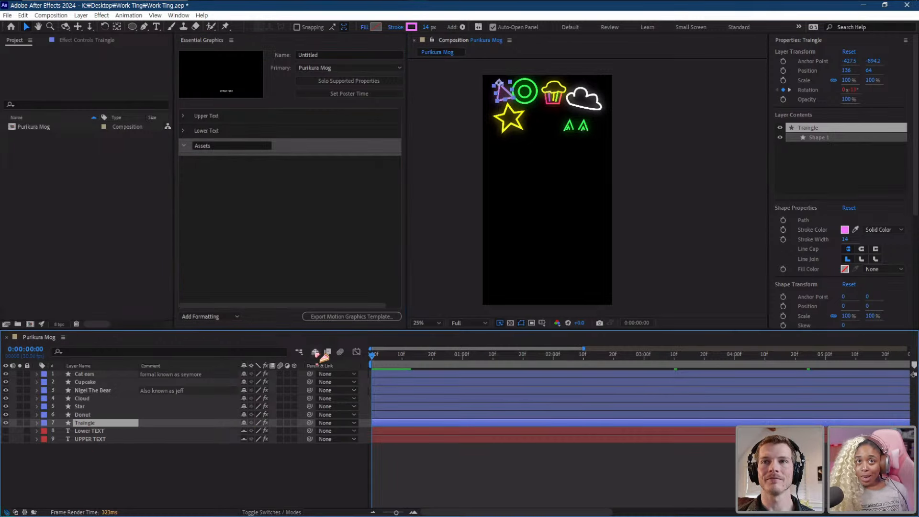
pyautogui.click(315, 352)
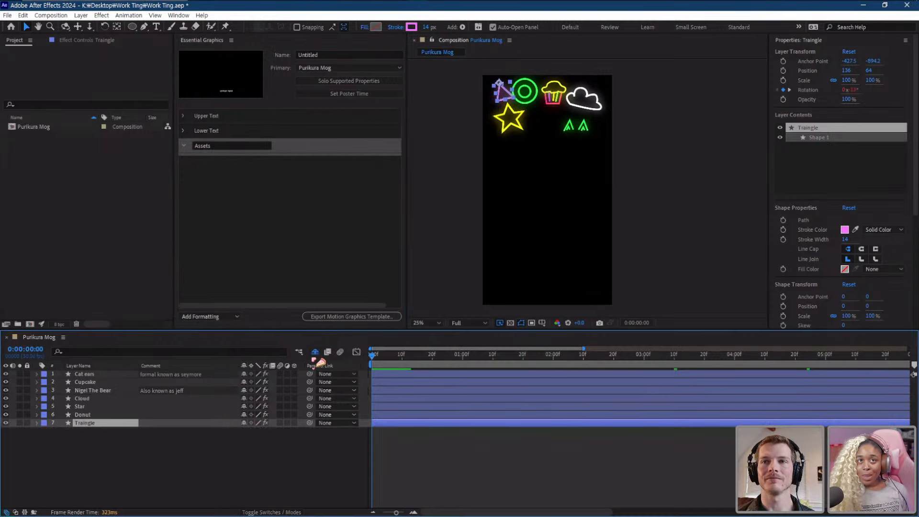
pyautogui.click(83, 414)
pyautogui.keyDown('shift'); pyautogui.click(89, 375); pyautogui.keyUp('shift')
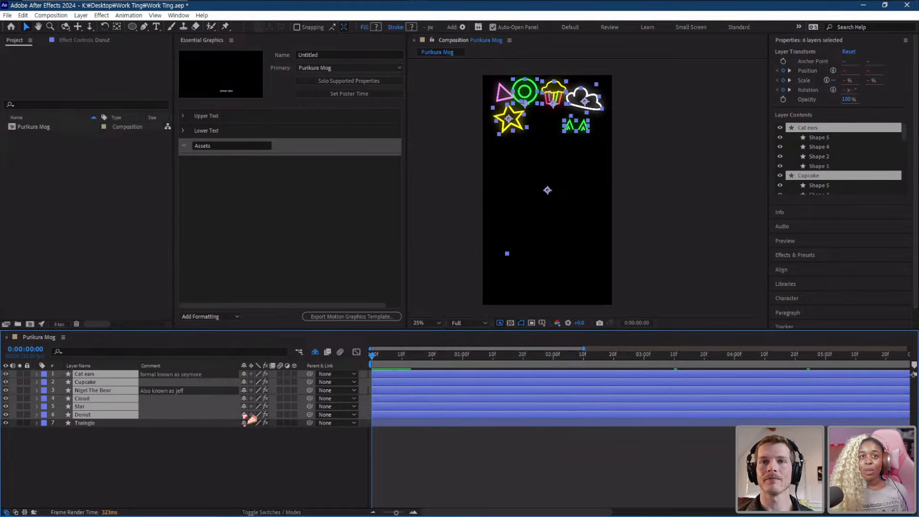
pyautogui.click(244, 416)
pyautogui.click(101, 375)
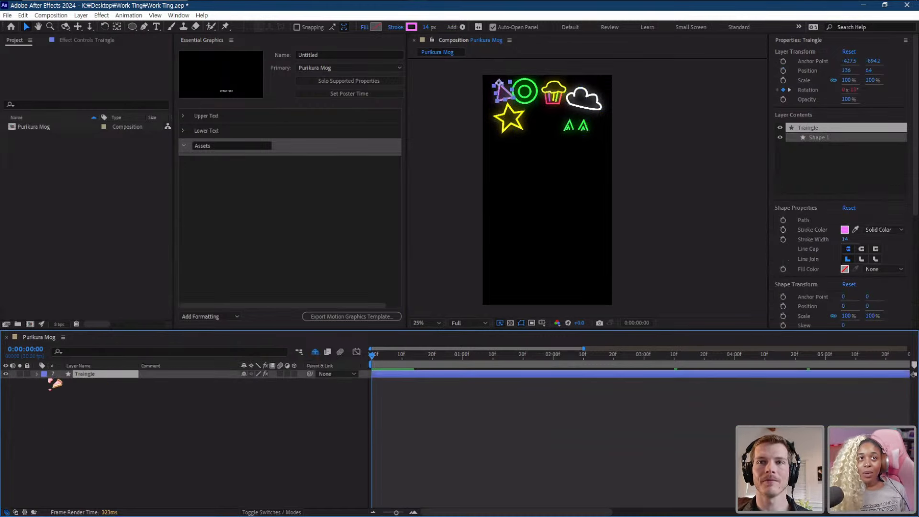
# - Solo the triangle layer and save the project
pyautogui.click(20, 374)
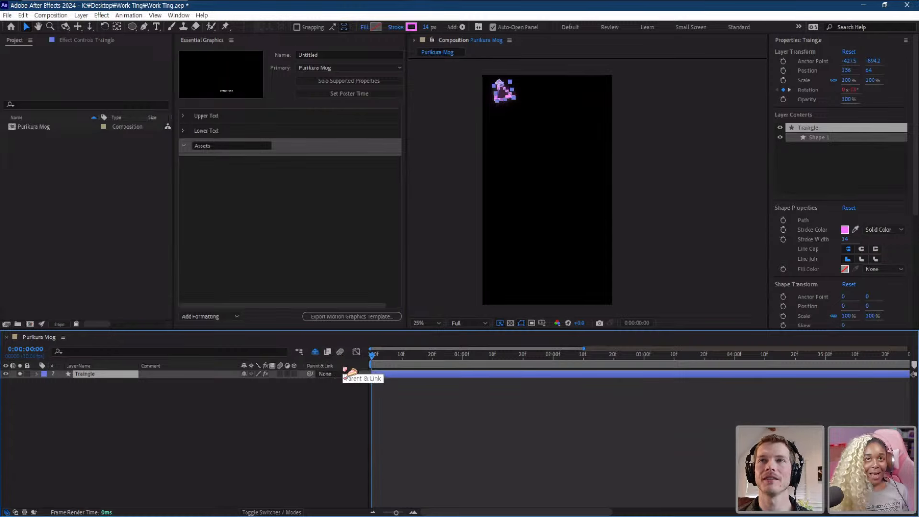
pyautogui.hotkey('ctrl', 's')
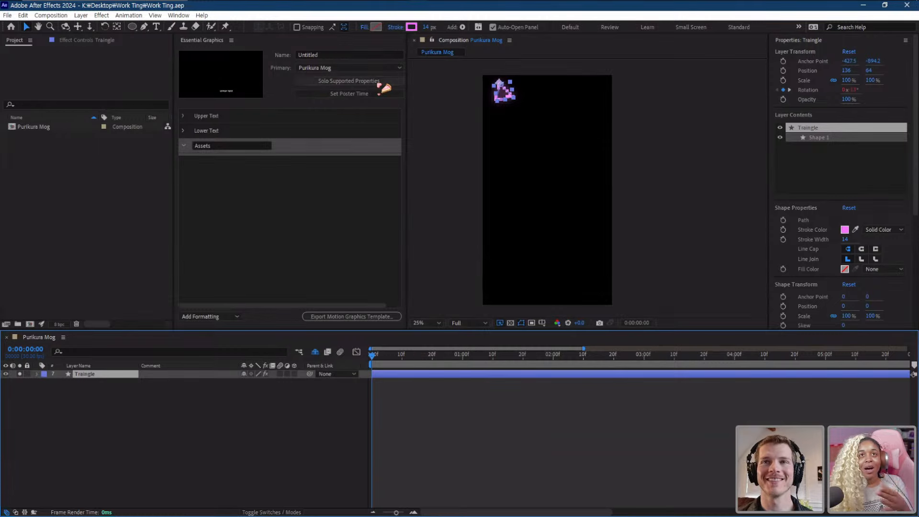
# - Show the triangle layer's supported properties and add its Transform Position and Scale to the Assets group
pyautogui.click(379, 85)
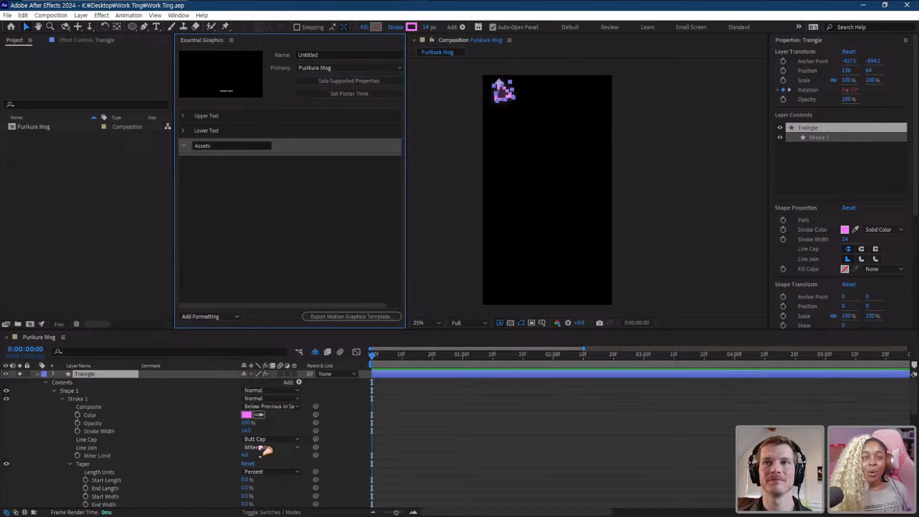
pyautogui.scroll(-10, 126, 457)
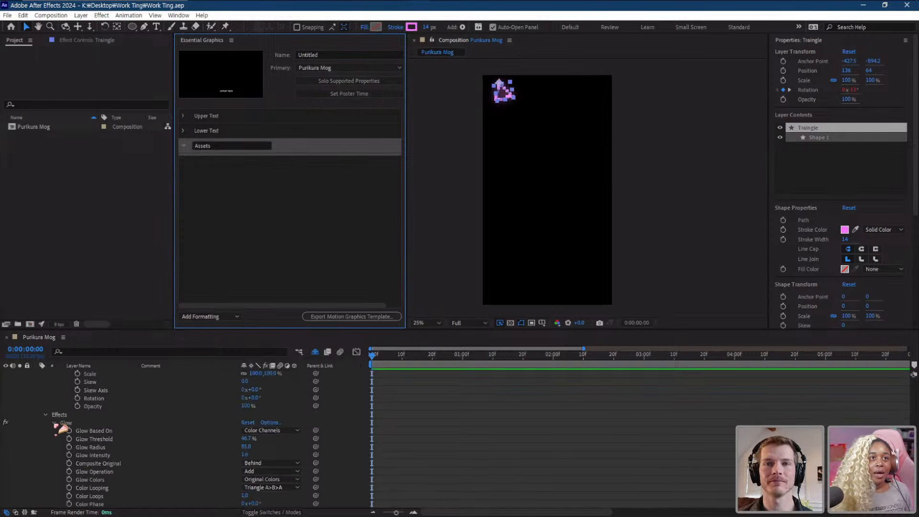
pyautogui.click(54, 422)
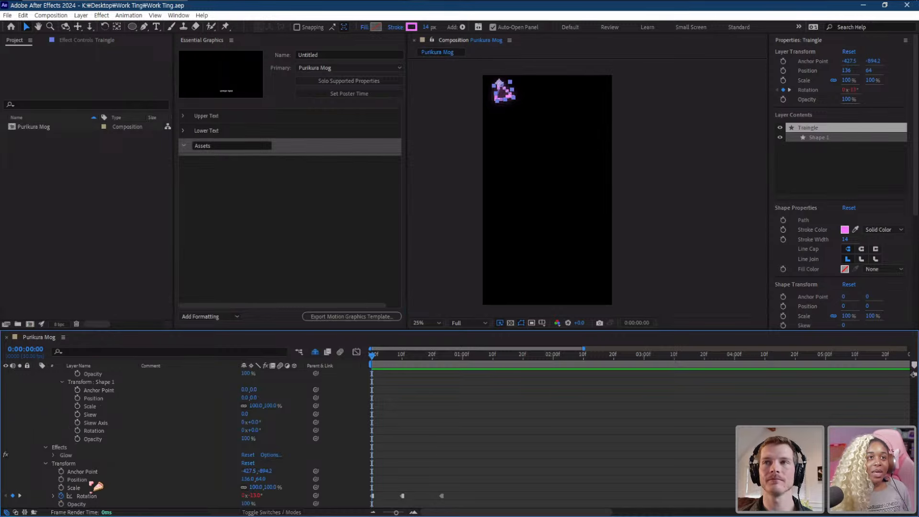
pyautogui.moveTo(84, 483); pyautogui.dragTo(234, 153)
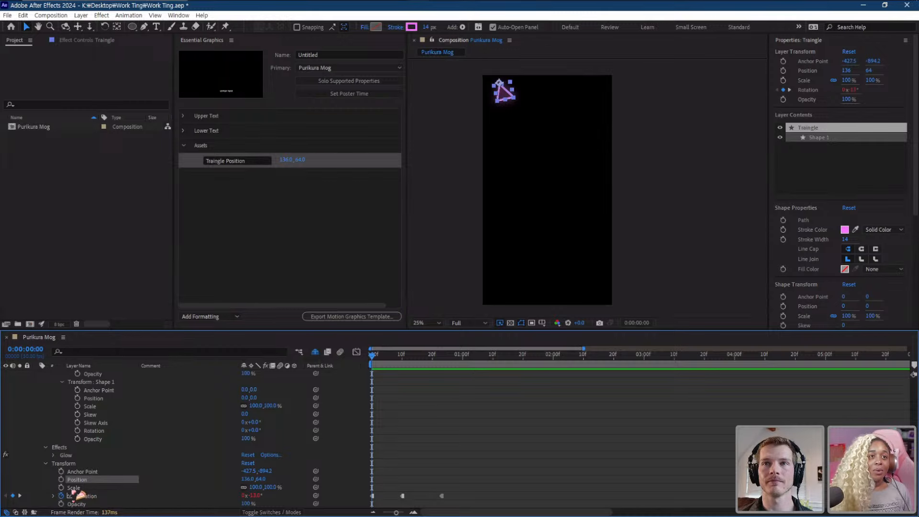
pyautogui.moveTo(74, 489); pyautogui.dragTo(223, 167)
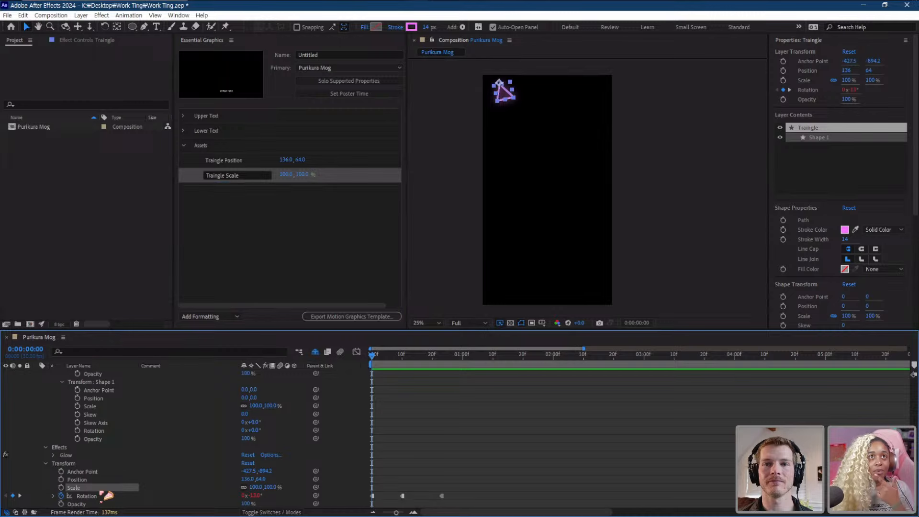
# - Apply a Checkbox Control expression effect to the triangle layer
pyautogui.scroll(3, 109, 455)
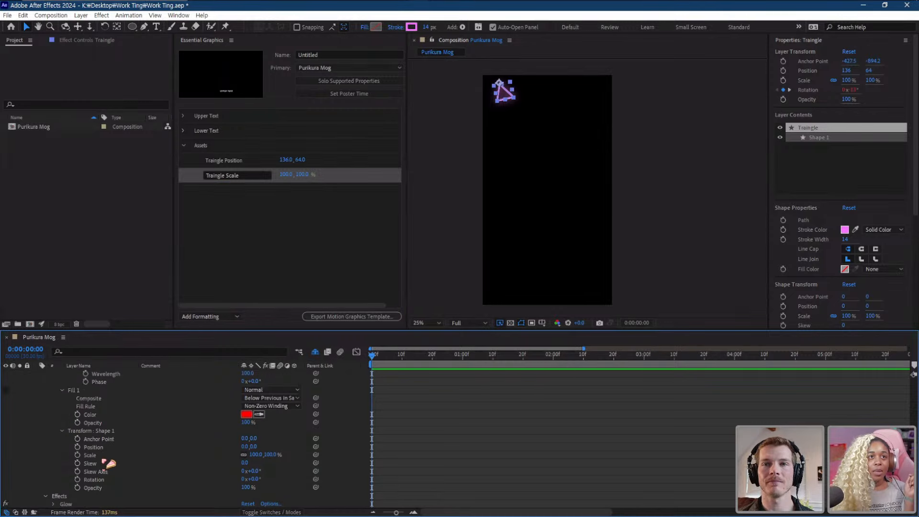
pyautogui.scroll(-3, 109, 463)
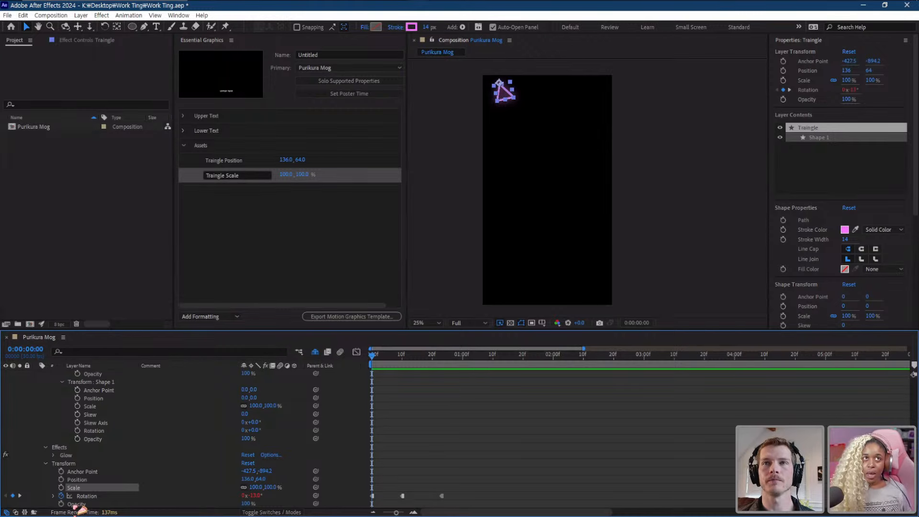
pyautogui.click(107, 42)
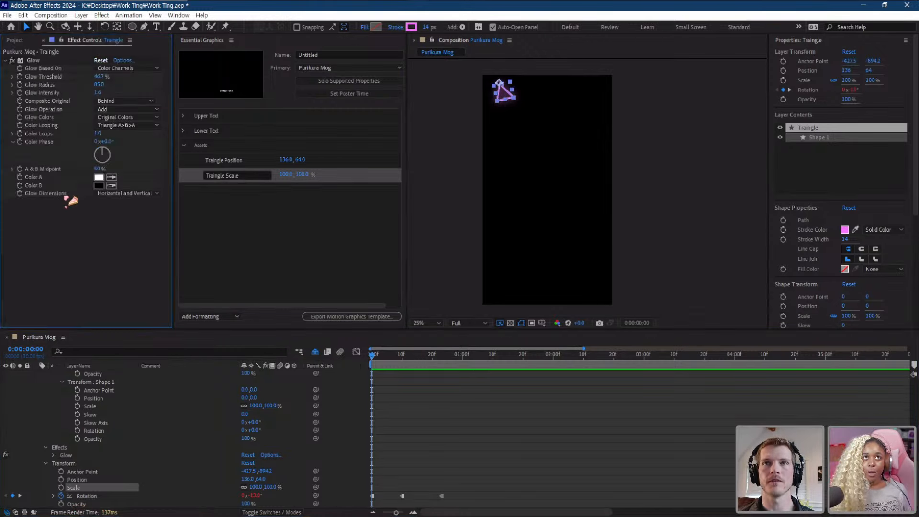
pyautogui.rightClick(58, 231)
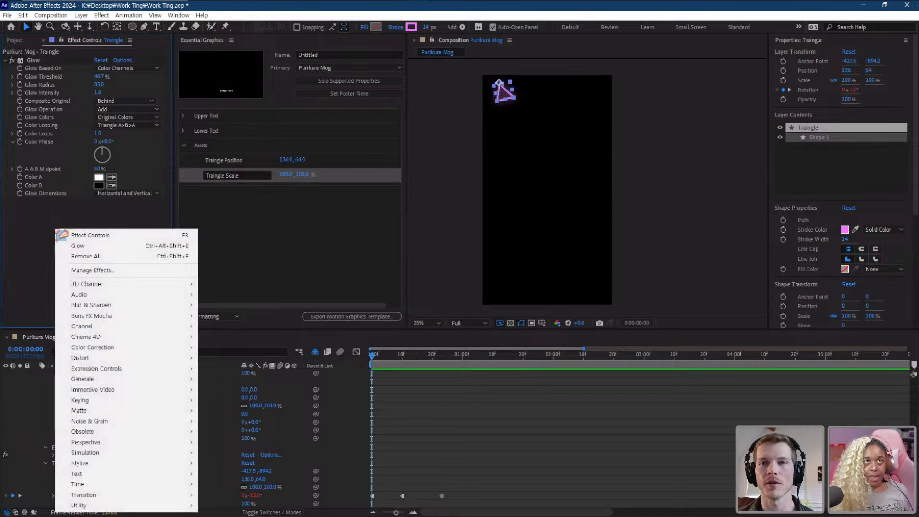
pyautogui.click(36, 222)
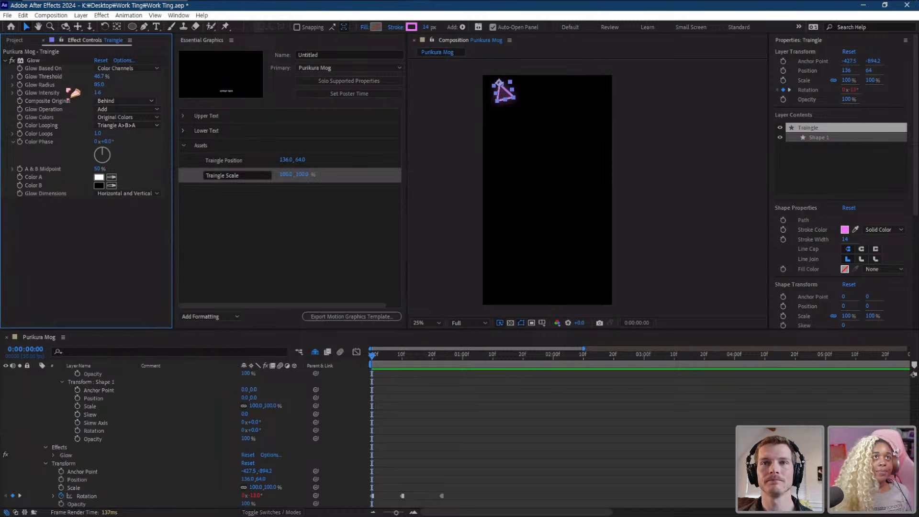
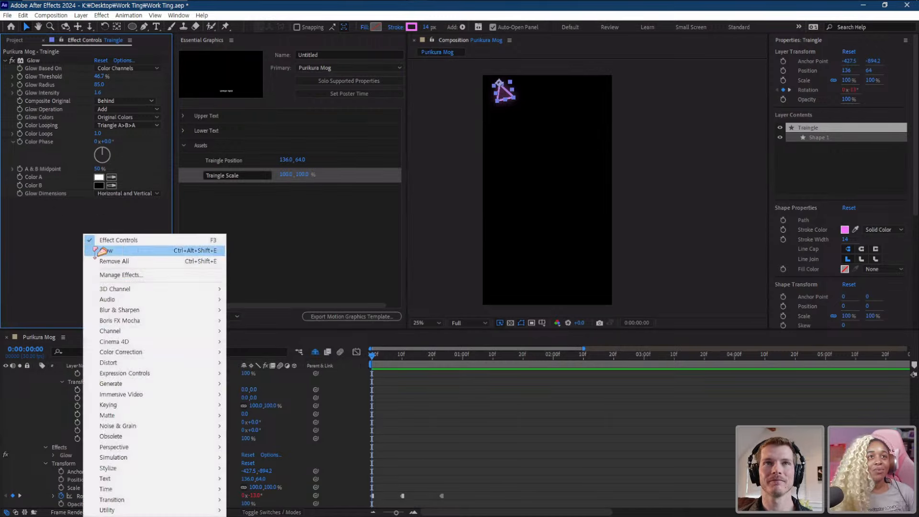
pyautogui.rightClick(86, 242)
pyautogui.moveTo(184, 373)
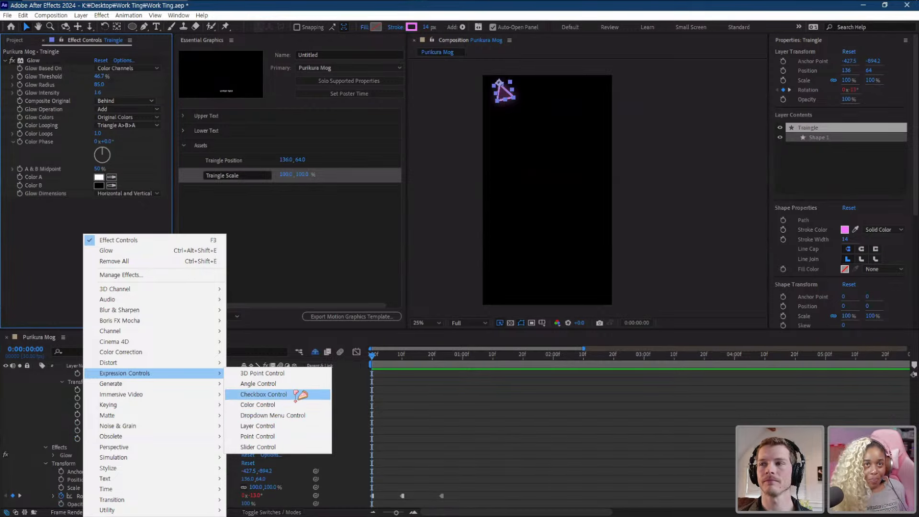
pyautogui.click(287, 394)
# - Add the triangle's checkbox property to the Assets group below Scale and rename it Visibility
pyautogui.moveTo(48, 208); pyautogui.dragTo(229, 182)
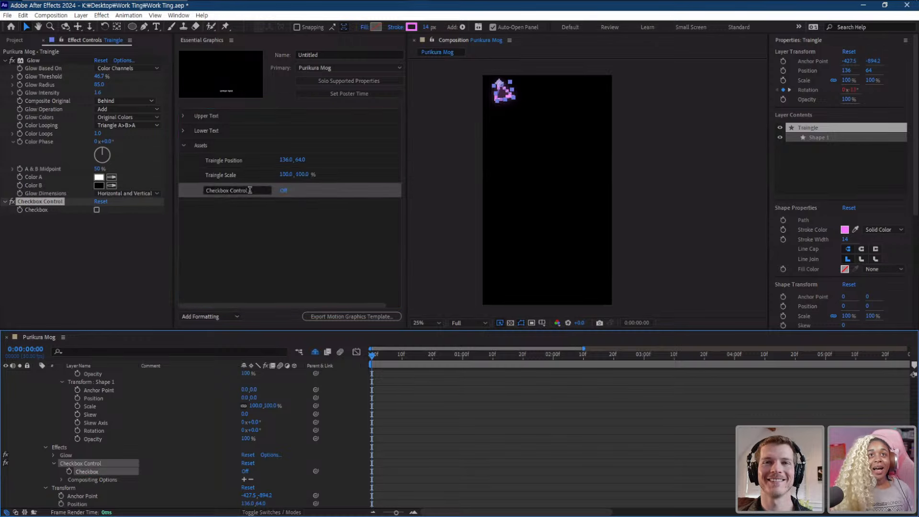
pyautogui.write('Visibi')
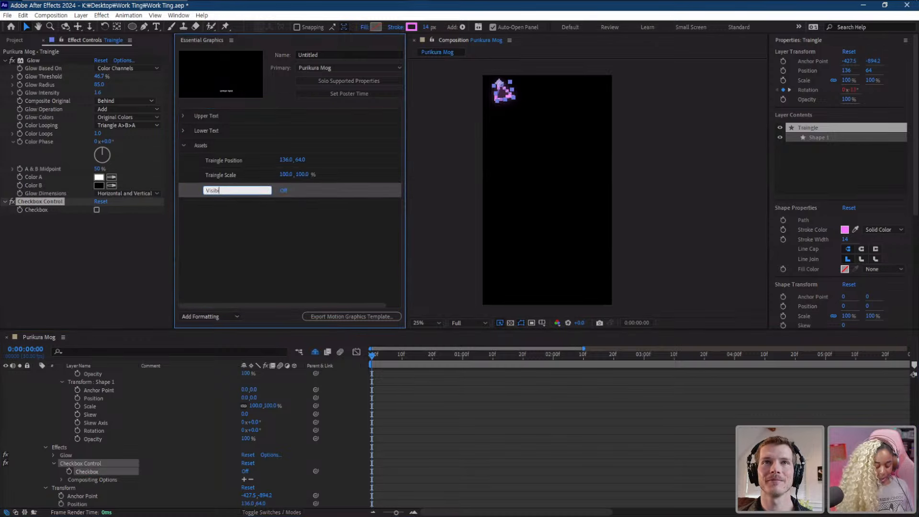
pyautogui.write('lity')
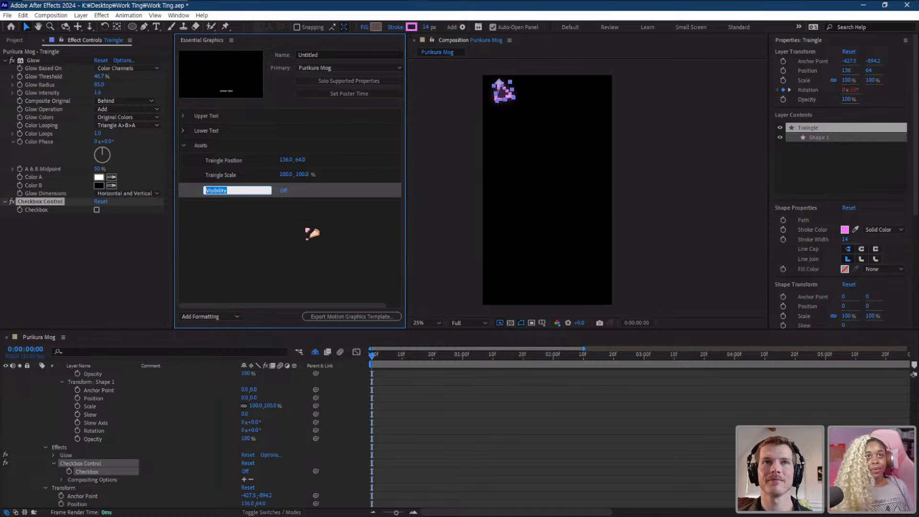
pyautogui.click(287, 262)
# - Link the triangle layer's Transform Opacity to the Checkbox property of its Checkbox Control
pyautogui.click(101, 291)
pyautogui.scroll(-1, 120, 470)
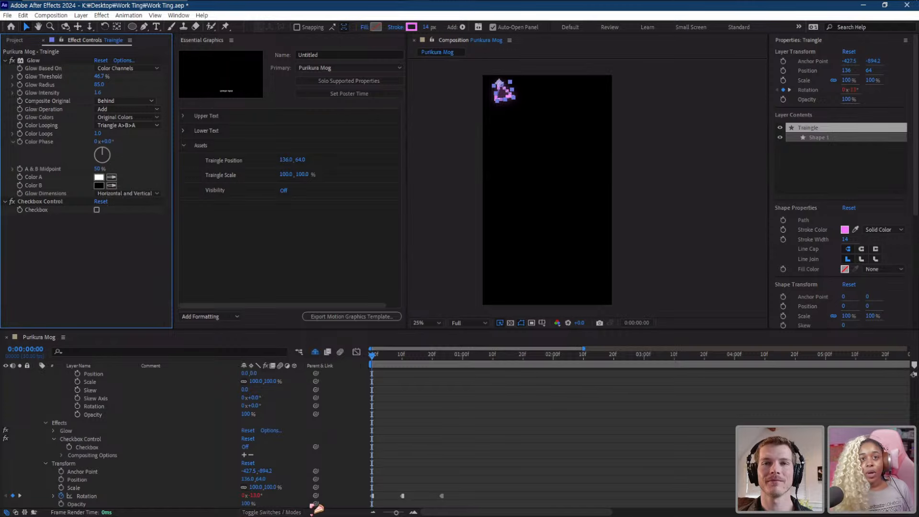
pyautogui.moveTo(317, 504); pyautogui.dragTo(42, 210)
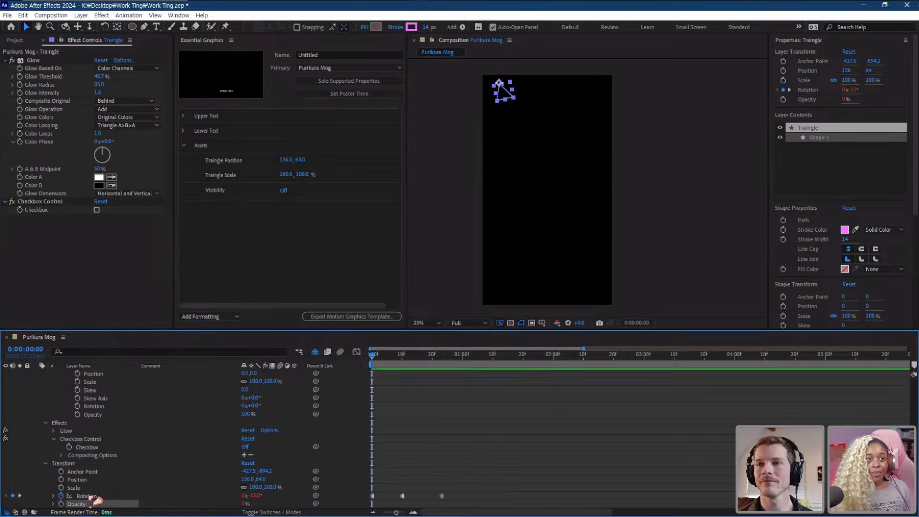
# - Append .value*100 to the triangle's Opacity expression and test it by toggling the Visibility control on and off
pyautogui.click(62, 504)
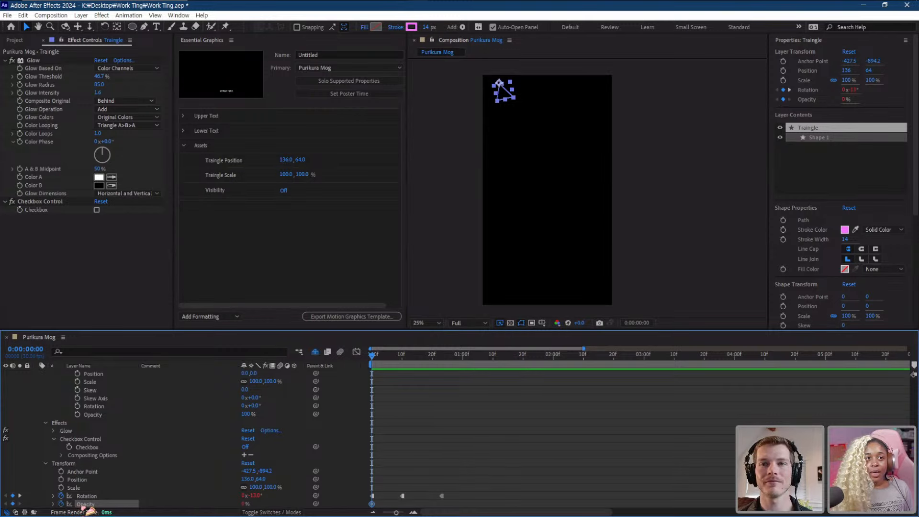
pyautogui.click(61, 504)
pyautogui.rightClick(80, 504)
pyautogui.click(144, 457)
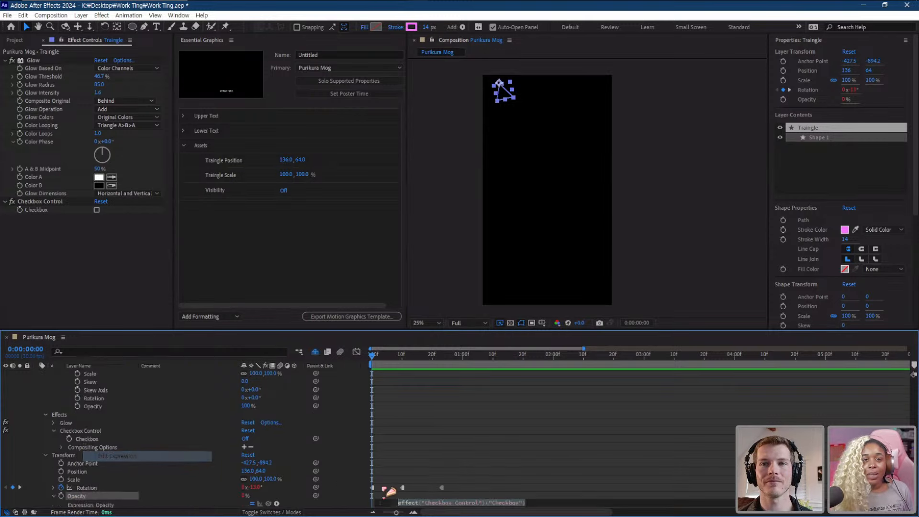
pyautogui.click(537, 503)
pyautogui.write('.')
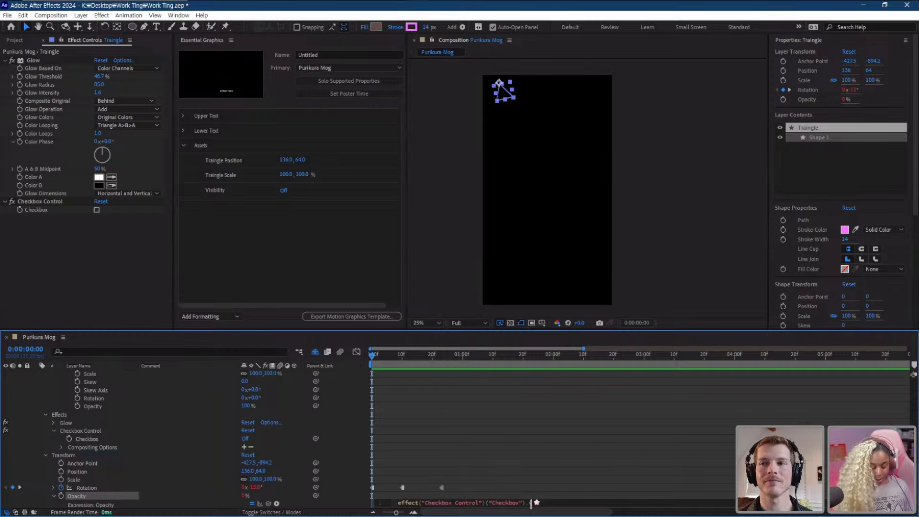
pyautogui.write('value*')
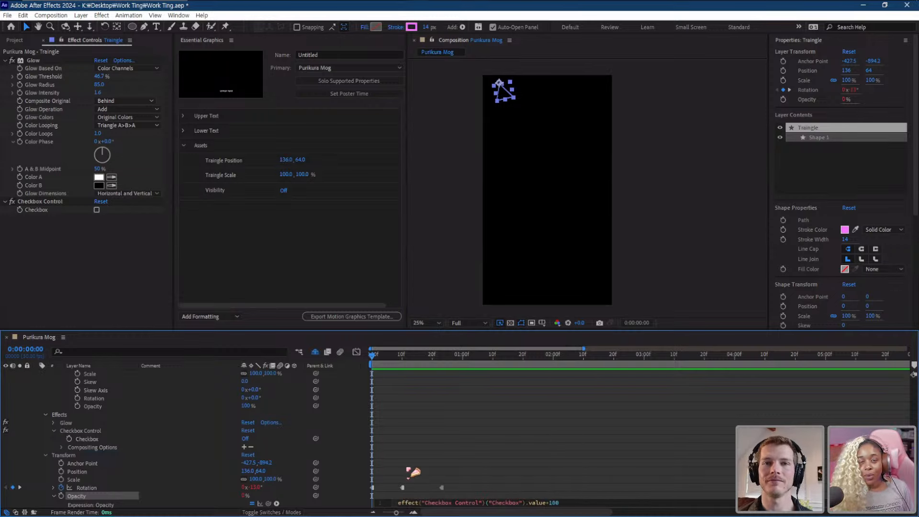
pyautogui.click(305, 238)
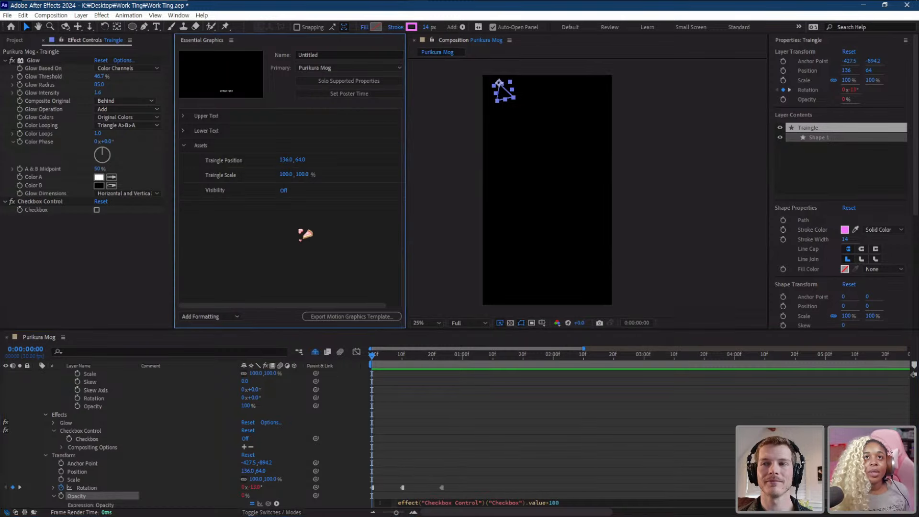
pyautogui.click(284, 191)
pyautogui.click(284, 191)
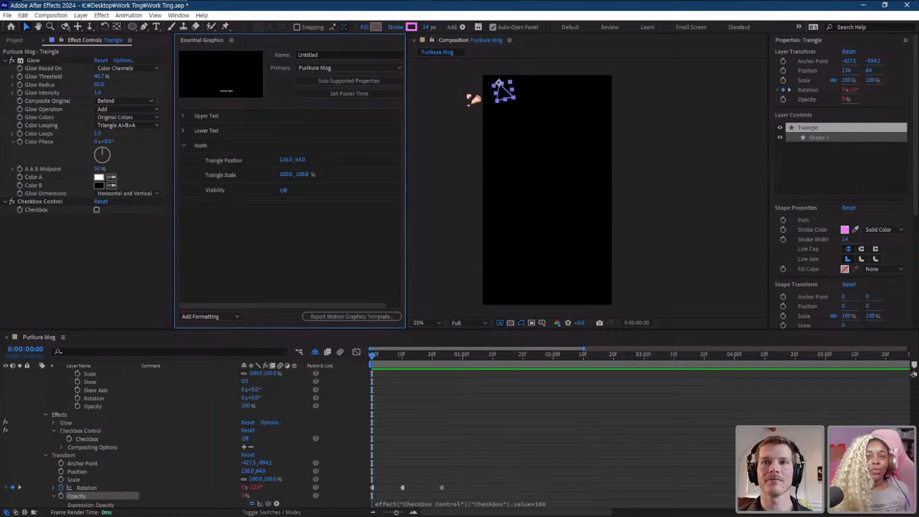
# - Move the triangle layer's anchor point to the middle of the triangle and collapse its Transform properties
pyautogui.press('y')
pyautogui.moveTo(499, 83); pyautogui.dragTo(504, 93)
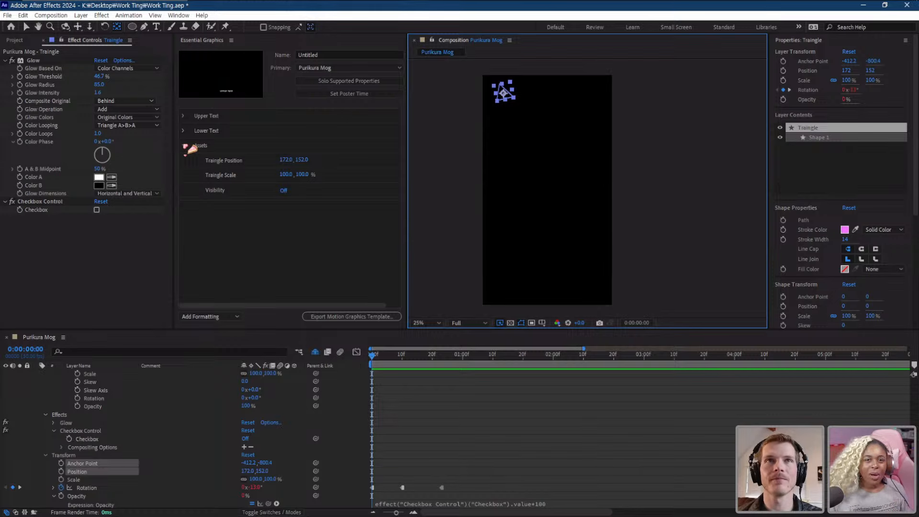
pyautogui.click(54, 455)
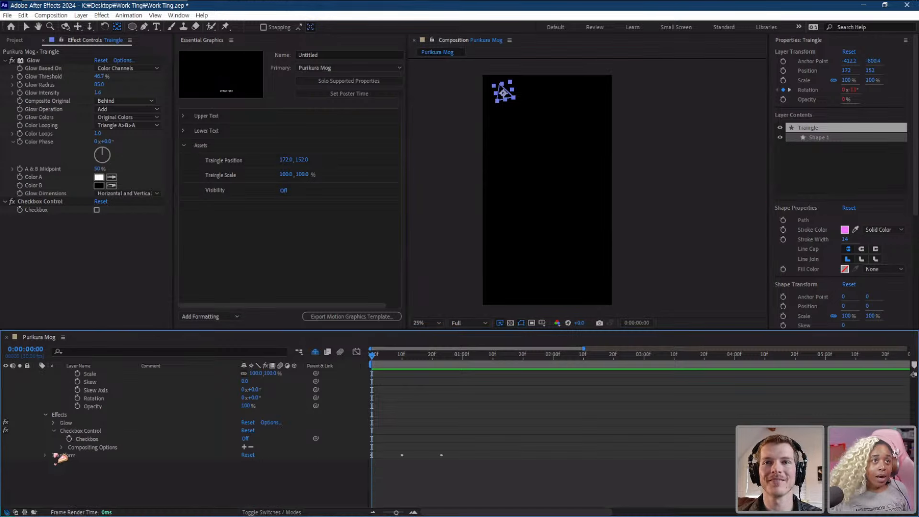
pyautogui.scroll(10, 58, 454)
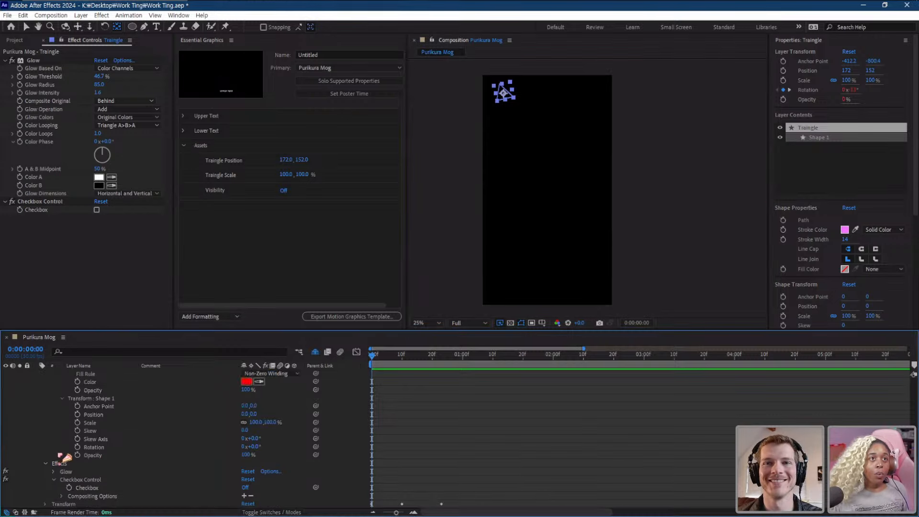
# - Turn the Visibility control on, rename it Traingle Visibility, and collapse the triangle layer's properties
pyautogui.click(283, 190)
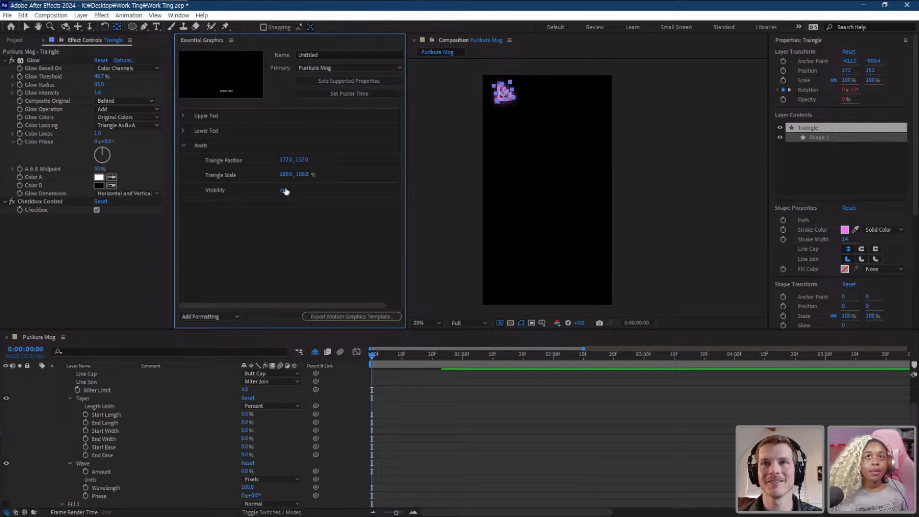
pyautogui.click(207, 190)
pyautogui.write('Traingle')
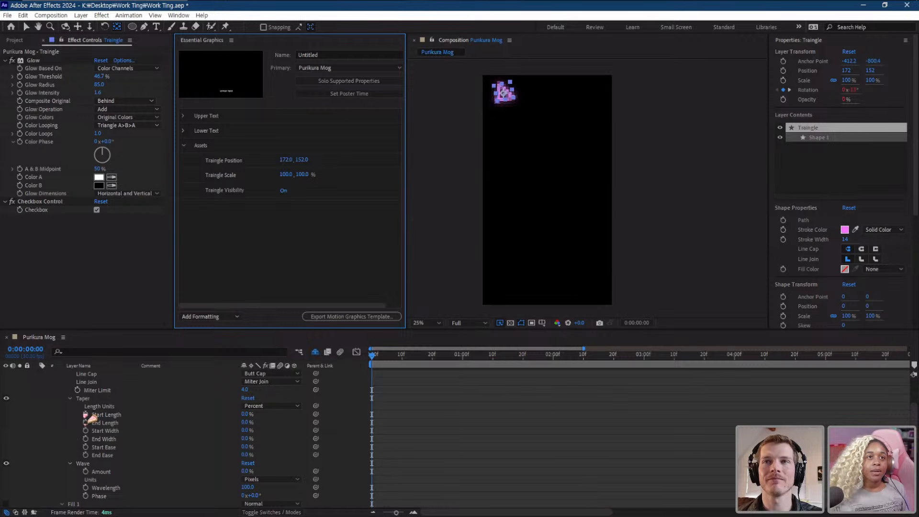
pyautogui.scroll(3, 96, 426)
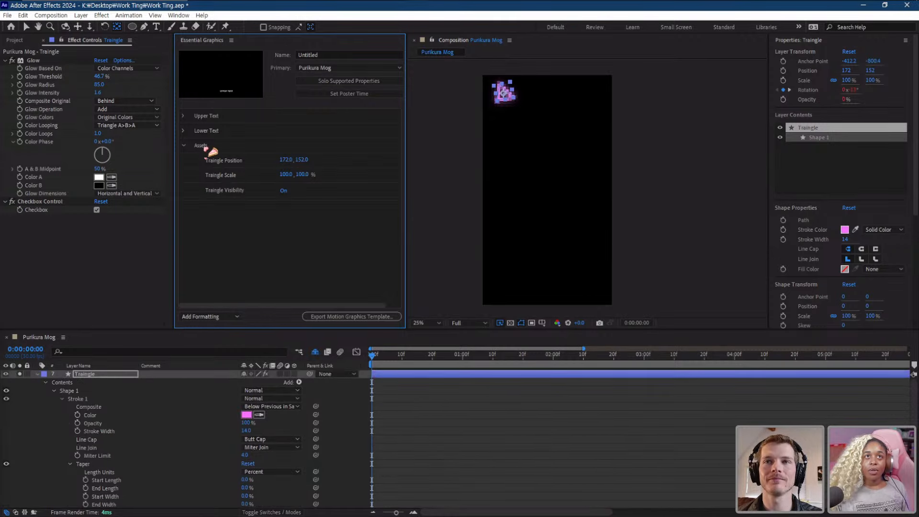
pyautogui.click(38, 375)
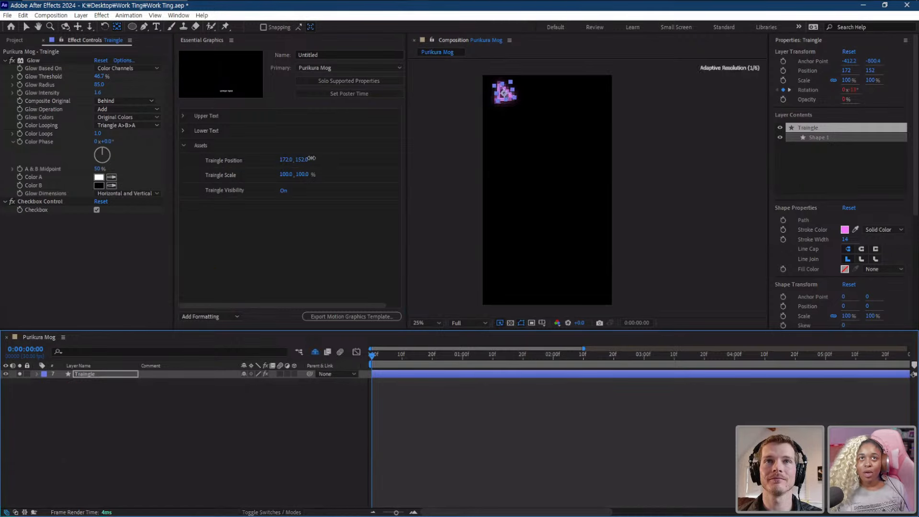
# - Test the Traingle Position and Traingle Scale controls by scrubbing their values, undoing each change
pyautogui.moveTo(286, 160); pyautogui.dragTo(477, 193)
pyautogui.hotkey('ctrl', 'z')
pyautogui.moveTo(286, 175); pyautogui.dragTo(226, 173)
pyautogui.hotkey('ctrl', 'z')
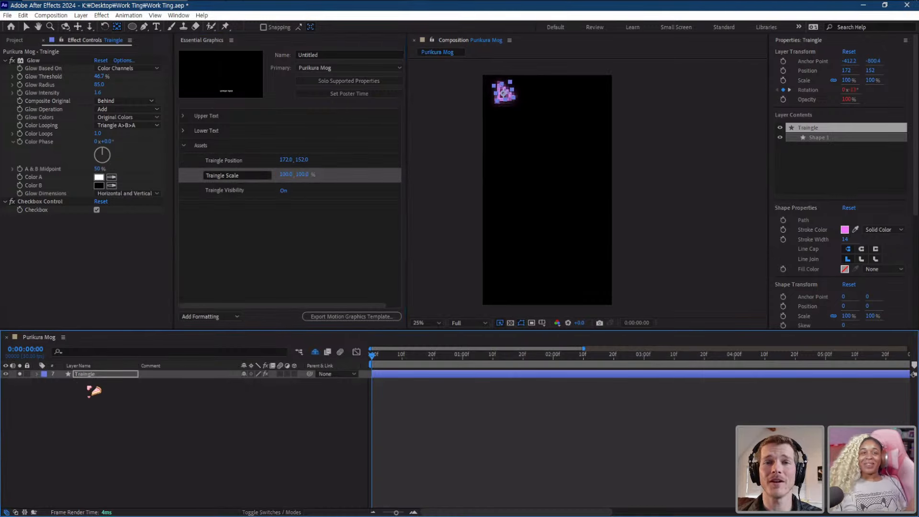
# - Unsolo the triangle layer, bring the hidden shy layers back, and collapse the properties of every layer
pyautogui.click(20, 374)
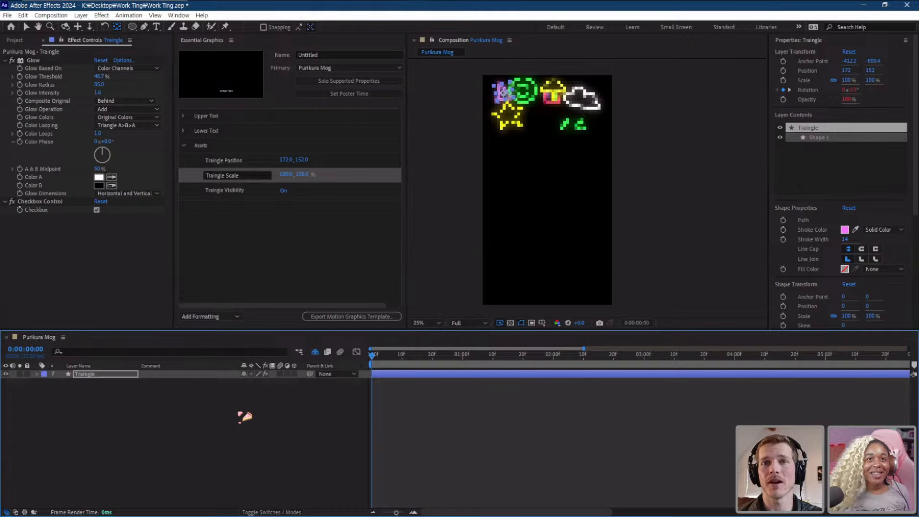
pyautogui.click(315, 353)
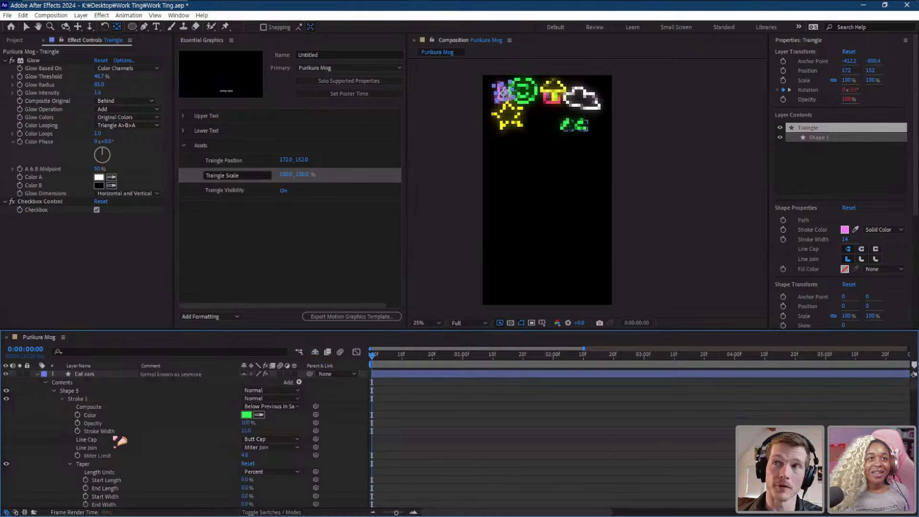
pyautogui.click(37, 374)
pyautogui.click(38, 382)
pyautogui.click(38, 390)
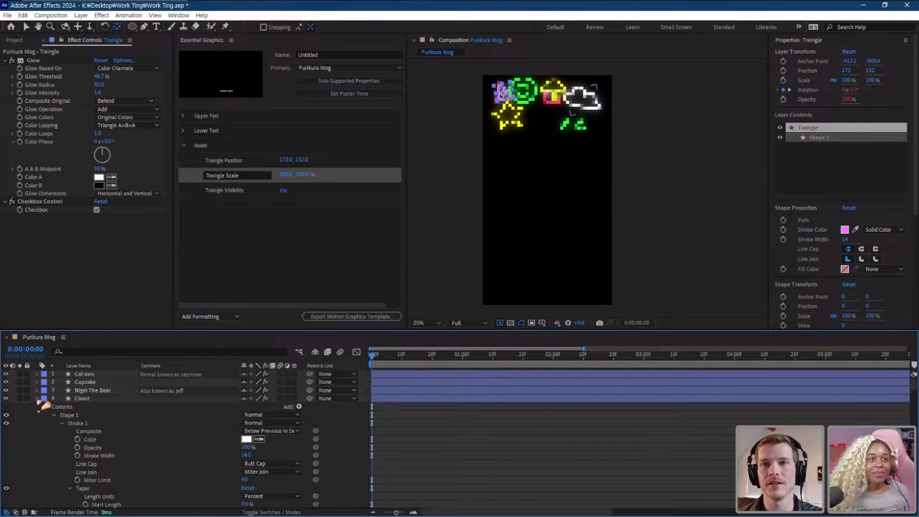
pyautogui.click(37, 398)
pyautogui.click(38, 407)
pyautogui.click(37, 414)
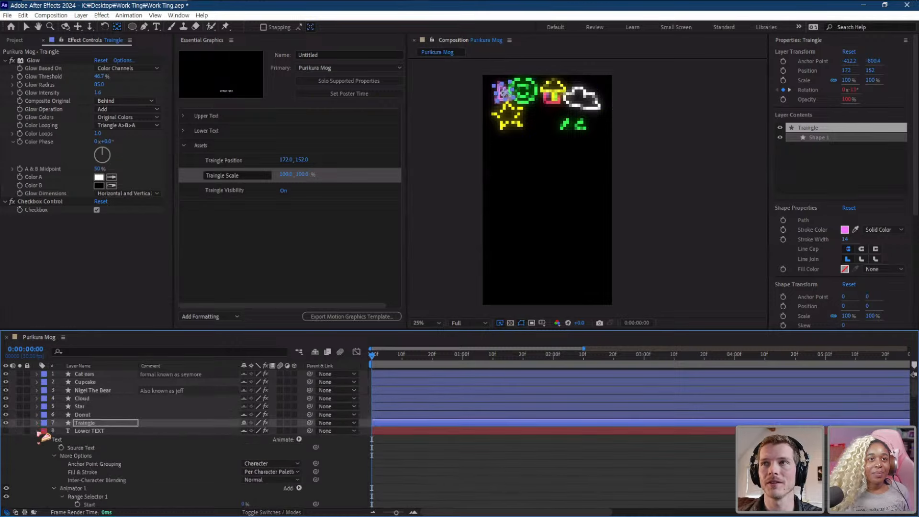
pyautogui.click(37, 431)
pyautogui.click(38, 439)
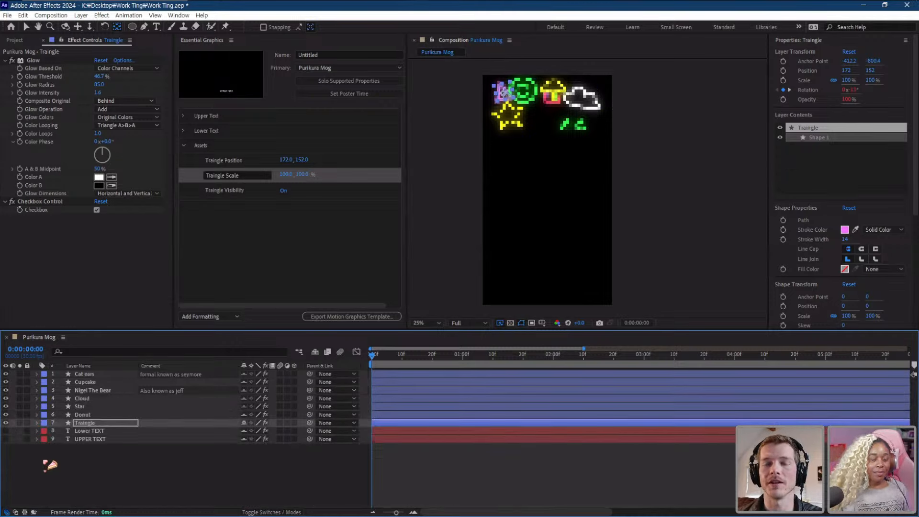
pyautogui.click(50, 464)
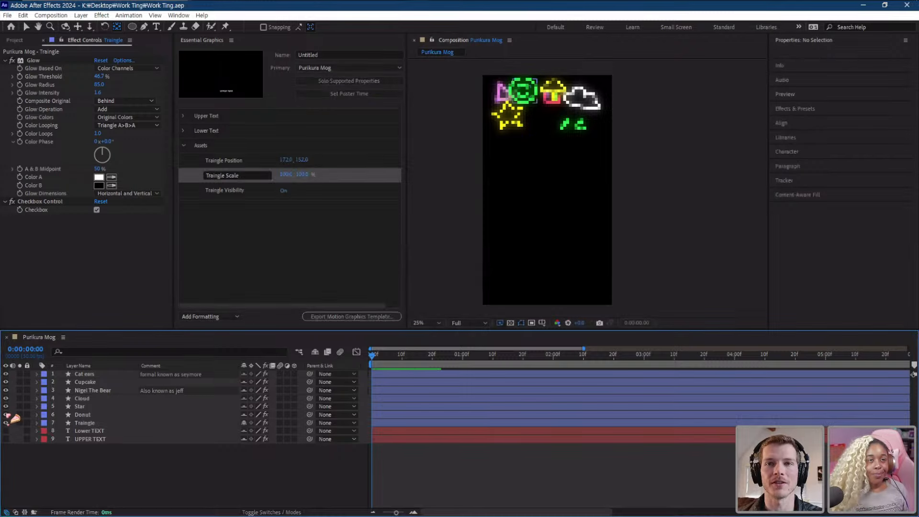
# - Copy the triangle's Checkbox Control effect onto the Donut, Star, Cloud, Nigel The Bear, Cupcake and Cat ears layers
pyautogui.click(93, 424)
pyautogui.click(53, 201)
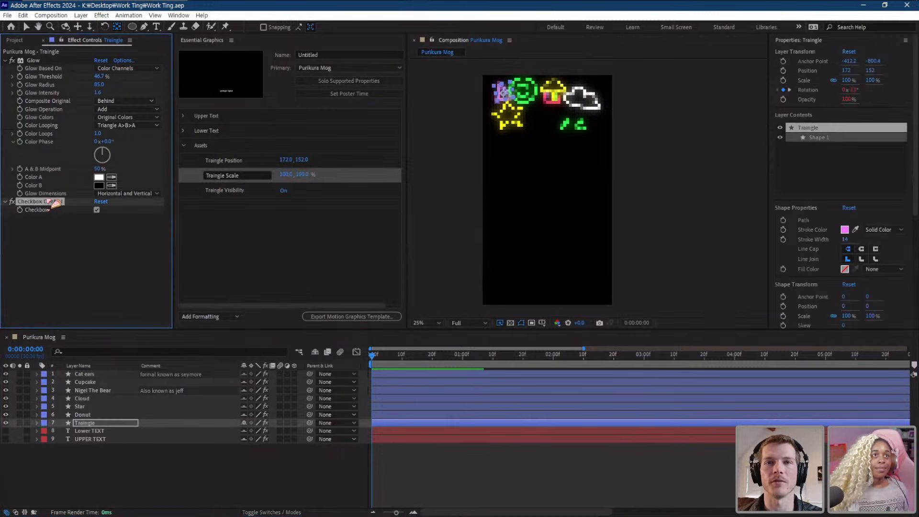
pyautogui.click(93, 414)
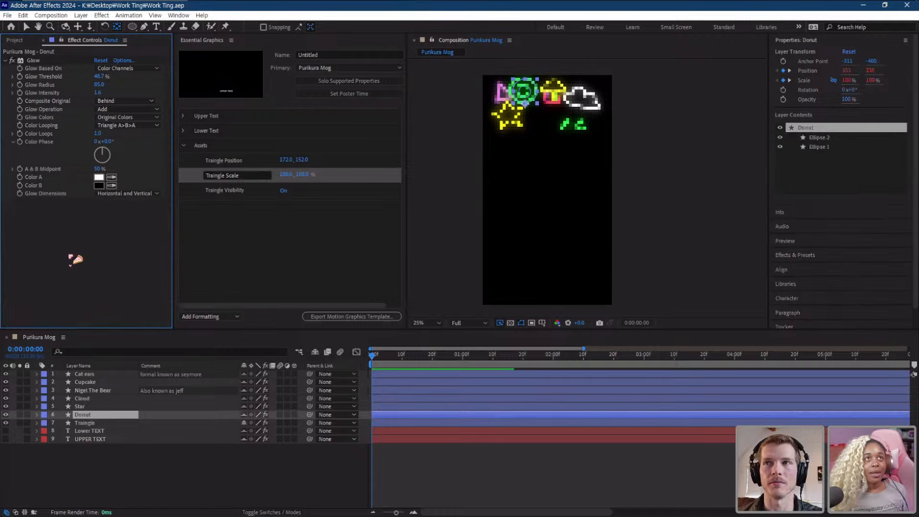
pyautogui.click(82, 406)
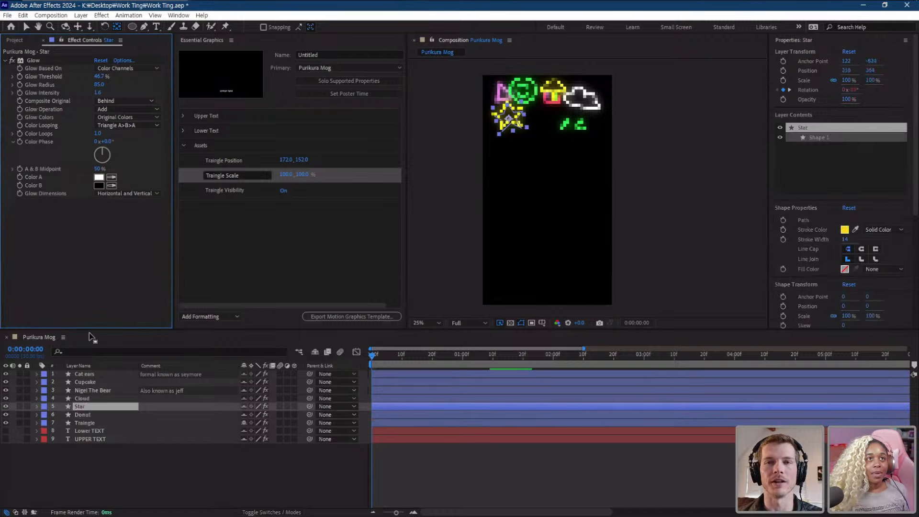
pyautogui.click(82, 398)
pyautogui.click(94, 390)
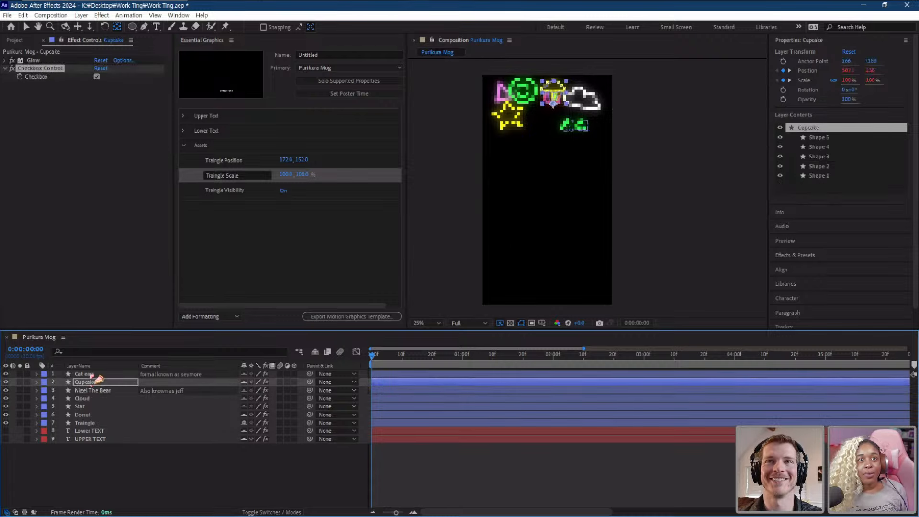
pyautogui.click(93, 374)
pyautogui.moveTo(100, 276); pyautogui.dragTo(101, 274)
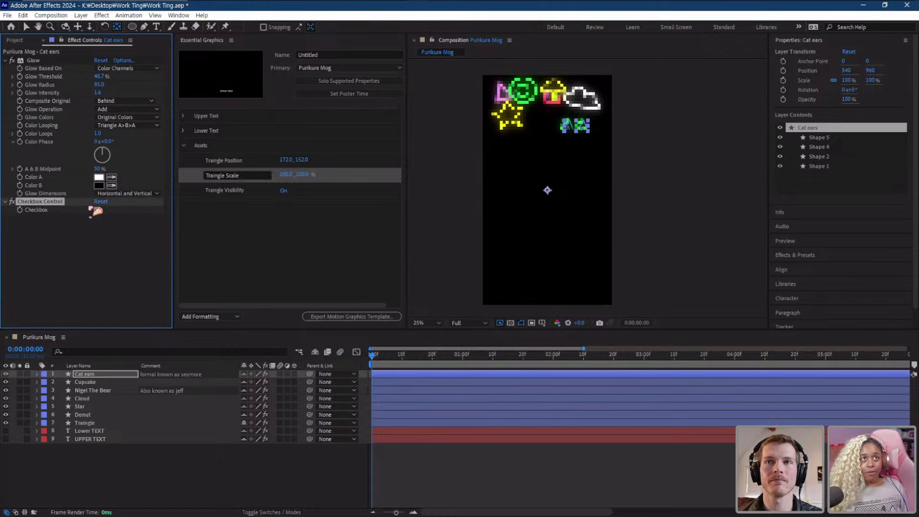
pyautogui.moveTo(96, 211); pyautogui.dragTo(97, 424)
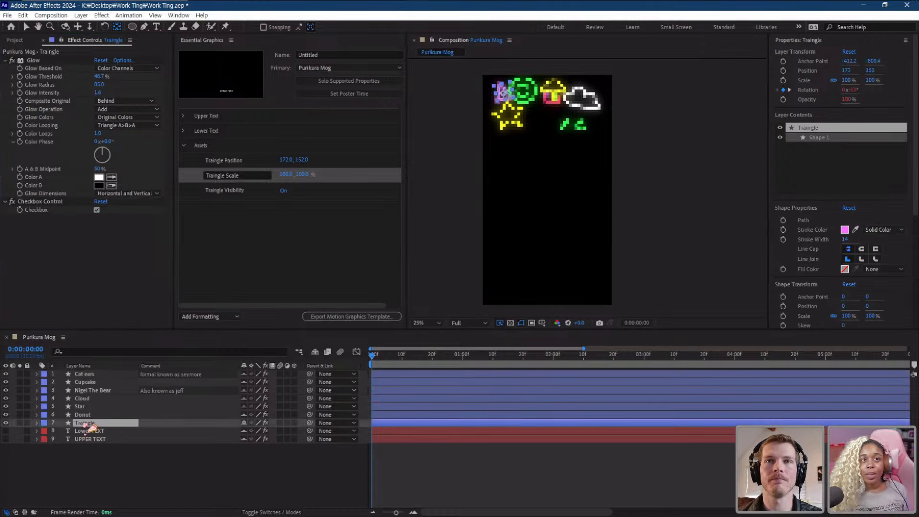
# - Mark the triangle layer as shy, unmark Donut, and hide shy layers so only Donut remains listed
pyautogui.click(245, 423)
pyautogui.moveTo(244, 415); pyautogui.dragTo(245, 374)
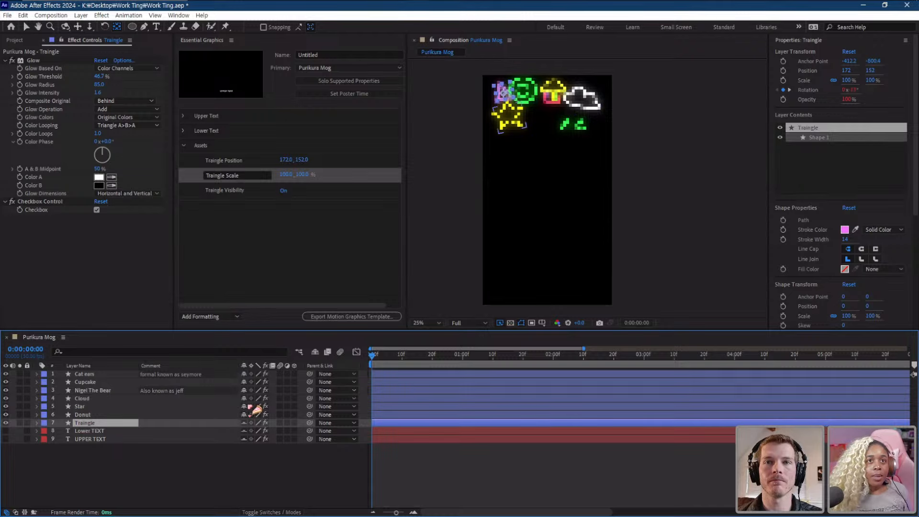
pyautogui.click(98, 416)
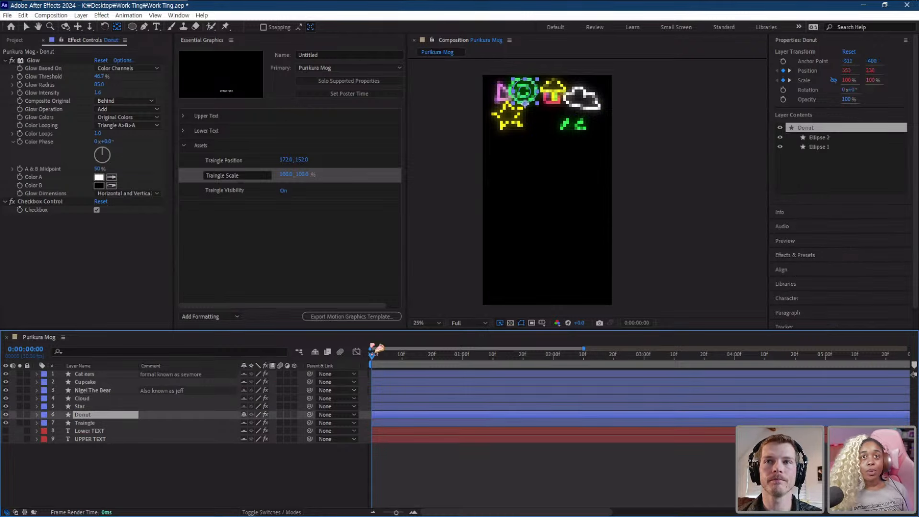
pyautogui.click(315, 353)
pyautogui.click(214, 270)
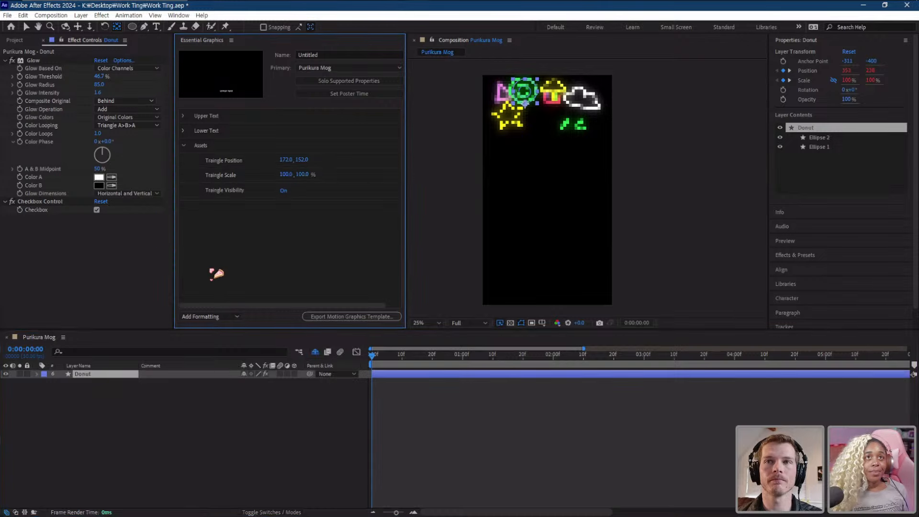
# - Review the Donut layer's supported properties, checking the keyframed Position and Scale under Transform, and collapse them
pyautogui.click(360, 82)
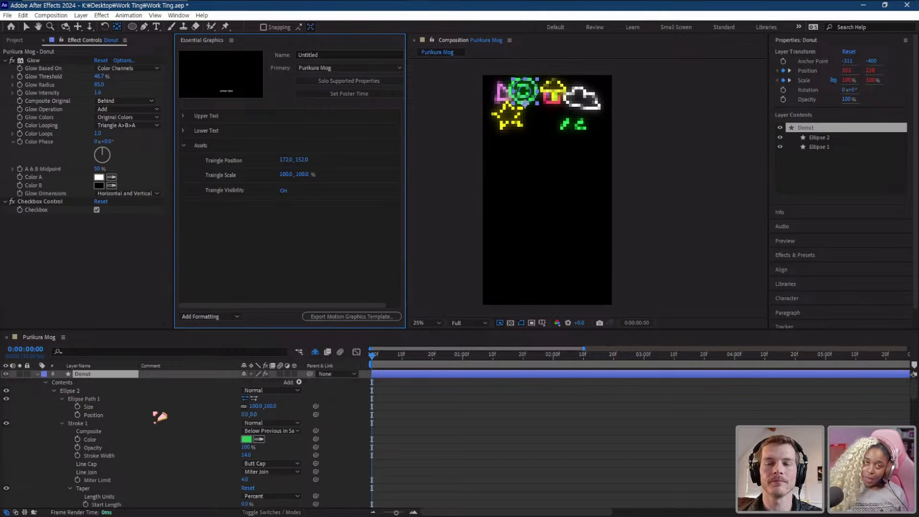
pyautogui.scroll(-10, 144, 421)
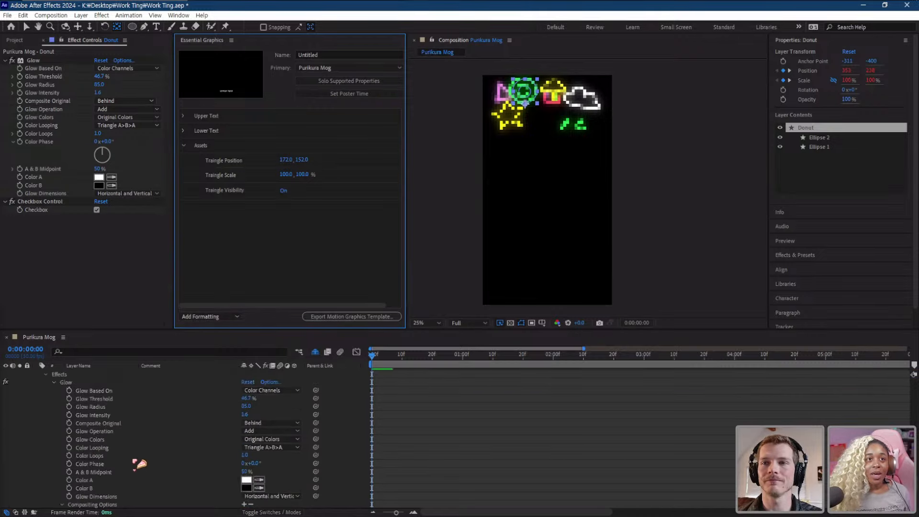
pyautogui.scroll(-5, 139, 464)
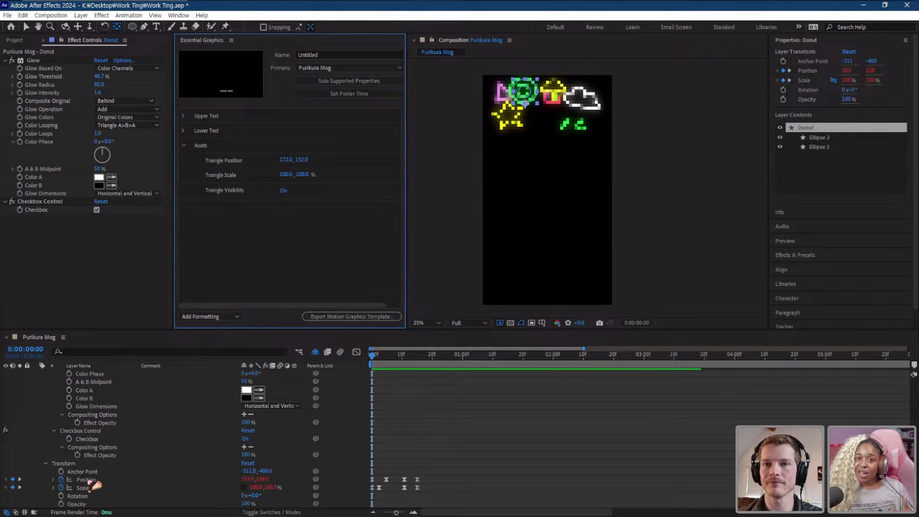
pyautogui.scroll(15, 97, 486)
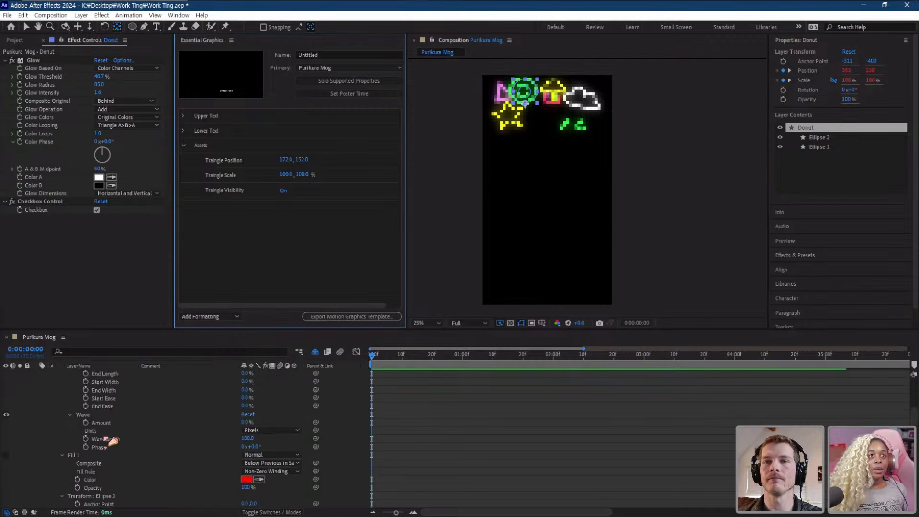
pyautogui.click(38, 375)
# - Pre-compose the Donut layer as donutmover, moving all attributes into the new composition
pyautogui.rightClick(92, 376)
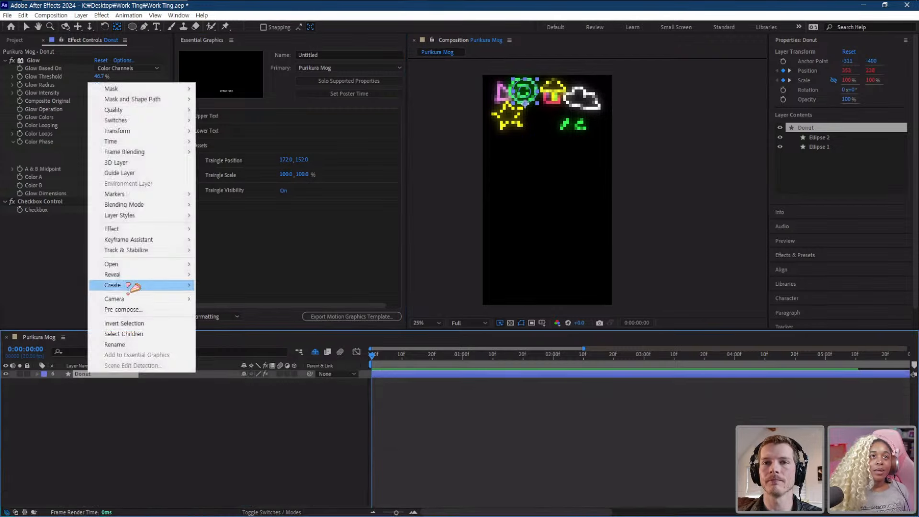
pyautogui.moveTo(169, 276)
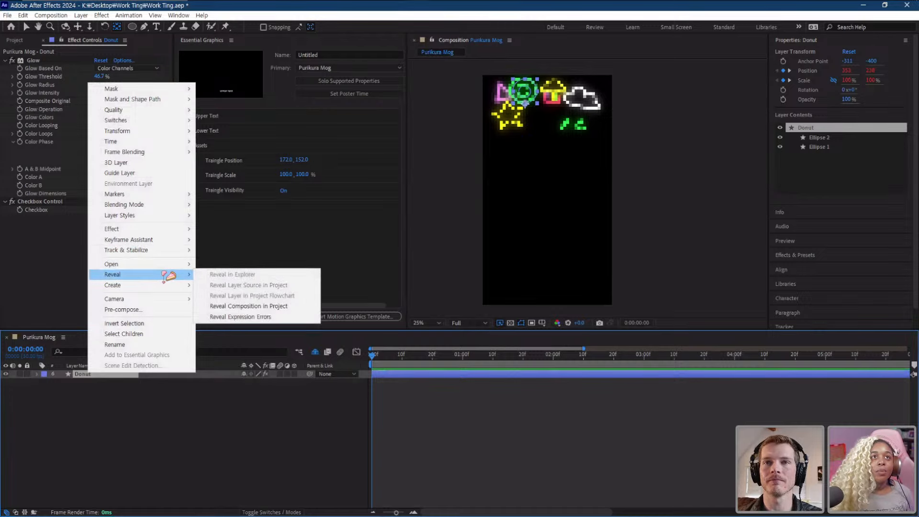
pyautogui.click(139, 310)
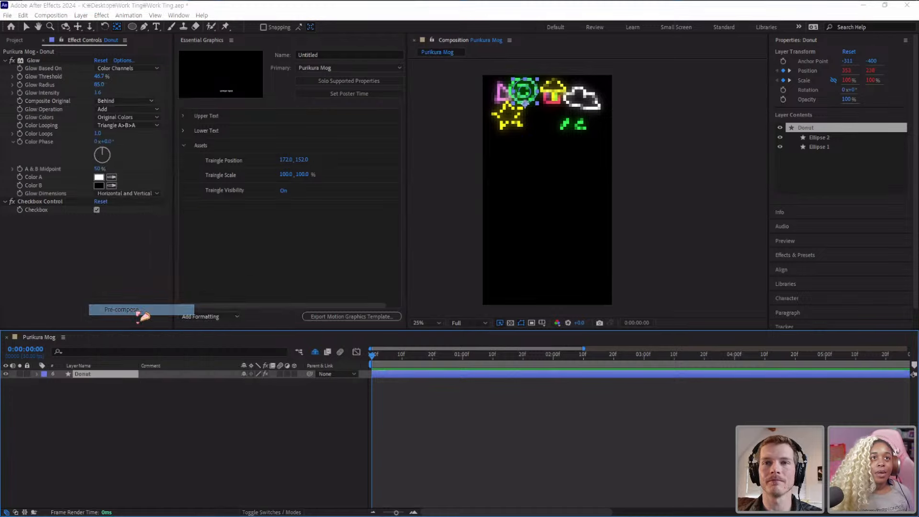
pyautogui.write('donutmover')
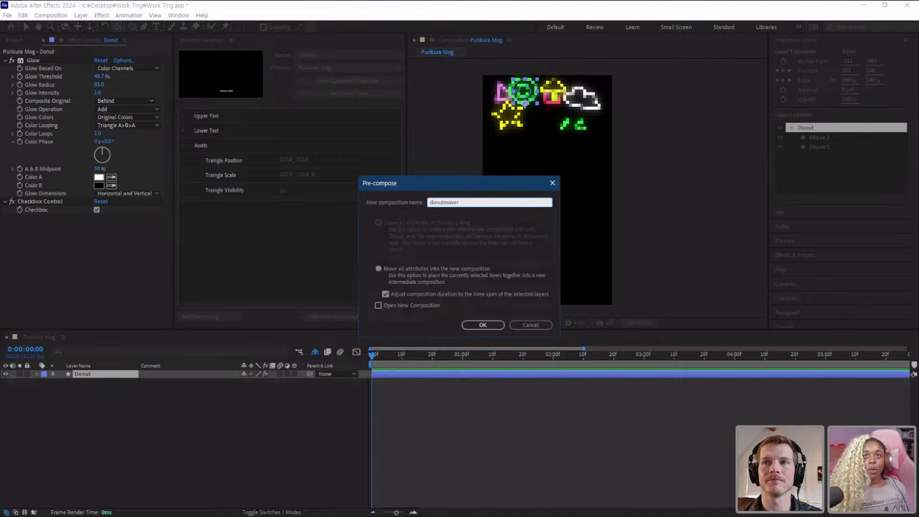
pyautogui.press('Return')
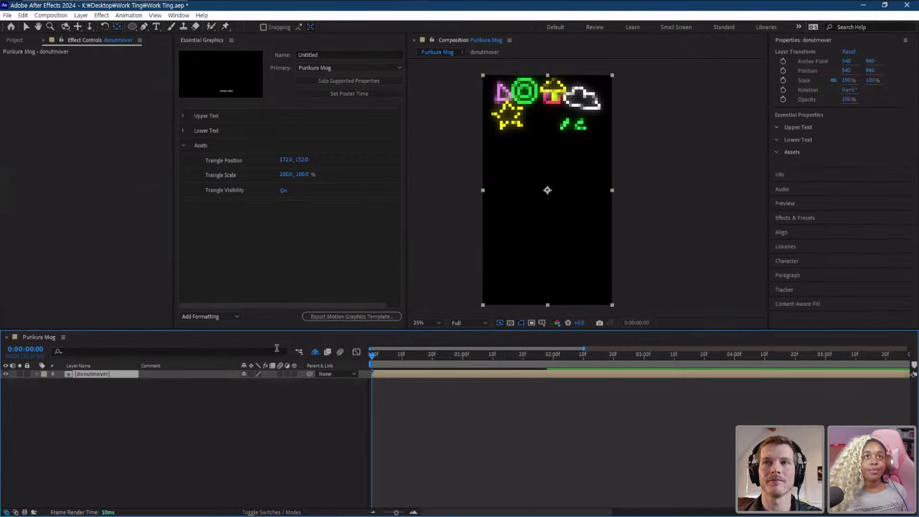
# - Paste the Checkbox Control effect onto the donutmover layer
pyautogui.click(338, 84)
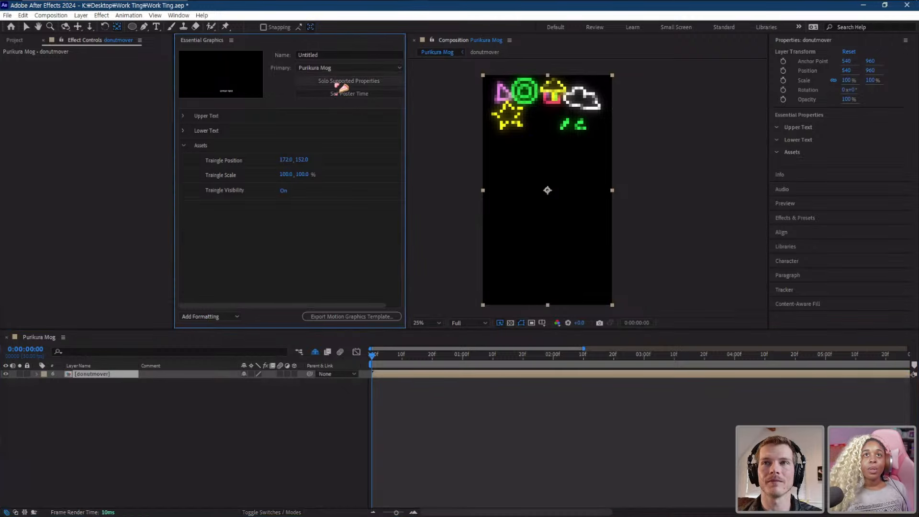
pyautogui.click(94, 123)
pyautogui.hotkey('ctrl', 'v')
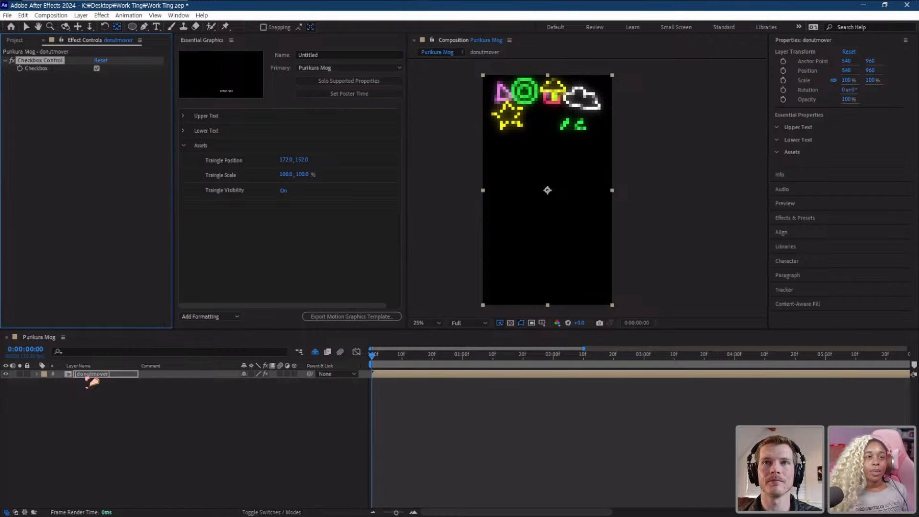
# - Add donutmover's Position to the Assets group below Traingle Visibility and move the layer's anchor point to the donut's centre at 352, 128
pyautogui.click(378, 82)
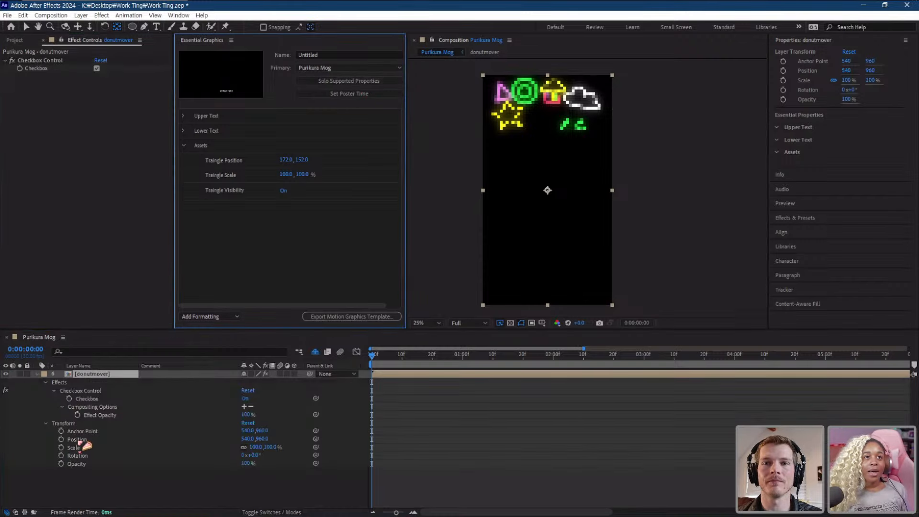
pyautogui.moveTo(80, 441); pyautogui.dragTo(232, 196)
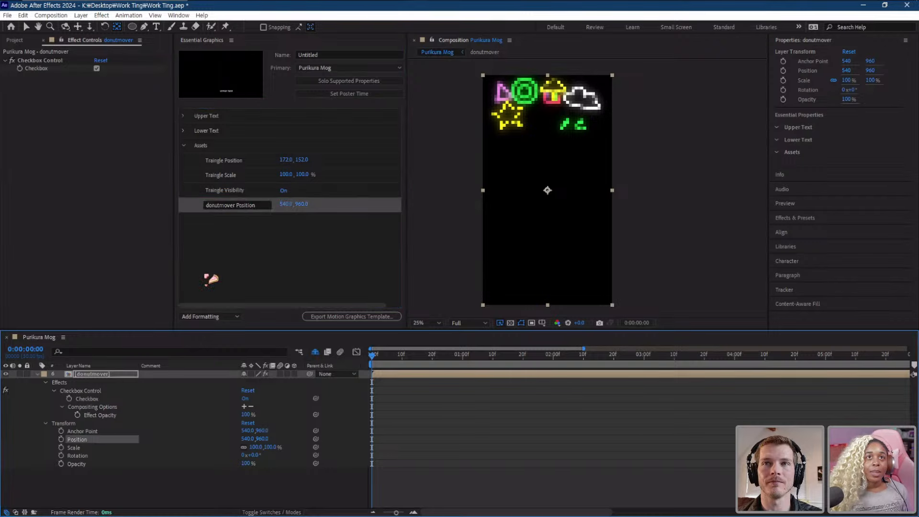
pyautogui.moveTo(301, 204); pyautogui.dragTo(455, 224)
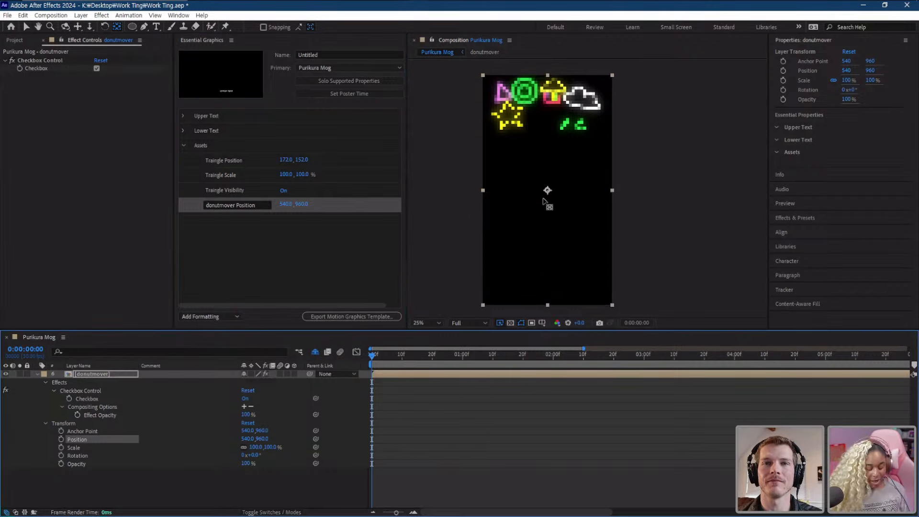
pyautogui.moveTo(547, 192); pyautogui.dragTo(525, 92)
# - Rename the donutmover Position property in the Assets group to donut Position
pyautogui.moveTo(221, 206); pyautogui.dragTo(233, 205)
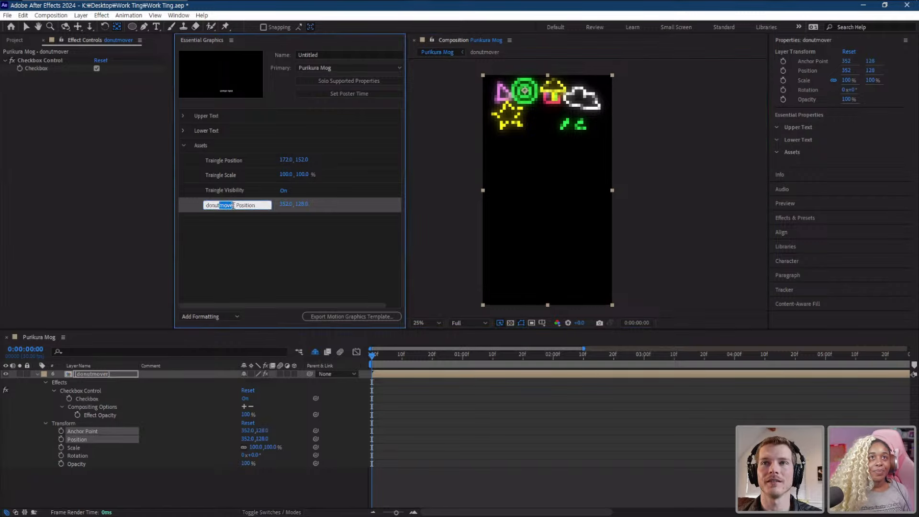
pyautogui.press('BackSpace')
pyautogui.press('Return')
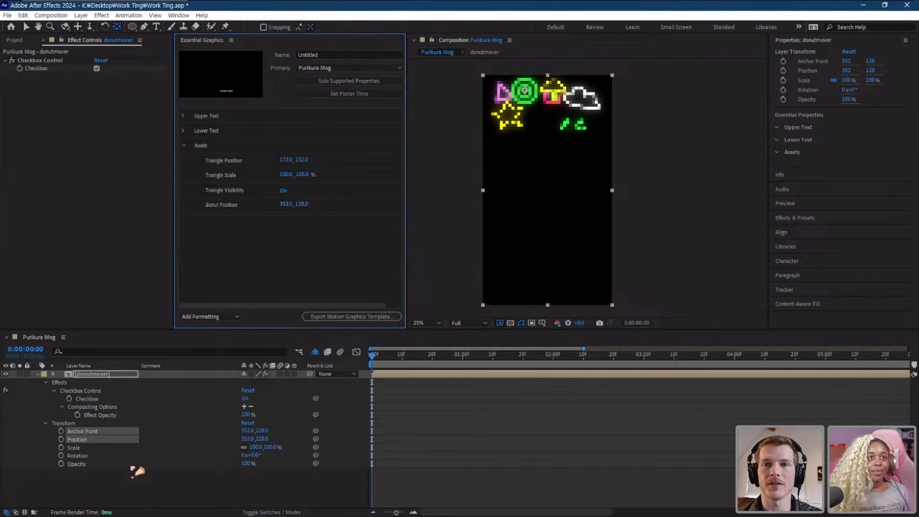
# - Add donutmover's Scale to the Assets group below donut Position and rename it donut Scale
pyautogui.click(110, 479)
pyautogui.click(74, 448)
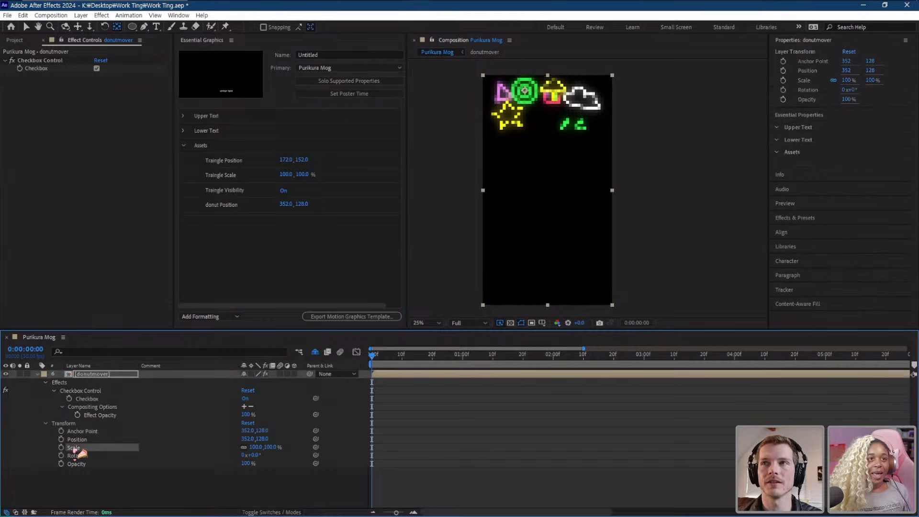
pyautogui.moveTo(78, 453); pyautogui.dragTo(220, 224)
pyautogui.press('BackSpace')
pyautogui.click(241, 257)
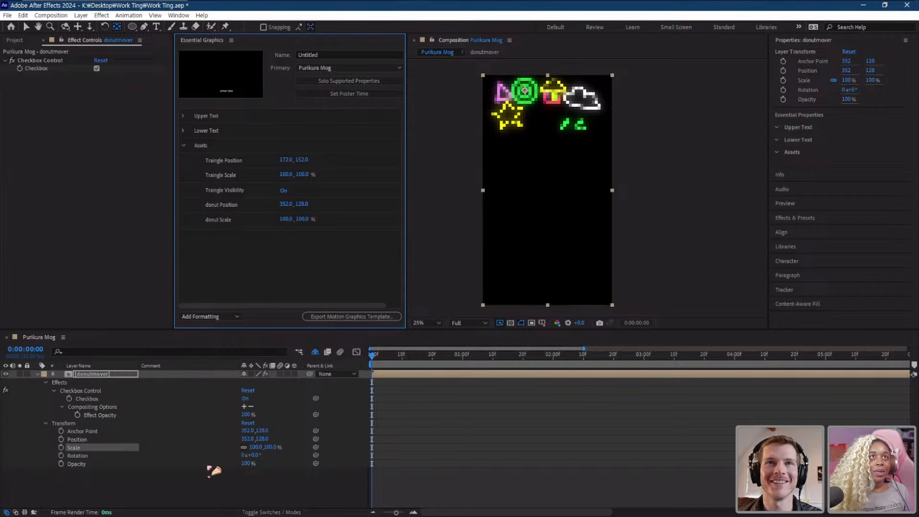
# - Link donutmover's Opacity to its Checkbox and add the Checkbox Control to the Assets group below donut Scale
pyautogui.moveTo(316, 465); pyautogui.dragTo(57, 69)
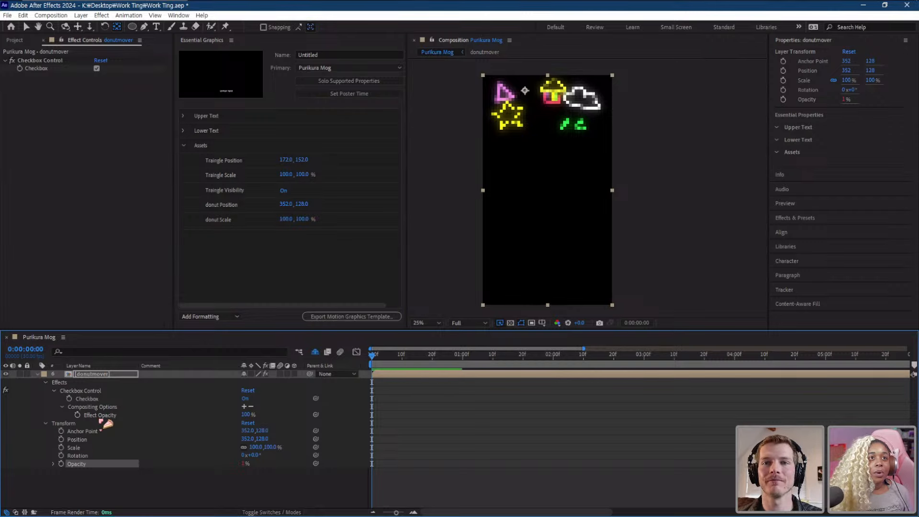
pyautogui.moveTo(87, 398); pyautogui.dragTo(244, 239)
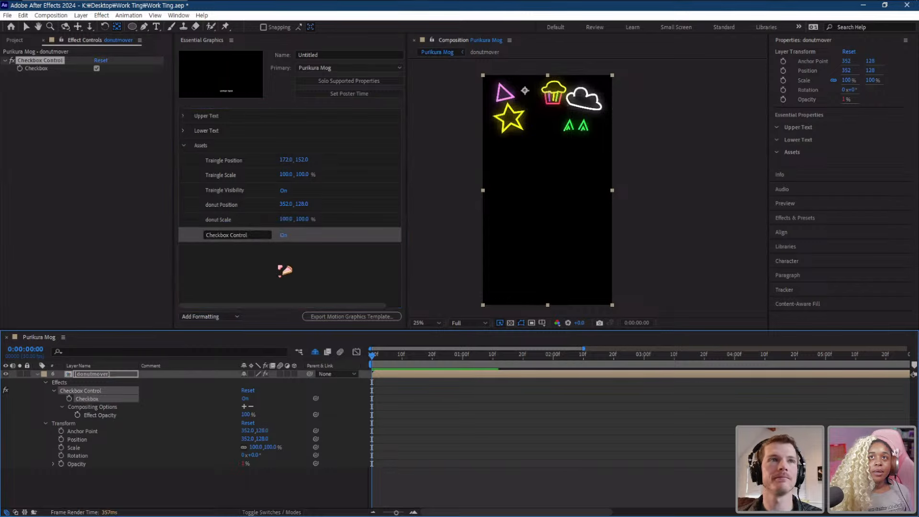
# - Complete donutmover's Opacity expression as effect("Checkbox Control")("Checkbox").value*100
pyautogui.rightClick(77, 464)
pyautogui.click(119, 415)
pyautogui.click(551, 471)
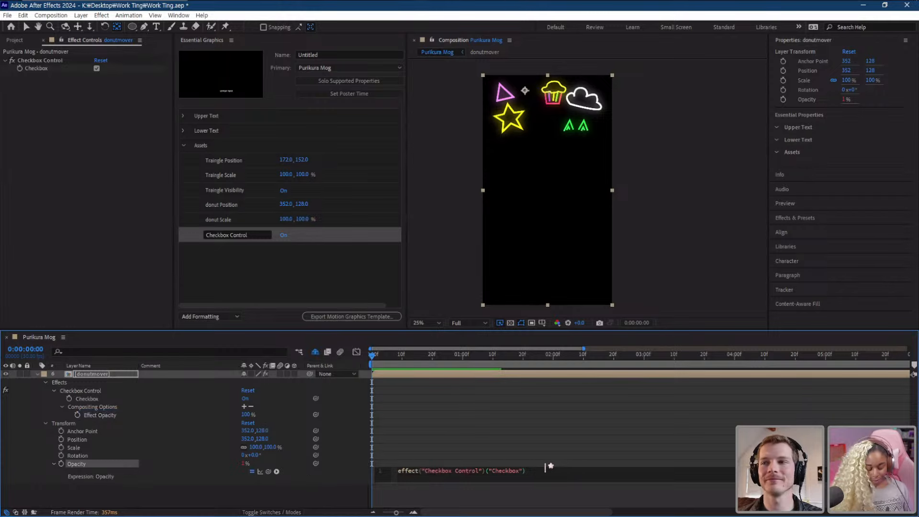
pyautogui.write('alue')
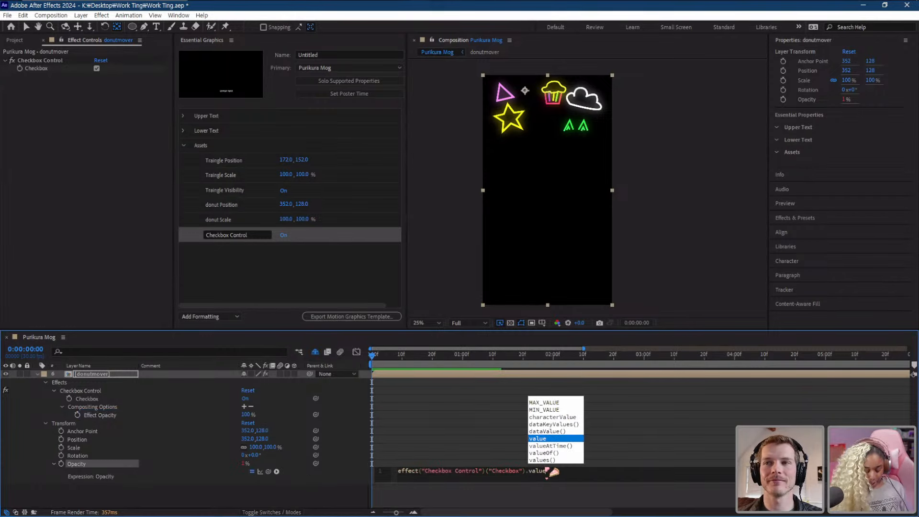
pyautogui.write('*100')
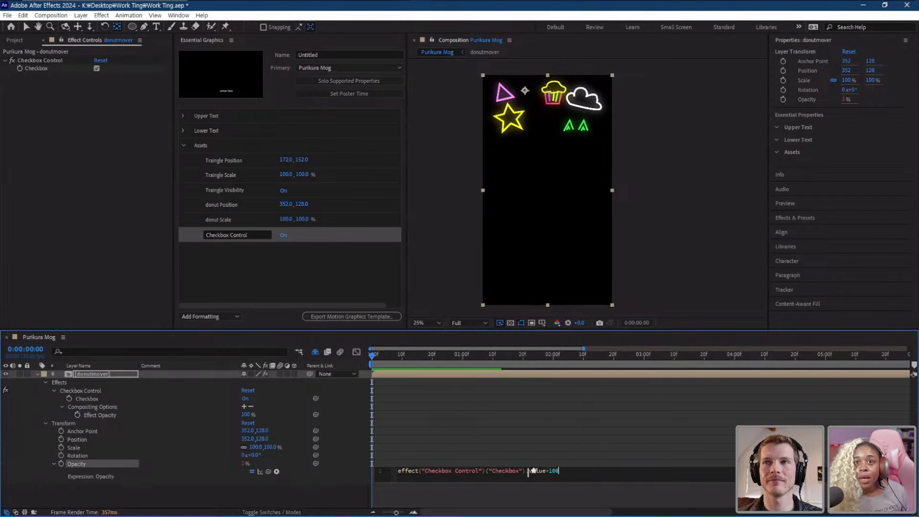
pyautogui.moveTo(526, 471); pyautogui.dragTo(554, 471)
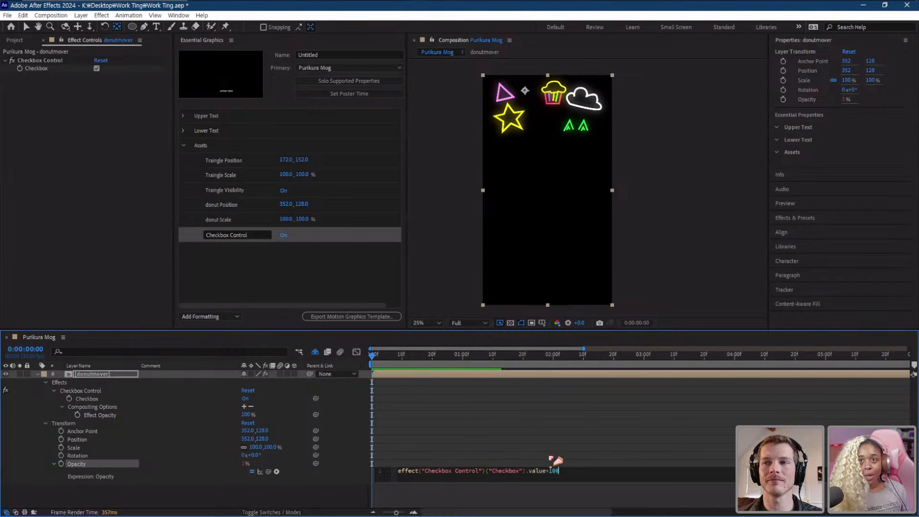
pyautogui.click(554, 460)
# - Test the donut's checkbox, scale and position controls, undo the trial changes and save the project
pyautogui.click(283, 235)
pyautogui.click(284, 235)
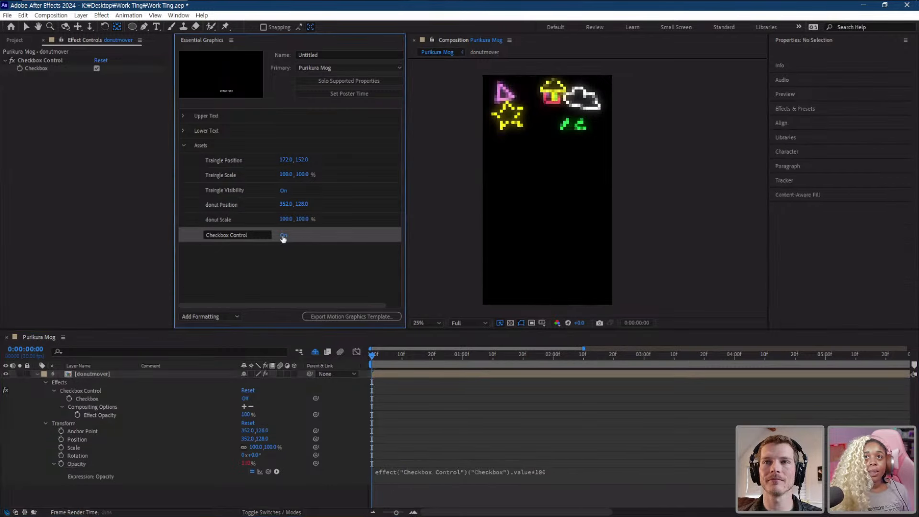
pyautogui.click(134, 491)
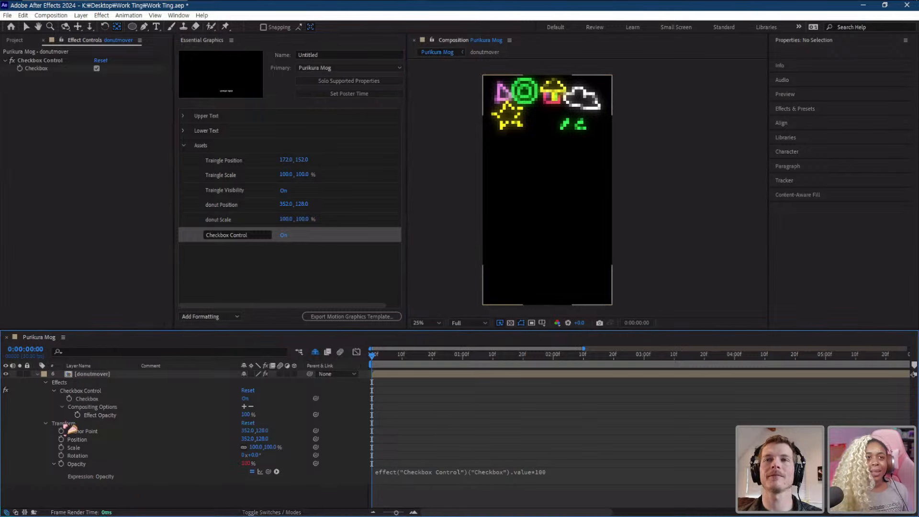
pyautogui.click(38, 375)
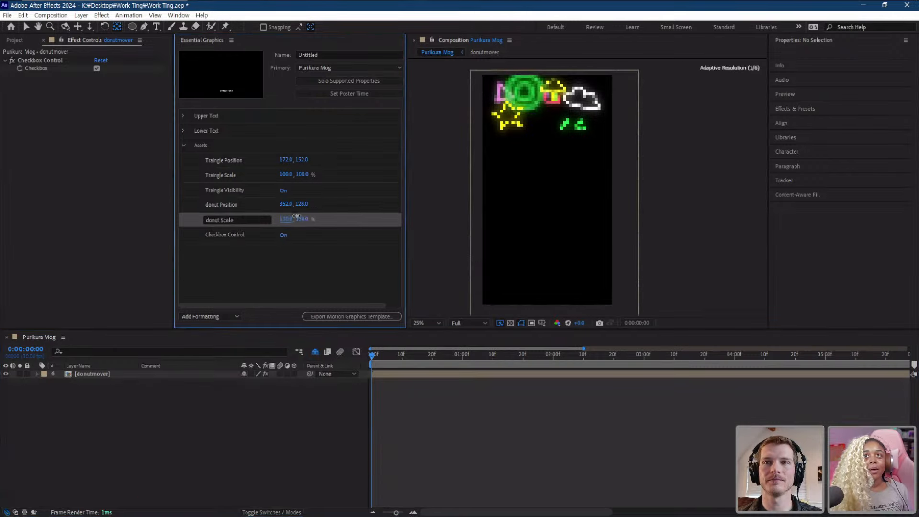
pyautogui.moveTo(287, 204); pyautogui.dragTo(306, 203)
pyautogui.hotkey('ctrl', 'z')
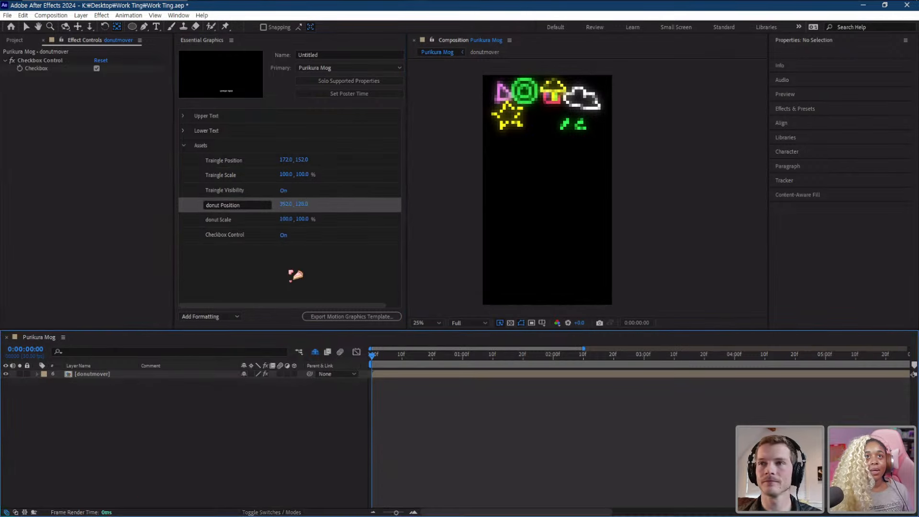
pyautogui.hotkey('ctrl', 's')
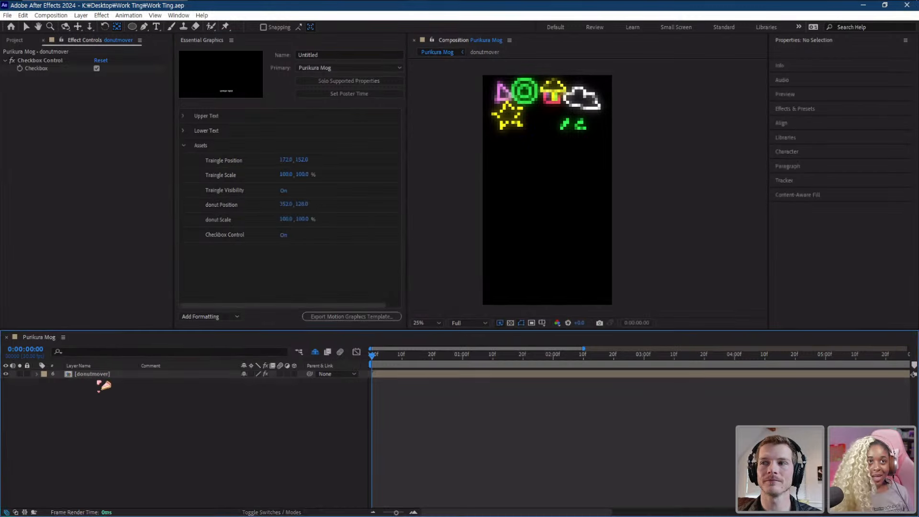
# - Show the hidden shy layers in the Purikura Mog timeline and collapse the expanded properties of every layer
pyautogui.click(315, 352)
pyautogui.click(37, 374)
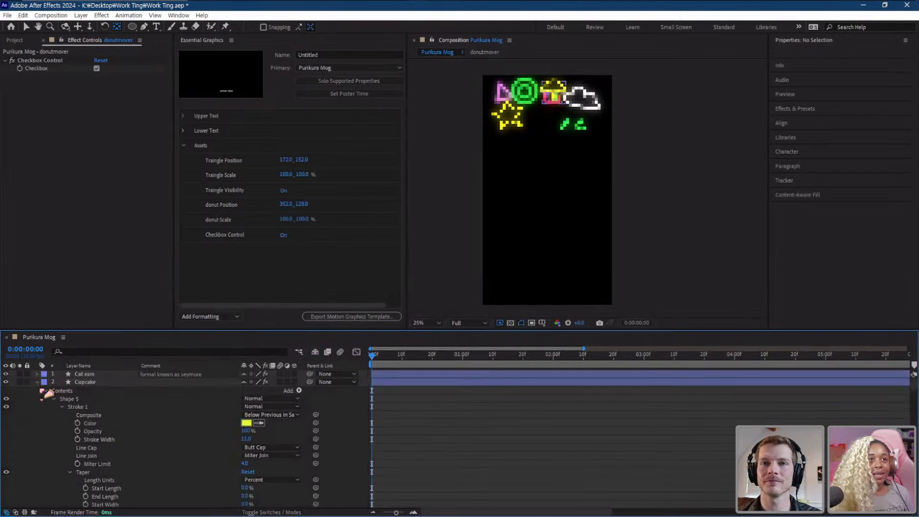
pyautogui.click(37, 382)
pyautogui.click(37, 382)
pyautogui.scroll(-1, 38, 382)
pyautogui.click(37, 374)
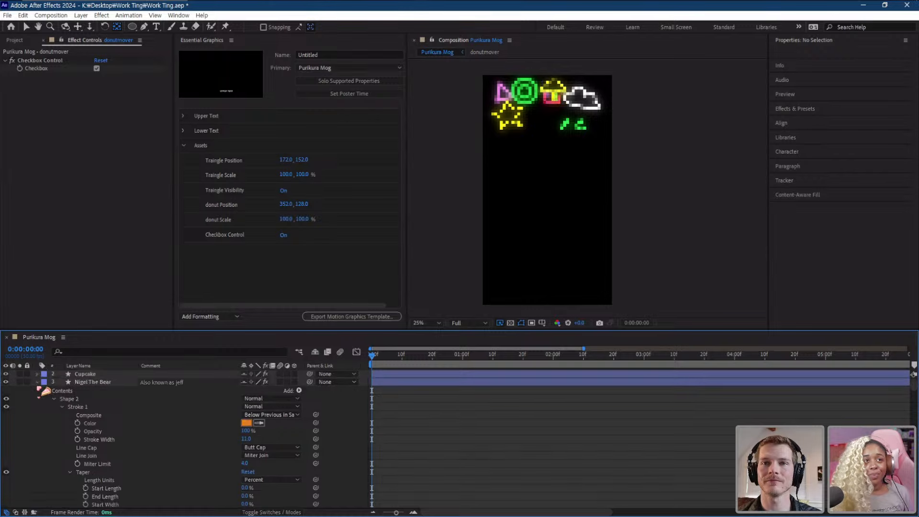
pyautogui.click(37, 383)
pyautogui.click(36, 390)
pyautogui.click(37, 398)
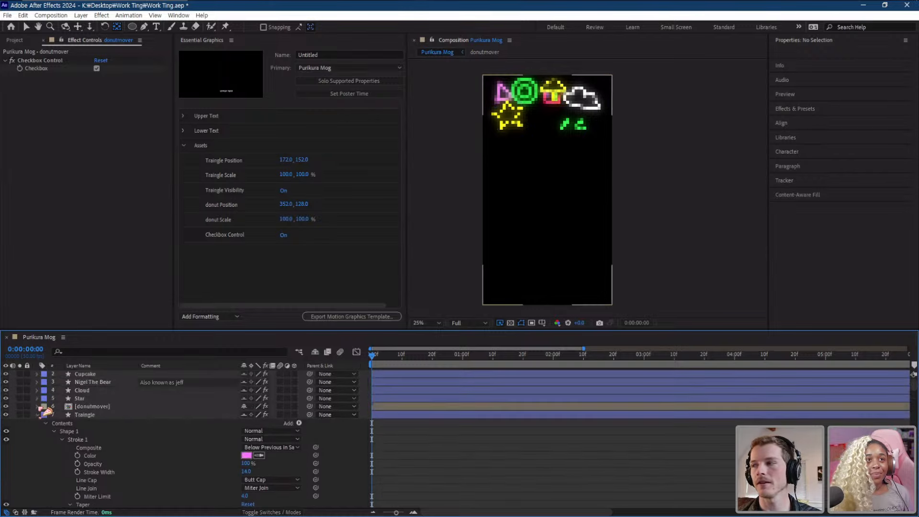
pyautogui.click(37, 415)
pyautogui.click(38, 423)
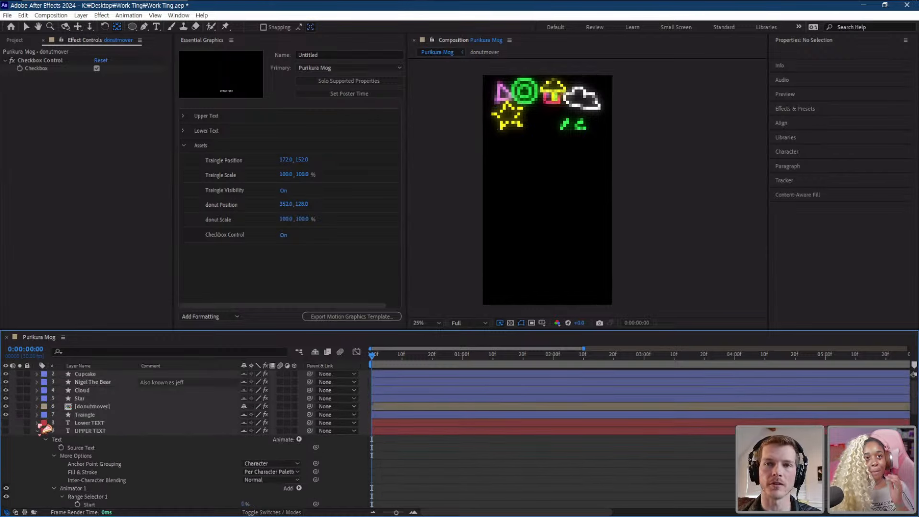
pyautogui.click(37, 431)
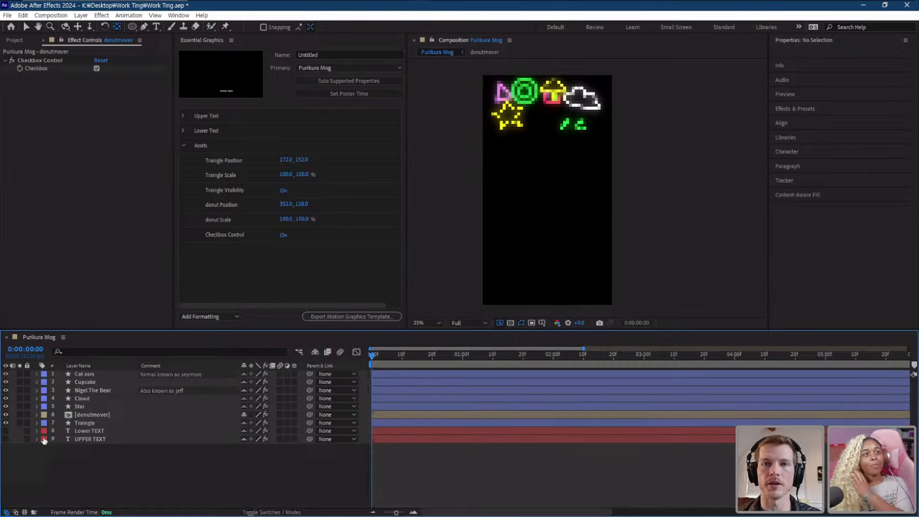
# - Select the Star layer and save the project, keeping the shy layers shown
pyautogui.click(88, 407)
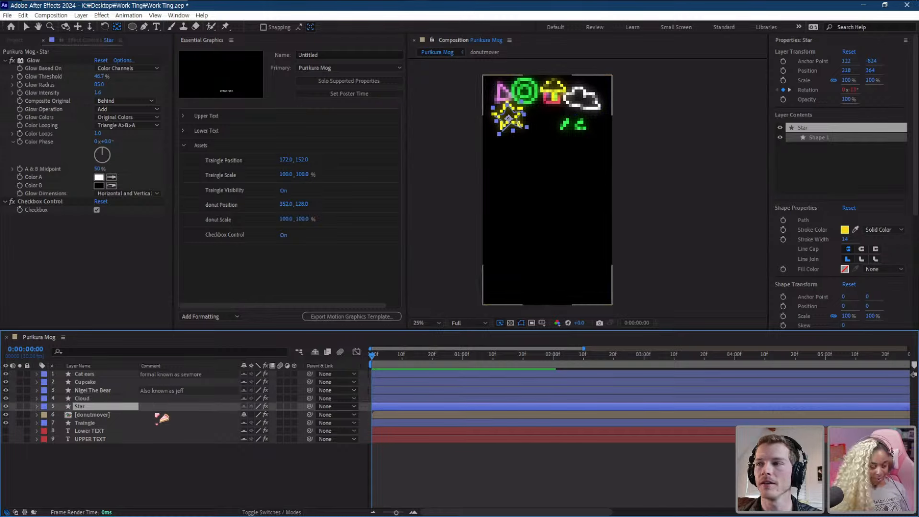
pyautogui.hotkey('ctrl', 's')
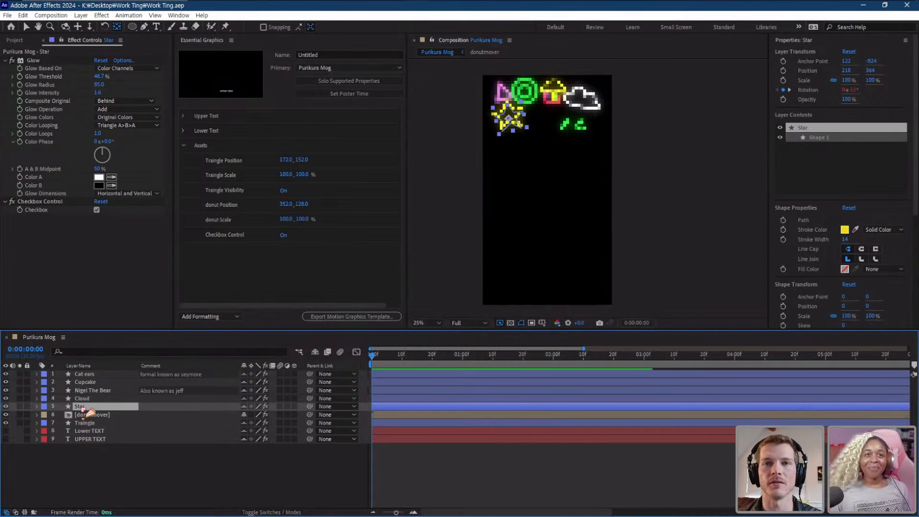
pyautogui.click(315, 353)
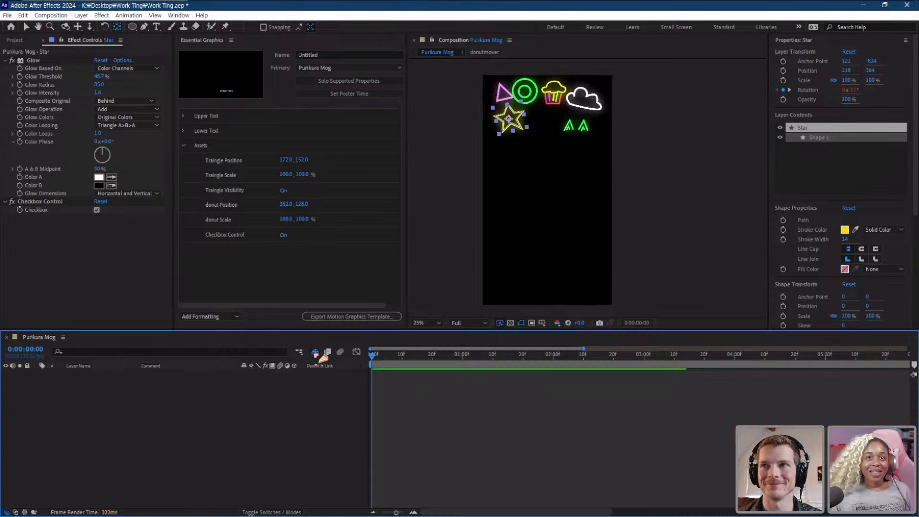
pyautogui.click(315, 353)
# - Solo the supported properties in the timeline and filter them by "posit"
pyautogui.click(359, 80)
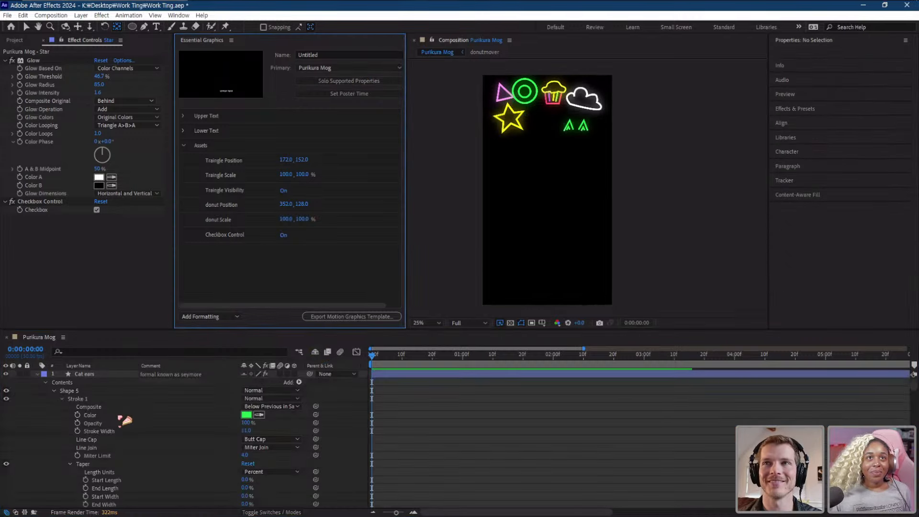
pyautogui.scroll(-4, 115, 436)
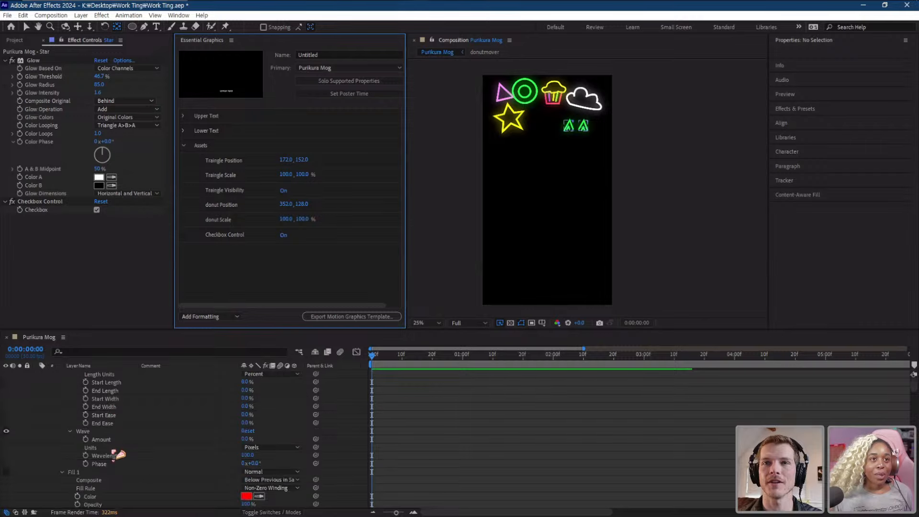
pyautogui.scroll(-2, 111, 476)
pyautogui.click(136, 351)
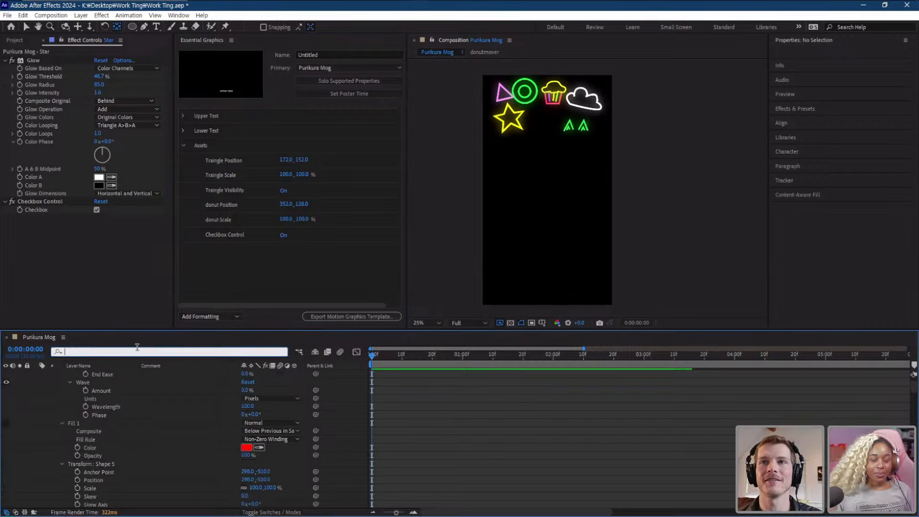
pyautogui.write('posit')
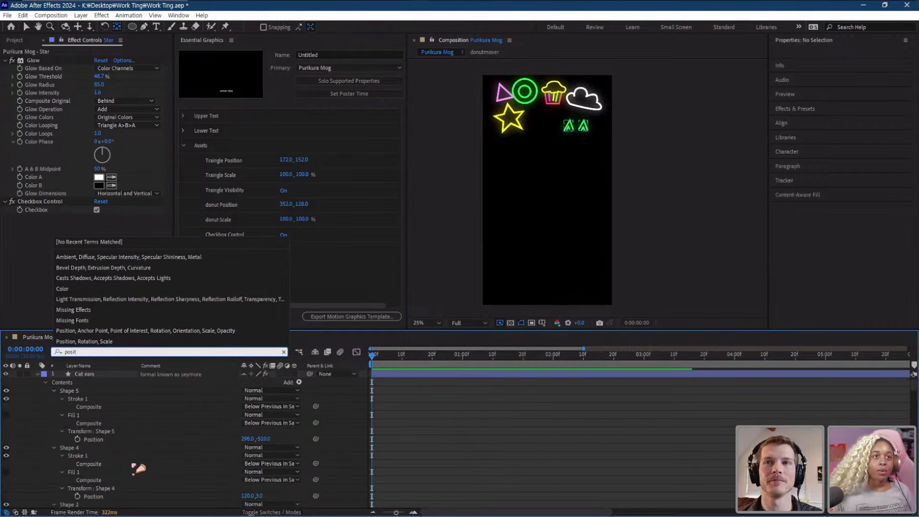
# - Add the Cat ears layer's Transform Position to the Assets group below Checkbox Control
pyautogui.click(133, 465)
pyautogui.scroll(-20, 133, 467)
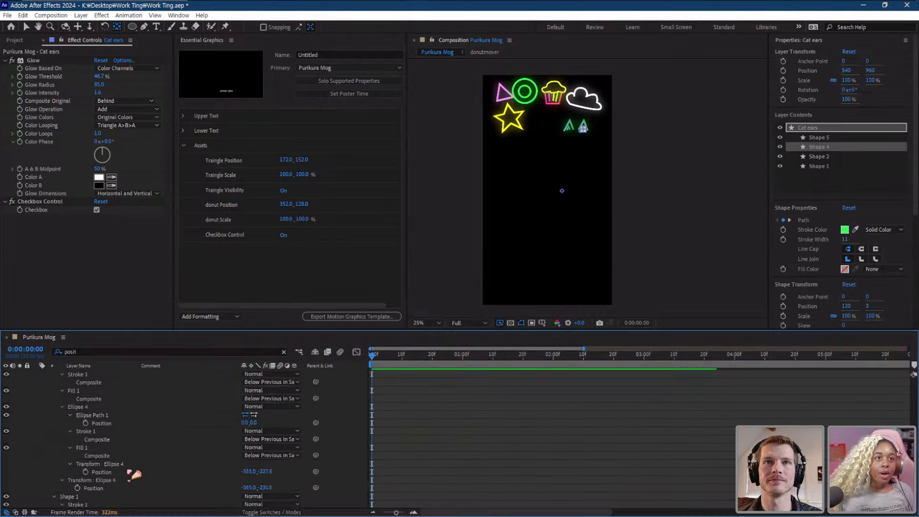
pyautogui.scroll(10, 134, 474)
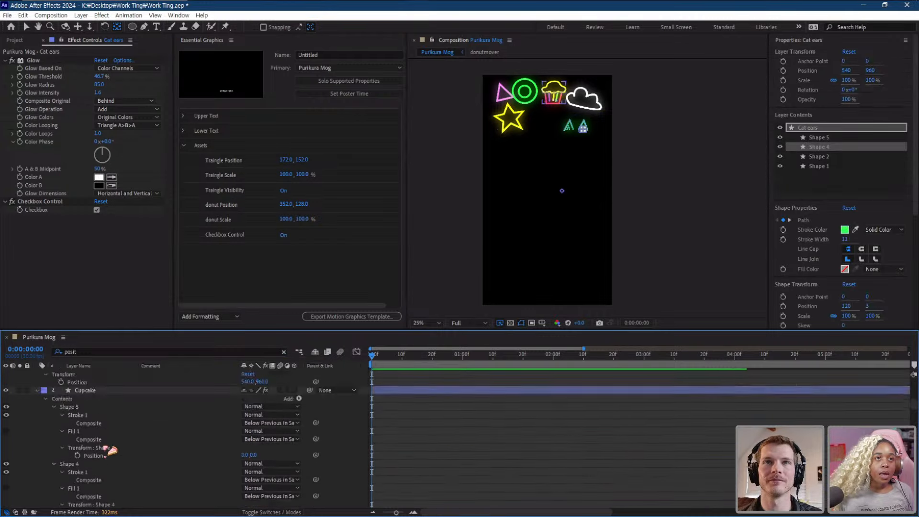
pyautogui.scroll(-5, 109, 451)
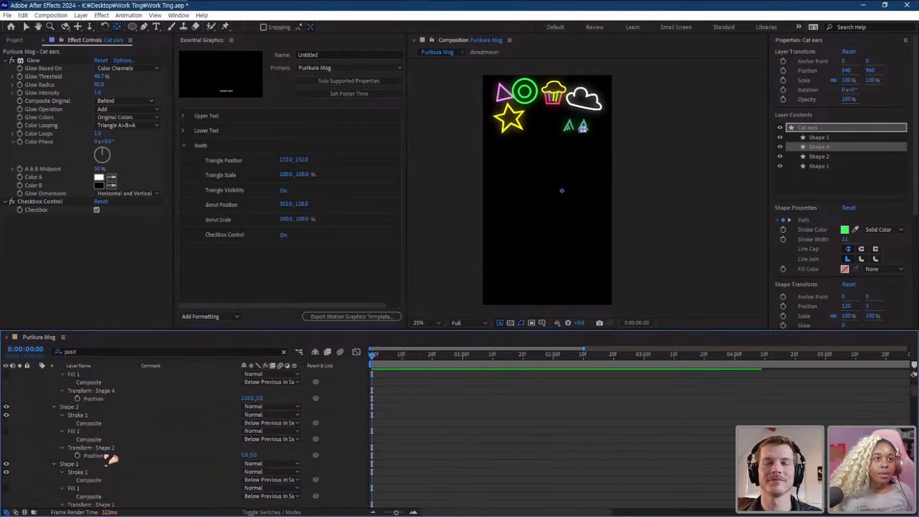
pyautogui.scroll(-2, 109, 458)
pyautogui.scroll(-4, 115, 473)
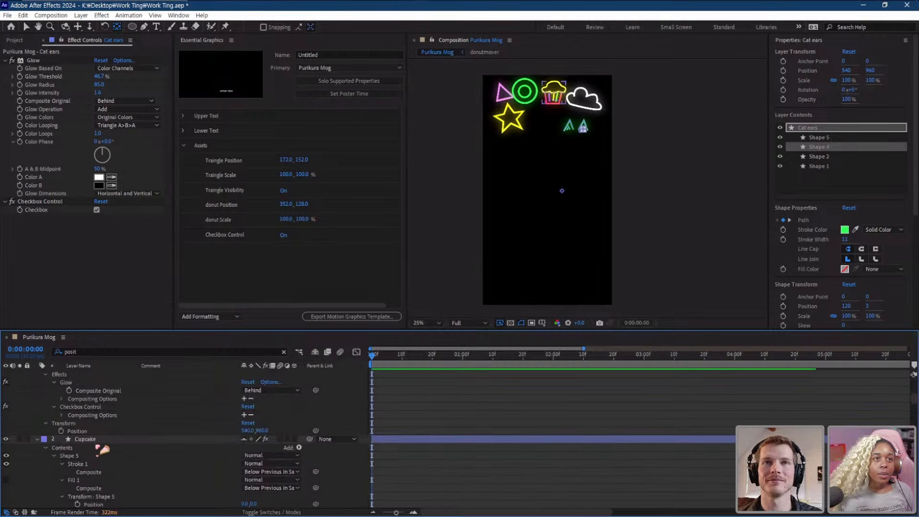
pyautogui.moveTo(80, 432); pyautogui.dragTo(253, 245)
# - Collapse the Cat ears layer's properties and turn off the layer's visibility
pyautogui.scroll(8, 94, 388)
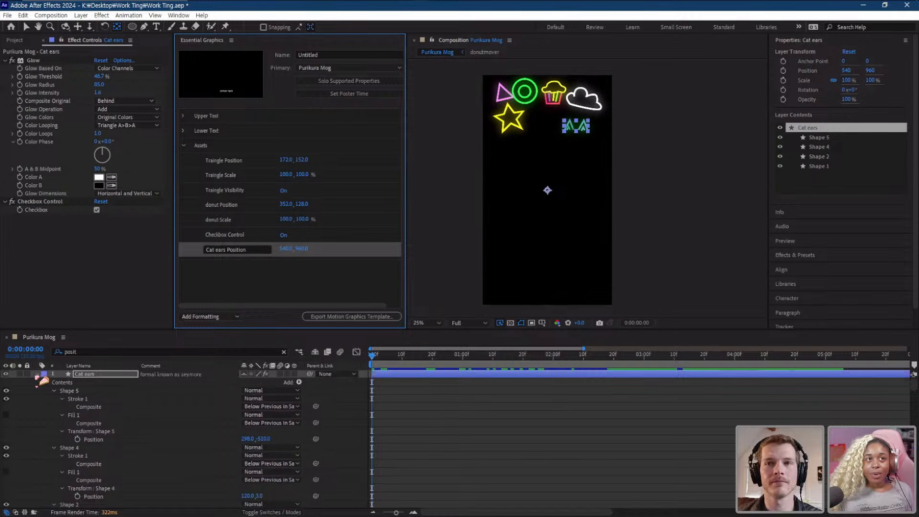
pyautogui.scroll(-6, 106, 410)
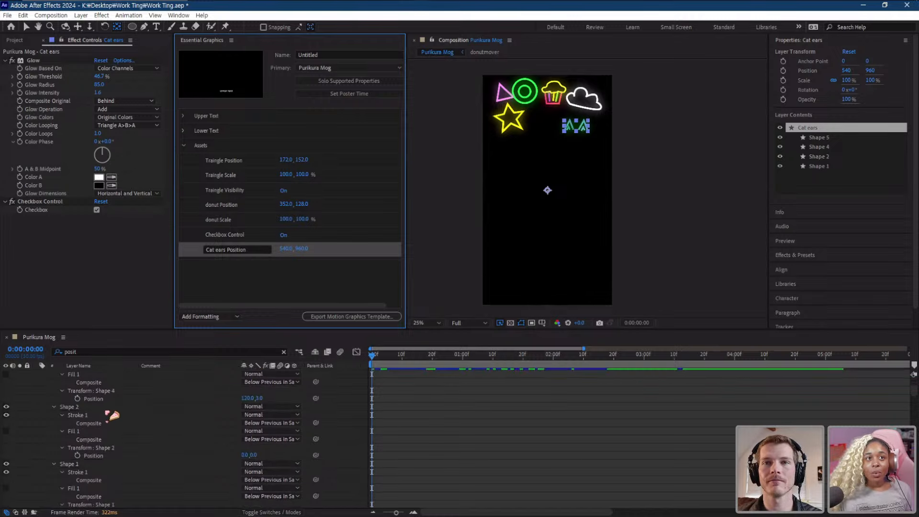
pyautogui.scroll(6, 106, 412)
pyautogui.click(38, 375)
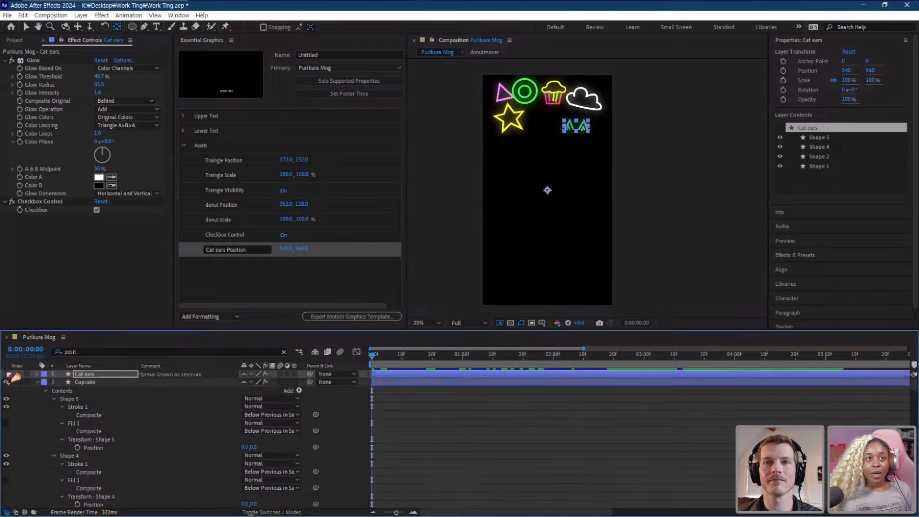
pyautogui.click(6, 374)
# - Check the Cupcake layer's position properties, collapse the layer and pre-compose it
pyautogui.click(84, 382)
pyautogui.scroll(-4, 129, 415)
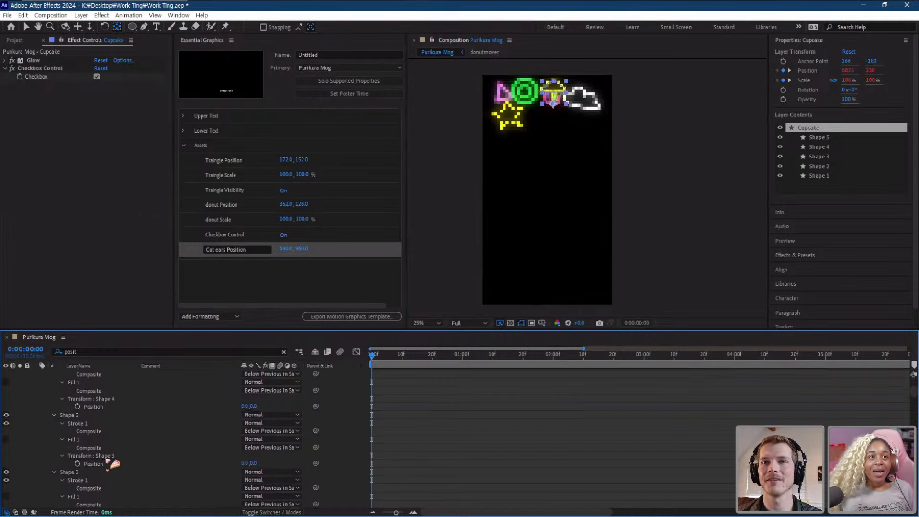
pyautogui.scroll(-8, 114, 463)
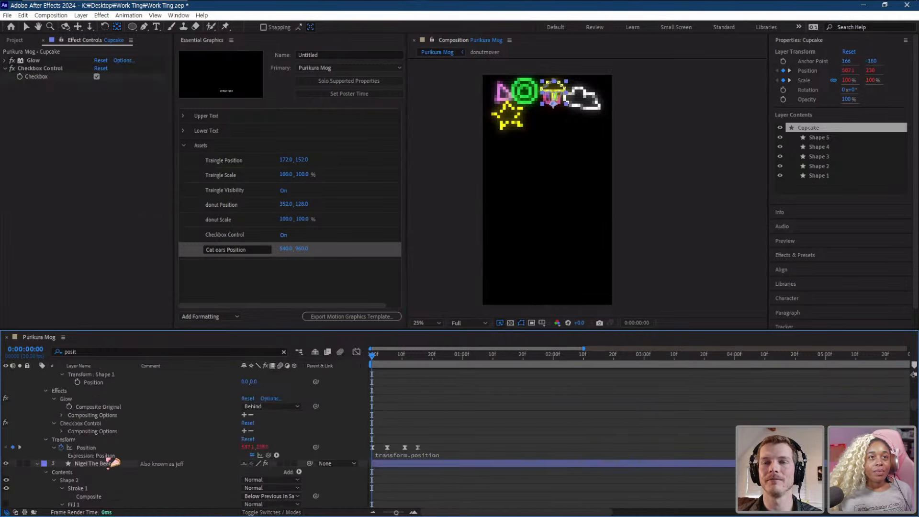
pyautogui.scroll(2, 91, 453)
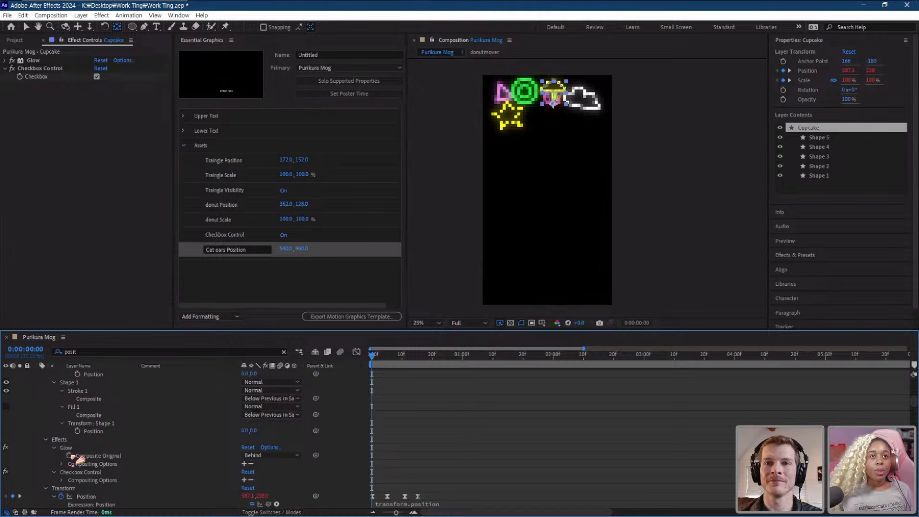
pyautogui.scroll(10, 77, 458)
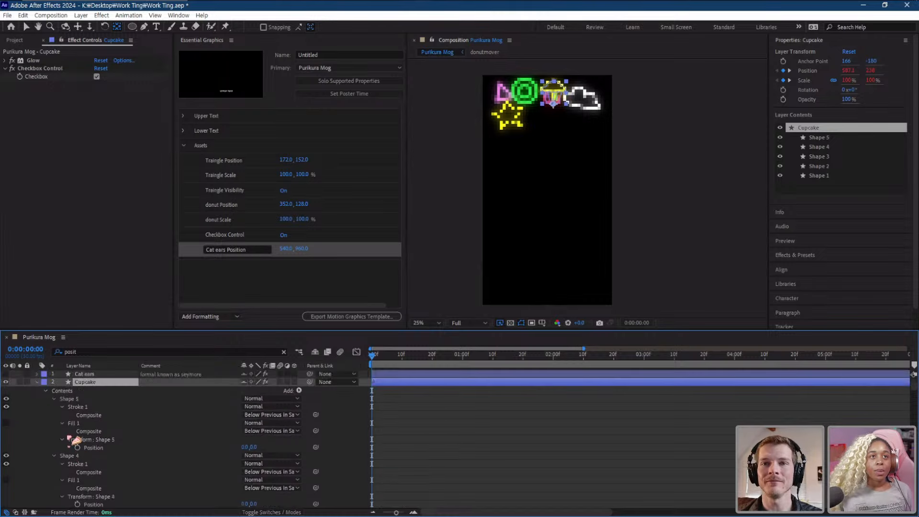
pyautogui.click(38, 382)
pyautogui.rightClick(90, 381)
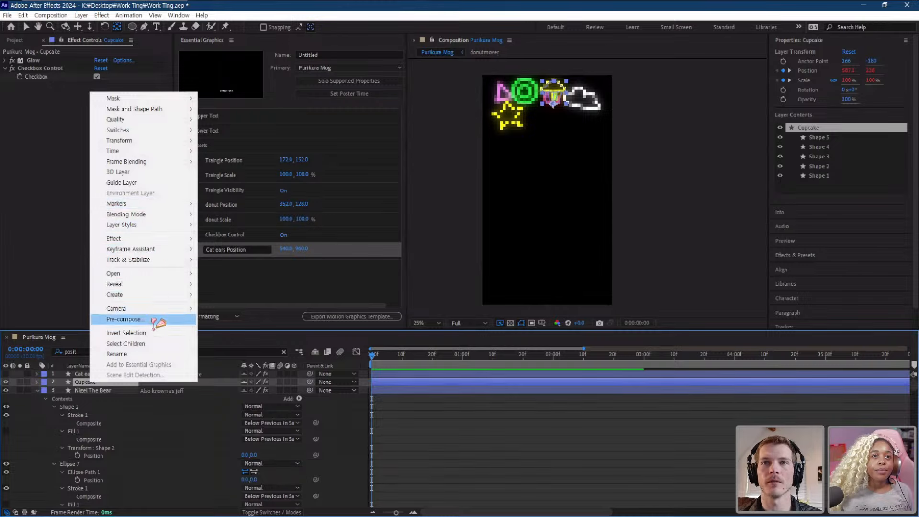
pyautogui.click(124, 319)
pyautogui.click(478, 324)
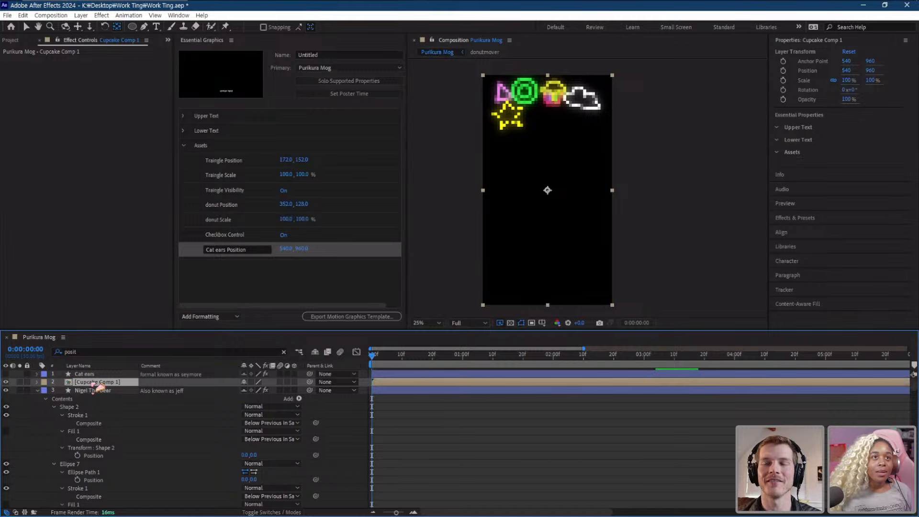
# - Add the Cupcake pre-comp's Position to the Assets group below Cat ears Position, named Cupcake Position, and collapse the layer
pyautogui.click(351, 82)
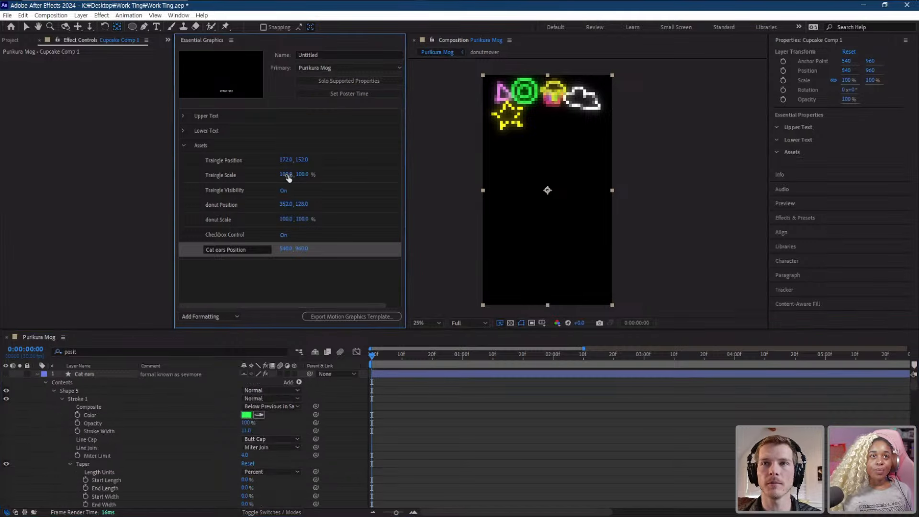
pyautogui.click(373, 81)
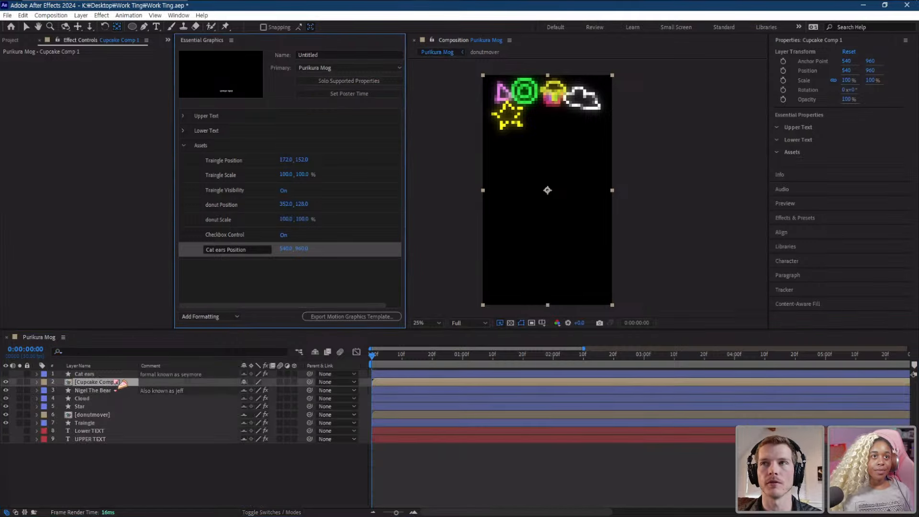
pyautogui.click(109, 383)
pyautogui.press('p')
pyautogui.moveTo(83, 395); pyautogui.dragTo(227, 267)
pyautogui.press('BackSpace')
pyautogui.click(241, 290)
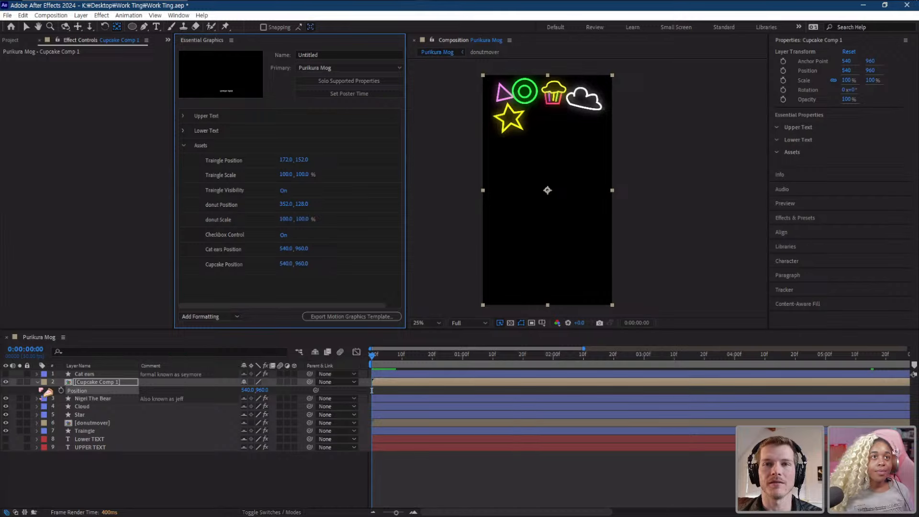
pyautogui.click(37, 382)
# - Add the Nigel The Bear layer's Position to the Assets group below Cupcake Position
pyautogui.click(89, 391)
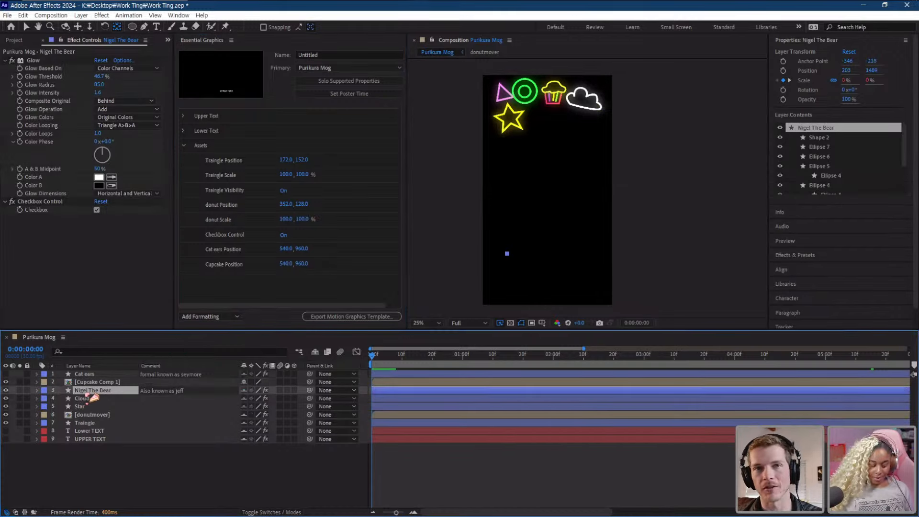
pyautogui.press('p')
pyautogui.moveTo(85, 406); pyautogui.dragTo(213, 280)
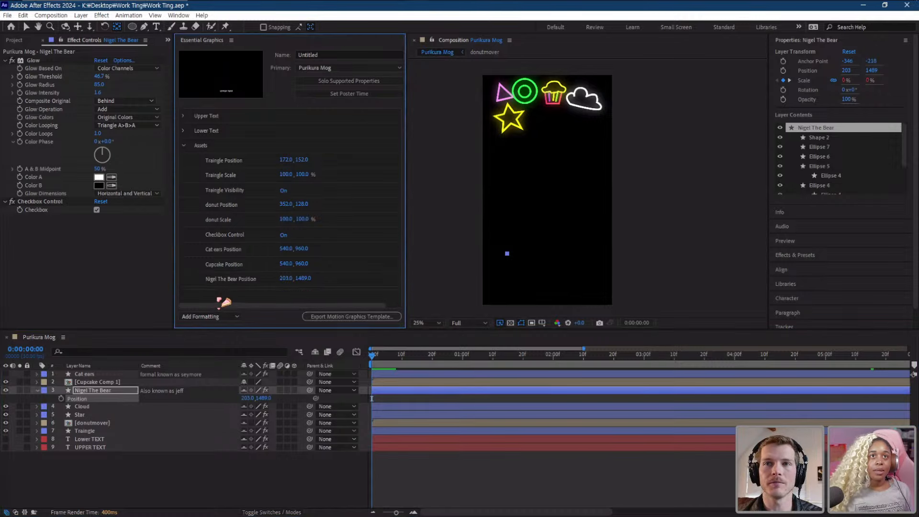
pyautogui.hotkey('ctrl', 'z')
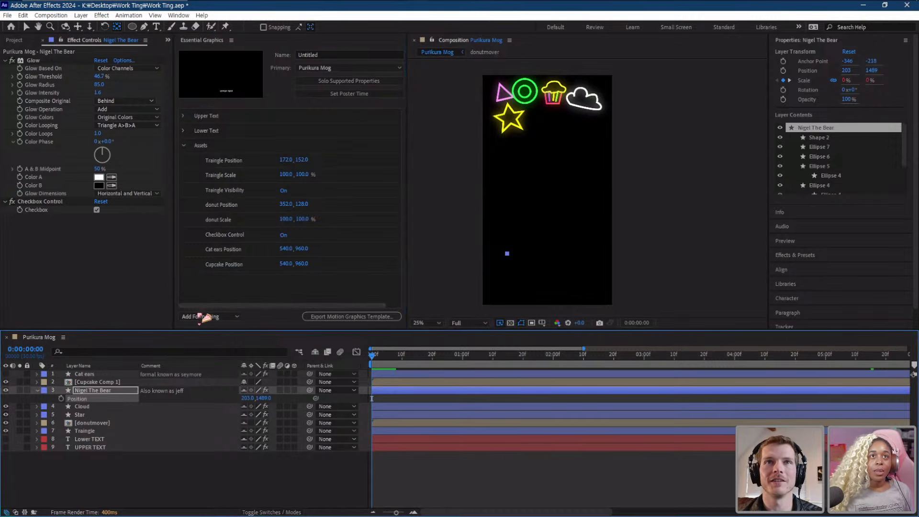
pyautogui.click(83, 391)
pyautogui.moveTo(92, 397); pyautogui.dragTo(206, 277)
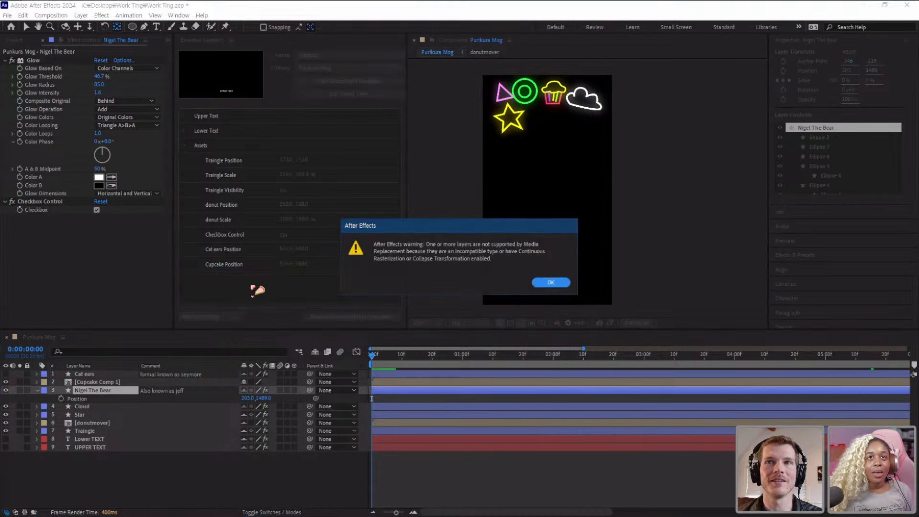
pyautogui.click(550, 282)
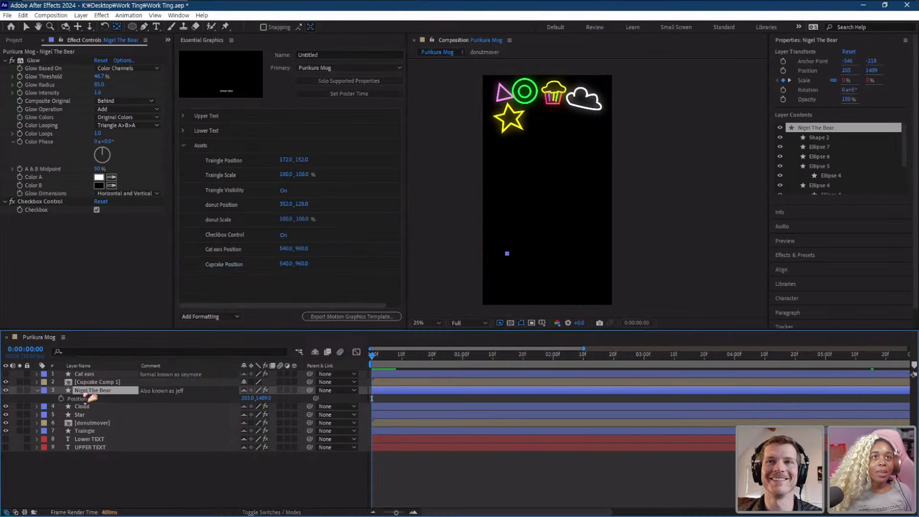
pyautogui.moveTo(79, 401); pyautogui.dragTo(230, 276)
pyautogui.click(129, 485)
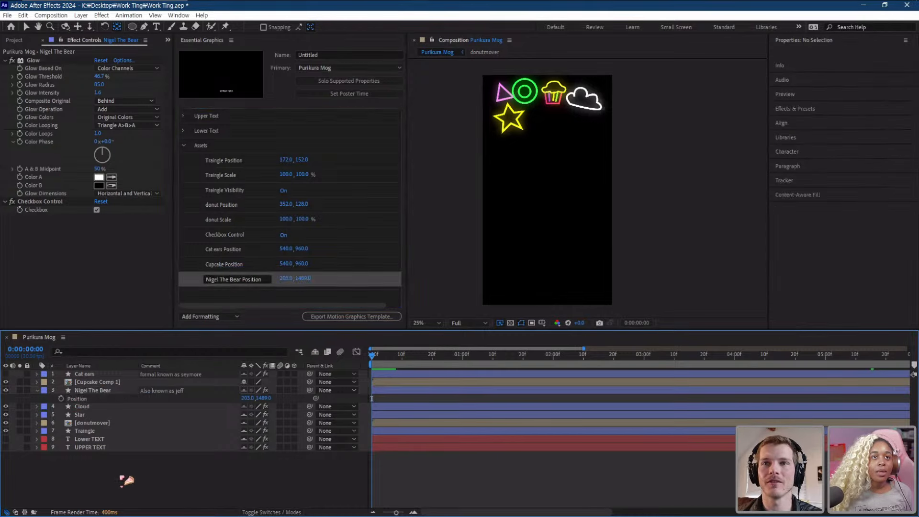
# - Add the Cloud layer's Position to the Assets group below Nigel The Bear Position
pyautogui.click(84, 407)
pyautogui.press('p')
pyautogui.moveTo(76, 414); pyautogui.dragTo(257, 292)
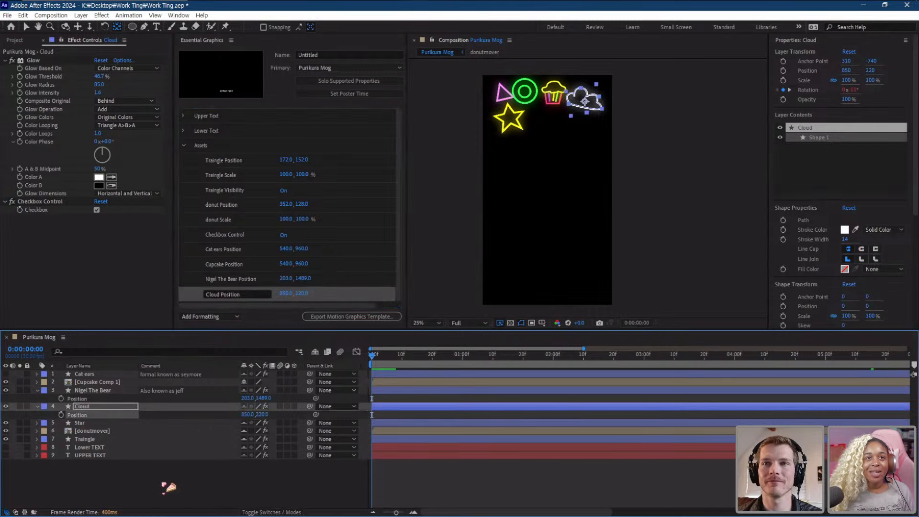
pyautogui.click(169, 488)
# - Add the Star layer's Position to the Assets group below Cloud Position
pyautogui.click(88, 424)
pyautogui.press('p')
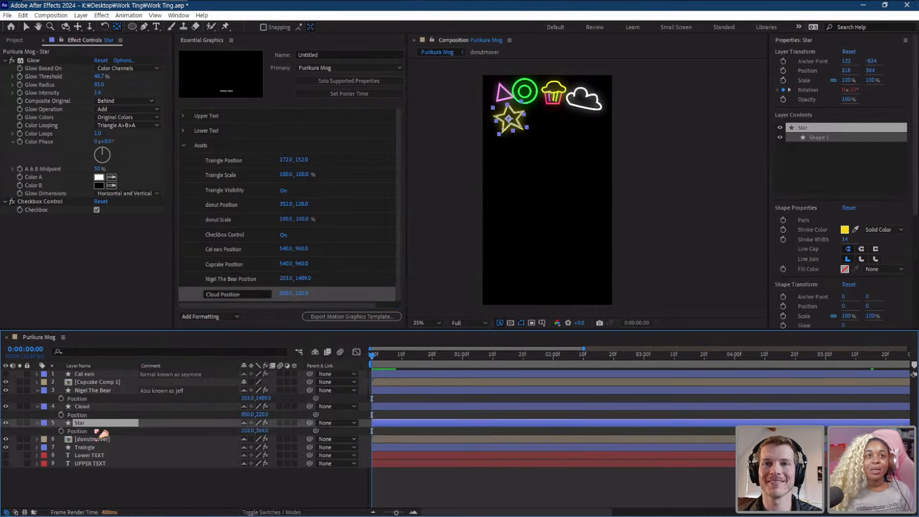
pyautogui.moveTo(93, 436); pyautogui.dragTo(236, 298)
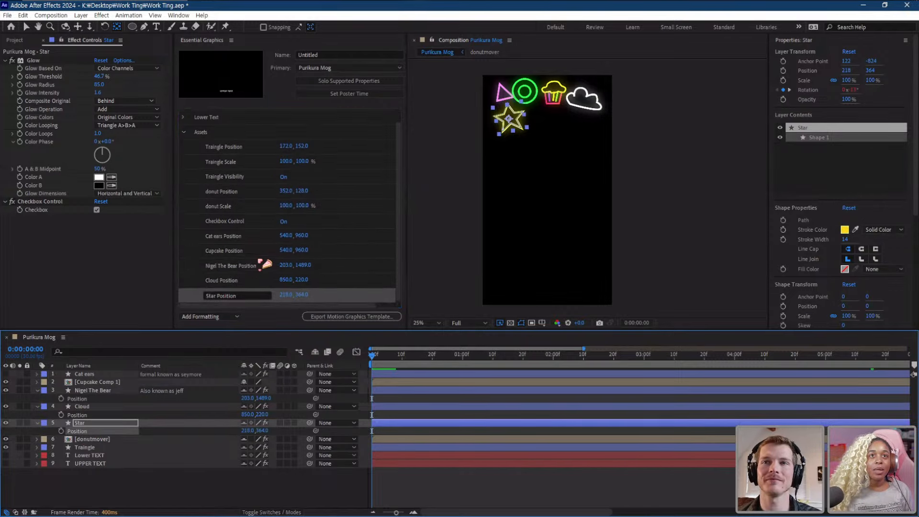
pyautogui.click(199, 494)
# - Scrub the animation back to the first frame, then collapse the Assets group and save the project
pyautogui.scroll(-1, 575, 196)
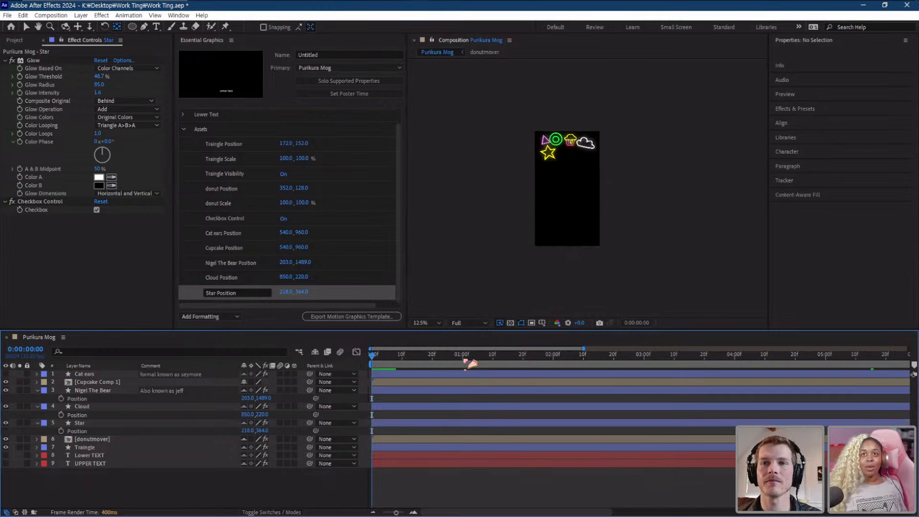
pyautogui.click(459, 355)
pyautogui.moveTo(368, 371); pyautogui.dragTo(375, 330)
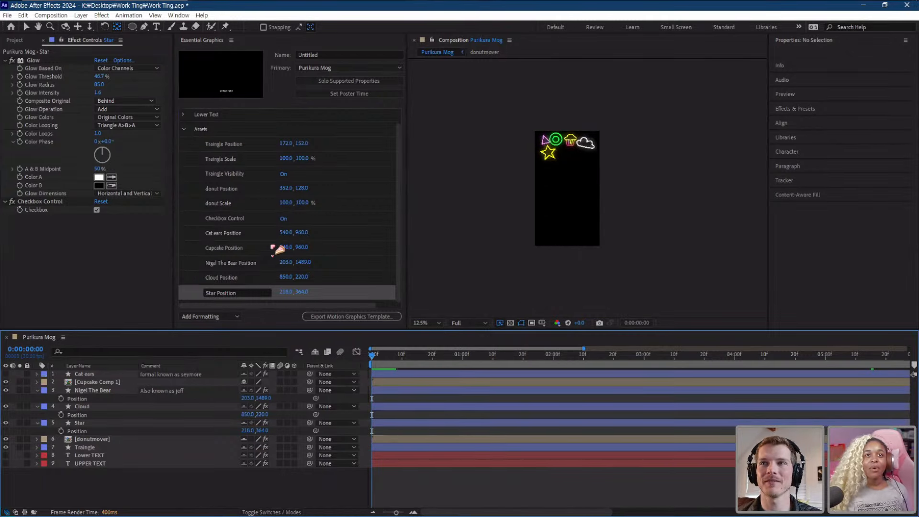
pyautogui.scroll(1, 206, 205)
pyautogui.click(184, 146)
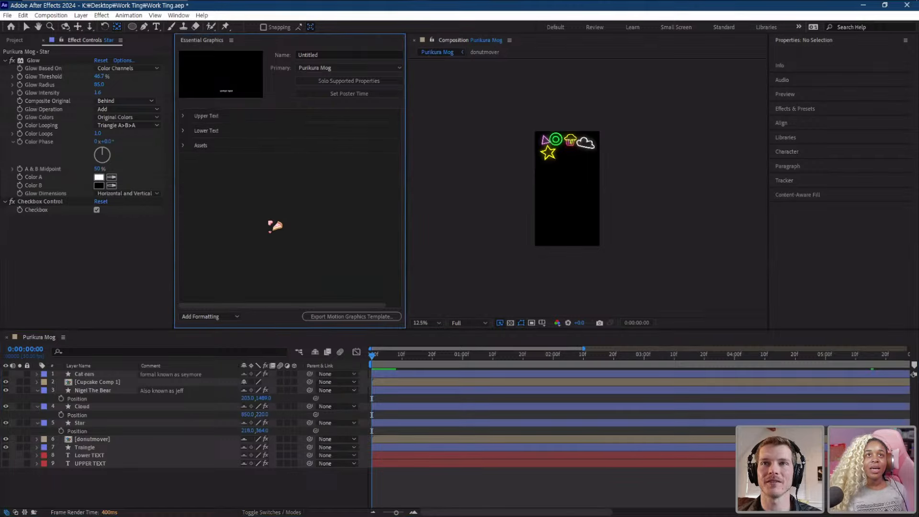
pyautogui.hotkey('ctrl', 's')
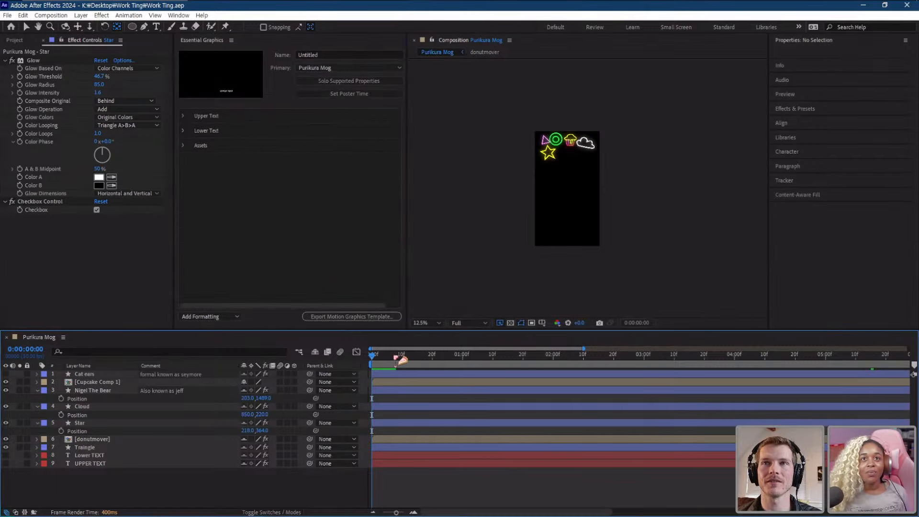
# - Turn on the visibility of the UPPER TEXT and Lower TEXT layers and save the project
pyautogui.click(390, 363)
pyautogui.moveTo(388, 362); pyautogui.dragTo(315, 374)
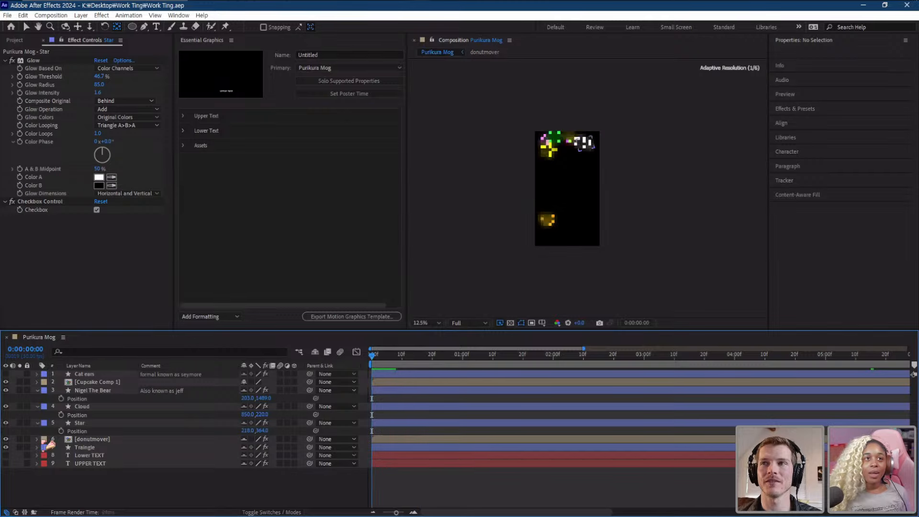
pyautogui.moveTo(6, 464); pyautogui.dragTo(6, 454)
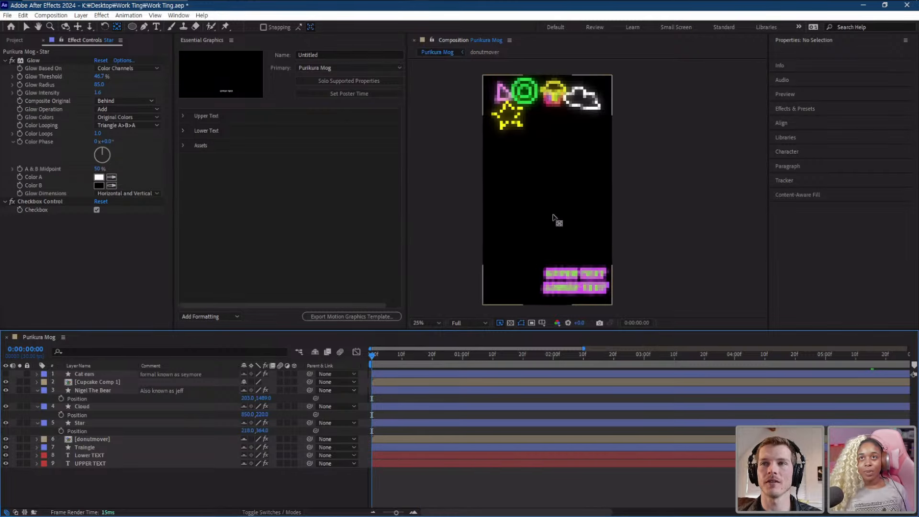
pyautogui.scroll(1, 553, 221)
pyautogui.hotkey('ctrl', 's')
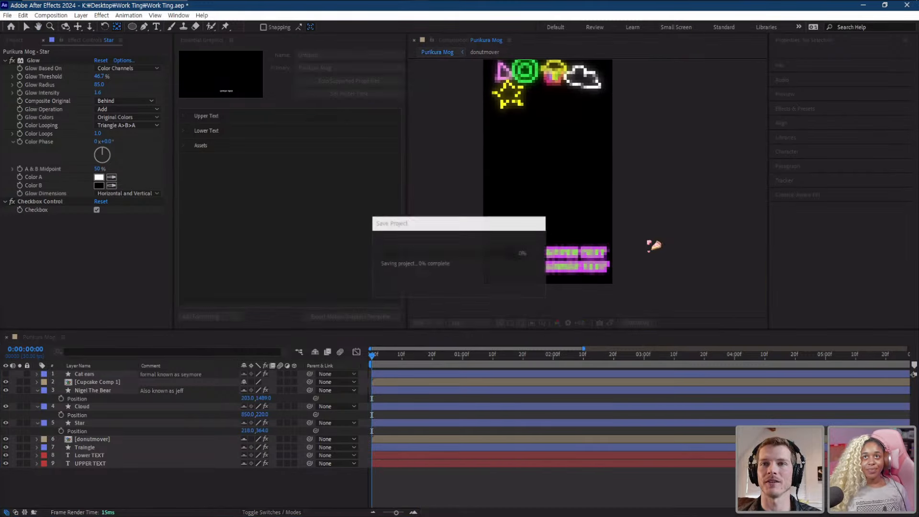
# - Export the motion graphics template to the local drive as A Mog.mogrt in the desktop's Work Ting folder, accepting the unsynced font
pyautogui.click(292, 220)
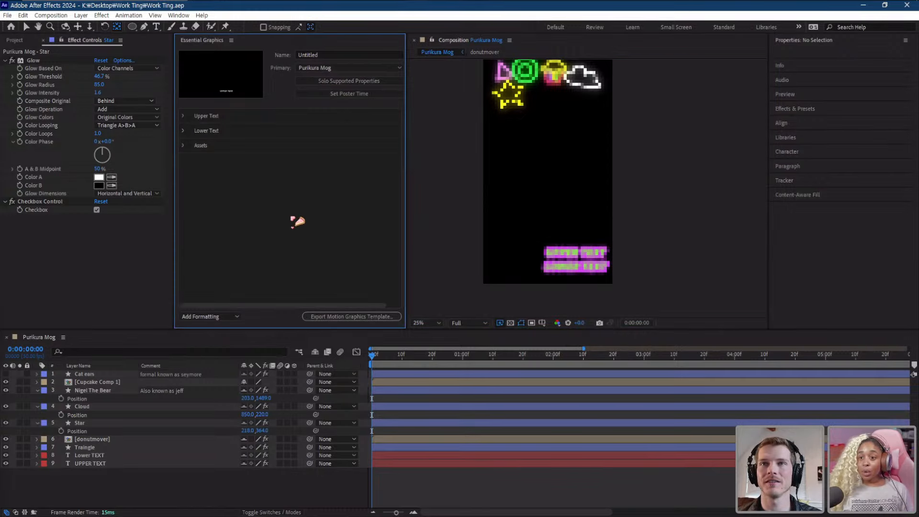
pyautogui.moveTo(297, 222); pyautogui.dragTo(576, 153)
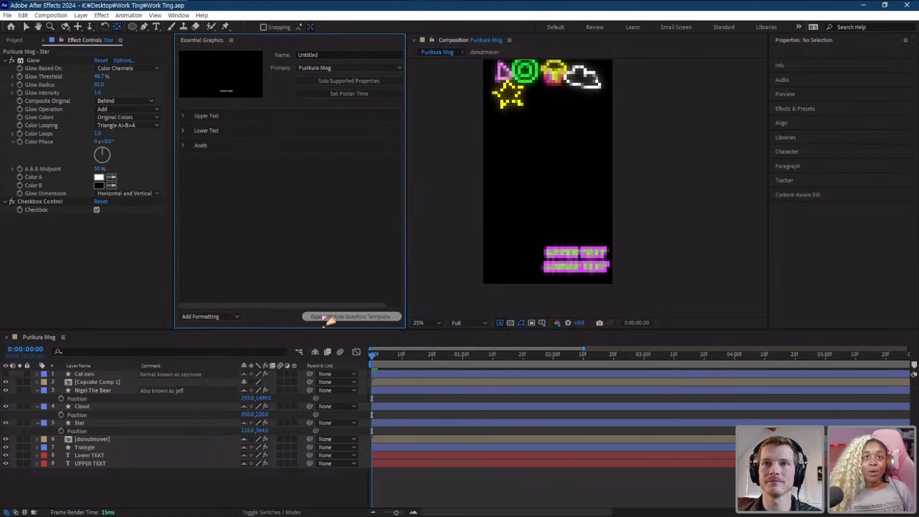
pyautogui.click(349, 319)
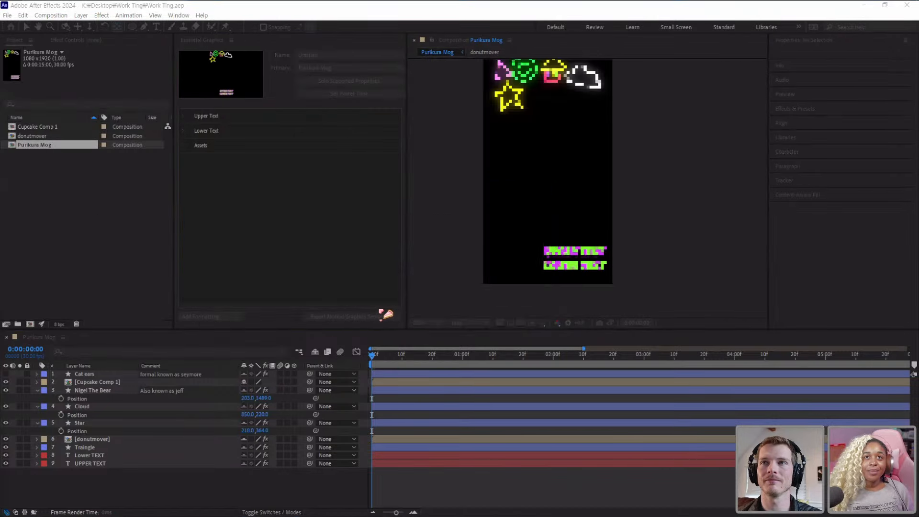
pyautogui.moveTo(378, 189); pyautogui.dragTo(449, 172)
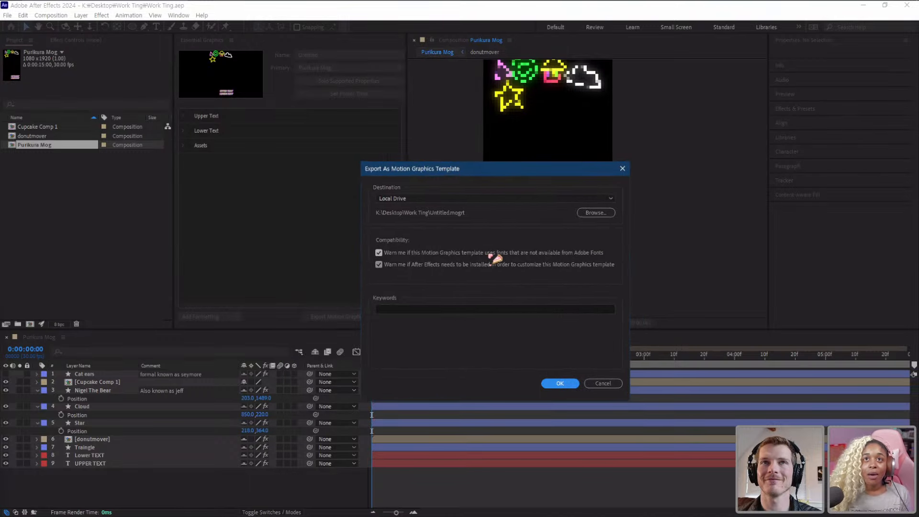
pyautogui.click(472, 309)
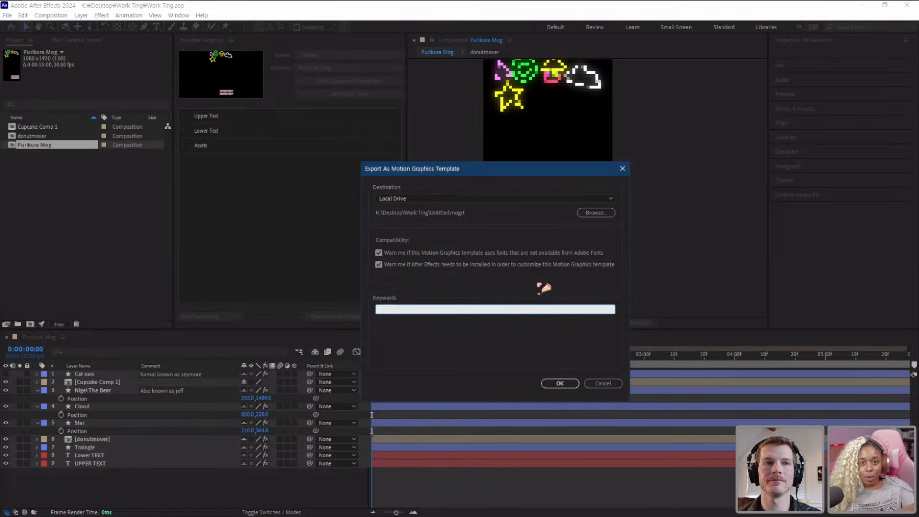
pyautogui.click(596, 213)
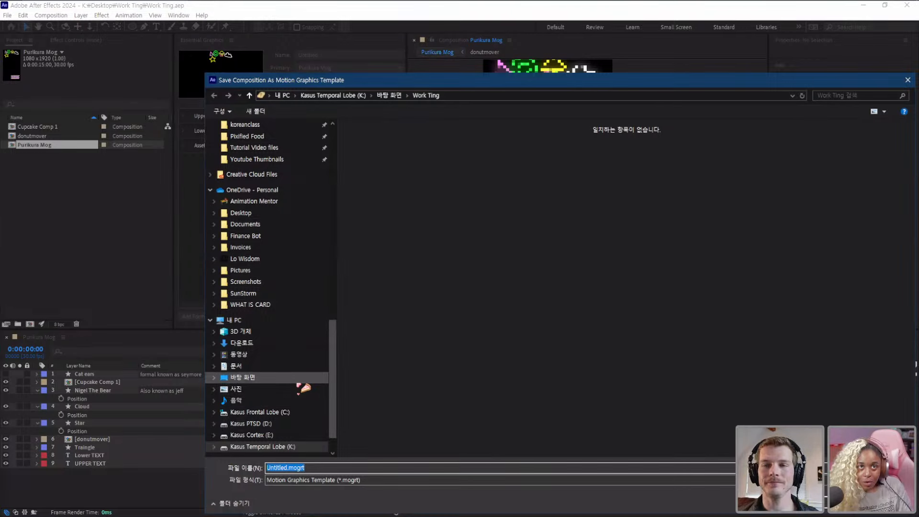
pyautogui.click(304, 379)
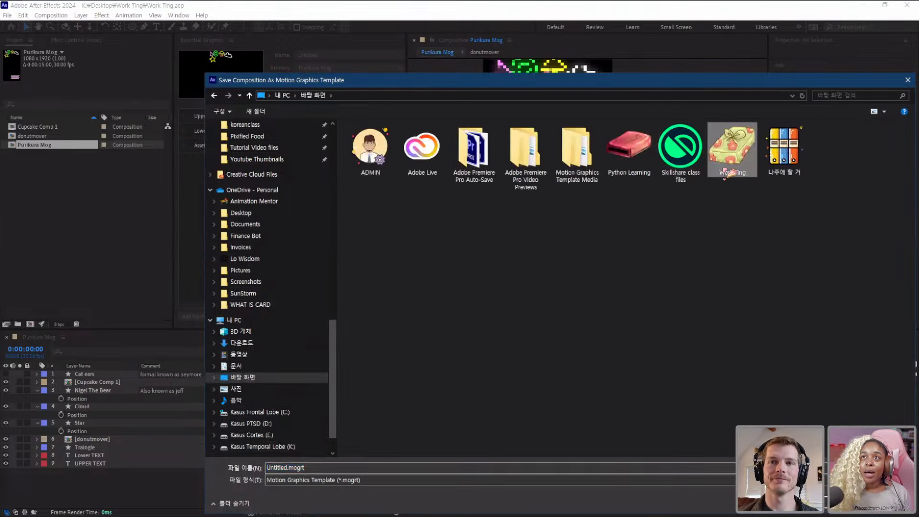
pyautogui.doubleClick(732, 151)
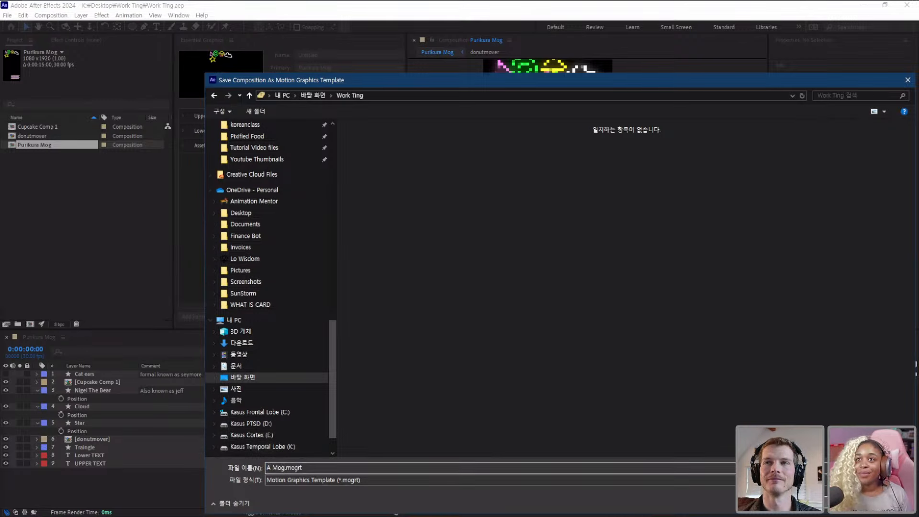
pyautogui.press('Return')
pyautogui.click(568, 383)
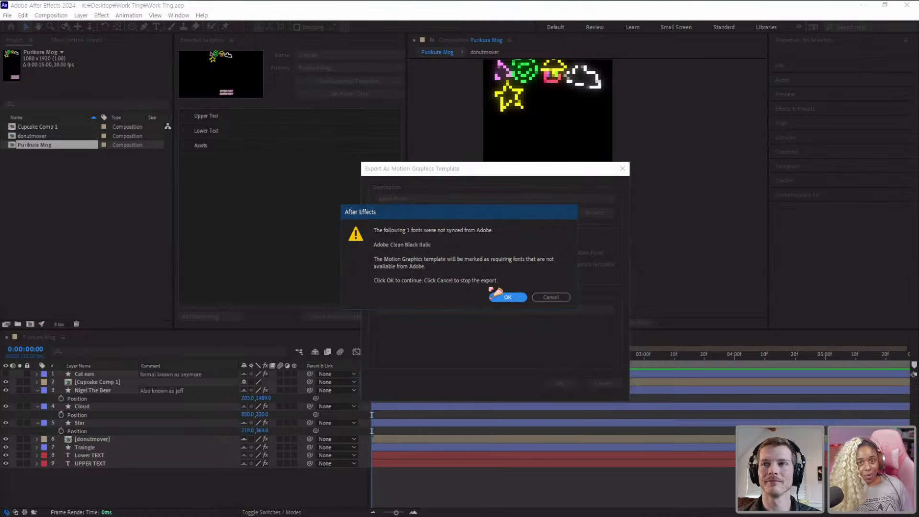
pyautogui.click(506, 297)
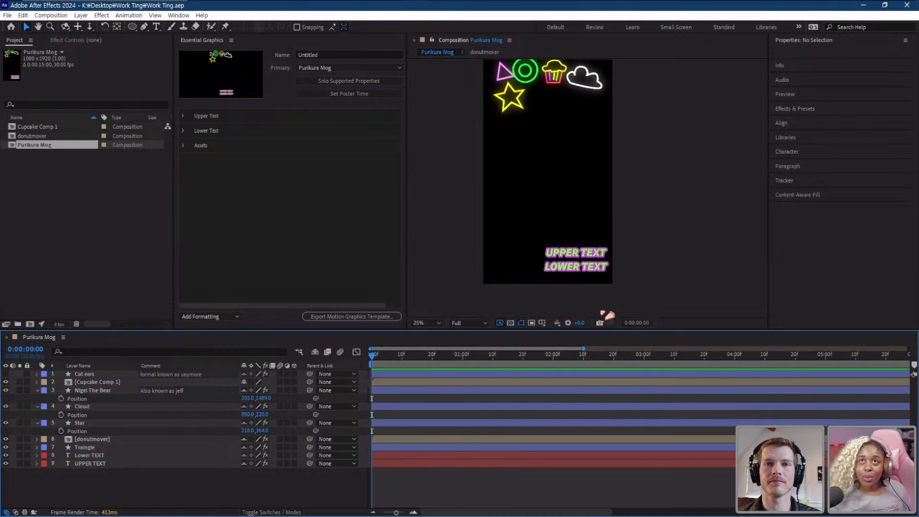
# - Switch to Premiere Pro and install the A Mog.mogrt motion graphics template from the desktop's Work Ting folder
pyautogui.moveTo(630, 1)
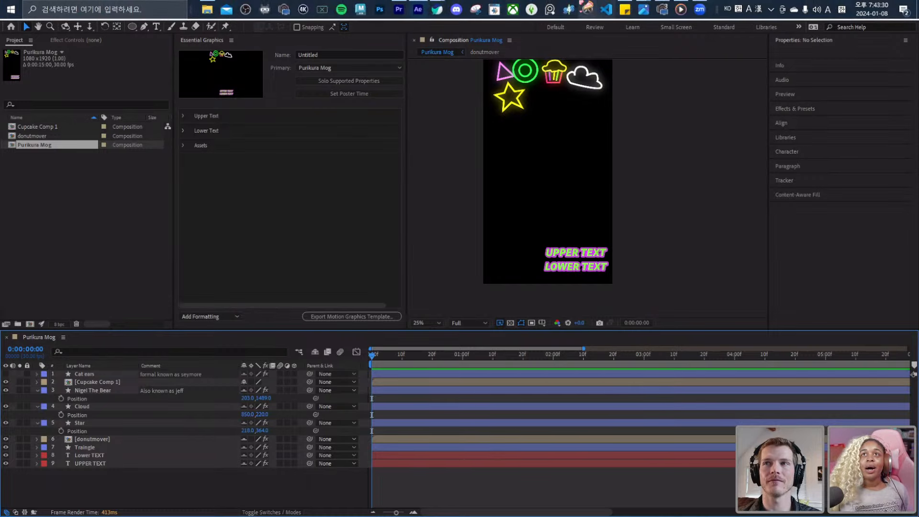
pyautogui.click(399, 9)
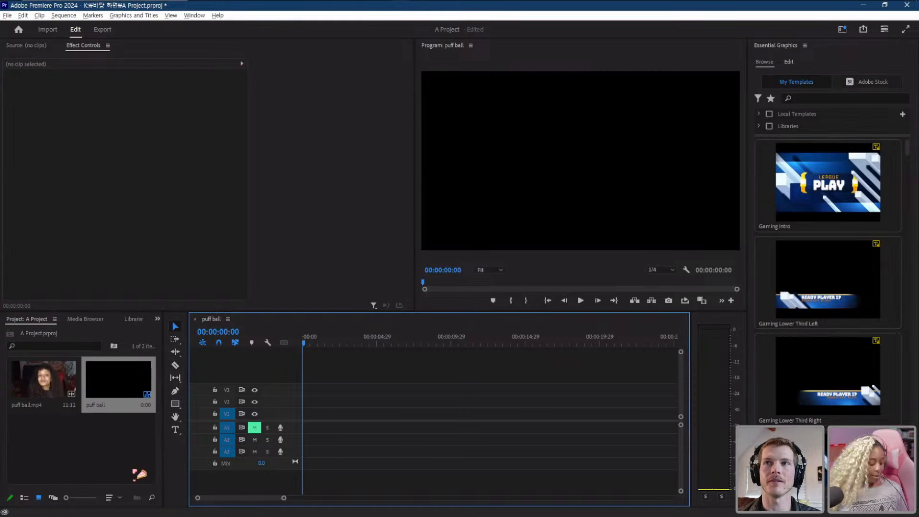
pyautogui.click(87, 470)
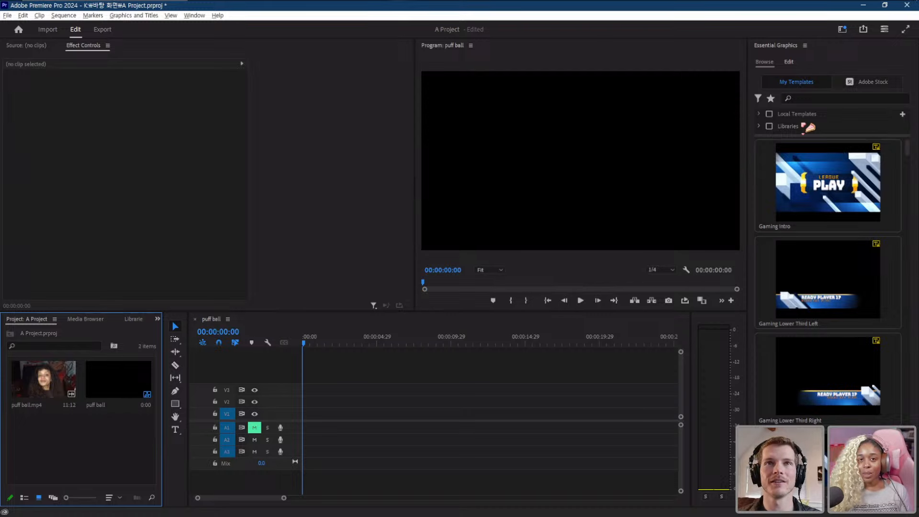
pyautogui.click(843, 29)
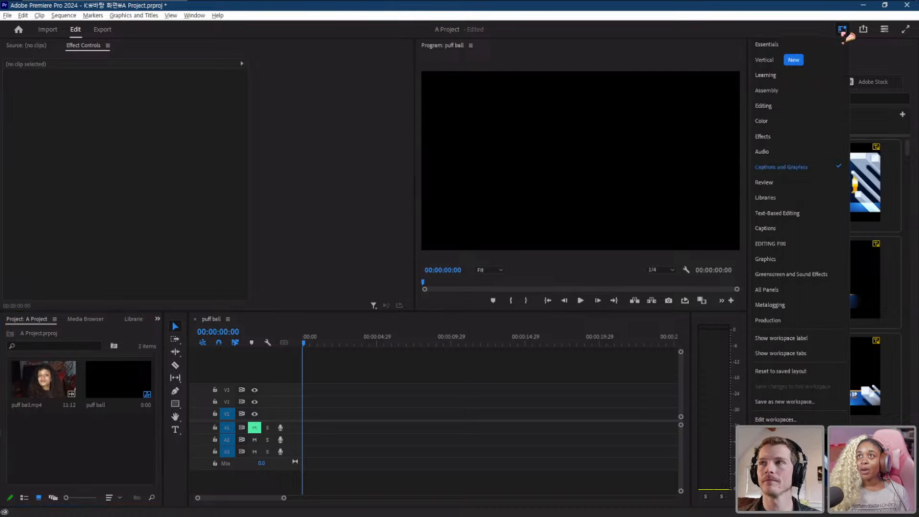
pyautogui.click(656, 398)
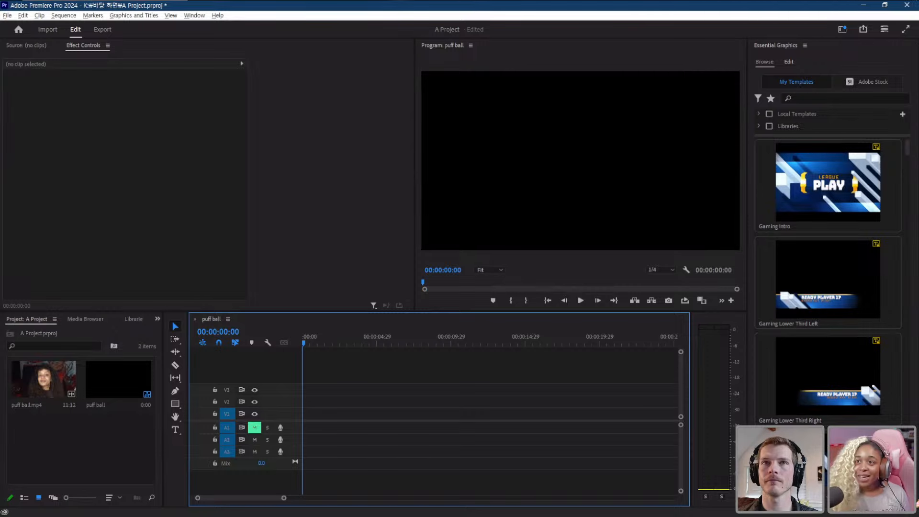
pyautogui.click(906, 499)
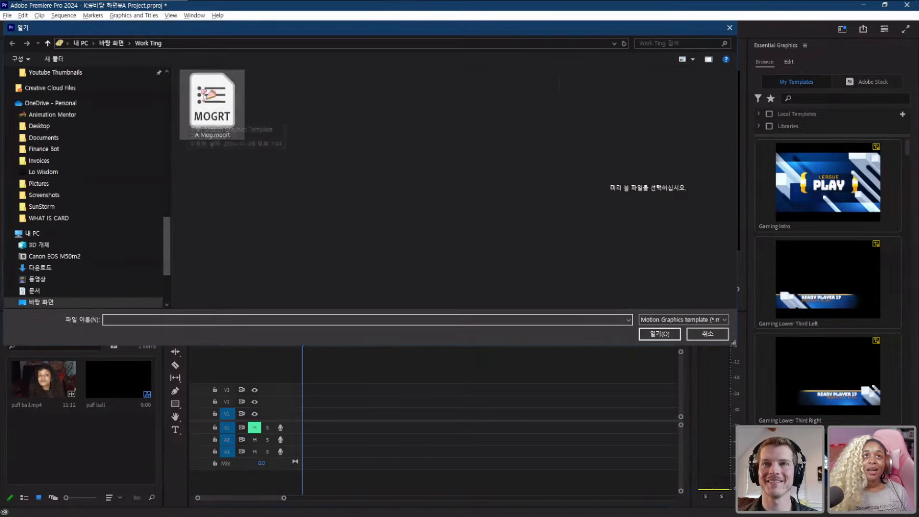
pyautogui.click(219, 115)
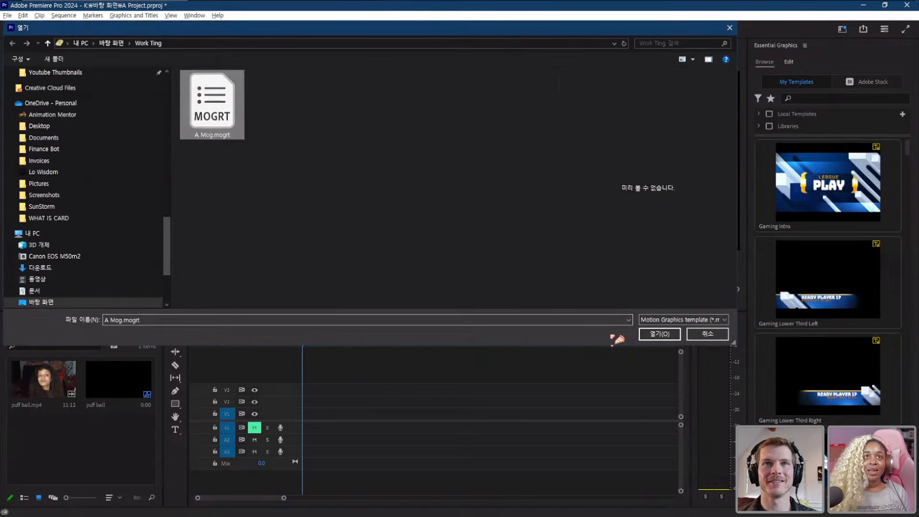
pyautogui.click(660, 333)
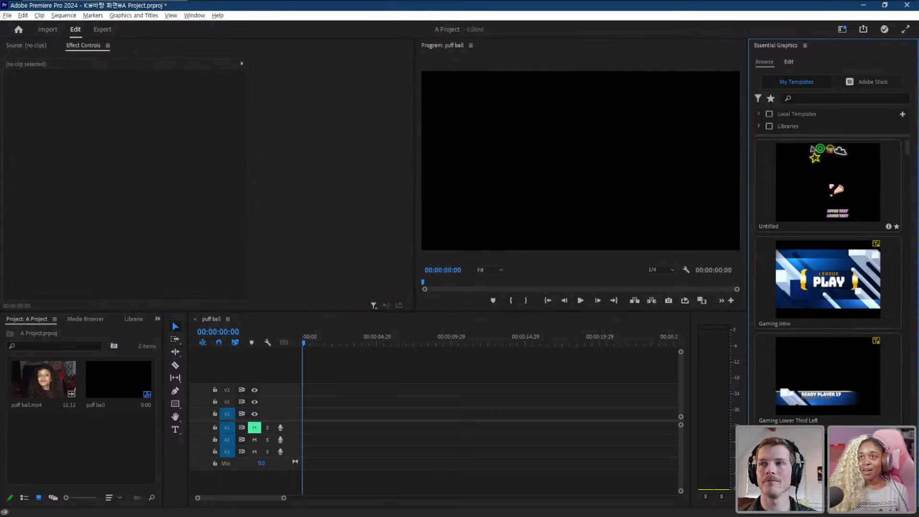
# - Place puff ball.mp4 on V1 at the start of the puff ball sequence and play through the clip
pyautogui.moveTo(53, 379); pyautogui.dragTo(306, 413)
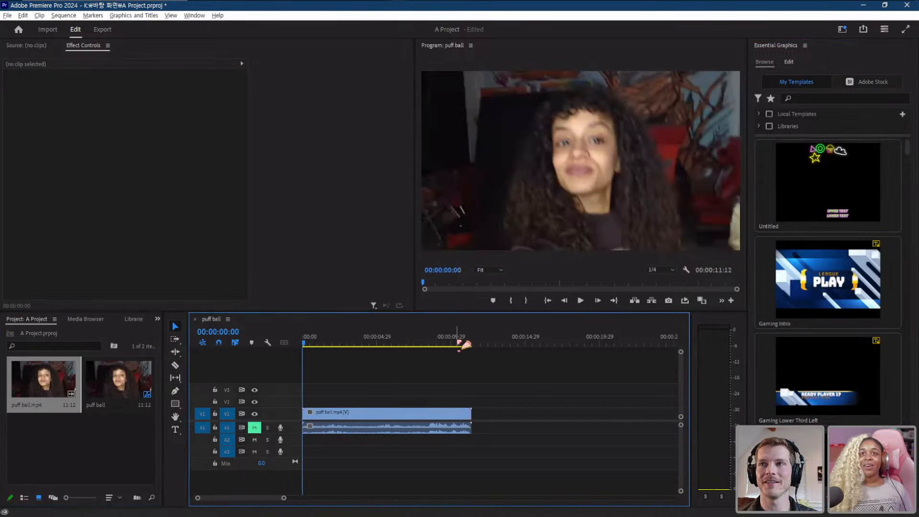
pyautogui.moveTo(463, 344); pyautogui.dragTo(477, 343)
pyautogui.press('b')
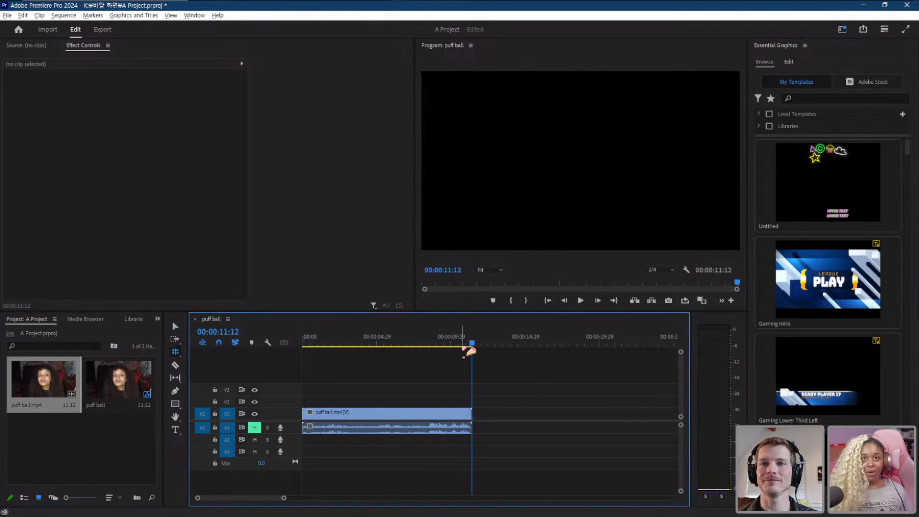
pyautogui.press('space')
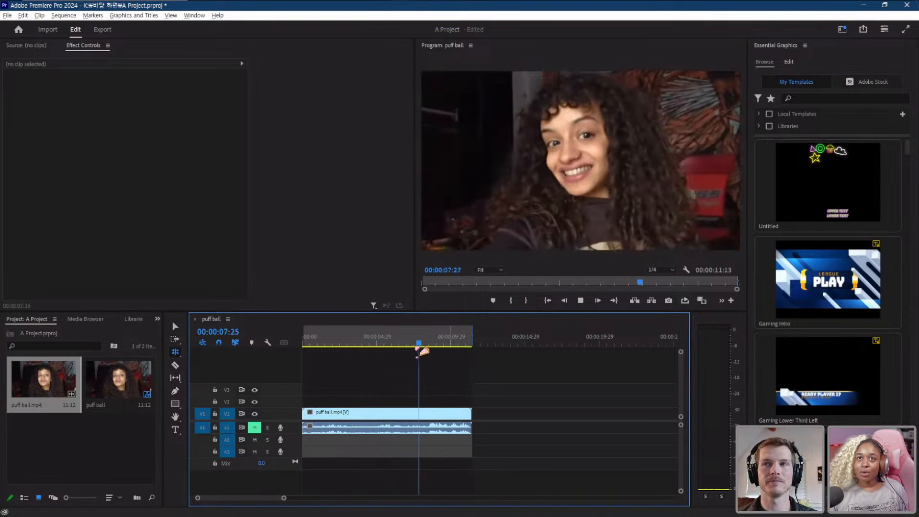
pyautogui.press('space')
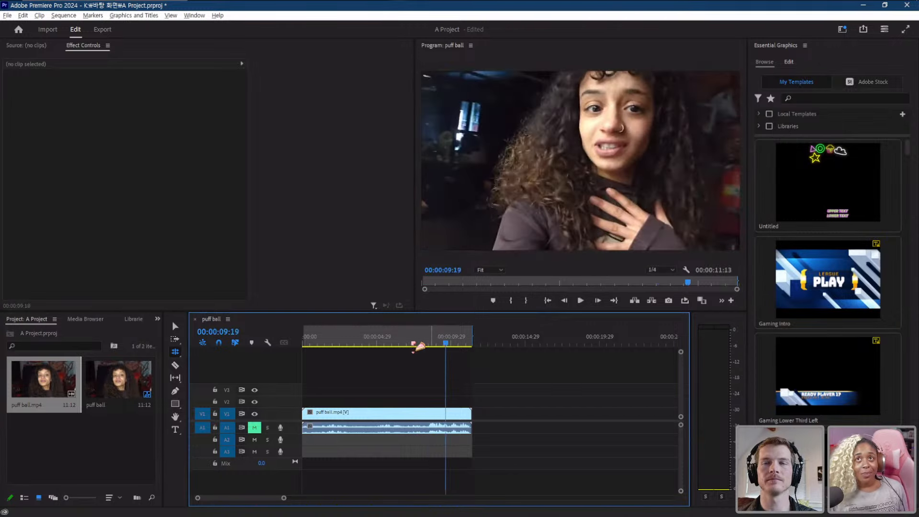
# - Place the installed Untitled template on V2 at the sequence start, above puff ball.mp4, and render a preview of it
pyautogui.press('Home')
pyautogui.moveTo(832, 187); pyautogui.dragTo(295, 407)
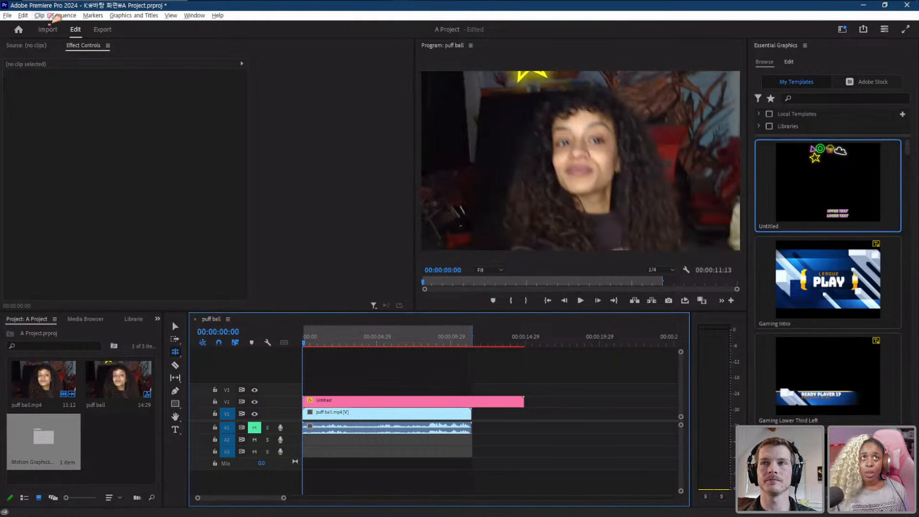
pyautogui.click(64, 15)
pyautogui.click(77, 51)
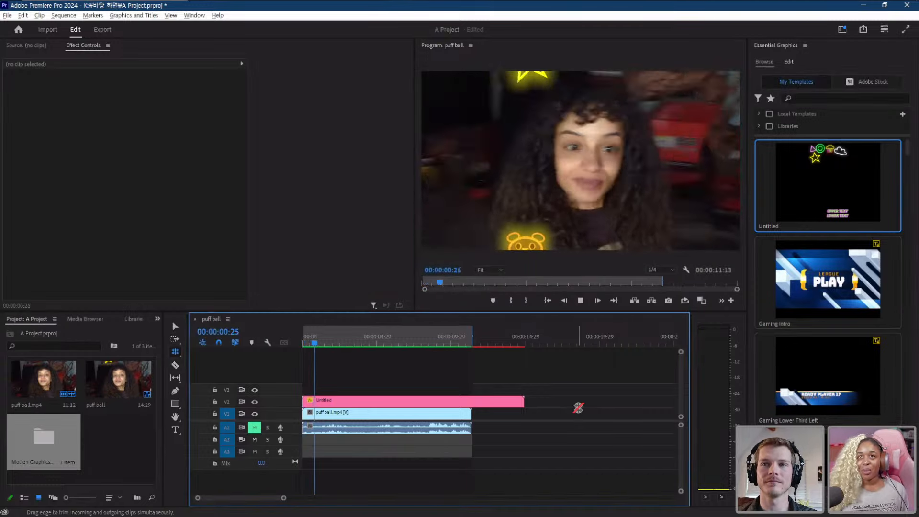
pyautogui.press('space')
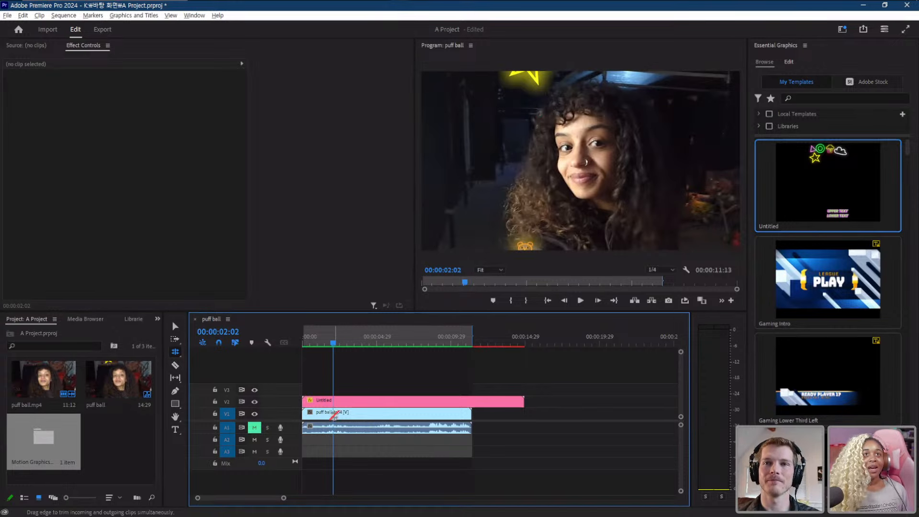
# - Set the puff ball sequence's frame size to 1080 horizontal by 1920 vertical, accepting deletion of its preview files
pyautogui.press('v')
pyautogui.click(334, 413)
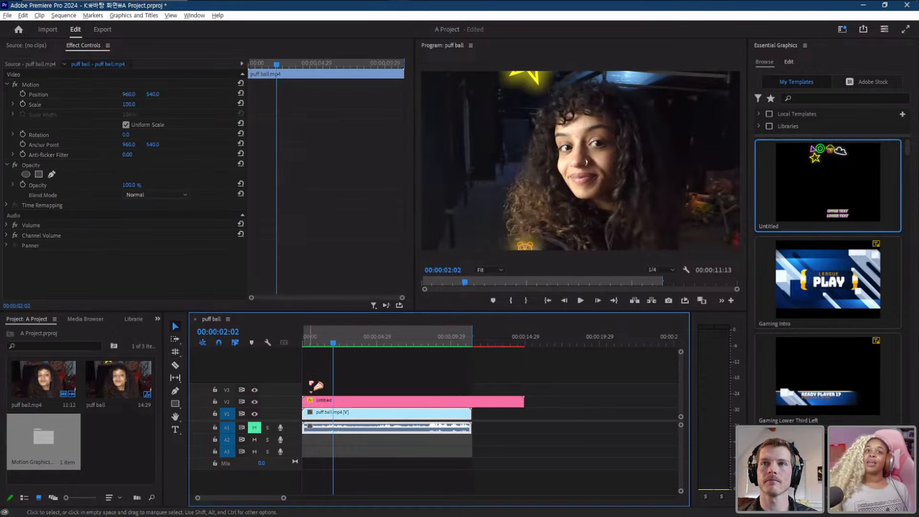
pyautogui.click(316, 385)
pyautogui.click(64, 15)
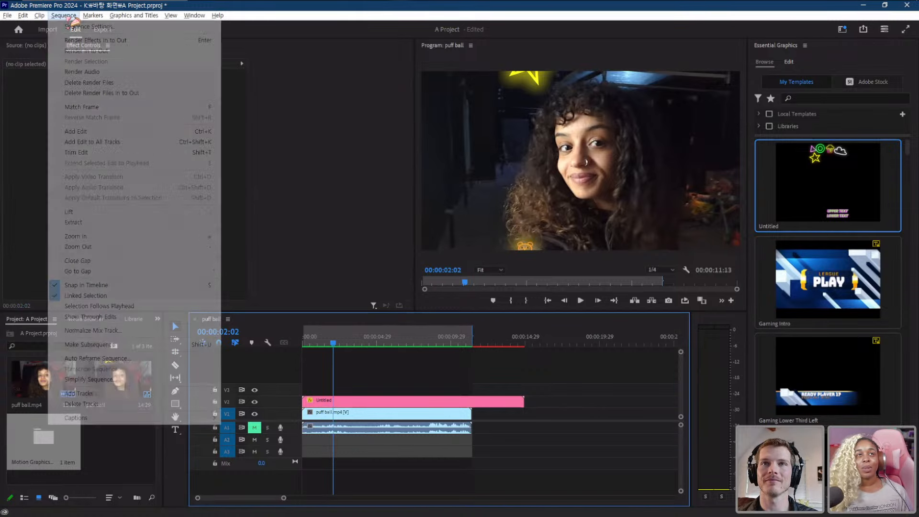
pyautogui.click(79, 27)
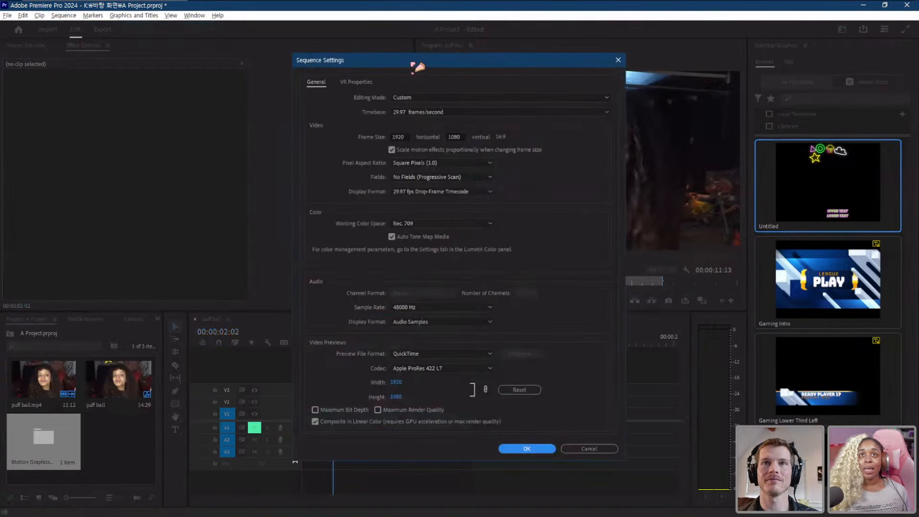
pyautogui.moveTo(409, 65); pyautogui.dragTo(278, 71)
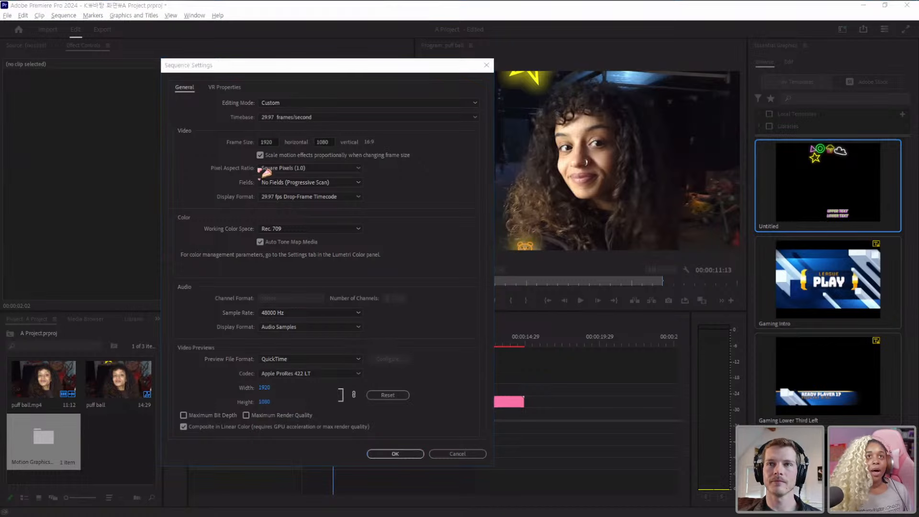
pyautogui.click(266, 142)
pyautogui.write('10')
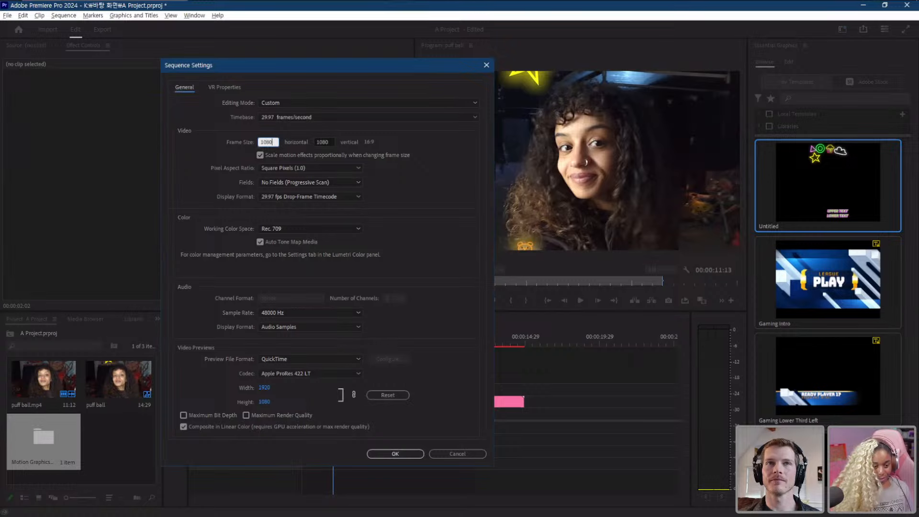
pyautogui.write('80')
pyautogui.press('Tab')
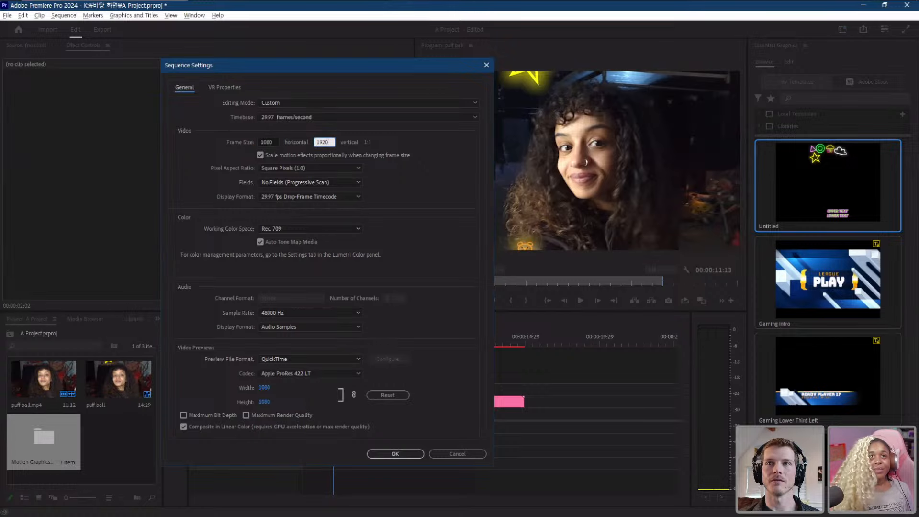
pyautogui.click(383, 454)
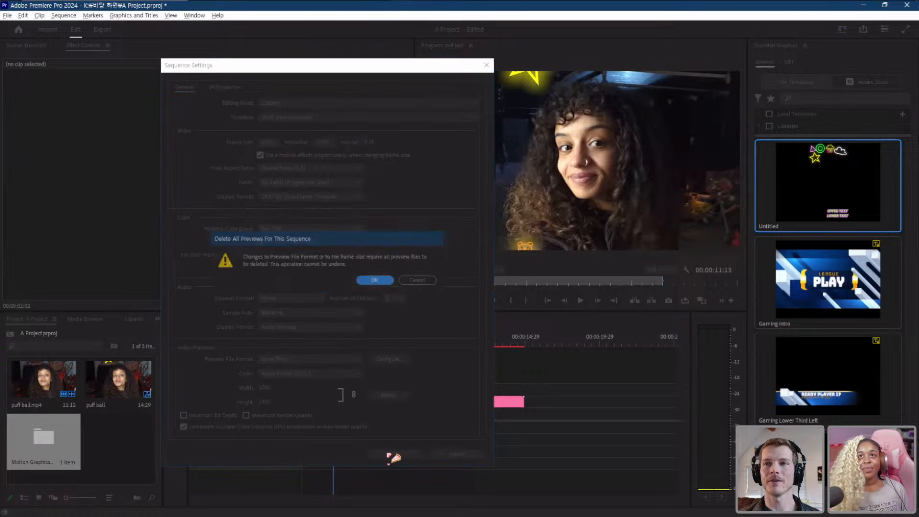
pyautogui.click(384, 281)
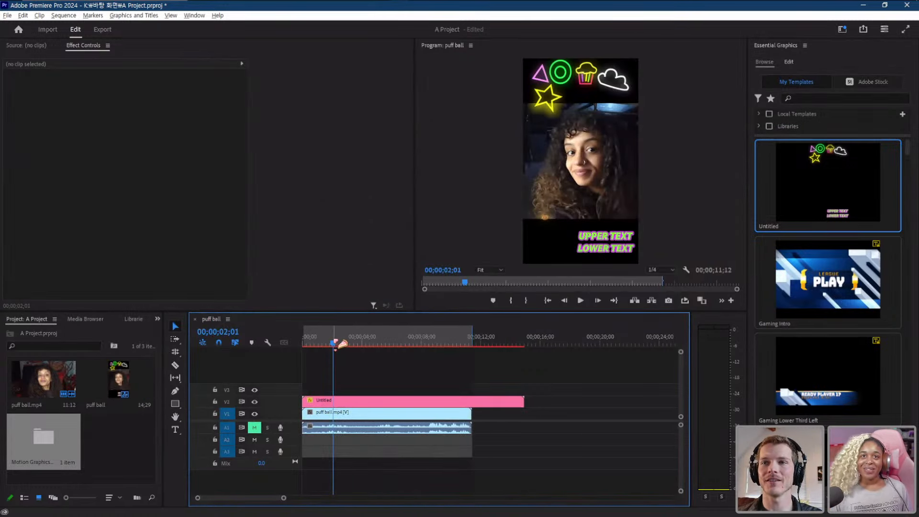
# - Set the puff ball.mp4 clip's Scale to 178 at the sequence start so it fills the vertical frame, and preview the playback
pyautogui.moveTo(335, 343); pyautogui.dragTo(269, 358)
pyautogui.click(353, 415)
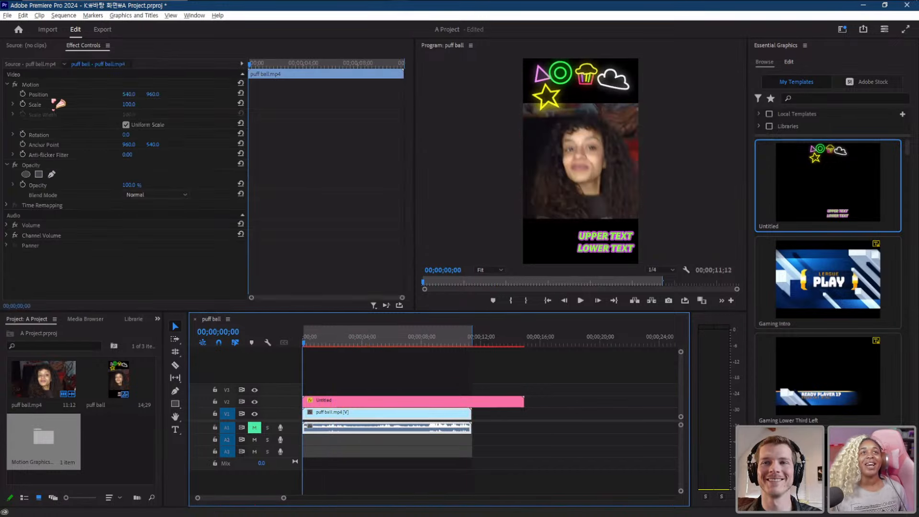
pyautogui.click(133, 104)
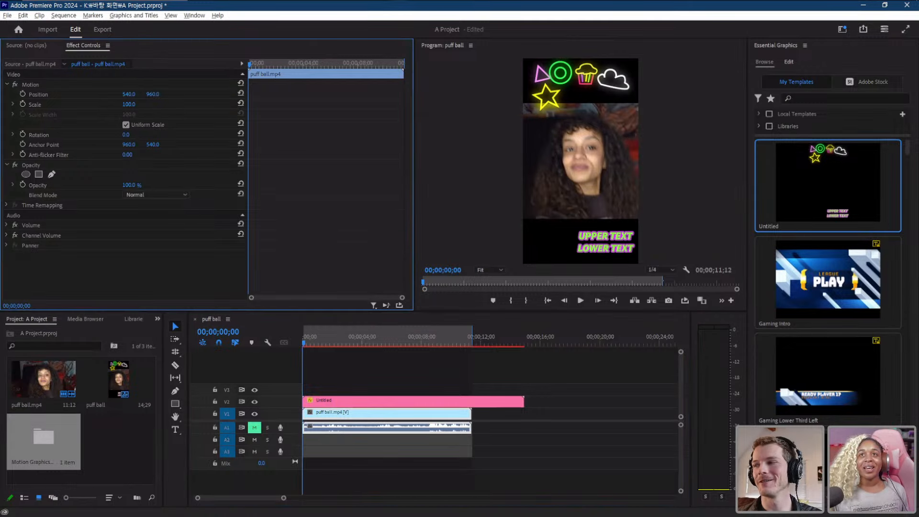
pyautogui.moveTo(132, 104); pyautogui.dragTo(171, 104)
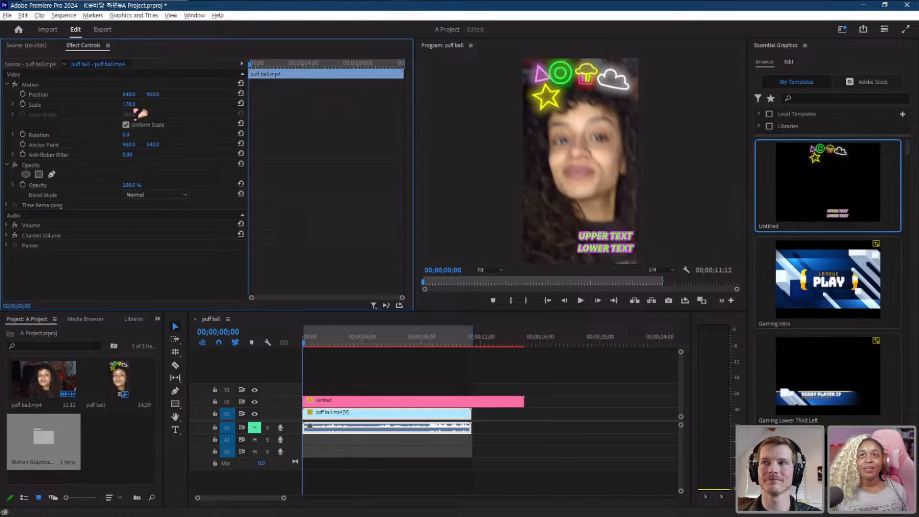
pyautogui.press('space')
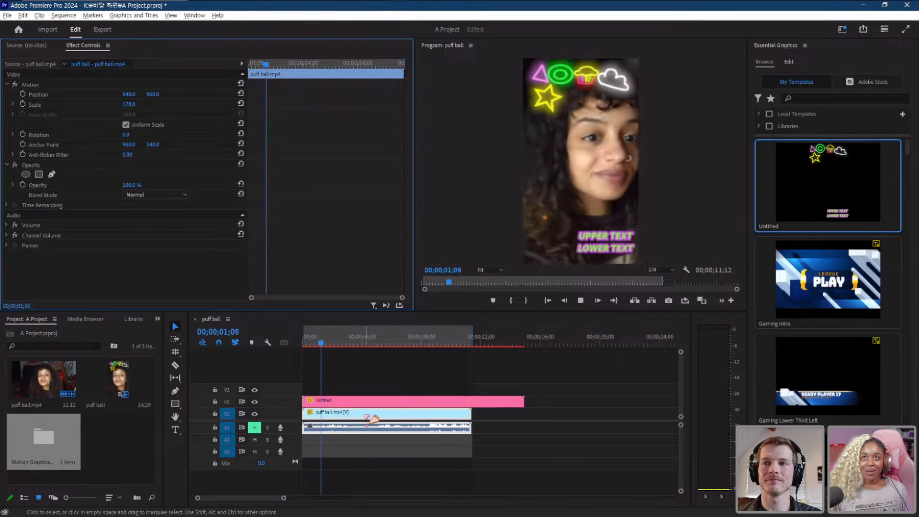
pyautogui.press('space')
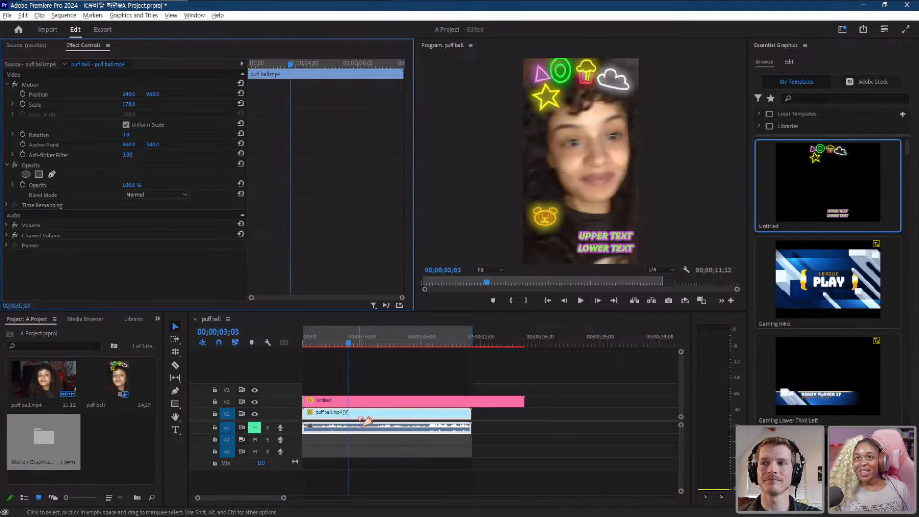
# - Keyframe puff ball.mp4's Position at 00;00;03;03 and shift its horizontal value to -257 at 00;00;03;13
pyautogui.click(353, 343)
pyautogui.moveTo(354, 343)
pyautogui.mouseDown()
pyautogui.moveTo(361, 343)
pyautogui.moveTo(349, 344)
pyautogui.mouseUp()
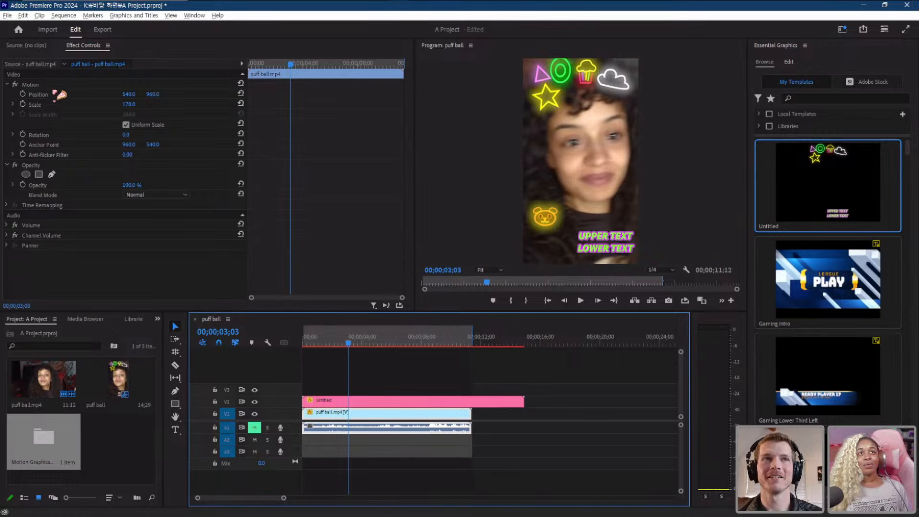
pyautogui.click(23, 94)
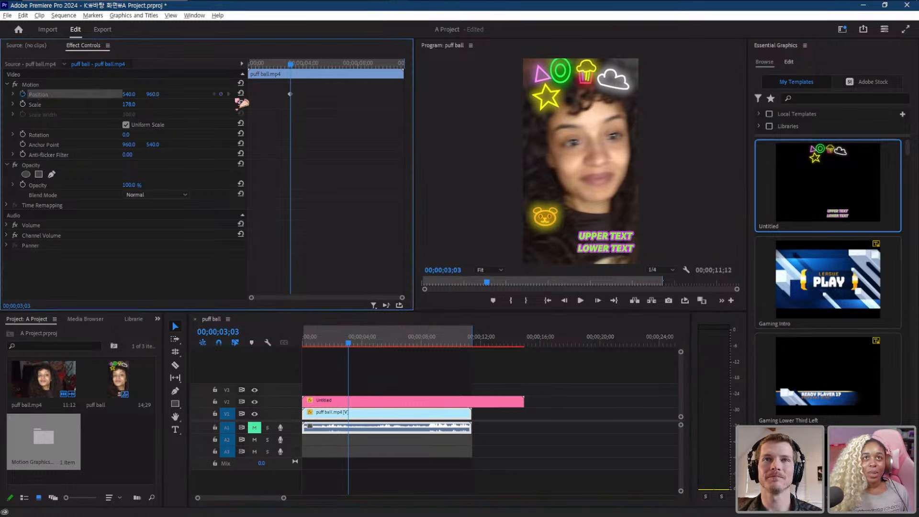
pyautogui.moveTo(301, 70); pyautogui.dragTo(305, 71)
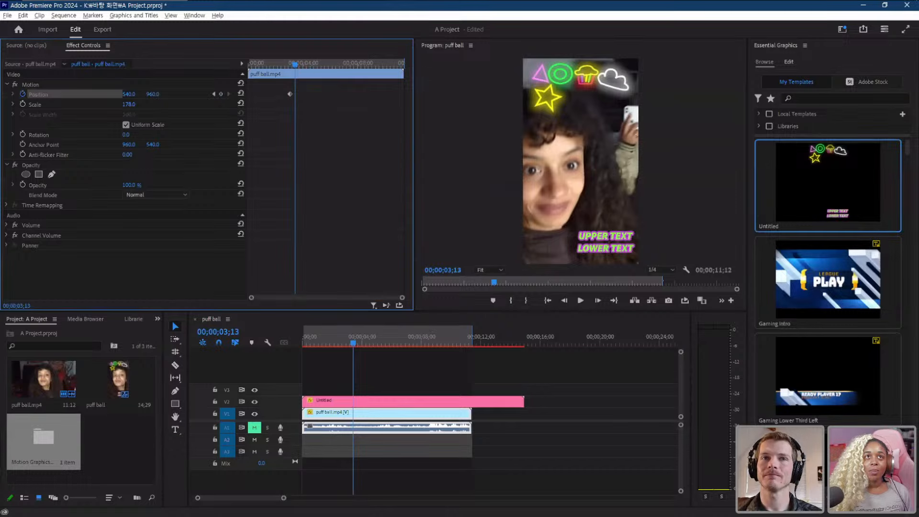
pyautogui.moveTo(129, 93); pyautogui.dragTo(78, 94)
pyautogui.moveTo(292, 67); pyautogui.dragTo(297, 70)
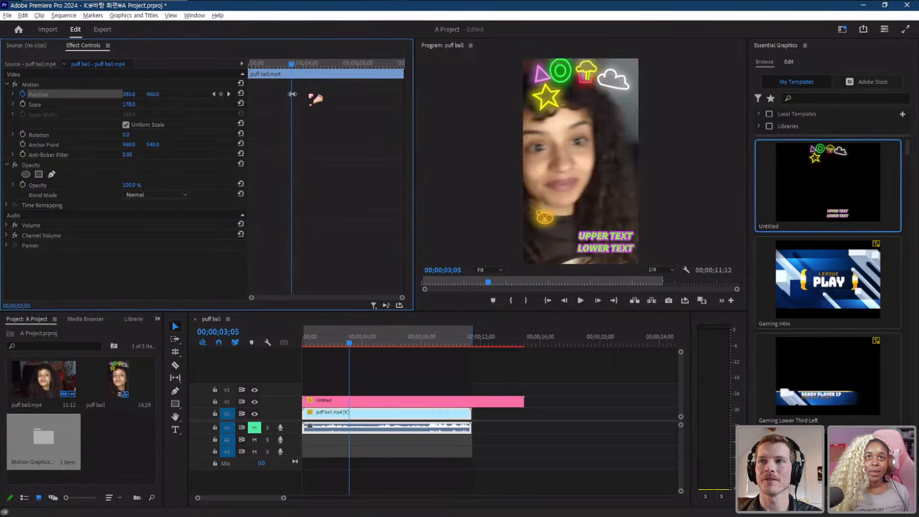
# - Apply Ease In temporal interpolation to puff ball.mp4's Position keyframing and scrub through the move
pyautogui.rightClick(293, 94)
pyautogui.moveTo(374, 174)
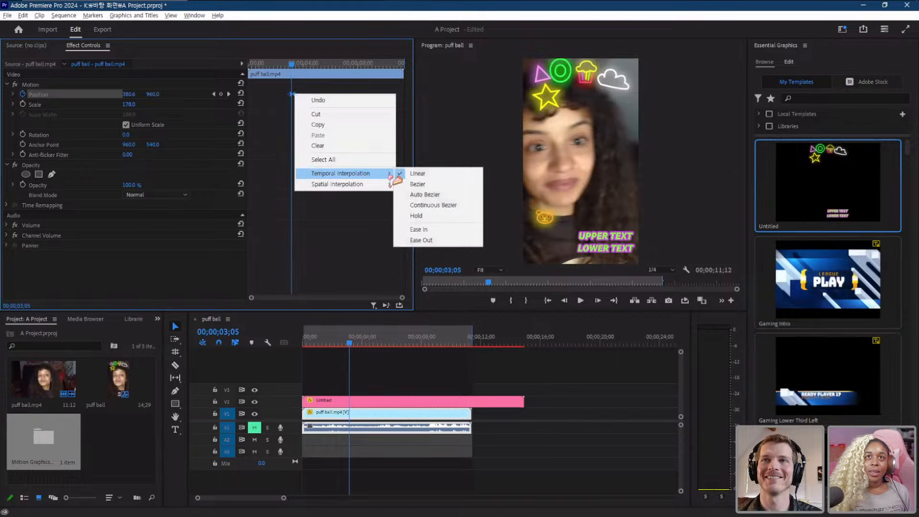
pyautogui.click(421, 230)
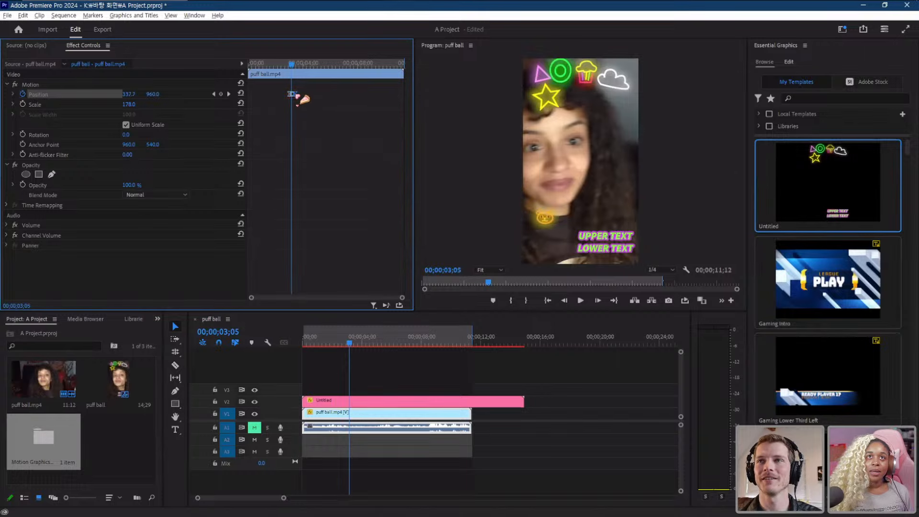
pyautogui.moveTo(292, 67); pyautogui.dragTo(297, 68)
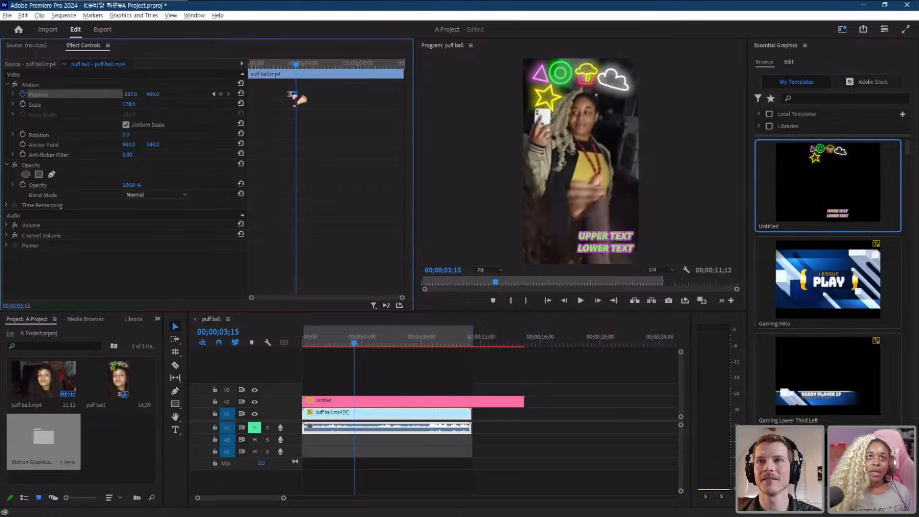
# - Adjust the timing of puff ball.mp4's first pair of Position keyframes around 00;00;03;05 and preview the move
pyautogui.moveTo(290, 95); pyautogui.dragTo(286, 94)
pyautogui.moveTo(283, 68); pyautogui.dragTo(292, 95)
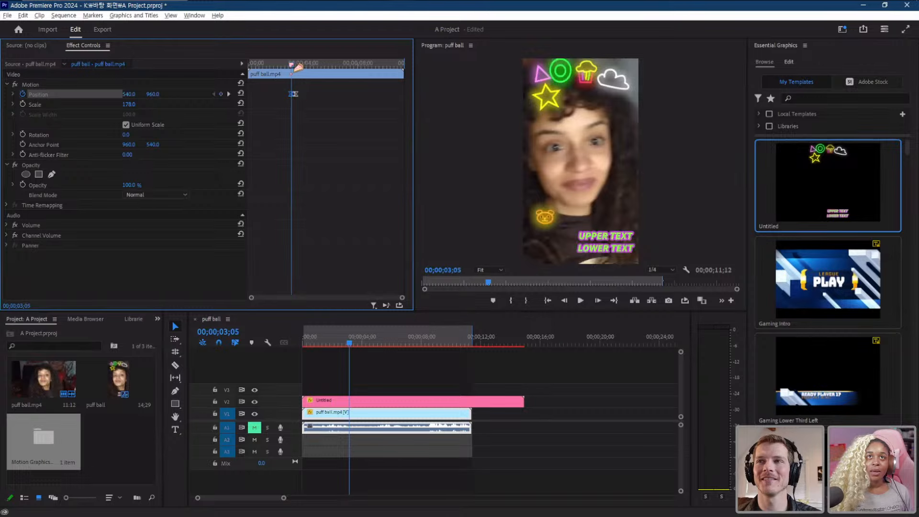
pyautogui.press('space')
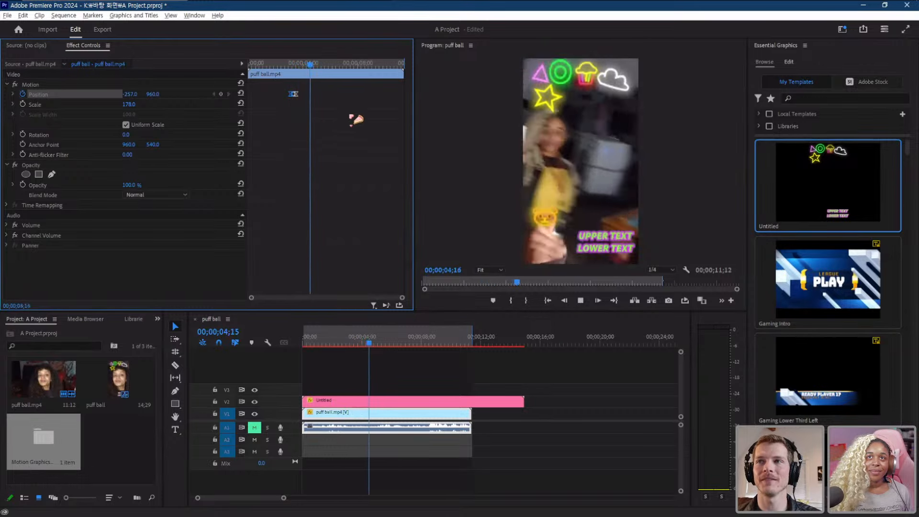
pyautogui.press('space')
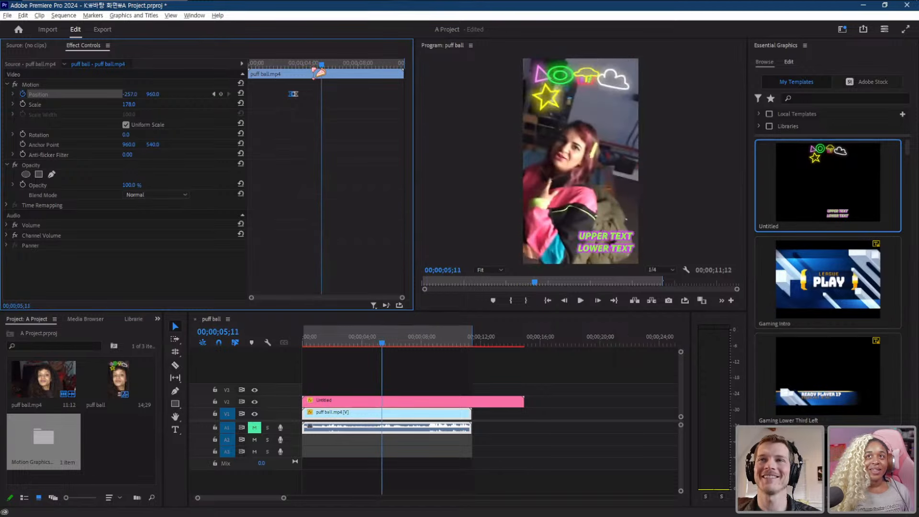
# - Keyframe puff ball.mp4's Position around 00;00;05;20 with a horizontal value of 1133 and preview the playback
pyautogui.moveTo(320, 72)
pyautogui.mouseDown()
pyautogui.moveTo(336, 77)
pyautogui.moveTo(328, 69)
pyautogui.mouseUp()
pyautogui.hotkey('ctrl', 'v')
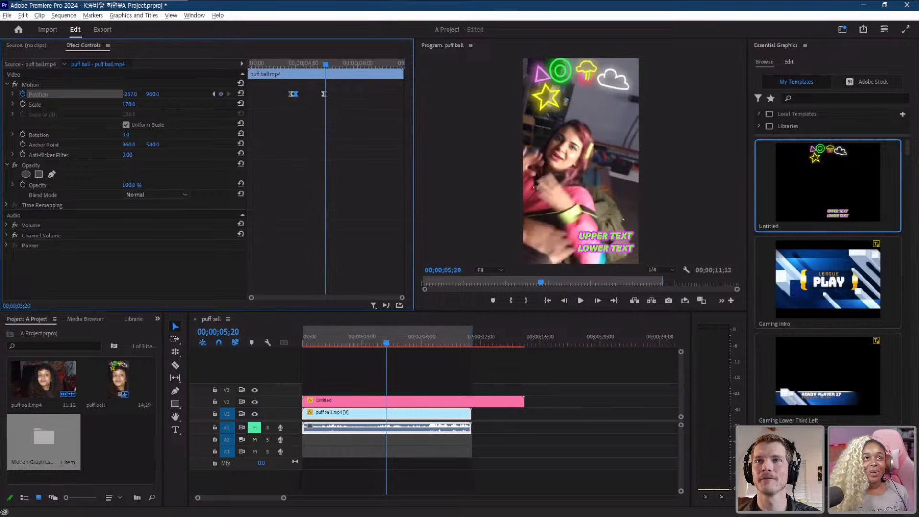
pyautogui.moveTo(130, 94); pyautogui.dragTo(134, 95)
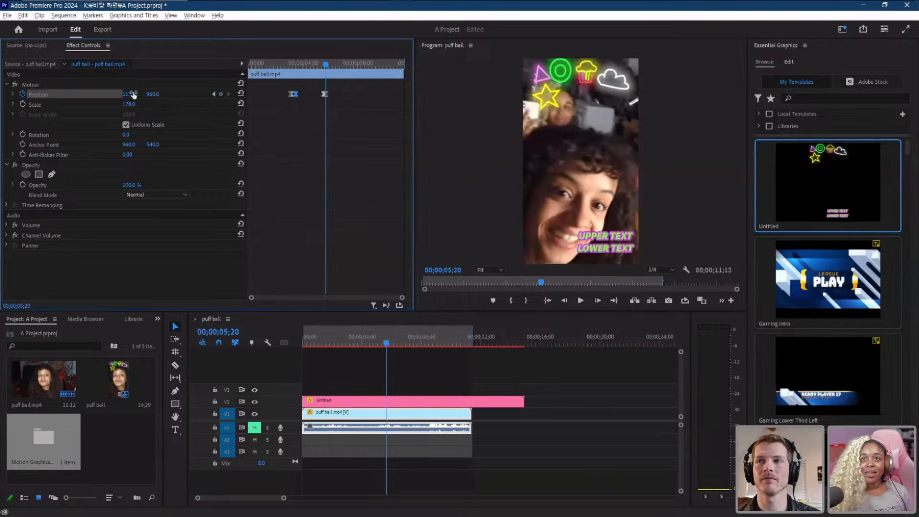
pyautogui.press('space')
pyautogui.press('space')
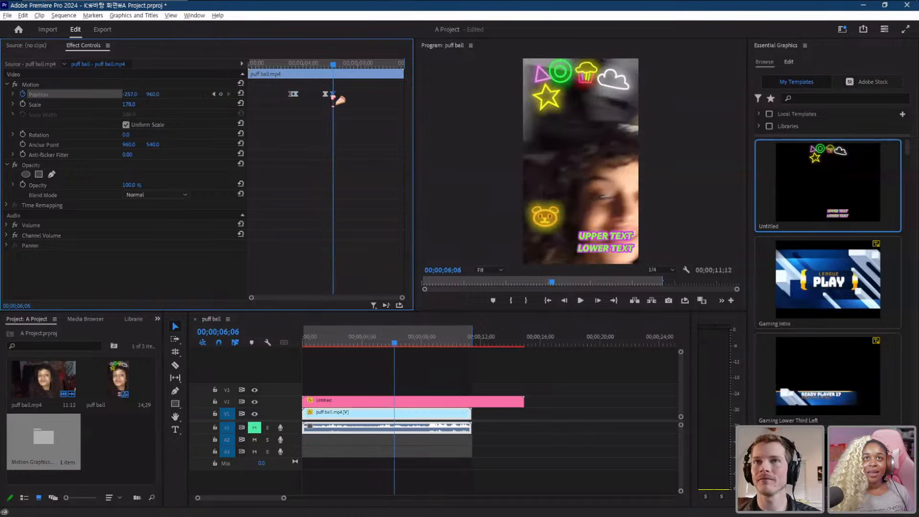
# - Retime the second pair of Position keyframes so the move starts at 00;00;06;08, and preview it
pyautogui.moveTo(331, 95)
pyautogui.mouseDown()
pyautogui.moveTo(327, 70)
pyautogui.moveTo(343, 94)
pyautogui.mouseUp()
pyautogui.press('space')
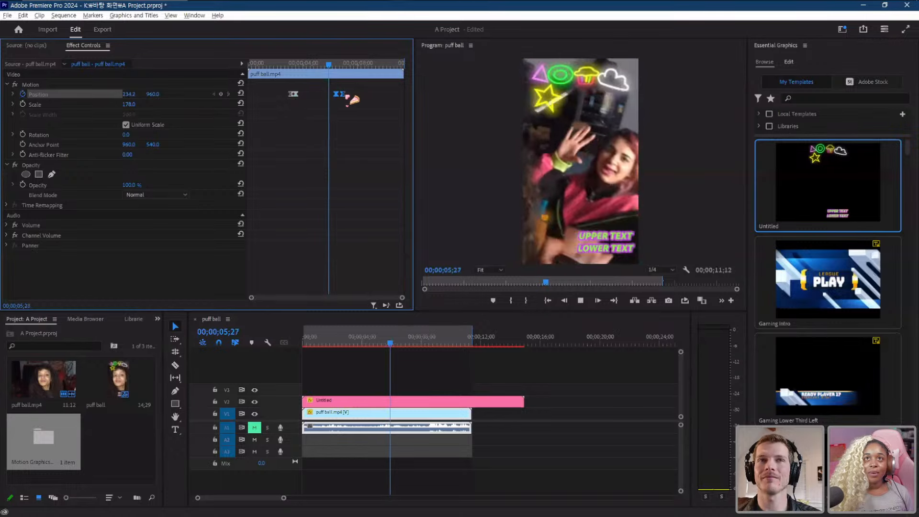
pyautogui.press('space')
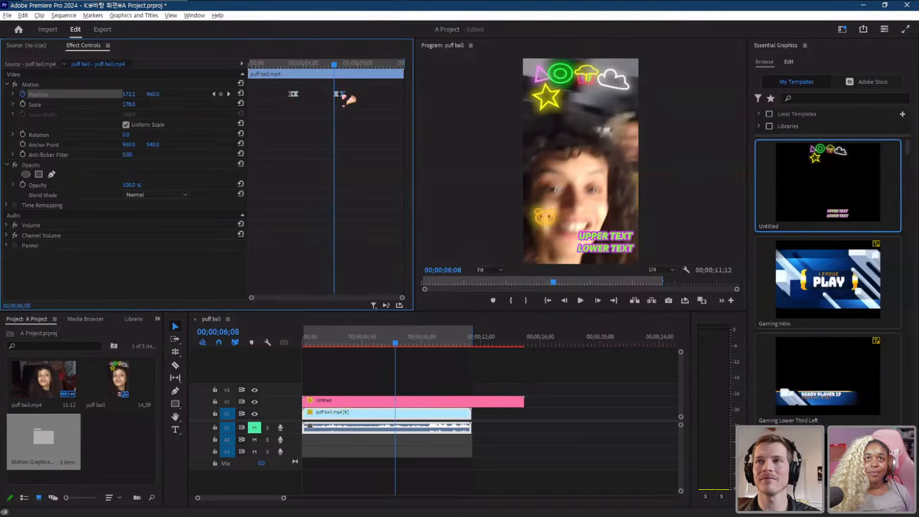
pyautogui.moveTo(335, 94); pyautogui.dragTo(337, 94)
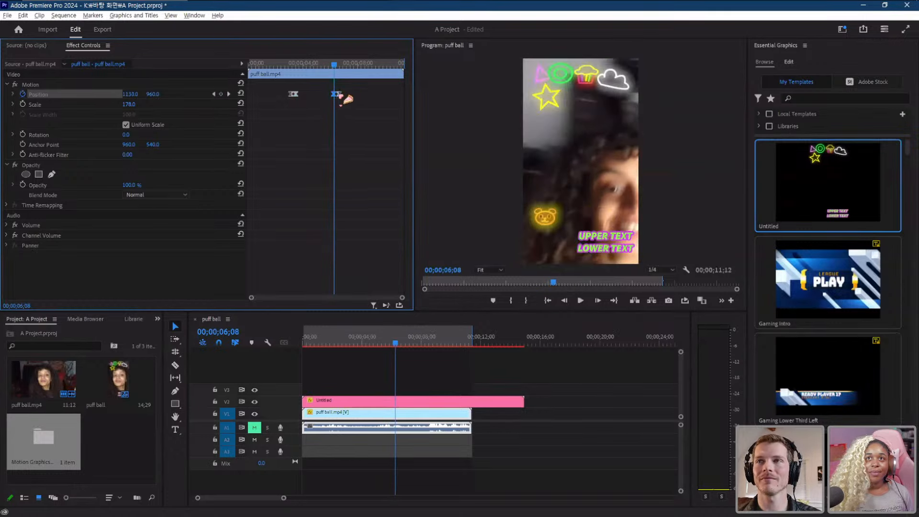
pyautogui.press('space')
pyautogui.press('space')
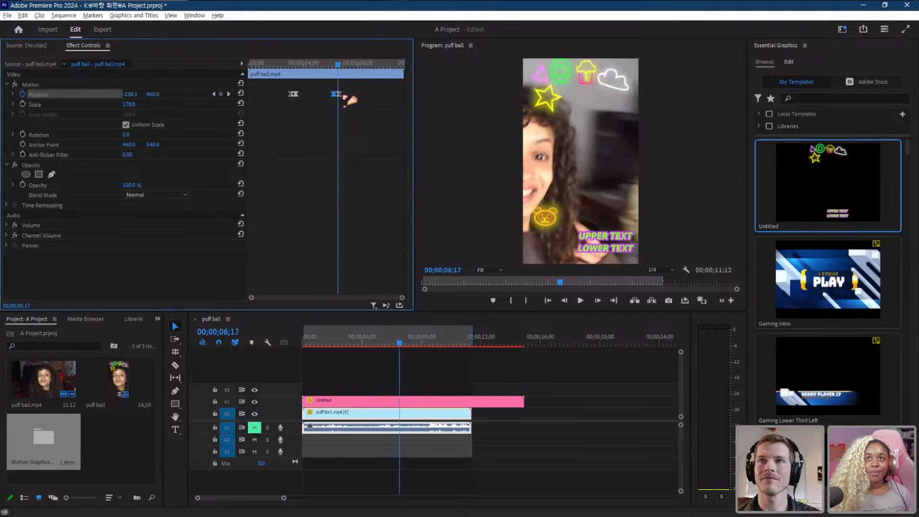
# - Keyframe puff ball.mp4's horizontal Position at 298 near 00;00;06;20 and at 487 near 00;00;07;21, and preview the move
pyautogui.moveTo(341, 66); pyautogui.dragTo(340, 66)
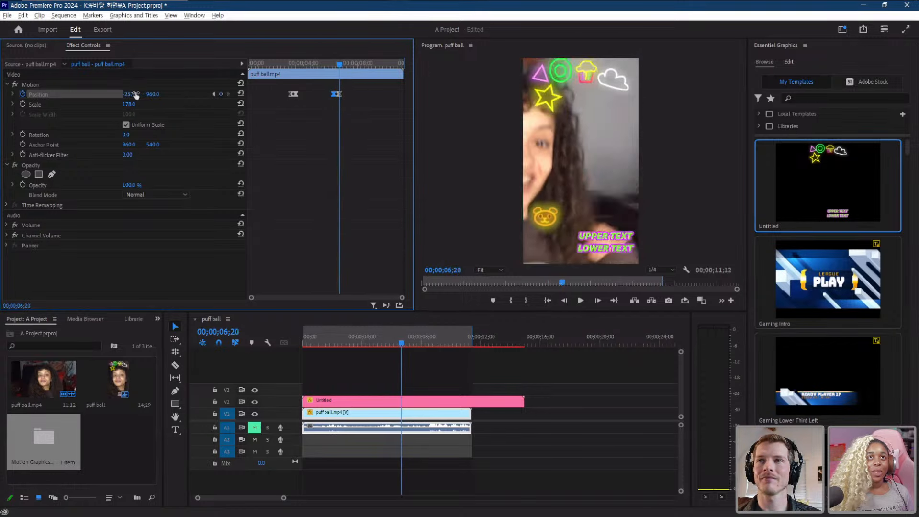
pyautogui.moveTo(134, 95); pyautogui.dragTo(203, 94)
pyautogui.moveTo(340, 64)
pyautogui.mouseDown()
pyautogui.moveTo(318, 65)
pyautogui.moveTo(346, 72)
pyautogui.moveTo(330, 72)
pyautogui.moveTo(336, 75)
pyautogui.mouseUp()
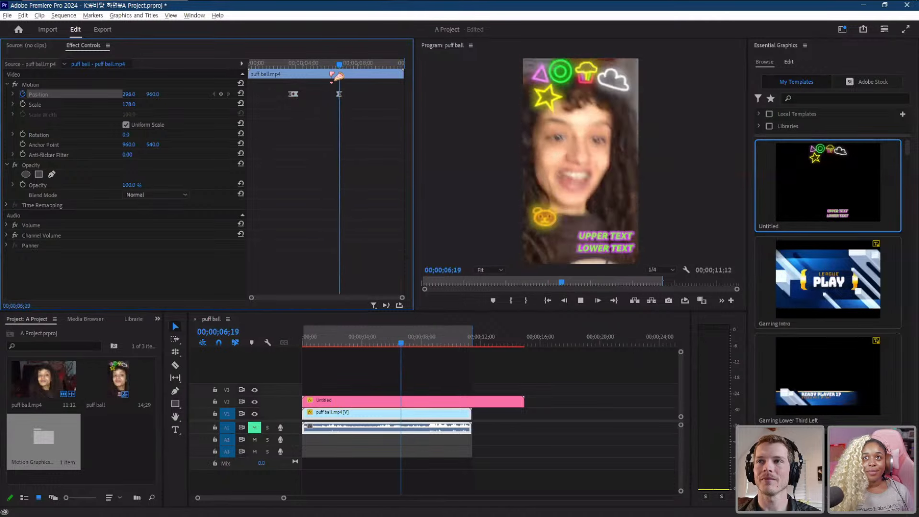
pyautogui.press('space')
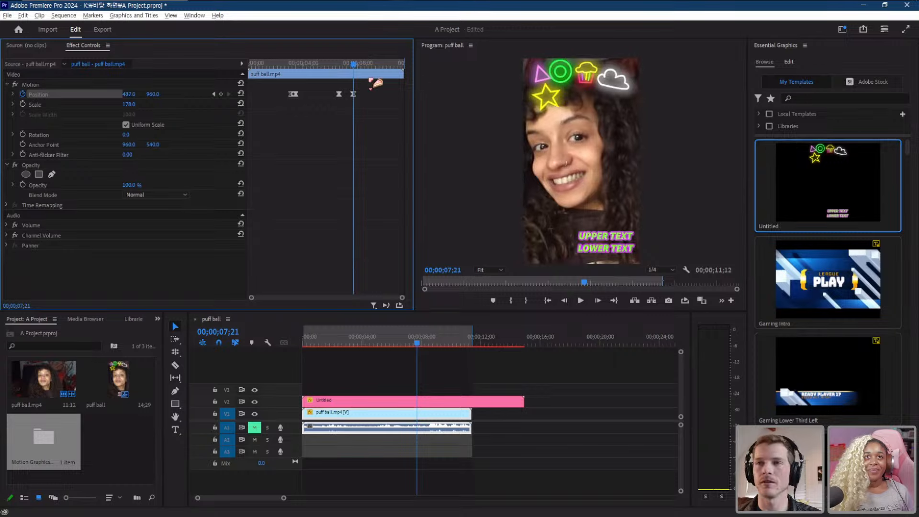
pyautogui.moveTo(355, 67)
pyautogui.mouseDown()
pyautogui.moveTo(333, 69)
pyautogui.moveTo(344, 70)
pyautogui.mouseUp()
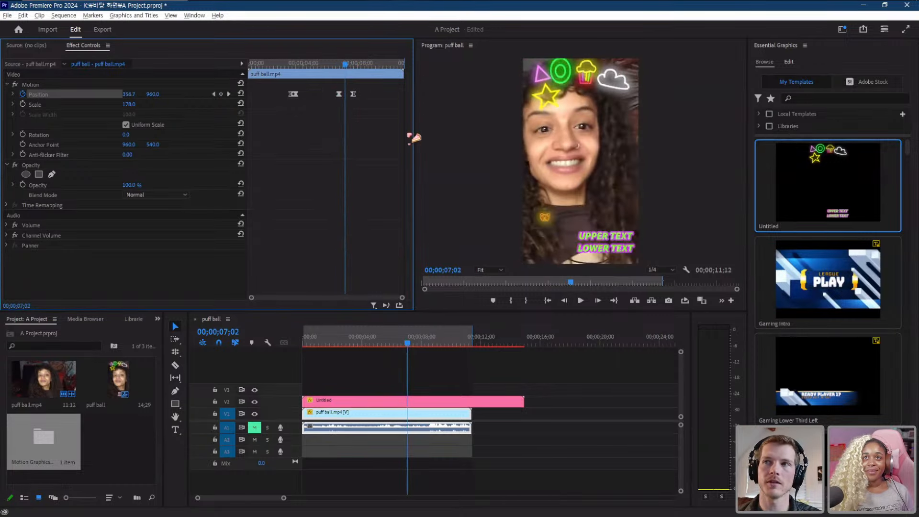
pyautogui.press('space')
pyautogui.press('space')
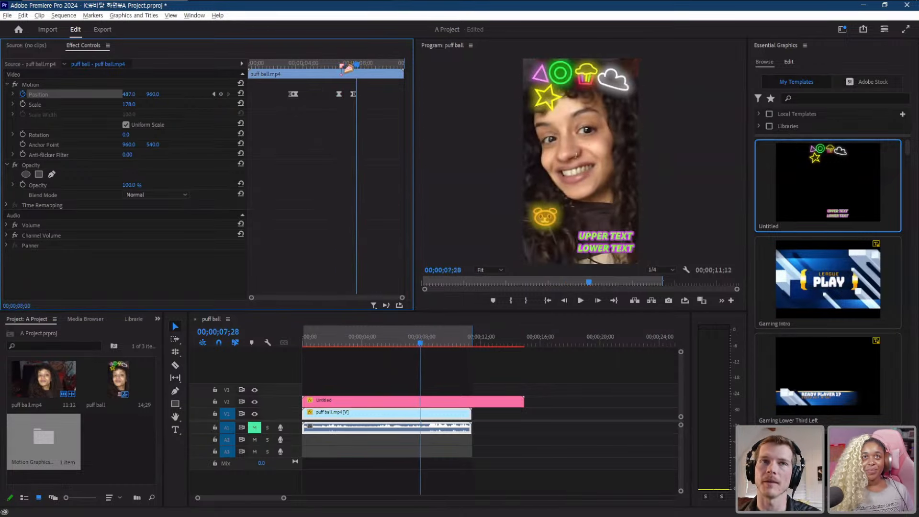
# - Play the sequence from its start to check the keyframed reframing, and return to the beginning
pyautogui.press('Home')
pyautogui.press('space')
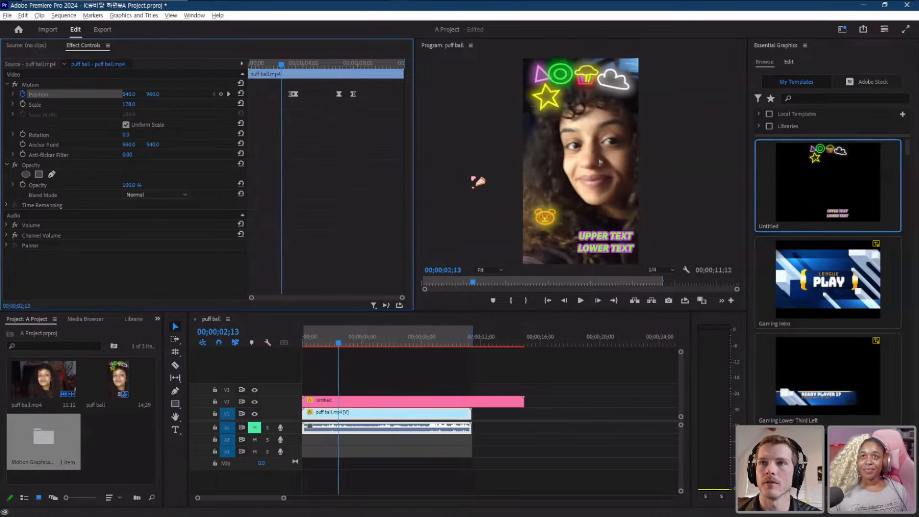
pyautogui.press('space')
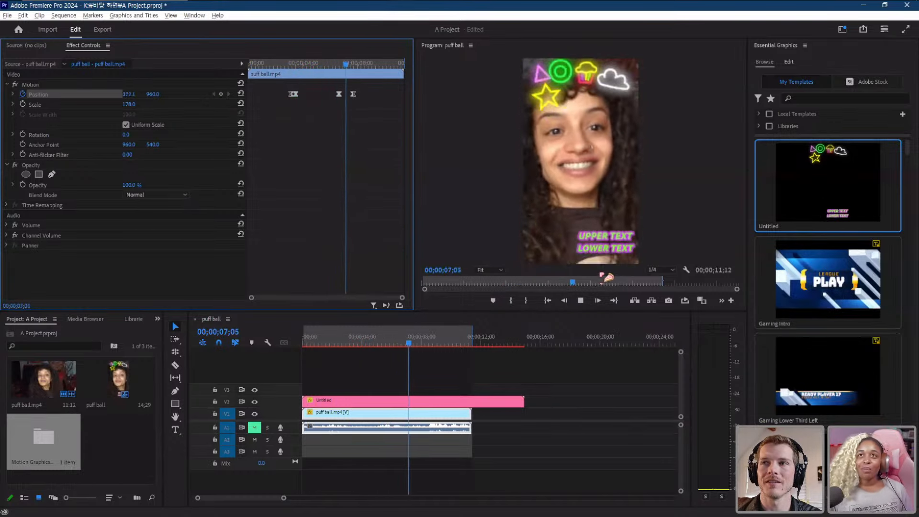
pyautogui.press('space')
pyautogui.click(417, 352)
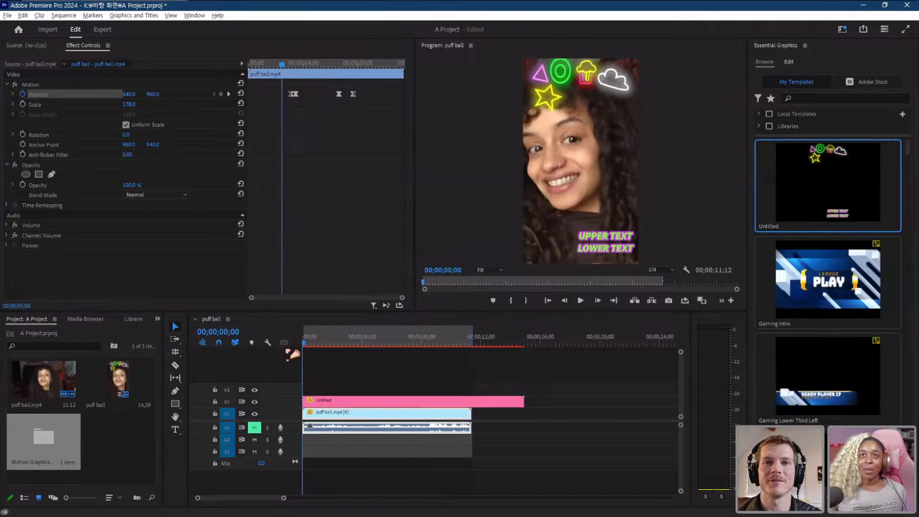
pyautogui.press('Home')
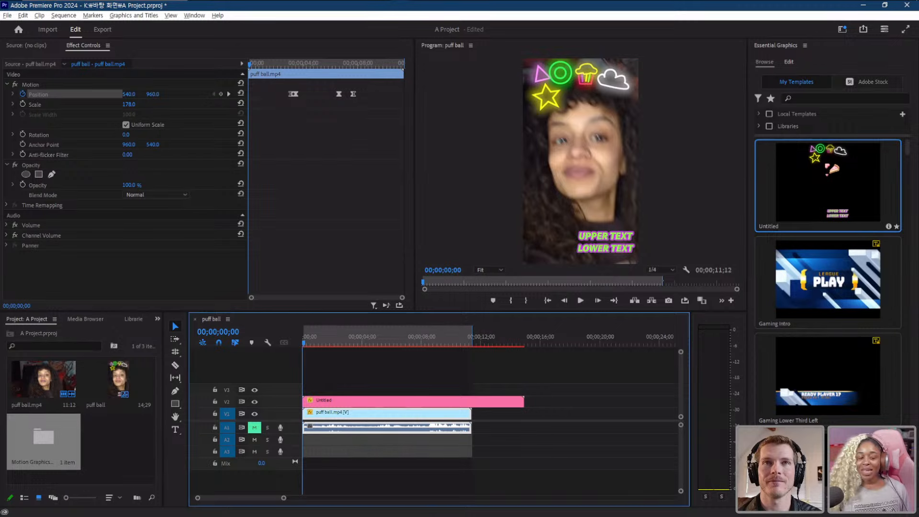
# - In the neon sticker template's Assets group, set Star Position to X 209, Y 1779
pyautogui.click(790, 65)
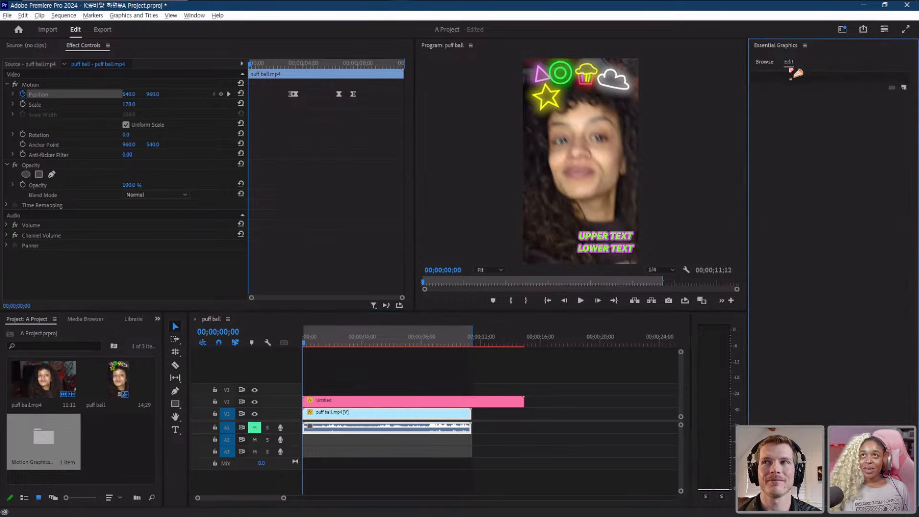
pyautogui.click(364, 403)
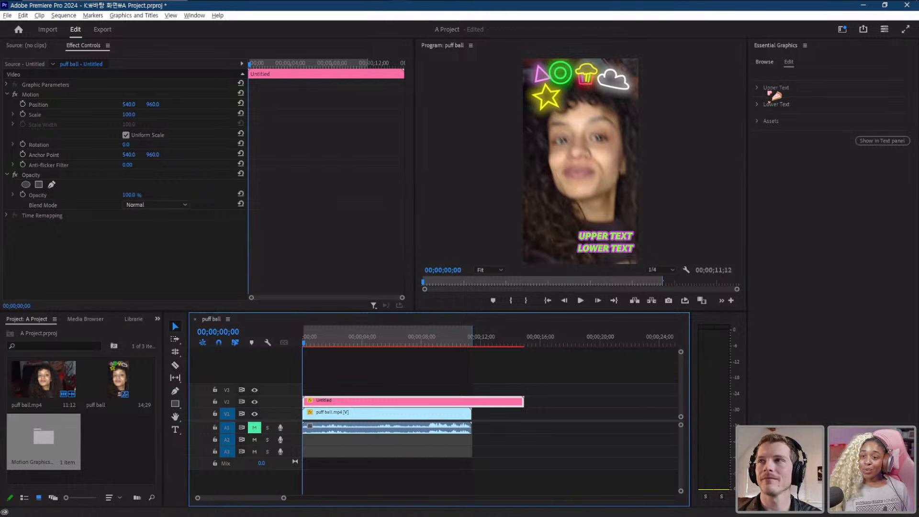
pyautogui.click(757, 124)
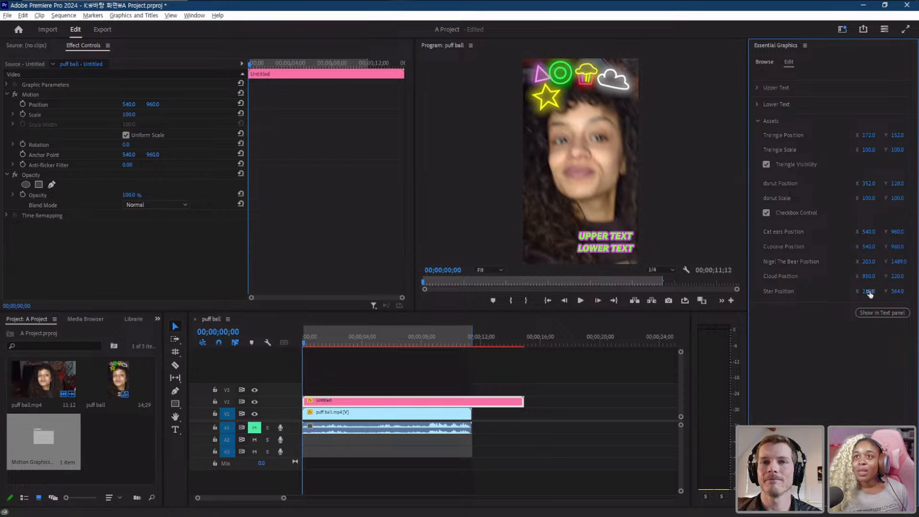
pyautogui.moveTo(869, 291); pyautogui.dragTo(913, 291)
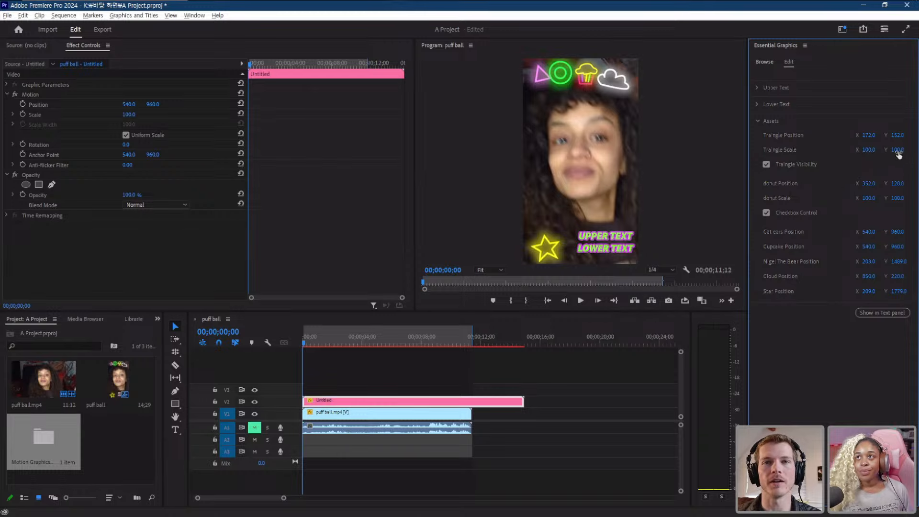
# - Set the template's Triangle Scale to 78 and its position to X 190, Y 485, and preview the playback
pyautogui.moveTo(898, 149)
pyautogui.mouseDown()
pyautogui.moveTo(874, 150)
pyautogui.moveTo(872, 135)
pyautogui.moveTo(917, 135)
pyautogui.moveTo(905, 135)
pyautogui.mouseUp()
pyautogui.press('space')
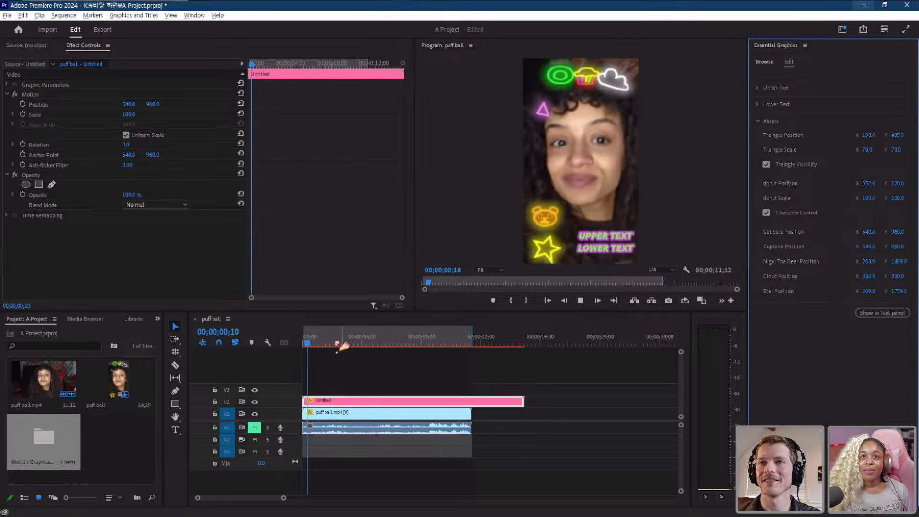
pyautogui.press('space')
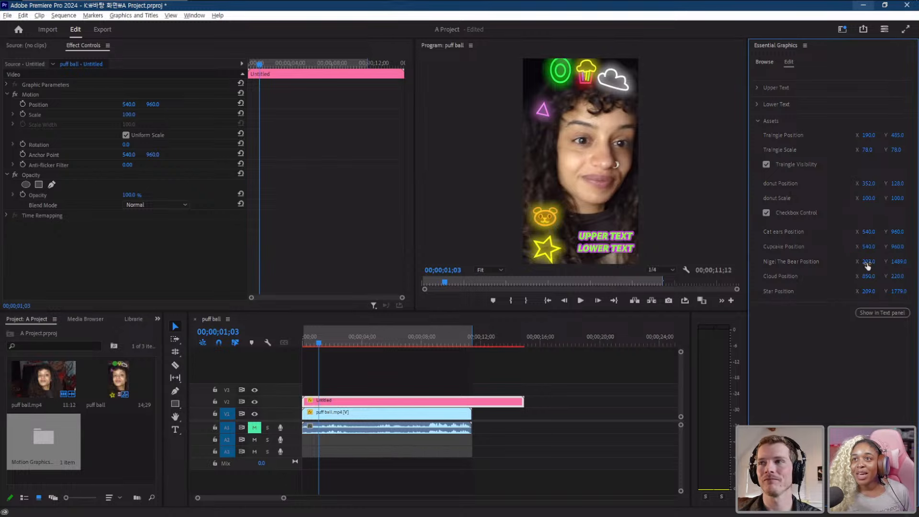
# - Try moving Nigel The Bear horizontally to above the upper text, and restore its X position to 203
pyautogui.moveTo(869, 261)
pyautogui.mouseDown()
pyautogui.moveTo(891, 261)
pyautogui.moveTo(862, 272)
pyautogui.moveTo(872, 262)
pyautogui.mouseUp()
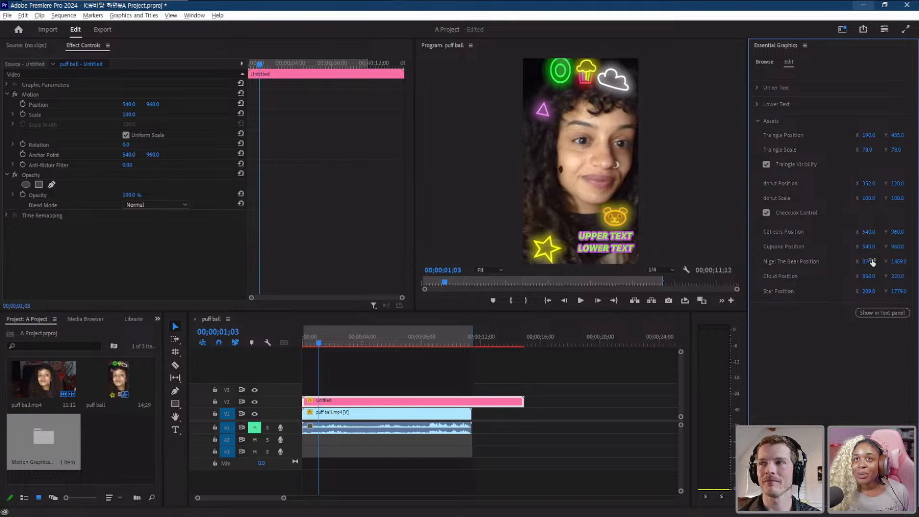
pyautogui.moveTo(869, 261); pyautogui.dragTo(827, 277)
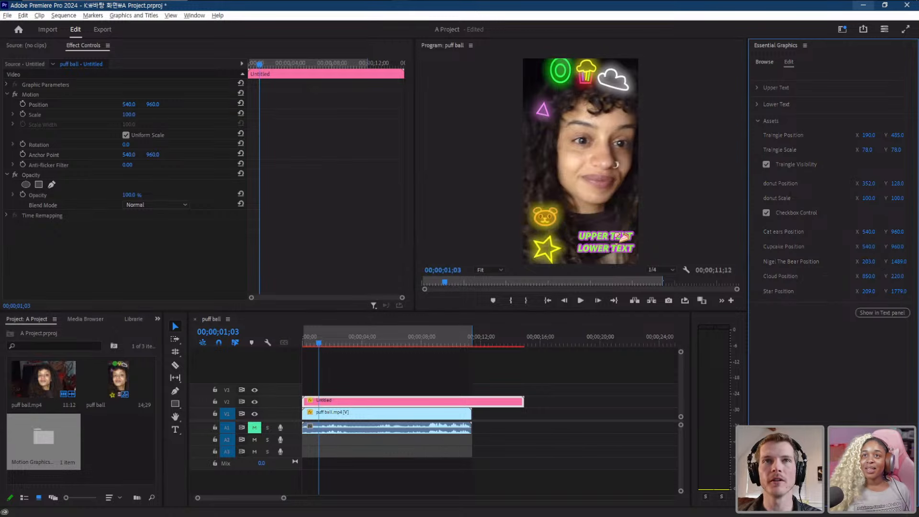
# - Change the template's upper text to 20
pyautogui.click(622, 236)
pyautogui.click(758, 105)
pyautogui.click(758, 88)
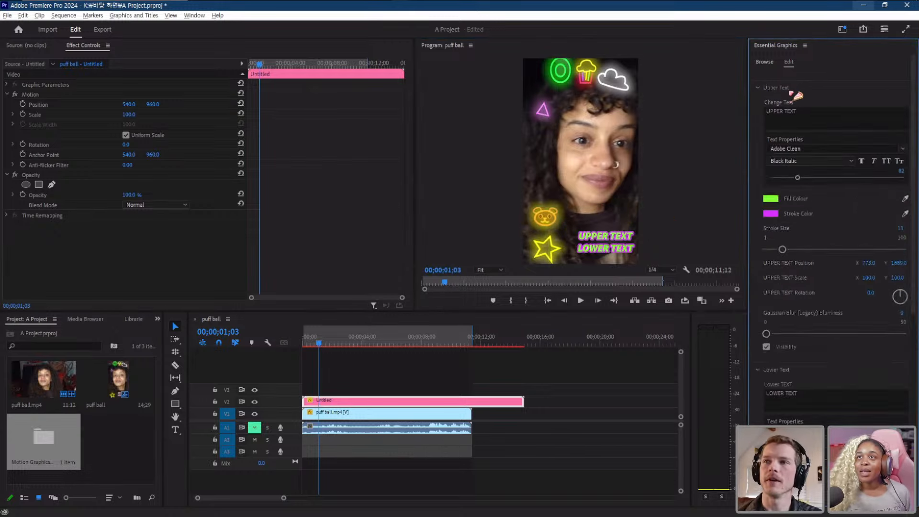
pyautogui.click(804, 113)
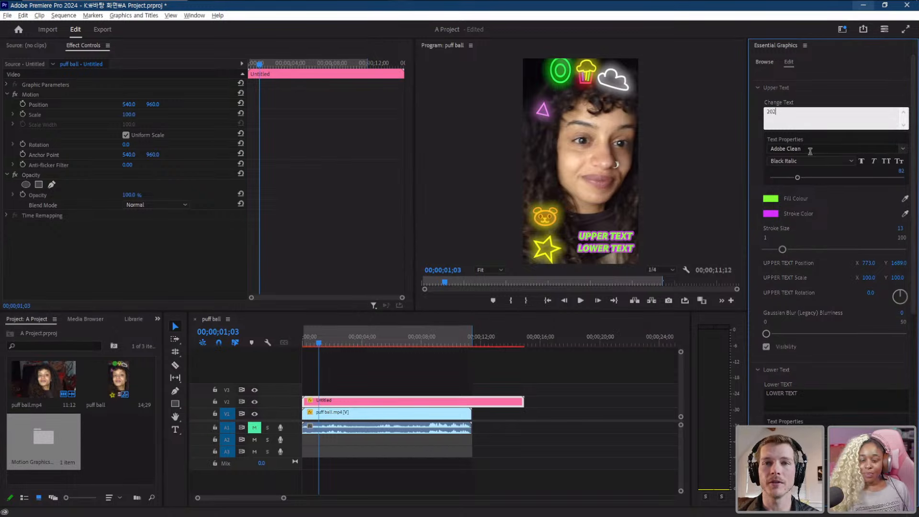
pyautogui.click(642, 373)
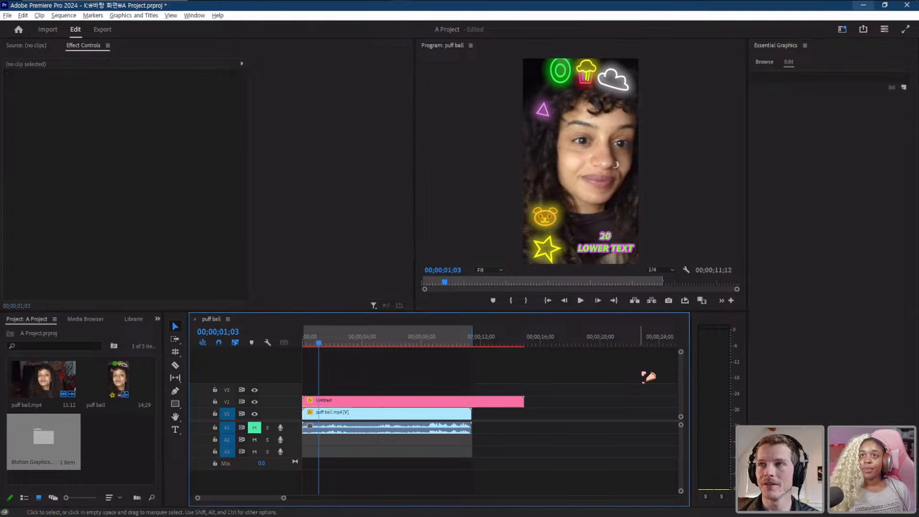
# - Change the template's lower text to 24
pyautogui.click(360, 401)
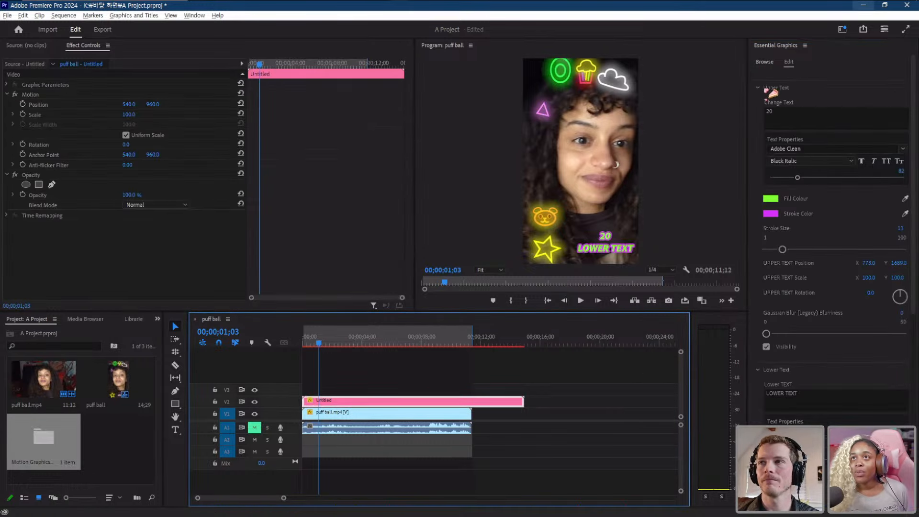
pyautogui.click(771, 91)
pyautogui.click(807, 128)
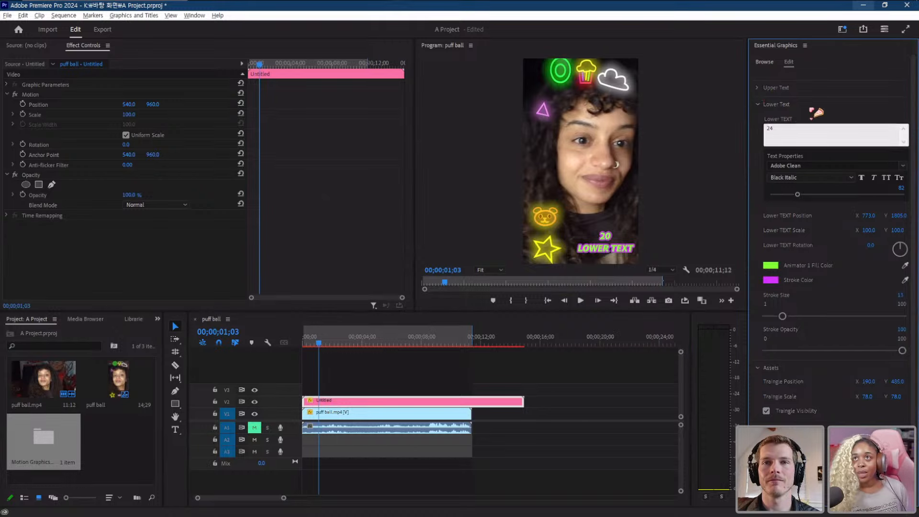
pyautogui.click(805, 115)
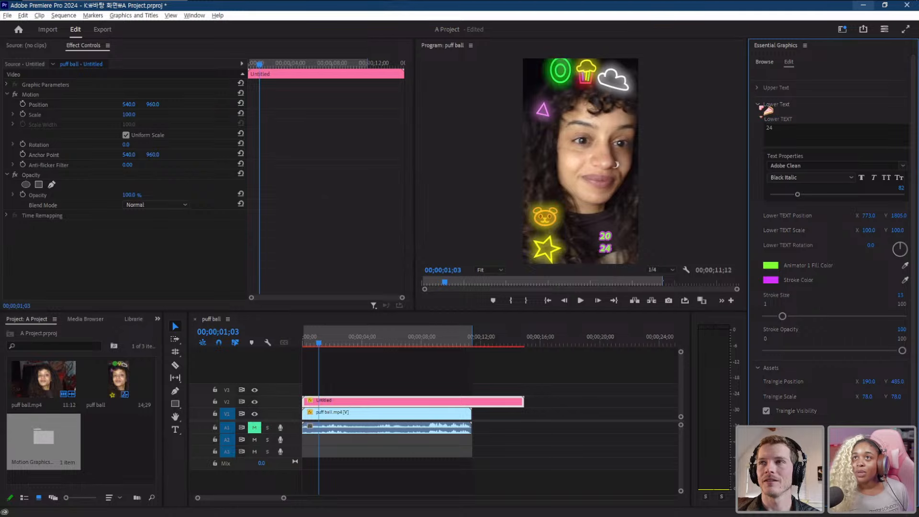
# - Shift the upper text to about X 930, and give the lower text X 997, scale 167, stroke size 23 and stroke opacity 28
pyautogui.click(769, 89)
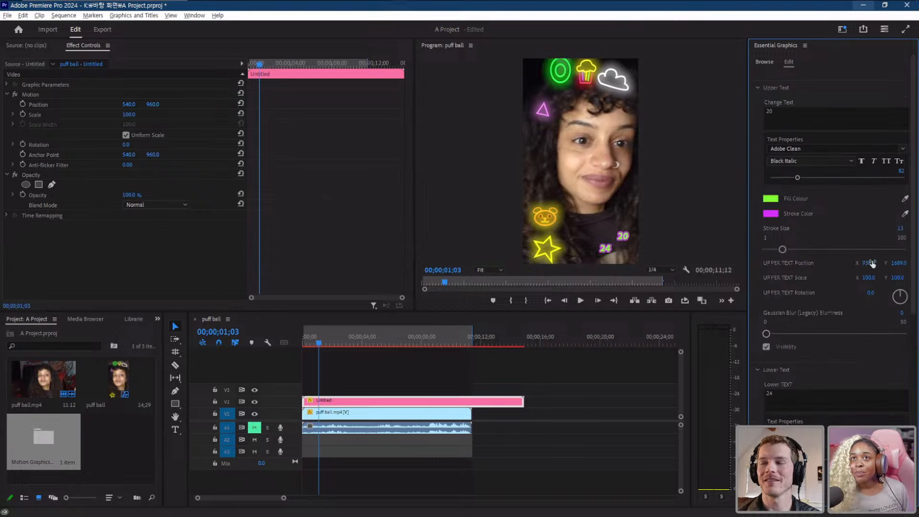
pyautogui.click(766, 90)
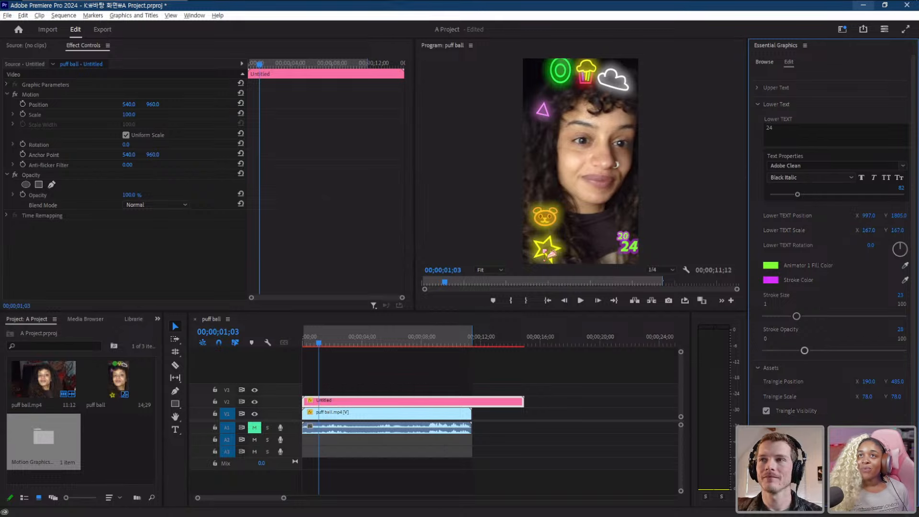
# - Play the puff ball sequence from its start to review the neon stickers over the video
pyautogui.moveTo(328, 342); pyautogui.dragTo(287, 344)
pyautogui.press('space')
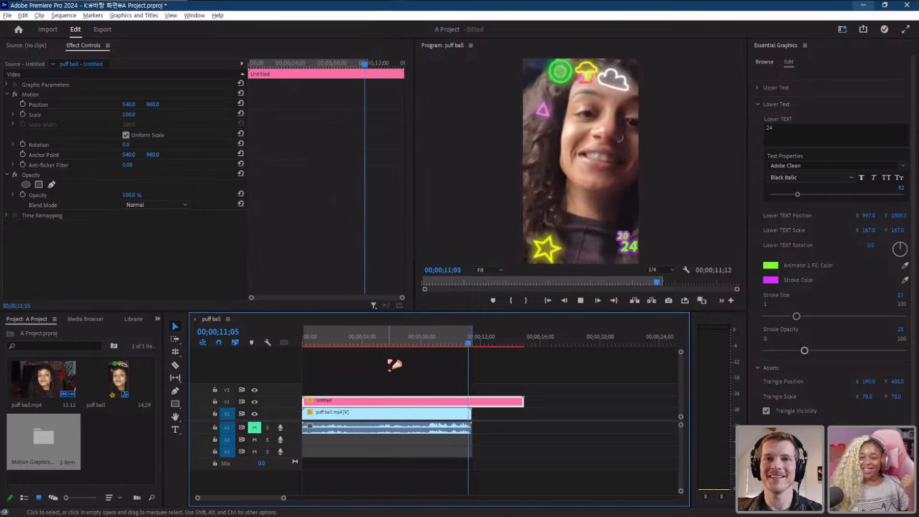
pyautogui.press('space')
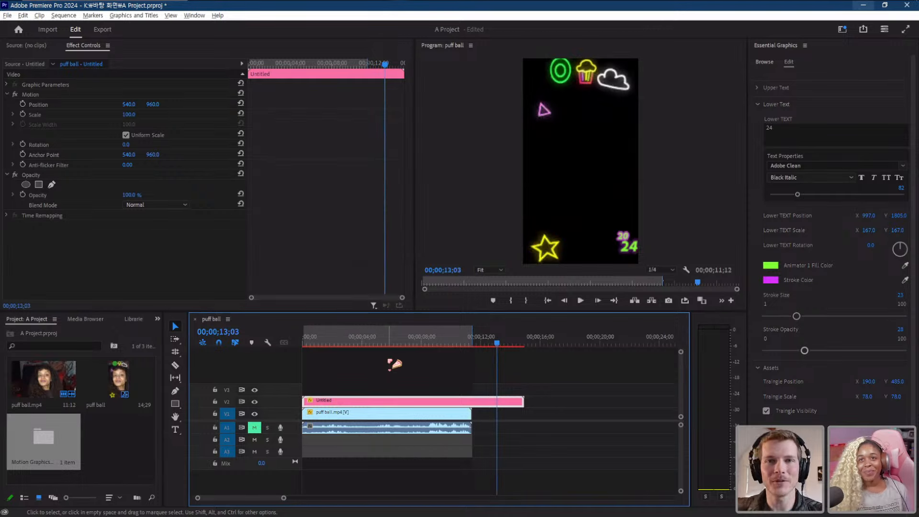
# - Turn on loop playback for the sequence and replay it to preview the stickers repeating over the clip
pyautogui.click(684, 310)
pyautogui.click(450, 339)
pyautogui.press('space')
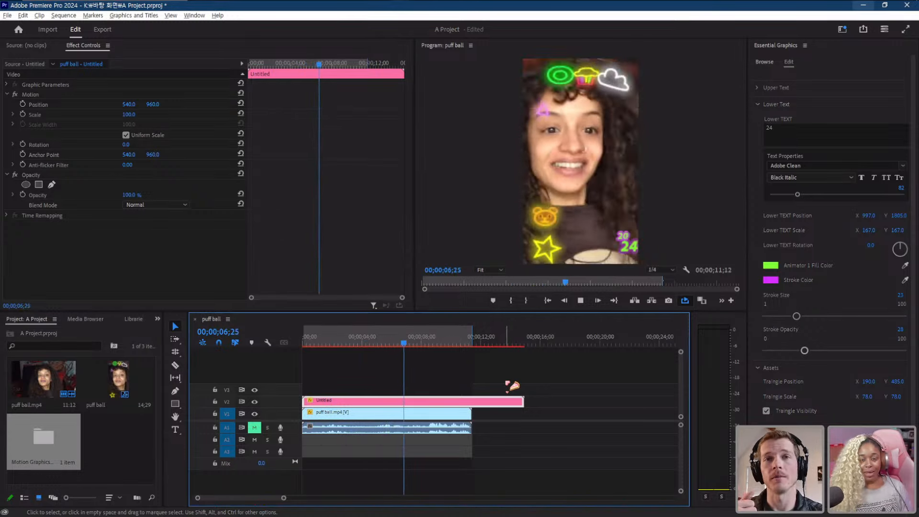
pyautogui.press('space')
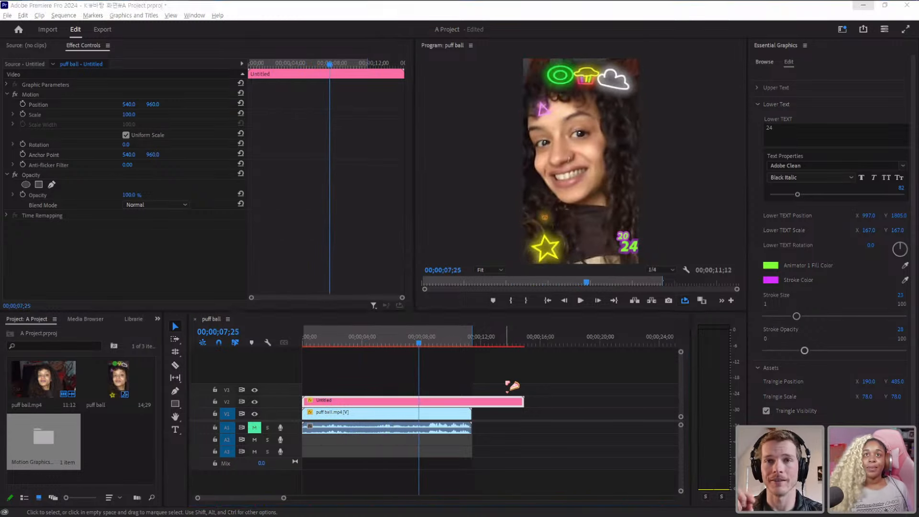
# - Switch to After Effects, collapse the Position properties of the Nigel The Bear, Cloud and Star layers, and select the Lower TEXT layer
pyautogui.hotkey('alt', 'Tab')
pyautogui.click(408, 210)
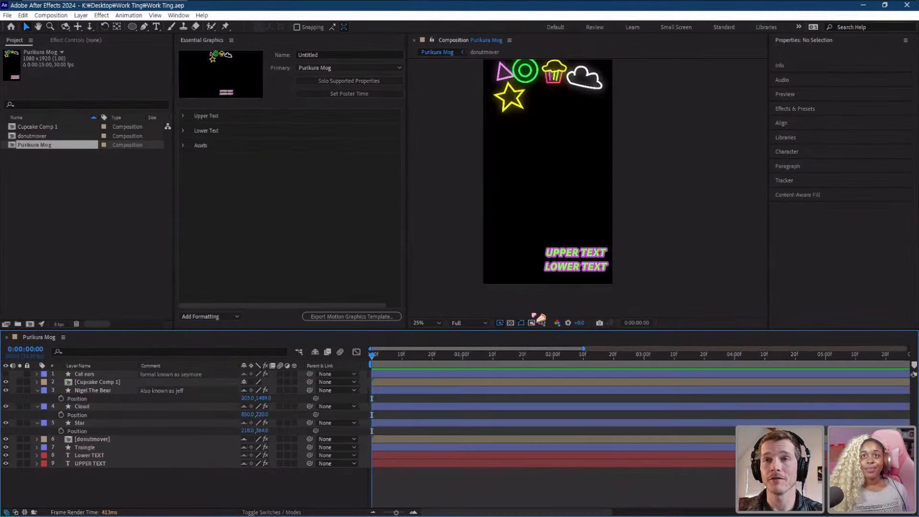
pyautogui.click(37, 390)
pyautogui.click(38, 398)
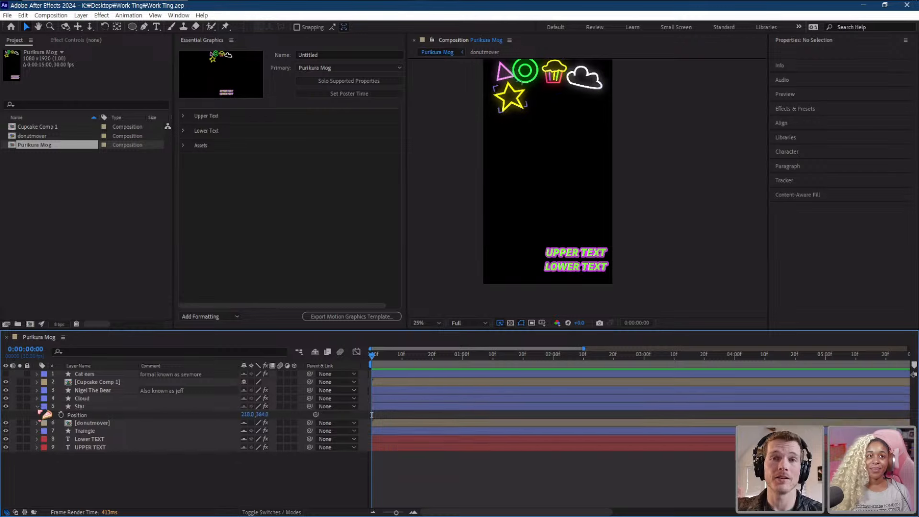
pyautogui.click(37, 407)
pyautogui.click(86, 431)
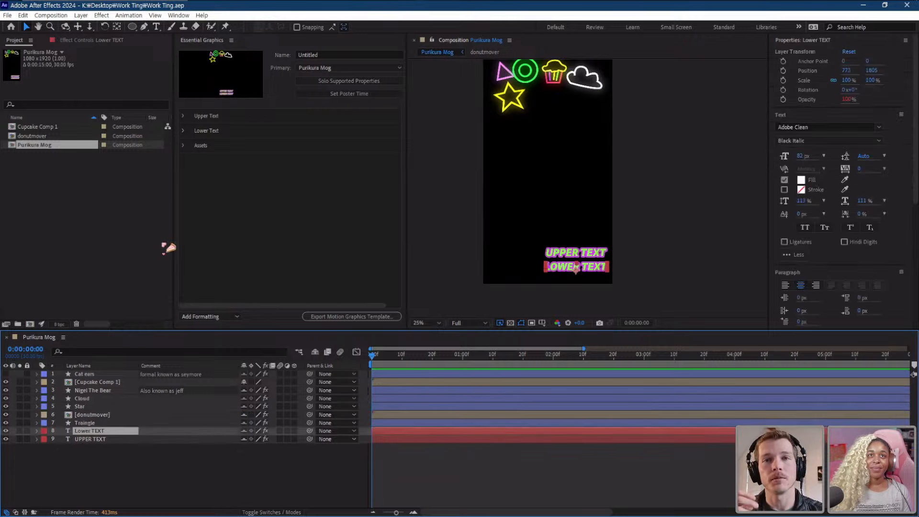
# - Review the template's Assets and Upper Text control groups, collapse them again, and return to Premiere Pro
pyautogui.click(185, 146)
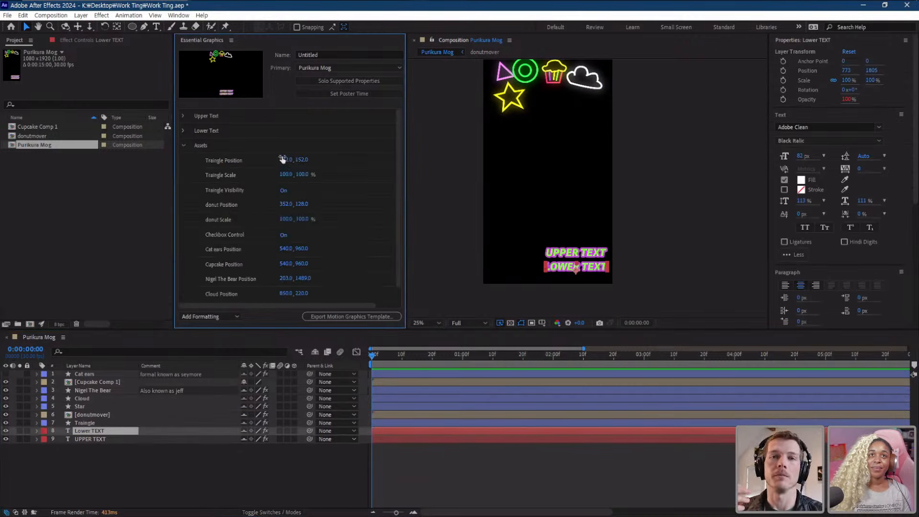
pyautogui.click(184, 146)
pyautogui.click(187, 117)
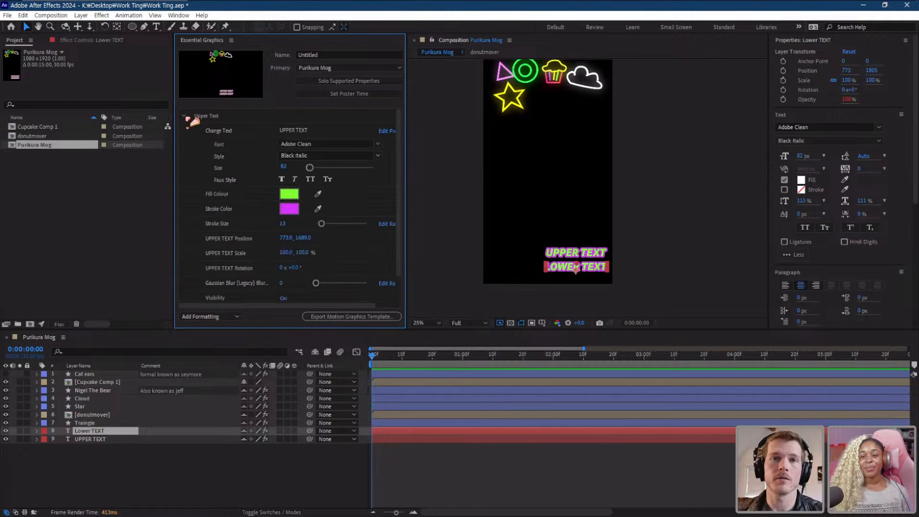
pyautogui.click(188, 118)
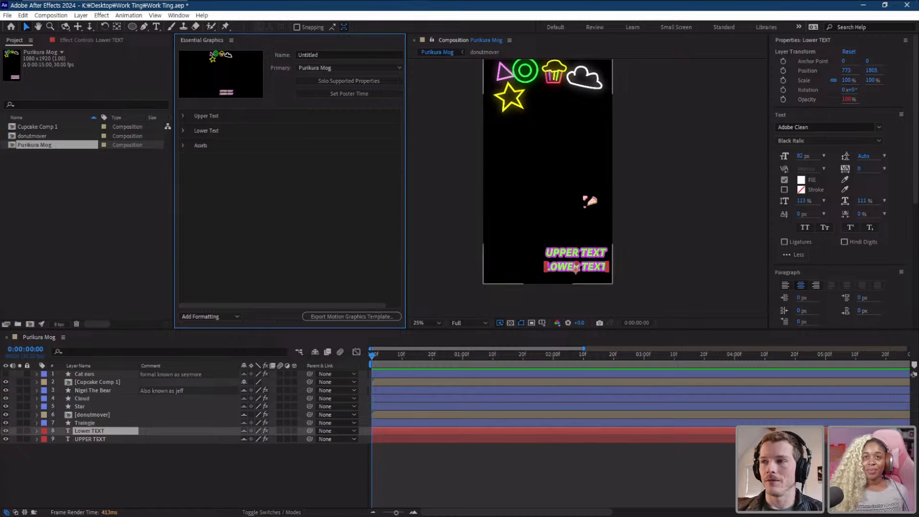
pyautogui.click(864, 5)
# - Try enlarging the triangle sticker to scale 359 while the sequence plays from the start, and undo the scaling
pyautogui.moveTo(374, 341); pyautogui.dragTo(247, 352)
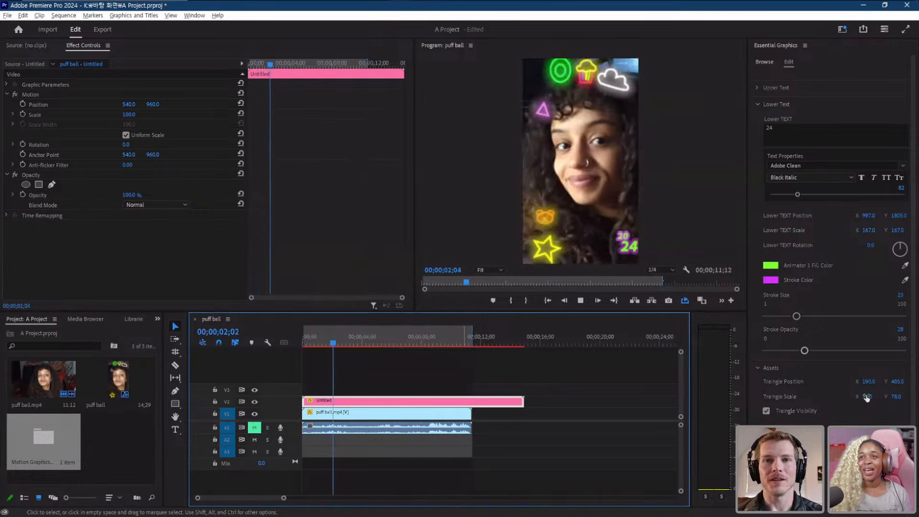
pyautogui.moveTo(867, 396); pyautogui.dragTo(917, 396)
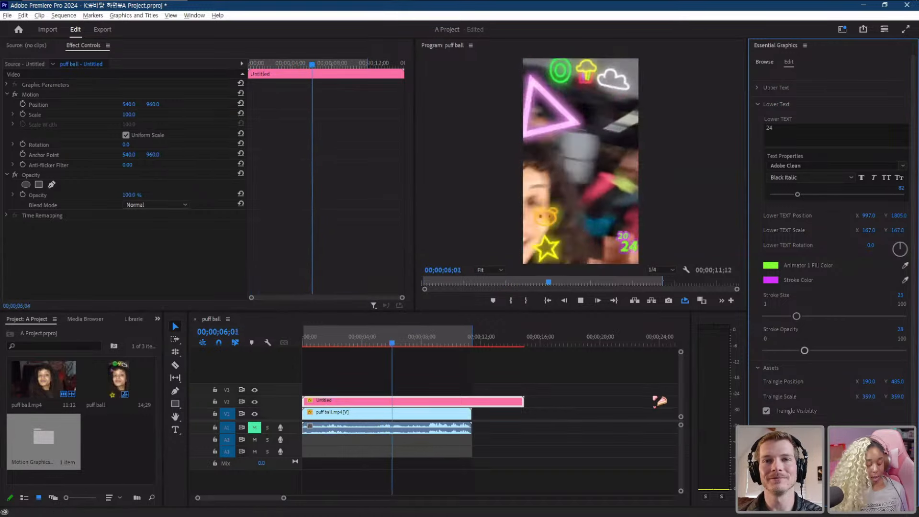
pyautogui.hotkey('ctrl', 'z')
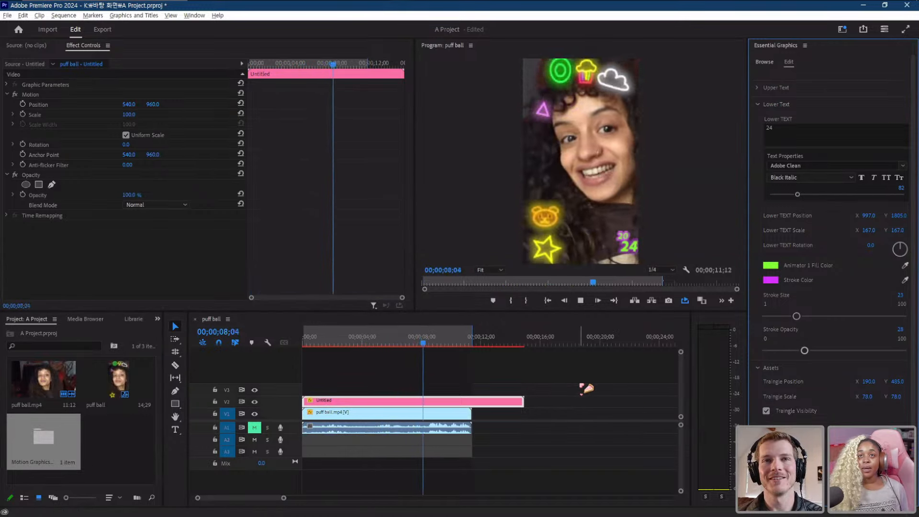